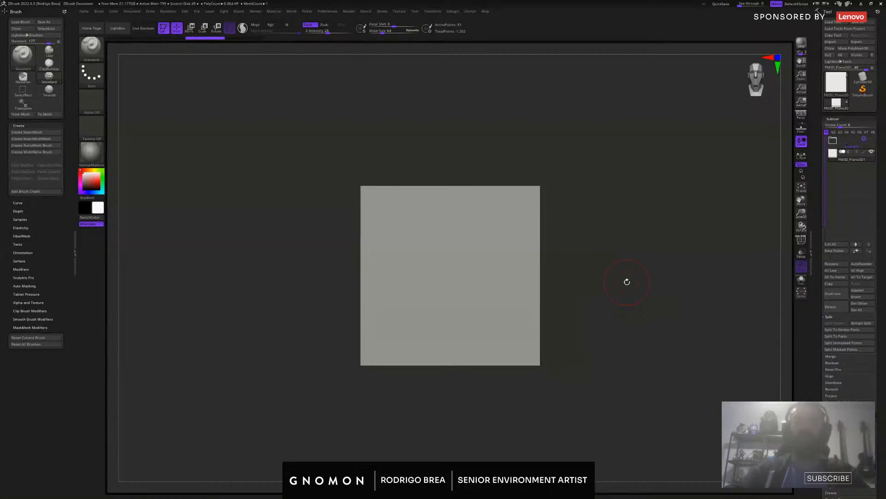
drag(627, 282, 602, 263)
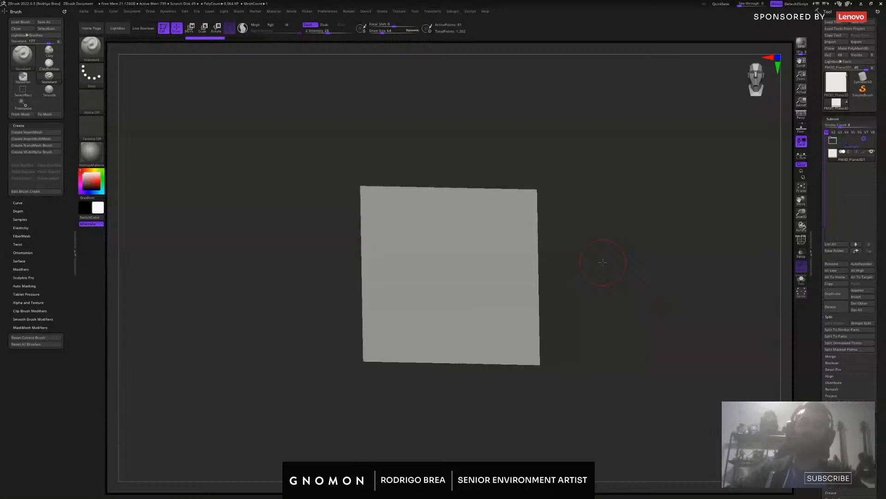
drag(603, 262, 587, 247)
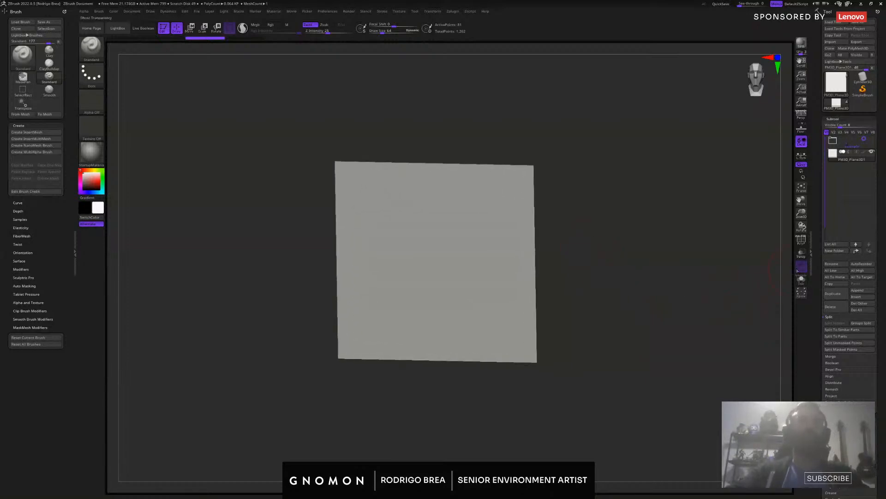
scroll(815, 241, down, 3)
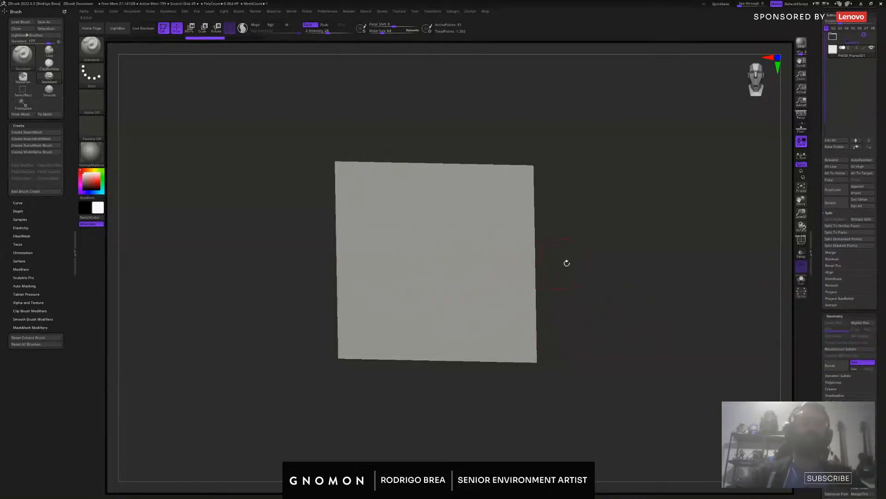
shift+drag(567, 262, 564, 266)
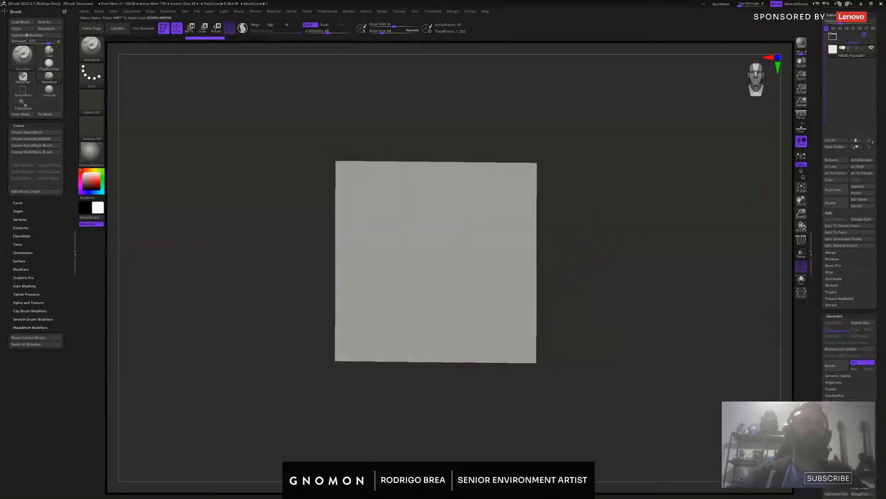
scroll(876, 142, up, 1)
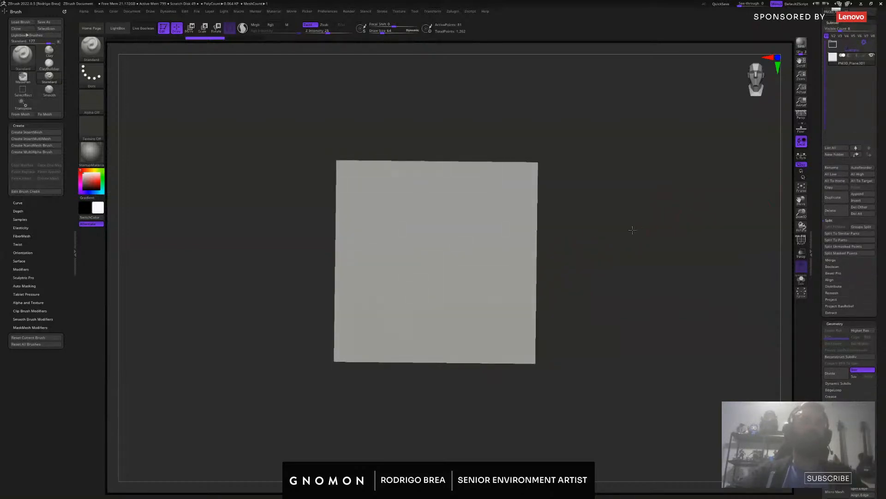
Show the plane's polygon wireframe, isolate its two central columns of polygons and delete the hidden remainder
key(shift+f)
drag(578, 265, 594, 347)
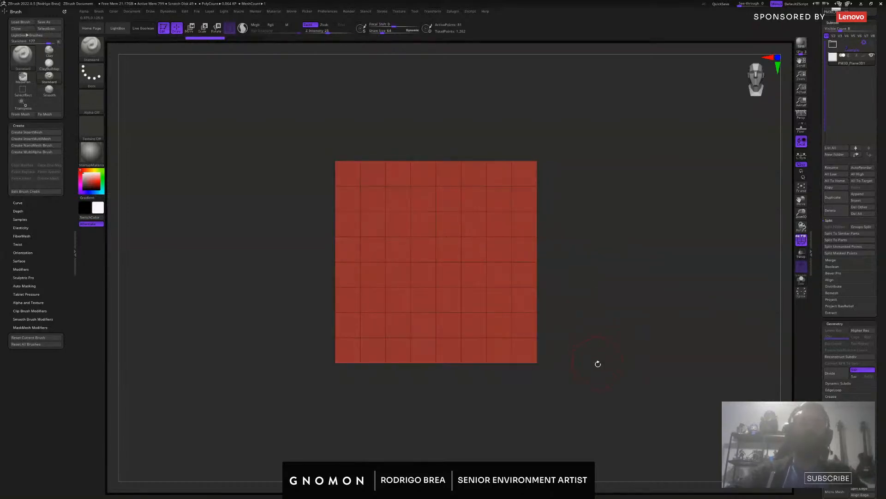
ctrl+shift+drag(599, 402, 467, 135)
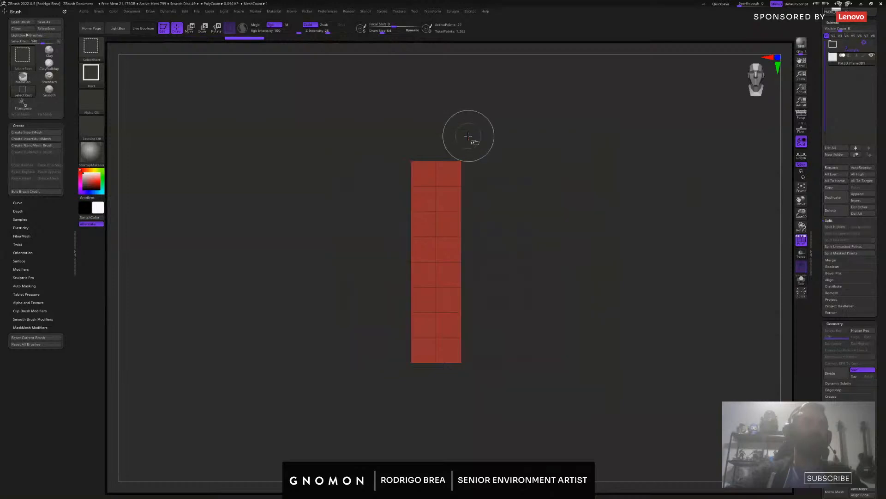
scroll(882, 332, down, 6)
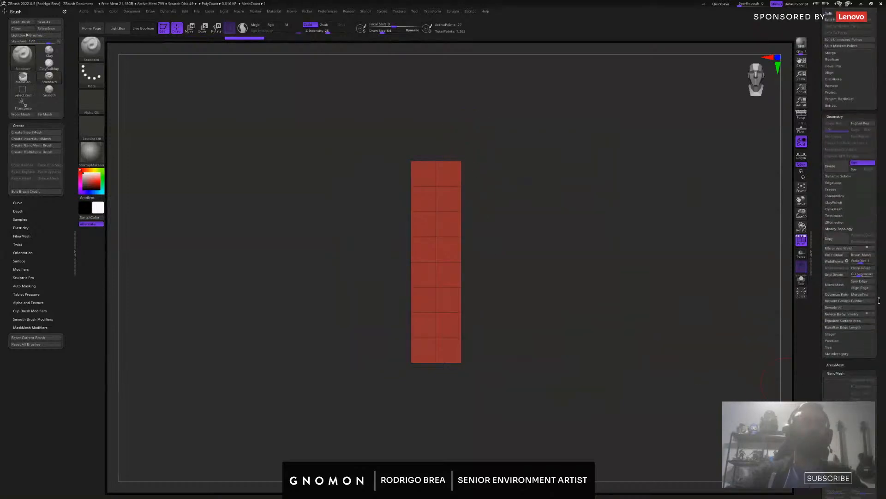
scroll(878, 287, up, 2)
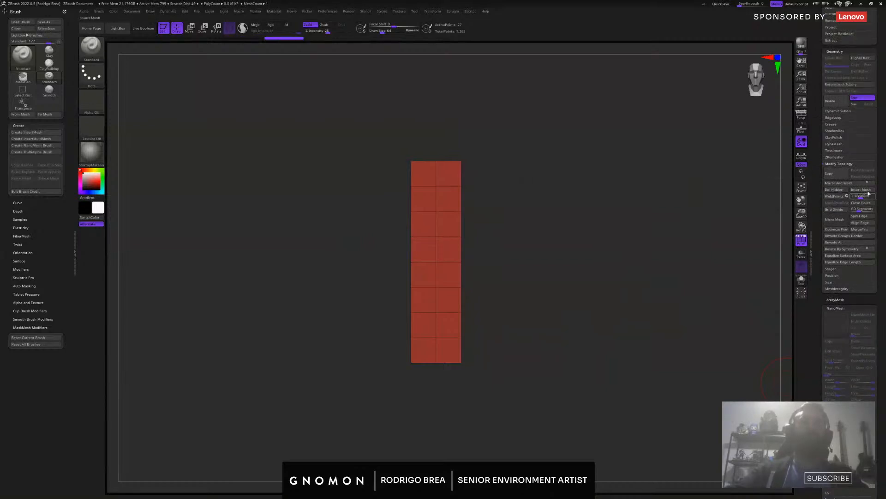
scroll(880, 161, up, 7)
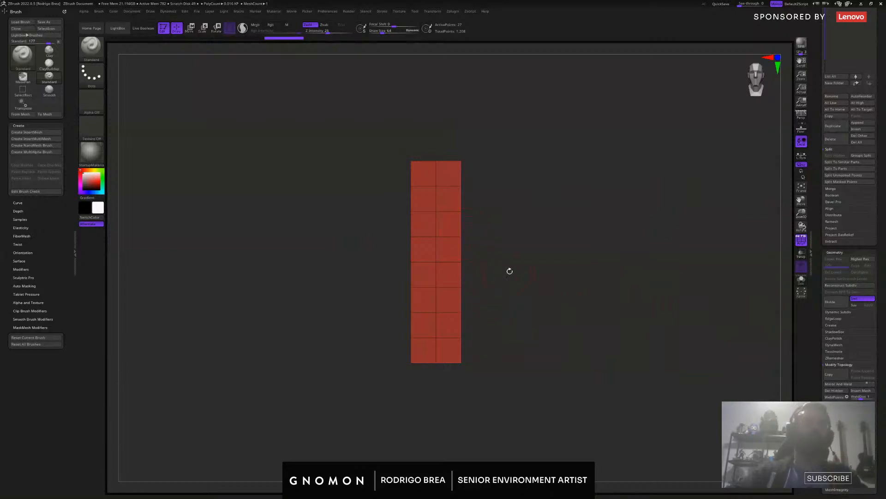
Scale the remaining strip horizontally to roughly a third of its width, keeping its height
key(w)
drag(414, 262, 457, 257)
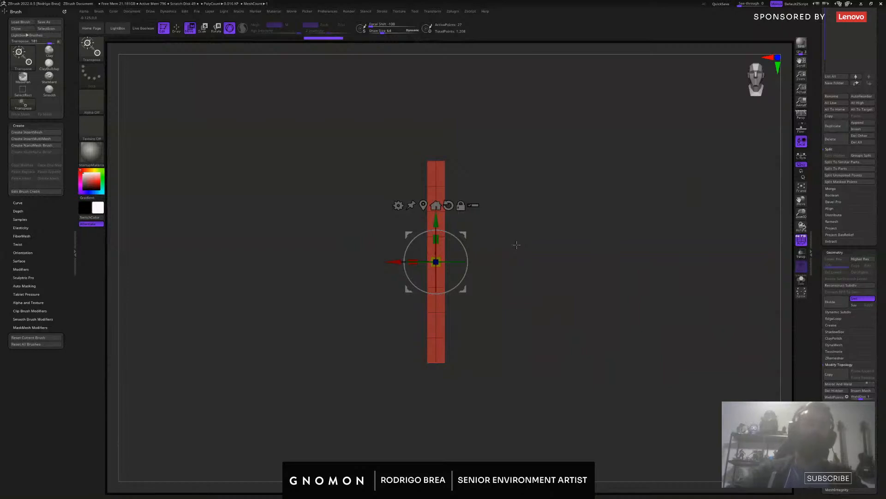
mouse_move(516, 245)
mouse_down()
mouse_move(511, 229)
mouse_move(504, 236)
mouse_up()
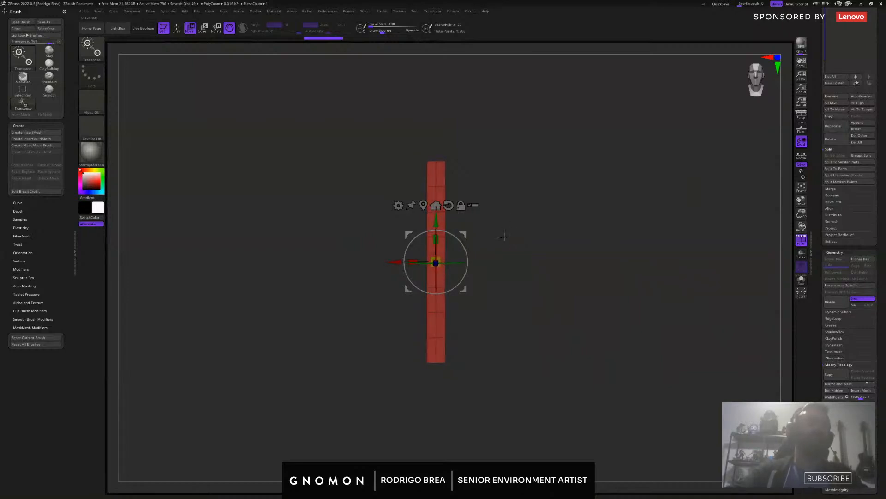
drag(564, 266, 559, 264)
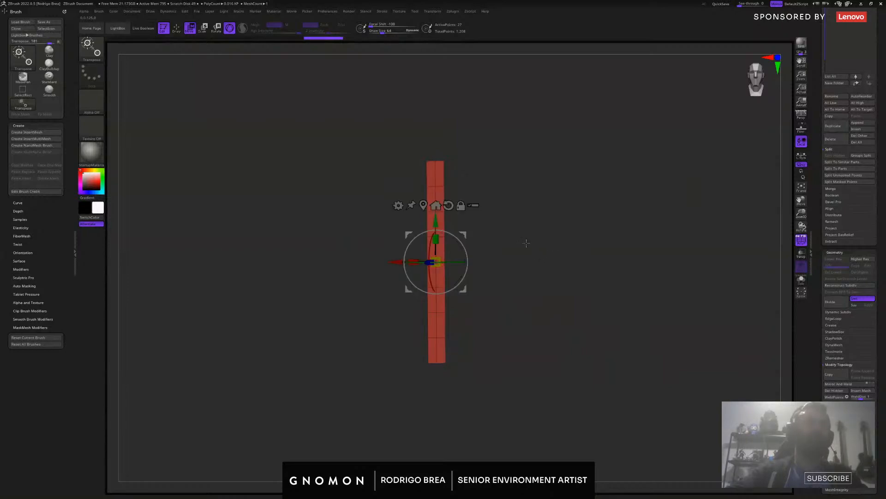
key(q)
mouse_move(526, 243)
mouse_down()
mouse_move(530, 258)
mouse_move(499, 232)
mouse_up()
key(w)
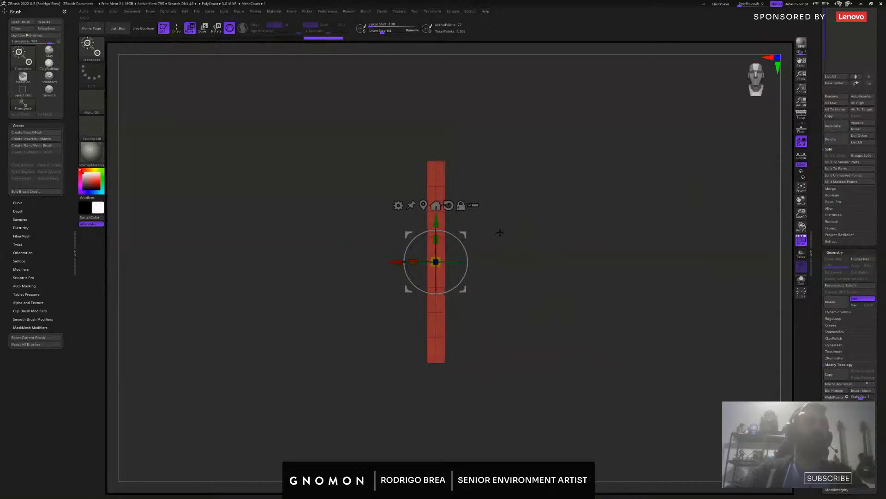
Mask part of the strip to fold it into a shallow V along its vertical centre line, and clear the mask
key(ctrl)
mouse_move(479, 133)
ctrl+mouse_down()
mouse_move(451, 392)
mouse_move(437, 409)
ctrl+mouse_up()
drag(487, 243, 506, 239)
ctrl+drag(514, 193, 532, 258)
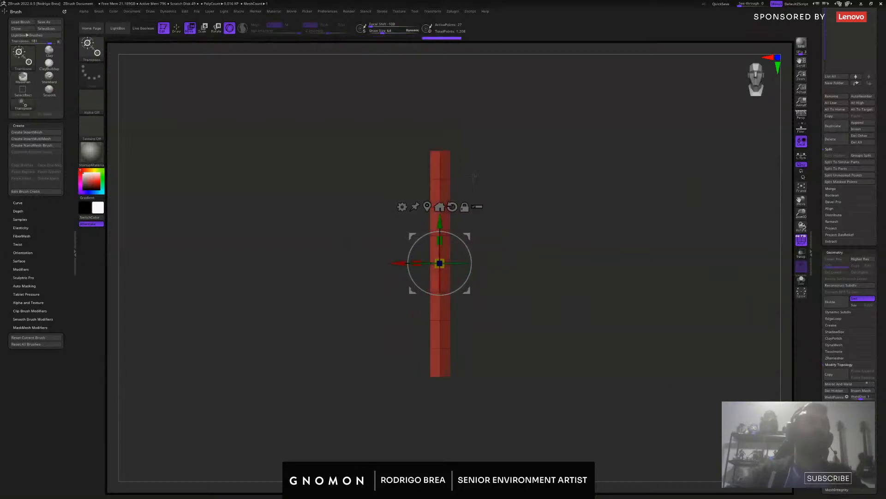
alt+drag(474, 176, 420, 170)
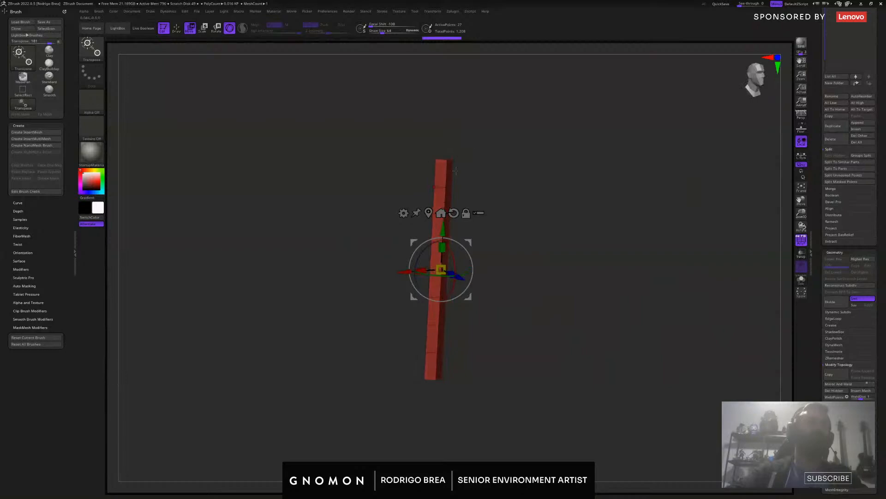
mouse_move(492, 156)
mouse_down()
mouse_move(475, 151)
mouse_move(494, 168)
mouse_move(491, 216)
mouse_up()
key(q)
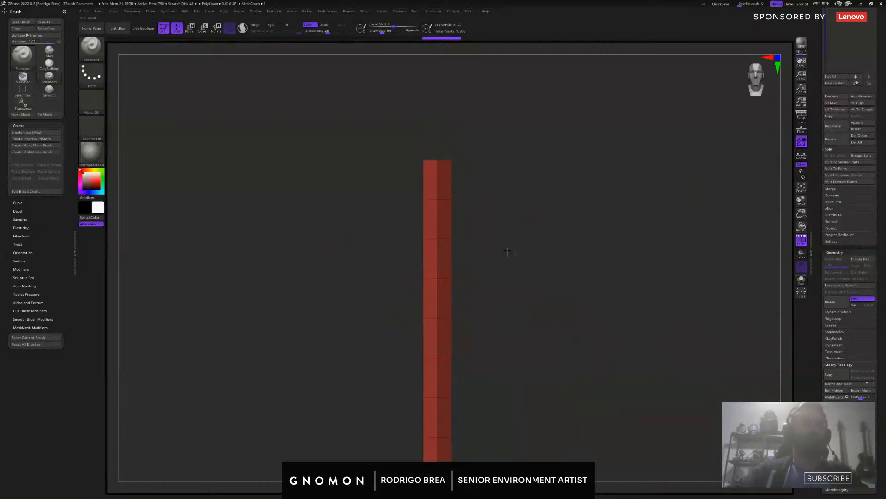
Switch to the ZModeler brush and reduce its draw size to about 8
alt+drag(507, 250, 499, 203)
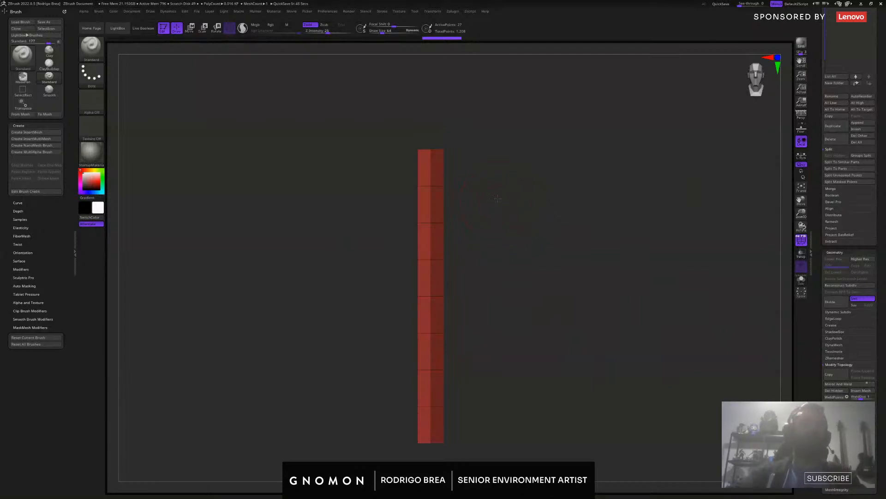
alt+drag(498, 198, 499, 201)
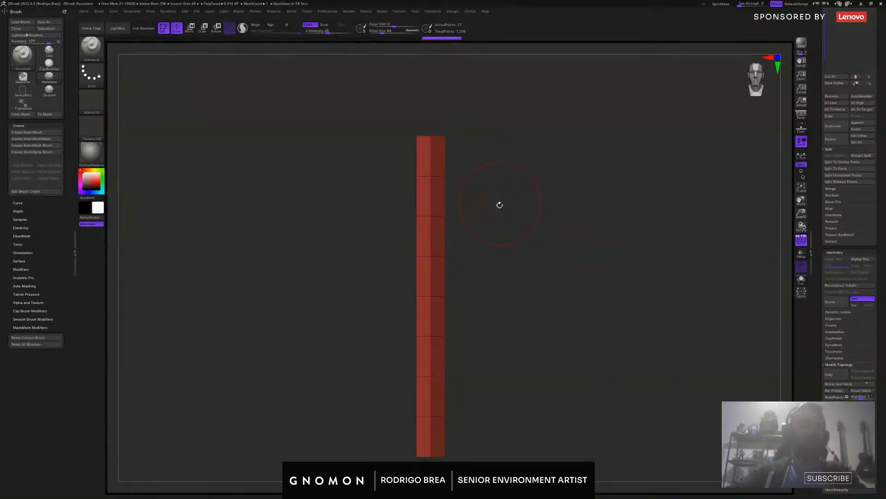
alt+drag(499, 205, 496, 197)
key(b)
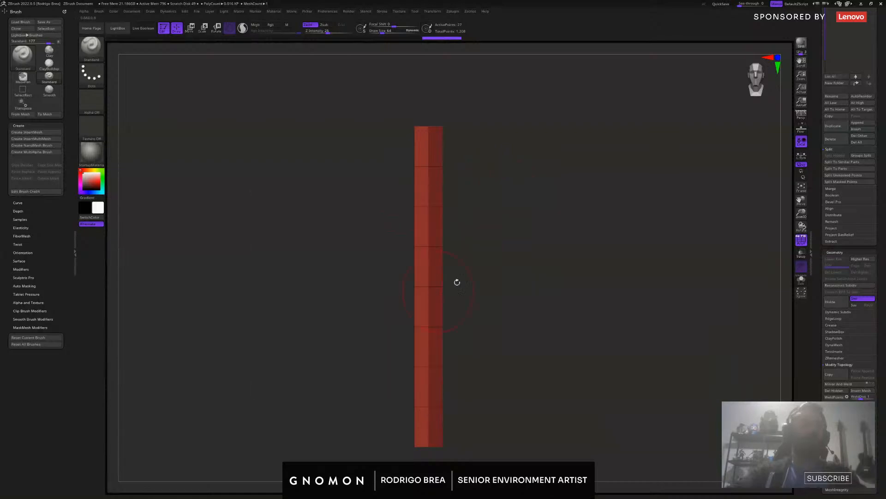
key(b)
key(z)
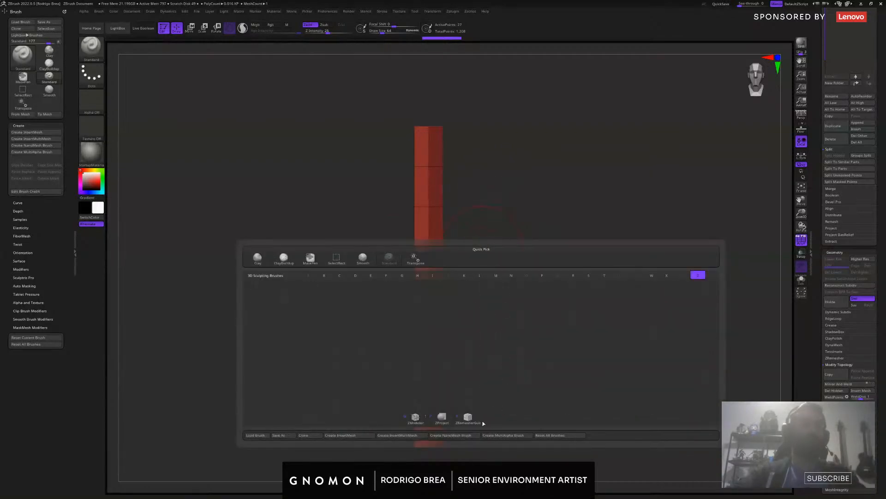
click(409, 420)
mouse_move(494, 186)
mouse_down()
mouse_move(485, 188)
mouse_move(494, 311)
mouse_move(512, 271)
mouse_up()
key(s)
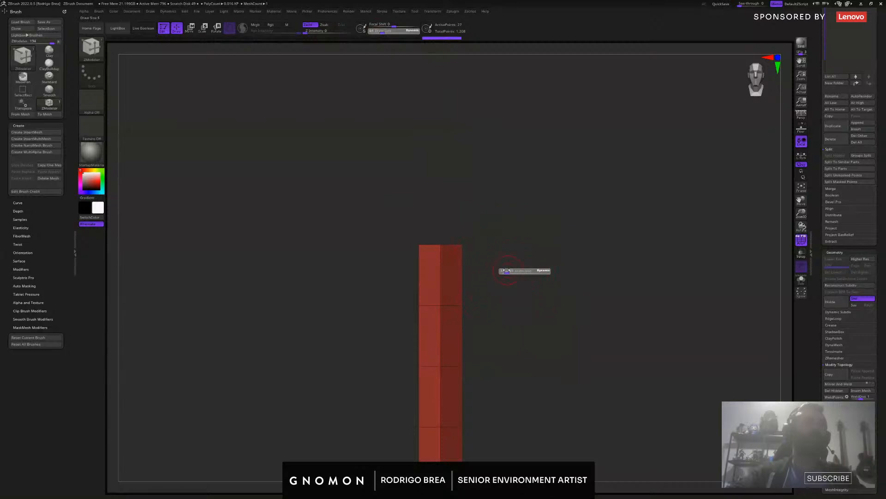
click(505, 270)
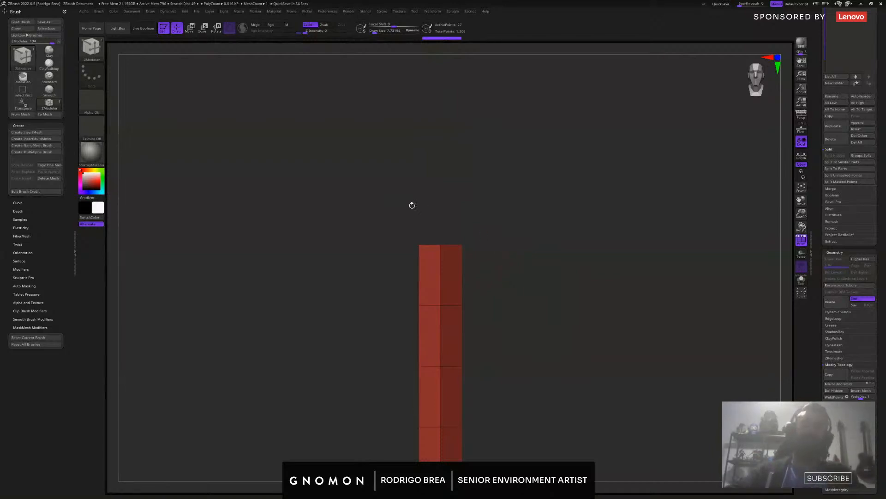
Set the ZModeler point action to Stitch two points and merge both upper corner points into the strip's top centre point
drag(476, 239, 475, 190)
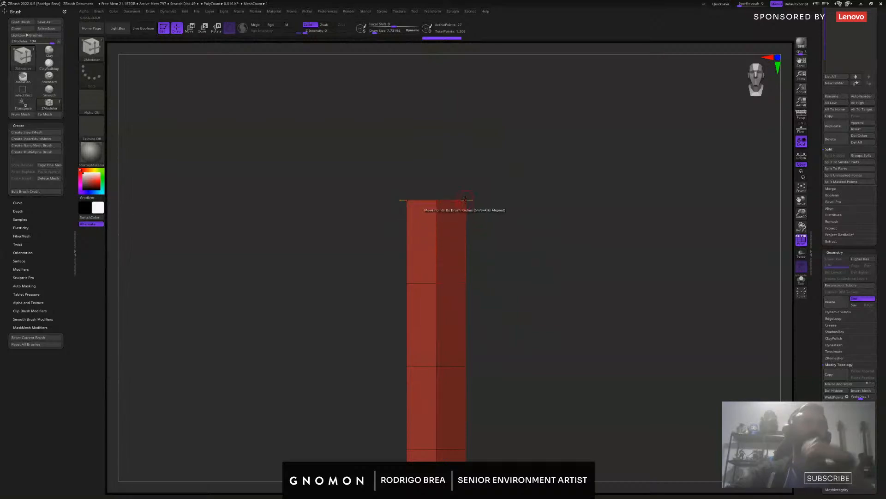
alt+drag(481, 201, 482, 211)
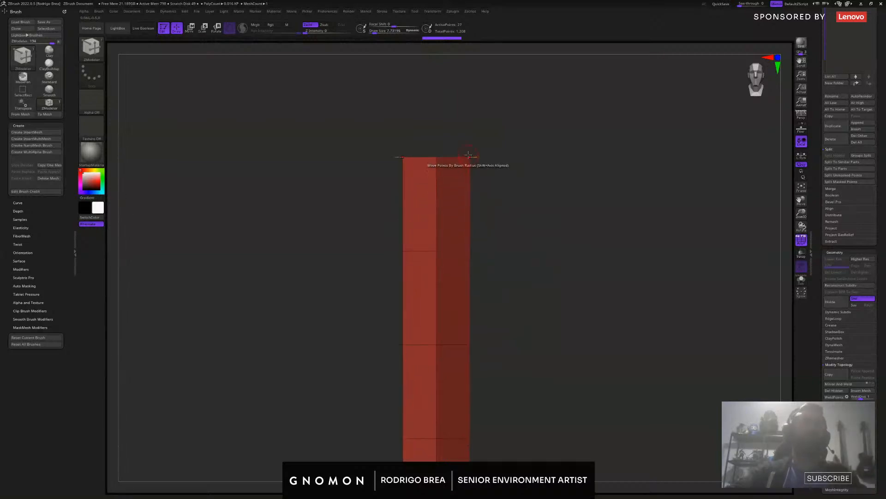
alt+drag(475, 155, 475, 186)
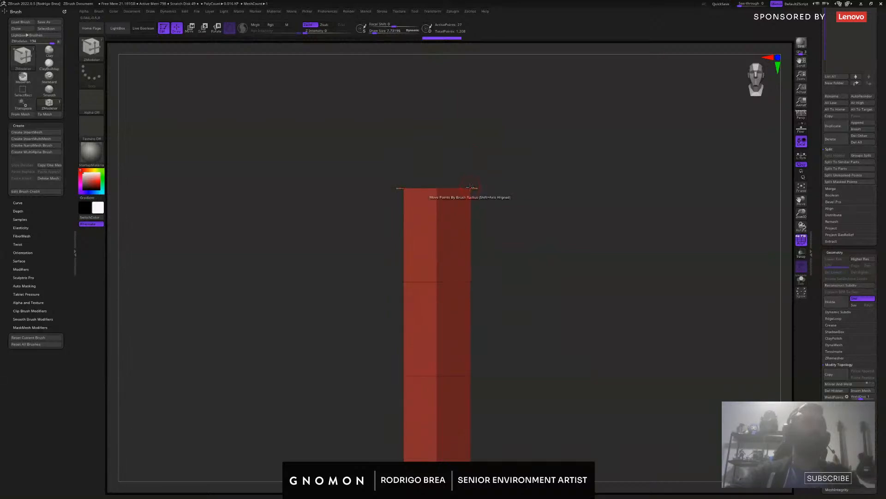
key(space)
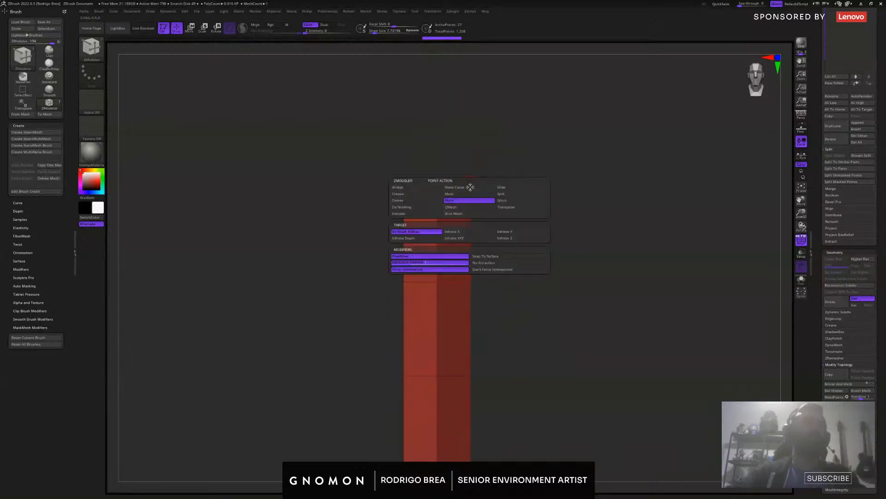
click(504, 202)
ctrl+right_drag(481, 171, 485, 141)
alt+right_drag(484, 141, 484, 285)
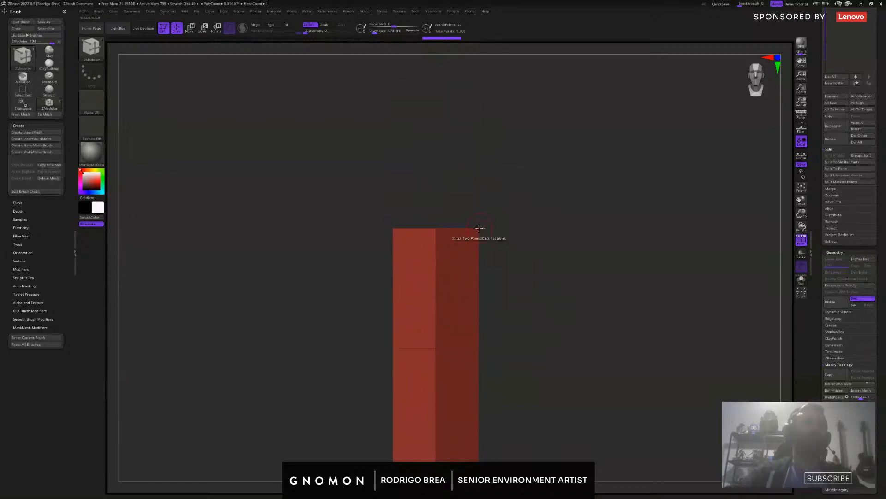
click(435, 228)
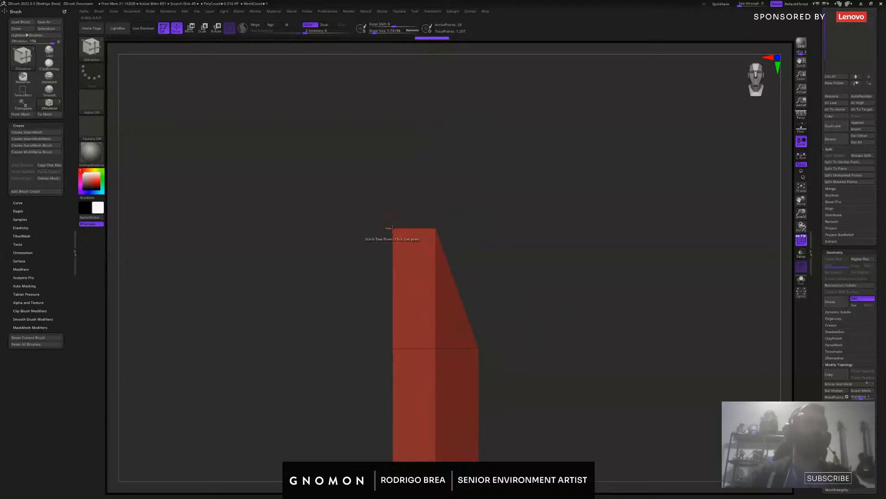
click(434, 228)
Mask everything except the blade's tip point, move the tip upward to lengthen the taper, and clear the mask
mouse_move(485, 222)
alt+mouse_down()
mouse_move(505, 182)
mouse_move(433, 154)
alt+mouse_up()
ctrl+click(549, 229)
key(w)
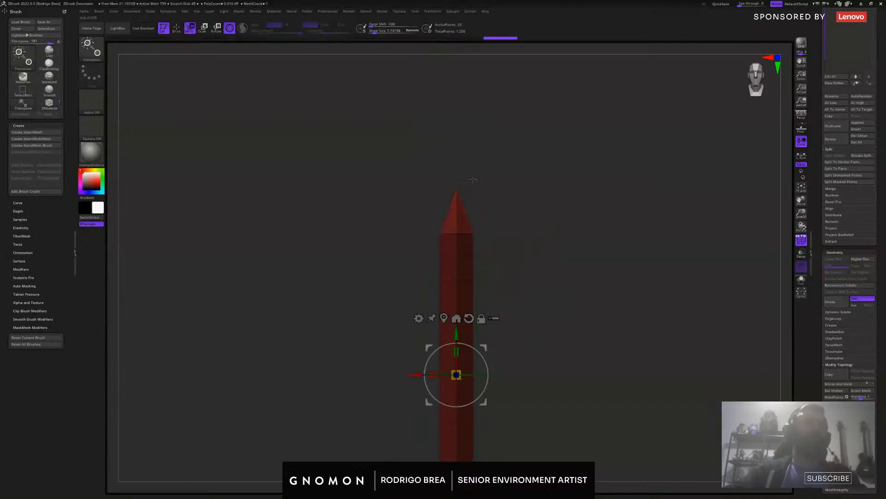
drag(457, 333, 456, 296)
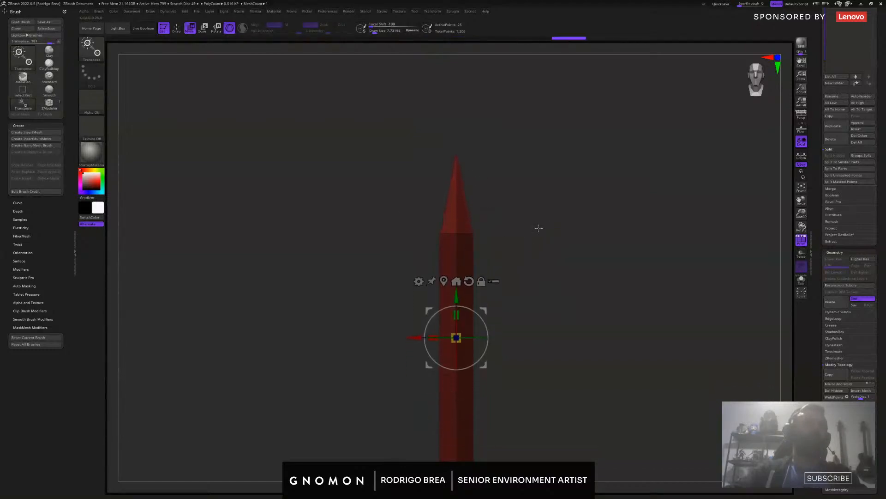
ctrl+drag(539, 228, 553, 263)
alt+drag(554, 326, 523, 241)
drag(523, 248, 525, 275)
key(q)
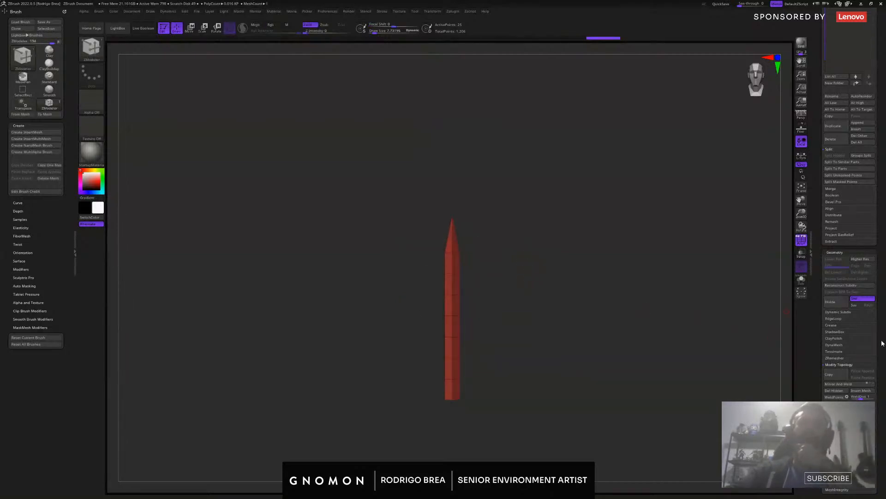
Create planar UVs (Uvp) for the blade mesh
scroll(881, 343, down, 15)
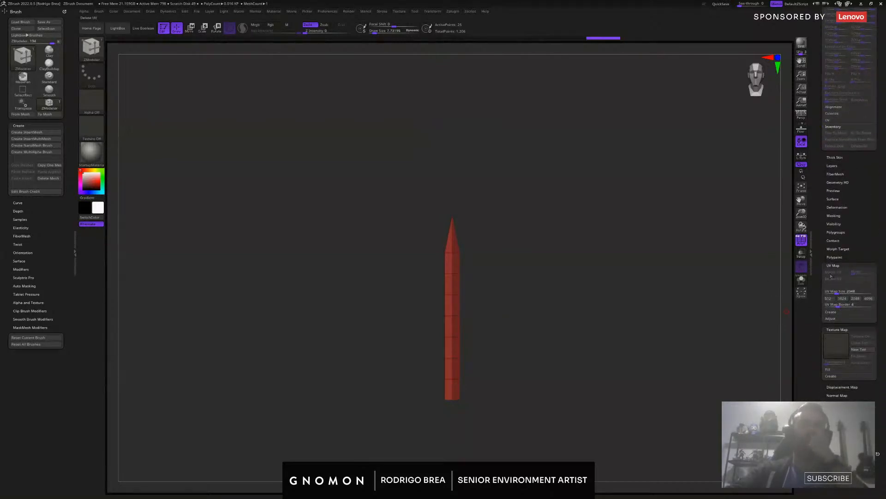
scroll(858, 253, up, 15)
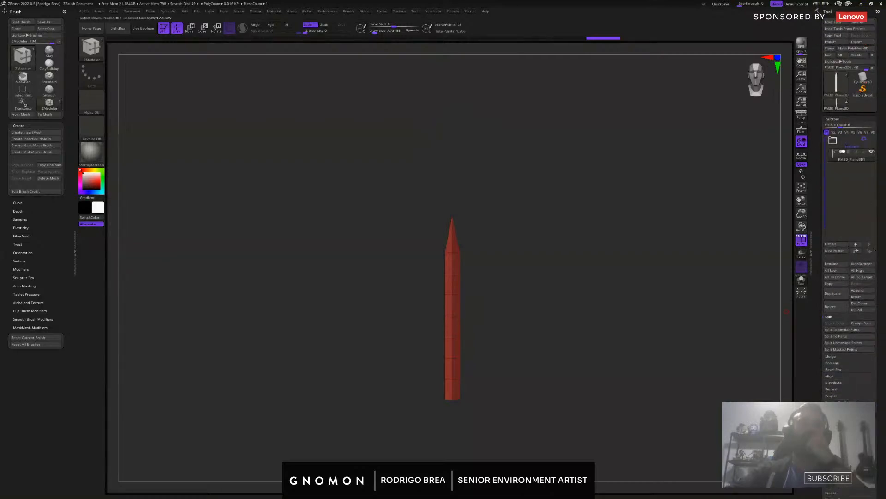
scroll(875, 138, down, 15)
scroll(875, 146, up, 5)
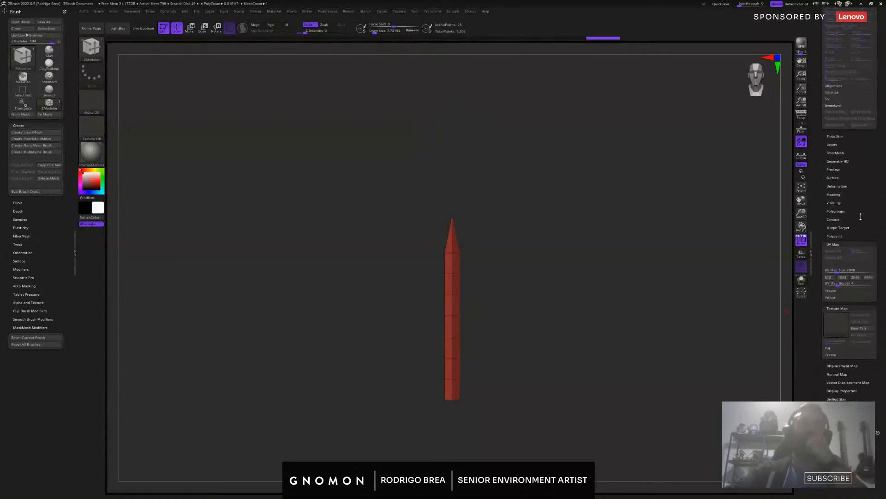
click(833, 291)
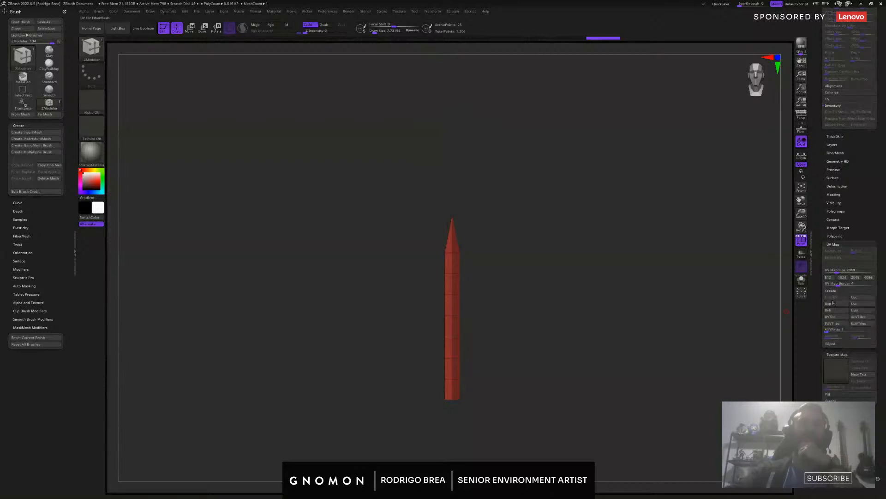
click(835, 305)
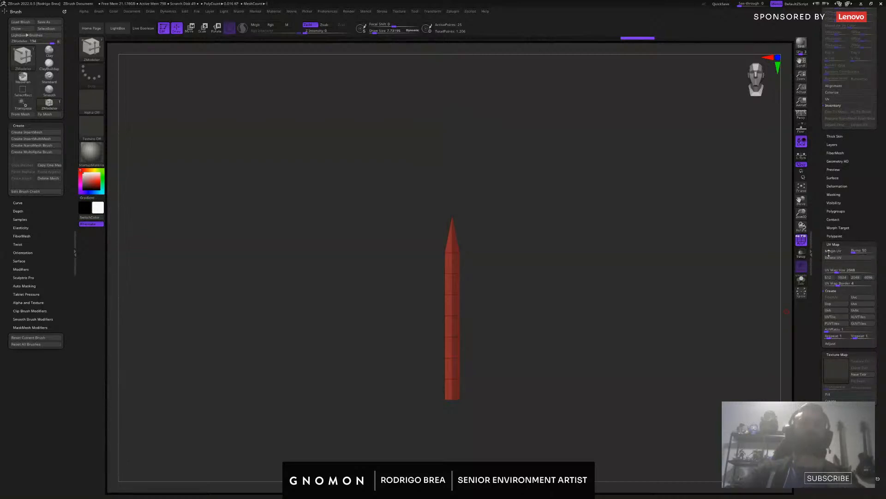
Create a new texture map for the blade and replace it with the vertical rainbow-striped Texture 42
click(861, 374)
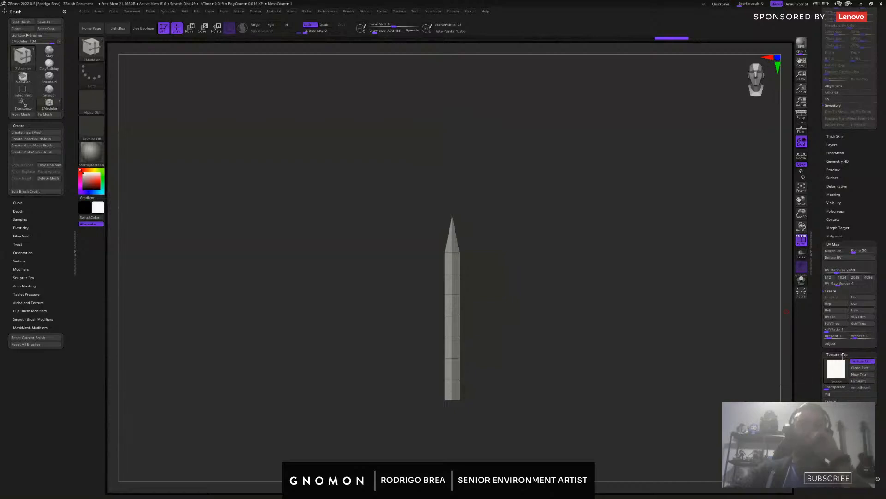
click(836, 372)
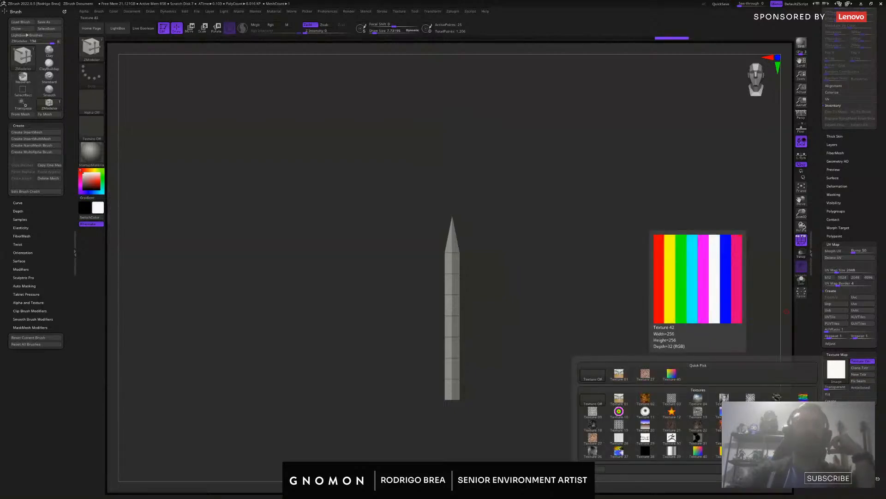
click(751, 451)
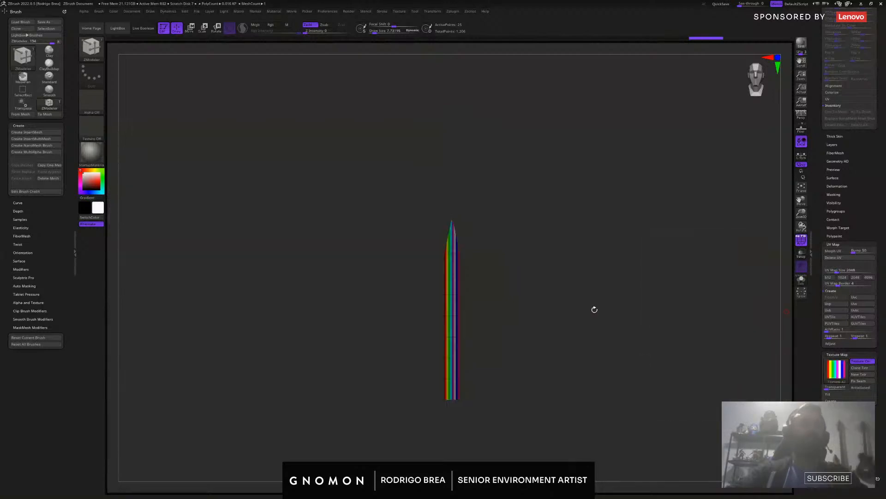
ctrl+right_drag(510, 228, 520, 291)
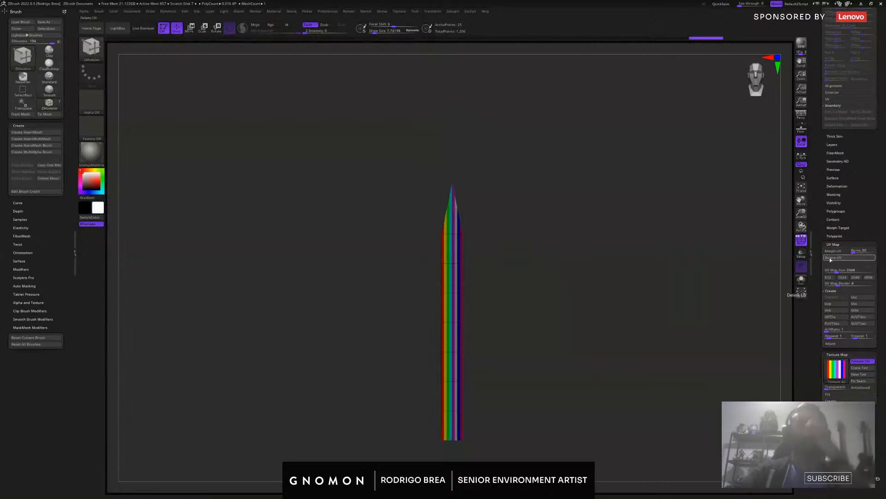
Apply the gizmo's Deformer to the blade and reduce its control cage divisions across the blade
drag(879, 200, 880, 341)
drag(627, 195, 586, 209)
key(w)
alt+drag(535, 276, 544, 222)
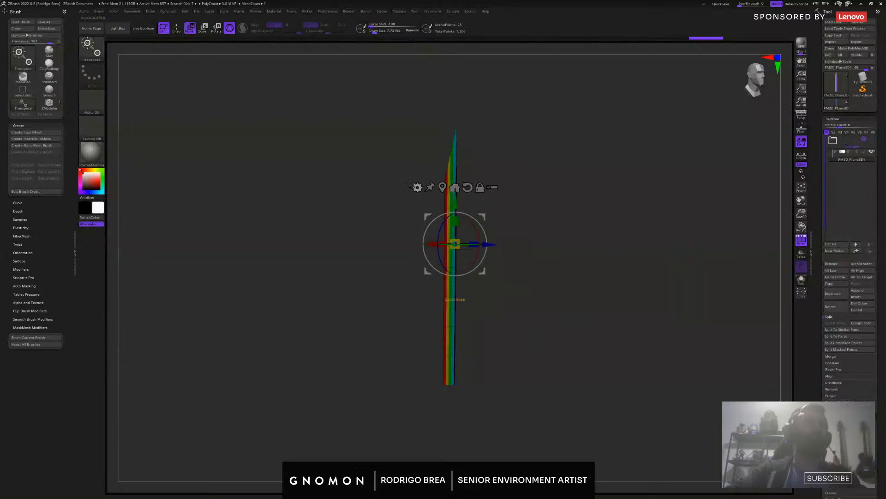
click(416, 187)
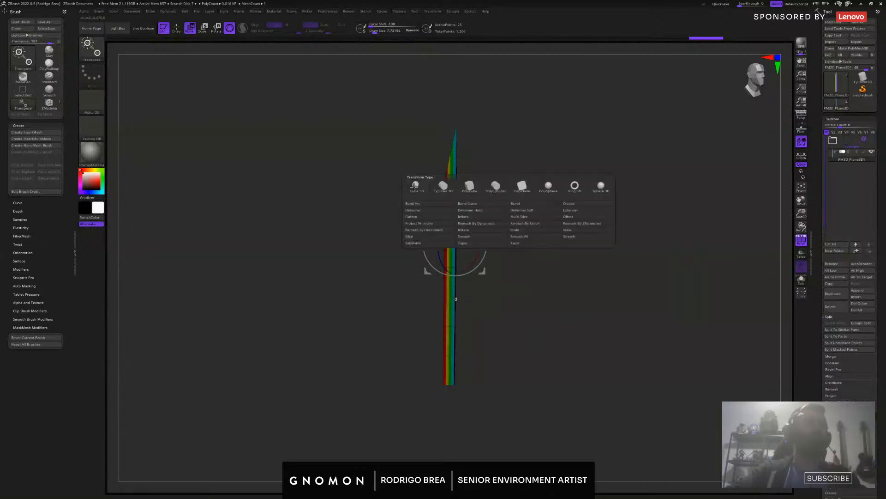
click(434, 211)
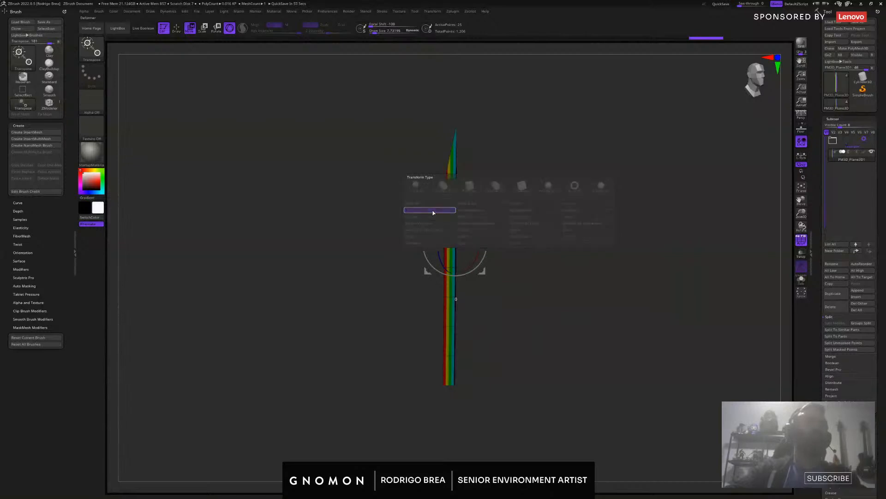
mouse_move(509, 152)
mouse_down()
mouse_move(503, 191)
mouse_move(520, 189)
mouse_move(506, 147)
mouse_up()
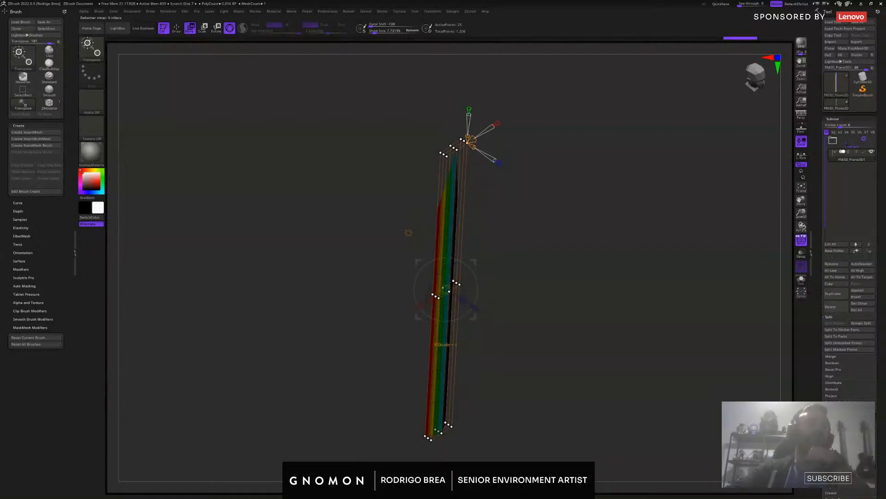
drag(475, 140, 472, 141)
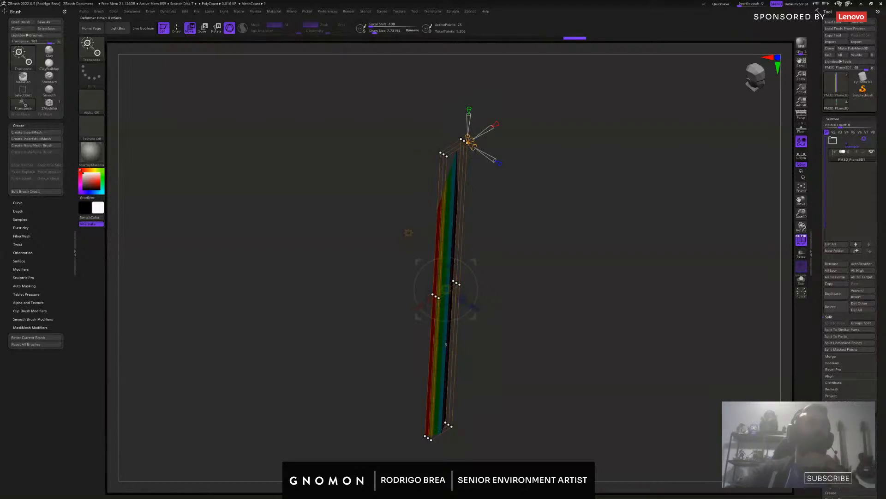
Mask the lower cage points, move the upper ones to curve the blade's tip, accept the deformation and return to Draw mode
mouse_move(484, 195)
mouse_down()
mouse_move(504, 173)
mouse_move(513, 187)
mouse_move(419, 155)
mouse_up()
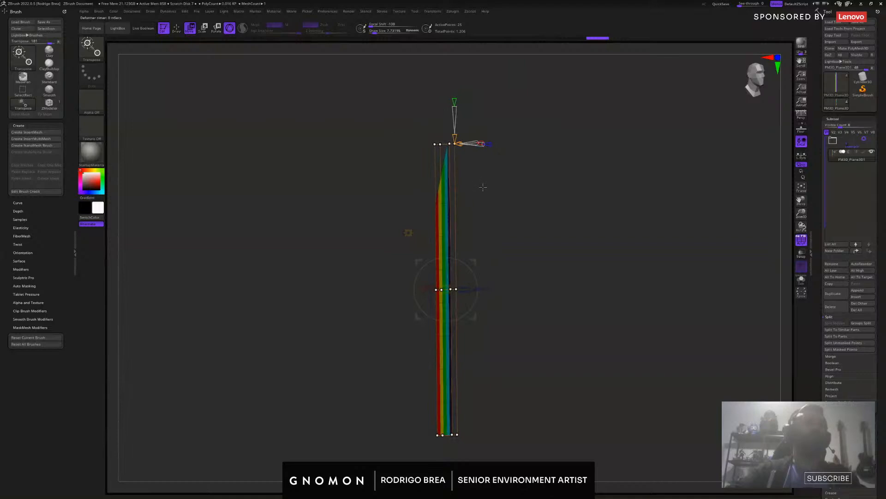
alt+drag(483, 187, 483, 170)
ctrl+drag(598, 221, 304, 475)
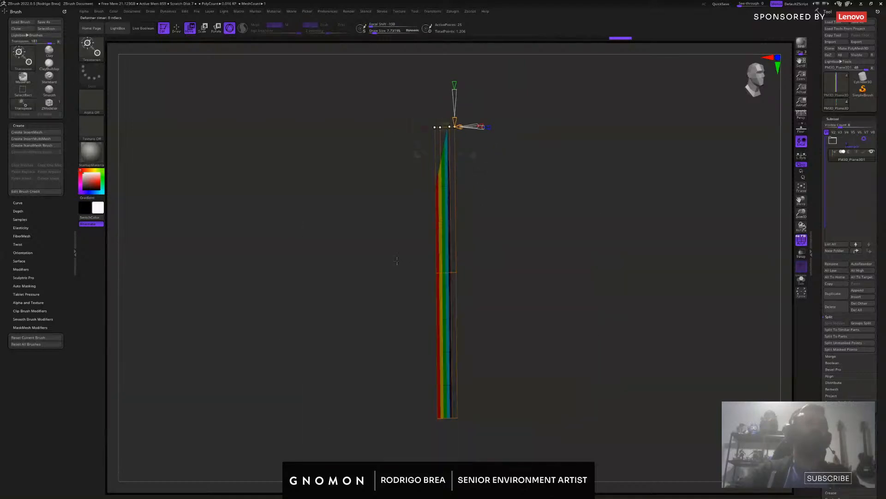
drag(504, 184, 514, 247)
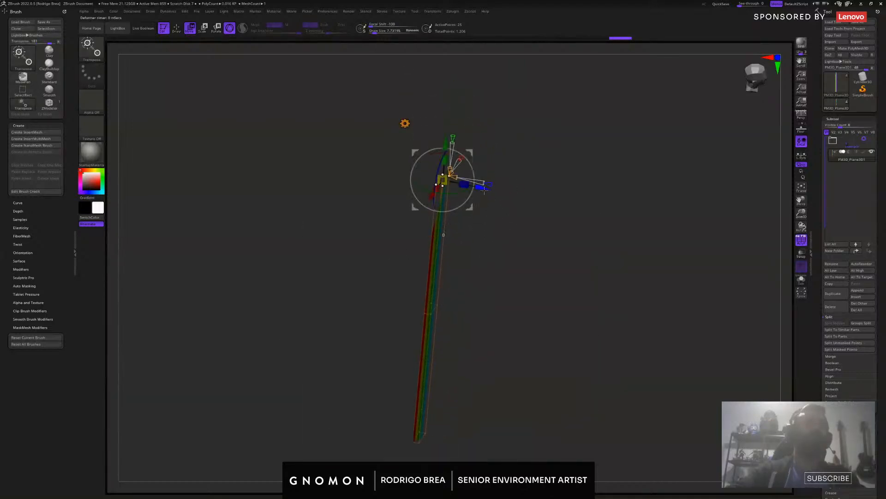
drag(484, 191, 452, 274)
click(405, 124)
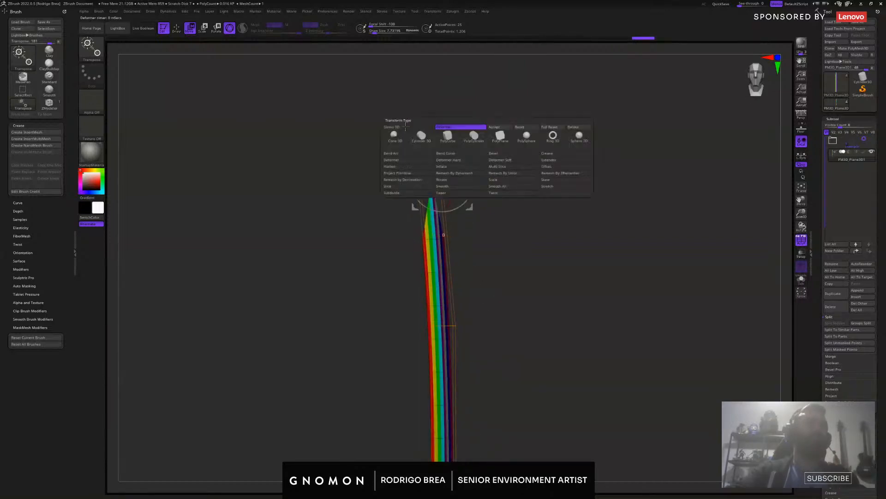
click(407, 128)
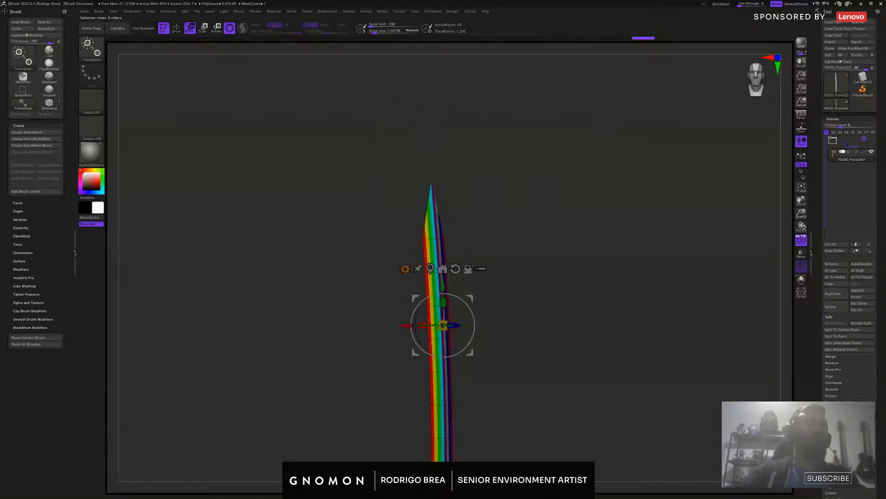
key(q)
Create a new InsertMesh brush from the curved blade, oriented end-on from above
mouse_move(522, 254)
mouse_down()
mouse_move(513, 265)
mouse_move(513, 207)
mouse_up()
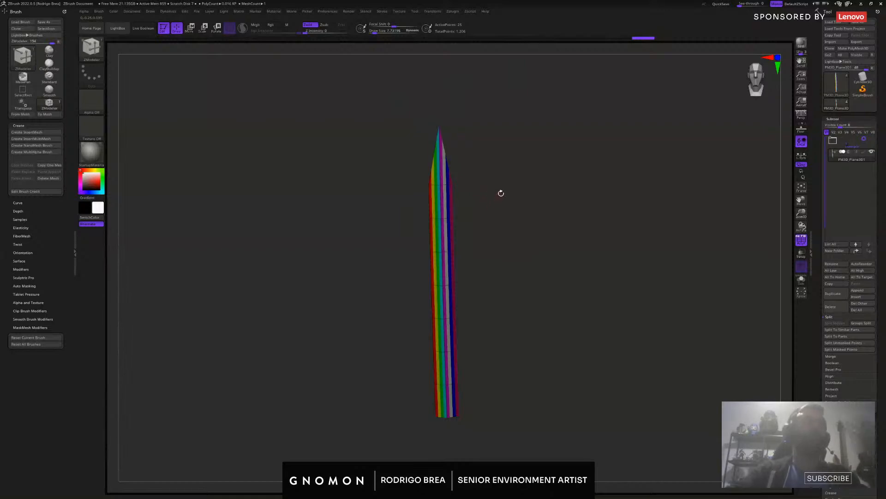
drag(502, 202, 501, 235)
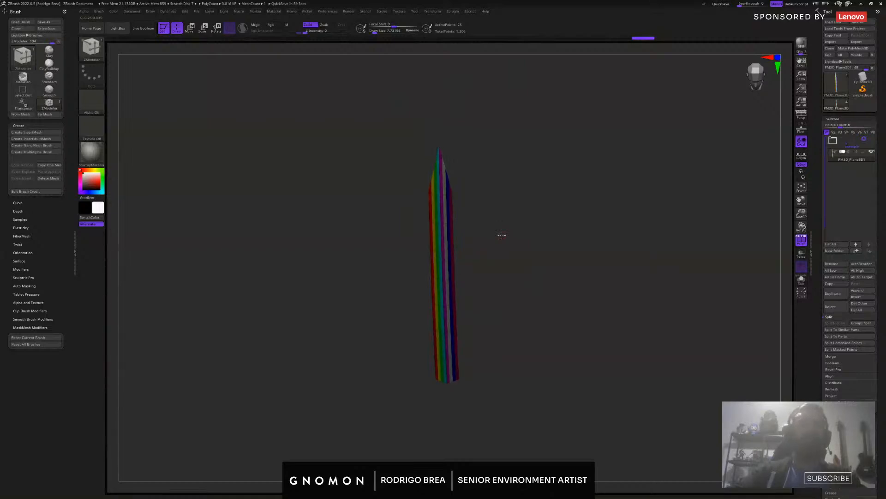
drag(497, 234, 422, 262)
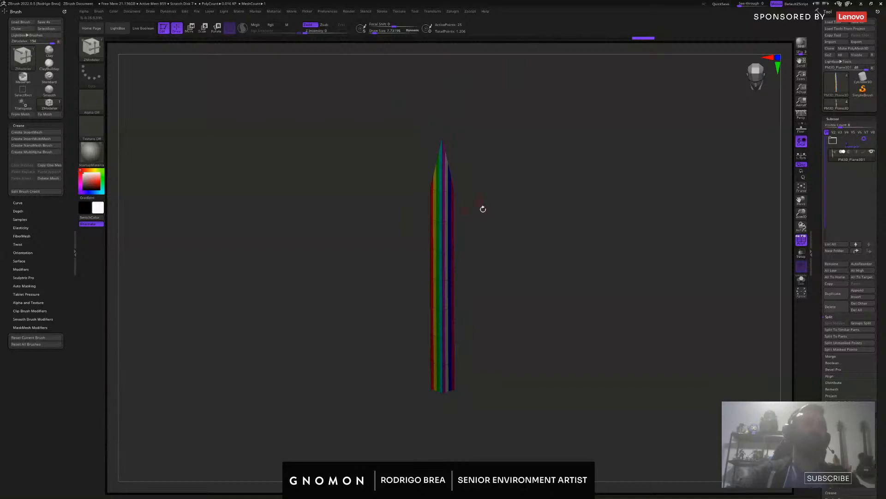
drag(522, 192, 528, 241)
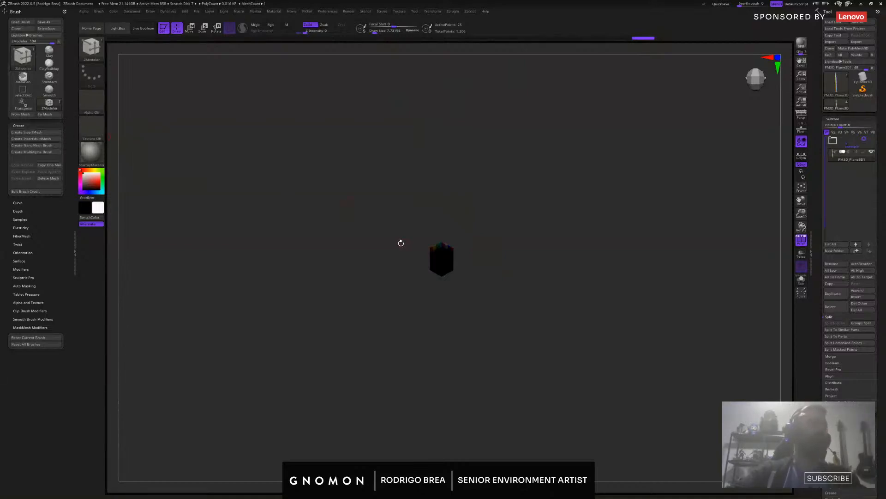
drag(440, 258, 526, 328)
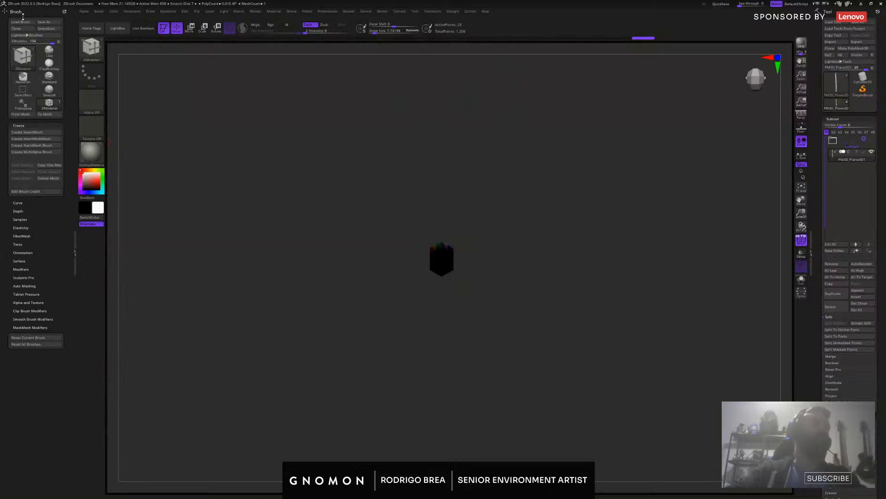
click(40, 133)
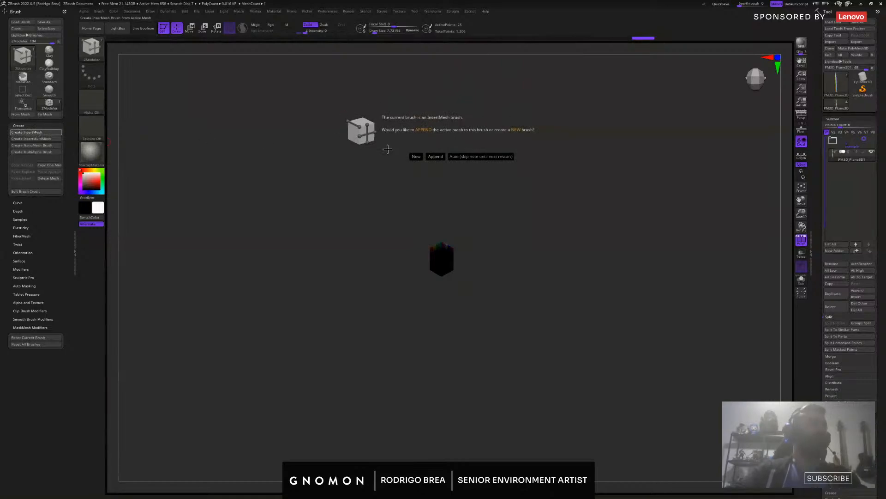
click(416, 156)
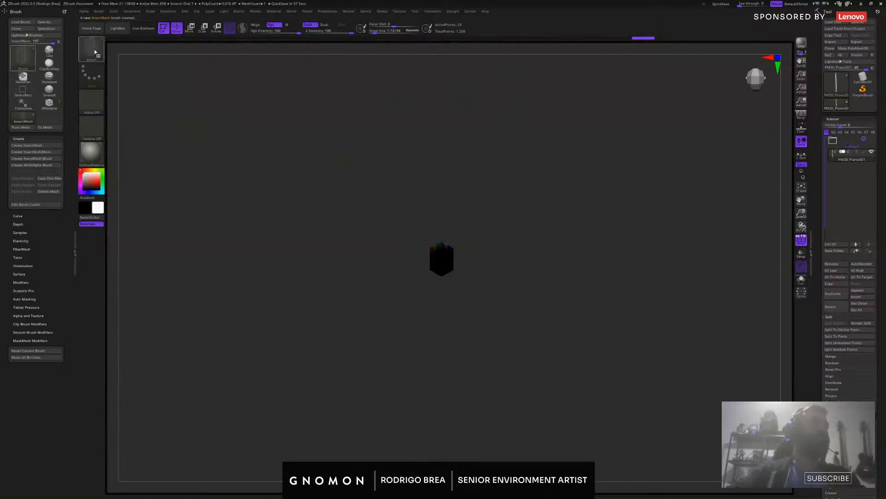
Rename the blade subtool "blade 01" and append a Plane3D mesh as a second subtool
drag(529, 267, 520, 239)
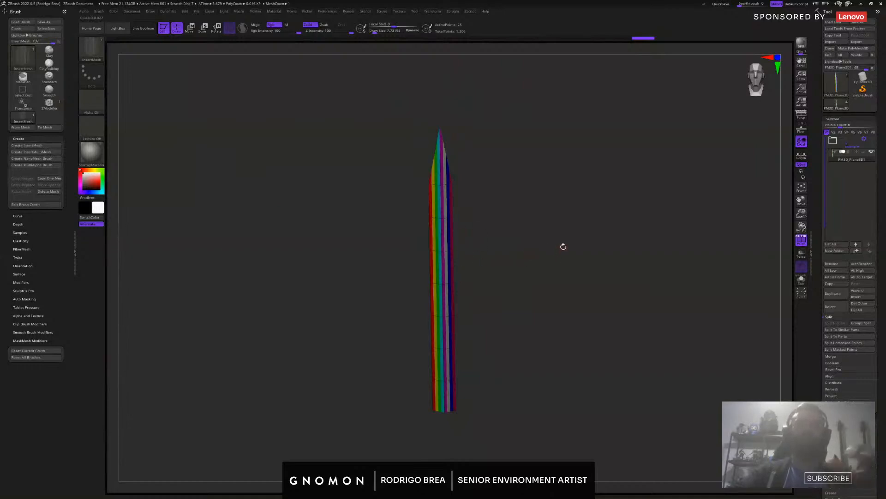
mouse_move(852, 160)
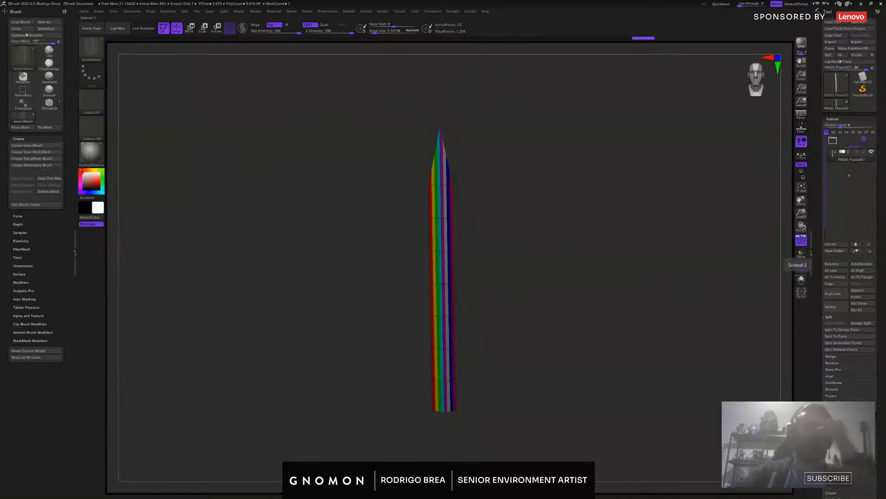
scroll(882, 245, down, 2)
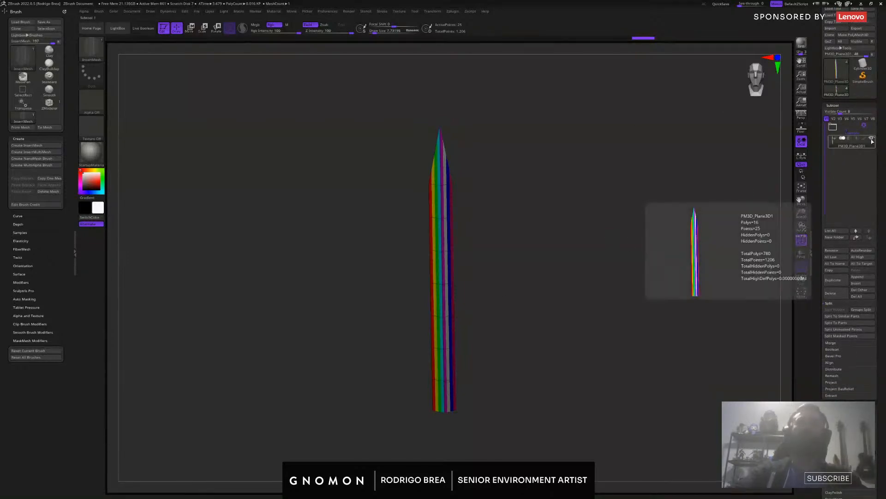
click(842, 251)
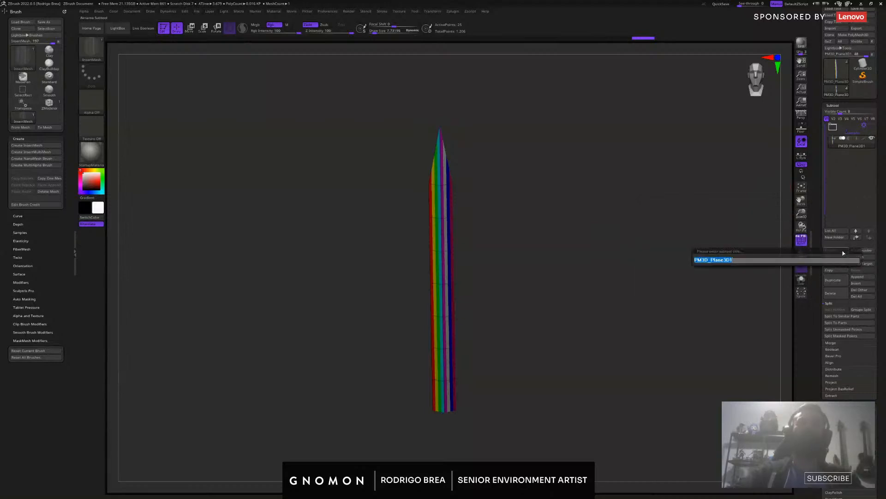
text(b)
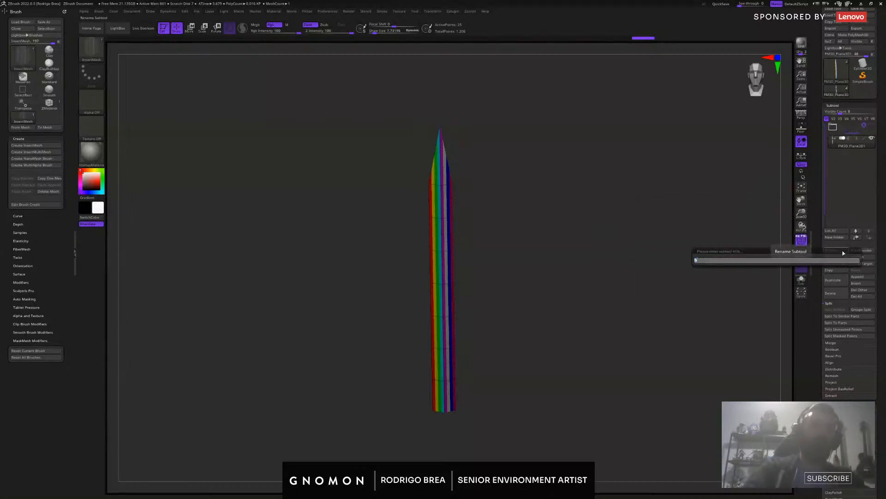
text(lade 01)
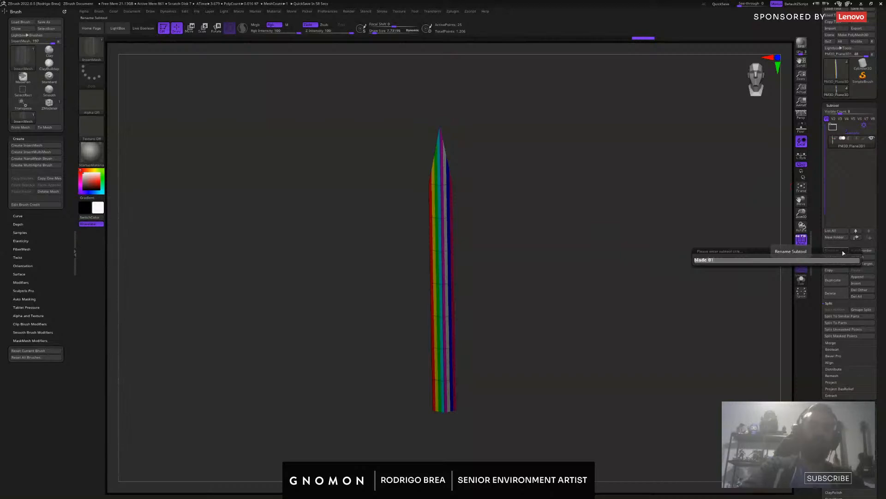
key(Return)
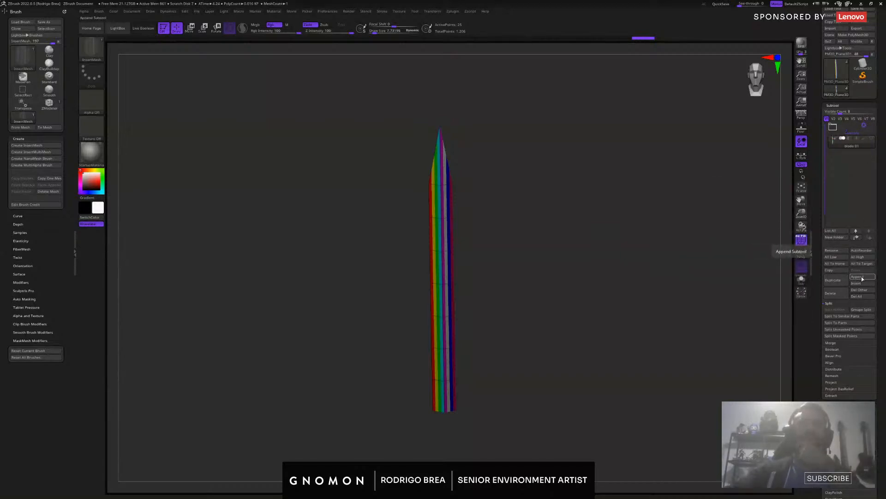
click(863, 278)
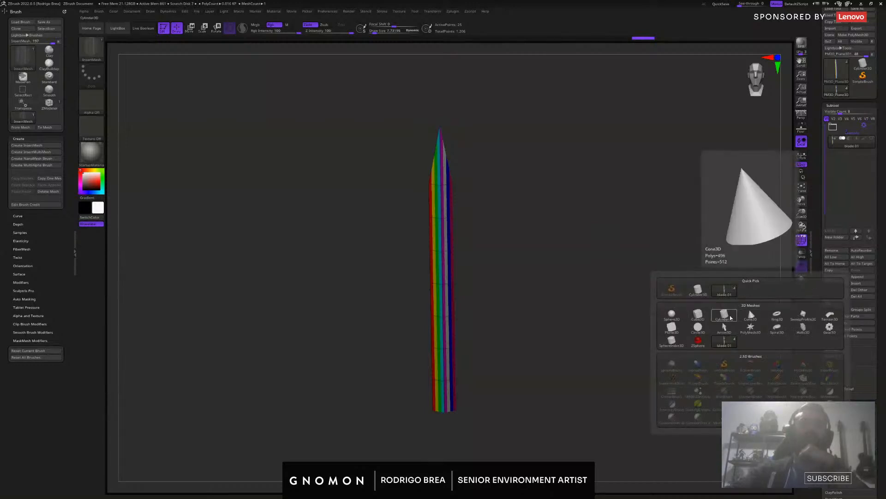
click(672, 327)
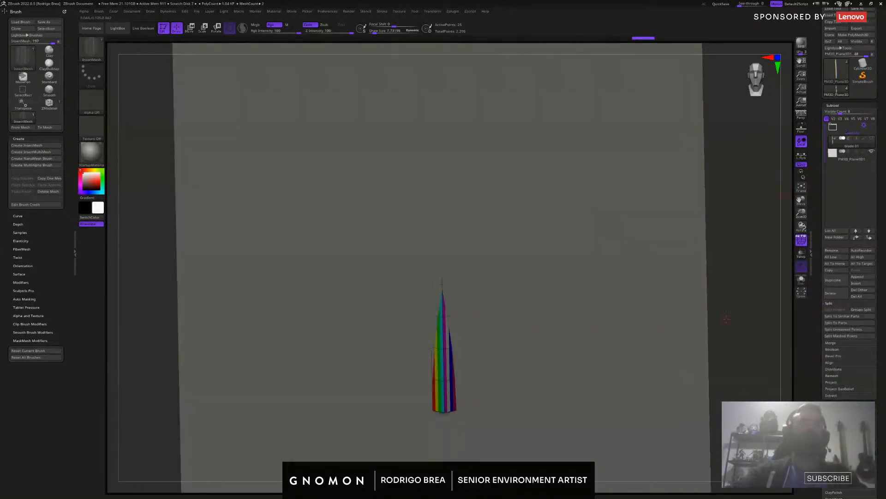
Select the plane subtool, rotate it with the gizmo so it lies flat beneath the blade, and return to Draw mode
alt+drag(726, 319, 650, 263)
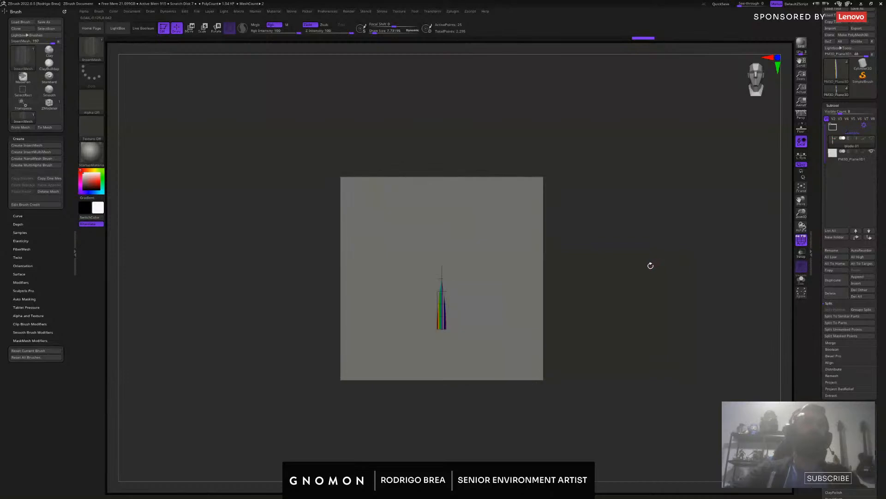
click(864, 161)
drag(595, 281, 512, 275)
key(r)
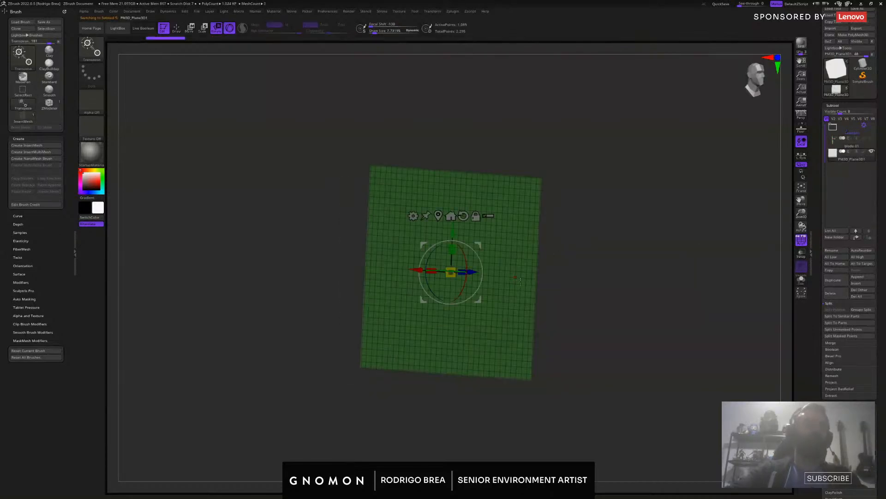
drag(566, 268, 571, 271)
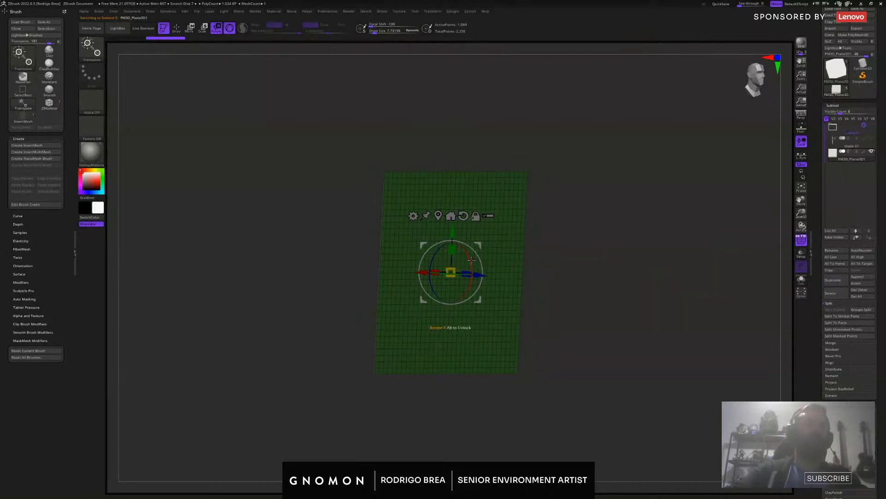
mouse_move(472, 259)
mouse_down()
mouse_move(411, 210)
mouse_move(305, 188)
mouse_up()
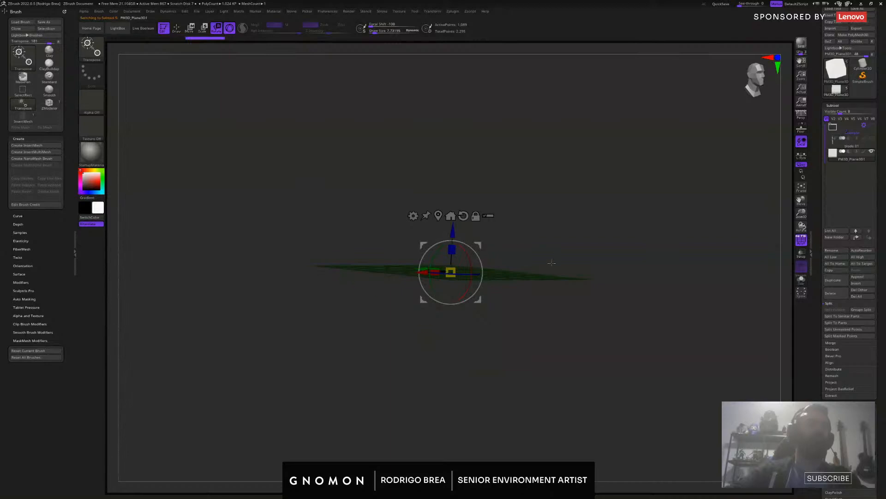
drag(552, 263, 610, 208)
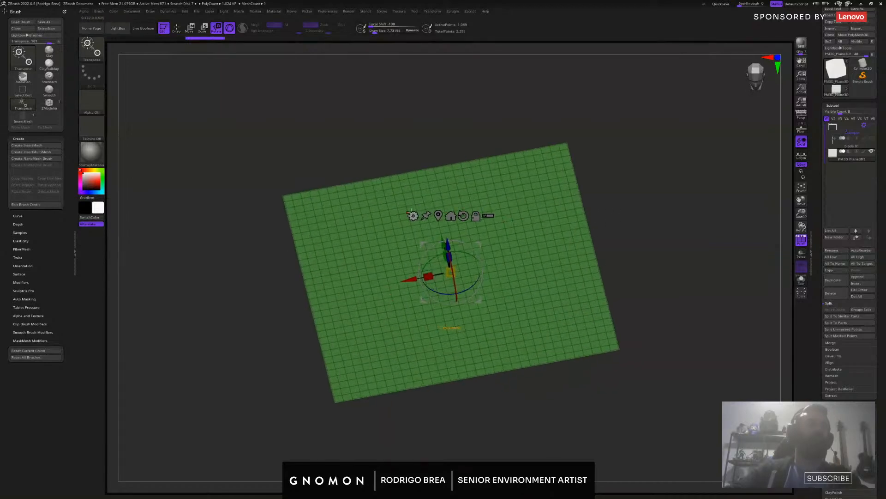
click(412, 215)
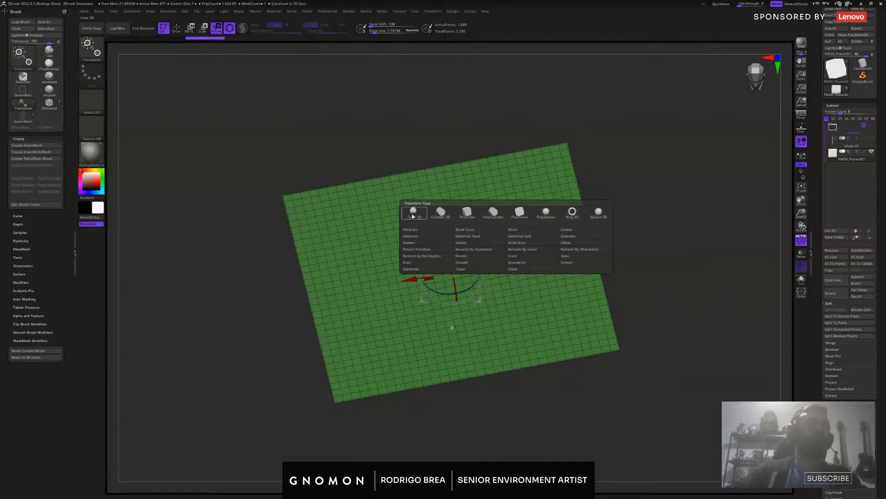
mouse_move(697, 303)
mouse_down()
mouse_move(660, 257)
mouse_move(569, 263)
mouse_move(619, 256)
mouse_move(646, 213)
mouse_move(629, 233)
mouse_up()
key(q)
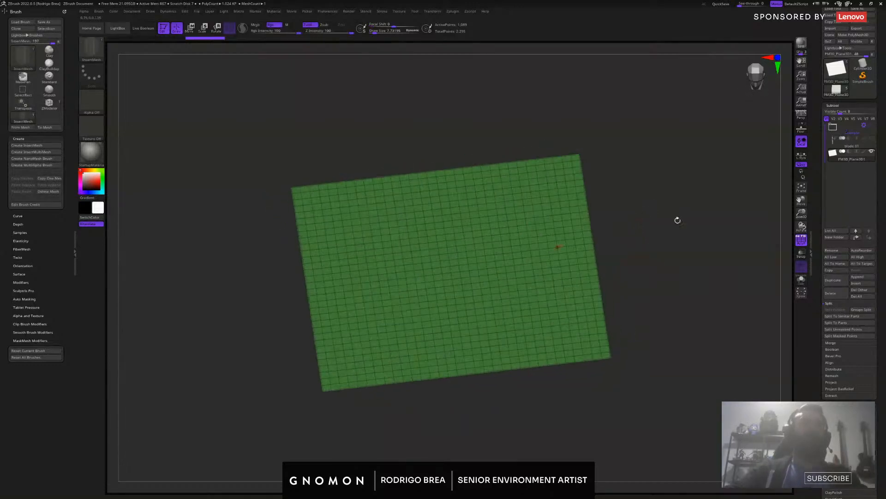
Create a NanoMesh brush from the blade's InsertMesh brush and make the plane the active subtool
mouse_move(844, 148)
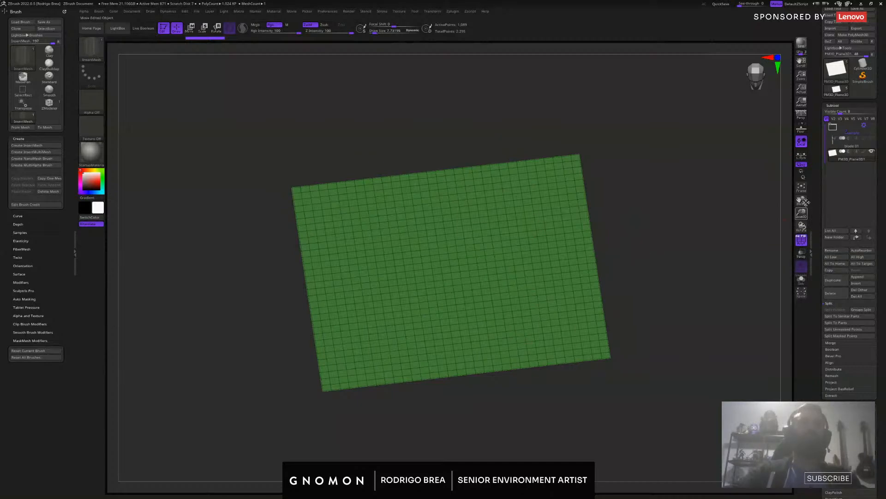
click(845, 139)
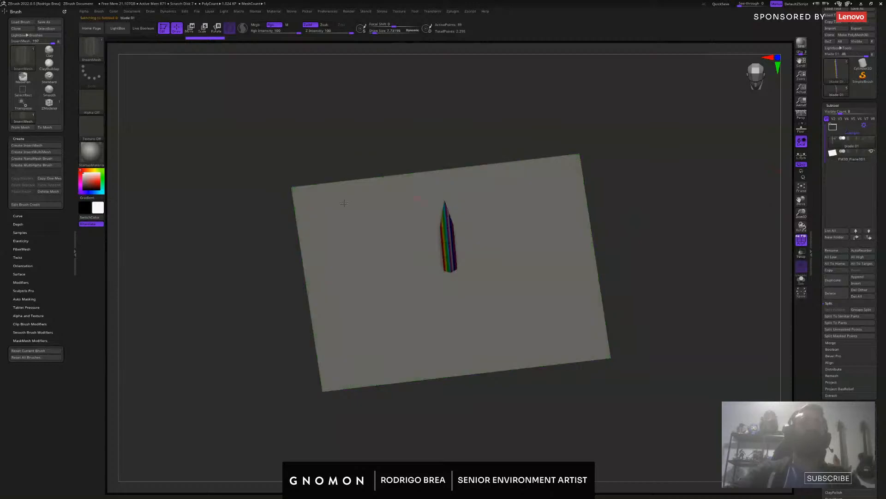
click(30, 160)
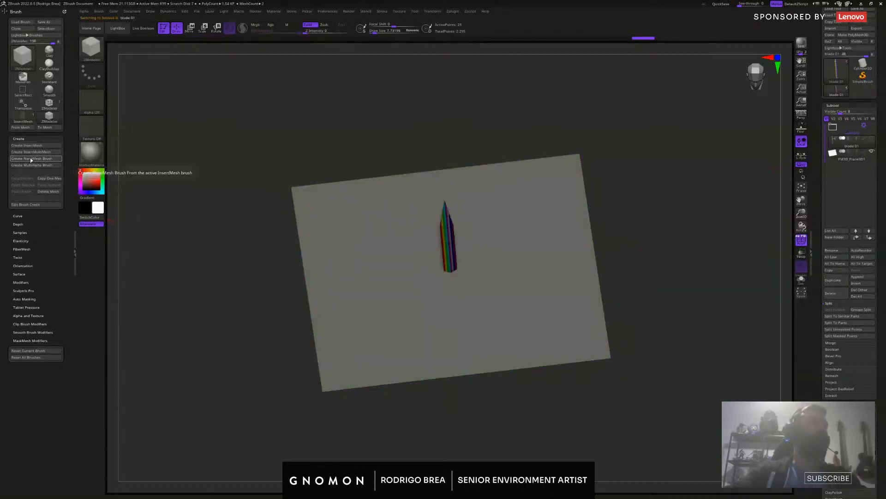
click(848, 159)
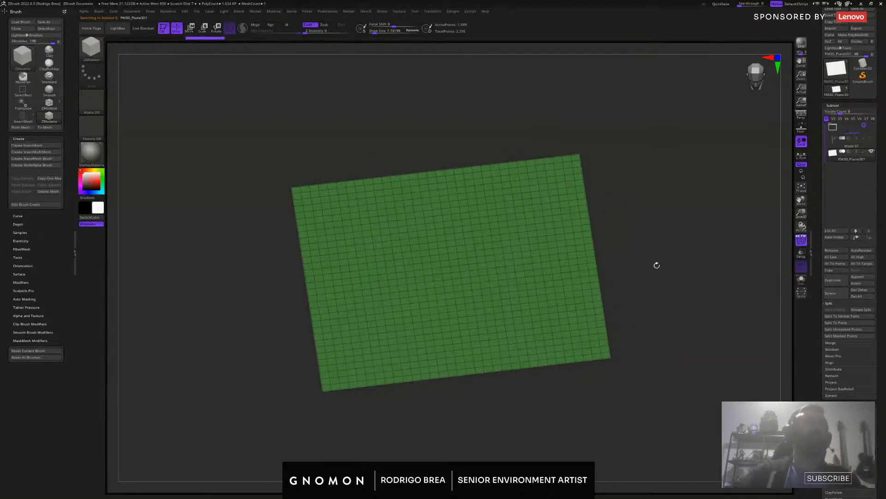
Try inserting and enlarging a single NanoMesh blade on one polygon near the plane's centre, and undo it
mouse_move(657, 265)
mouse_down()
mouse_move(655, 280)
mouse_move(657, 252)
mouse_move(654, 263)
mouse_up()
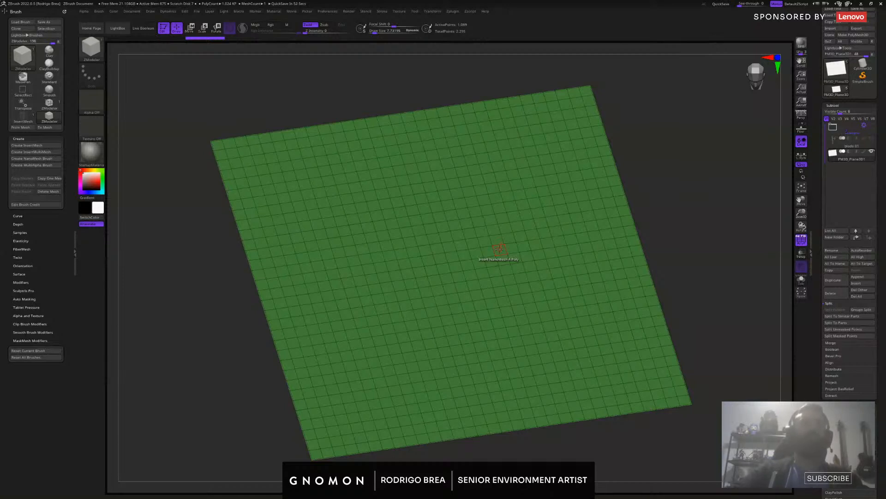
click(500, 248)
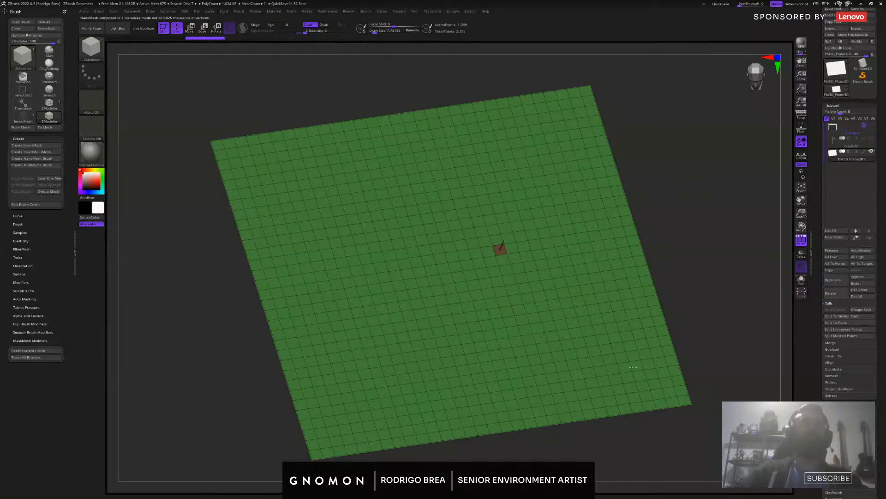
drag(633, 367, 822, 429)
drag(516, 212, 512, 220)
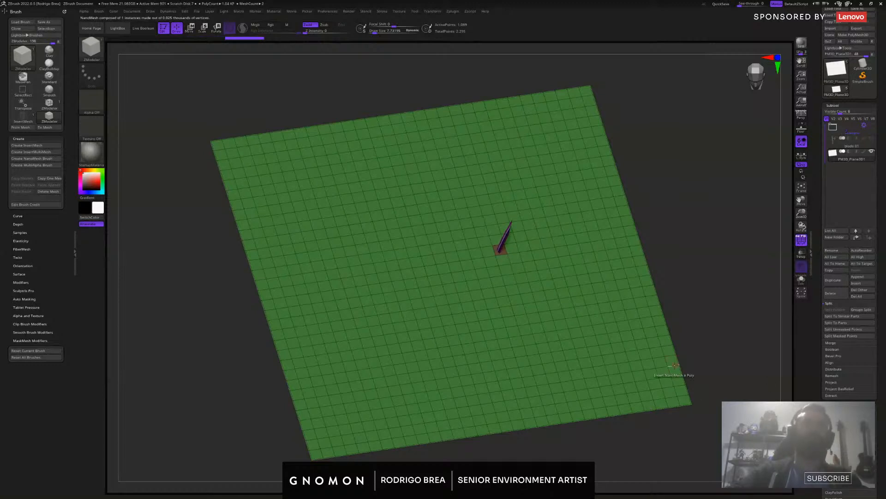
key(ctrl+z)
key(ctrl+z)
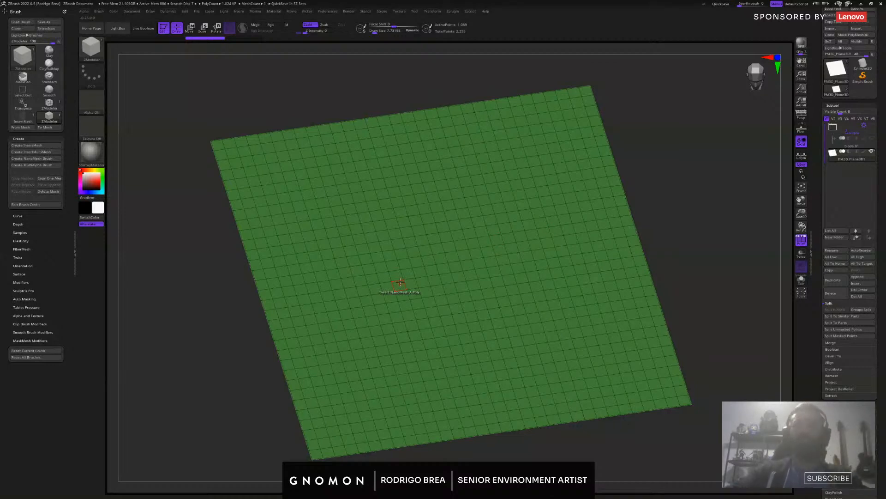
Try filling all the plane's polygons with enlarged NanoMesh blades, and undo the insertion
click(488, 251)
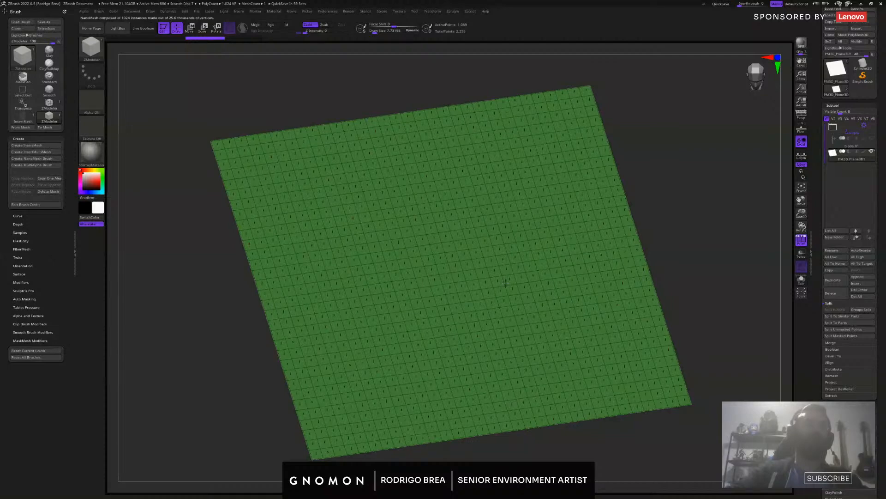
drag(506, 283, 710, 395)
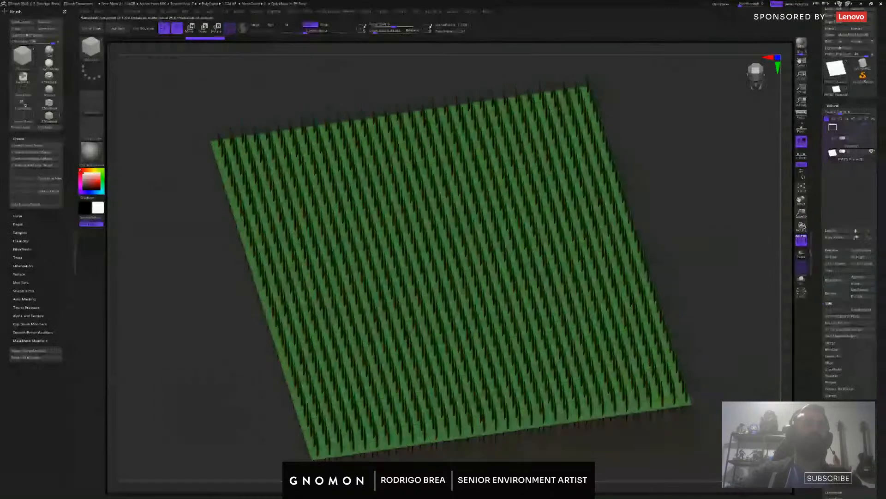
drag(716, 428, 629, 397)
drag(883, 433, 863, 314)
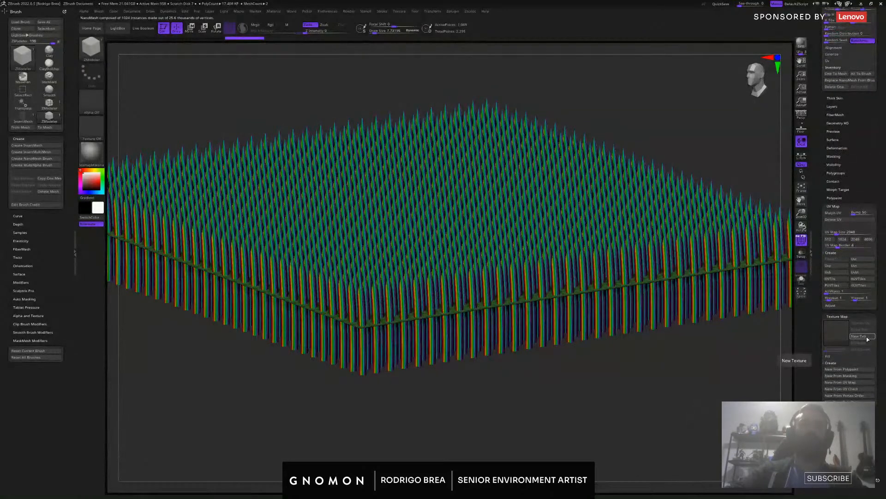
drag(874, 178, 874, 411)
mouse_move(672, 357)
mouse_down()
mouse_move(685, 370)
mouse_move(708, 330)
mouse_up()
key(ctrl+z)
key(f)
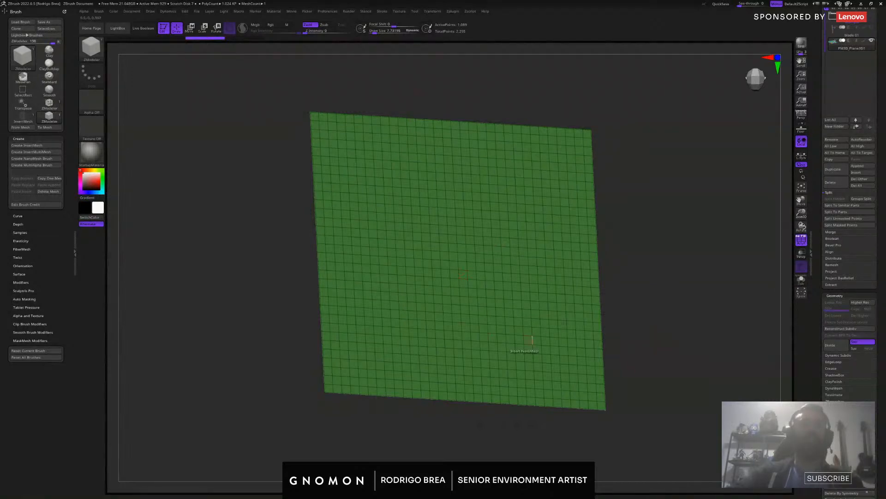
Assign the rainbow gradient texture to the plane to check its UV layout, and turn its texture display off again
scroll(881, 390, down, 4)
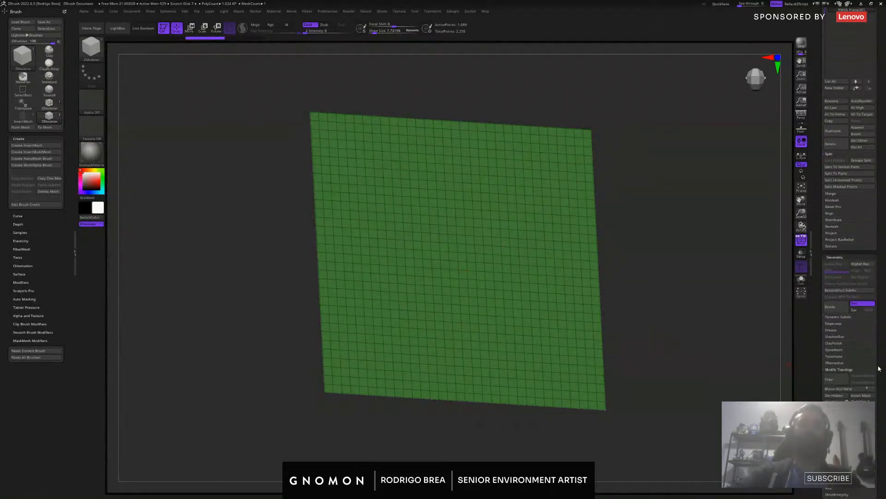
scroll(878, 356, down, 10)
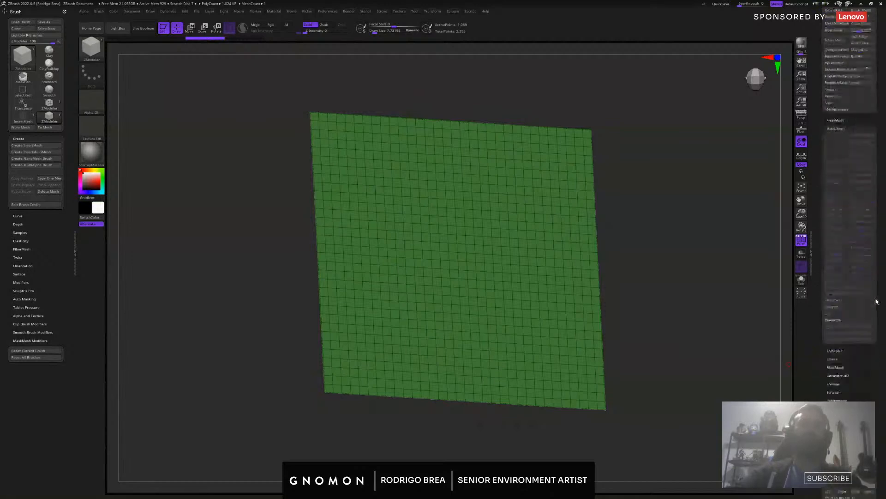
scroll(872, 283, down, 1)
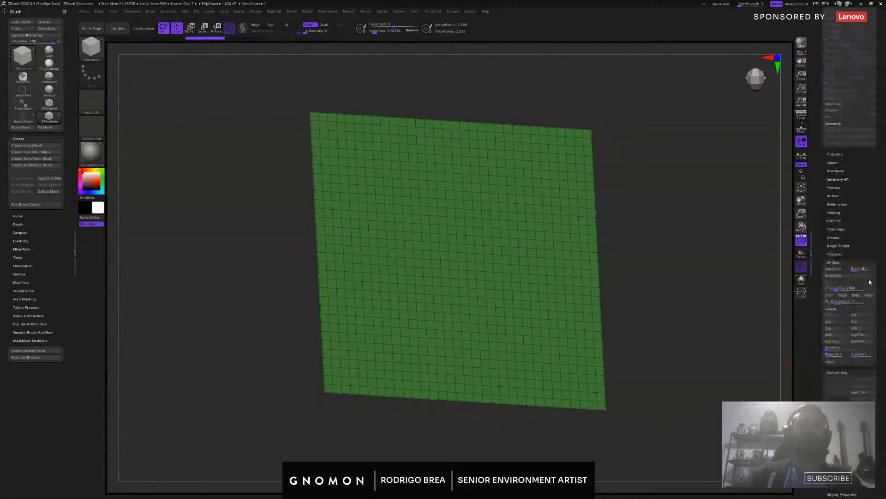
drag(790, 284, 669, 259)
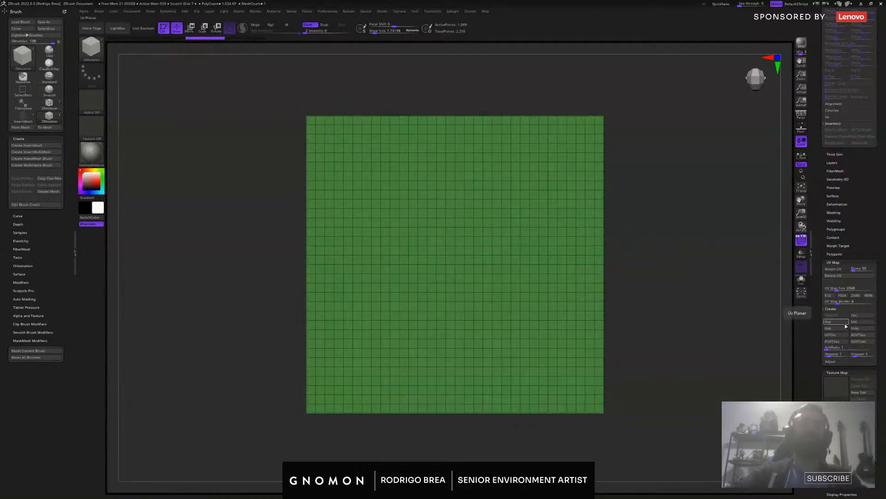
click(845, 395)
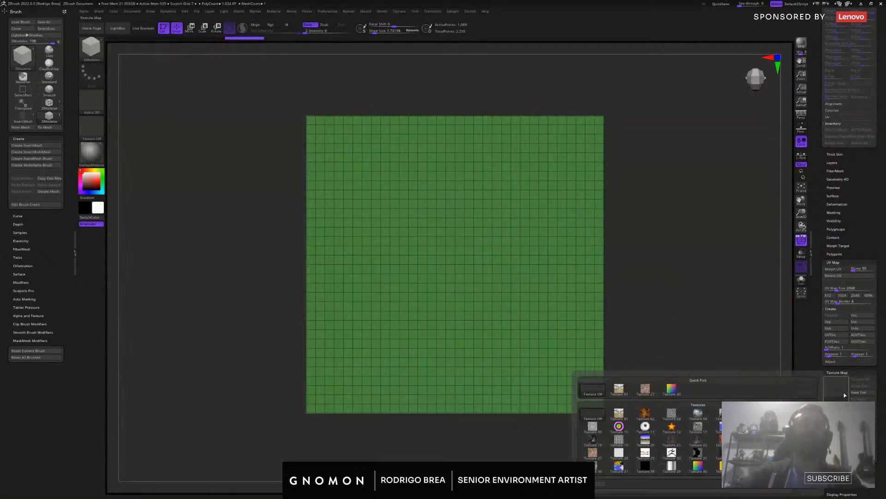
click(700, 470)
drag(649, 389, 697, 355)
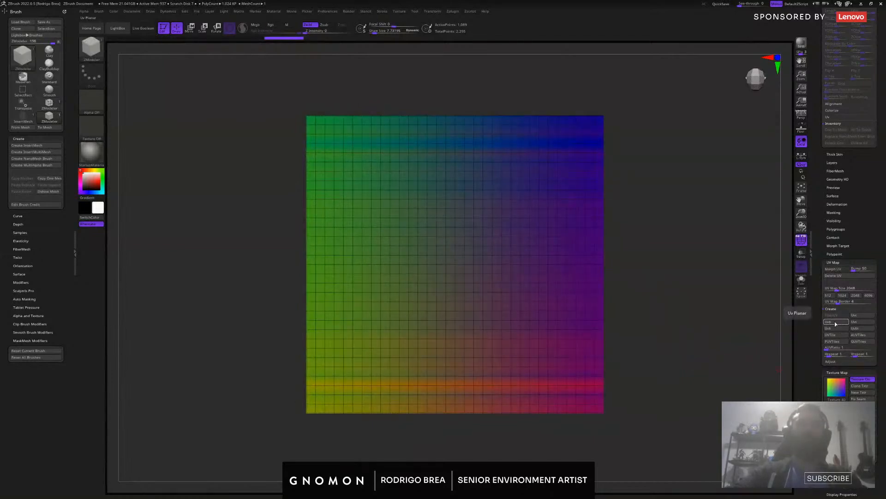
click(857, 380)
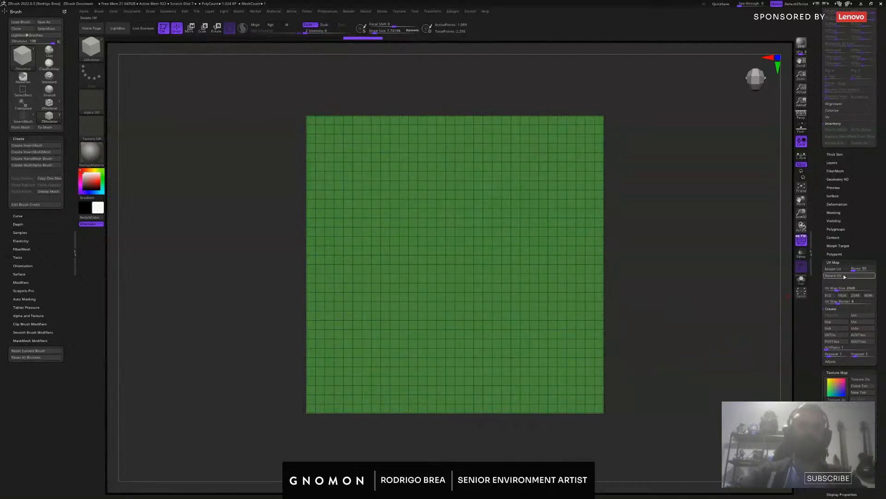
Switch to the blade subtool and turn off its striped texture map
mouse_move(857, 239)
mouse_down()
mouse_move(859, 365)
mouse_move(878, 345)
mouse_move(874, 220)
mouse_move(872, 233)
mouse_up()
click(847, 161)
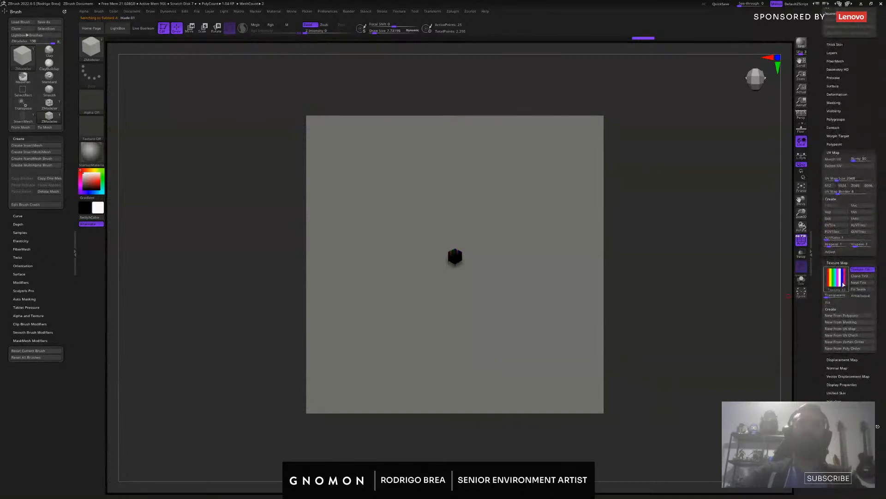
click(855, 271)
drag(868, 152, 869, 296)
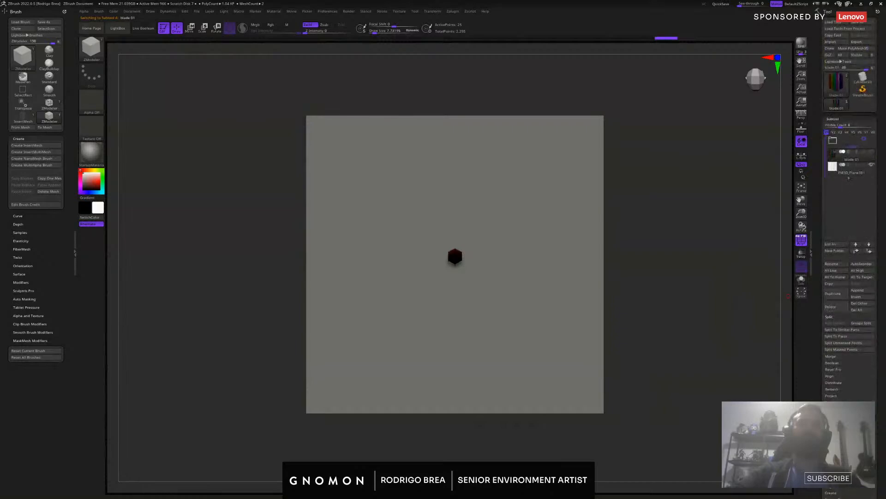
Reselect the plane, insert NanoMesh blades across all its polygons at an enlarged size, and hide the wireframe display
click(849, 176)
drag(686, 330, 662, 307)
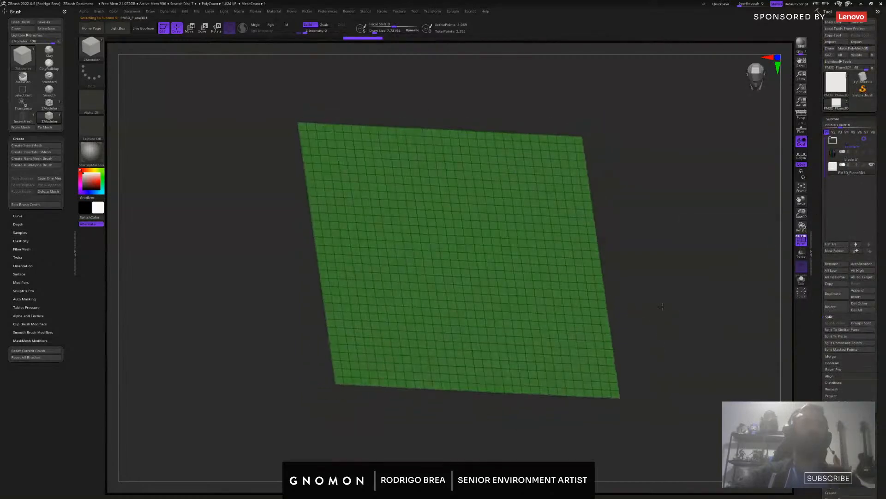
key(f)
click(494, 286)
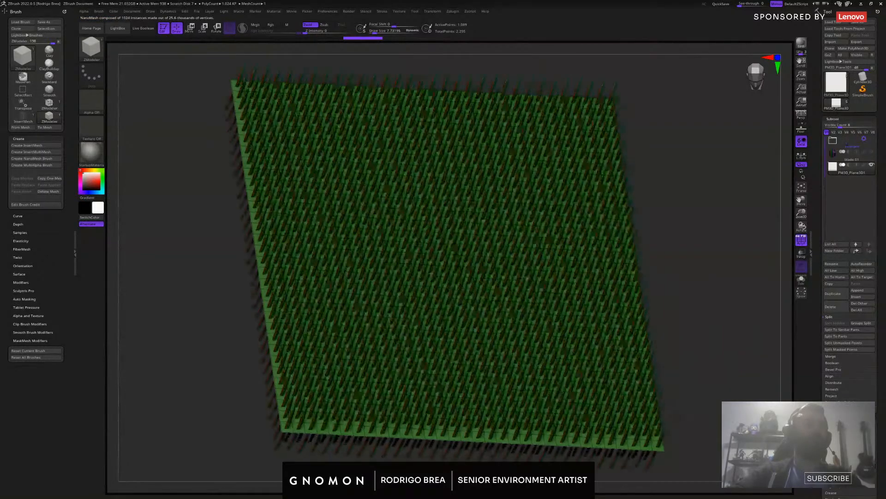
drag(714, 393, 662, 357)
drag(661, 324, 690, 366)
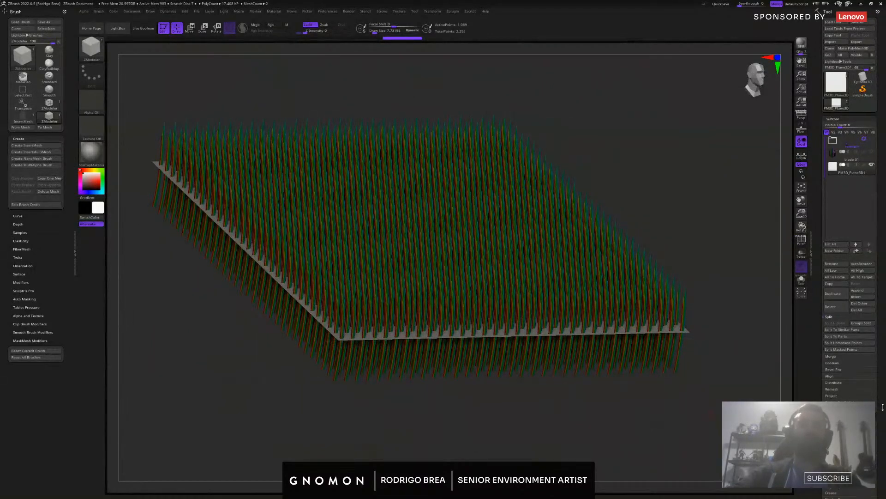
Bring up the plane's NanoMesh settings for size, offset, rotation and their variation
scroll(871, 323, down, 15)
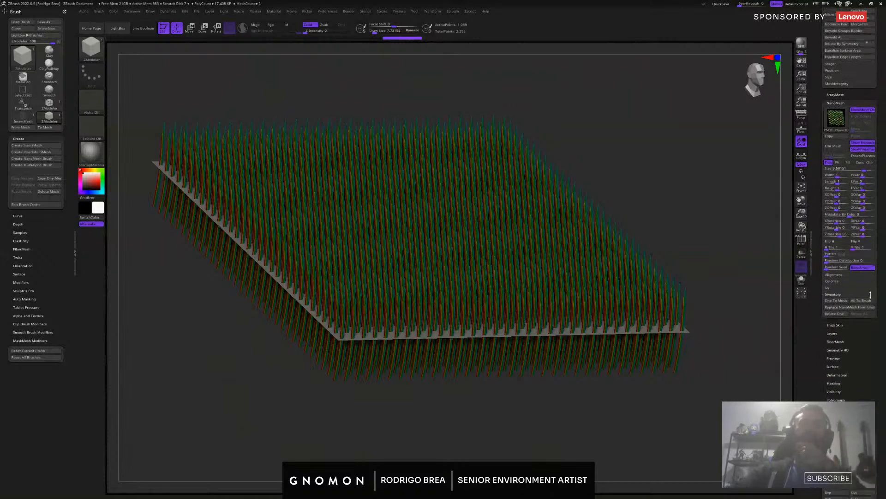
scroll(870, 295, up, 3)
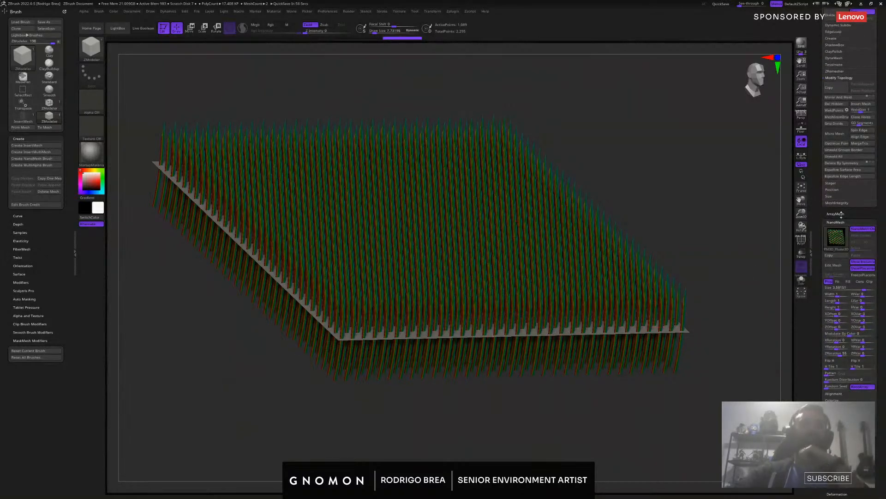
mouse_move(879, 201)
mouse_down()
mouse_move(873, 416)
mouse_move(873, 209)
mouse_up()
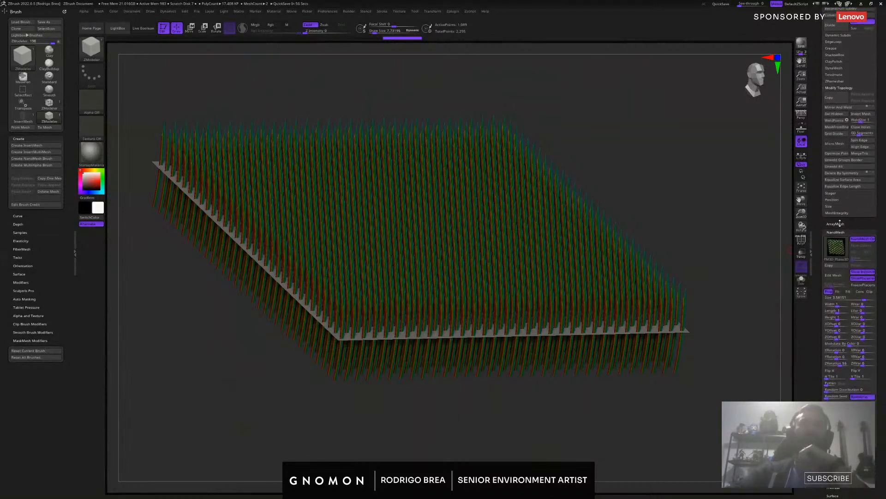
drag(878, 253, 879, 225)
drag(878, 329, 879, 318)
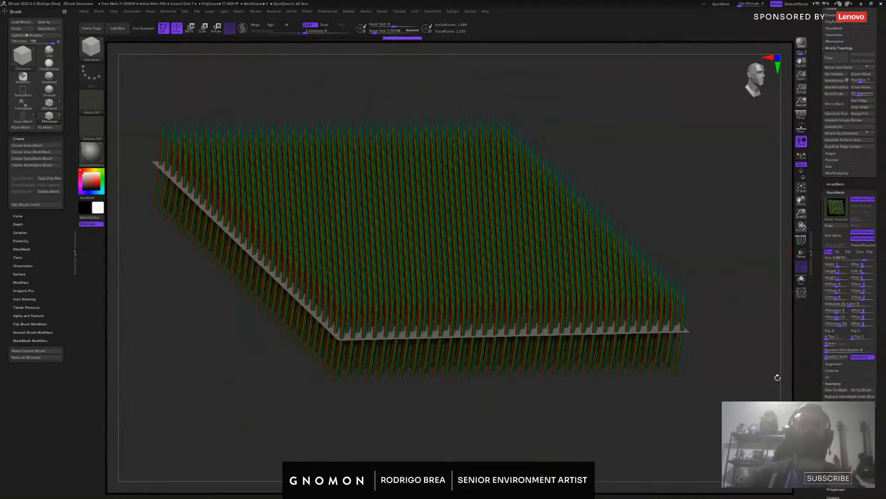
Set the NanoMesh Z offset to 1 so the blades stand on the plane instead of passing through it
drag(883, 359, 882, 318)
drag(744, 285, 759, 295)
drag(684, 362, 658, 307)
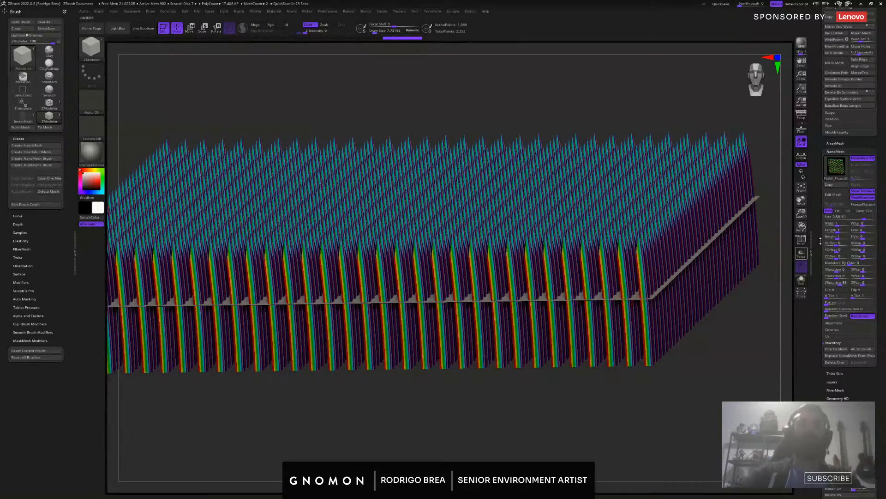
drag(833, 257, 835, 257)
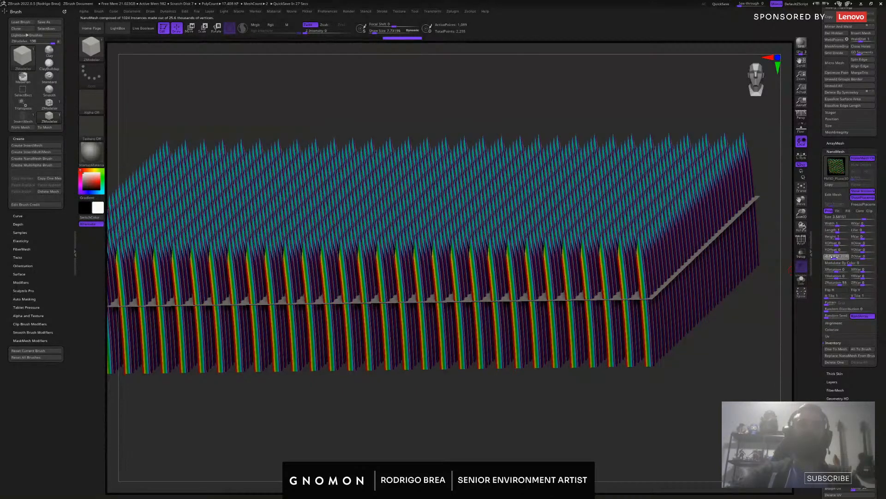
drag(840, 257, 833, 256)
text(1)
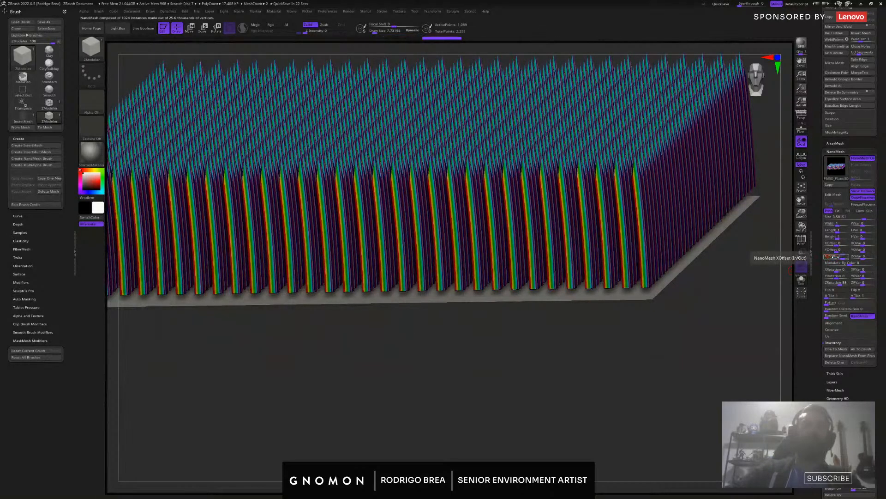
key(Return)
drag(507, 311, 529, 308)
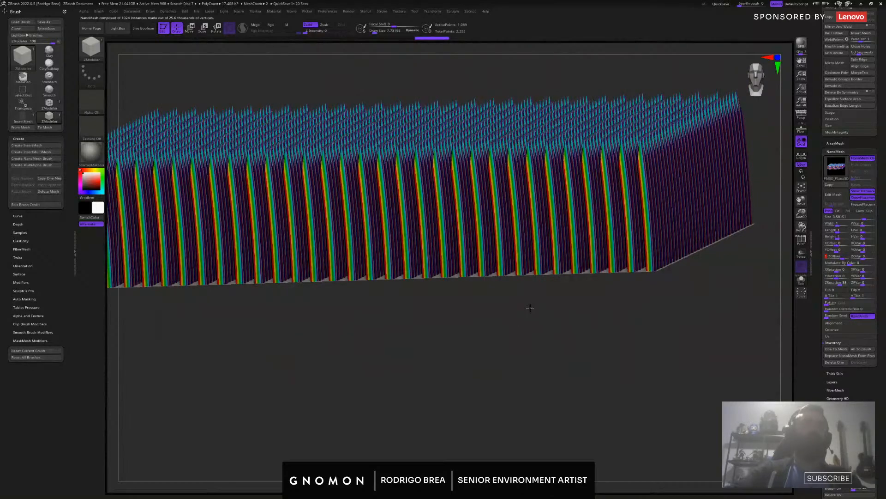
drag(530, 308, 630, 315)
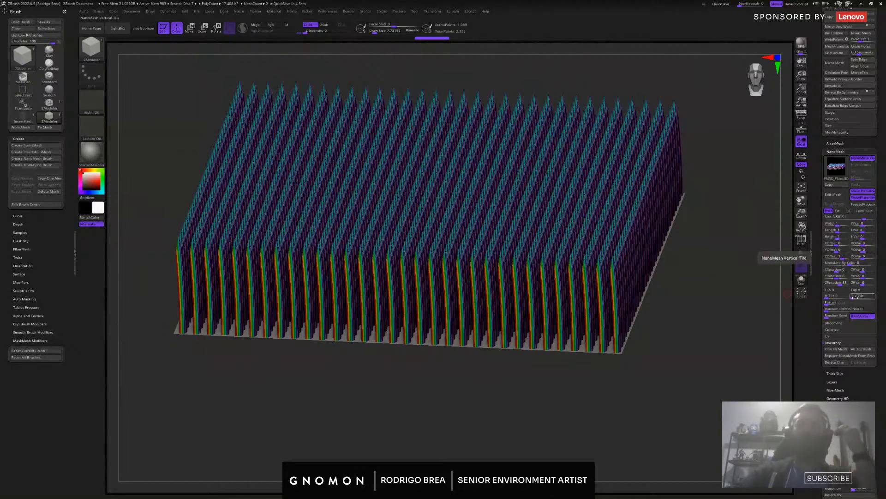
click(836, 323)
click(835, 323)
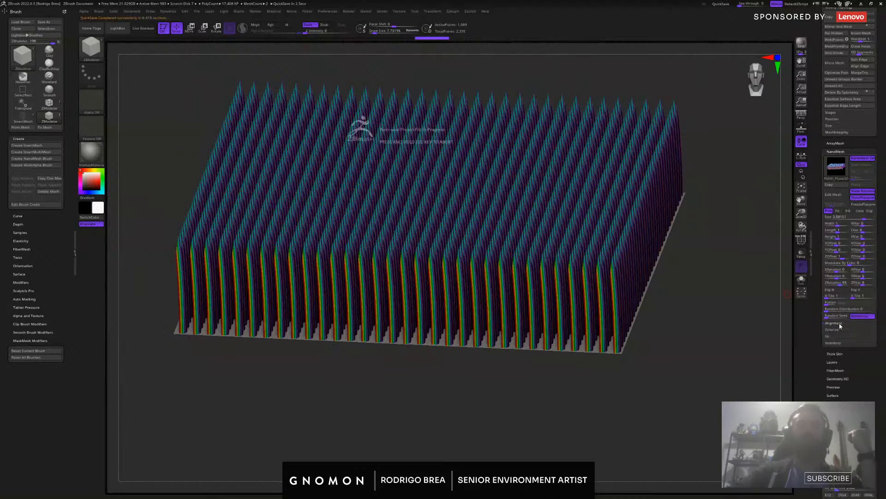
click(836, 323)
click(839, 323)
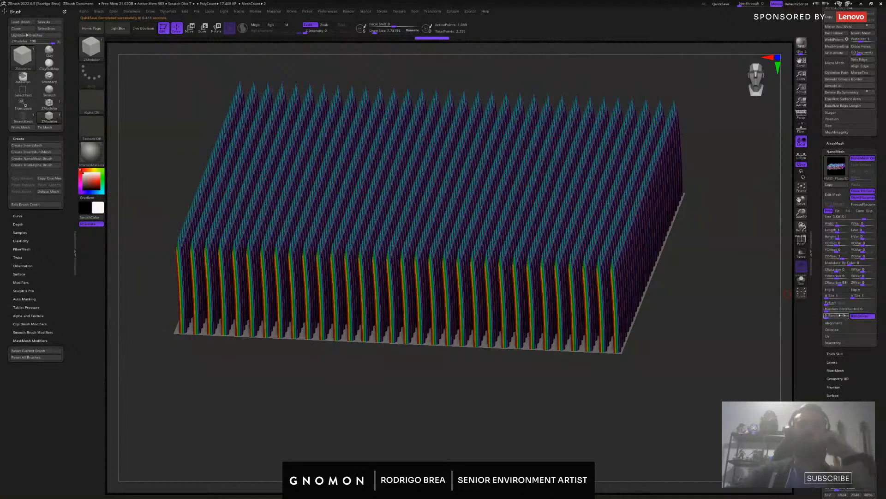
Set the NanoMesh Z rotation to 180 to turn the blades around on the plane
drag(766, 328, 683, 274)
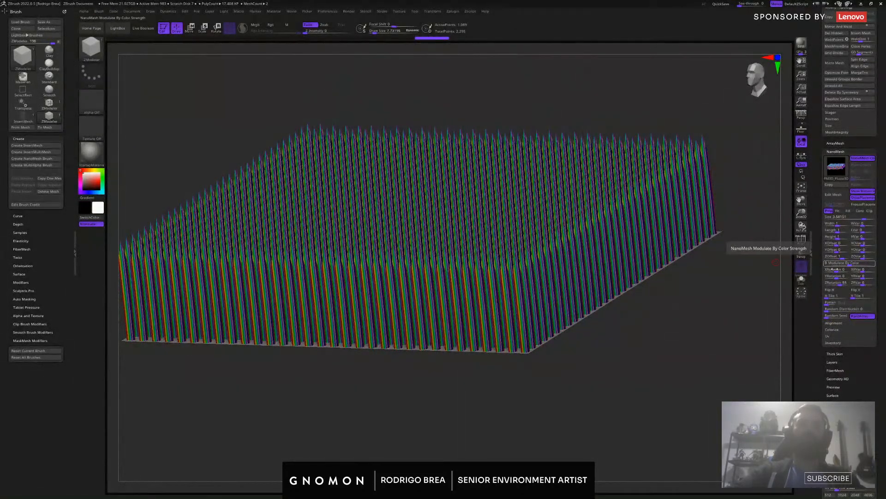
click(838, 284)
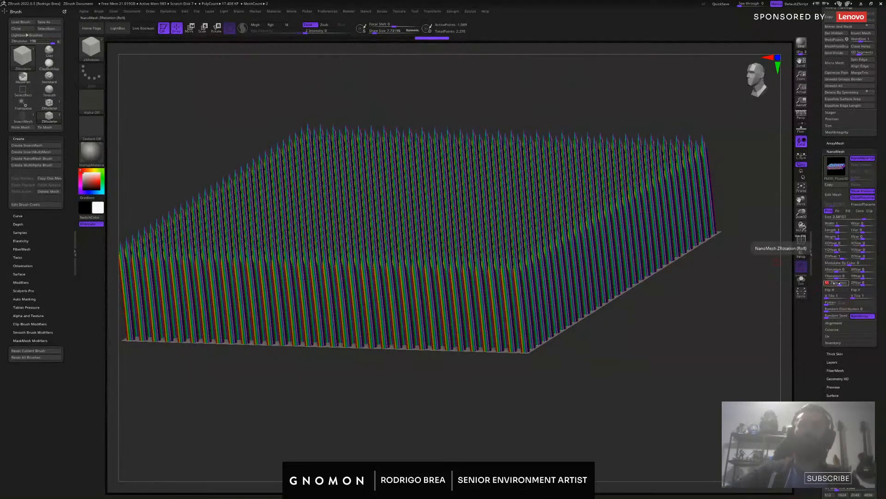
text(180)
key(Return)
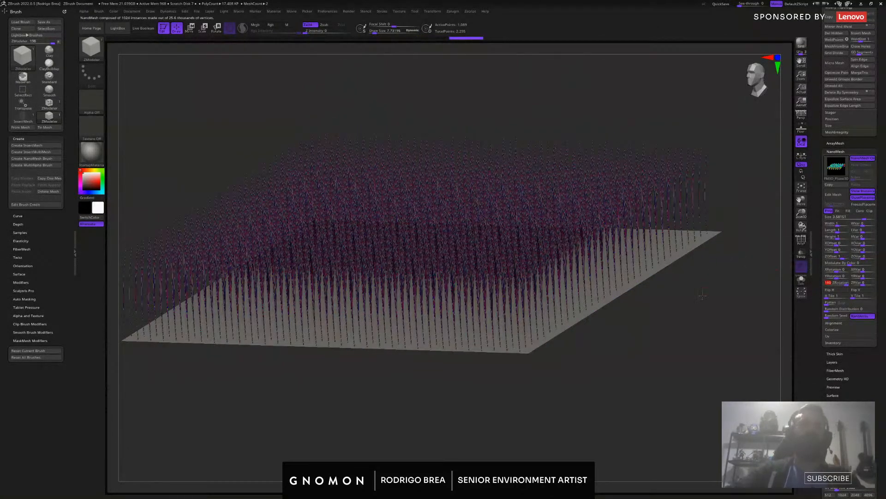
shift+drag(702, 295, 720, 295)
Raise the NanoMesh Z rotation variation to its maximum so each blade faces a random direction
scroll(872, 322, down, 10)
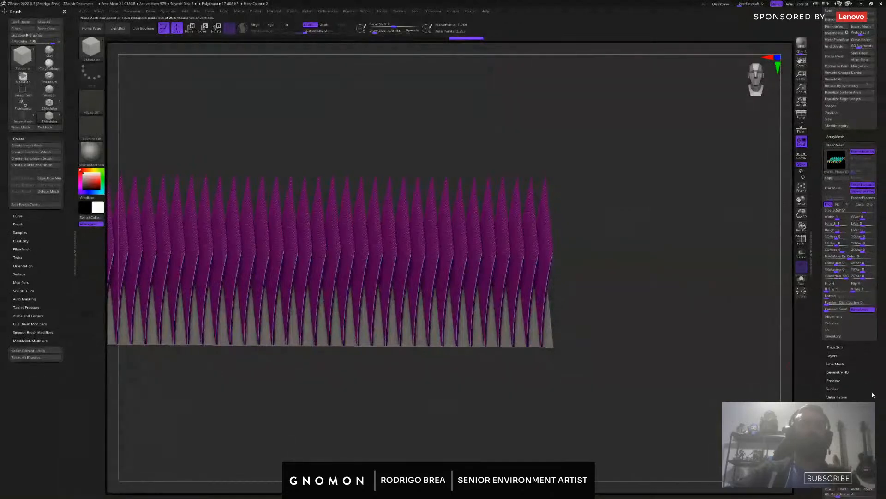
click(838, 272)
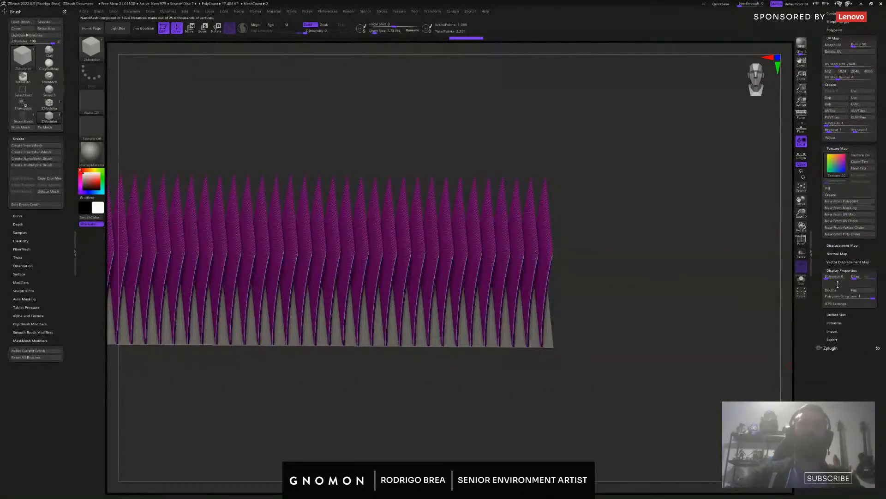
click(842, 270)
scroll(868, 353, up, 10)
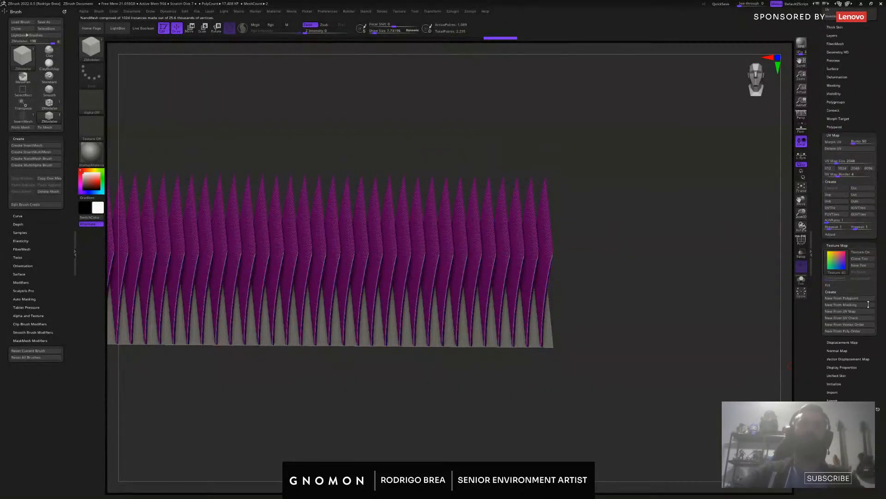
scroll(868, 353, up, 2)
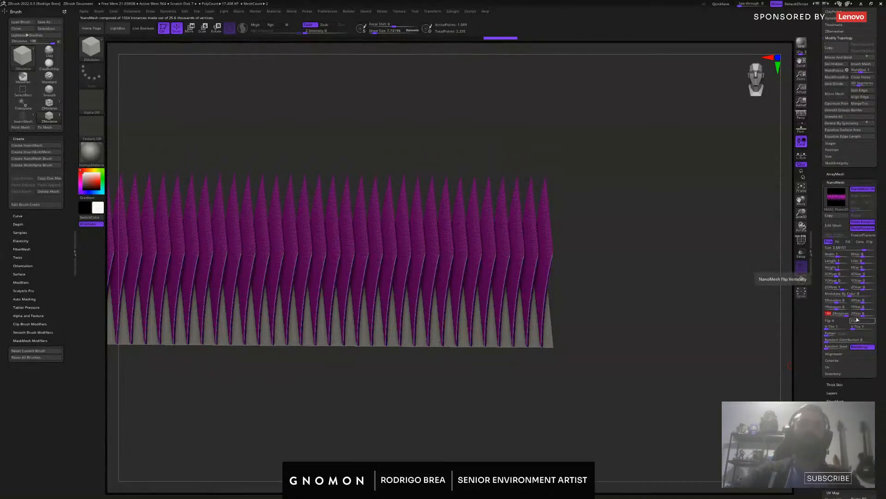
drag(859, 314, 874, 315)
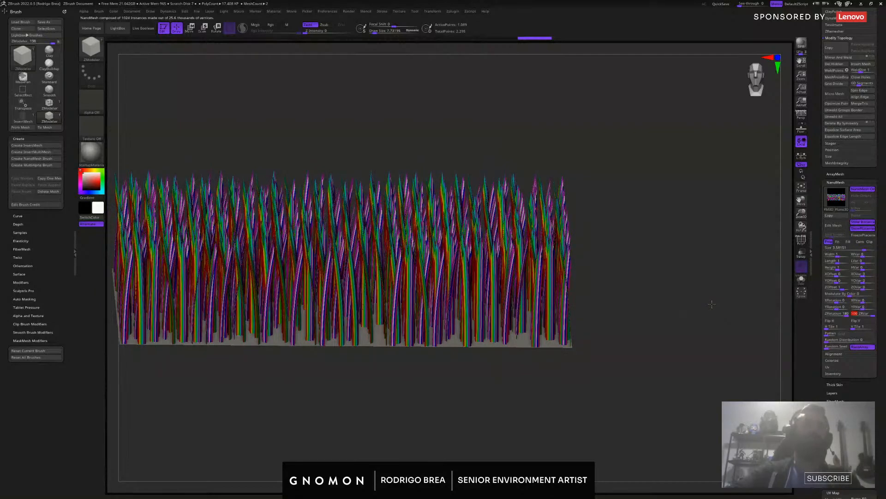
drag(712, 304, 703, 321)
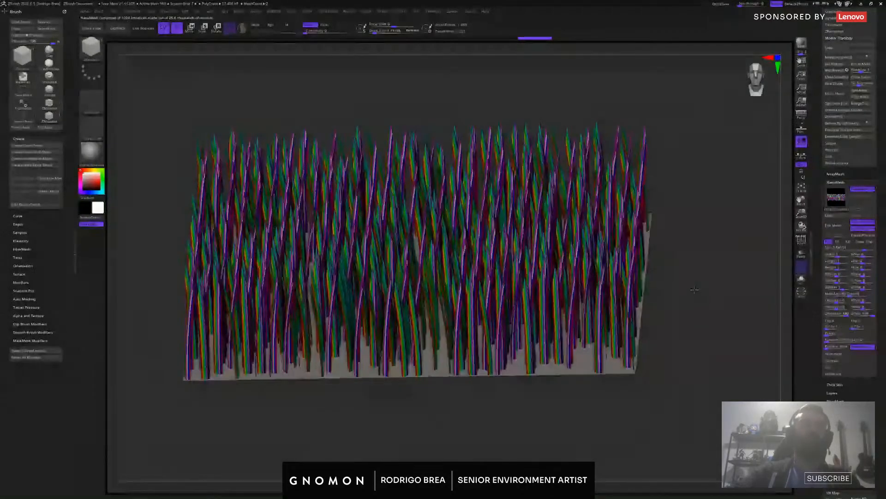
Tilt the blades irregularly by adding slight NanoMesh X and Y rotation with small variations on both axes
click(837, 307)
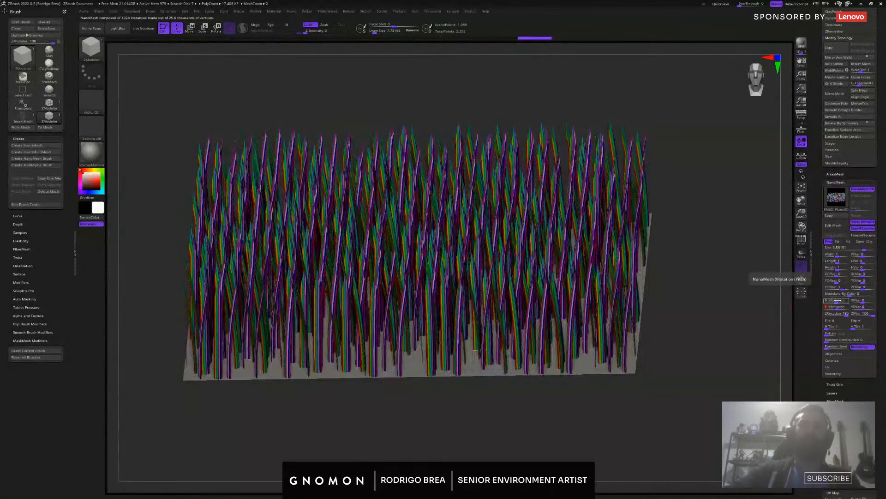
click(826, 300)
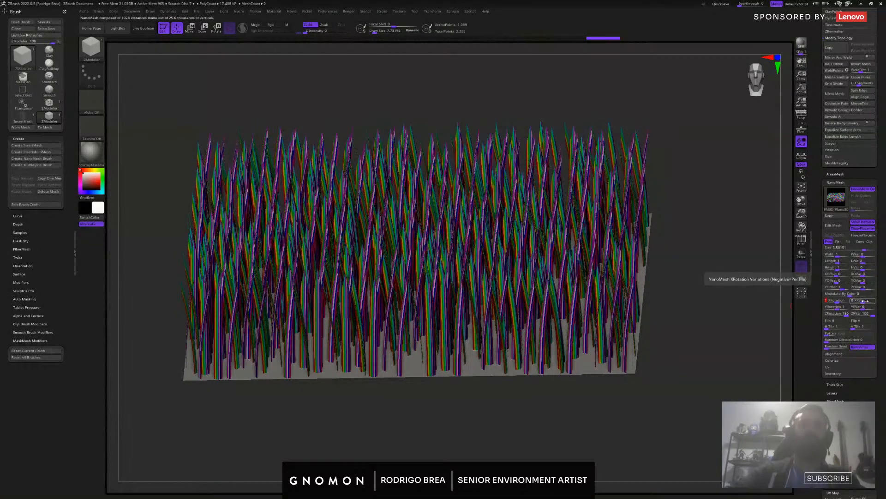
drag(864, 301, 866, 307)
drag(730, 332, 738, 277)
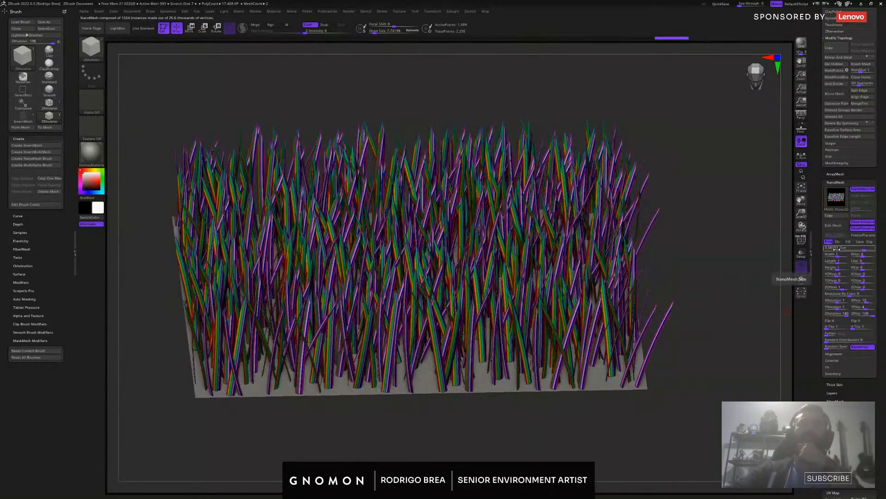
Reduce the NanoMesh size to about 2.8 and raise the blade width ratio to about 1.2
drag(863, 249, 858, 251)
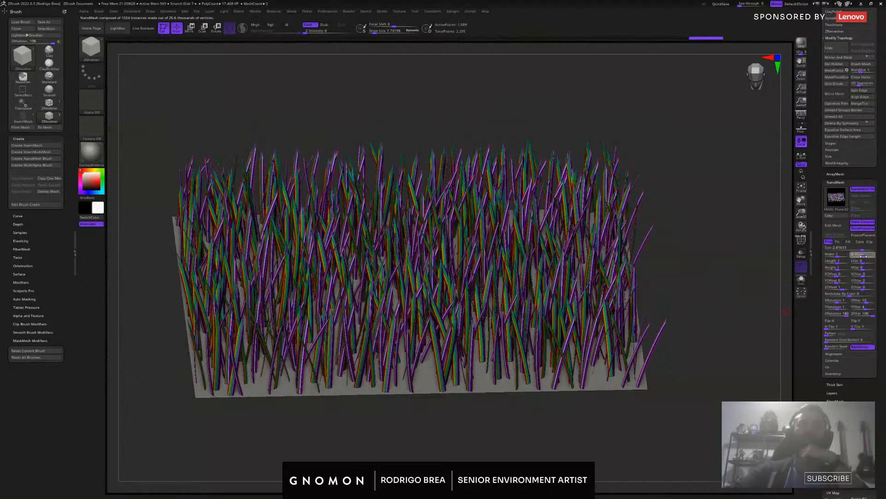
drag(838, 256, 838, 255)
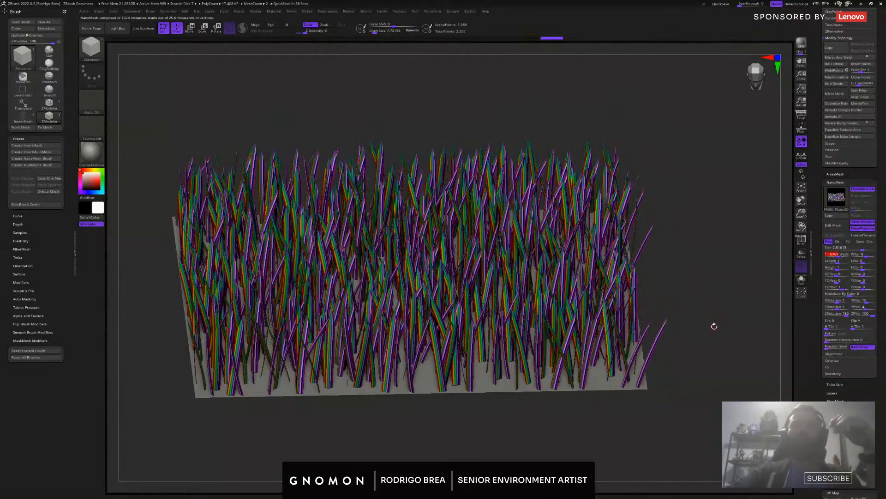
drag(714, 324, 684, 351)
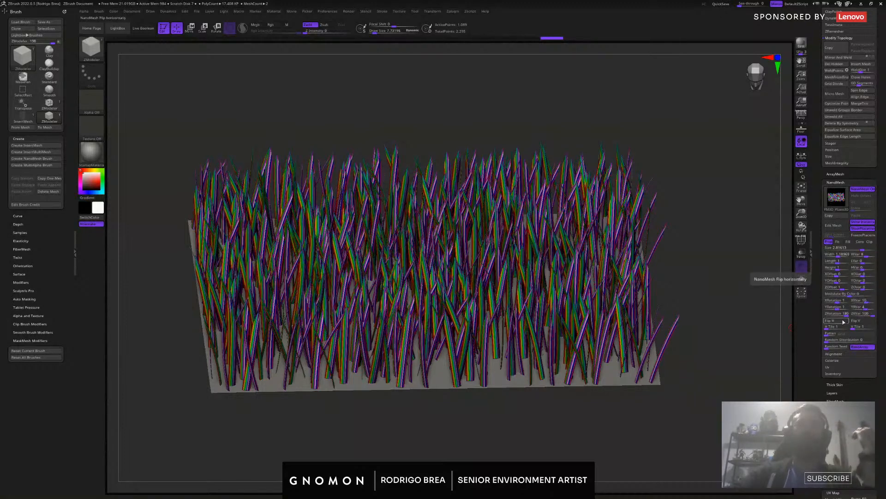
Increase the NanoMesh height variation so the blades differ in length across the plane
click(863, 269)
drag(865, 268, 868, 269)
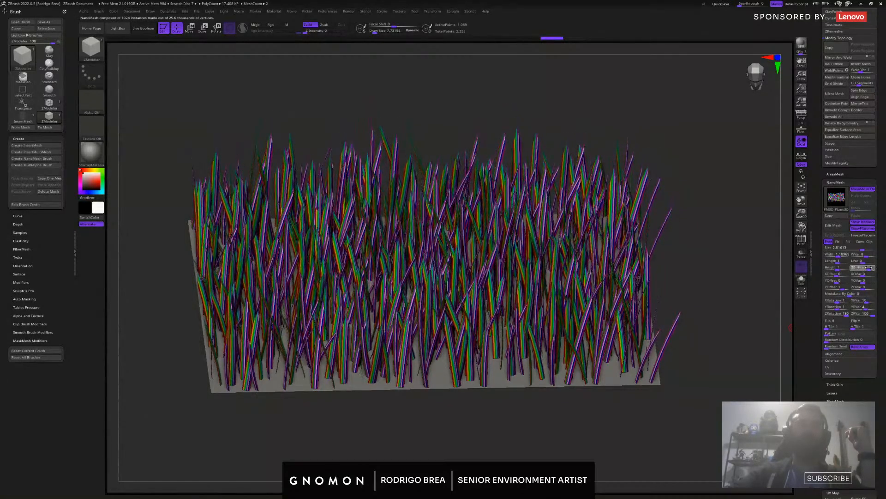
right_drag(636, 355, 688, 338)
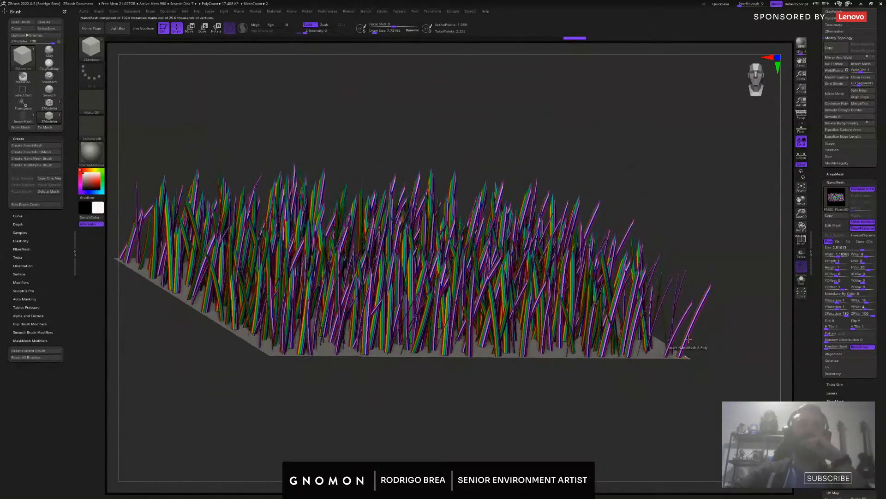
Thin out the grass by setting the NanoMesh random distribution to about 0.15
click(826, 342)
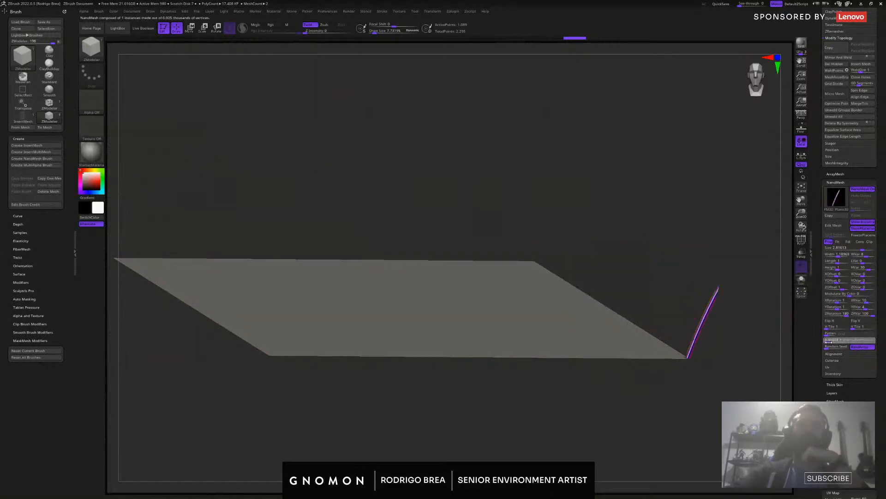
drag(826, 341, 827, 341)
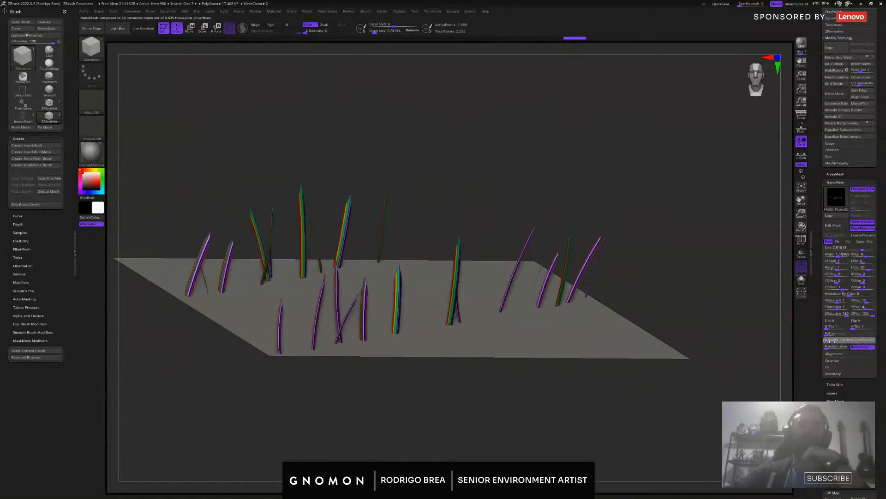
drag(634, 236, 641, 265)
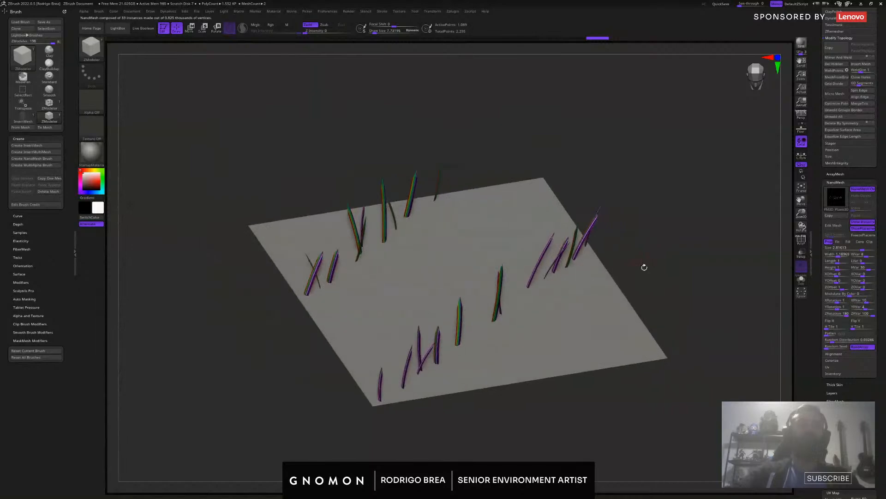
drag(829, 340, 834, 341)
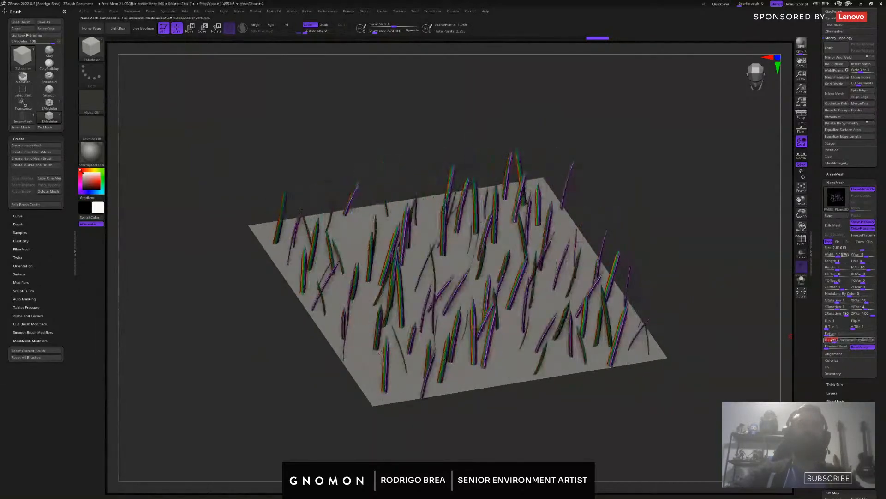
drag(736, 358, 733, 342)
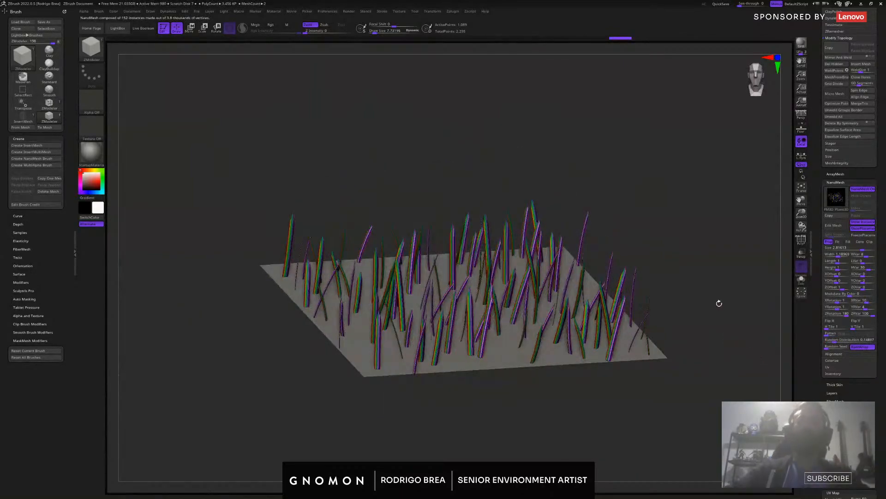
drag(719, 302, 787, 228)
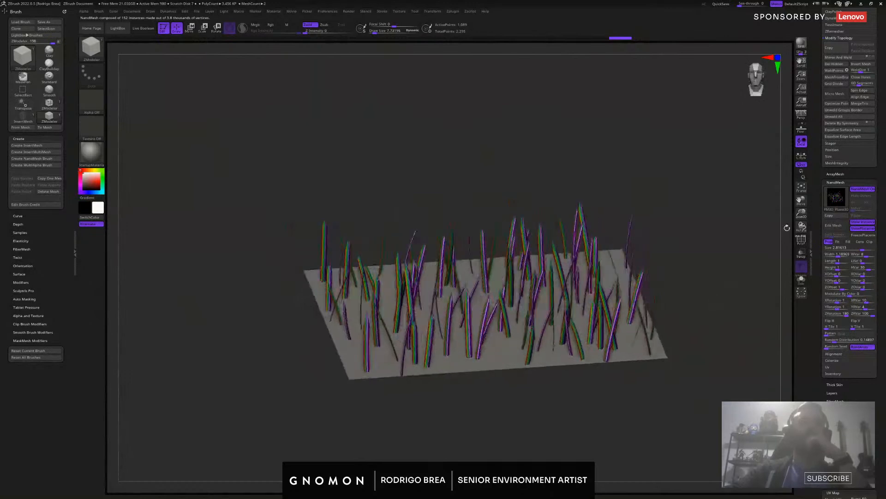
Set the NanoMesh width ratio to 2 to make the blades wider, and inspect them from several angles
click(836, 255)
text(2)
key(Return)
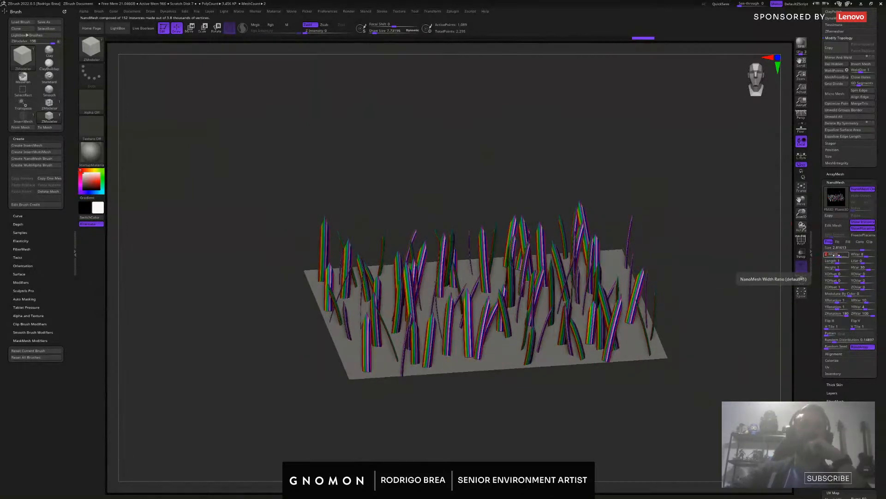
drag(669, 358, 656, 341)
drag(514, 378, 491, 348)
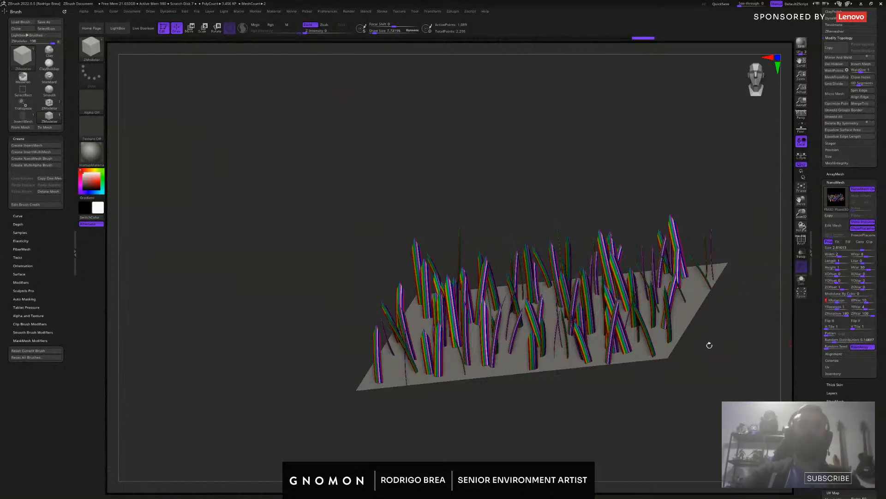
drag(708, 342, 724, 255)
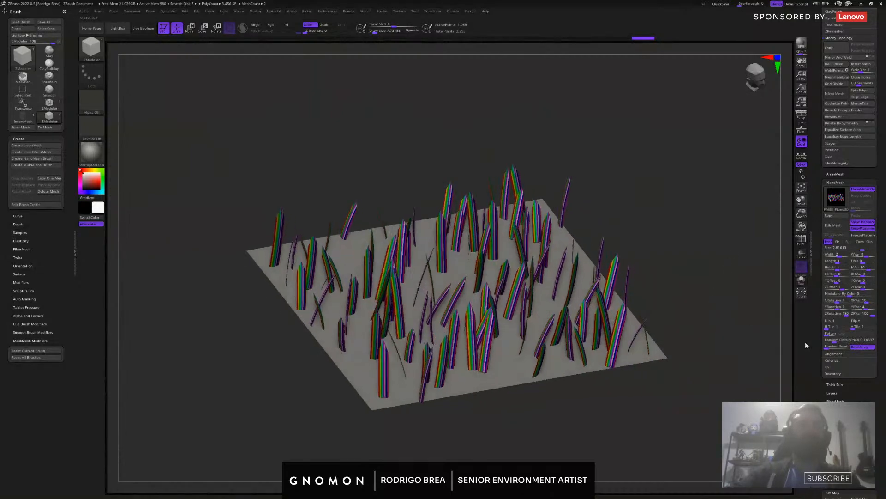
Lower the NanoMesh random distribution to about 0.12 and change the random seed to reshuffle the blades
mouse_move(834, 341)
mouse_down()
mouse_move(845, 342)
mouse_move(831, 341)
mouse_up()
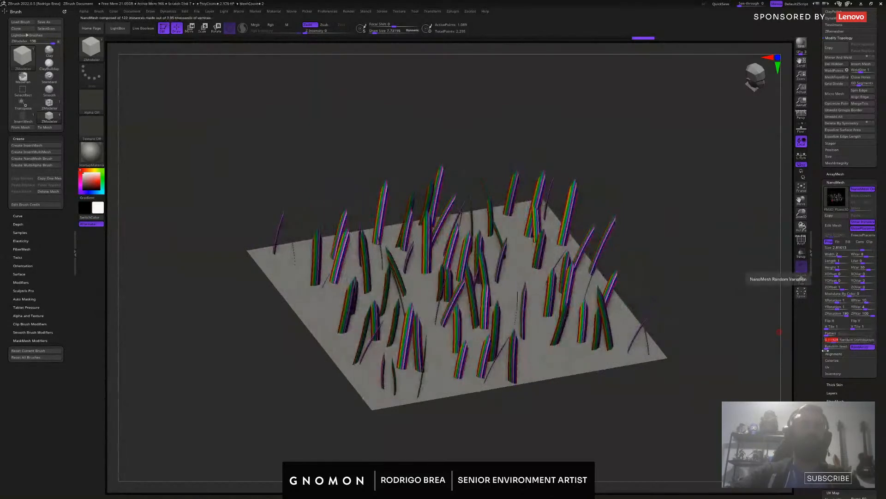
drag(711, 284, 709, 306)
drag(825, 347, 830, 349)
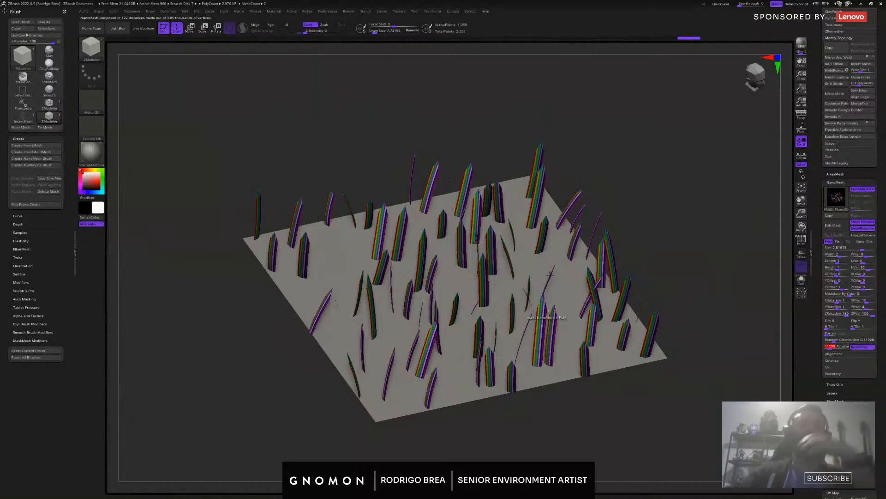
Raise the NanoMesh random distribution to about 0.15 and change the random seed to reshuffle the blades
click(833, 342)
drag(834, 342, 836, 348)
drag(660, 320, 714, 255)
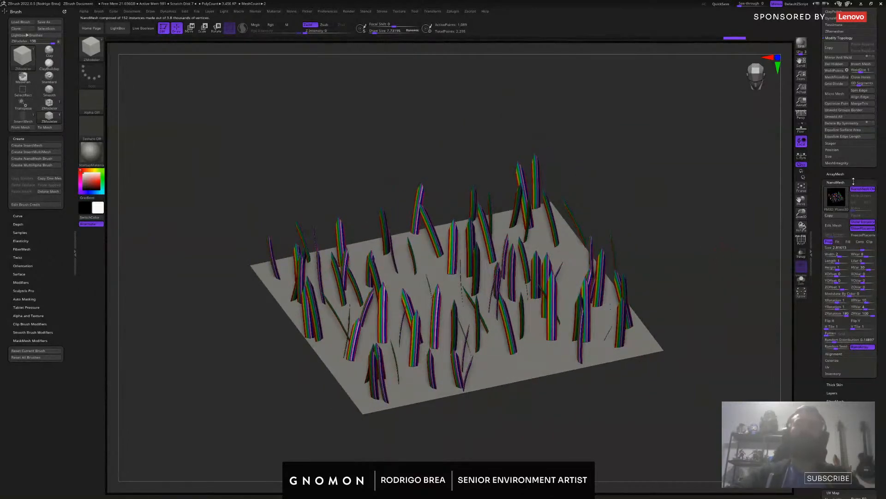
Convert the scattered NanoMesh blades on the plane into real geometry with One To Mesh
drag(854, 183, 853, 184)
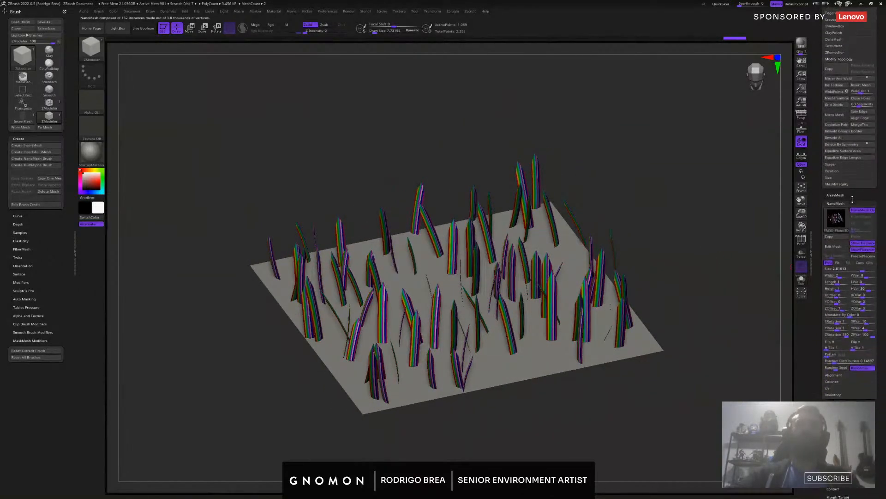
click(848, 184)
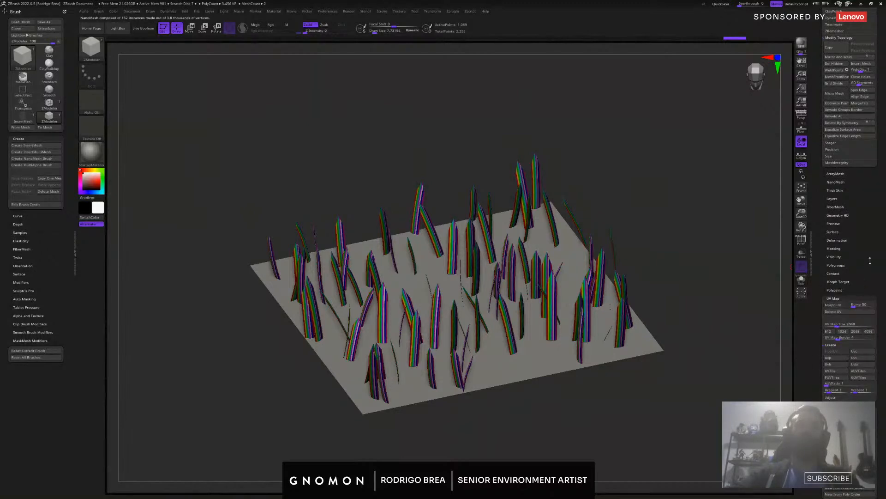
scroll(870, 261, up, 2)
click(839, 202)
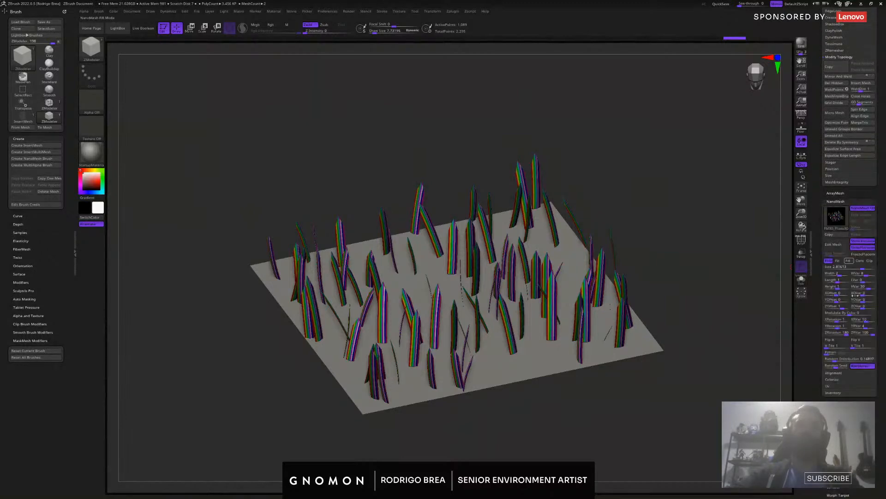
scroll(832, 372, down, 2)
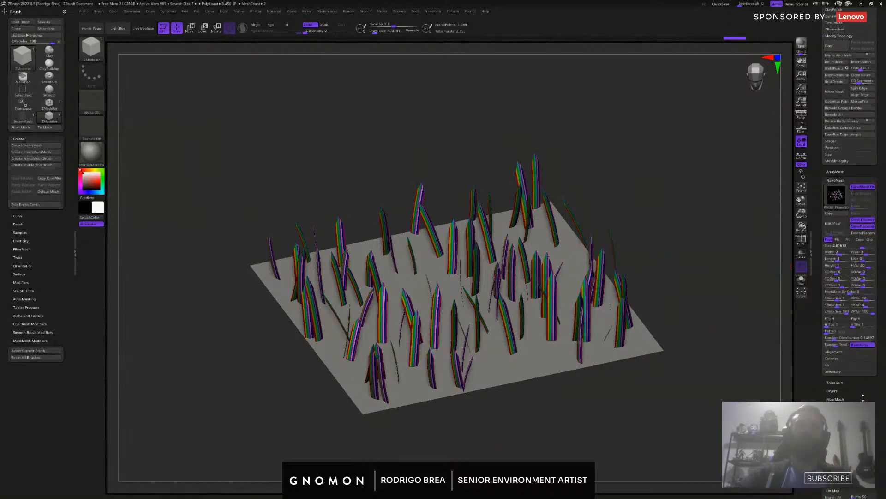
click(833, 371)
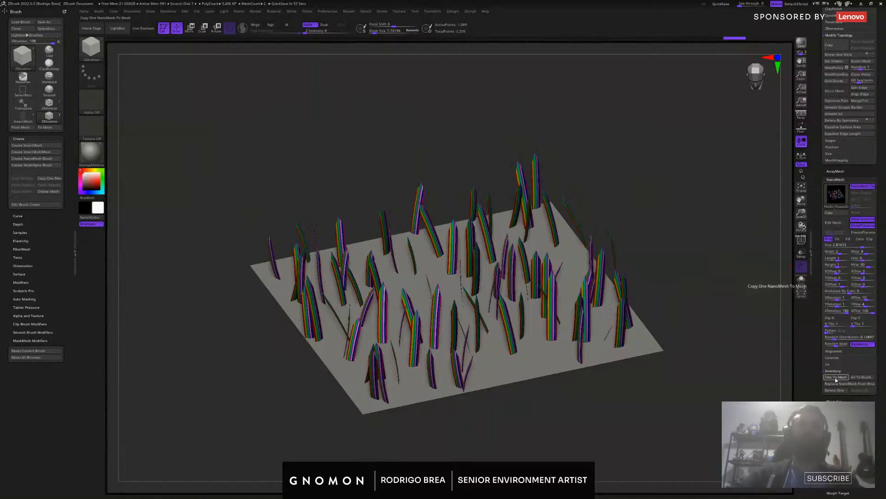
click(836, 378)
drag(666, 285, 672, 278)
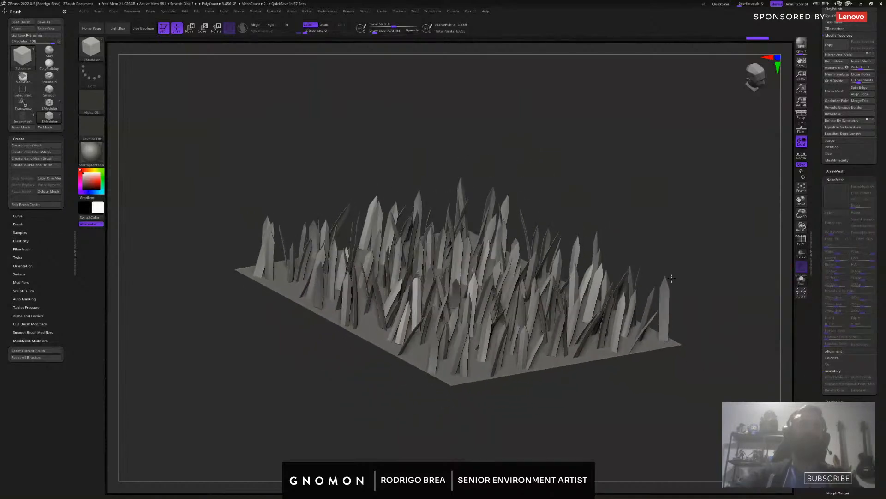
drag(678, 218, 671, 229)
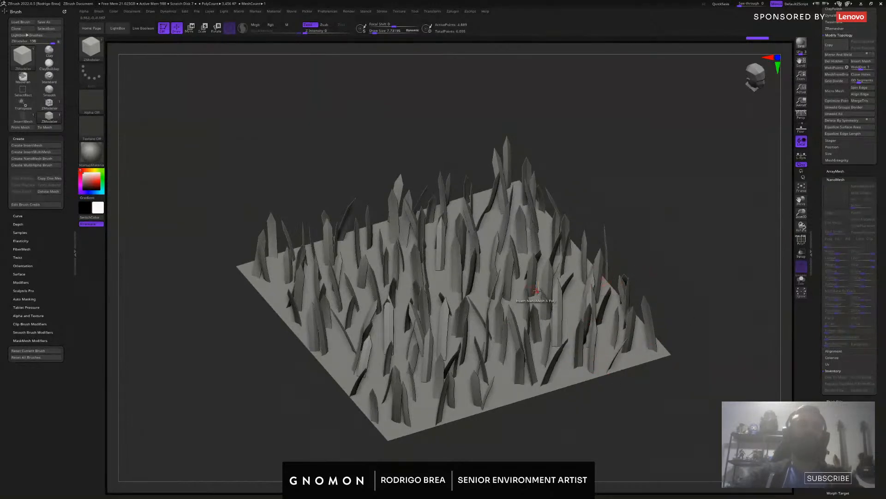
Display the polygroups and wireframe of the converted mesh with PolyFrame, and switch to the Move brush
drag(881, 175, 880, 273)
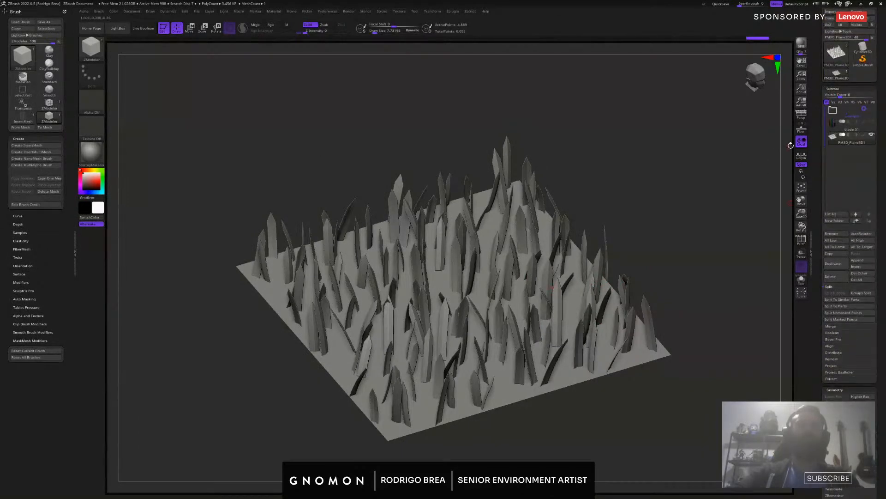
drag(744, 255, 720, 284)
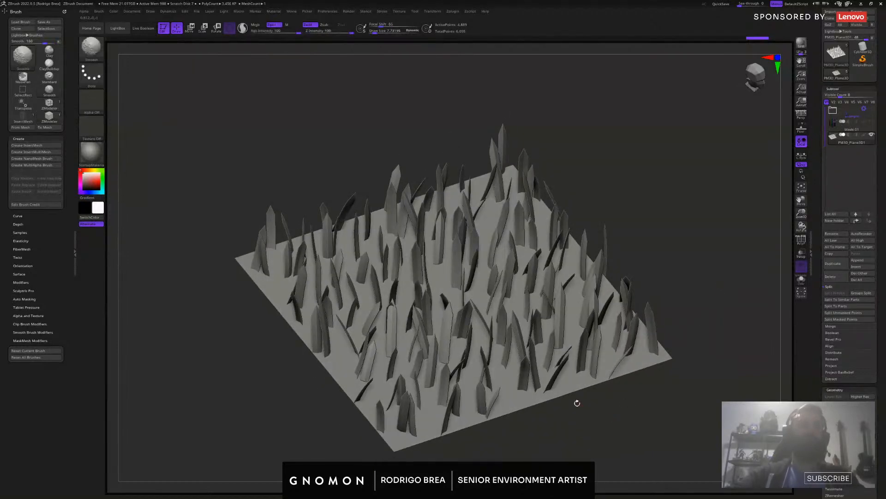
key(shift+f)
alt+drag(588, 405, 538, 335)
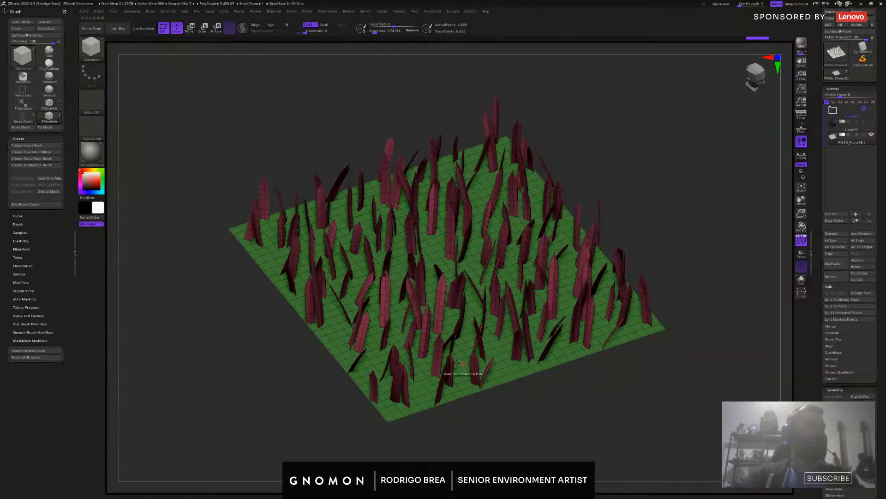
key(b)
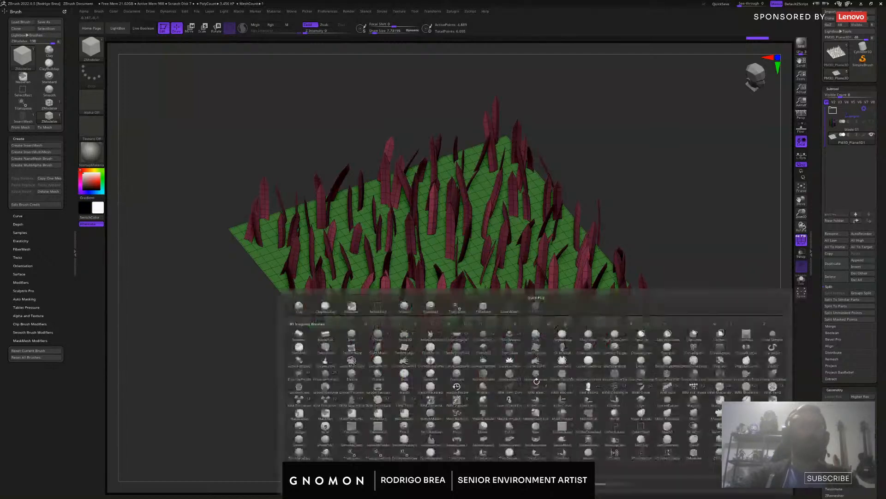
key(m)
key(v)
Isolate the plane's polygroup and use Split Hidden to separate the grass blades into their own subtool
key(ctrl+shift)
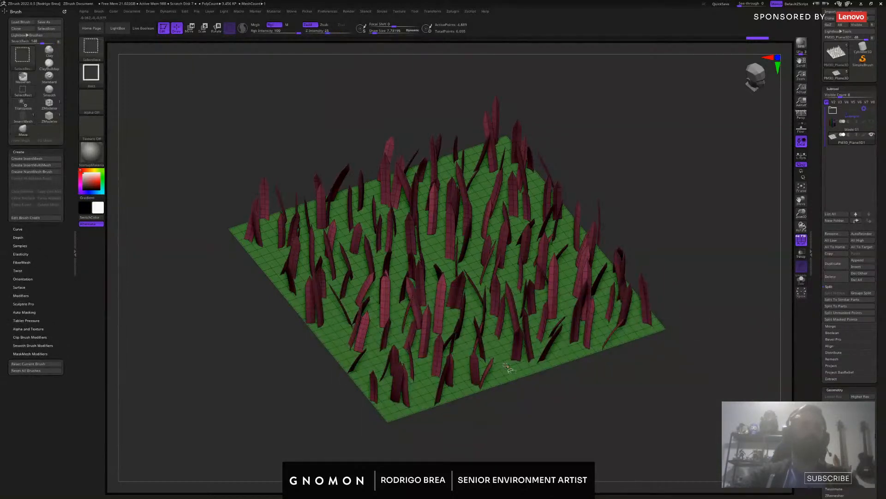
ctrl+shift+click(505, 365)
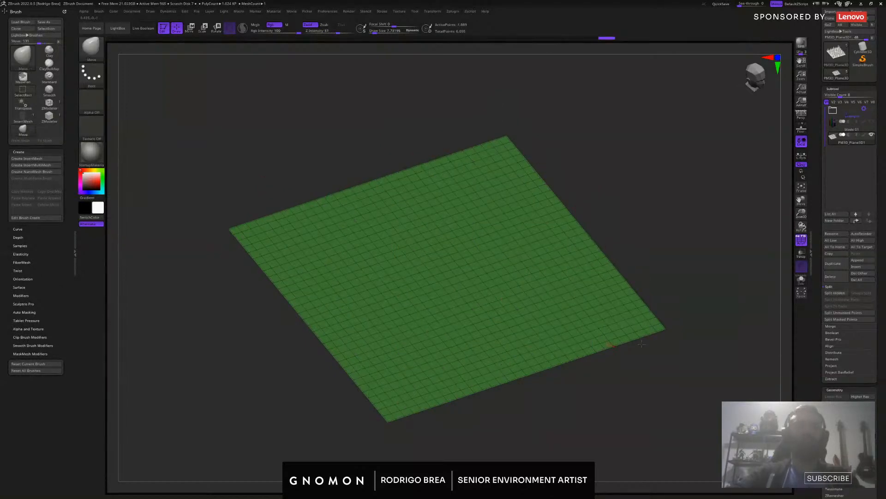
click(836, 293)
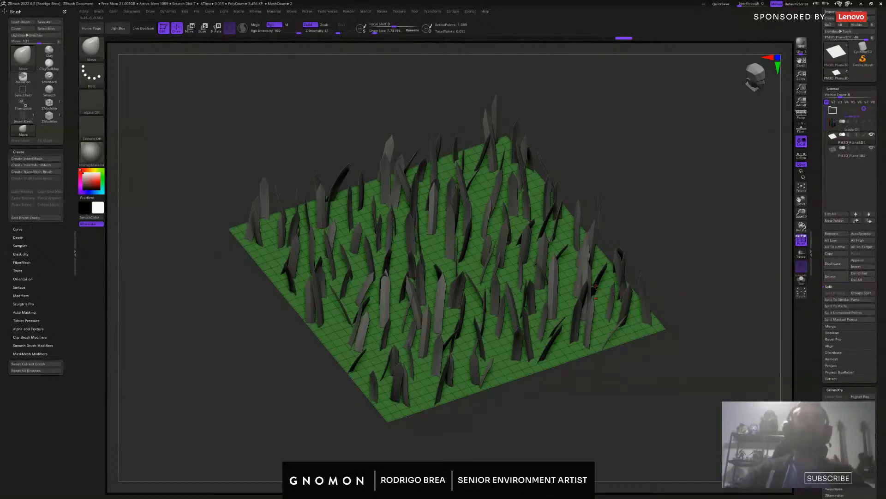
mouse_move(857, 143)
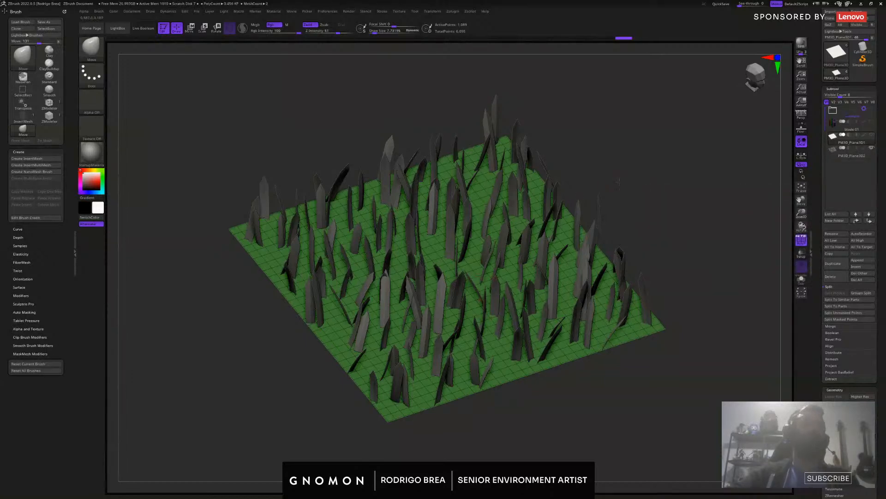
drag(617, 163, 621, 190)
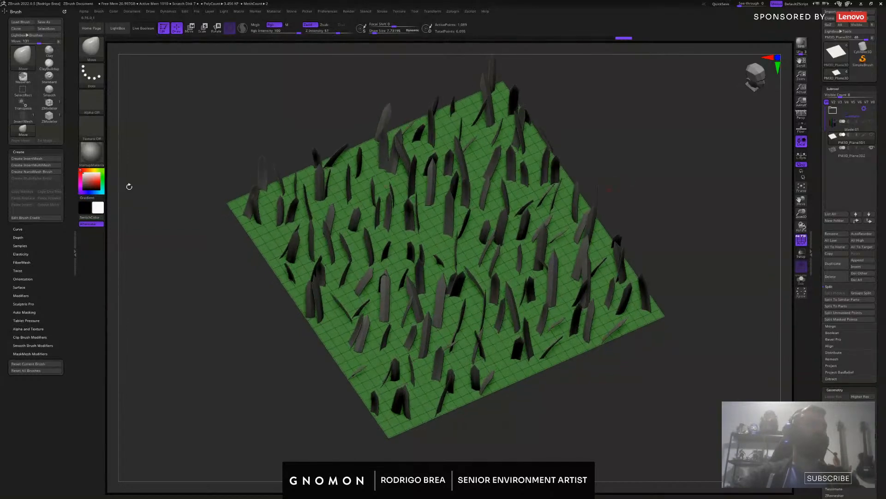
Create a new NanoMesh brush from the grass blade insert brush and insert the blades across the plane's polygons
click(23, 117)
click(33, 171)
drag(716, 267, 593, 281)
click(517, 272)
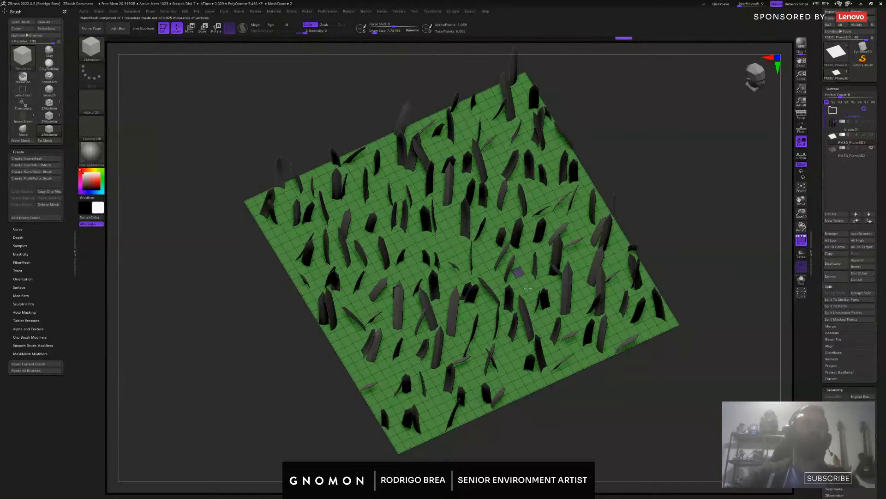
mouse_move(552, 314)
mouse_down()
mouse_move(659, 366)
mouse_move(658, 277)
mouse_up()
Set the NanoMesh Z offset to 1 and lower the random distribution to about 0.56
scroll(881, 388, down, 10)
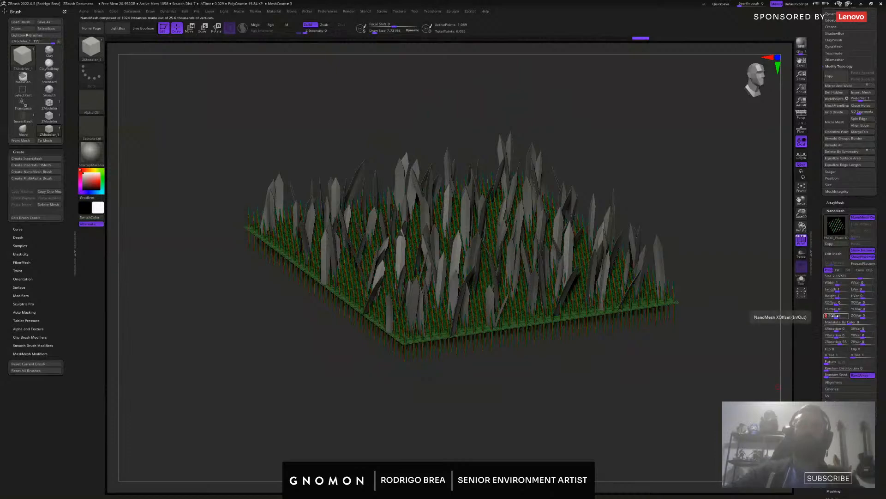
text(1)
key(Return)
drag(841, 369, 835, 368)
drag(633, 356, 624, 367)
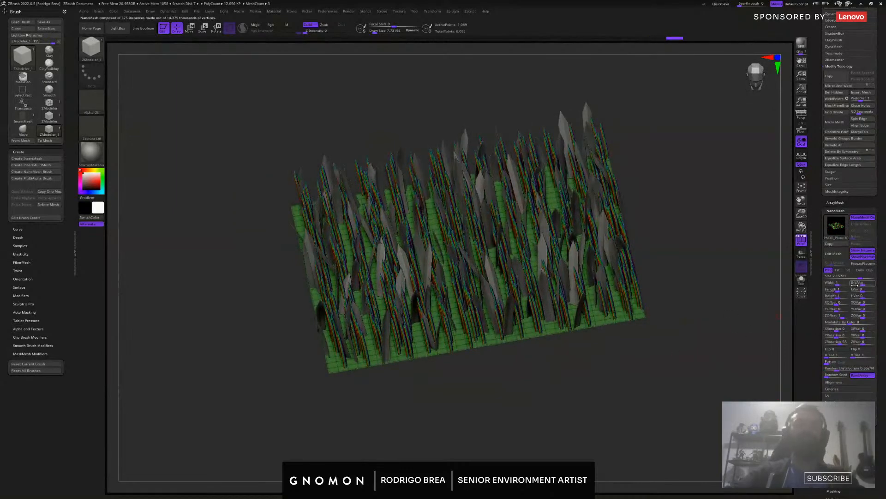
Set the NanoMesh size to about 3.73, width to about 1.19, width variation to 2 and height variation to 49
drag(859, 276, 862, 285)
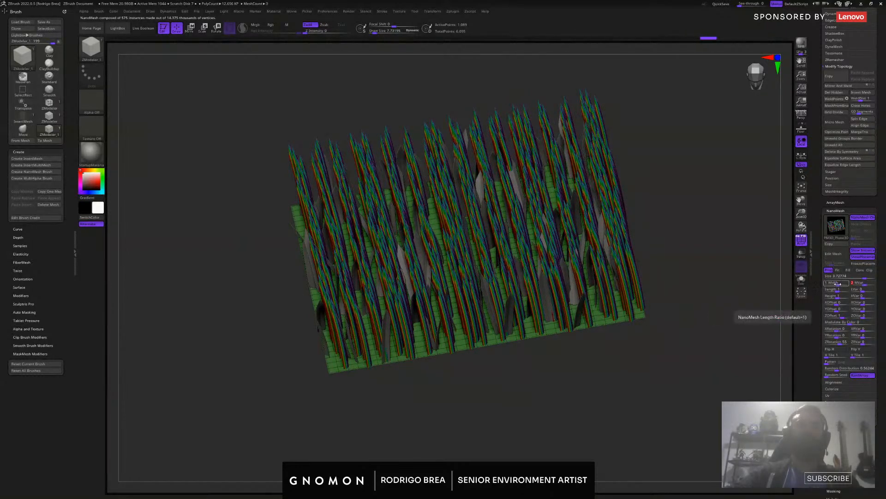
drag(839, 283, 868, 296)
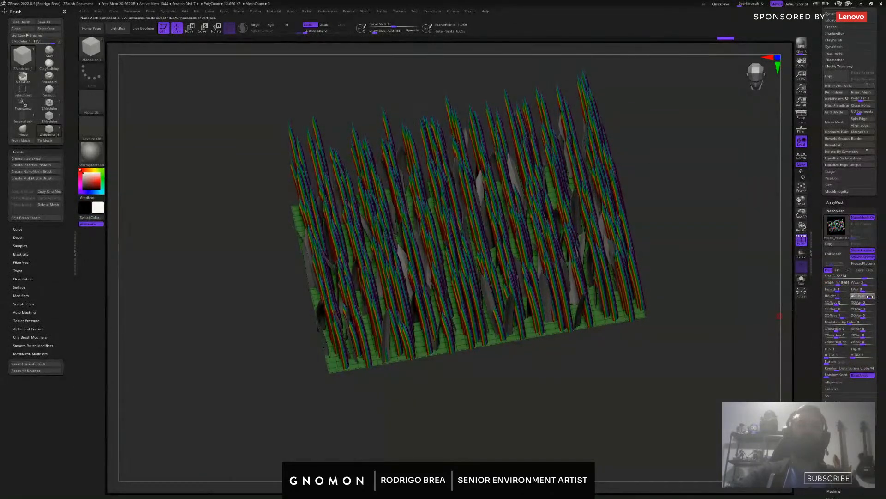
drag(770, 397, 768, 365)
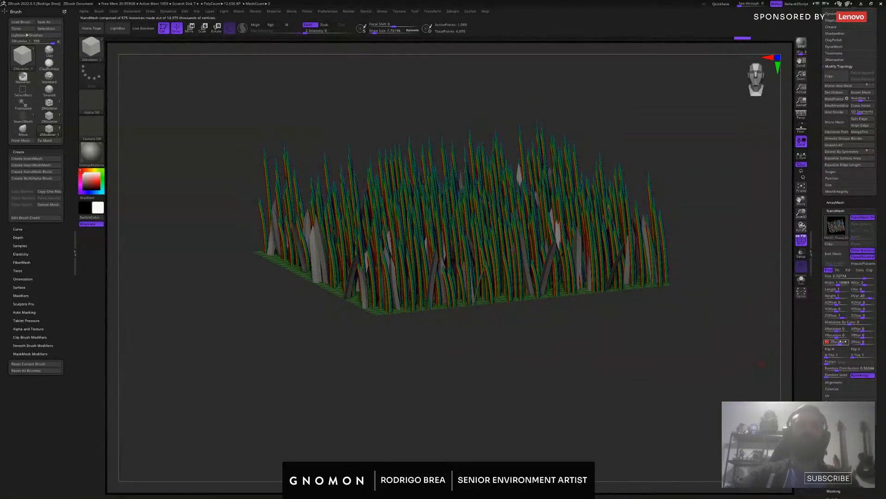
Set the NanoMesh Z rotation to 180 with maximum variation, and X and Y rotation to 1 with slight variation
drag(843, 341, 875, 344)
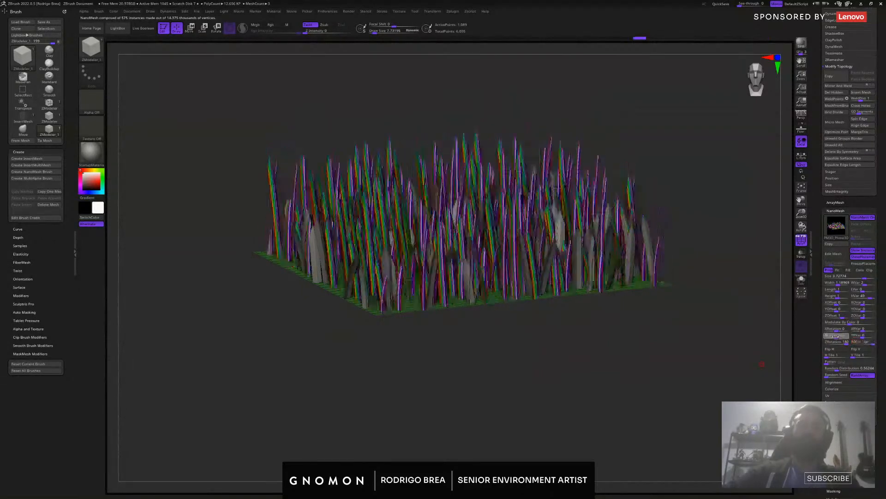
click(838, 329)
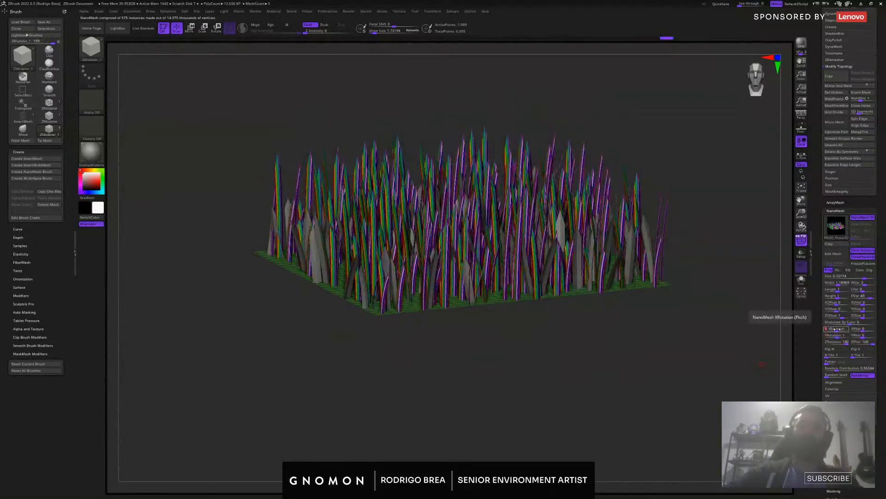
drag(857, 328, 866, 336)
drag(570, 340, 569, 362)
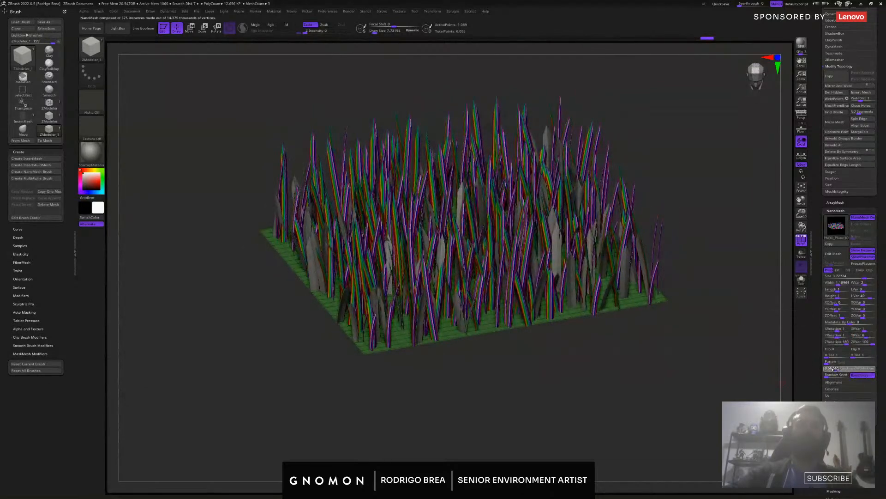
Lower the NanoMesh random distribution to about 0.18 and hide the subtool holding the first set of blades
drag(852, 368, 833, 370)
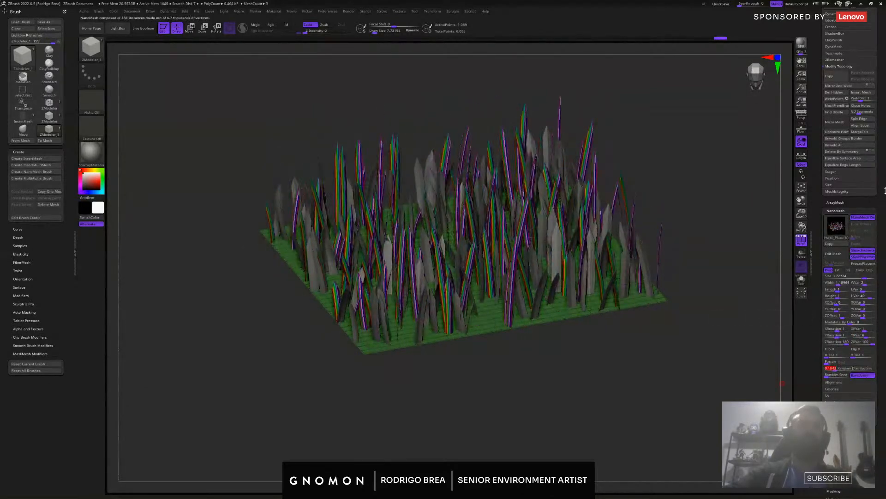
scroll(879, 290, up, 10)
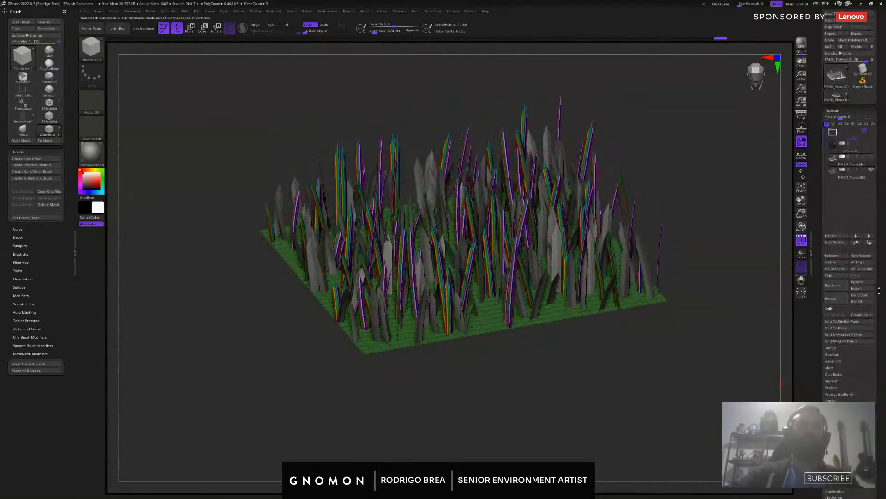
click(872, 171)
drag(523, 380, 542, 387)
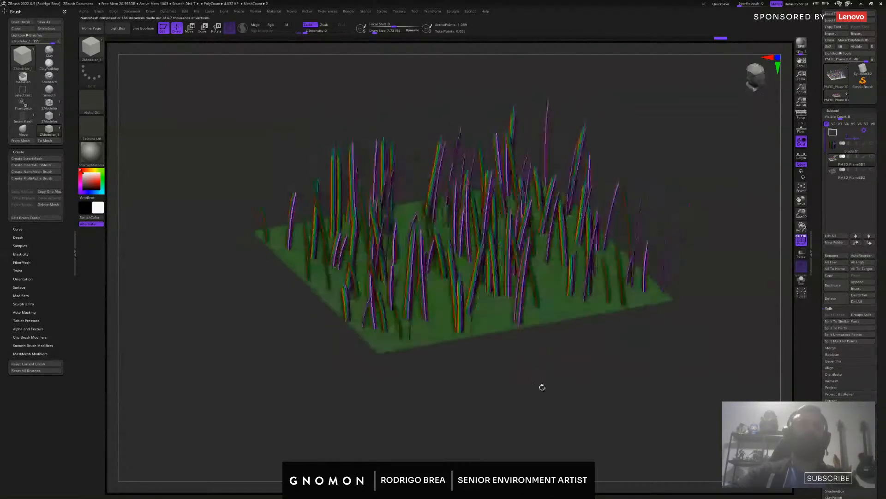
Convert the second set of NanoMesh blades into real geometry with One To Mesh
drag(881, 398, 877, 298)
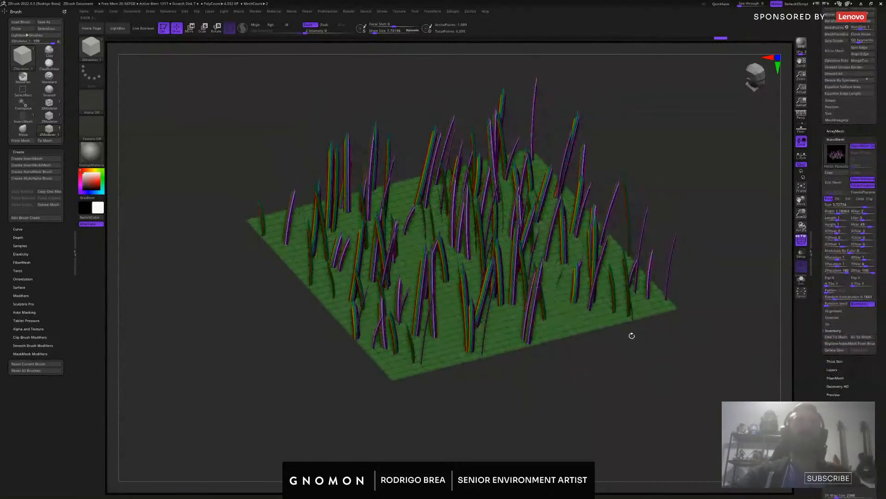
drag(631, 334, 632, 343)
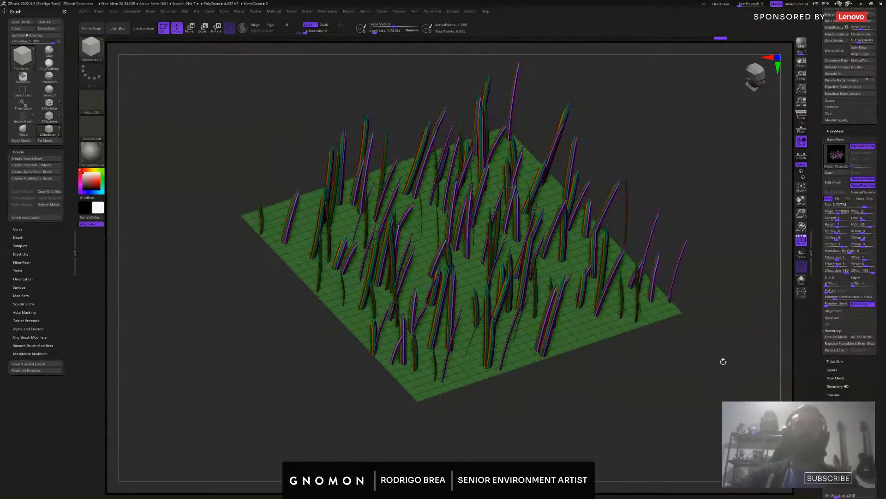
drag(724, 361, 720, 358)
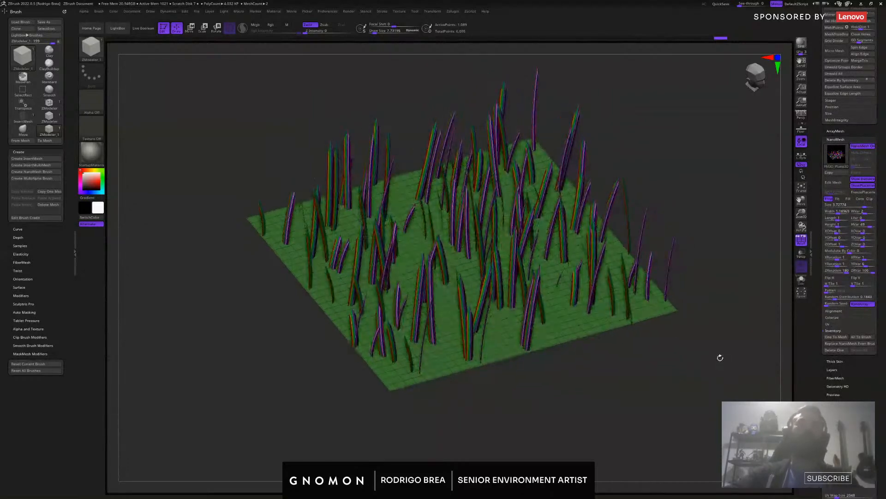
click(836, 337)
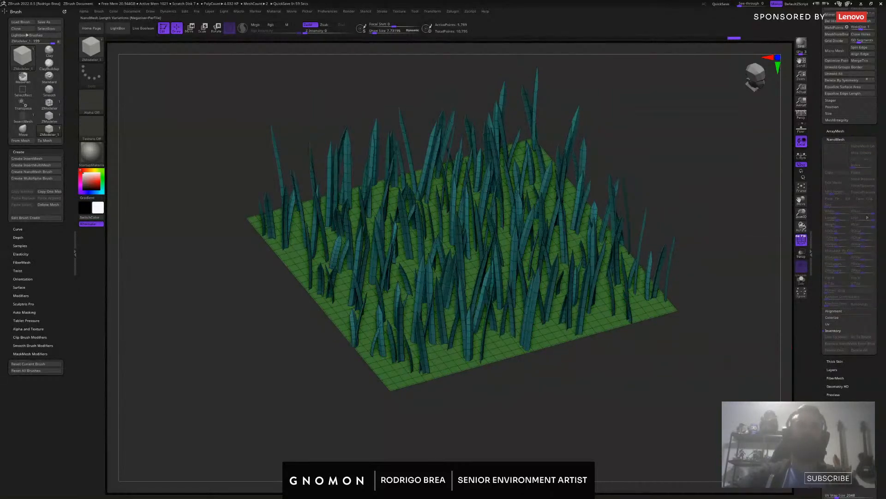
Isolate the plane's polygroup again and split the hidden second set of blades into a separate subtool
ctrl+shift+click(556, 342)
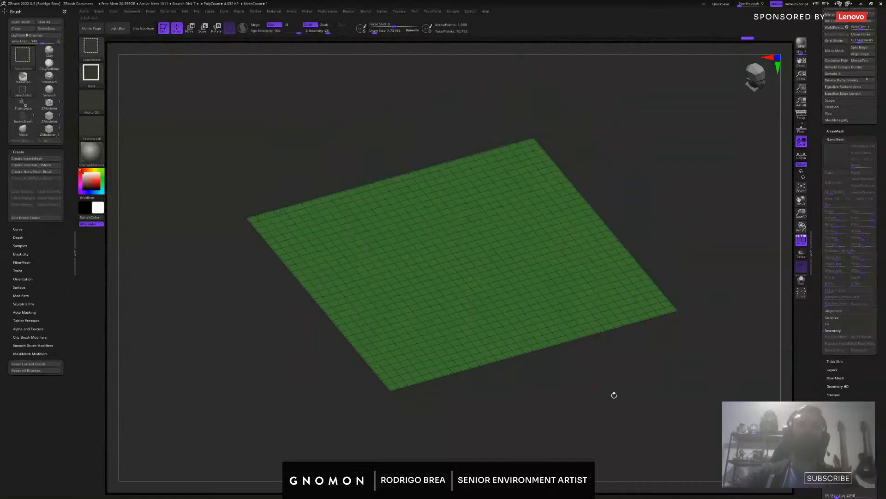
drag(876, 118, 881, 249)
alt+drag(672, 207, 649, 265)
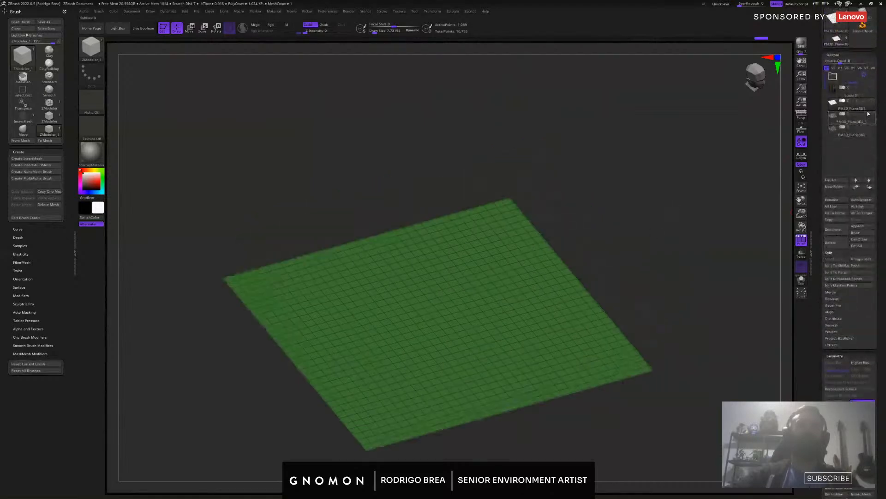
Show both grass blade subtools and select the second set, PM3D_Plane3D2_1
click(871, 128)
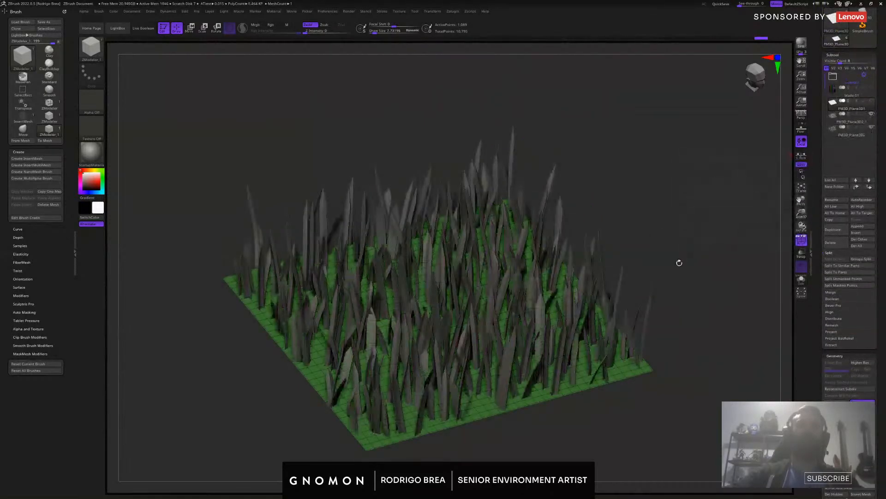
drag(680, 263, 680, 249)
click(852, 122)
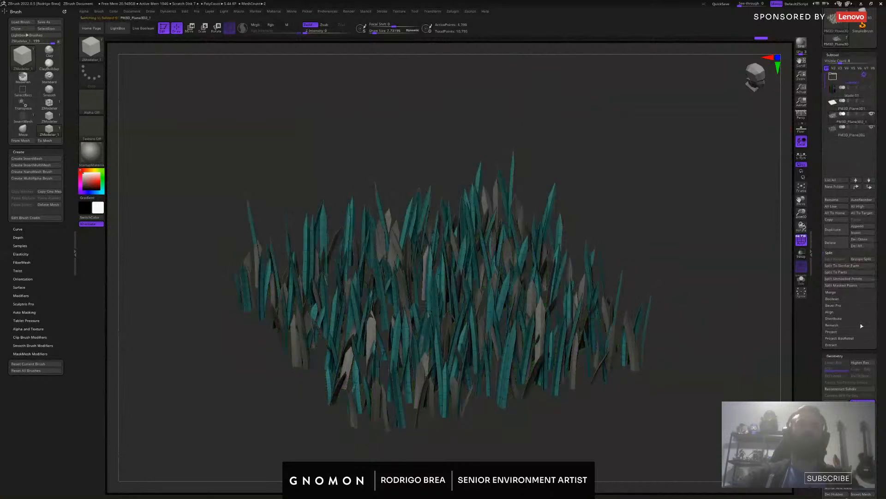
drag(881, 339, 878, 205)
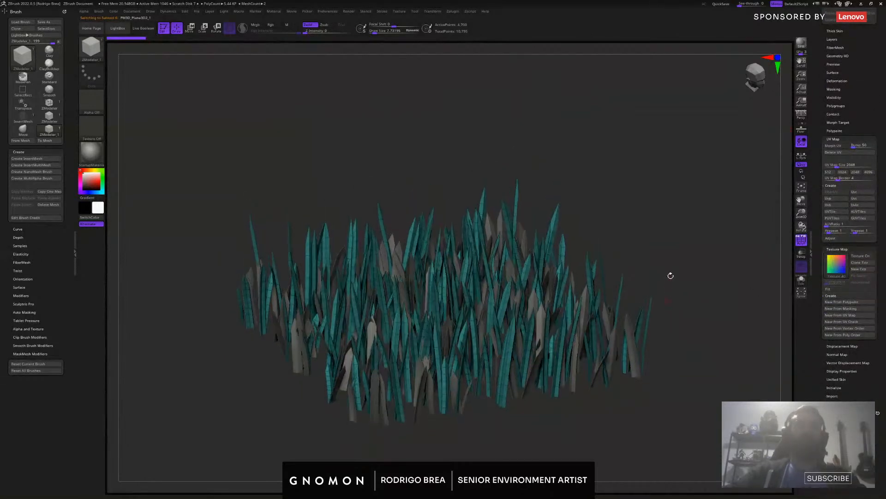
Turn off the polyframe display and turn on the texture map for both blade subtools to check their UVs
key(shift+f)
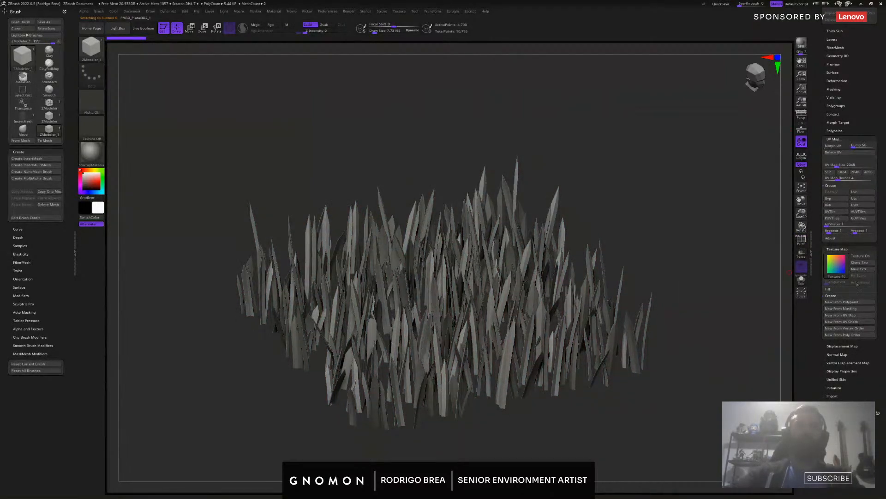
click(861, 257)
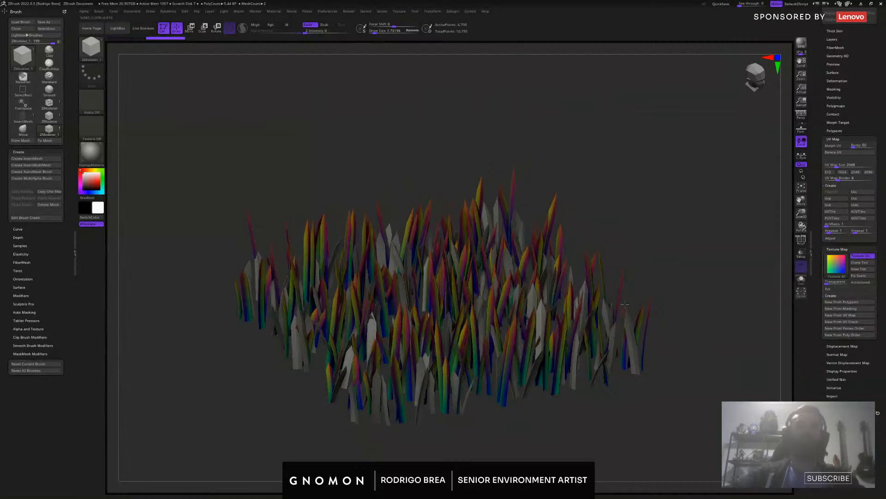
drag(625, 304, 625, 299)
right_drag(517, 263, 455, 367)
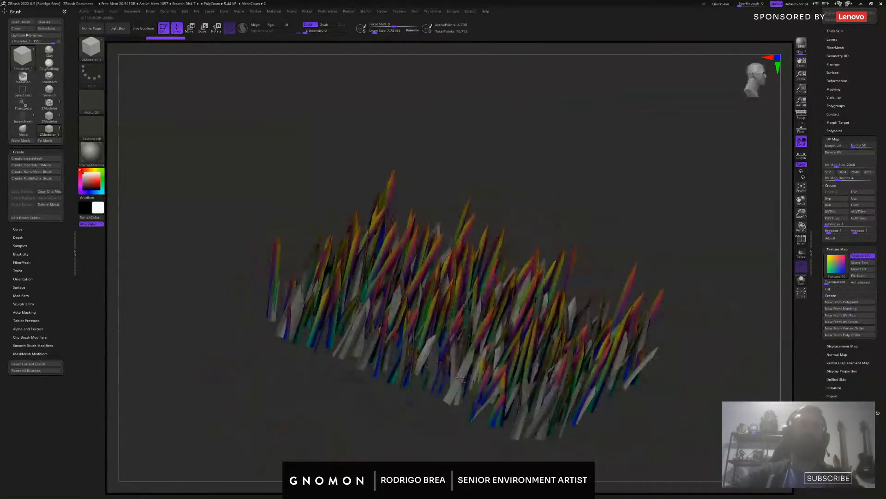
alt+click(462, 379)
click(857, 257)
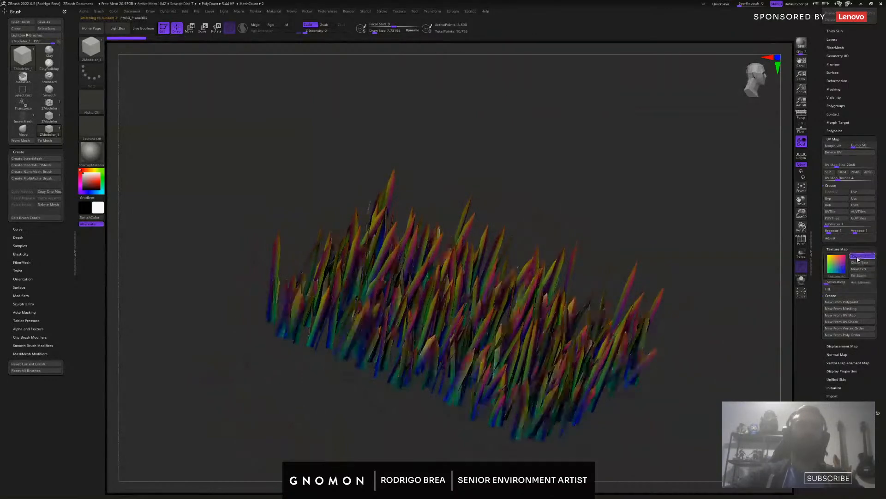
Turn the texture map off again on both blade subtools and restore the polyframe display
right_drag(667, 315, 555, 284)
click(865, 257)
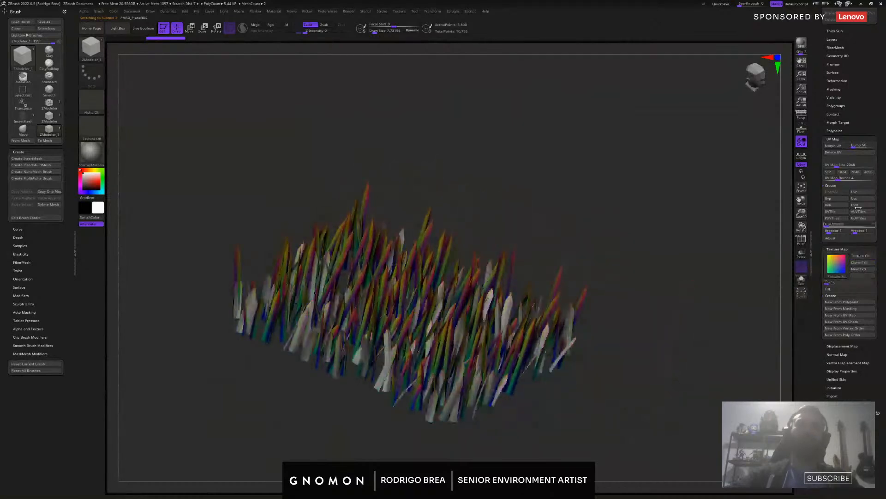
drag(863, 130, 866, 240)
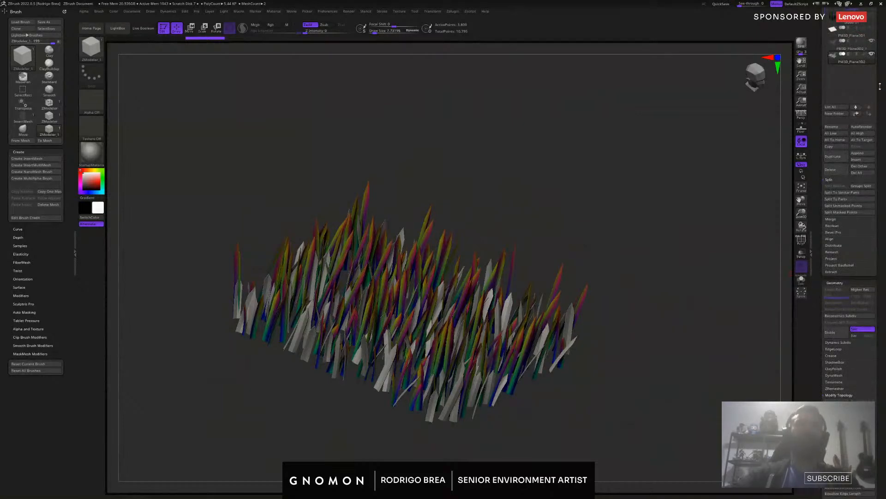
drag(879, 87, 871, 112)
click(857, 101)
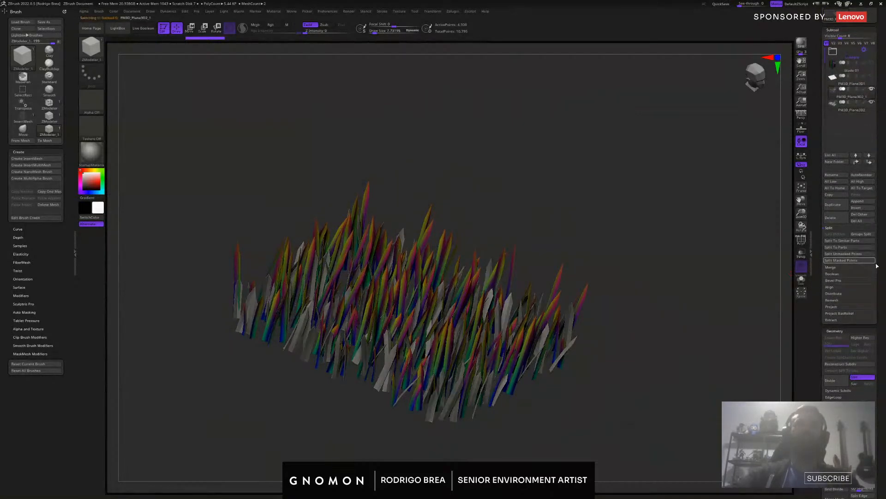
scroll(872, 277, down, 10)
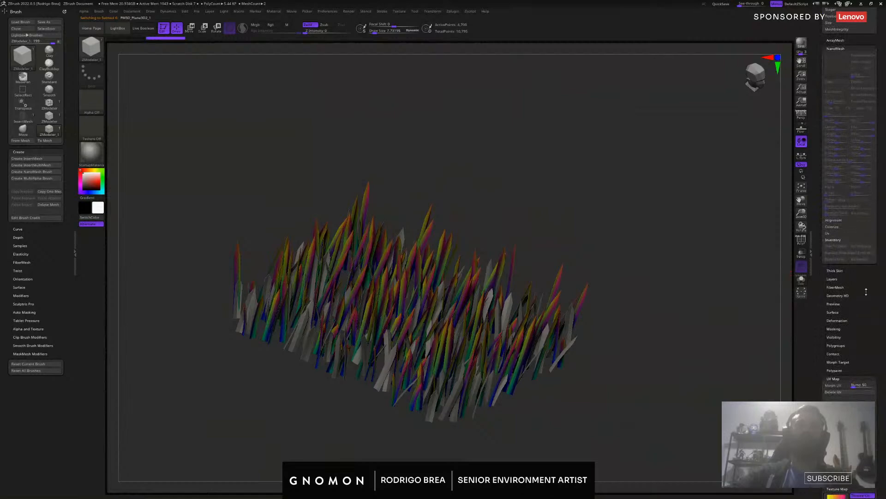
drag(867, 300, 864, 213)
click(860, 261)
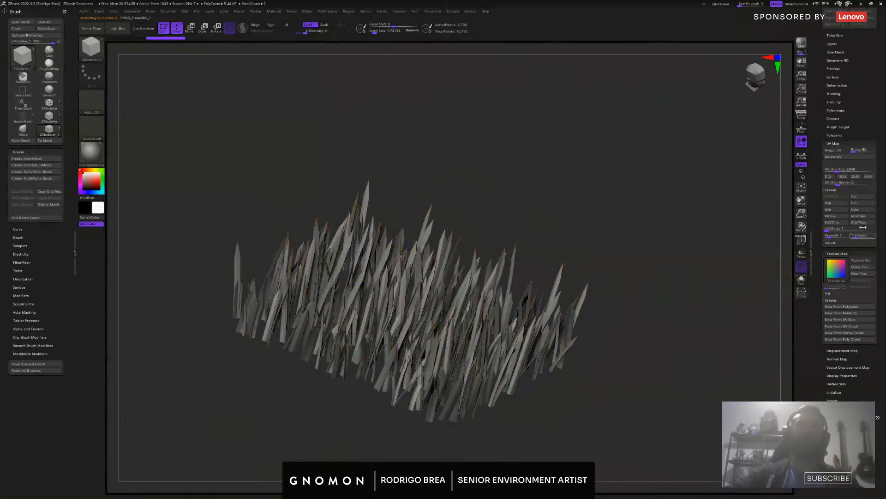
key(shift+f)
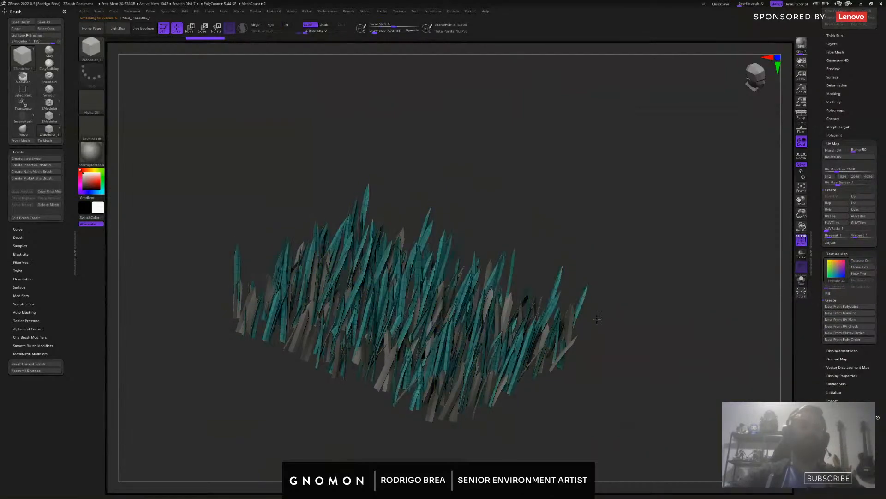
Hide the first blade set and mask the base of the remaining blades from a straight side view
drag(597, 317, 558, 333)
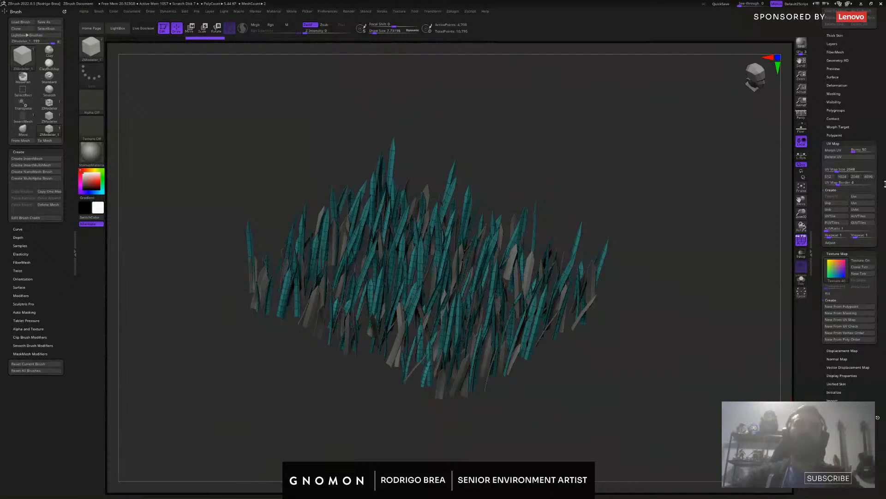
scroll(882, 207, up, 5)
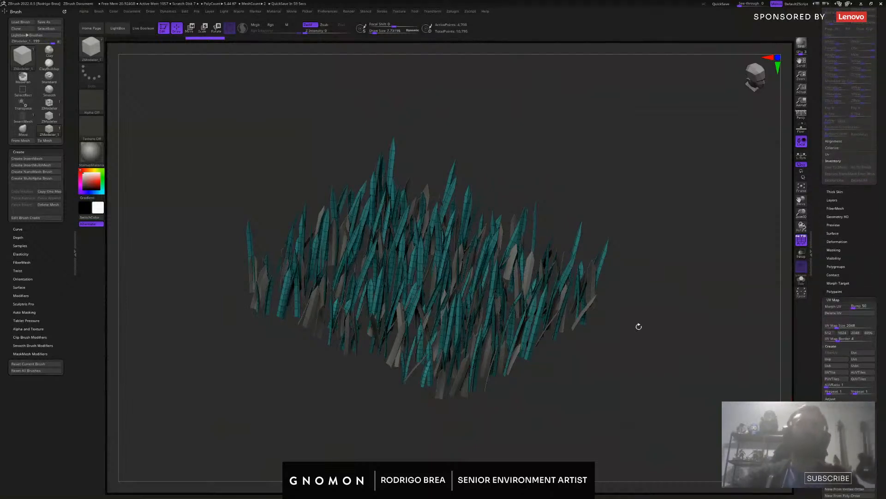
shift+drag(559, 385, 740, 277)
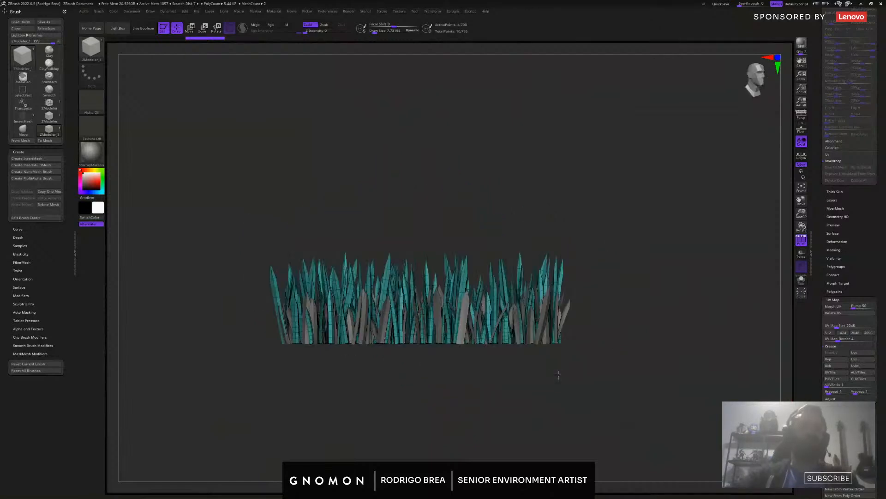
drag(862, 225, 854, 353)
click(872, 192)
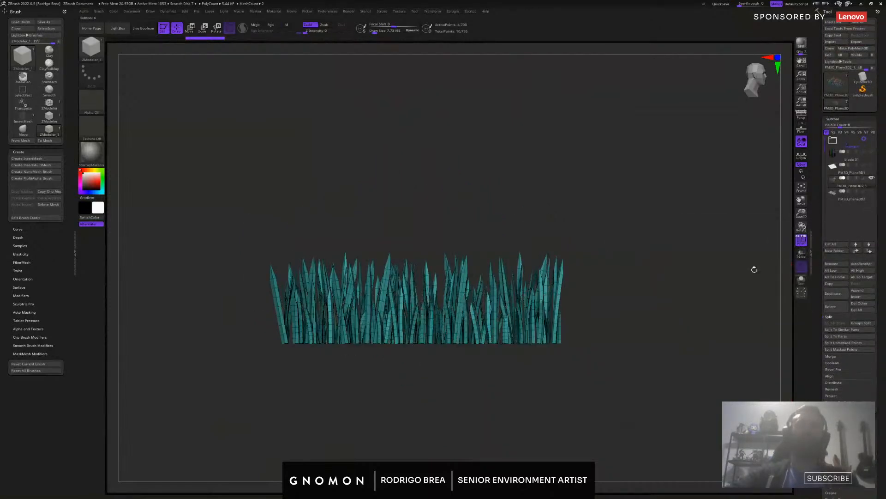
mouse_move(352, 401)
alt+mouse_down()
mouse_move(354, 448)
mouse_move(348, 422)
mouse_move(475, 420)
mouse_move(457, 423)
alt+mouse_up()
ctrl+drag(176, 416, 748, 343)
mouse_move(631, 390)
mouse_down()
mouse_move(600, 389)
mouse_move(595, 344)
mouse_move(591, 370)
mouse_up()
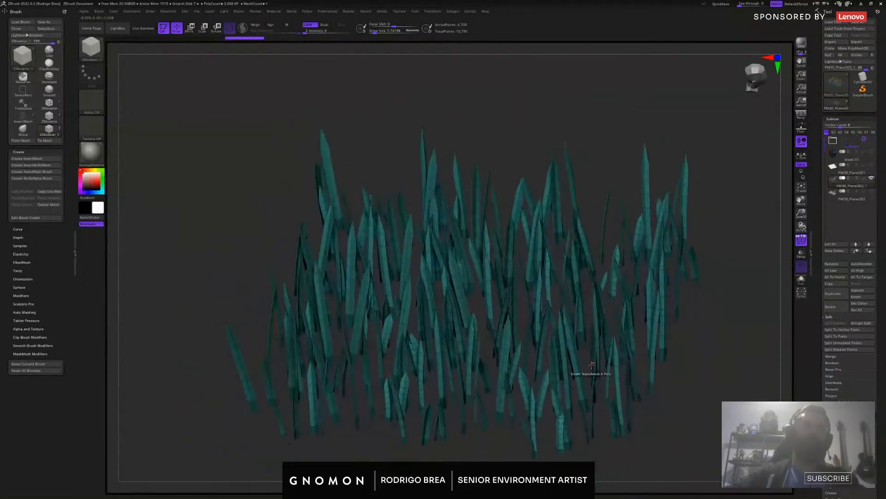
Bend the unmasked upper parts of the grass blades with the Move brush, adjusting the draw size between strokes
key(b)
key(v)
key(s)
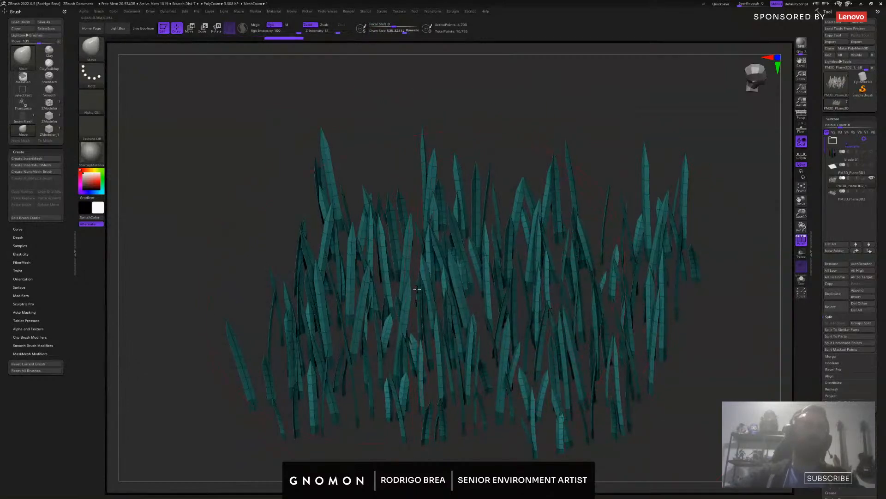
drag(417, 289, 423, 290)
drag(436, 181, 432, 176)
right_drag(432, 175, 456, 244)
key(s)
drag(457, 243, 469, 251)
right_drag(518, 326, 518, 346)
right_drag(693, 346, 687, 365)
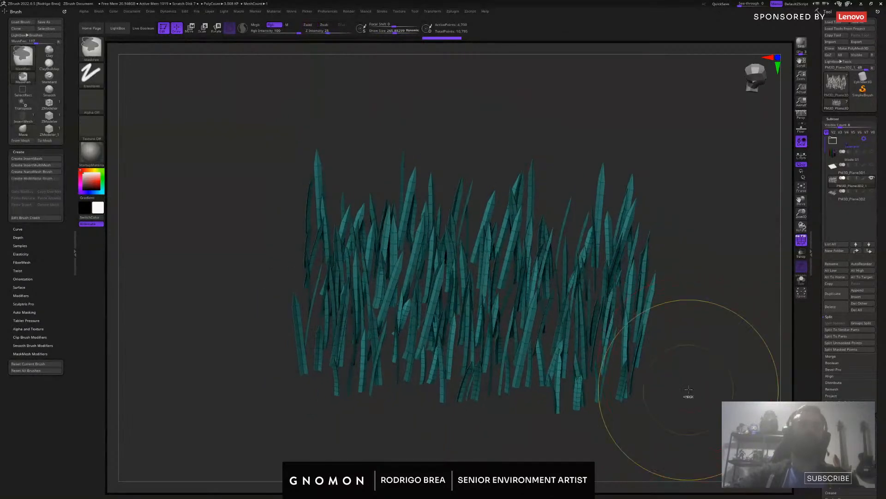
Give each grass blade its own polygroup with Auto Groups
scroll(878, 365, down, 1)
scroll(879, 365, down, 10)
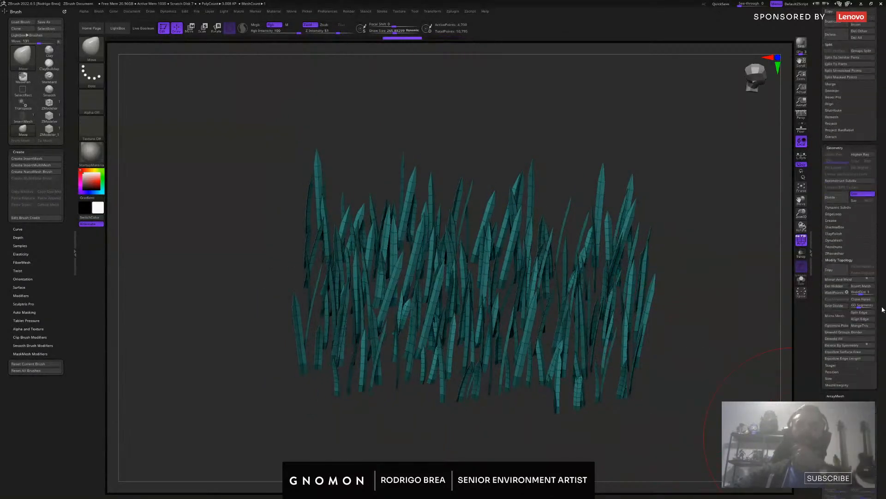
click(844, 259)
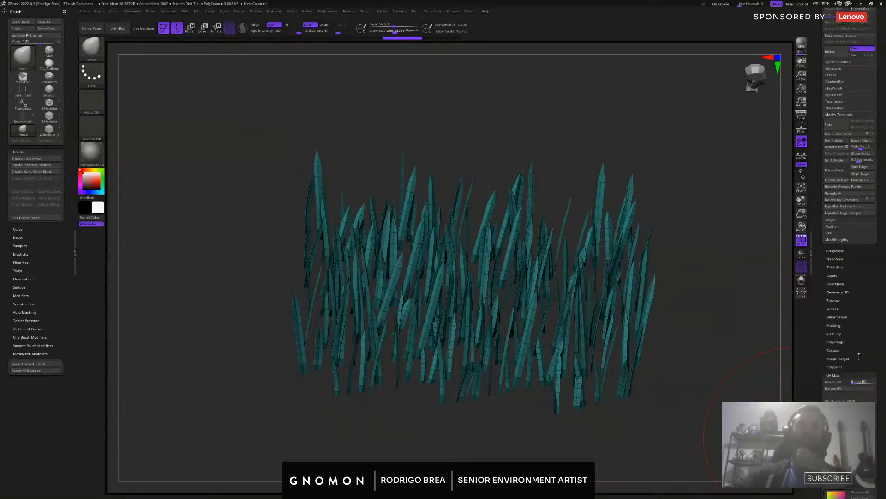
click(849, 375)
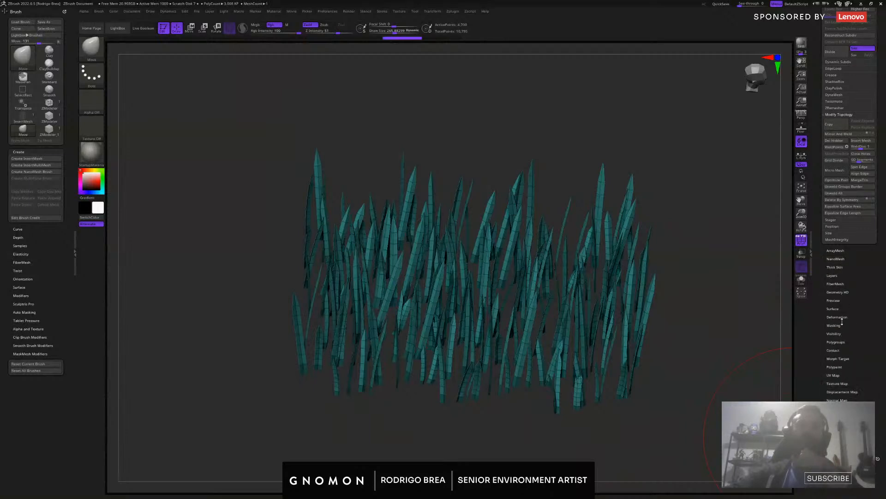
click(836, 342)
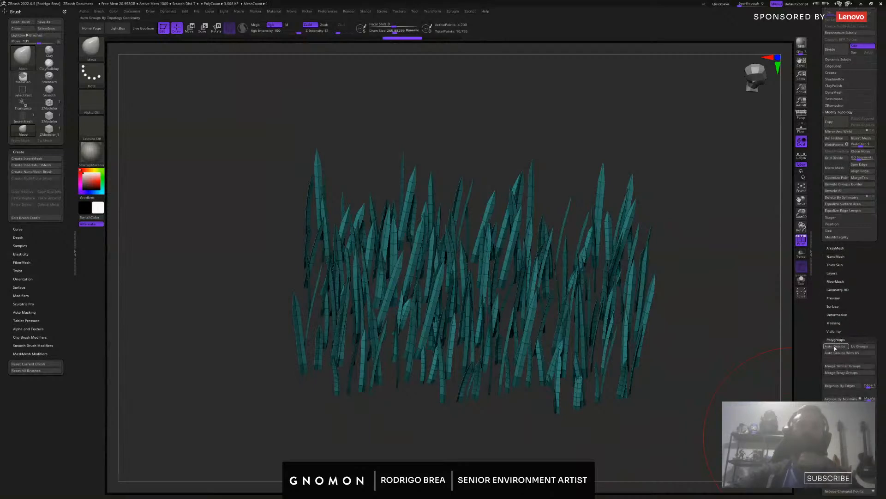
click(828, 347)
mouse_move(673, 340)
mouse_down()
mouse_move(670, 330)
mouse_move(673, 350)
mouse_up()
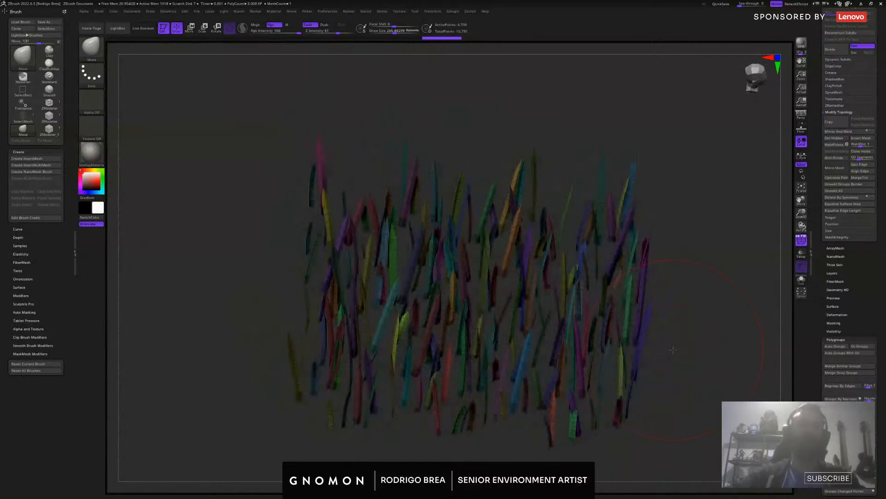
drag(675, 276, 645, 272)
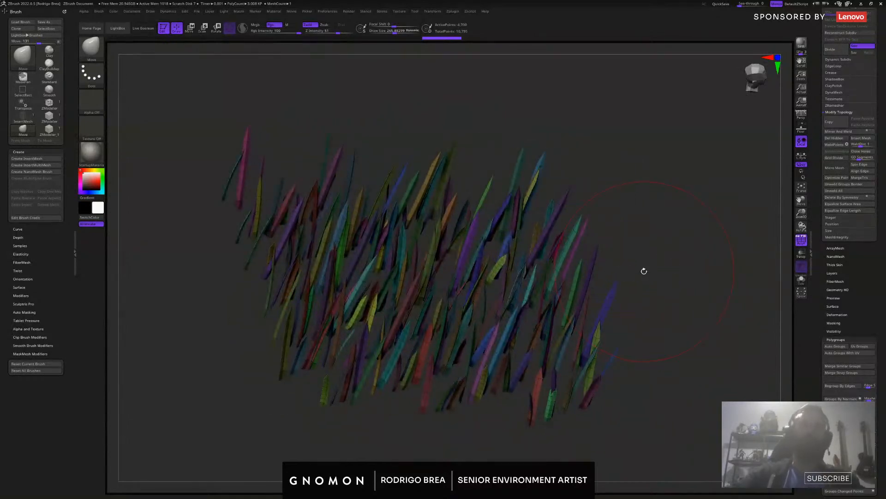
drag(643, 270, 637, 261)
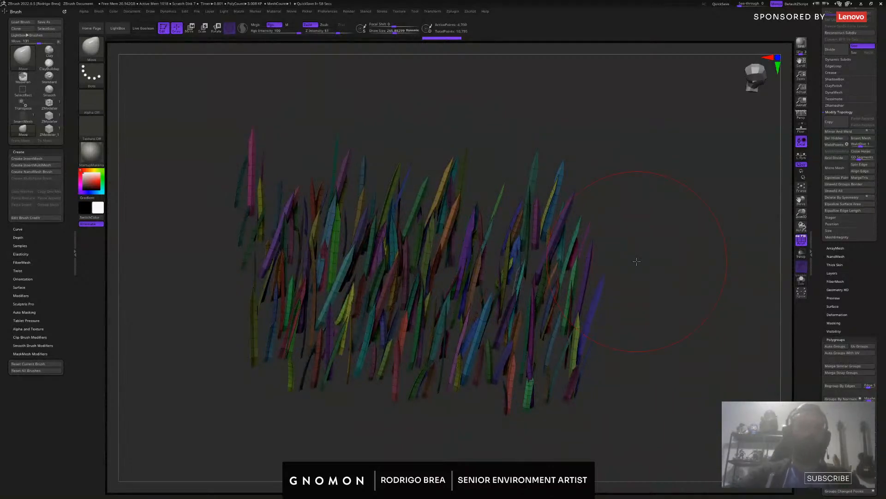
Reduce the Move brush's draw size and switch to the Move Topological brush
drag(631, 259, 649, 241)
key(s)
click(640, 241)
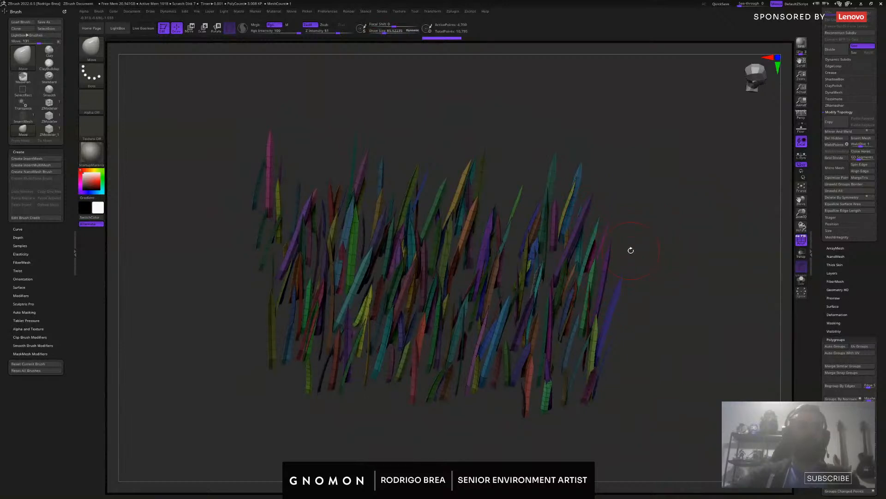
key(b)
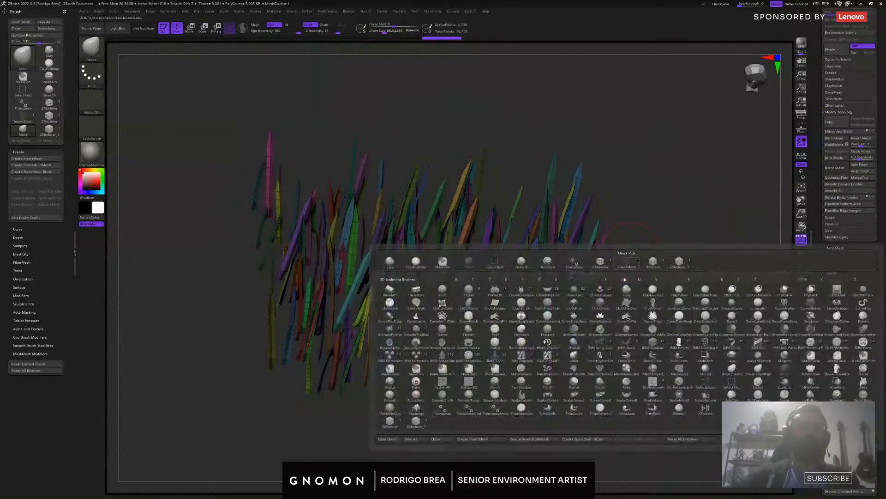
key(m)
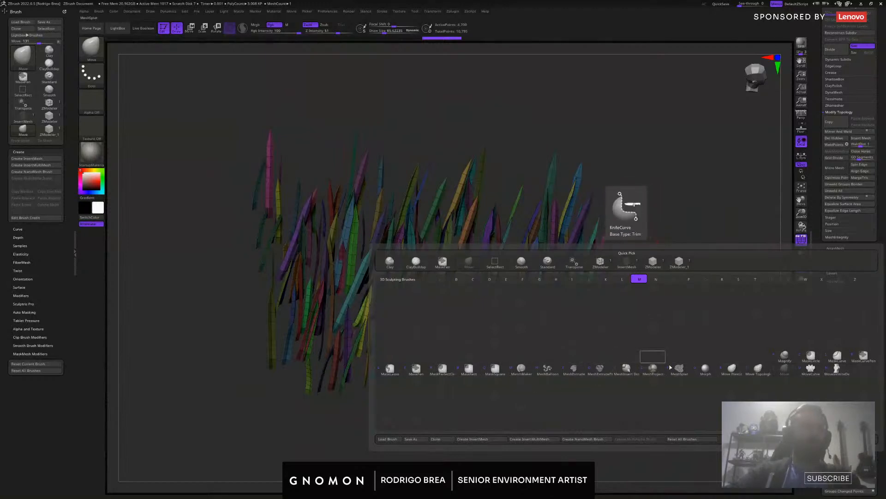
click(757, 372)
Try pulling the blades with the Move Topological brush at an enlarged draw size, and undo the last two strokes
key(s)
drag(641, 203, 630, 220)
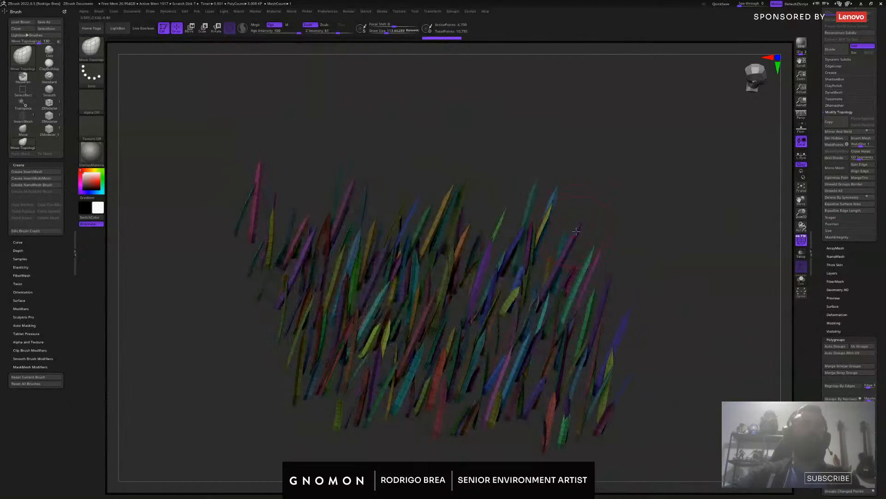
mouse_move(587, 238)
mouse_down()
mouse_move(597, 234)
mouse_move(591, 215)
mouse_up()
key(s)
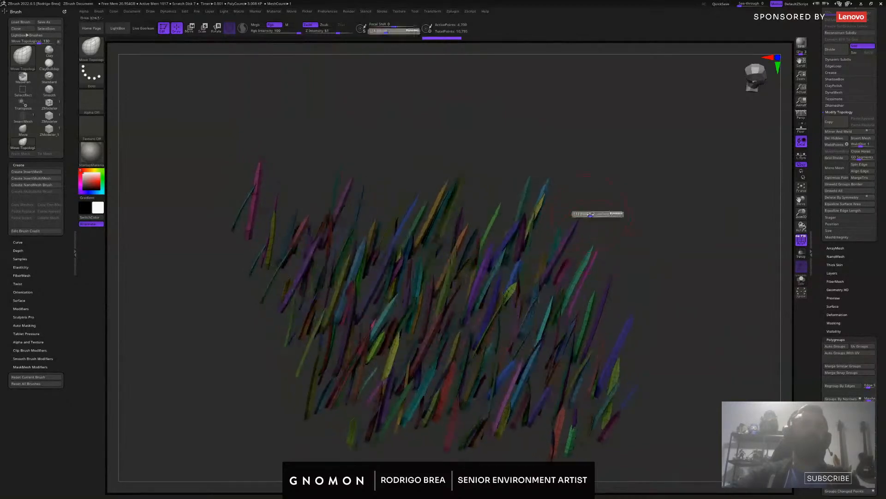
click(614, 214)
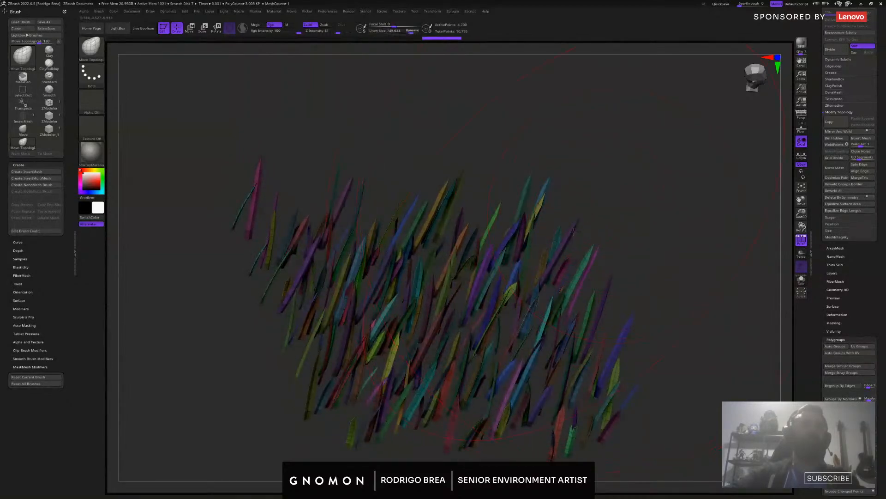
drag(573, 232, 583, 195)
key(ctrl+z)
key(ctrl+z)
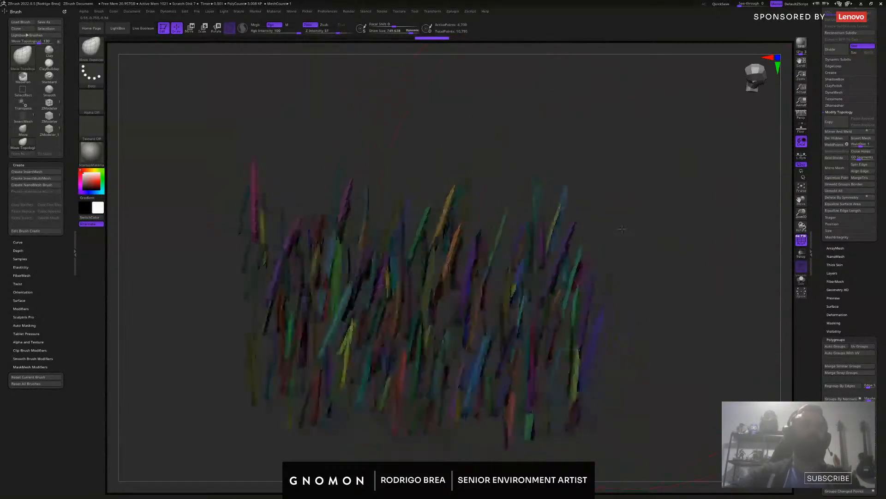
Reduce the Move Topological brush's draw size and bend individual grass blades near the middle of the patch
key(s)
drag(613, 224, 583, 223)
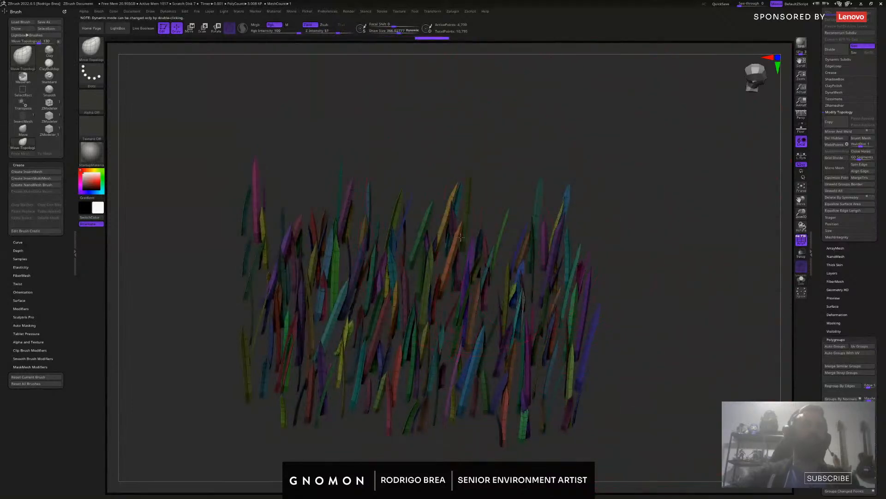
drag(461, 237, 450, 234)
drag(392, 254, 400, 256)
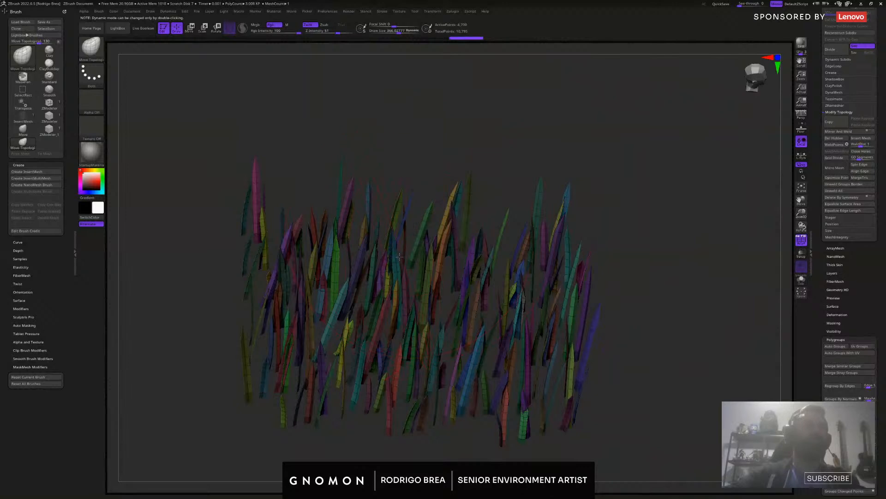
alt+right_drag(445, 312, 452, 271)
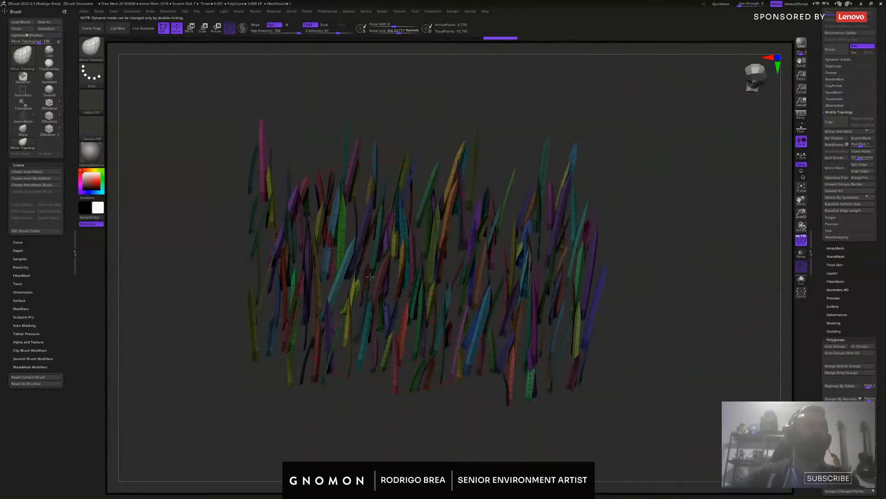
drag(370, 276, 382, 259)
drag(635, 232, 638, 251)
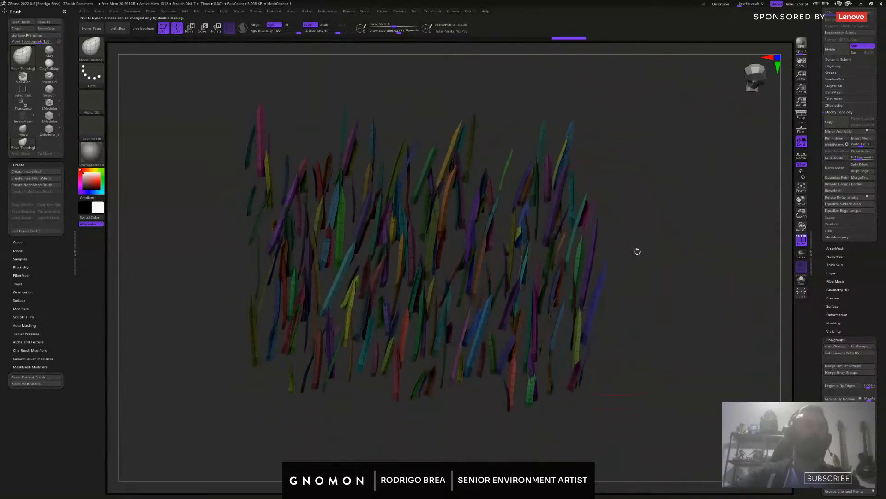
Isolate the purple blade at the outer edge of the patch by its polygroup, and show all blades again
mouse_move(667, 254)
ctrl+right_down()
mouse_move(666, 264)
mouse_move(661, 227)
ctrl+right_up()
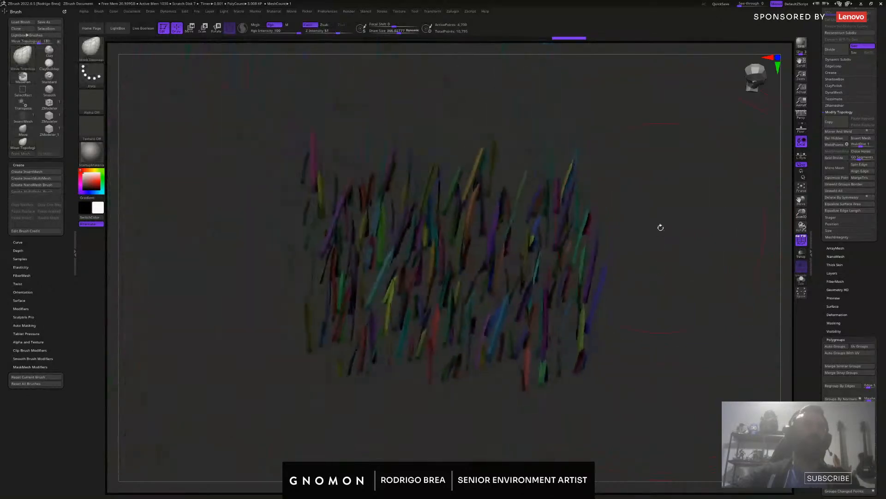
key(ctrl+shift)
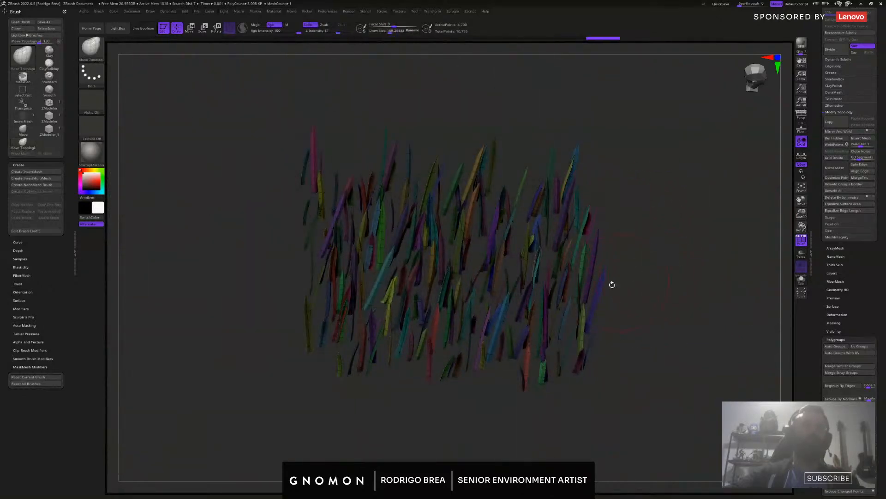
ctrl+shift+click(598, 286)
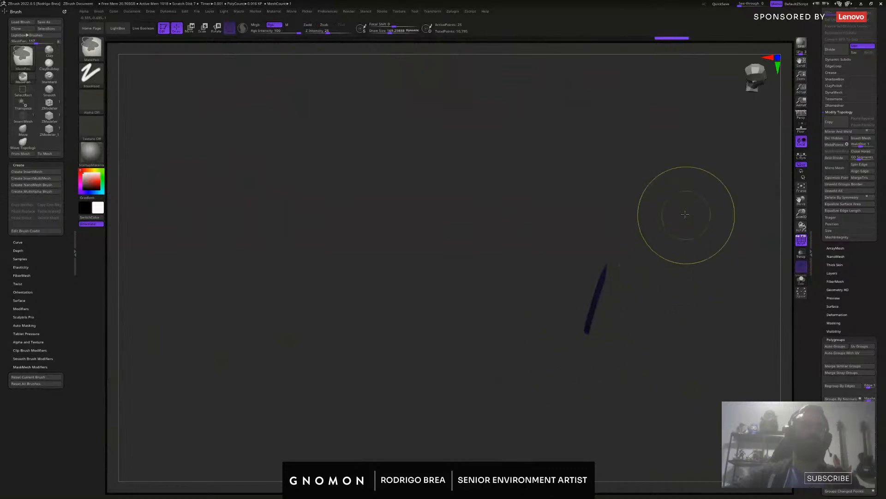
ctrl+shift+click(673, 275)
Mask every blade except the purple one at the patch's edge, move it inward with the gizmo, and clear the mask
key(w)
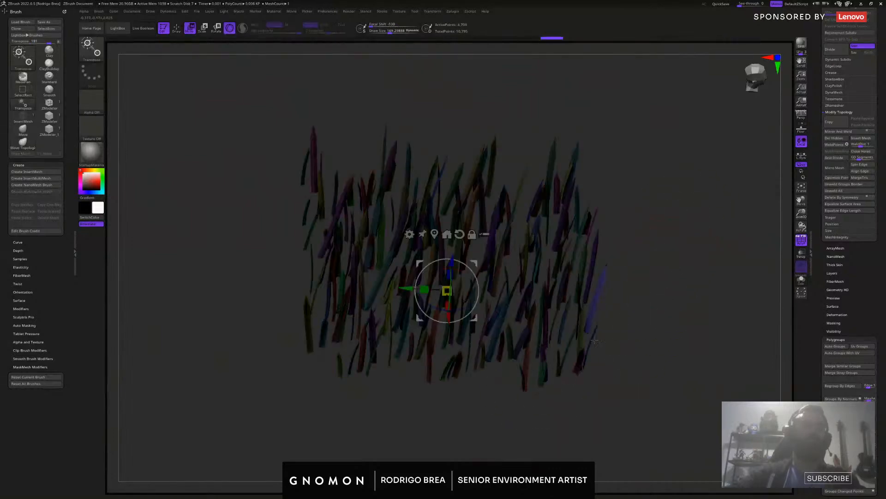
click(595, 298)
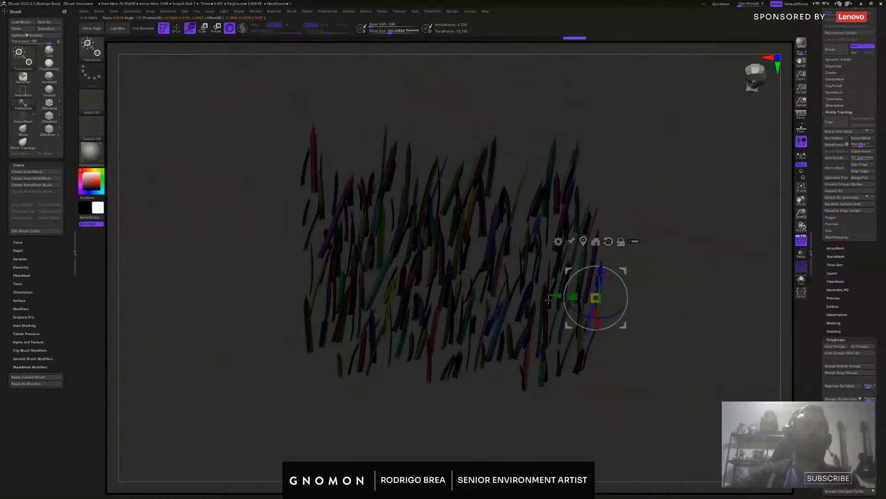
drag(554, 295, 527, 295)
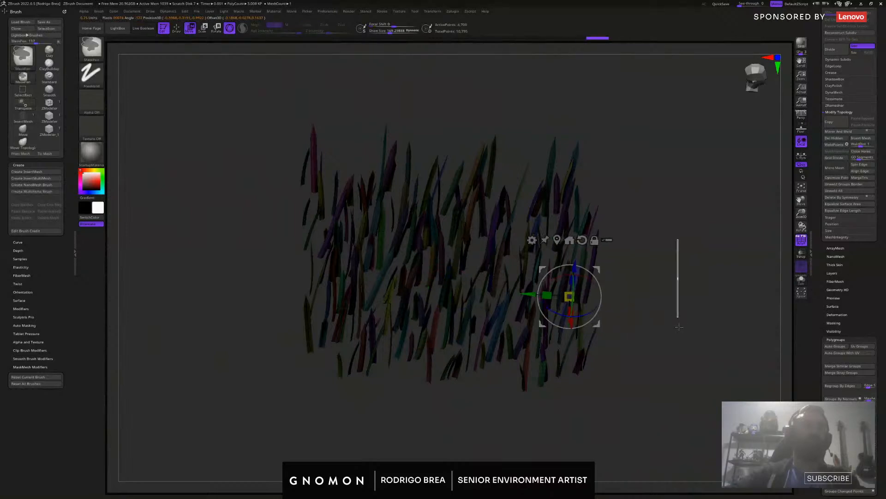
drag(660, 326, 664, 298)
key(q)
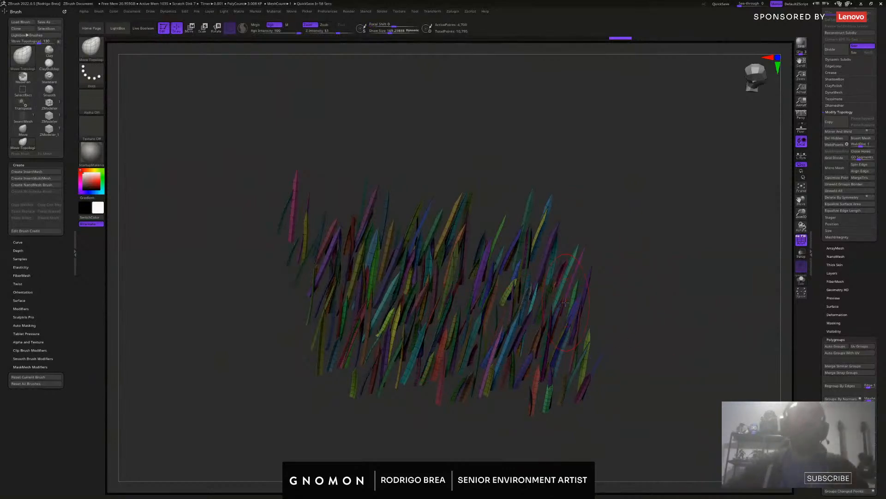
Collapse the Polygroups and Geometry settings and return to the subtool list
drag(658, 316, 642, 305)
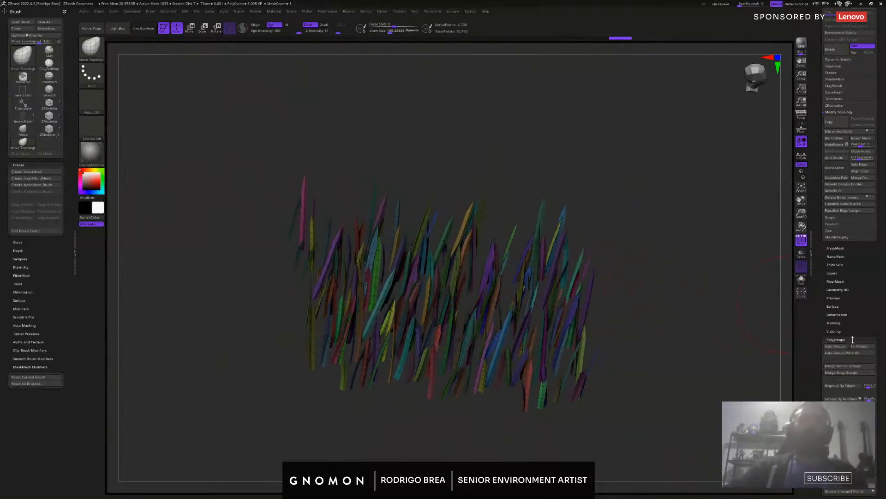
click(853, 339)
scroll(865, 310, up, 8)
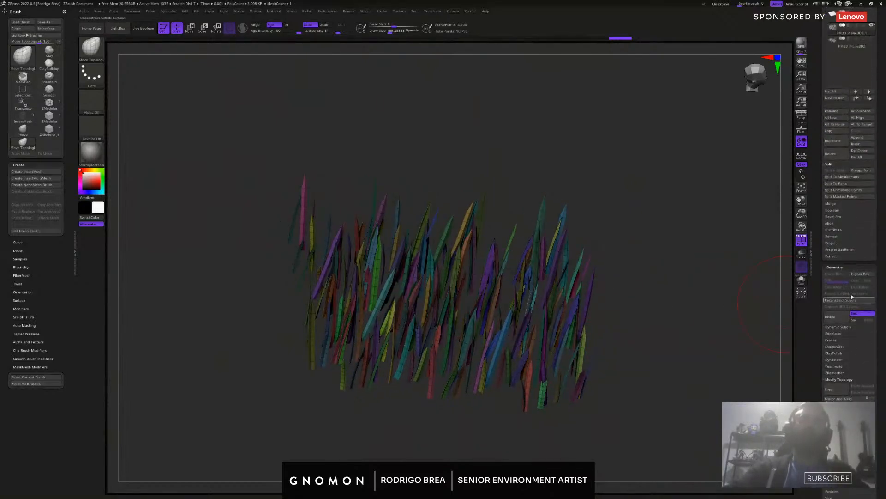
click(848, 267)
scroll(882, 286, up, 5)
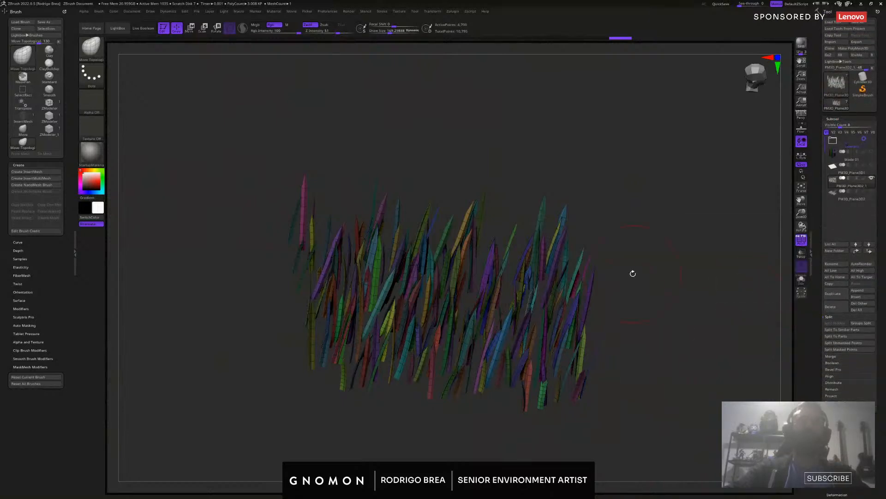
Examine the finished grass patch from several angles, together with its subtools and the ArrayMesh and NanoMesh settings
mouse_move(631, 273)
mouse_down()
mouse_move(637, 298)
mouse_move(638, 289)
mouse_up()
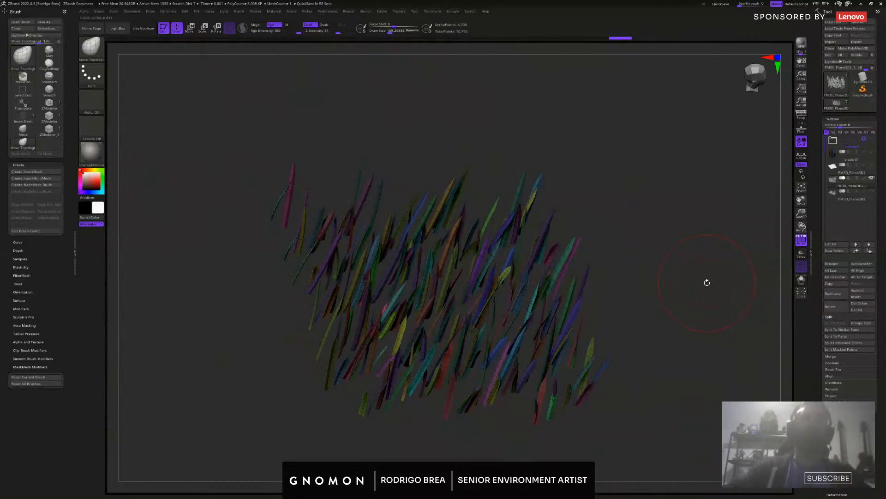
drag(559, 329, 601, 330)
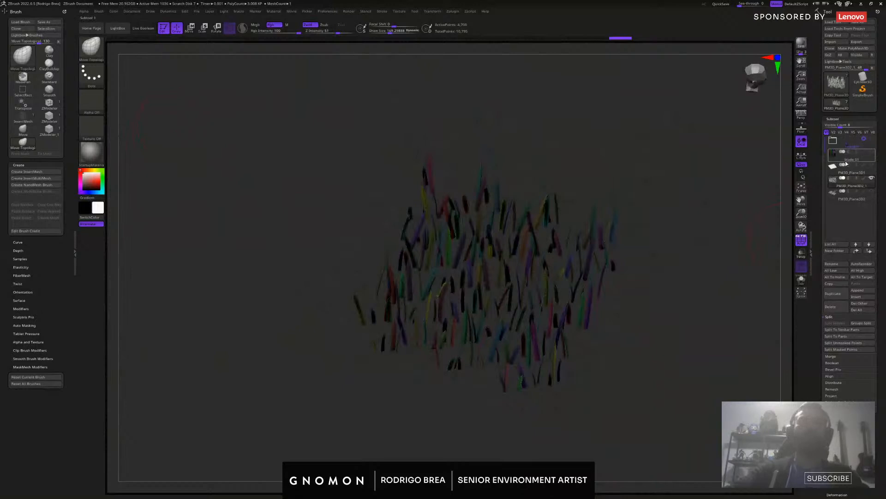
mouse_move(846, 163)
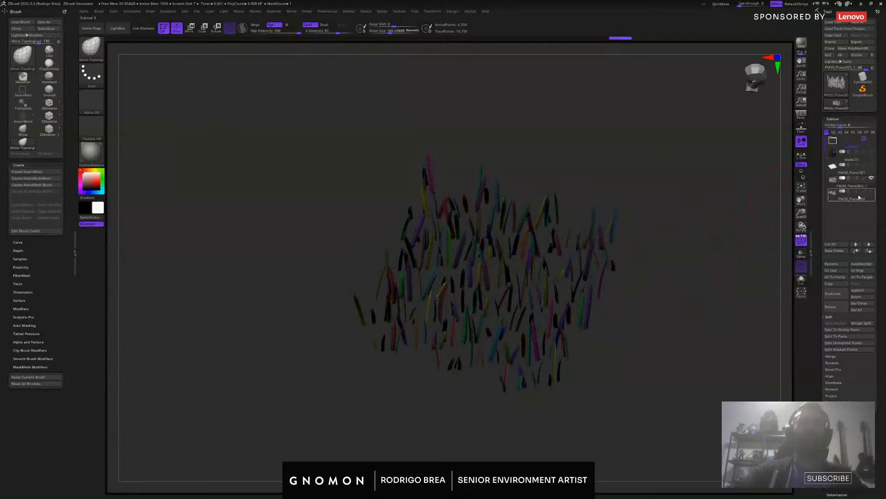
drag(654, 276, 659, 277)
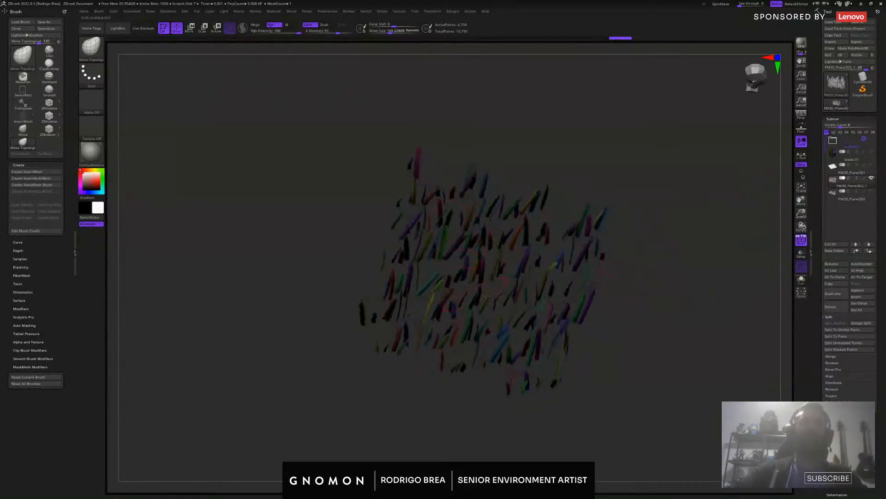
drag(679, 316, 606, 255)
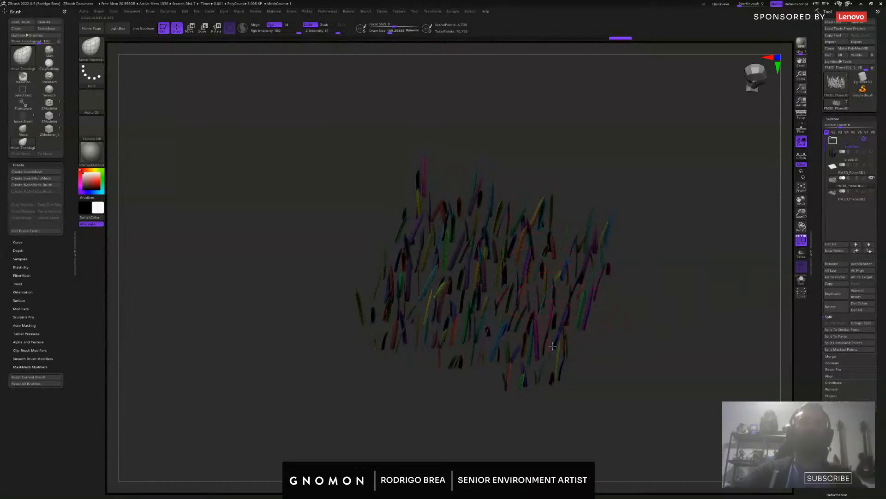
scroll(850, 310, down, 5)
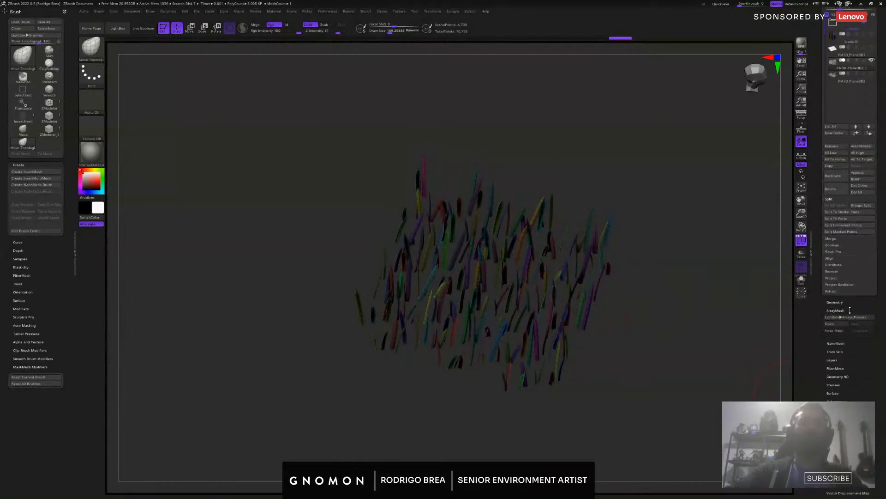
click(850, 310)
scroll(834, 316, down, 7)
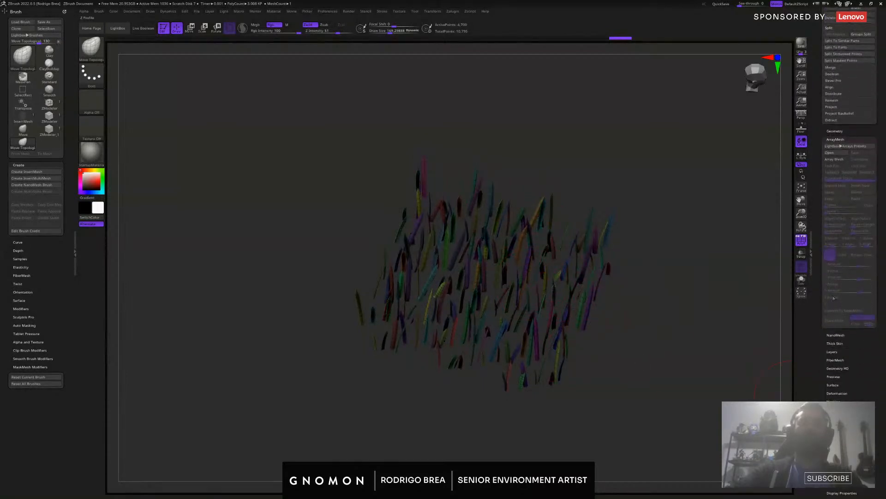
click(840, 140)
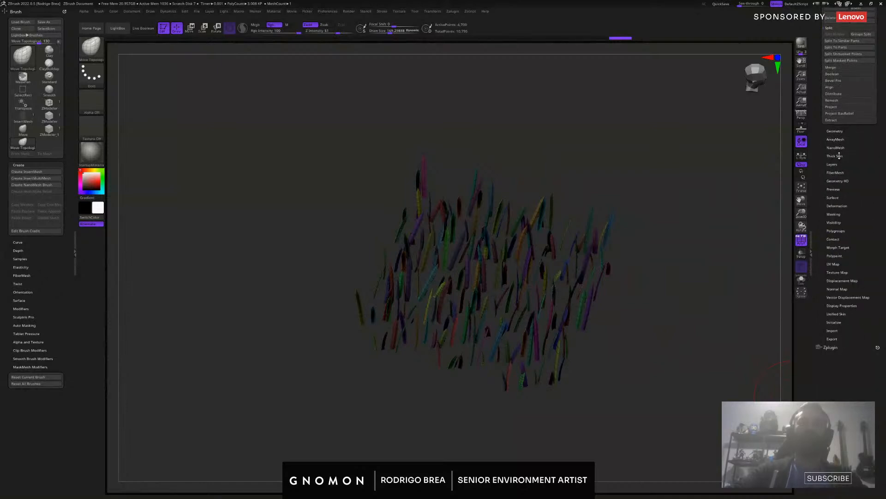
click(836, 148)
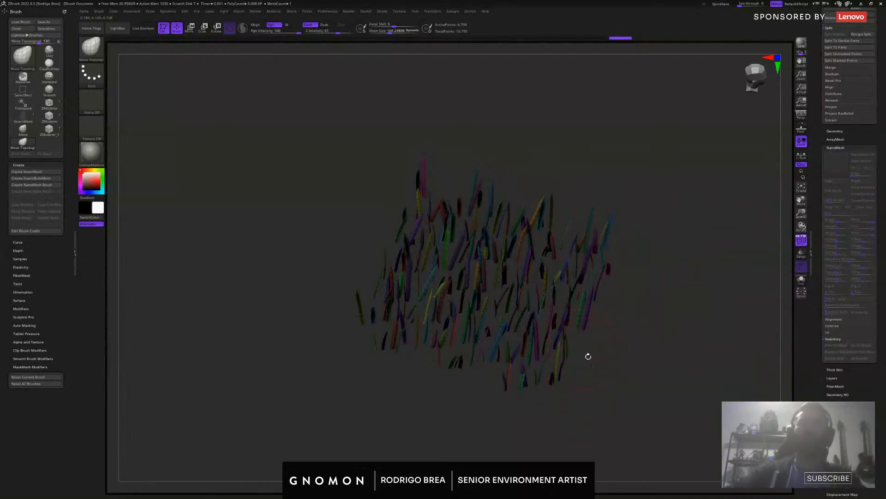
click(858, 147)
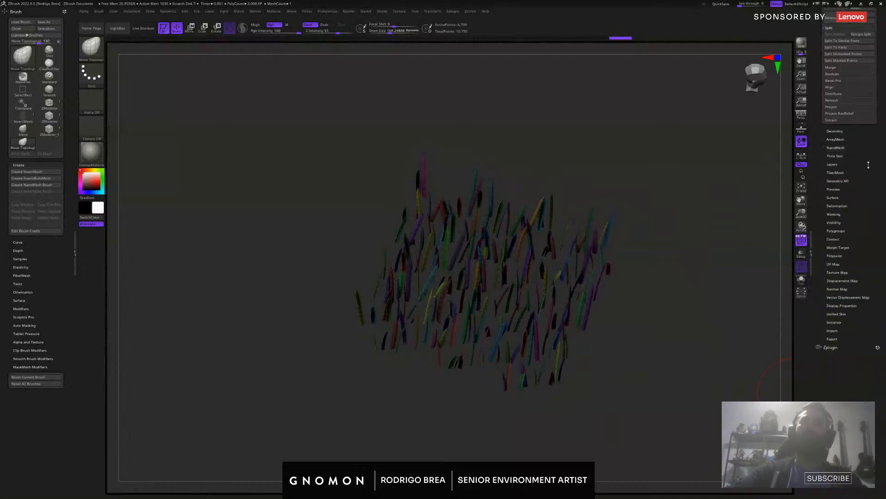
drag(868, 165, 859, 452)
drag(624, 296, 606, 283)
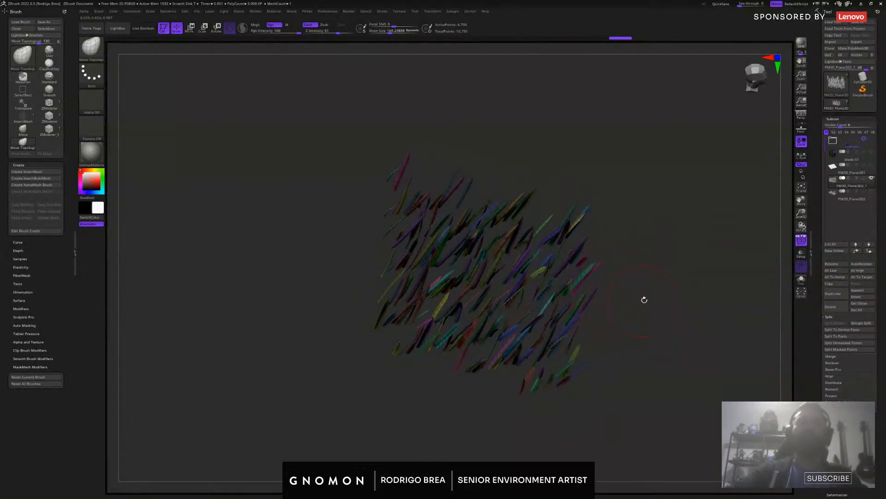
drag(735, 201, 603, 220)
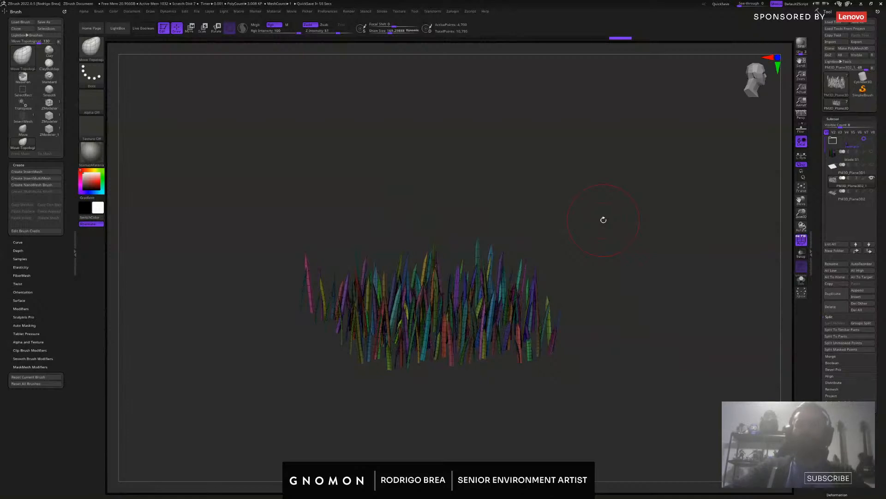
drag(591, 278, 604, 287)
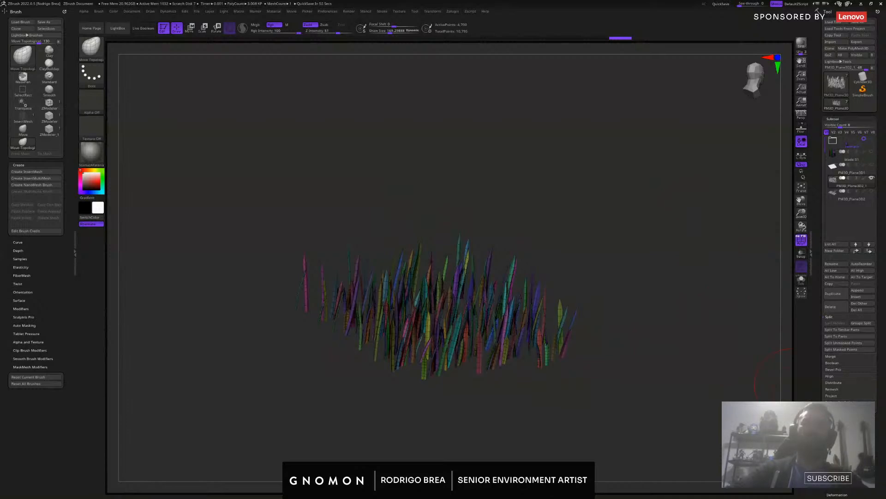
Switch to Blender and enlarge the 3D viewport above the node editor
key(alt+Tab)
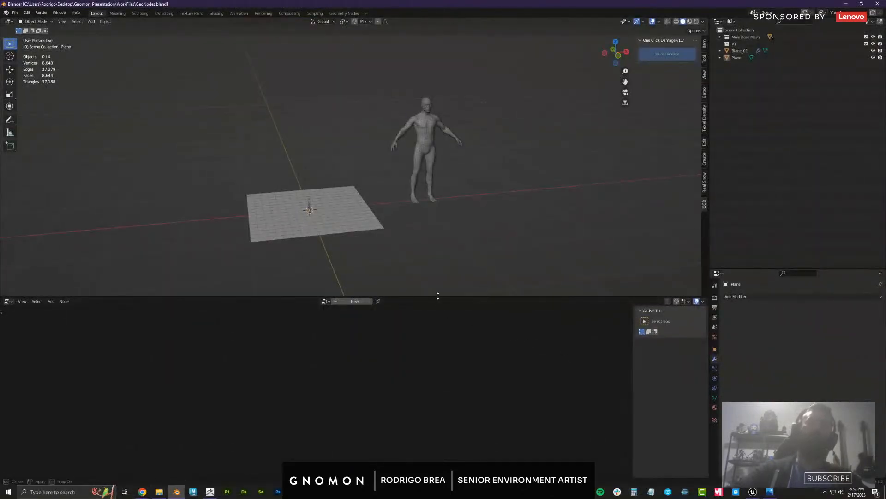
drag(438, 296, 436, 316)
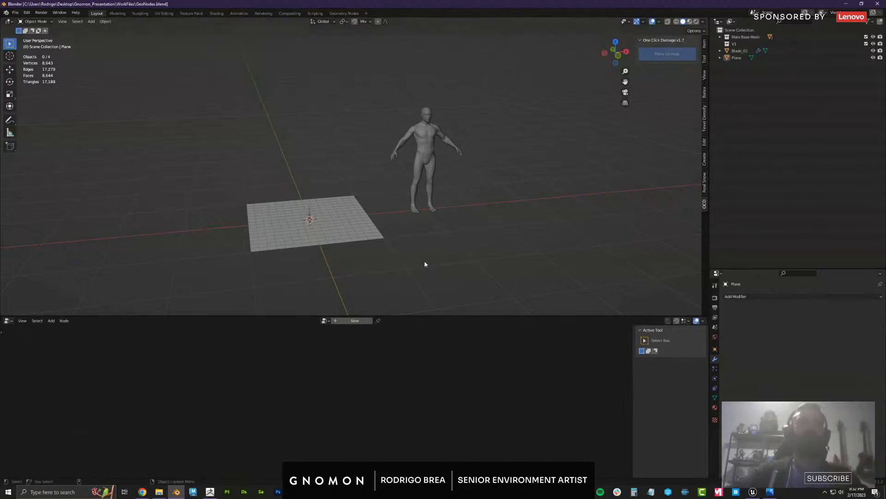
middle_drag(453, 263, 491, 268)
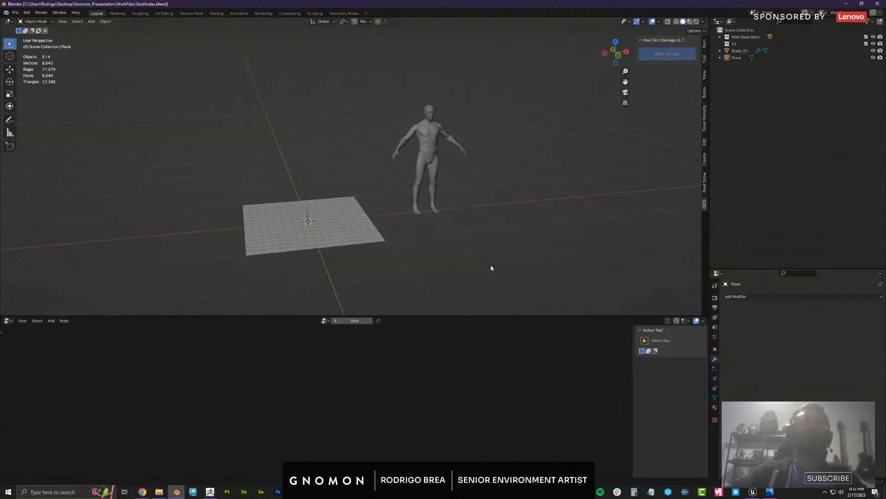
Delete the small stray object behind the human figure
middle_drag(371, 245, 477, 216)
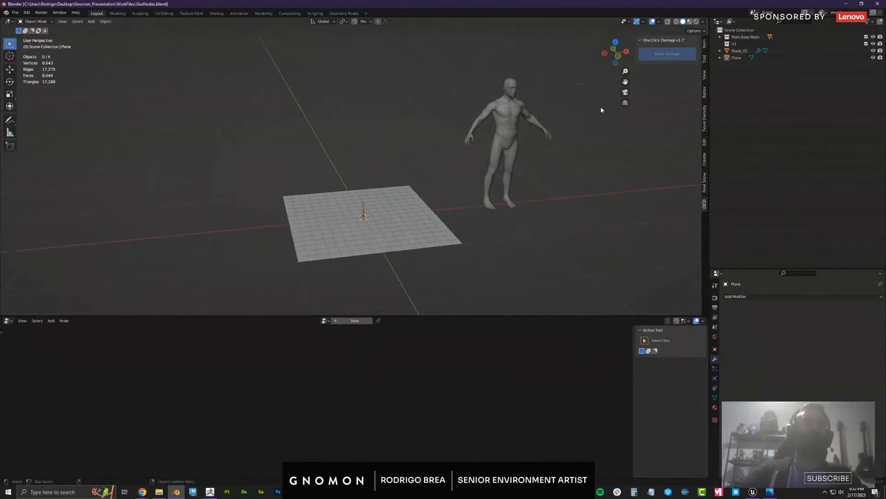
drag(600, 80, 565, 103)
key(Delete)
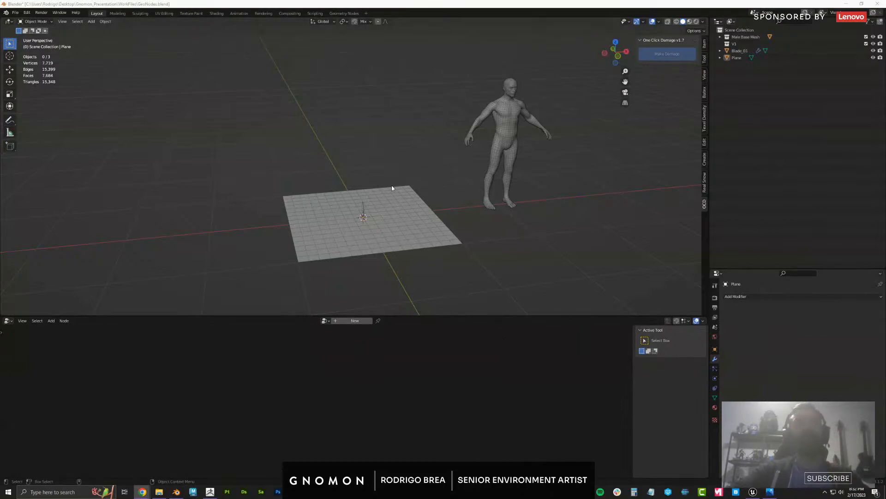
Inspect the subdivided plane and the grass blade at its centre by selecting each in turn, and clear the selection
click(407, 228)
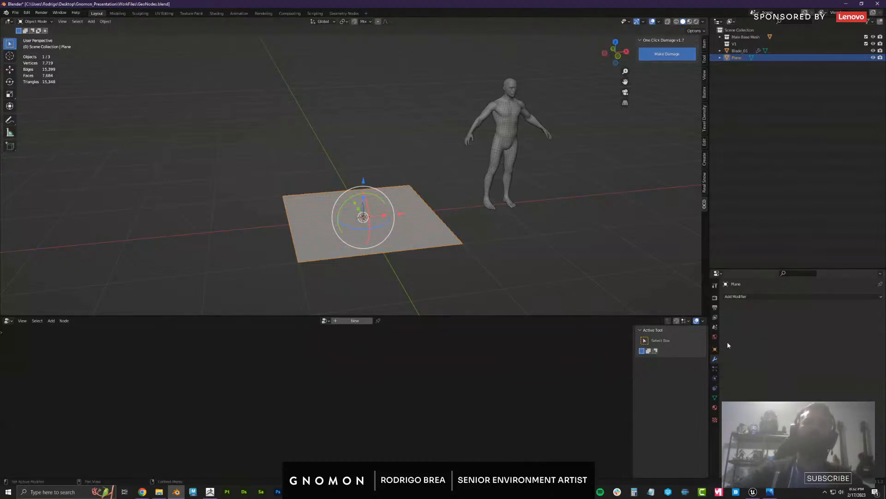
click(532, 247)
middle_drag(467, 185, 491, 170)
ctrl+middle_drag(491, 170, 422, 172)
drag(365, 177, 422, 160)
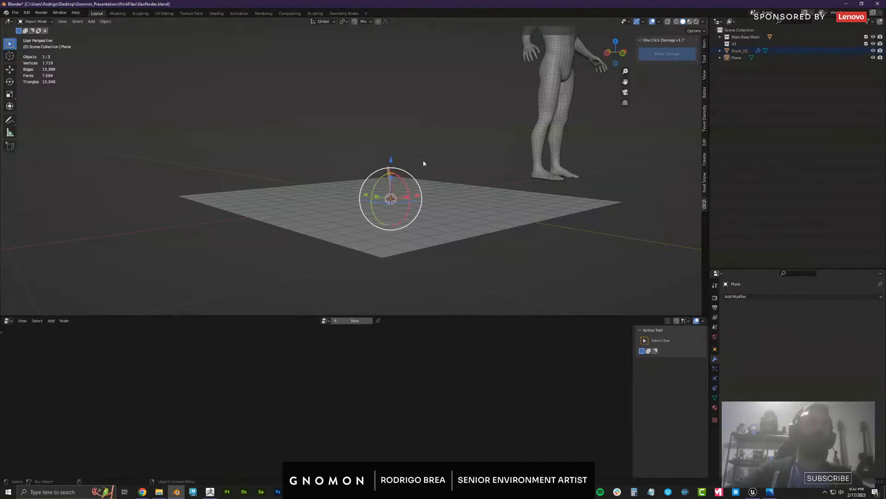
middle_drag(499, 139, 421, 173)
click(497, 154)
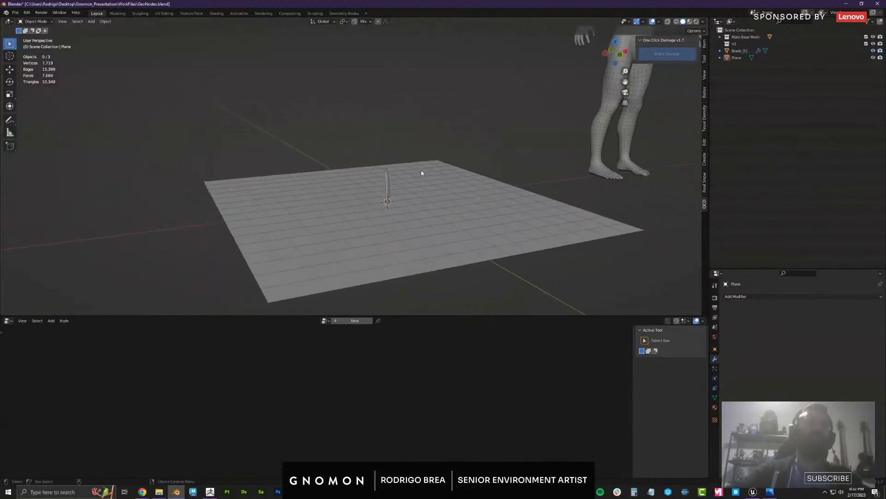
Examine the grass blade and the subdivided plane from several angles, selecting each in turn
click(387, 182)
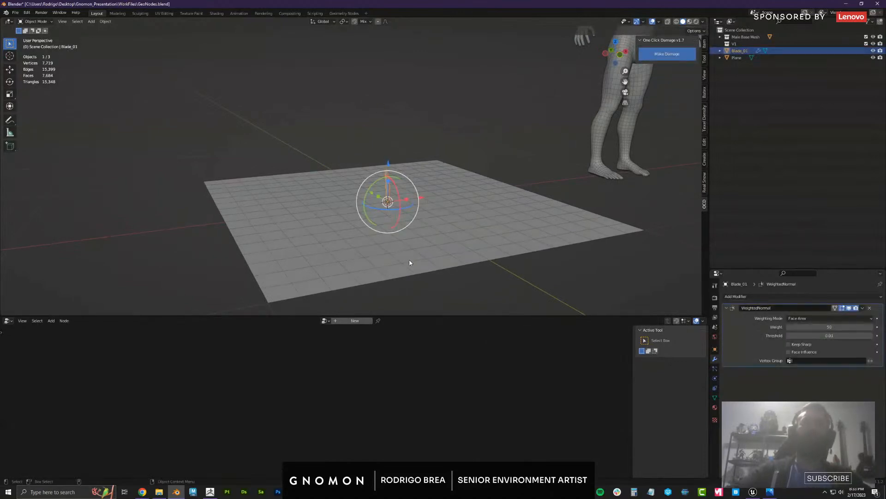
click(505, 146)
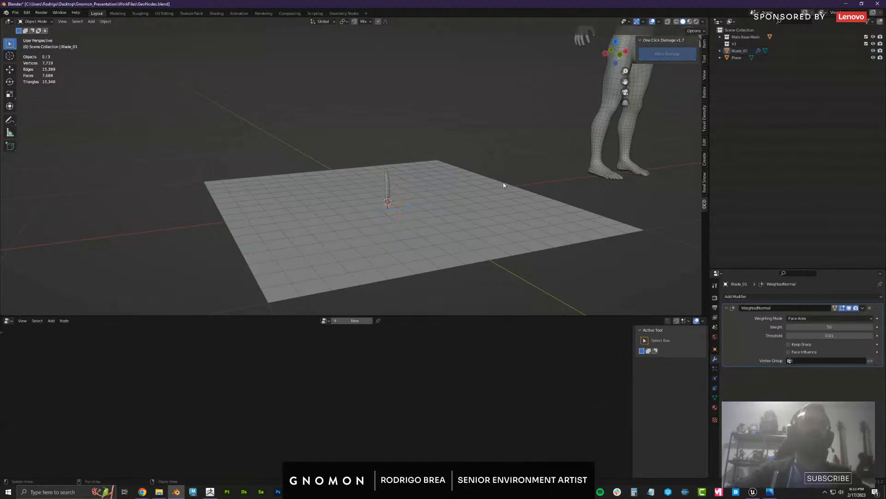
middle_drag(505, 146, 405, 184)
click(377, 180)
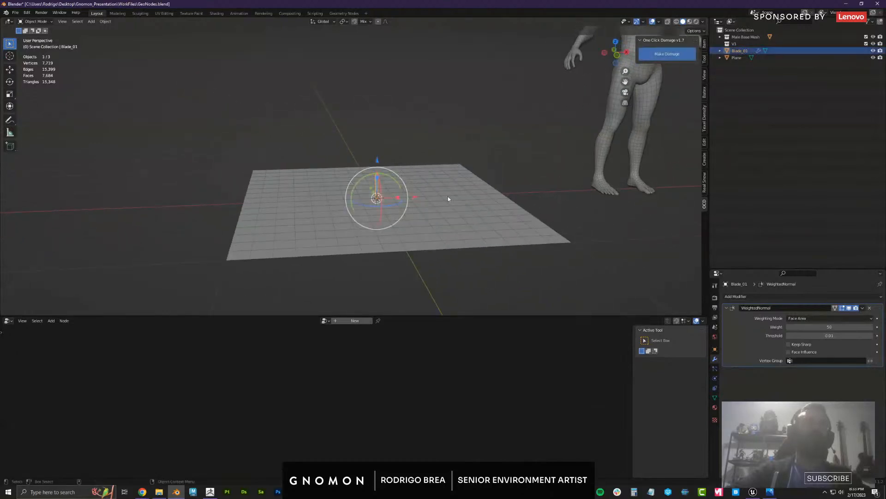
click(482, 244)
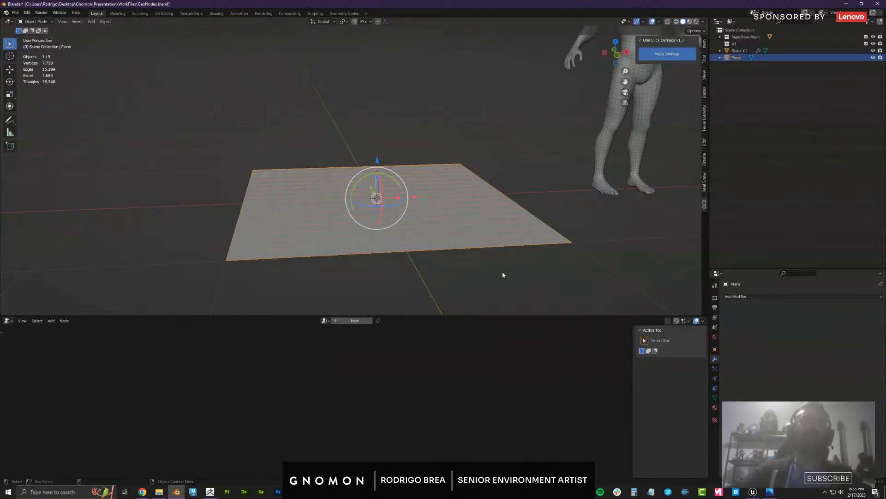
middle_drag(464, 228, 437, 169)
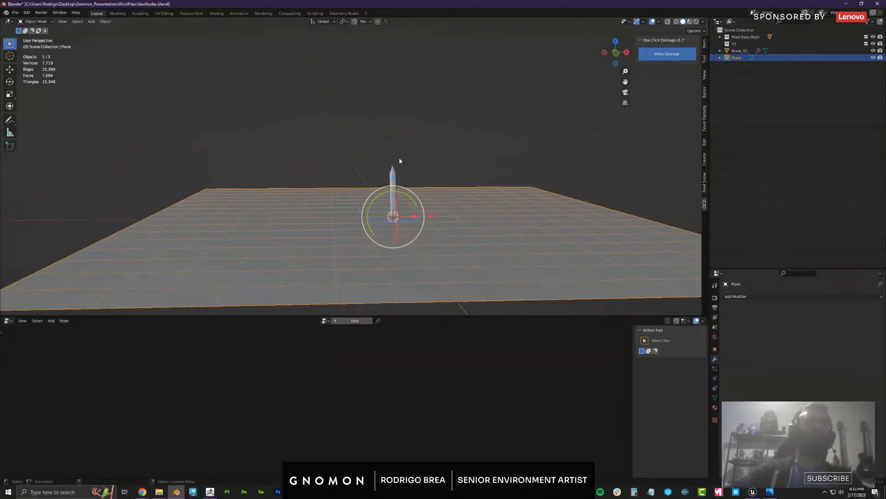
click(298, 180)
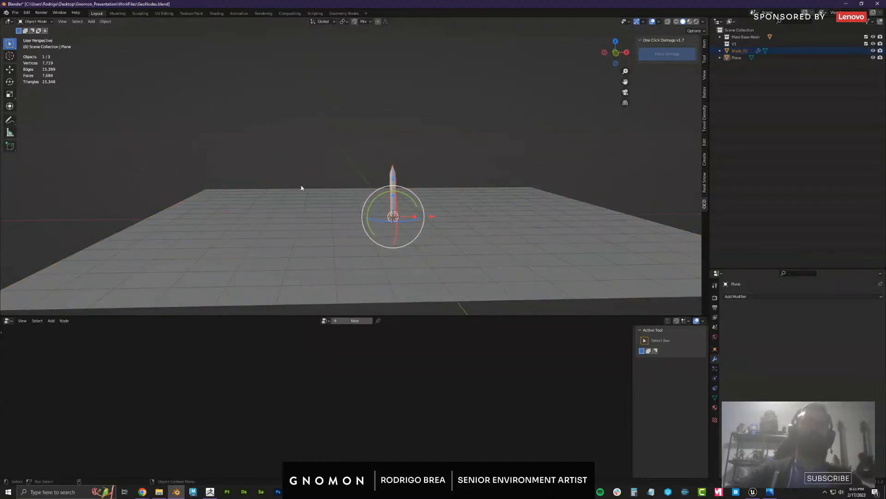
click(500, 138)
middle_drag(525, 235, 423, 206)
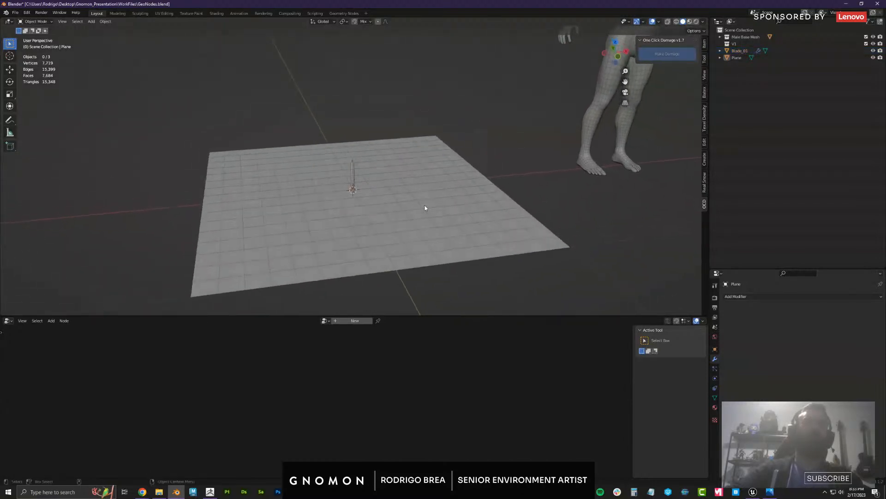
Add a Geometry Nodes modifier with a new node group to the ground plane
click(423, 206)
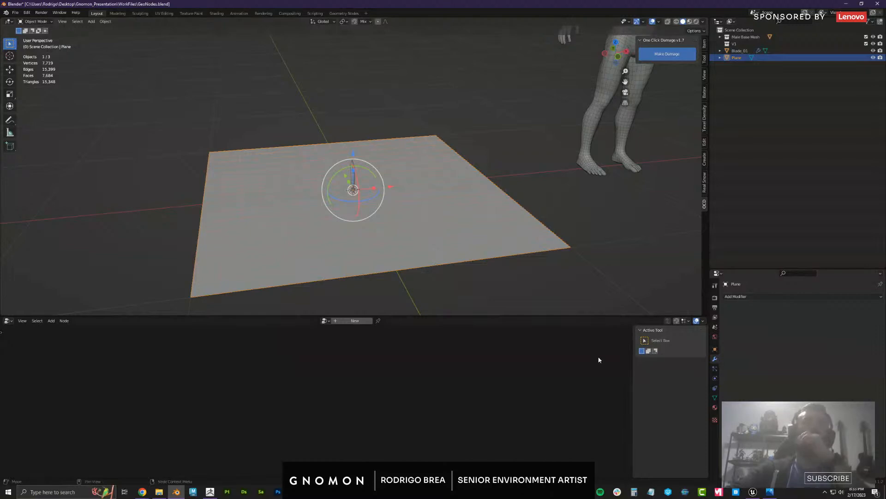
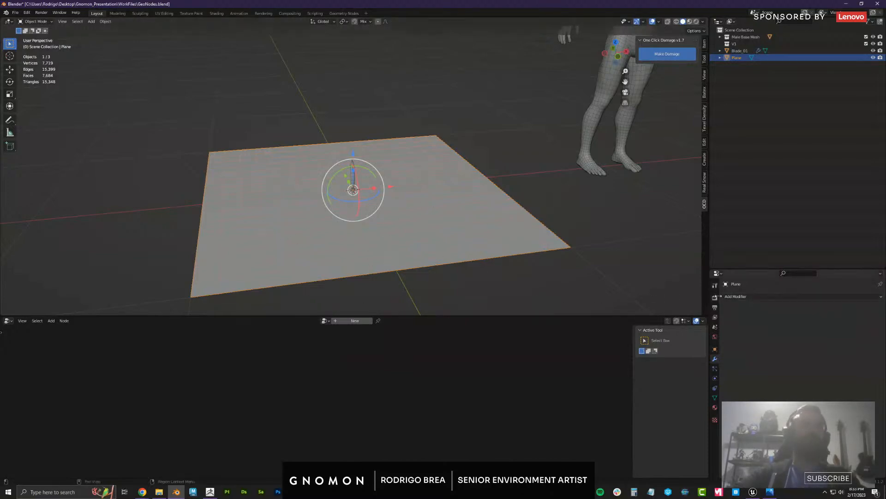
click(705, 45)
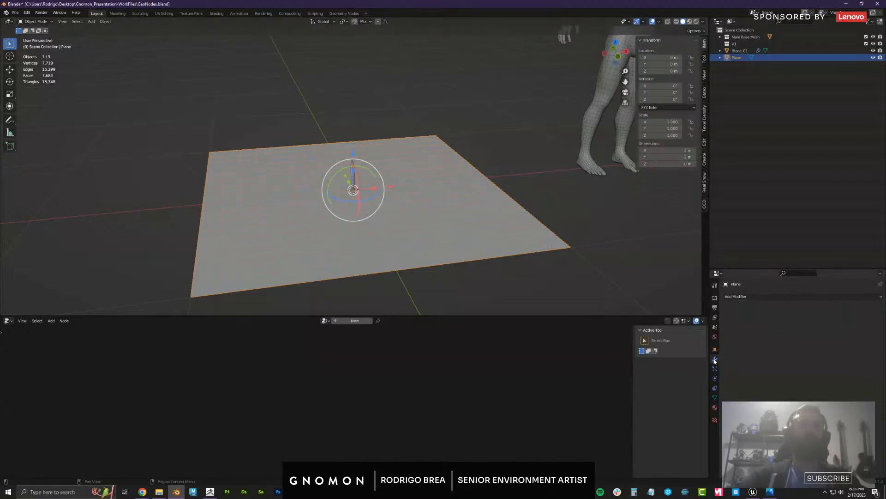
click(754, 296)
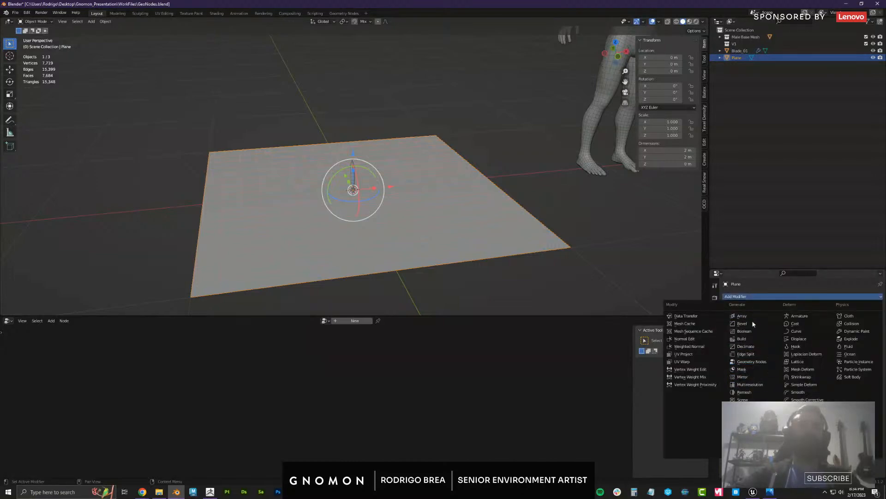
click(752, 362)
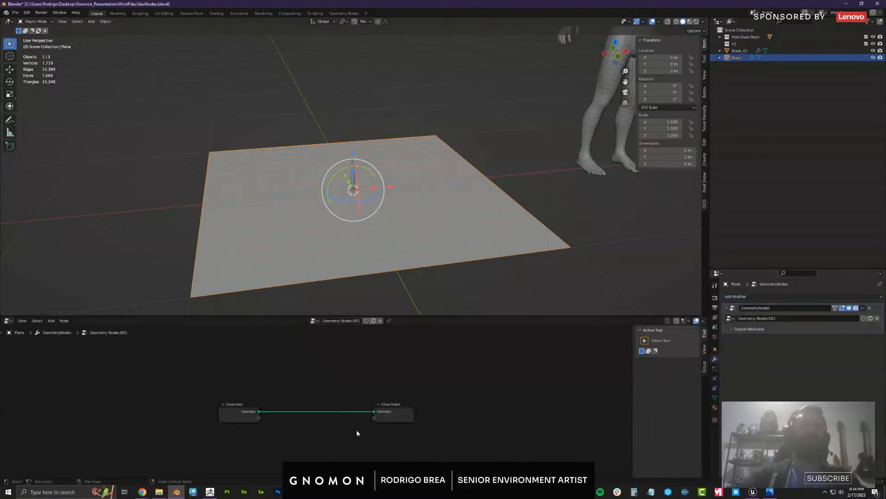
Enlarge the node editor and spread the Group Input and Group Output nodes far apart
drag(416, 297, 416, 248)
drag(291, 305, 525, 429)
drag(240, 375, 110, 373)
drag(409, 373, 552, 373)
middle_drag(349, 339, 374, 312)
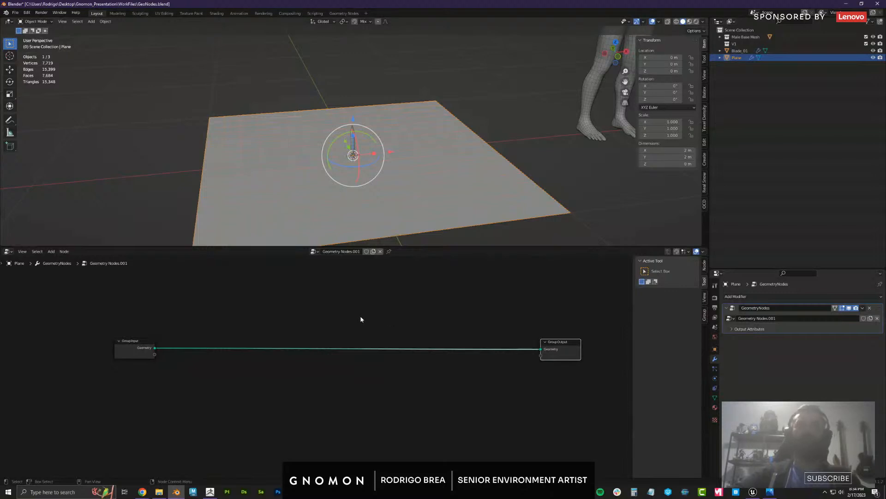
click(258, 309)
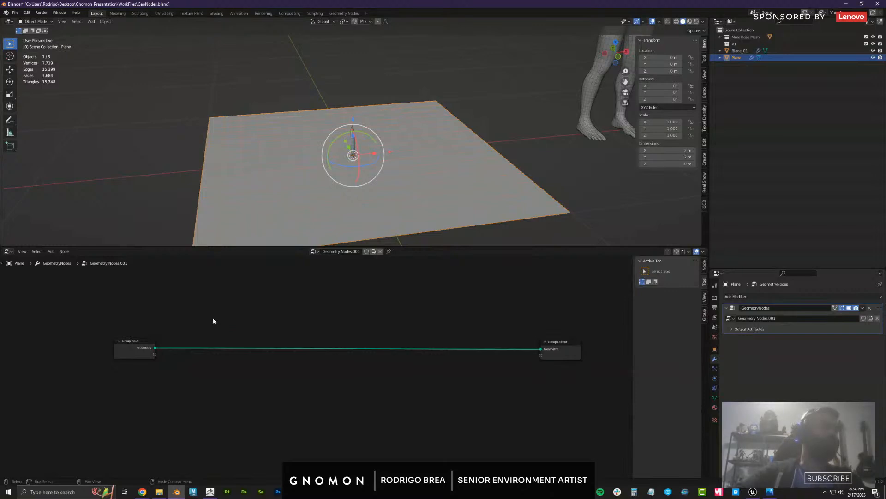
Insert a Mesh to Points node into the link between Group Input and Group Output
key(F3)
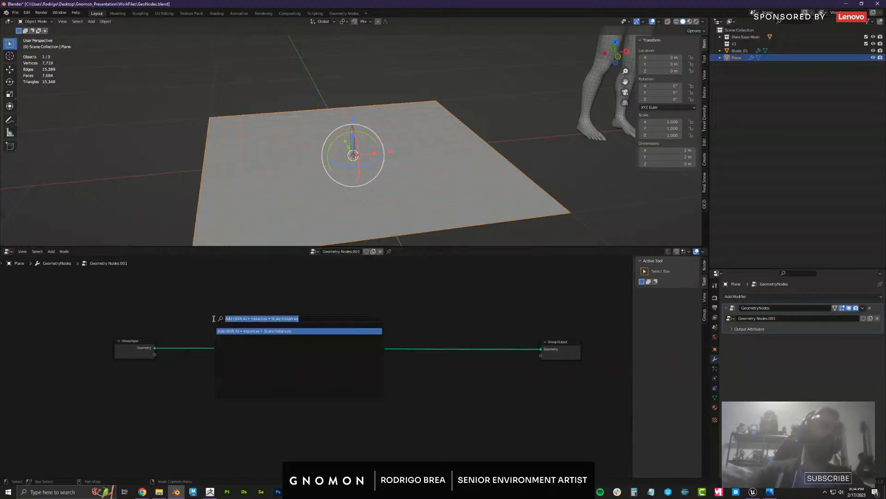
key(BackSpace)
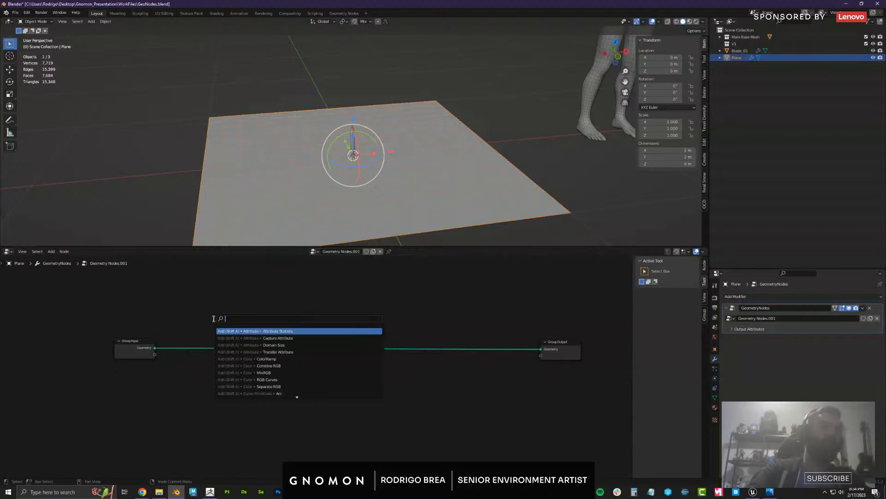
text(mesh d)
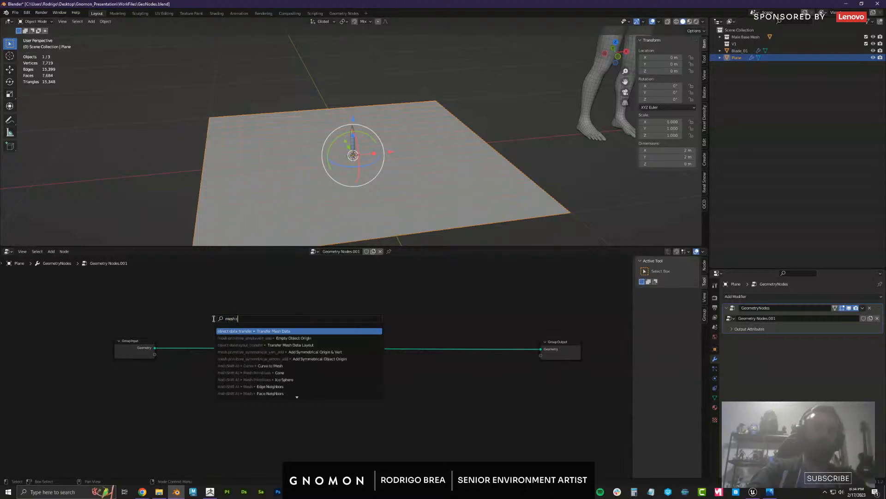
text(n po)
key(BackSpace)
key(BackSpace)
key(BackSpace)
key(BackSpace)
key(BackSpace)
key(BackSpace)
key(BackSpace)
key(BackSpace)
key(BackSpace)
key(BackSpace)
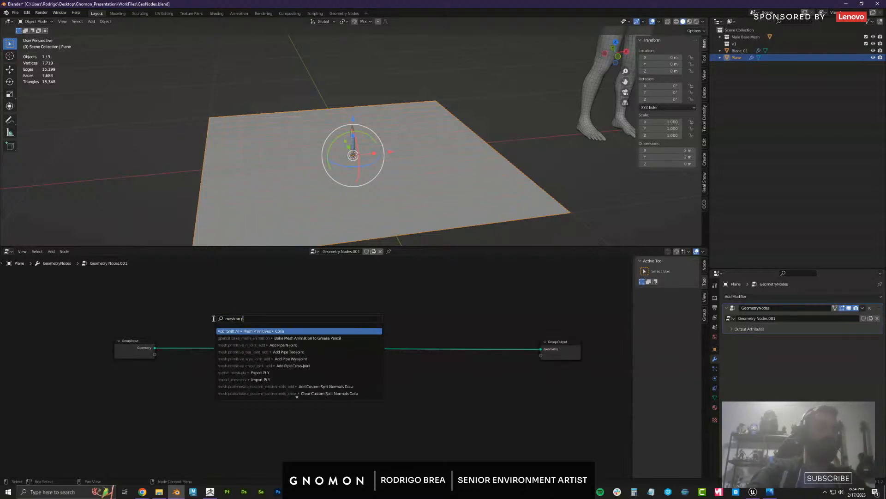
text(point)
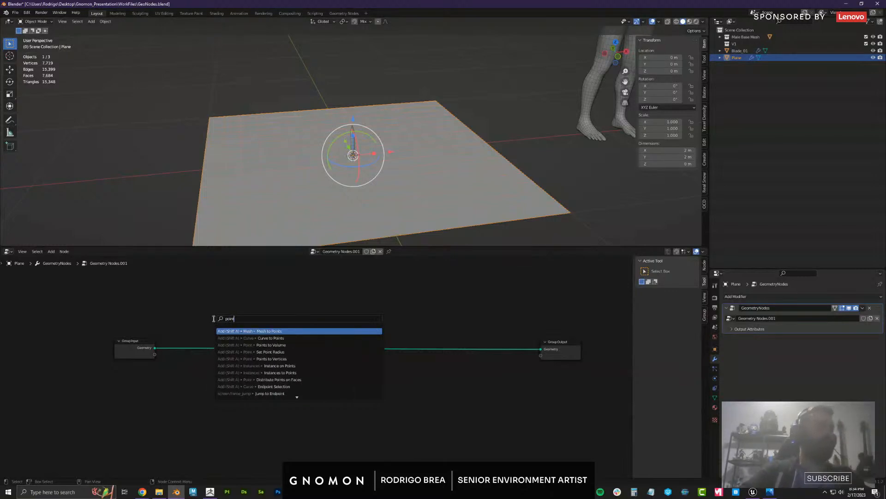
key(Return)
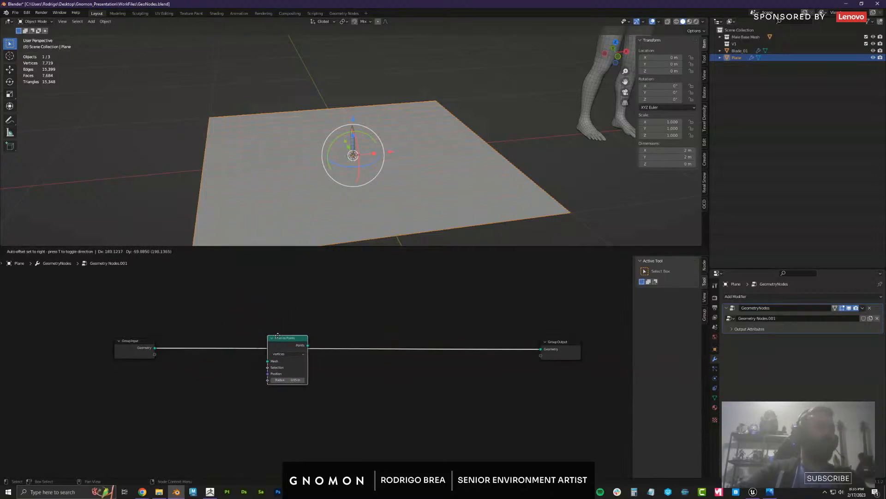
click(247, 330)
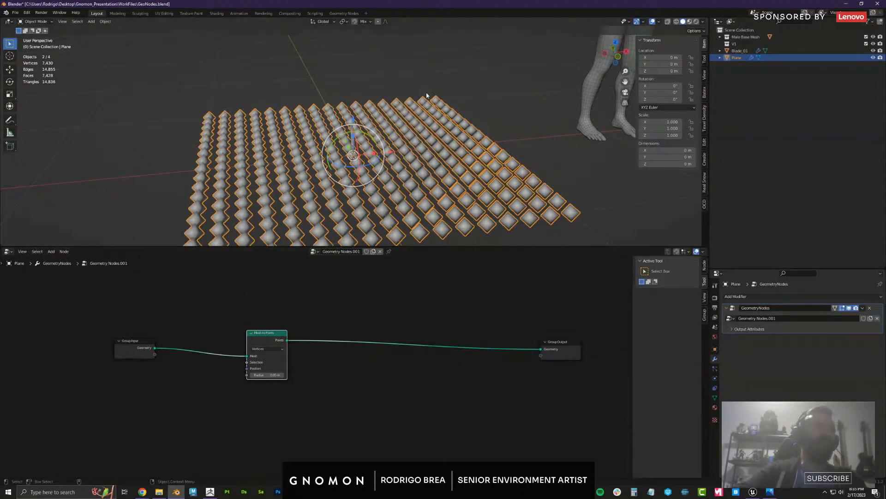
Inspect the generated points and move the Mesh to Points node slightly closer to Group Input
mouse_move(520, 139)
middle_down()
mouse_move(535, 125)
mouse_move(512, 138)
middle_up()
middle_drag(260, 334, 294, 304)
scroll(345, 288, up, 1)
middle_drag(345, 288, 283, 287)
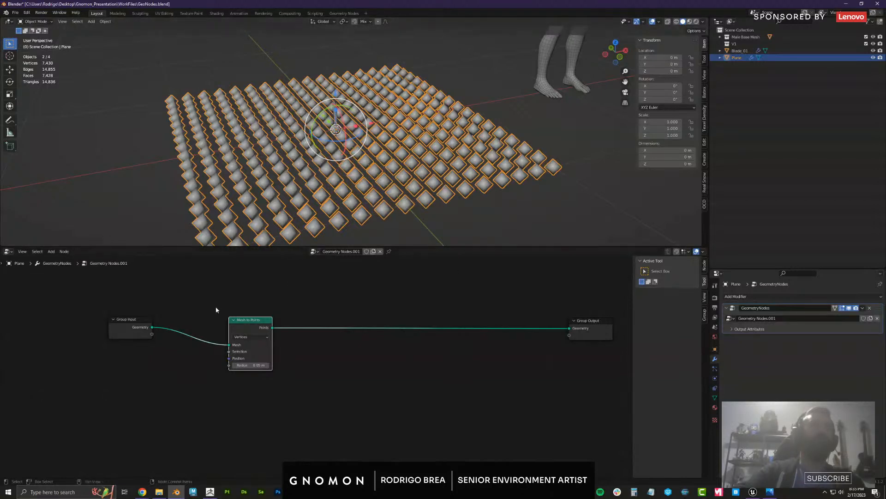
click(162, 375)
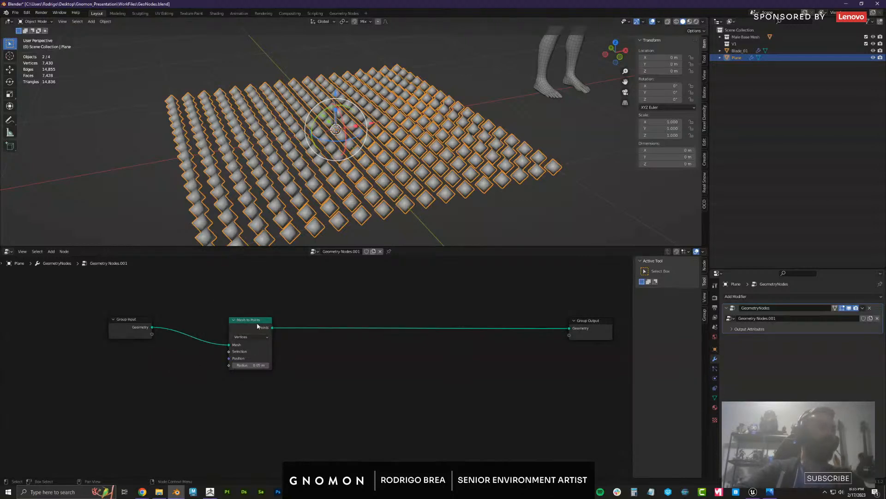
drag(259, 323, 251, 323)
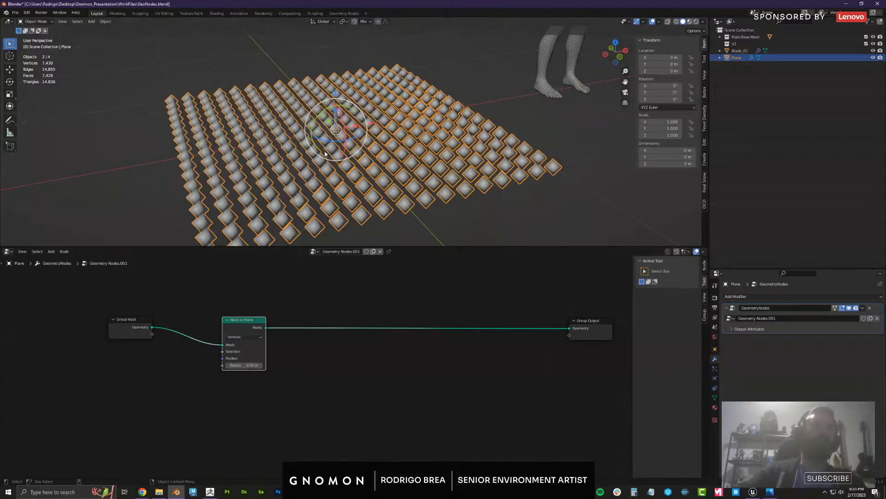
Add a Random Value node below Group Input and set its data type to Boolean
key(F3)
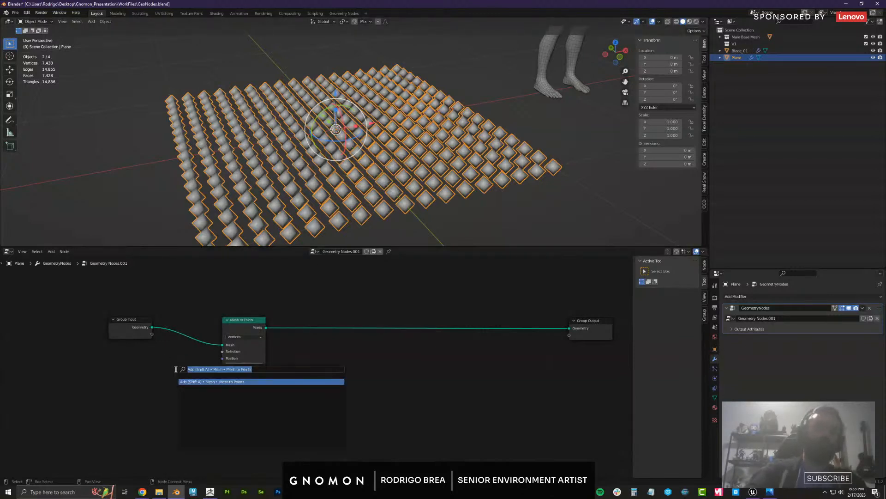
text(rando)
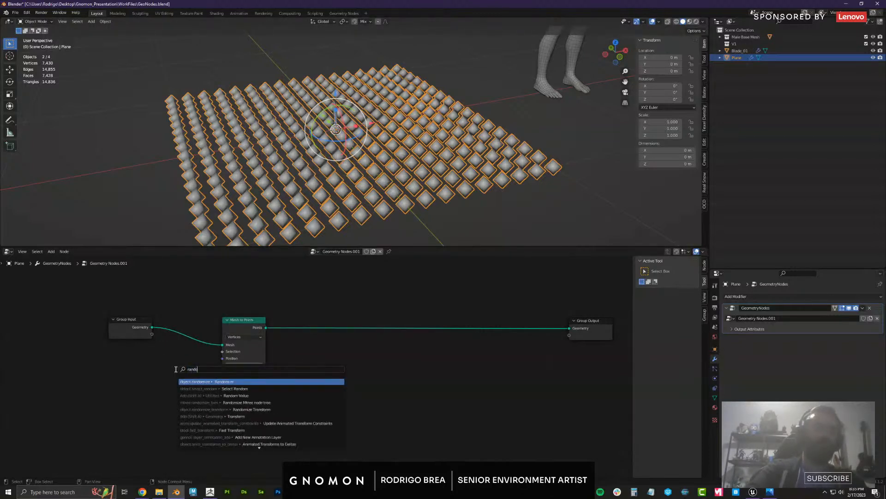
text(m value)
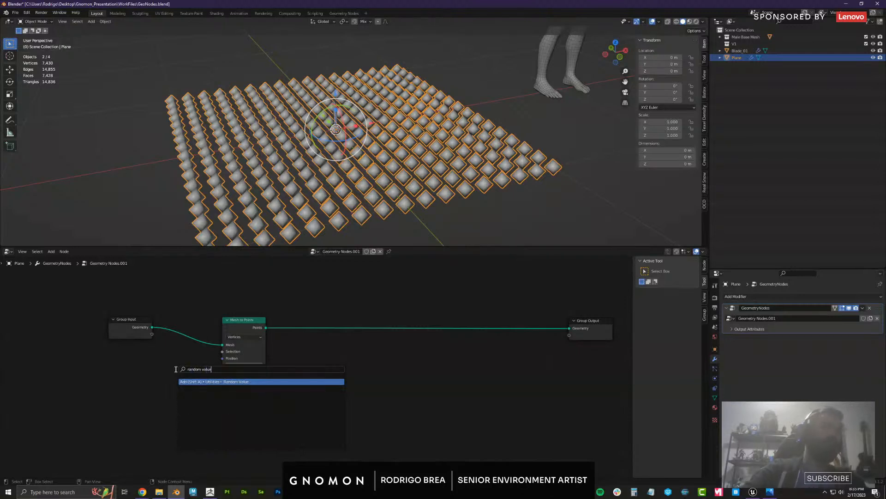
key(Return)
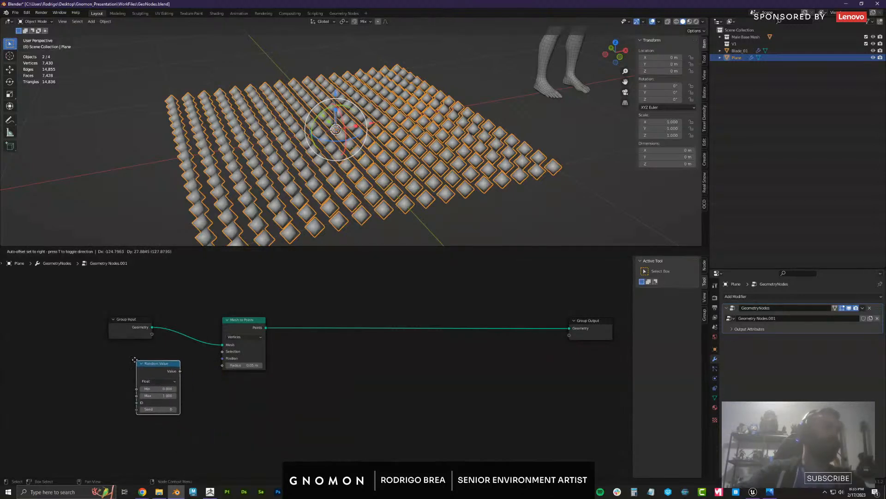
click(132, 359)
click(170, 381)
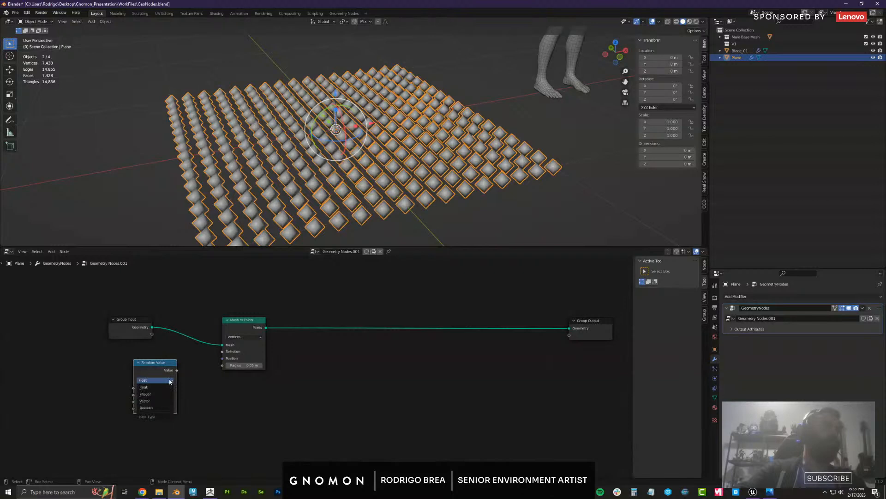
click(150, 407)
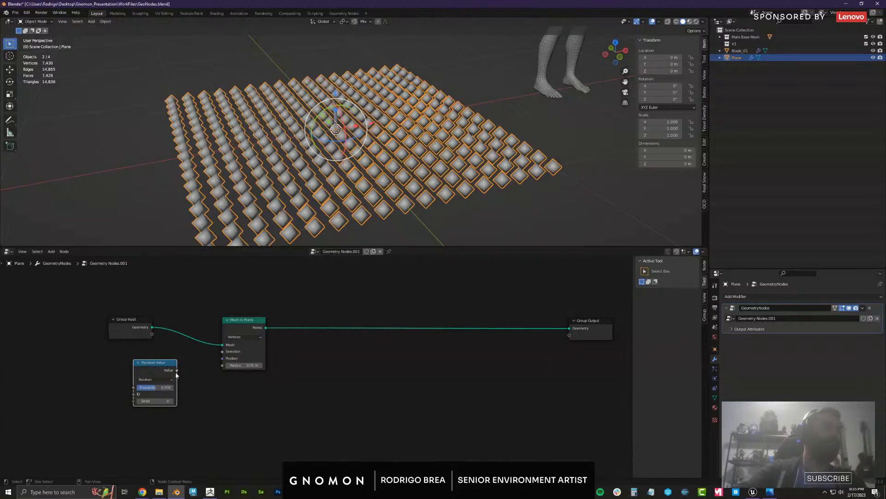
Connect the Random Value node's output to the Selection input of Mesh to Points
drag(177, 370, 206, 365)
drag(221, 355, 222, 353)
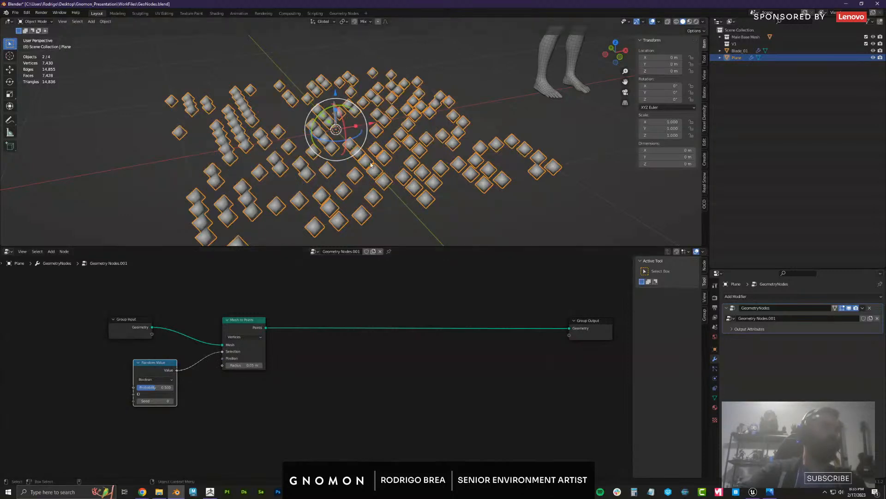
mouse_move(503, 181)
middle_down()
mouse_move(518, 179)
mouse_move(481, 169)
mouse_move(491, 172)
middle_up()
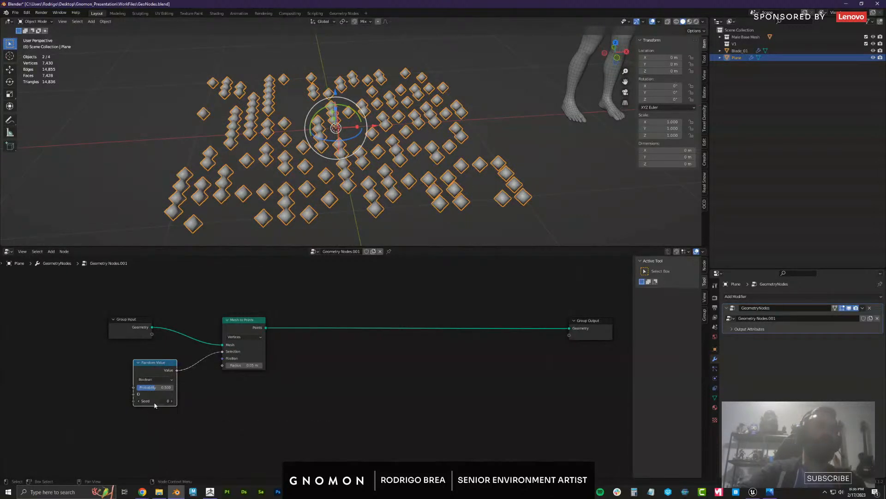
Change the Random Value node's seed and lower its probability to about 0.24 to thin out the points
drag(155, 402, 148, 391)
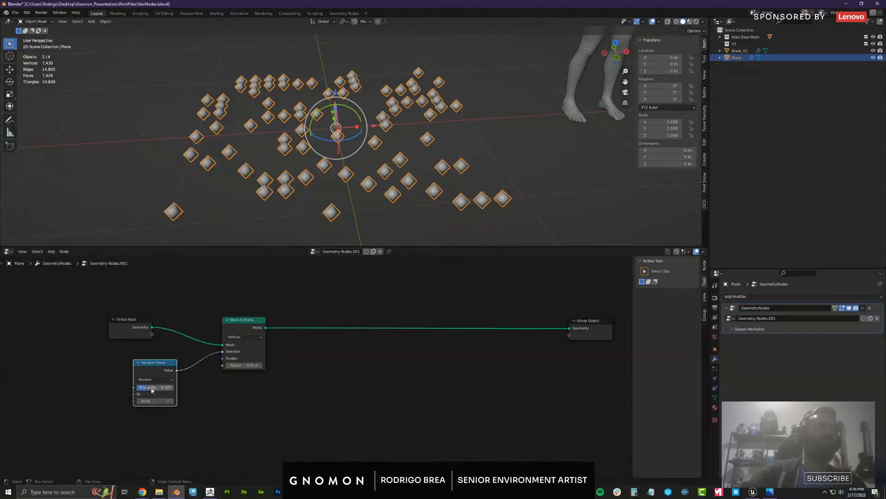
mouse_move(152, 390)
mouse_down()
mouse_move(155, 405)
mouse_move(145, 404)
mouse_up()
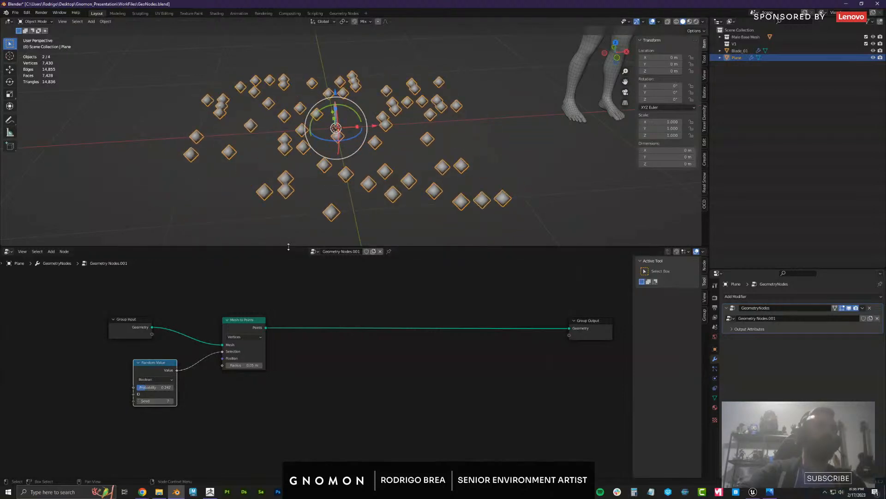
middle_drag(267, 201, 286, 213)
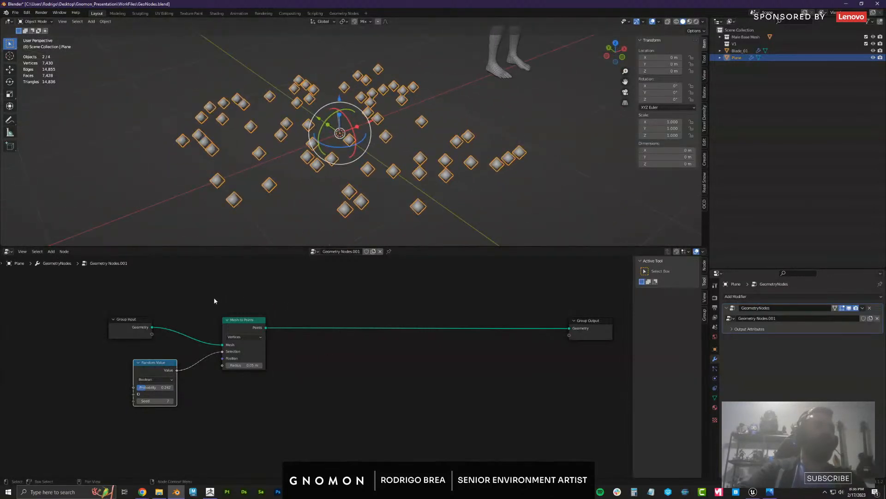
Shift the nodes feeding Mesh to Points away from Group Output and insert an Instance on Points node between Mesh to Points and Group Output
drag(144, 321, 277, 409)
drag(238, 321, 178, 322)
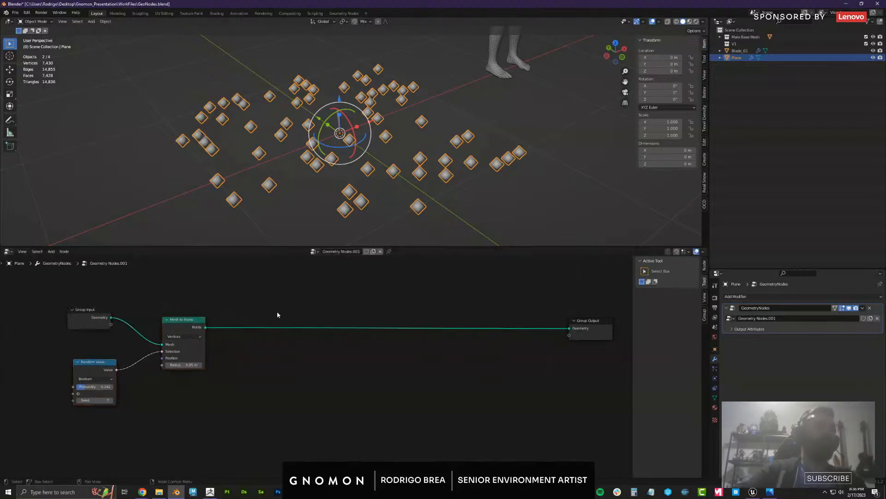
key(F3)
text(inst)
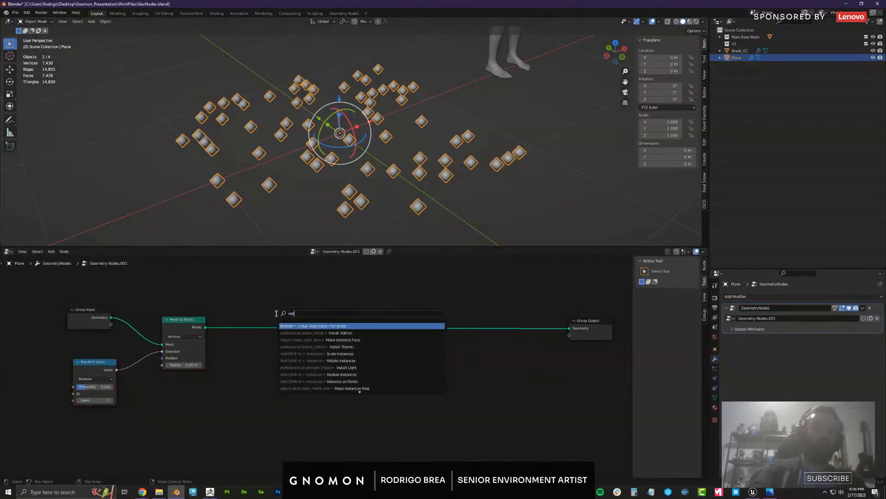
text(ance)
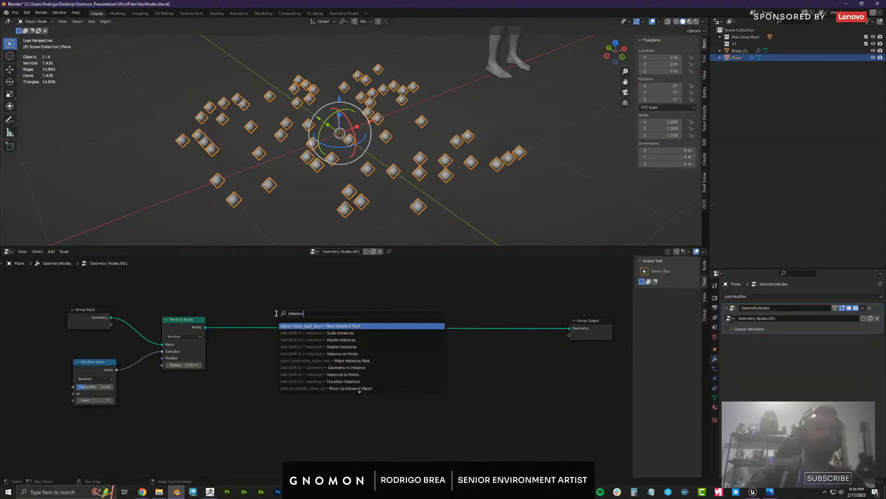
text( on)
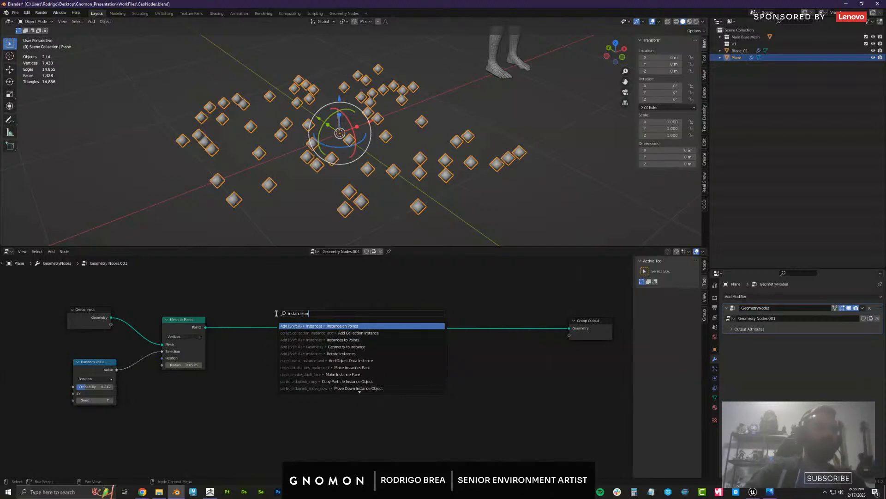
key(Return)
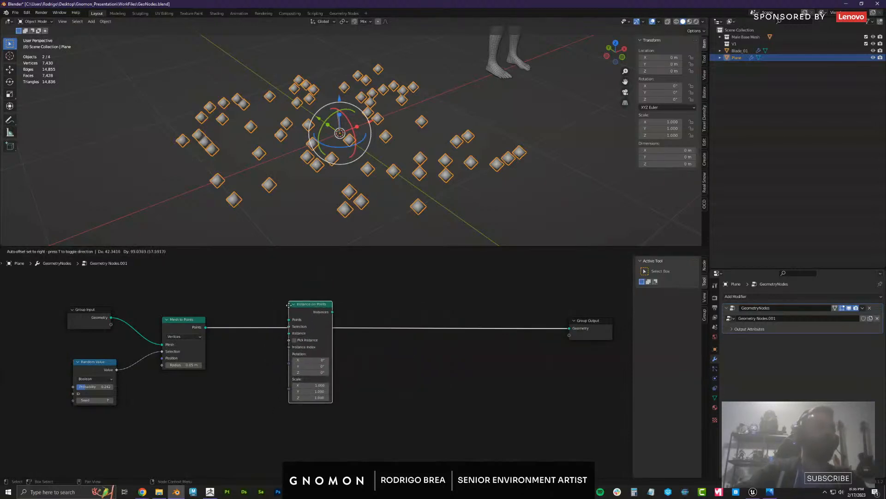
click(289, 313)
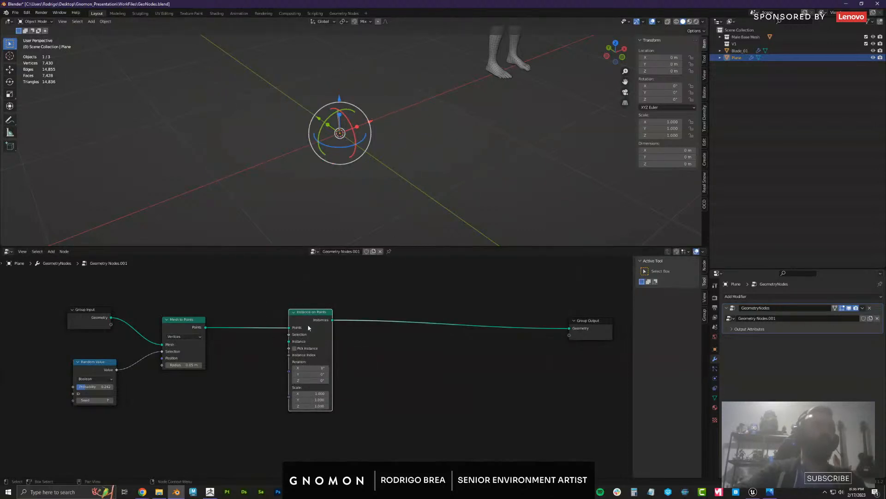
drag(314, 315, 306, 315)
click(216, 403)
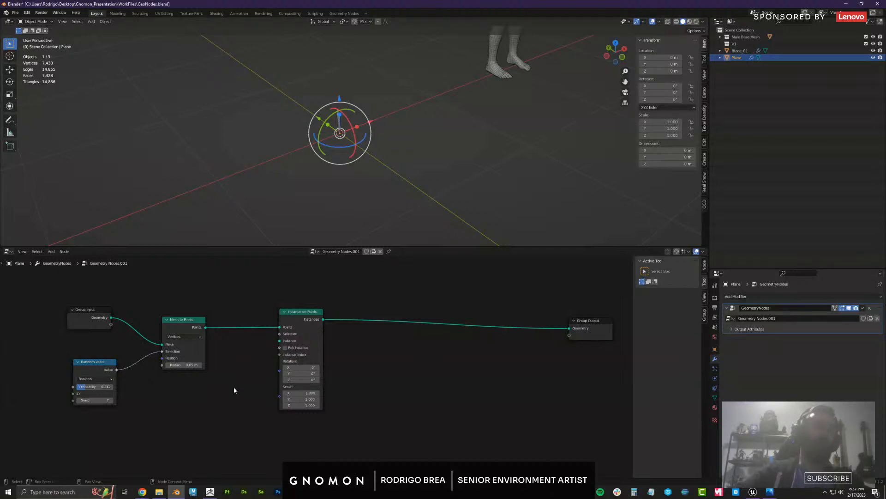
Add an Object Info node beside Instance on Points and connect its Geometry output to the Instance input
key(F3)
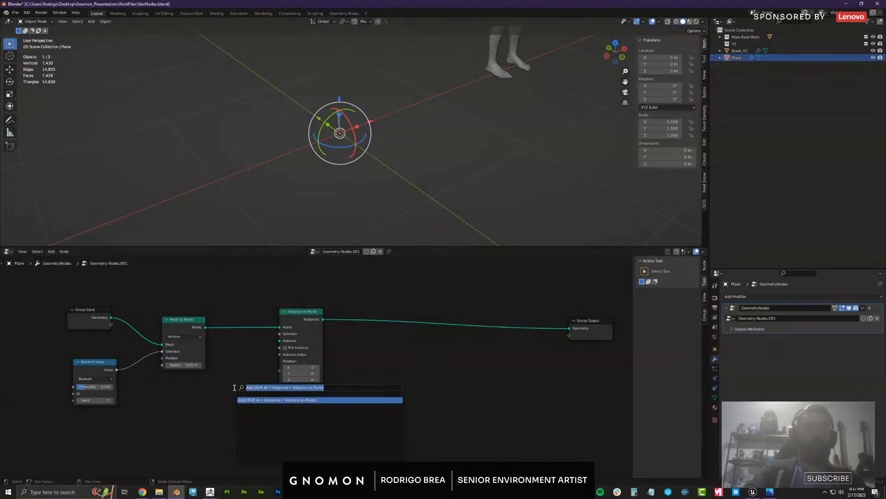
text(object)
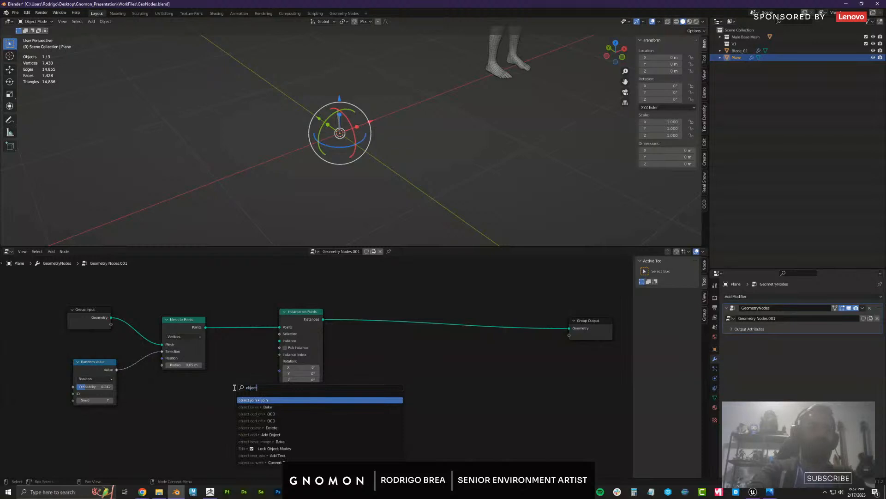
text( info)
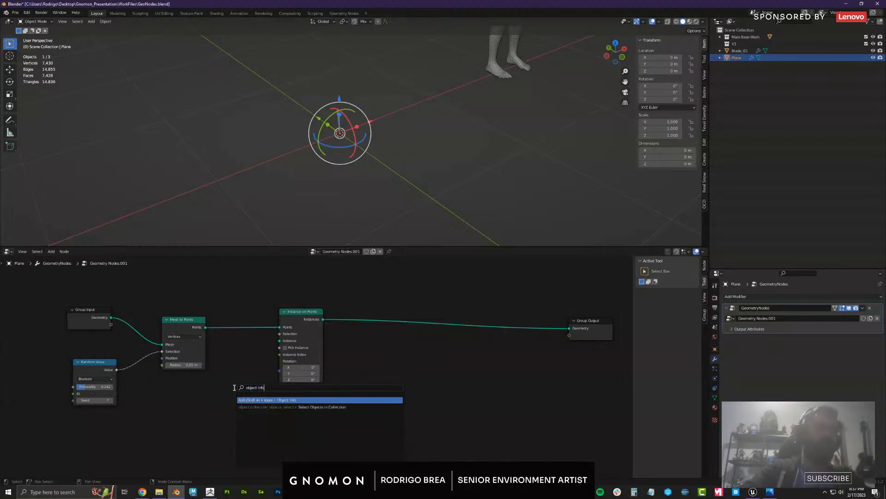
key(Return)
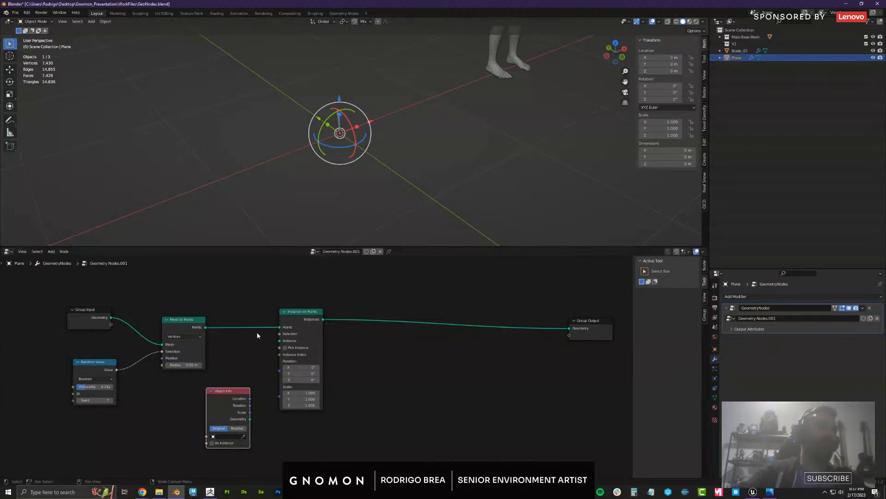
drag(303, 312, 310, 305)
drag(244, 399, 284, 331)
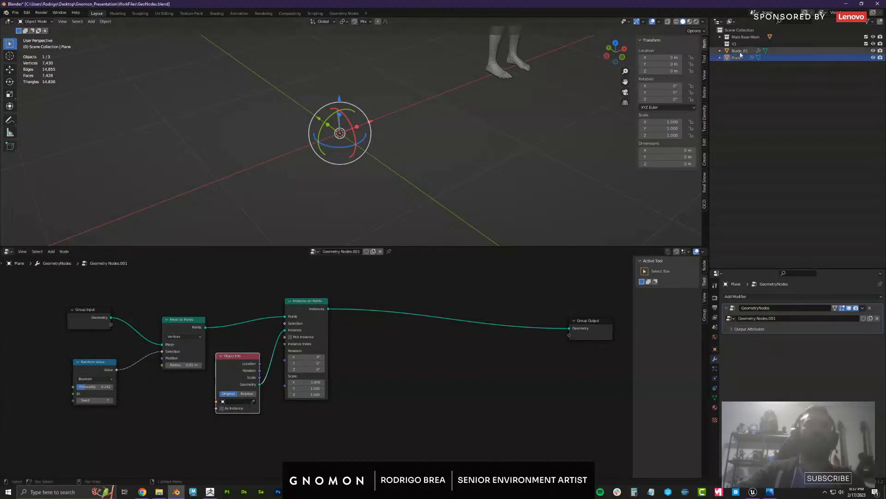
Assign Blade_01 as the source object of the Object Info node so it gets instanced on the plane's points
click(253, 401)
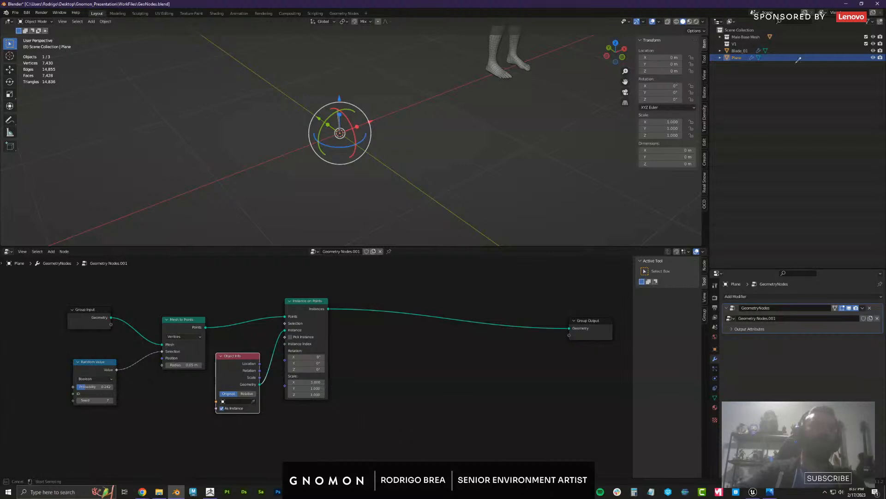
click(739, 51)
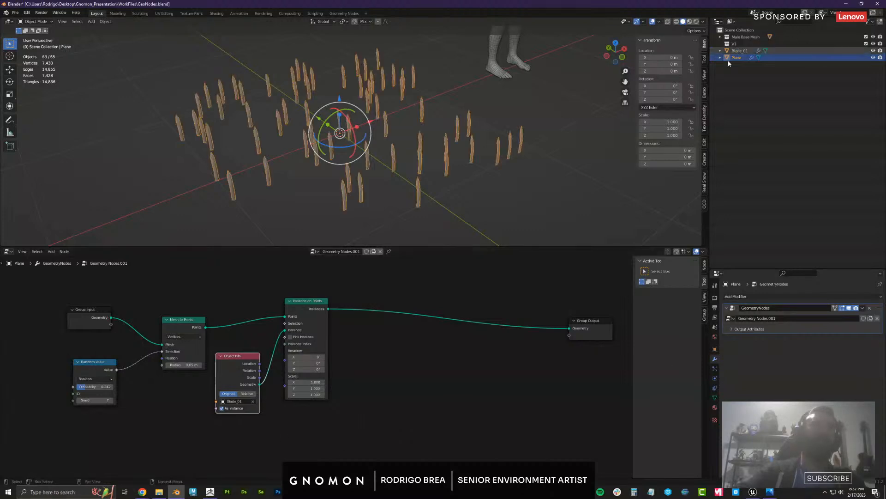
middle_drag(520, 199, 498, 196)
middle_drag(481, 278, 449, 275)
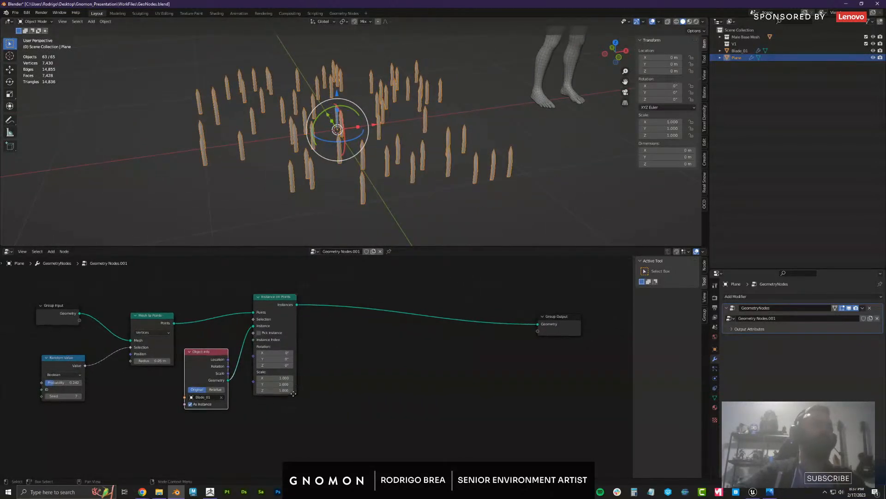
Duplicate the Object Info and Instance on Points nodes and place the copies below the originals
scroll(306, 367, down, 2)
scroll(312, 377, down, 1)
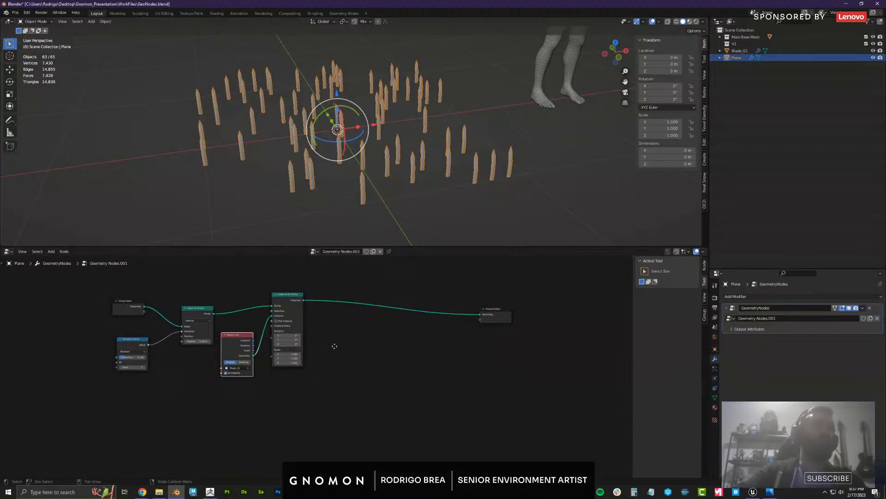
middle_drag(263, 313, 267, 288)
drag(267, 287, 353, 355)
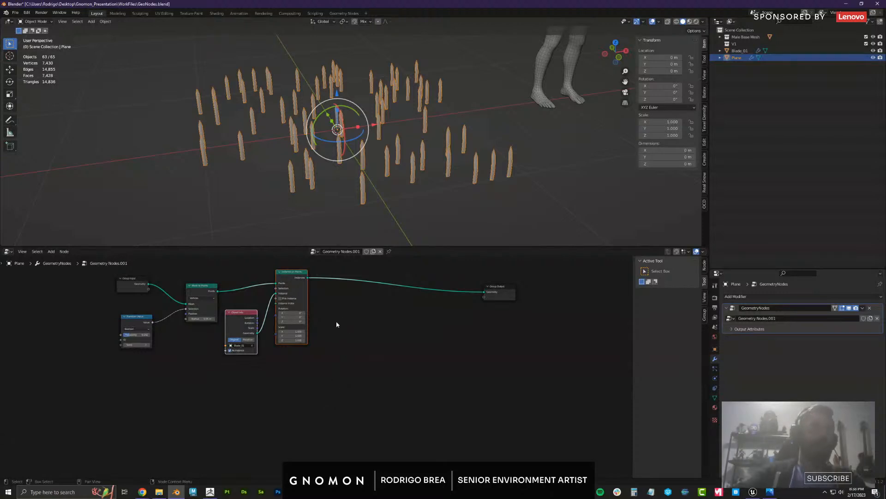
drag(339, 395, 239, 298)
key(shift+d)
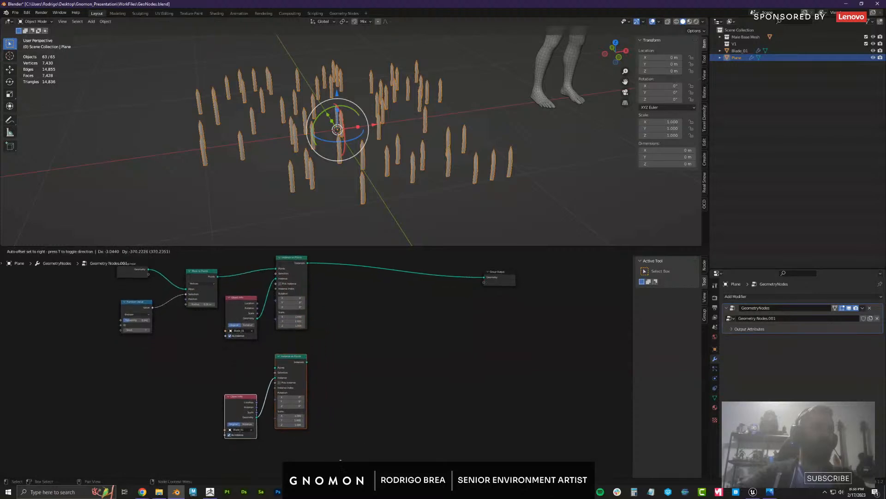
click(339, 445)
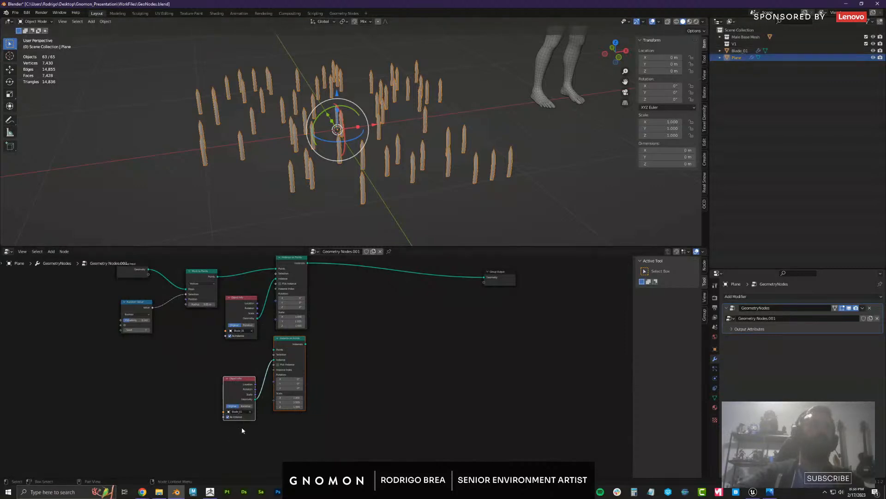
click(336, 389)
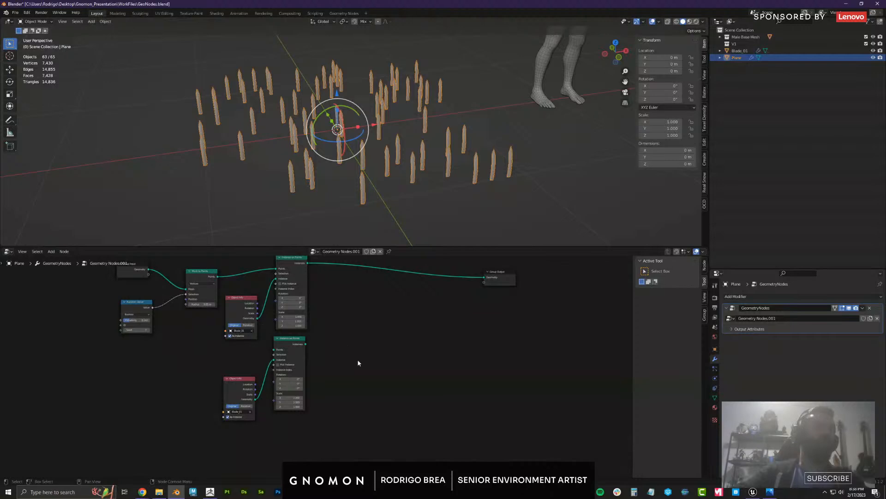
Add a Join Geometry node and connect the Instances outputs of both Instance on Points nodes to it
key(F3)
text(join)
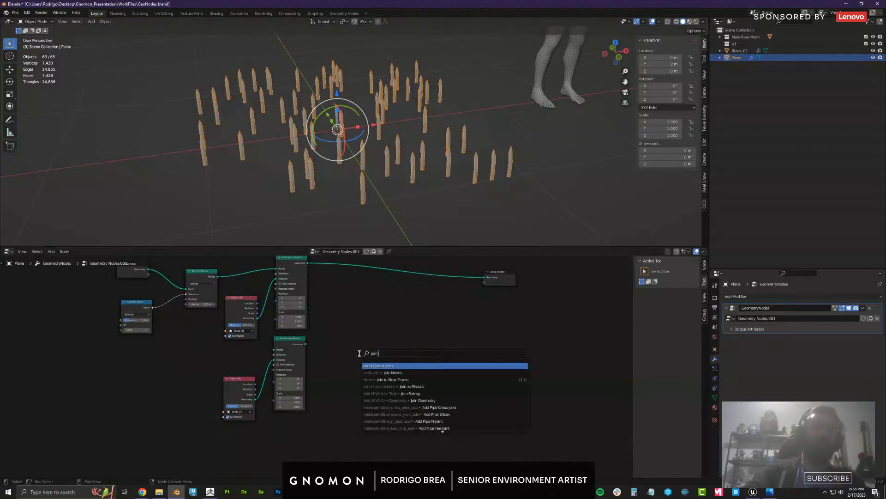
text( geo)
key(Return)
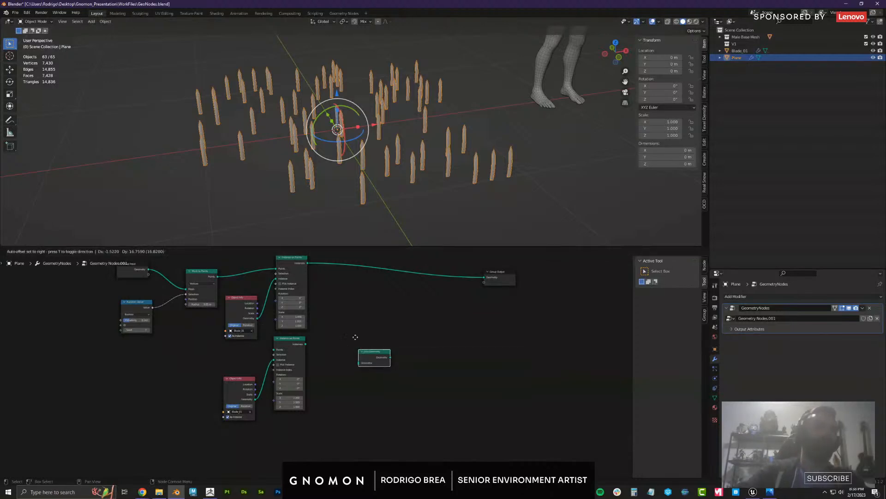
click(351, 319)
drag(308, 263, 441, 283)
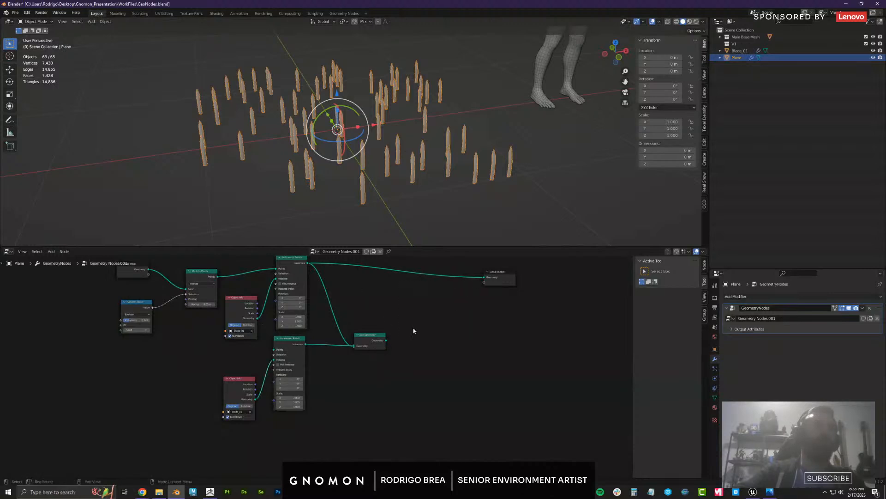
Delete the Join Geometry node and the duplicated Object Info and Instance on Points nodes
drag(405, 327, 330, 406)
drag(436, 435, 208, 348)
key(x)
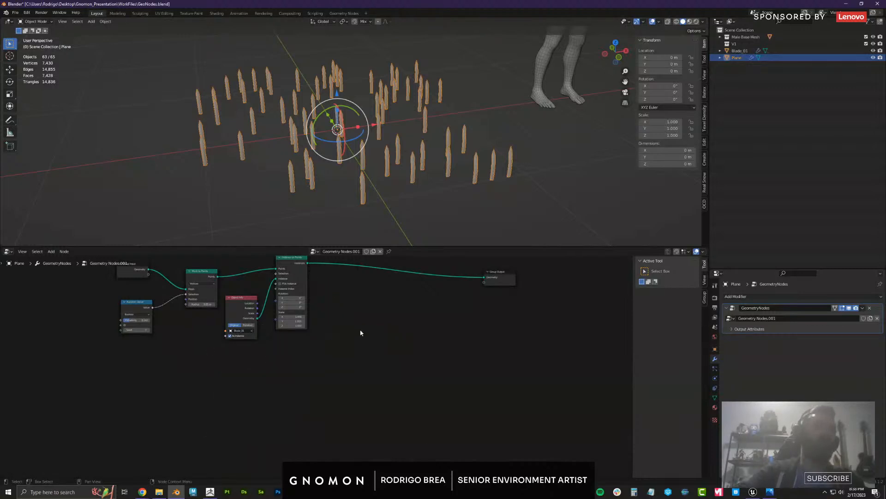
right_click(381, 303)
click(367, 280)
Insert a Rotate Instances node on the link between Instance on Points and Group Output
middle_drag(354, 292, 354, 331)
scroll(333, 342, up, 4)
scroll(316, 338, down, 1)
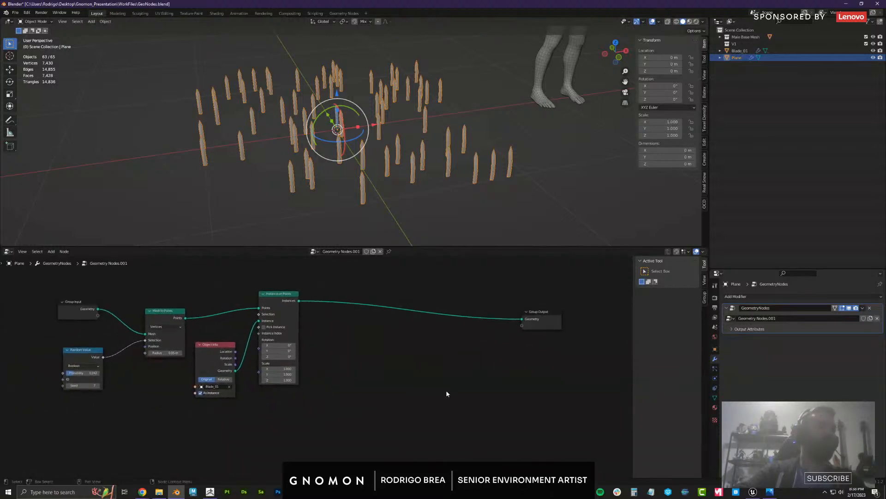
key(F3)
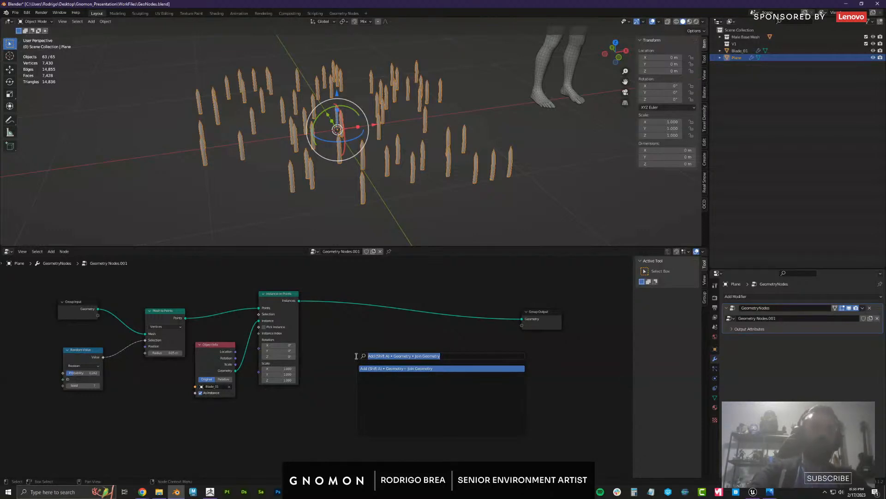
text(rota)
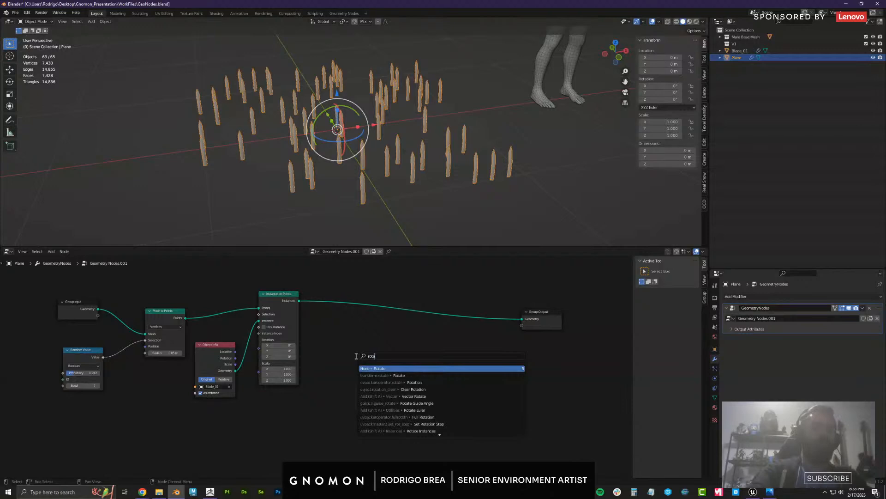
text(te inst)
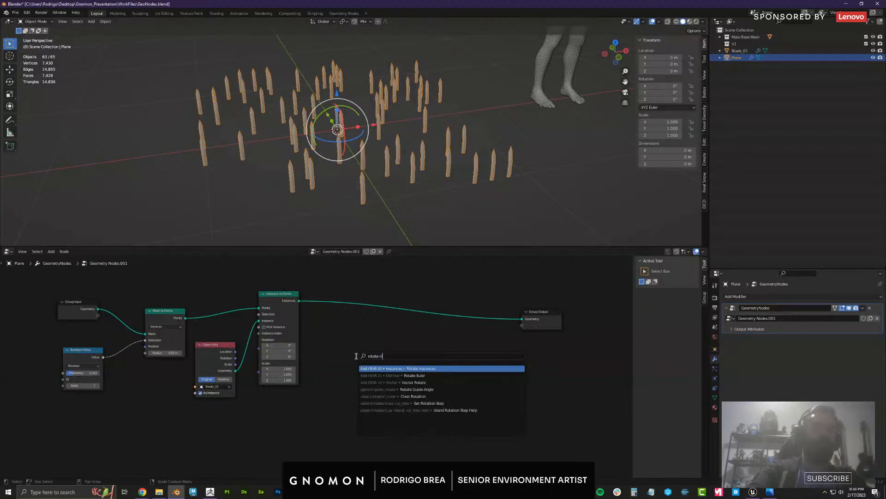
key(Return)
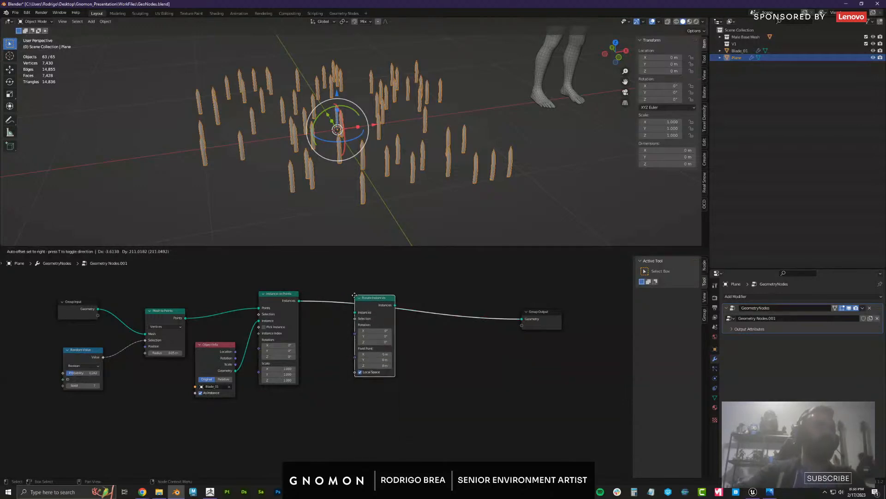
click(356, 298)
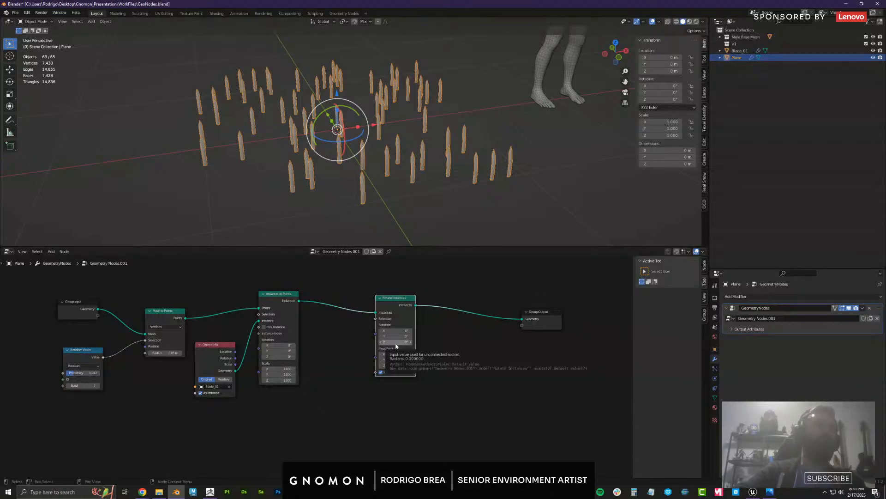
Test a Z rotation of about 30° on the Rotate Instances node and reset it to 0
drag(401, 342, 506, 345)
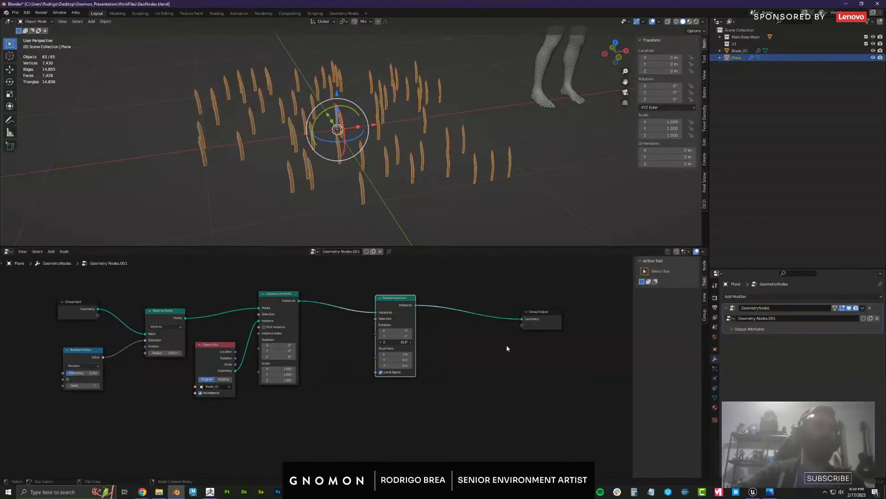
double_click(396, 342)
text(0)
key(Return)
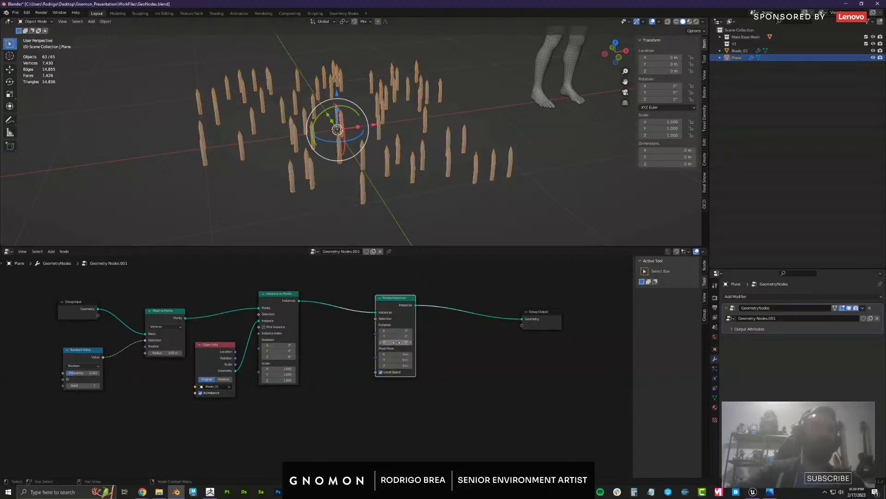
click(347, 378)
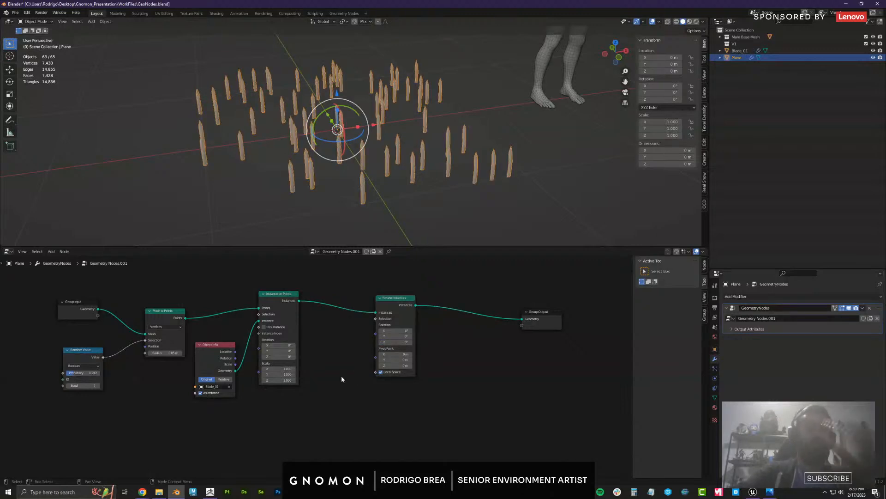
Add a Random Value node to the node tree below the main node chain
key(F3)
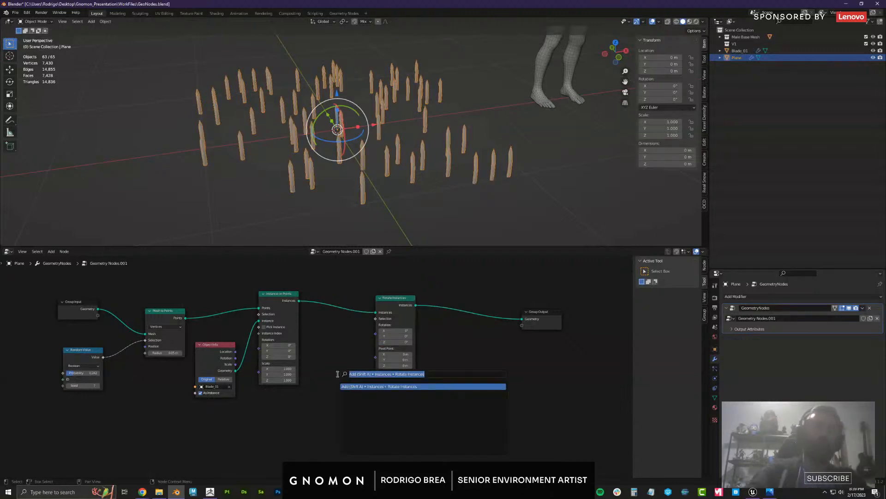
text(random)
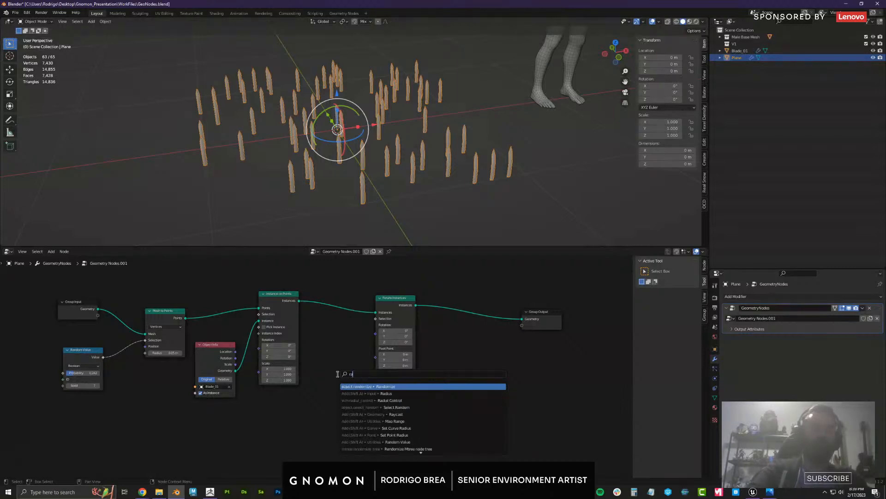
key(Down)
key(Down)
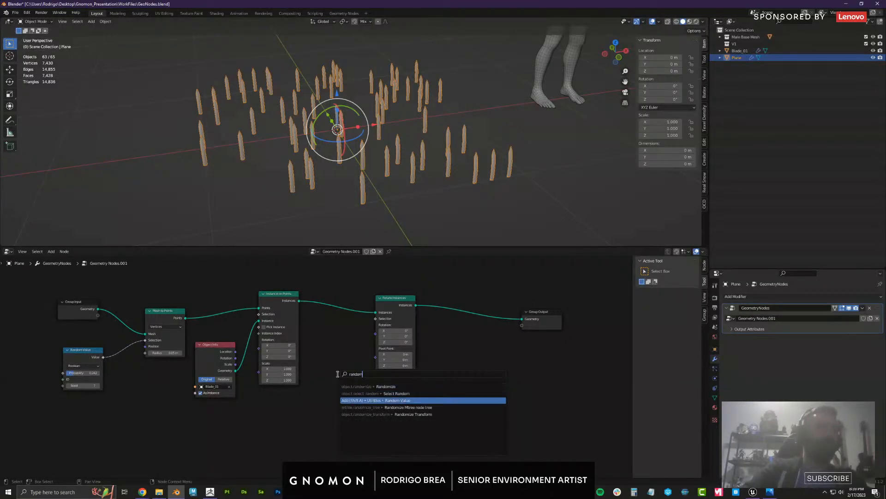
key(Return)
click(451, 423)
right_click(457, 390)
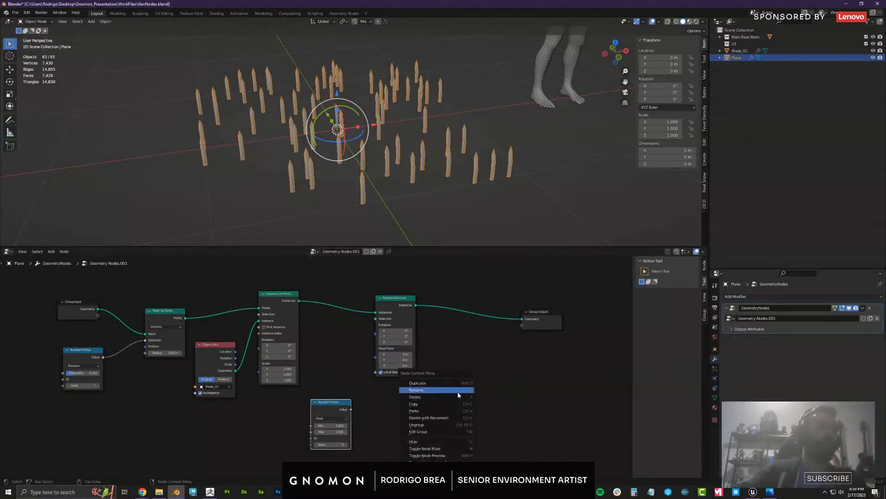
Move Rotate Instances closer to Group Output and place the Random Value node in the gap after Instance on Points
drag(406, 299, 451, 314)
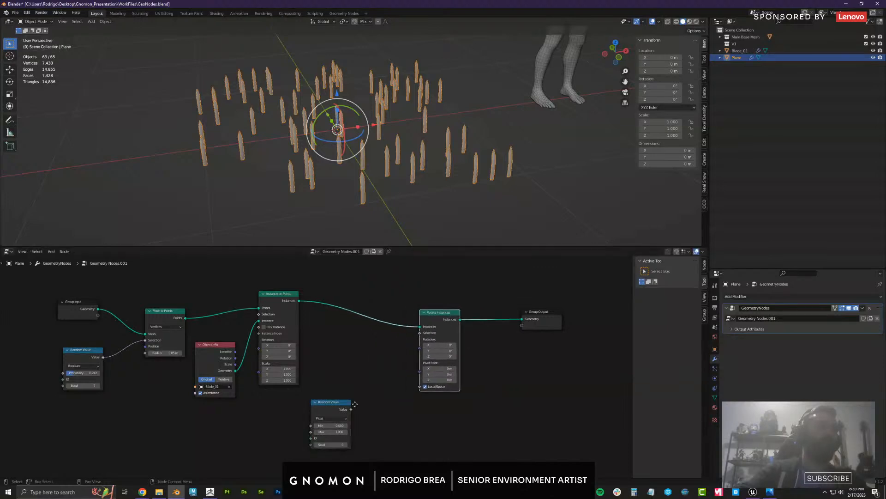
middle_drag(354, 402, 379, 343)
drag(365, 341, 380, 294)
middle_drag(392, 305, 389, 325)
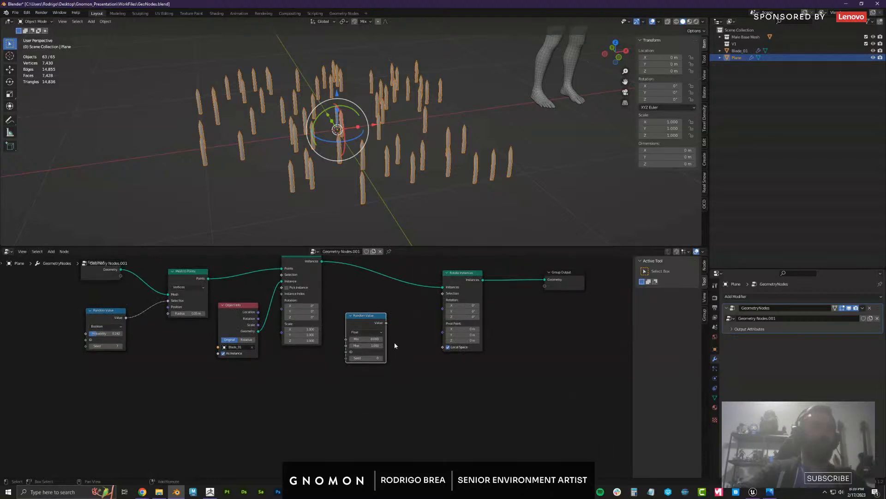
Duplicate the float Random Value node twice and stack the copies beneath it
key(shift+d)
click(394, 392)
key(shift+d)
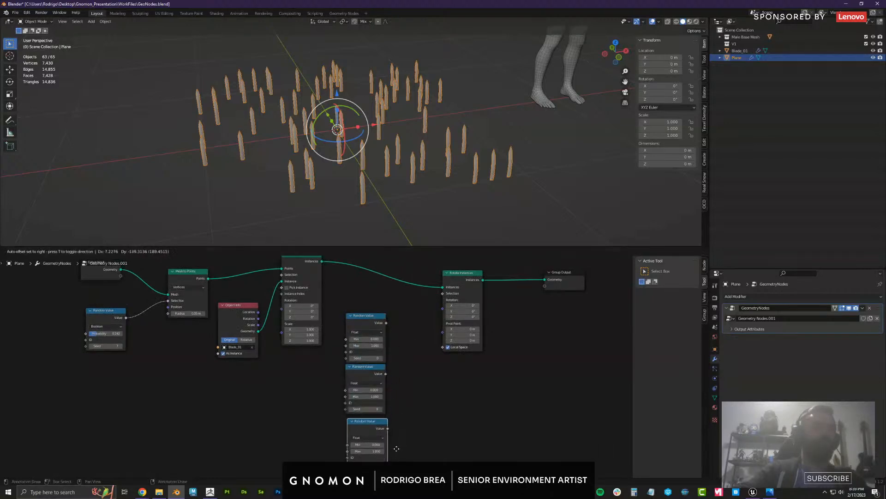
click(393, 447)
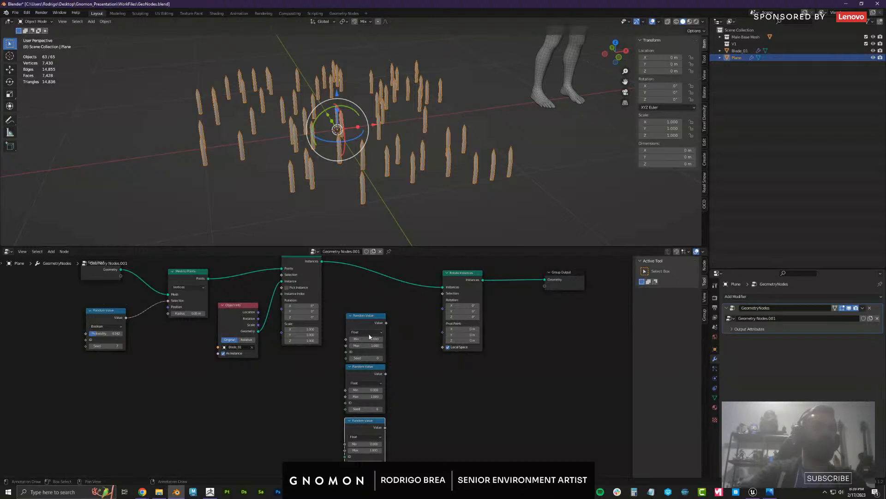
click(417, 381)
Add a Combine XYZ node beside the three stacked Random Value nodes
key(F3)
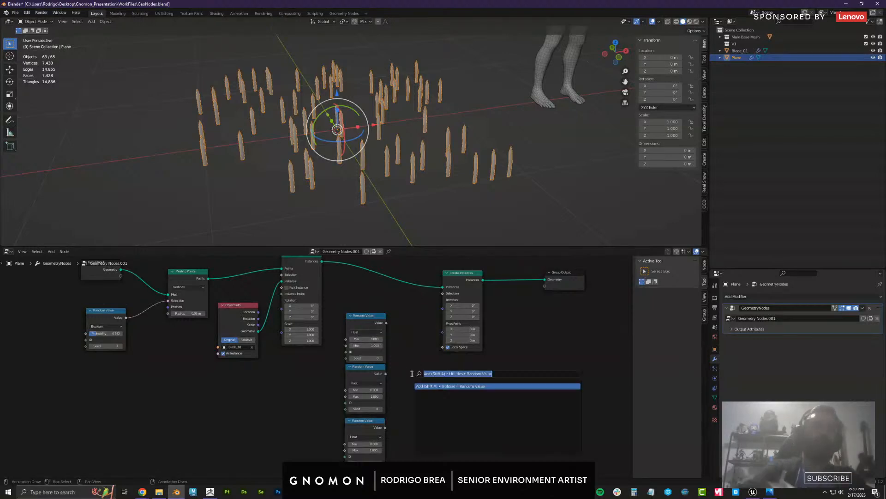
text(combine)
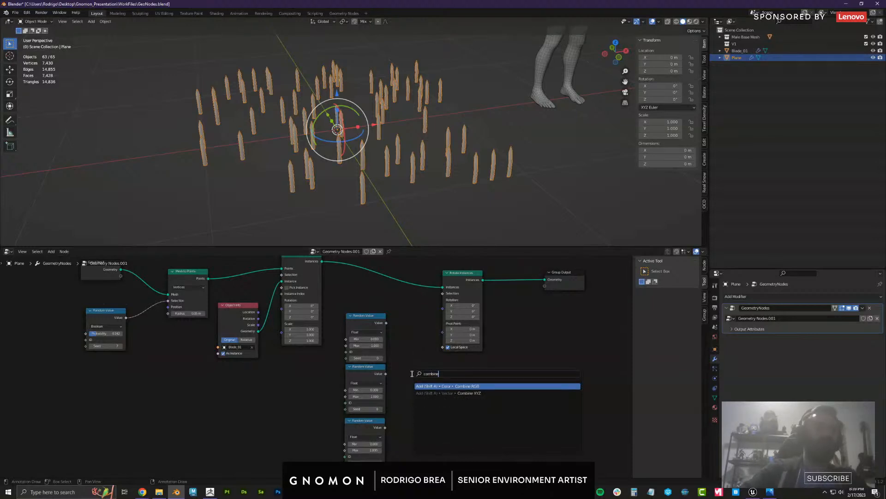
key(Down)
key(Return)
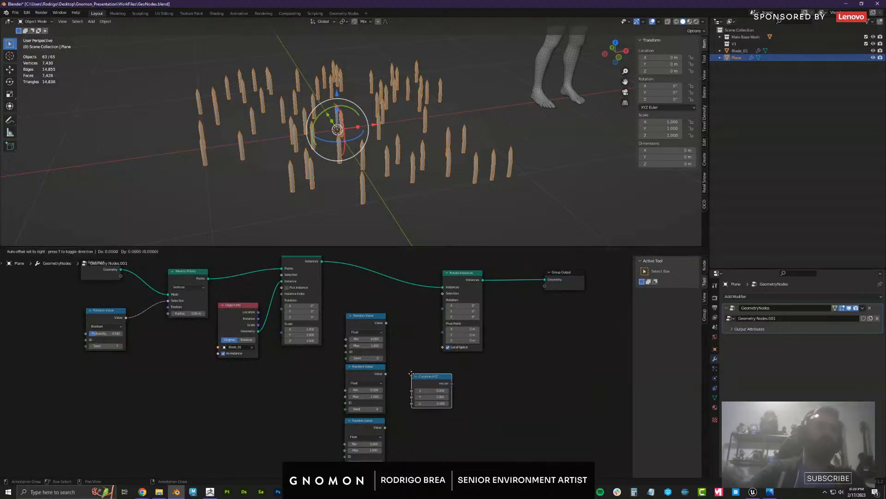
click(404, 374)
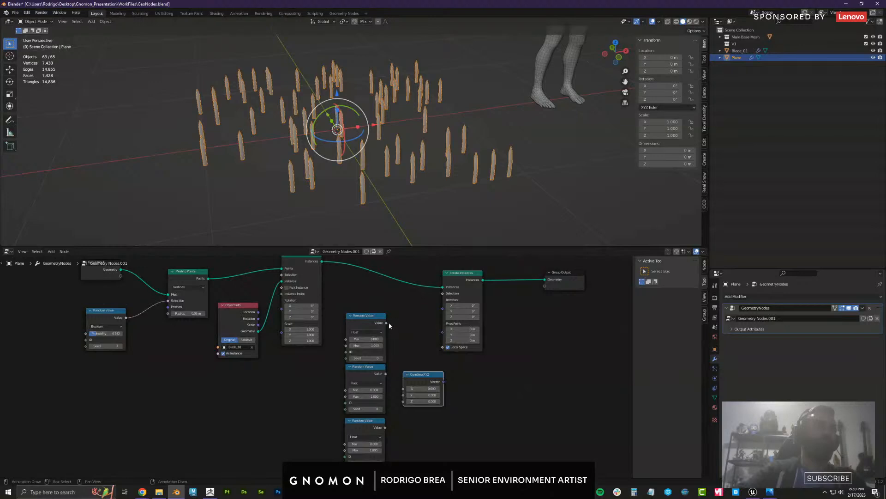
Connect the three Random Value outputs to Combine XYZ's X, Y and Z, and its Vector to the Rotation of Rotate Instances
drag(386, 323, 386, 429)
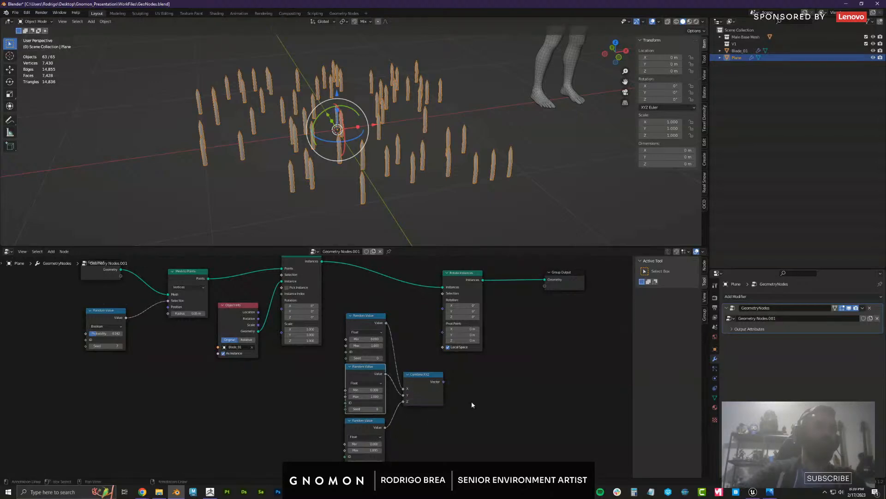
middle_drag(455, 386, 416, 393)
drag(423, 283, 444, 284)
drag(410, 391, 430, 318)
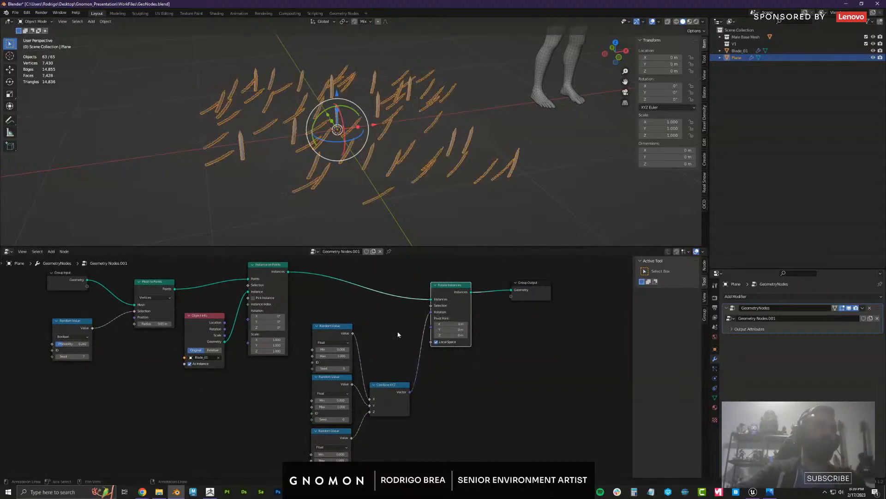
Set the Max of the X and Y rotation Random Value nodes to 0.1 each
middle_drag(371, 340, 395, 317)
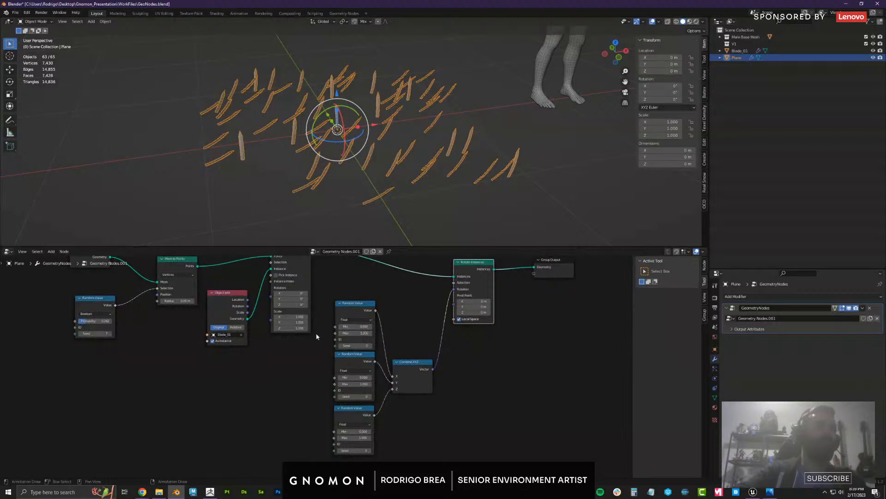
click(364, 333)
text(.1)
key(Return)
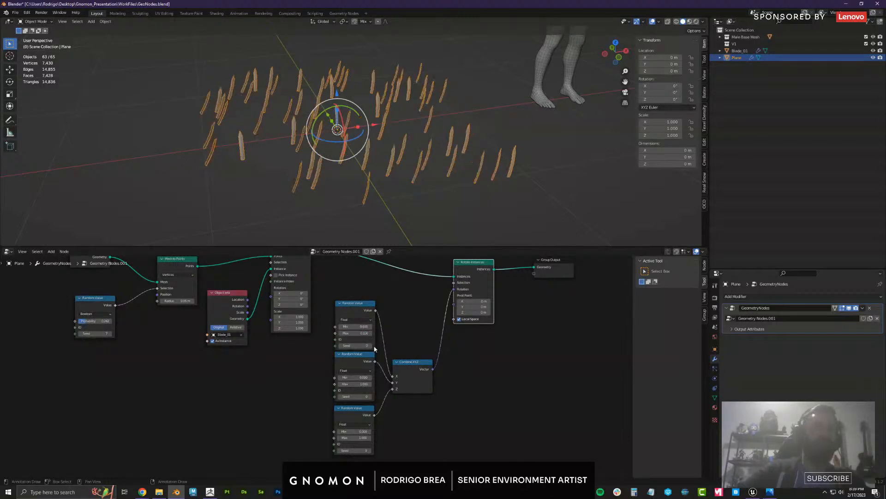
click(365, 383)
text(.1)
key(Return)
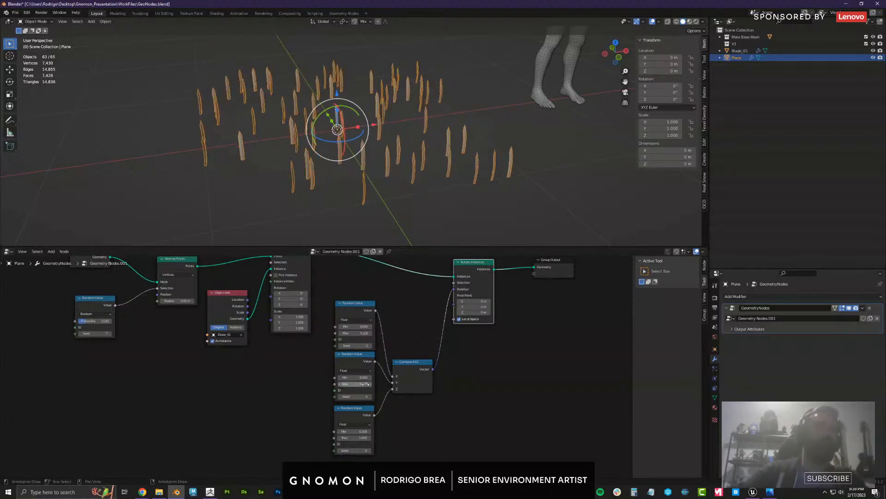
Set the Max of the Z rotation Random Value node to 360 and check the blades in the viewport
click(364, 438)
text(360)
key(Return)
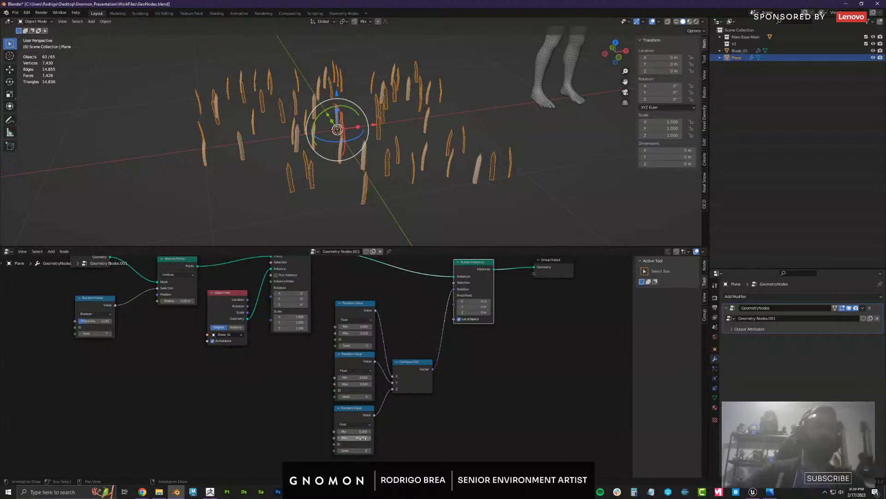
middle_drag(410, 333, 383, 326)
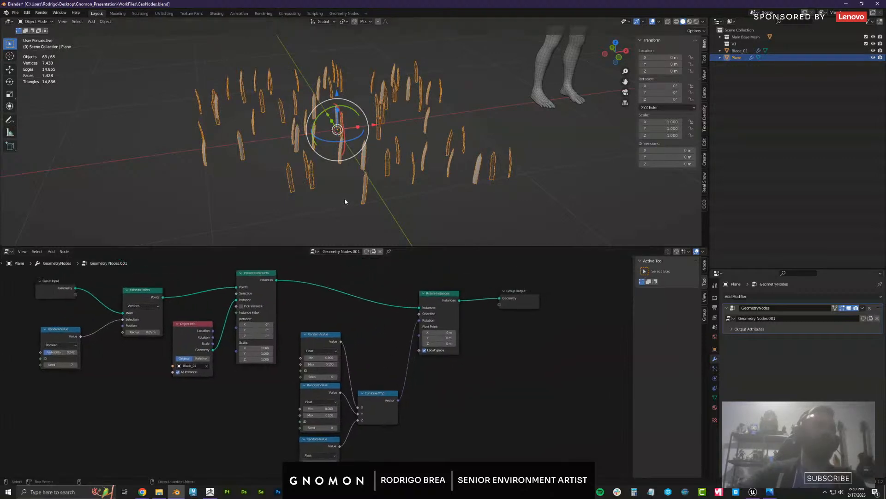
mouse_move(353, 198)
middle_down()
mouse_move(378, 204)
mouse_move(386, 195)
mouse_move(347, 188)
middle_up()
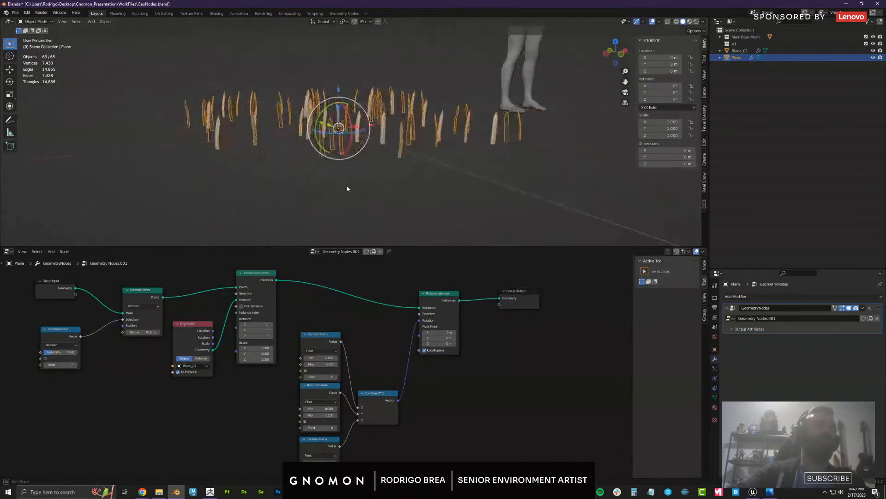
Move Group Output farther from Rotate Instances and tidy the positions of the Random Value stack and Combine XYZ
middle_drag(493, 285, 416, 280)
drag(440, 285, 610, 285)
drag(282, 390, 291, 389)
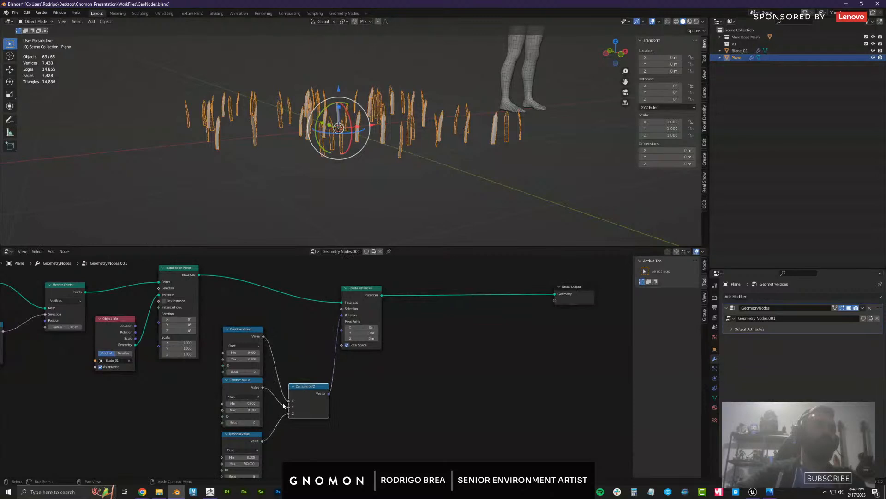
drag(211, 351, 268, 450)
drag(245, 334, 240, 340)
drag(306, 390, 301, 390)
middle_drag(402, 367, 397, 368)
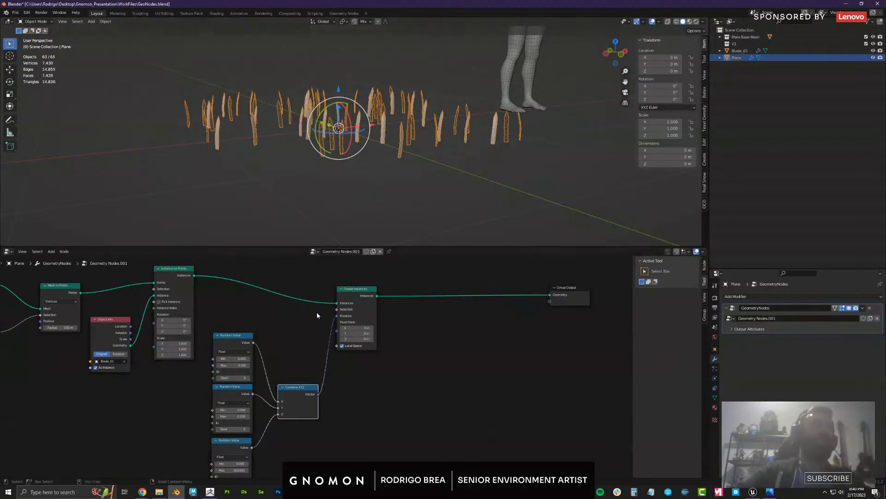
Duplicate the three Random Value nodes with their Combine XYZ and place the copies beyond Rotate Instances
scroll(317, 312, down, 1)
scroll(298, 315, down, 1)
middle_drag(297, 315, 226, 299)
drag(219, 309, 276, 406)
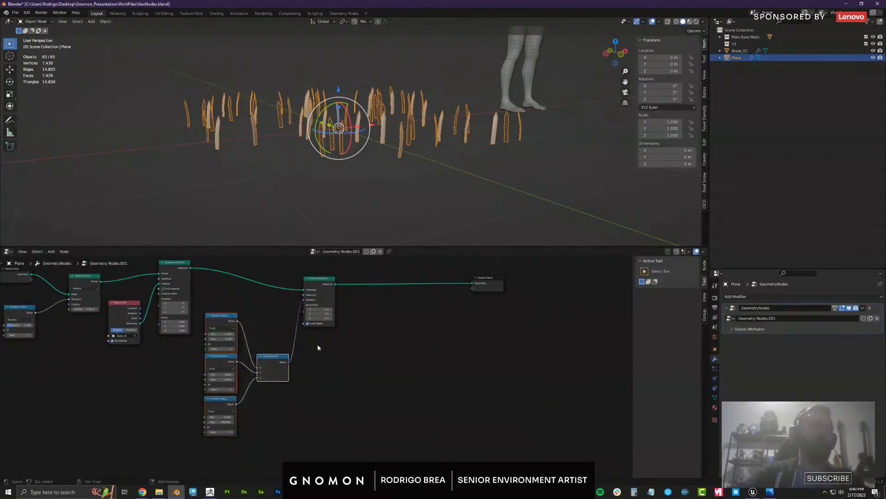
key(shift+d)
click(412, 317)
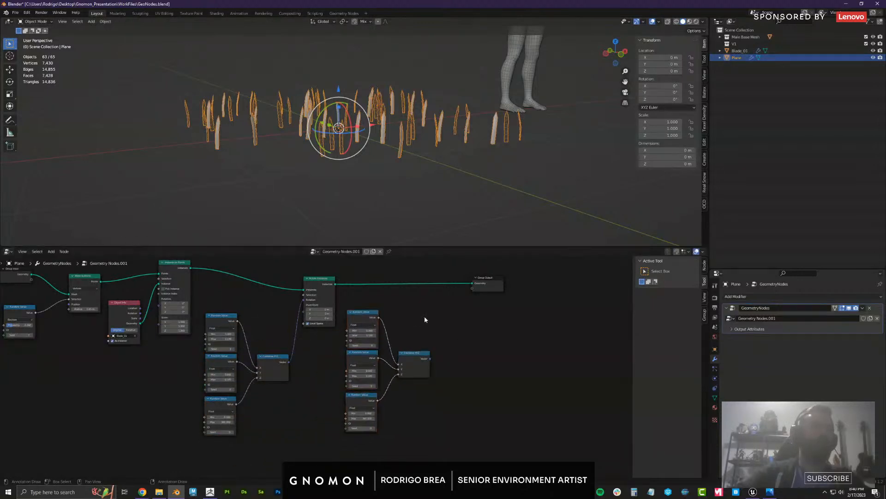
Insert a Scale Instances node between Rotate Instances and Group Output, and connect the duplicated Combine XYZ's Vector to its Scale
middle_drag(425, 316, 358, 343)
scroll(388, 331, up, 2)
drag(462, 296, 520, 298)
key(F3)
text(scale)
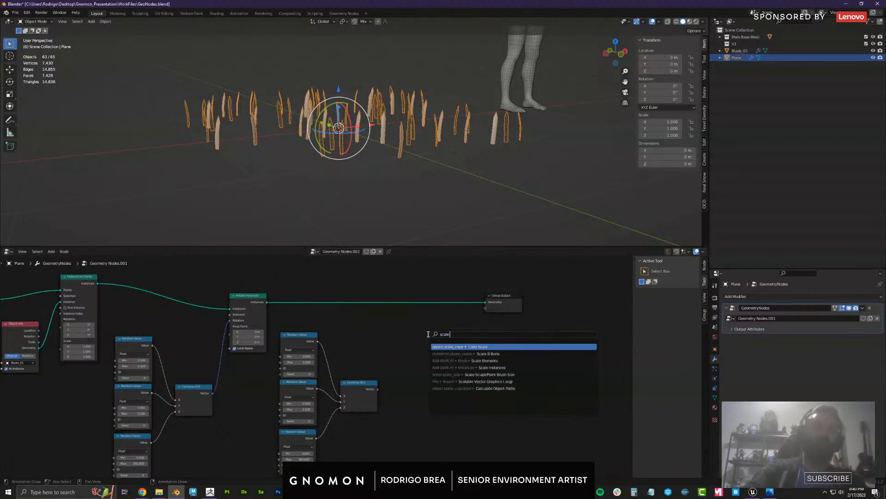
text( instnace)
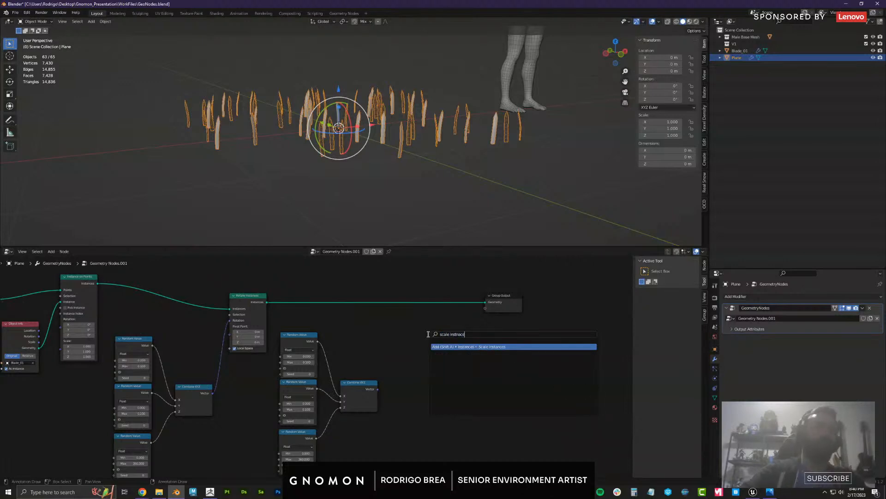
key(Return)
click(414, 292)
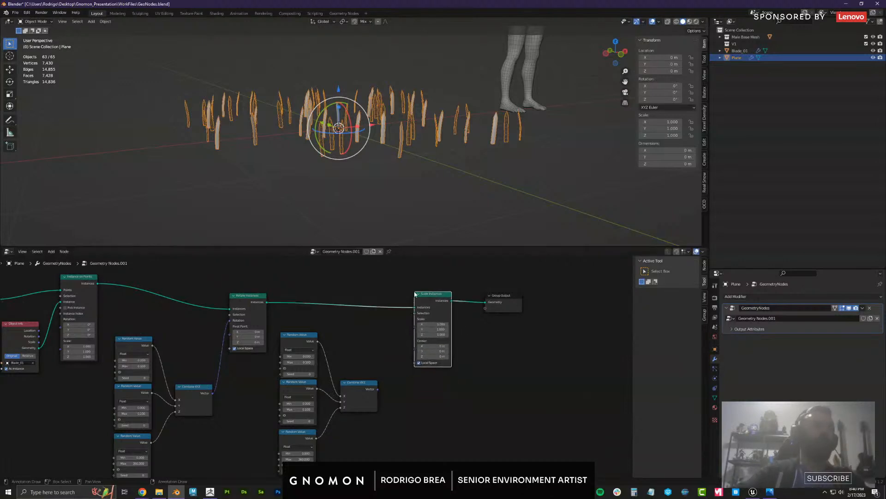
drag(378, 389, 414, 330)
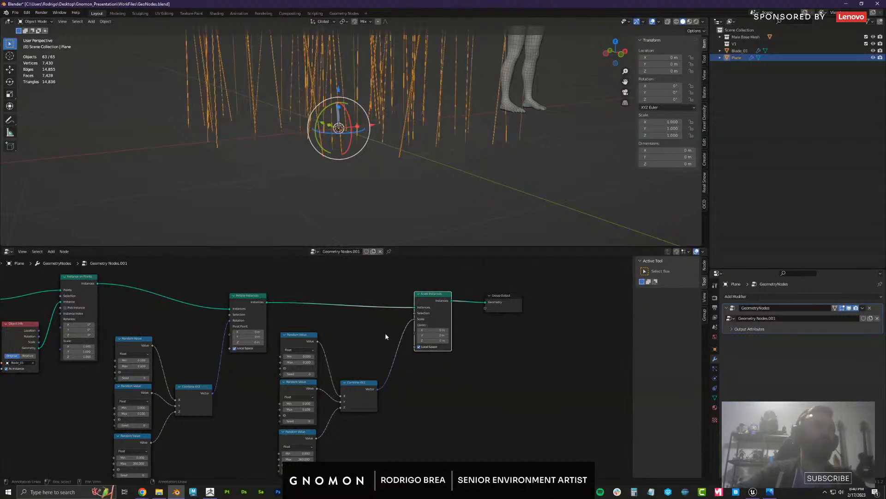
Try a Max of 1.5 on the Z scale Random Value node and settle on 2
middle_drag(350, 432, 382, 400)
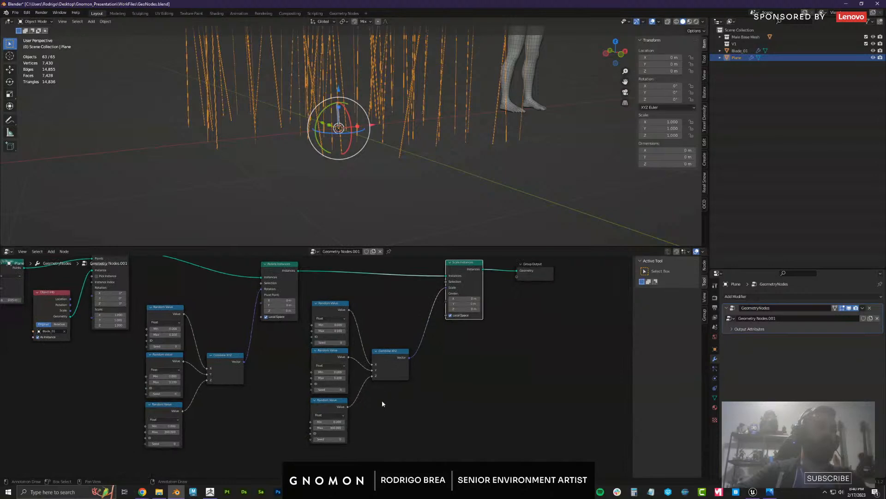
click(337, 428)
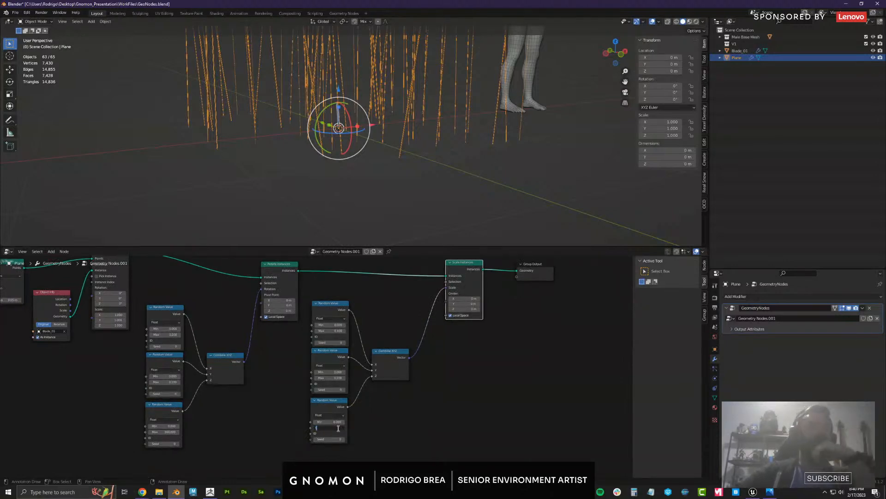
text(1.5)
key(Return)
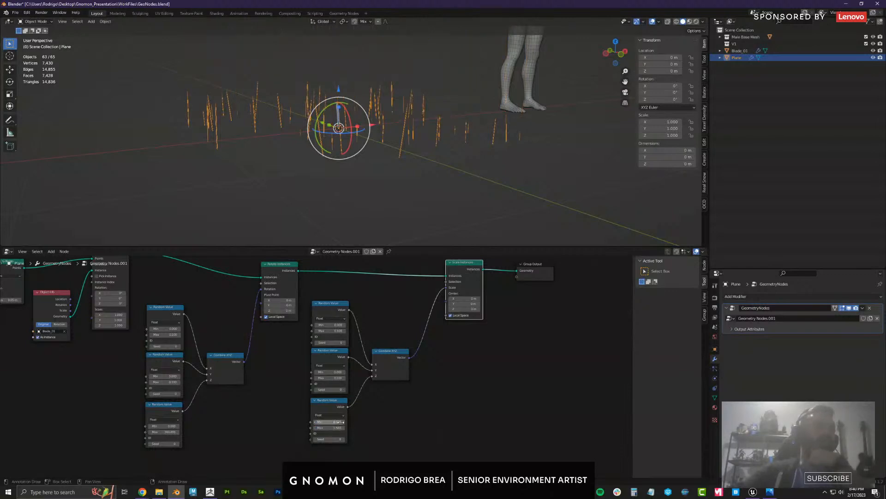
click(338, 427)
text(2)
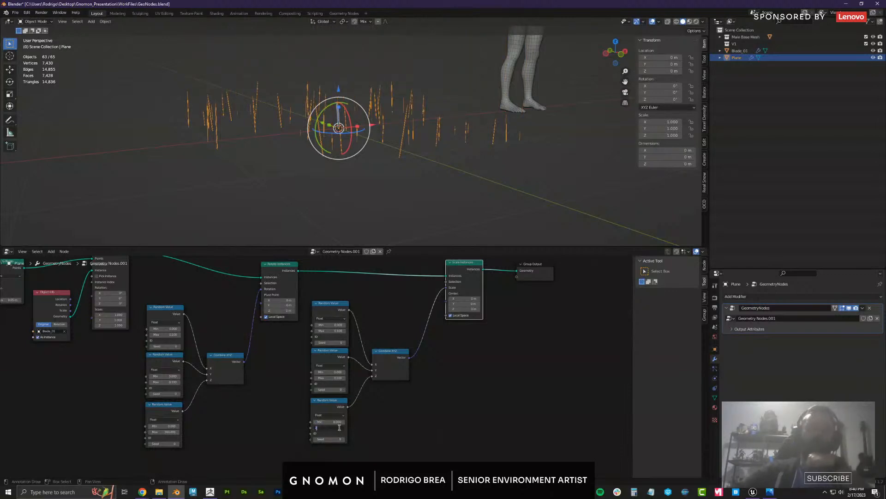
key(Return)
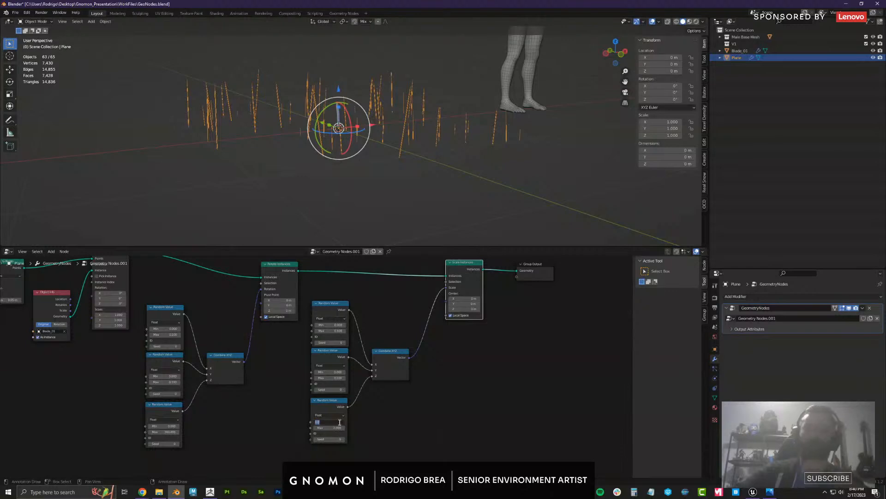
Set the Y scale Random Value node to Max 1 and Min 0.5
click(337, 377)
text(1)
key(Return)
click(338, 372)
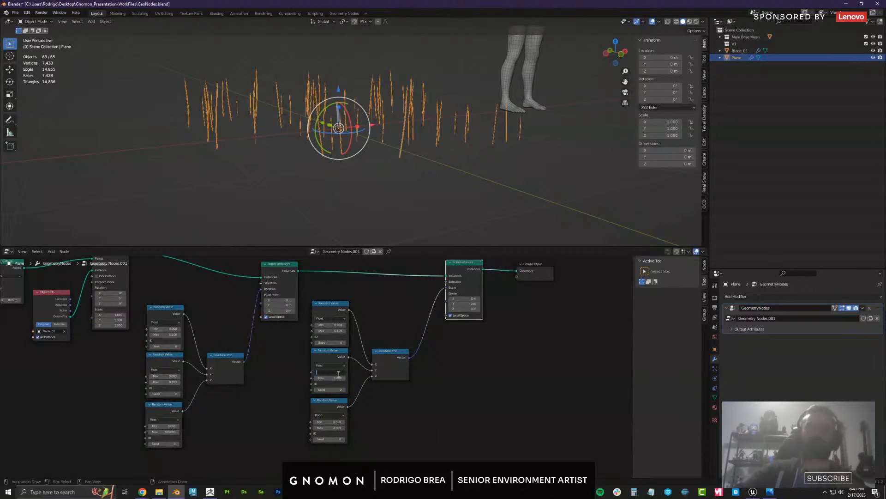
text(.5)
key(Return)
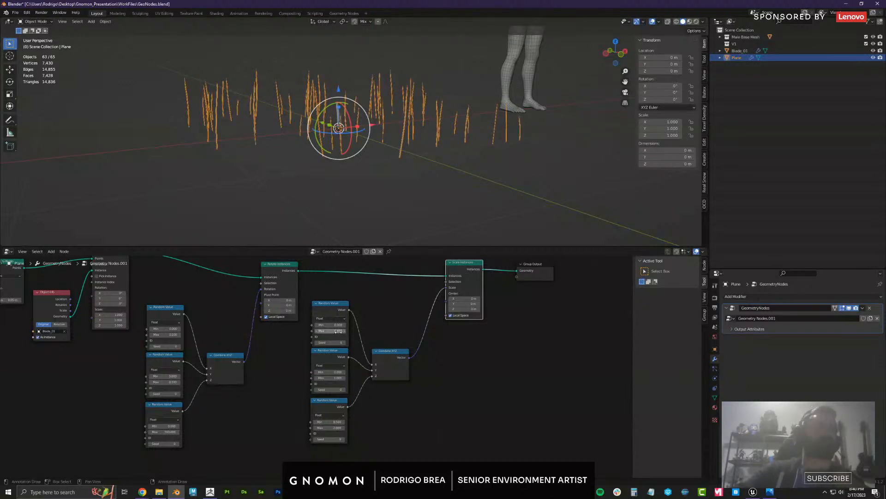
Set the X scale Random Value node to Max 1 and Min 0.5
click(339, 331)
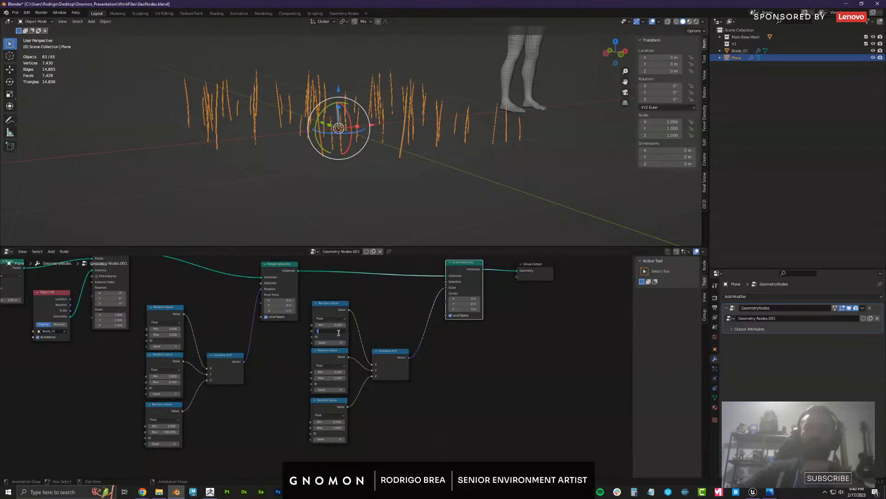
text(1)
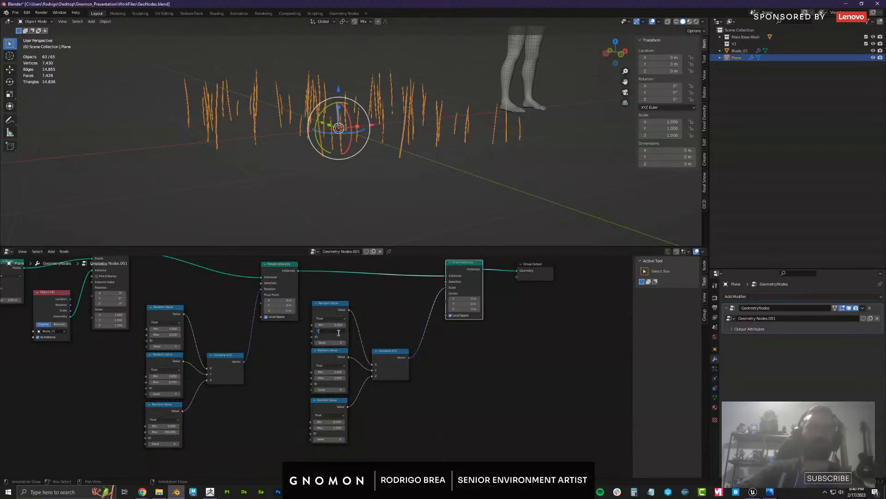
key(Return)
click(338, 325)
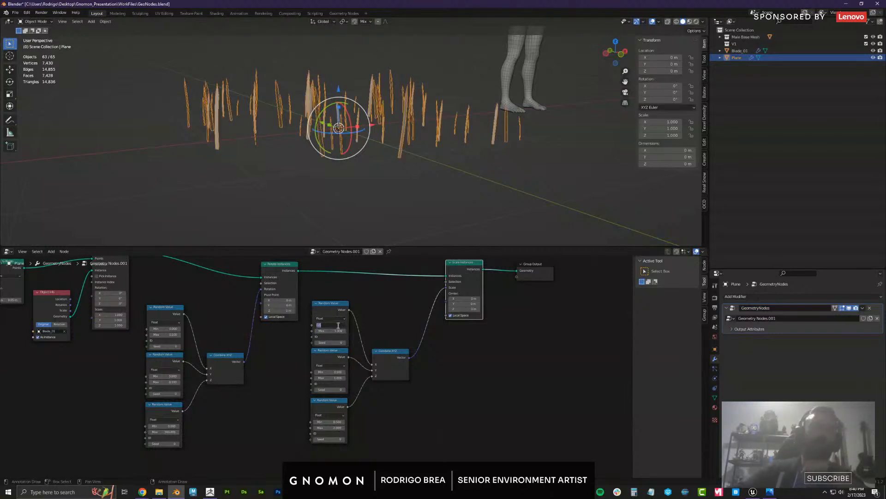
text(.5)
key(Return)
Examine the scattered blades from several angles and view the plane's underlying mesh in Edit Mode
right_click(370, 204)
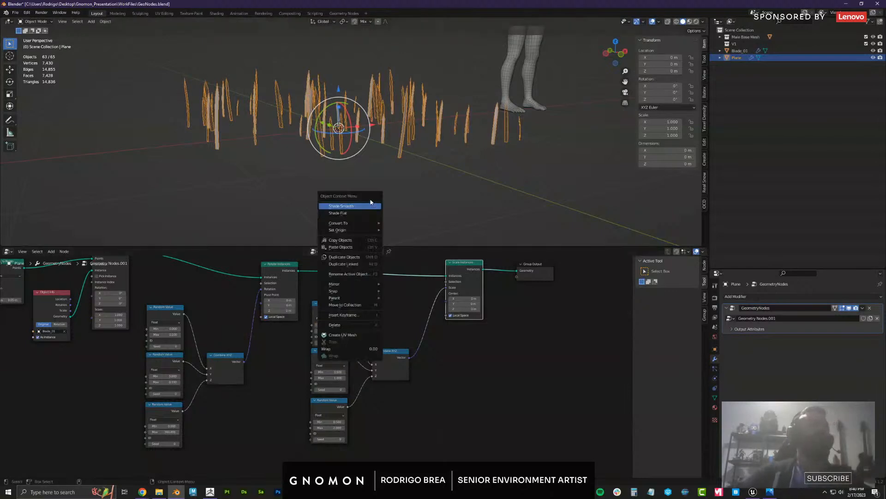
click(443, 182)
mouse_move(442, 181)
middle_down()
mouse_move(407, 176)
mouse_move(414, 179)
mouse_move(386, 189)
mouse_move(448, 188)
mouse_move(291, 127)
mouse_move(473, 154)
mouse_move(415, 126)
mouse_move(364, 133)
mouse_move(426, 185)
middle_up()
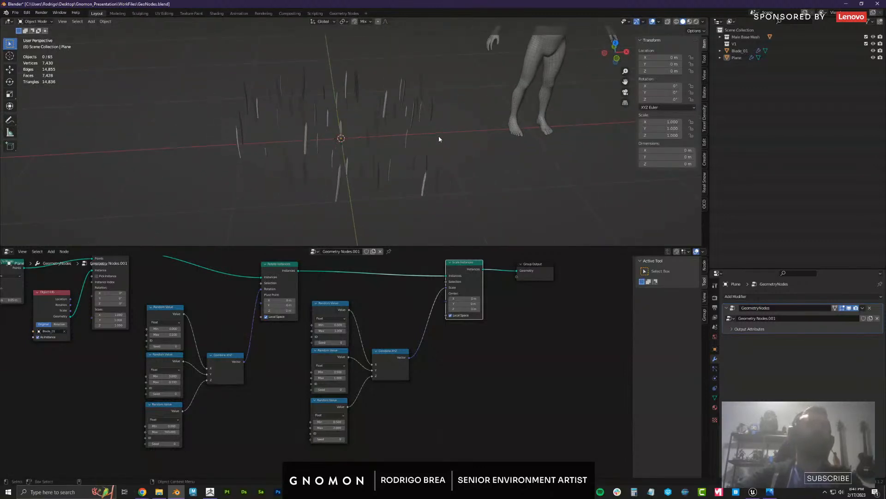
click(408, 131)
middle_drag(408, 131, 455, 138)
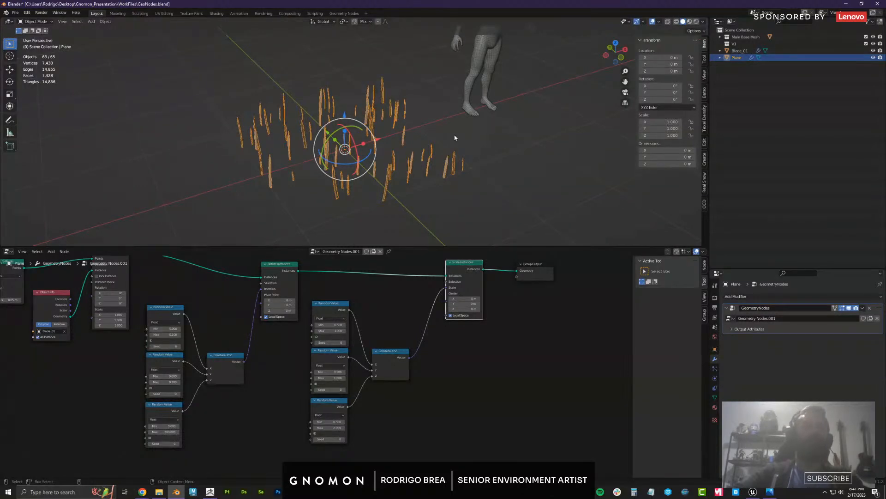
middle_drag(455, 140, 432, 127)
key(Tab)
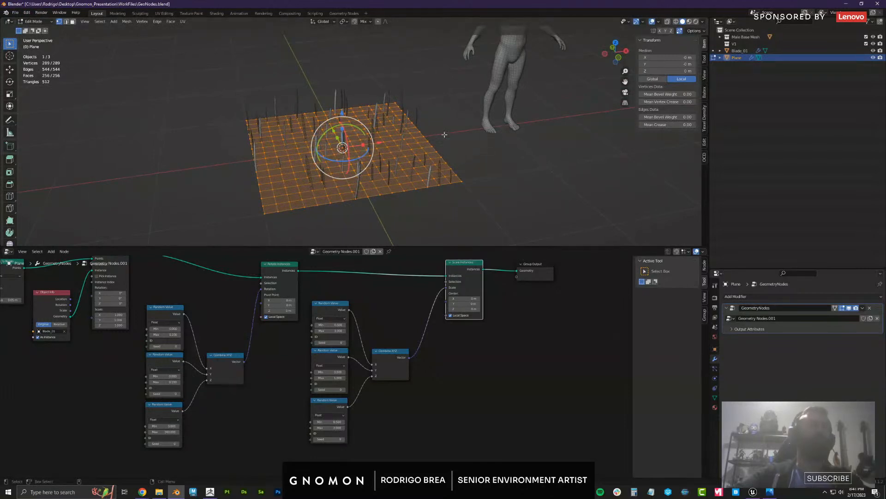
middle_drag(444, 134, 441, 142)
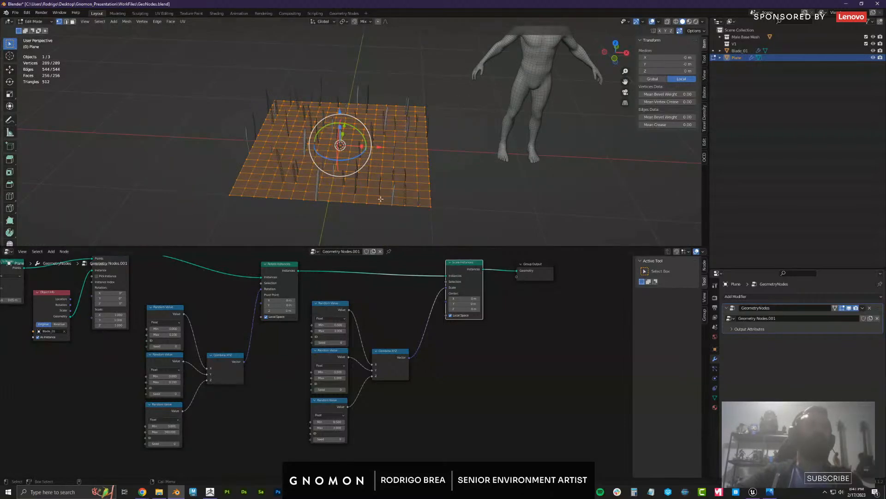
middle_drag(381, 199, 368, 152)
key(Tab)
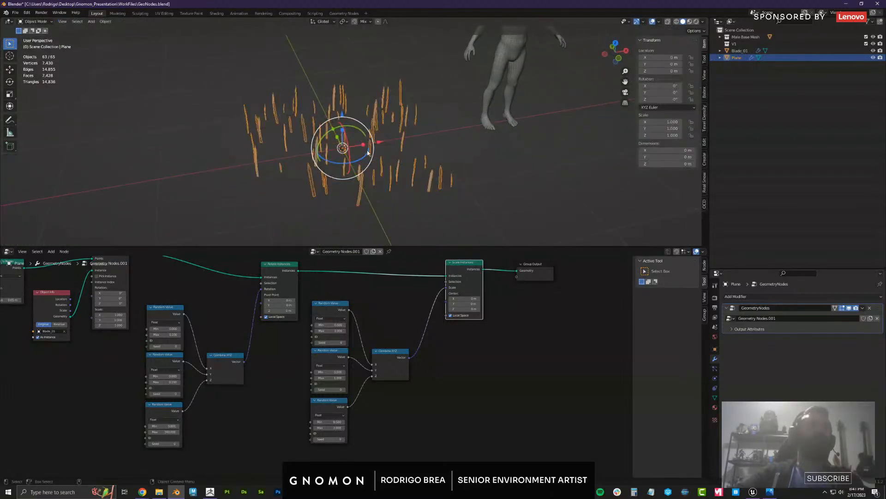
Scale the plane object to 0.33 in X and Y, keeping Z at 1
alt+drag(491, 157, 502, 159)
key(r)
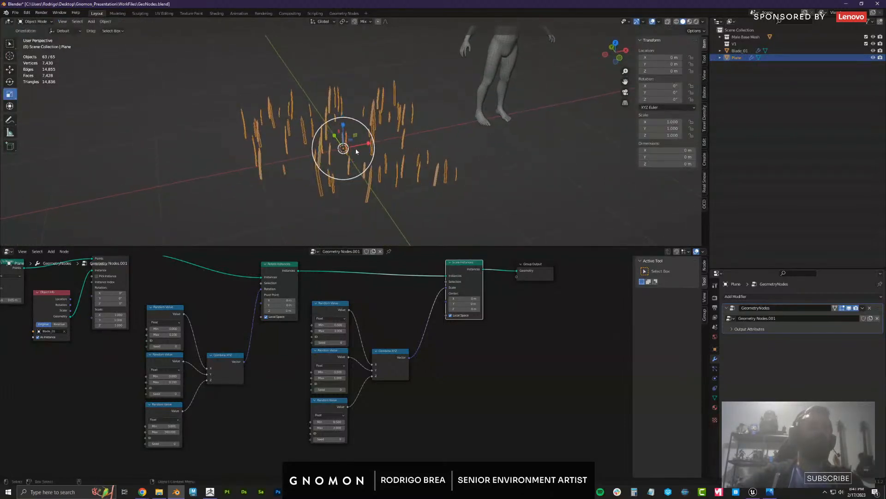
drag(353, 143, 346, 148)
alt+drag(422, 139, 411, 181)
scroll(434, 155, up, 4)
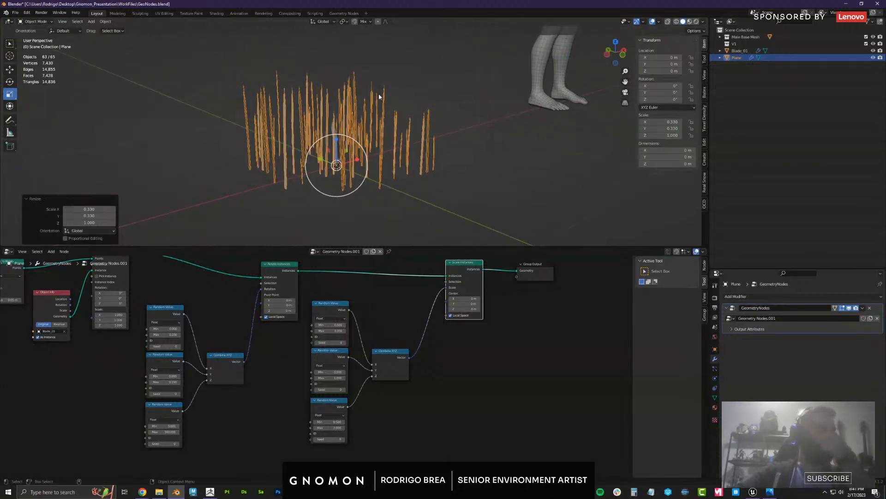
Apply the plane's rotation and scale, and deselect it to inspect the blades
alt+drag(461, 158, 445, 142)
key(ctrl+a)
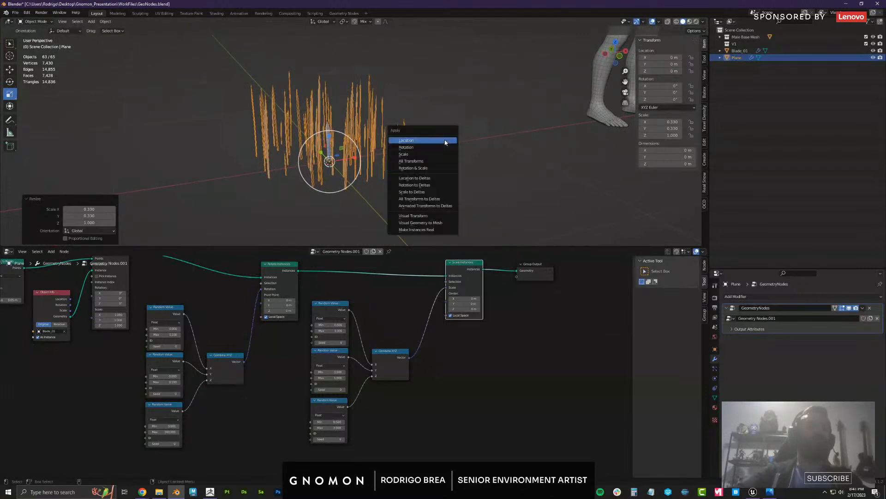
click(437, 169)
click(470, 167)
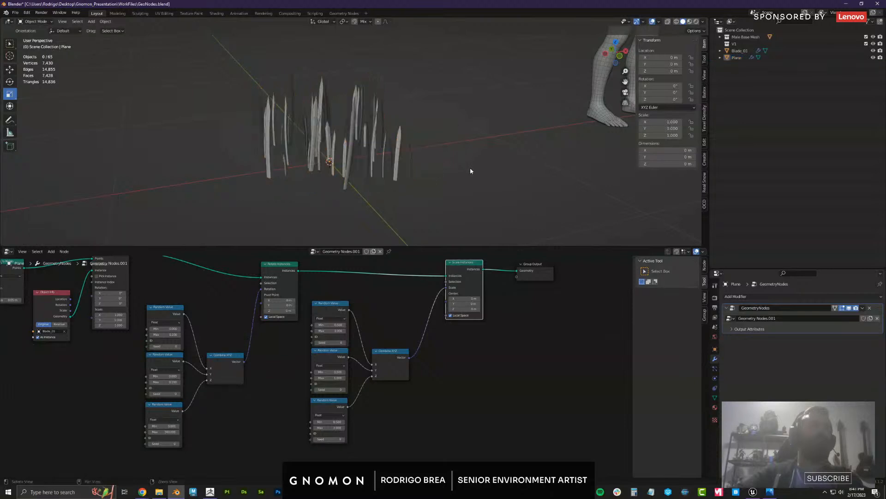
alt+drag(470, 168, 409, 171)
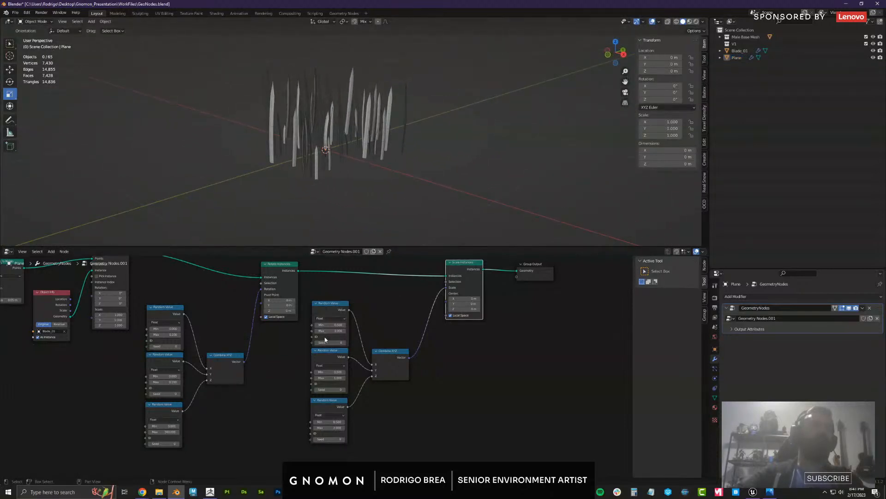
Select the blade plane and examine its scattered blades from several angles alongside its full node tree
alt+drag(342, 170, 439, 123)
click(369, 147)
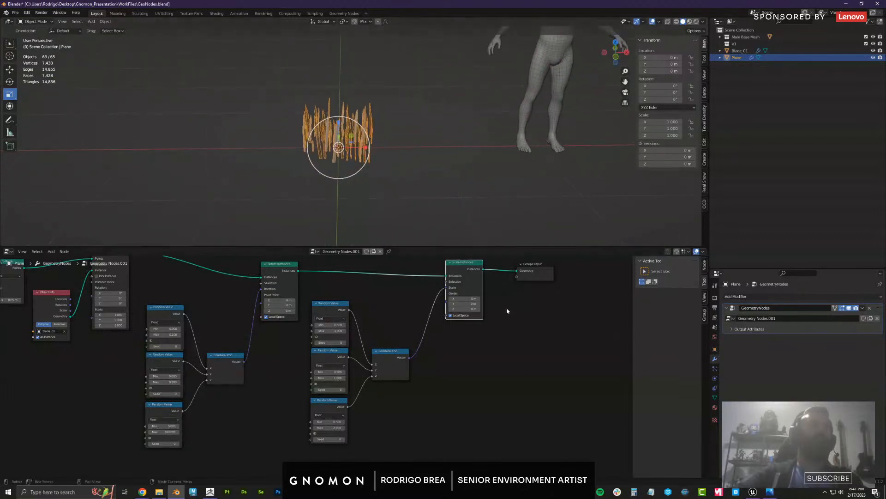
scroll(506, 310, down, 1)
middle_drag(375, 275, 431, 286)
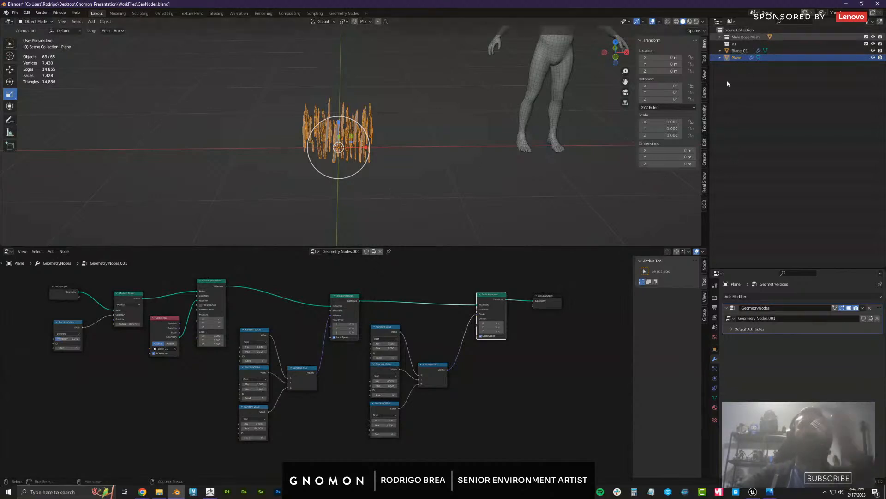
middle_drag(499, 161, 467, 189)
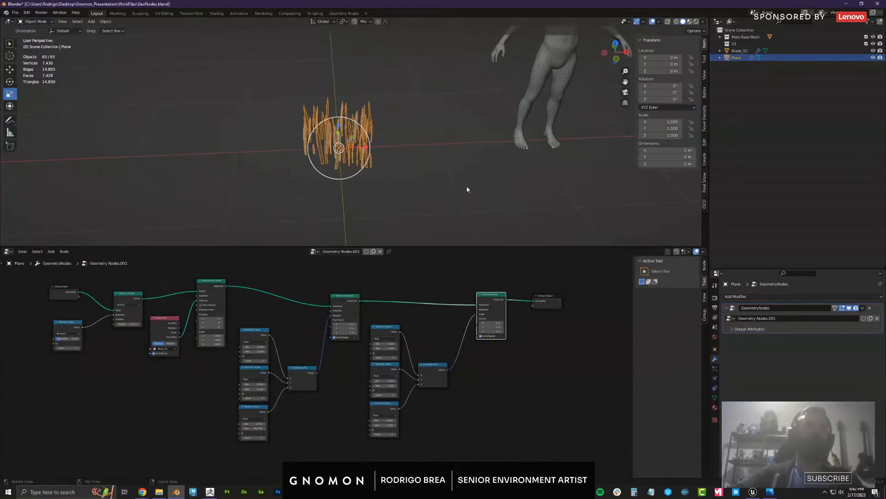
middle_drag(565, 137, 446, 238)
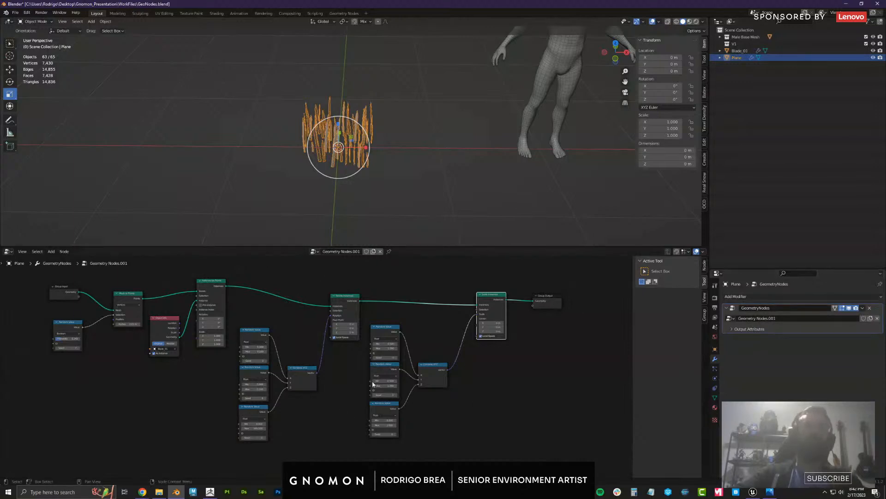
middle_drag(483, 178, 480, 177)
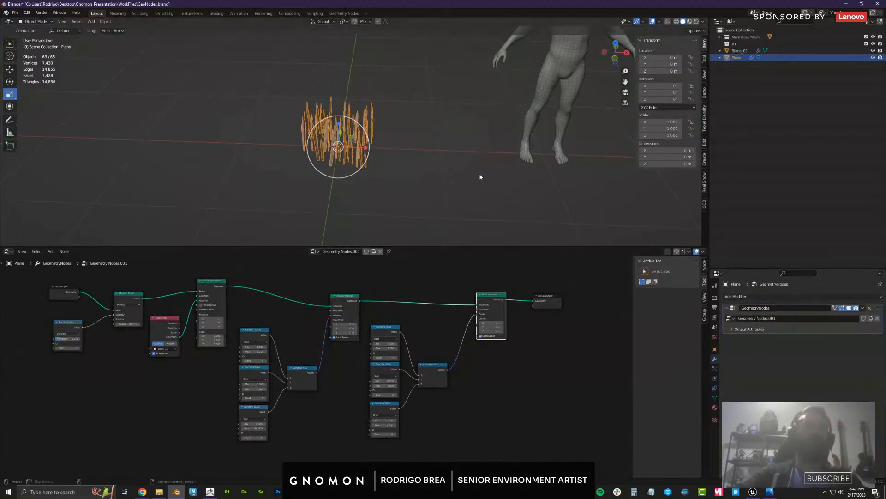
Duplicate the blade plane twice in place and hide the original Plane object
key(shift+d)
right_click(479, 174)
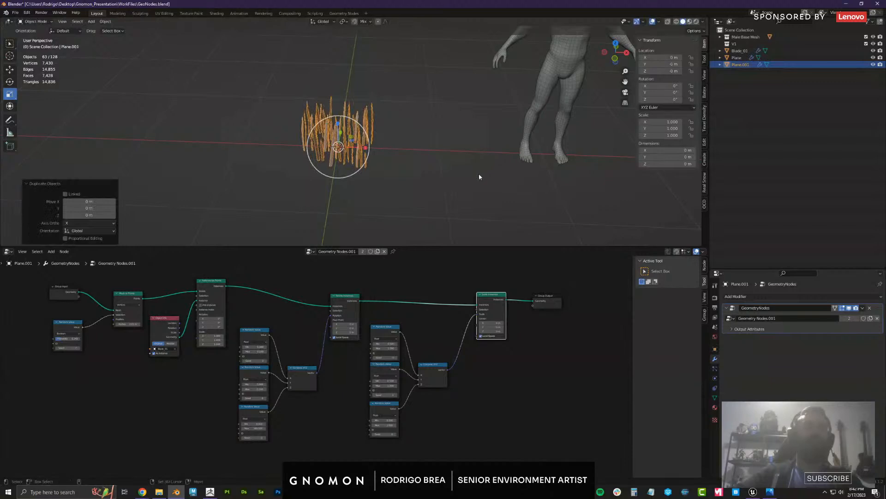
key(shift+d)
right_click(479, 174)
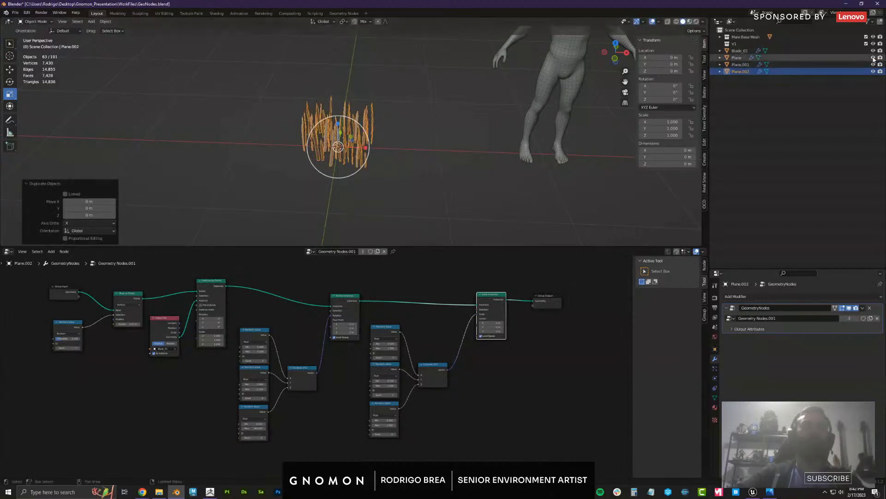
click(769, 59)
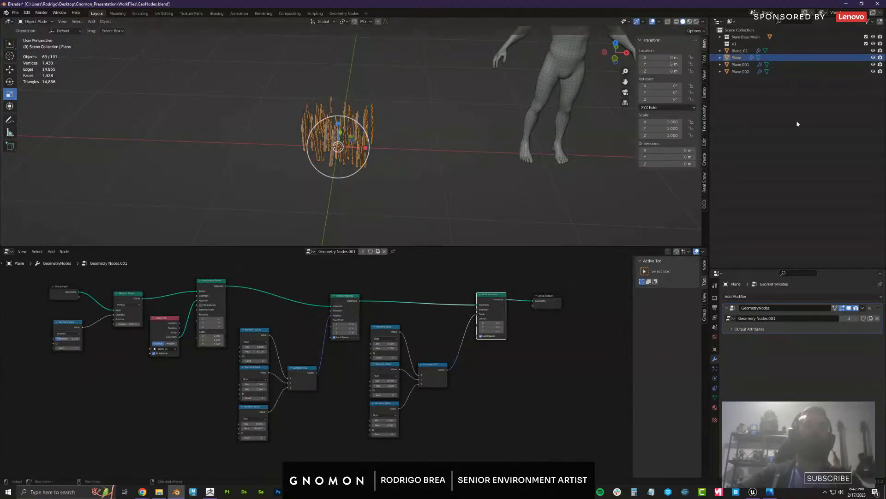
click(873, 57)
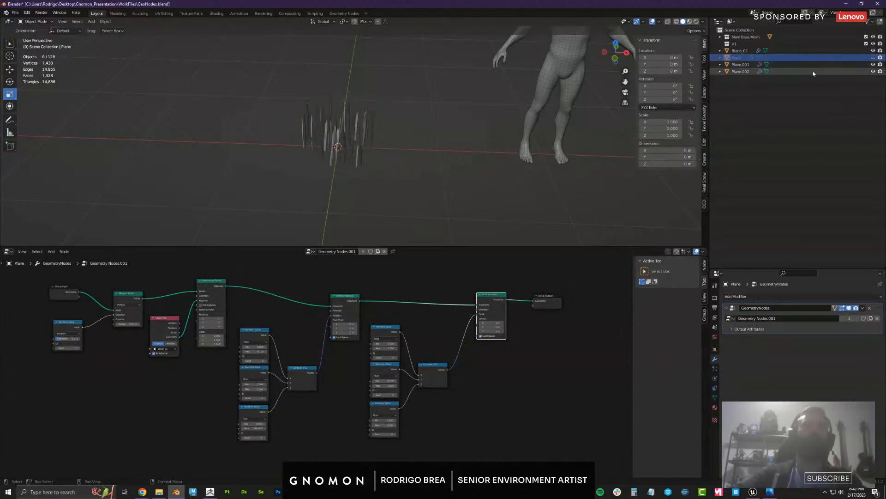
Give Plane.001 and Plane.002 each their own single-user copy of the geometry node group, and hide Plane.002
click(794, 65)
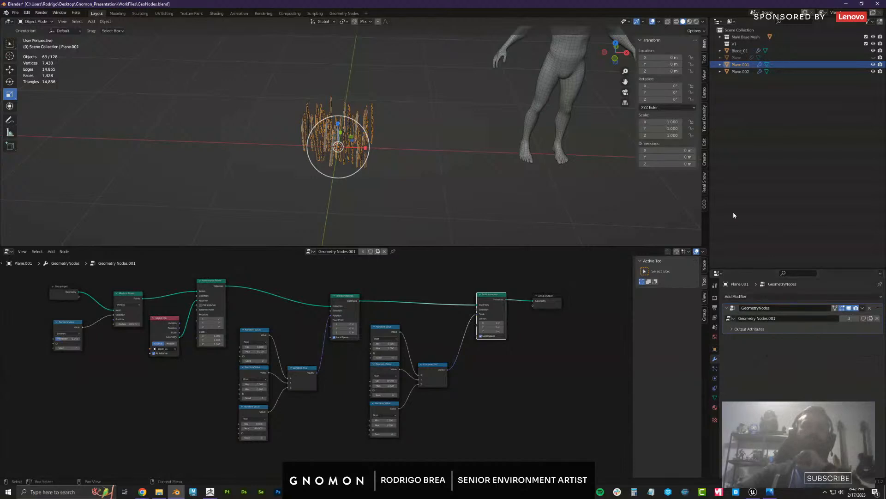
click(850, 319)
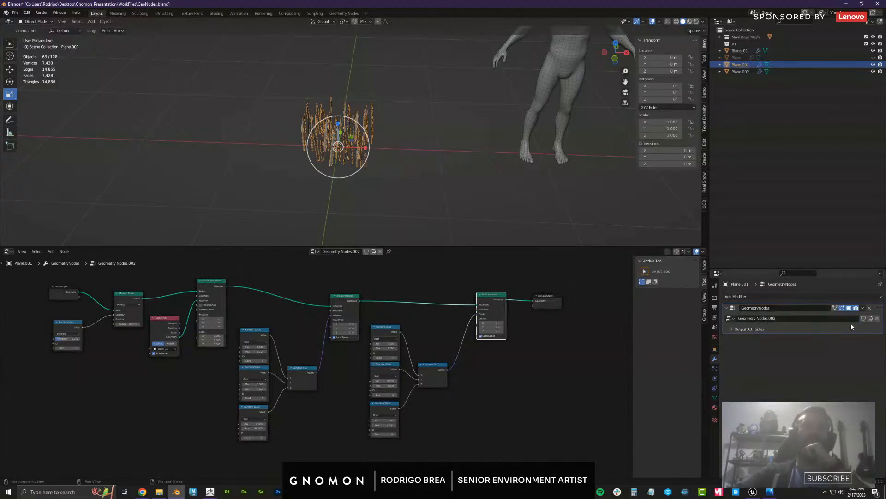
click(741, 72)
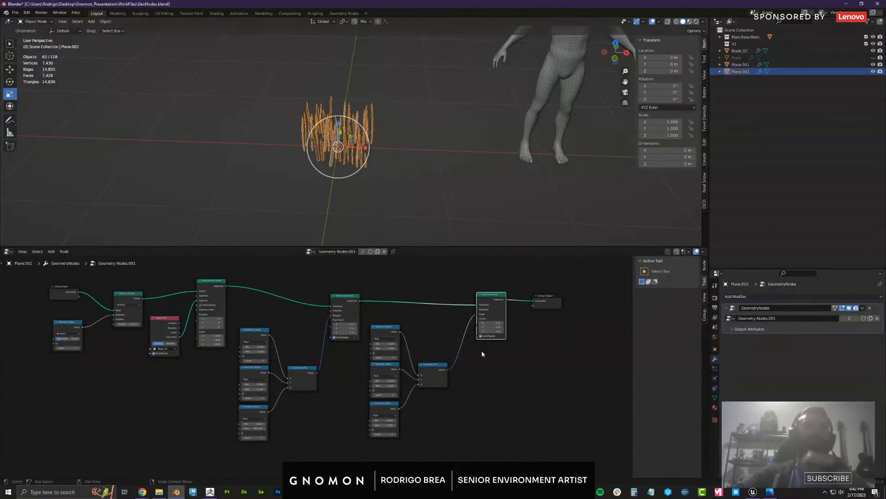
click(849, 319)
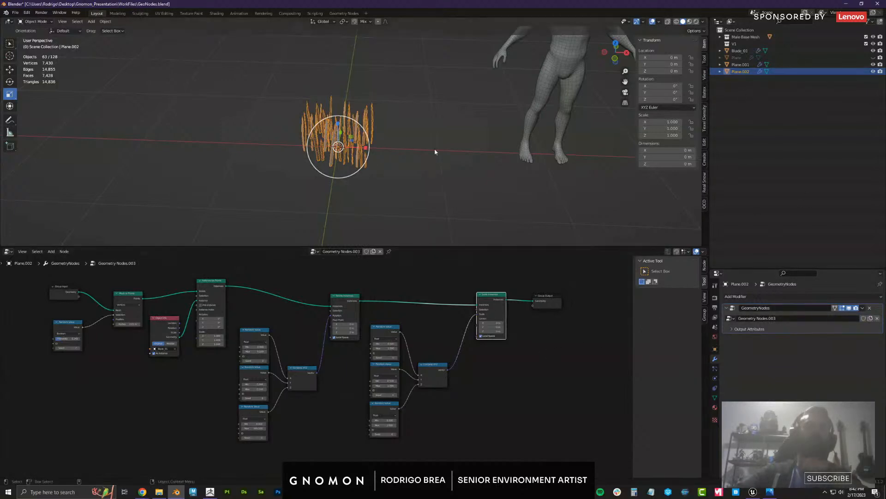
click(873, 71)
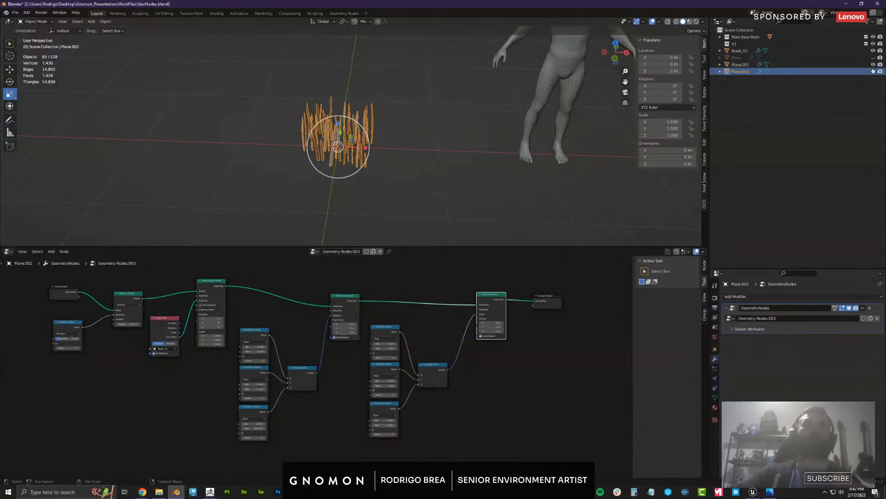
Undo the last two changes while Plane.002's node tree is displayed
scroll(369, 332, up, 1)
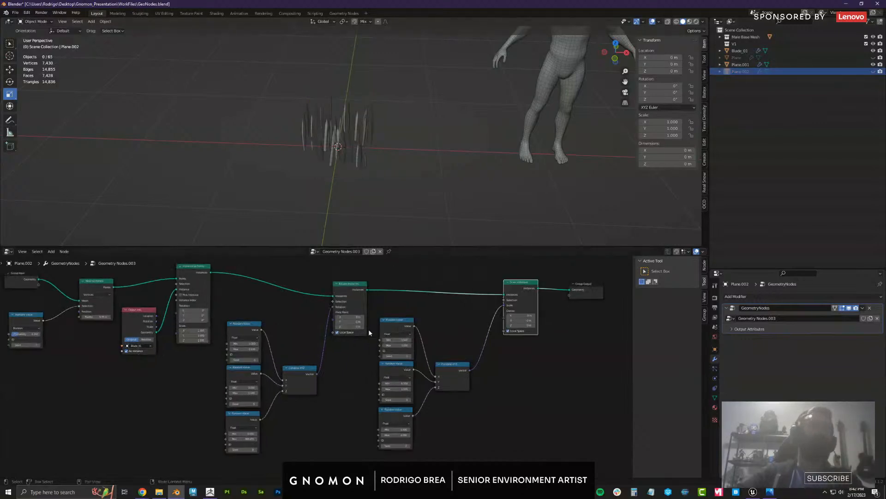
key(ctrl+z)
key(ctrl+z)
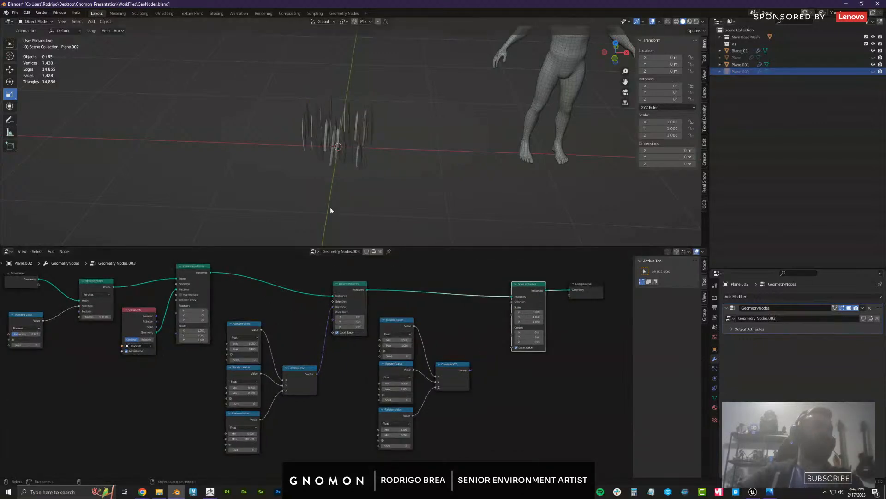
Stretch the Plane.001 blade scatter along Y only and apply its rotation and scale
click(364, 149)
middle_drag(442, 165, 363, 126)
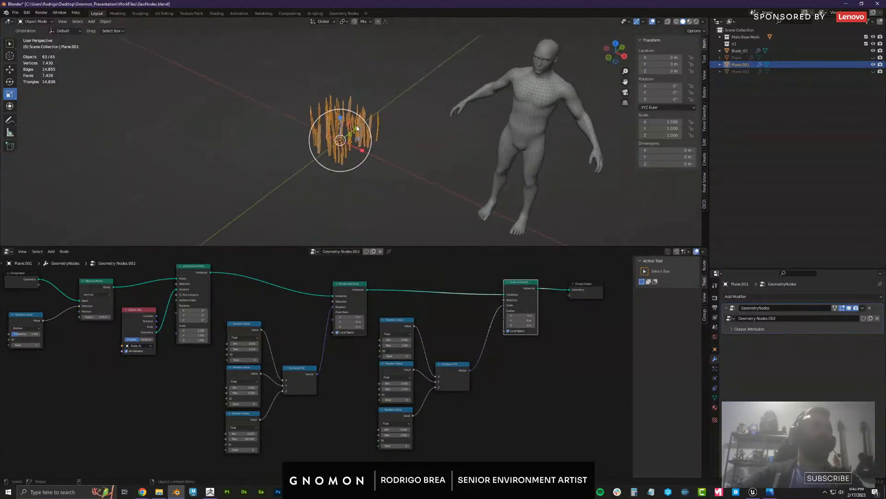
drag(357, 126, 375, 145)
middle_drag(376, 144, 396, 145)
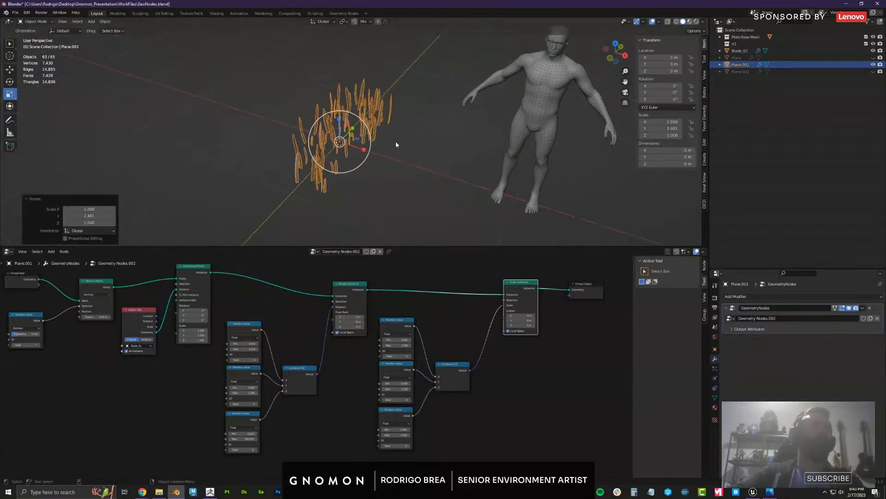
key(ctrl+a)
click(396, 143)
Set the Boolean Random Value node driving Plane.001's point selection to Probability 0.125 and Seed 19
middle_drag(400, 178, 314, 98)
middle_drag(456, 171, 421, 224)
middle_drag(109, 383, 253, 380)
scroll(213, 348, up, 4)
middle_drag(193, 343, 193, 368)
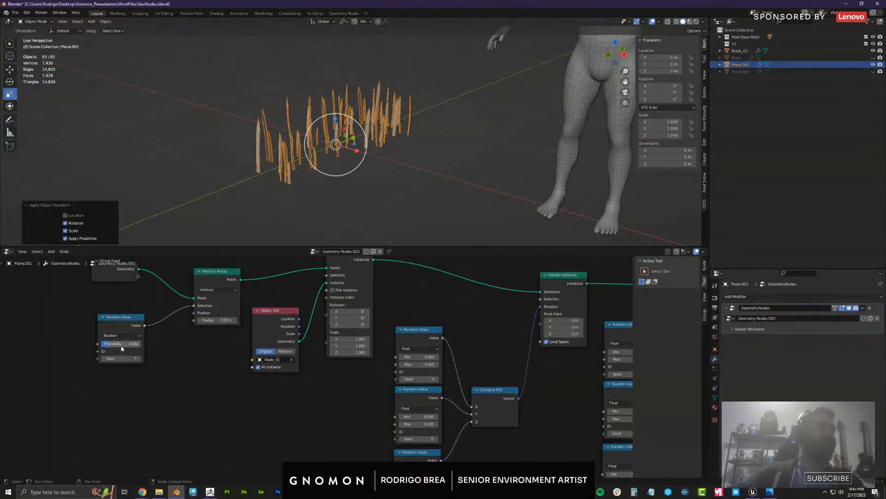
mouse_move(110, 358)
mouse_down()
mouse_move(107, 348)
mouse_move(112, 359)
mouse_up()
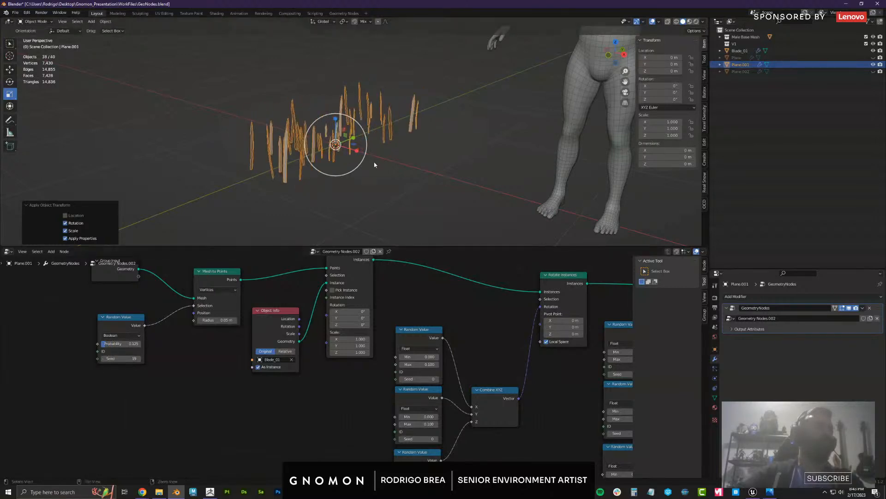
Set the Z scale Random Value node's Max to 1 for Plane.001 and inspect the deselected blades
middle_drag(415, 193, 471, 132)
middle_drag(495, 337, 274, 277)
mouse_move(408, 425)
mouse_down()
mouse_move(388, 425)
mouse_move(402, 423)
mouse_up()
middle_drag(461, 214, 409, 138)
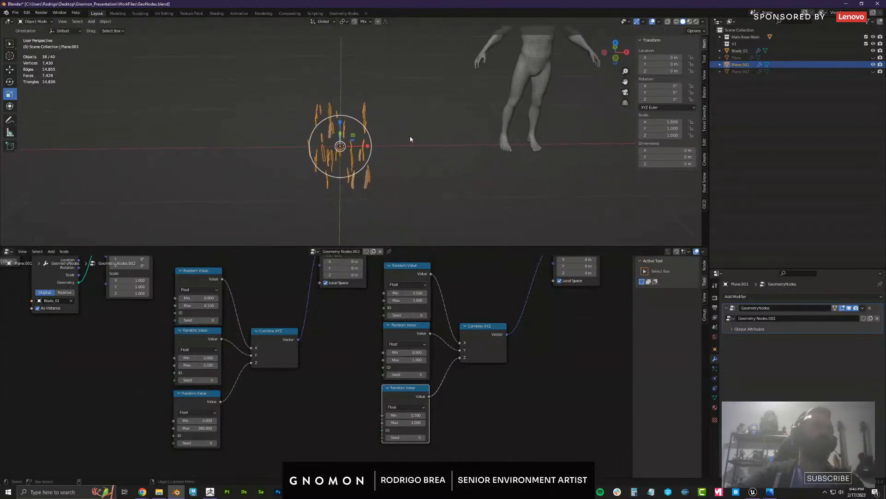
click(411, 143)
middle_drag(425, 170, 358, 154)
click(357, 154)
Hide Plane.001, then unhide and select Plane.002
click(785, 95)
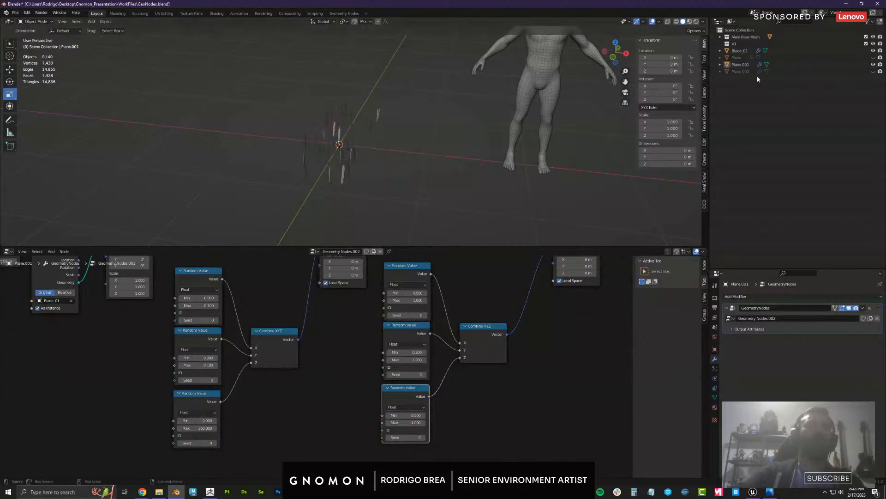
click(873, 65)
click(872, 72)
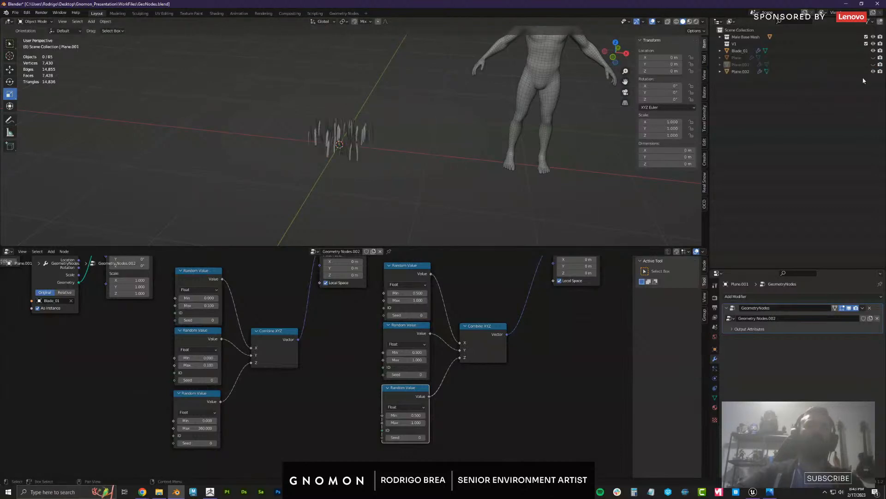
click(737, 72)
Inspect the Plane.002 blade copy and delete it from the scene
mouse_move(383, 147)
middle_down()
mouse_move(424, 172)
mouse_move(392, 152)
middle_up()
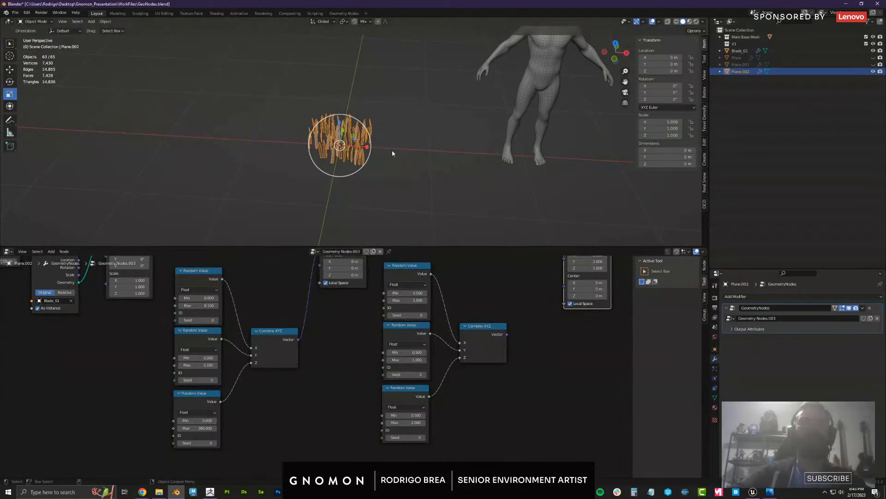
click(400, 152)
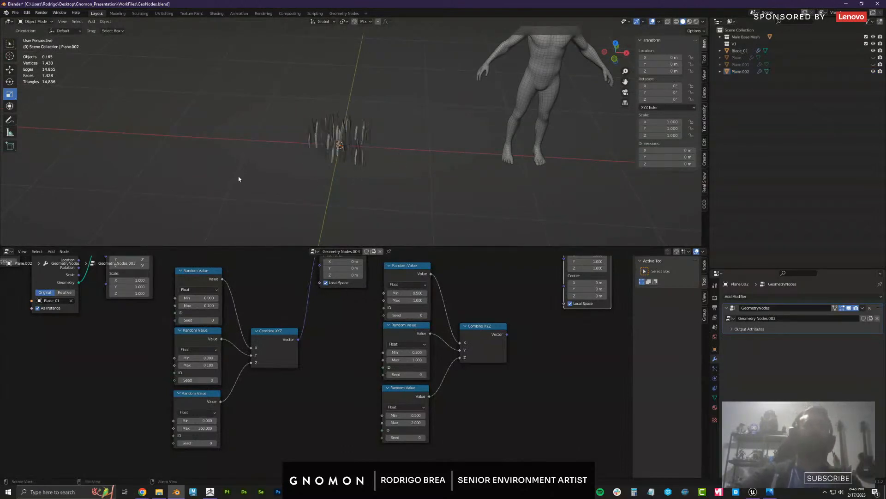
middle_drag(240, 178, 326, 187)
click(739, 72)
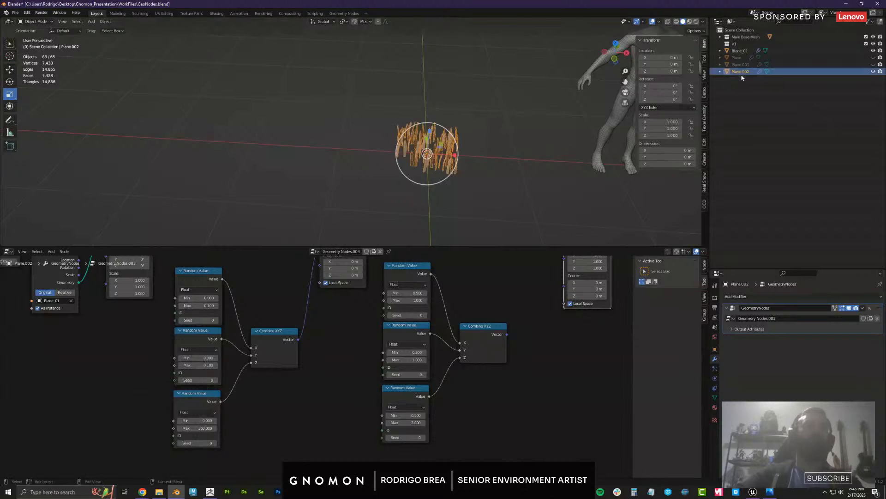
mouse_move(325, 144)
middle_down()
mouse_move(340, 138)
mouse_move(325, 152)
middle_up()
key(Delete)
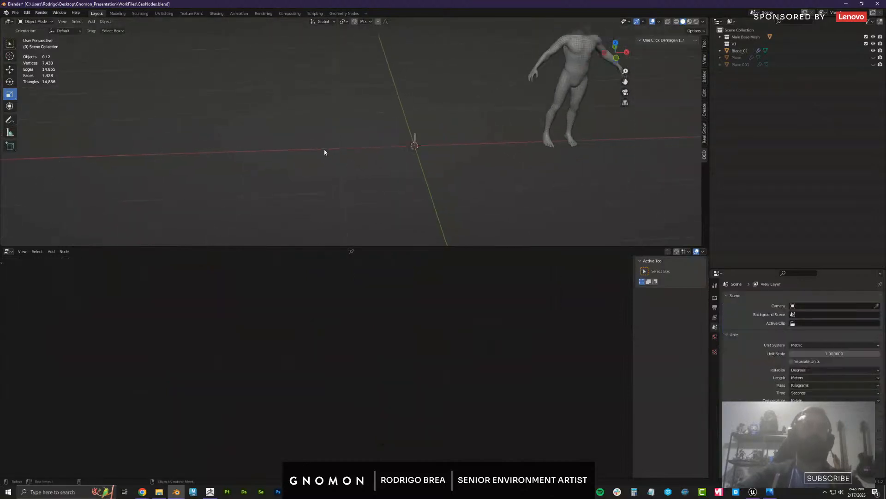
Add a new 2 m mesh plane at the world origin
middle_drag(390, 172, 382, 168)
key(shift+a)
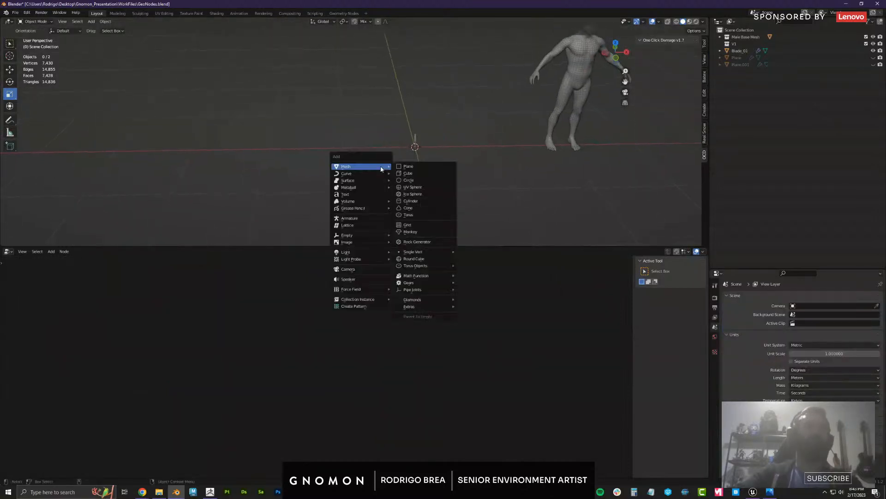
click(418, 167)
middle_drag(480, 190, 549, 205)
Add a Catmull-Clark Subdivision modifier with viewport level 3 to the new plane and apply it
click(776, 297)
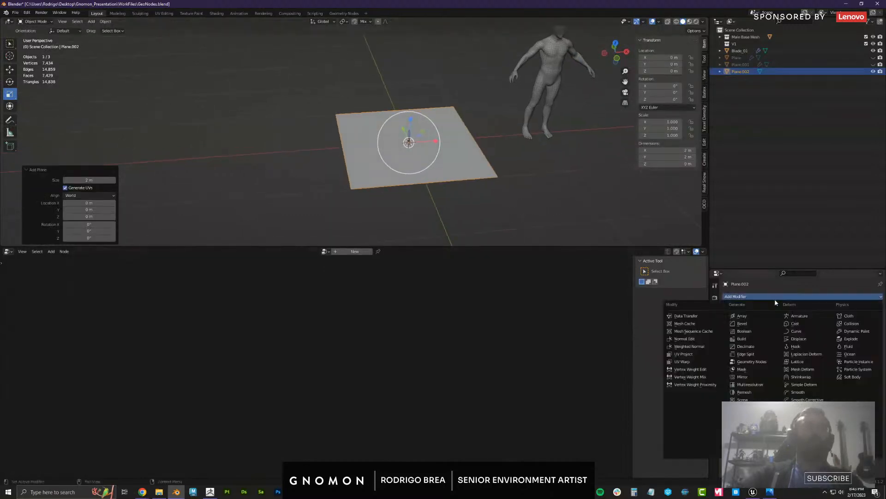
click(753, 422)
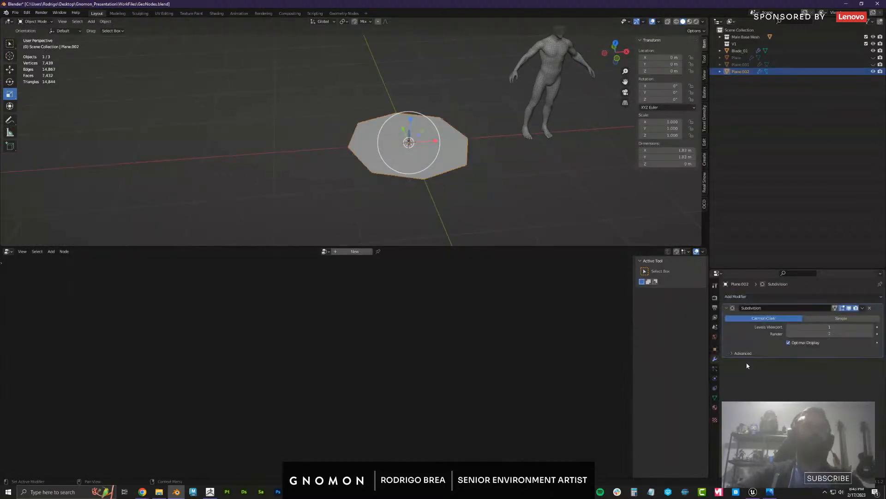
drag(814, 329, 820, 328)
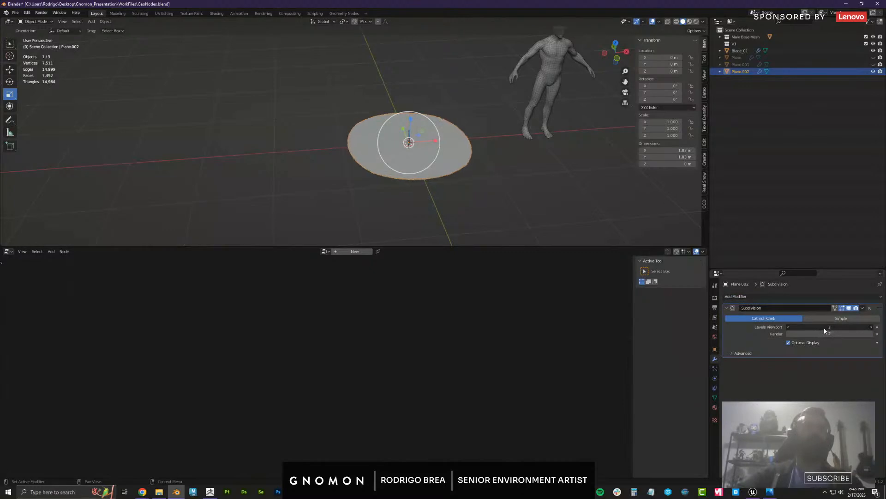
mouse_move(526, 187)
middle_down()
mouse_move(563, 184)
mouse_move(517, 188)
middle_up()
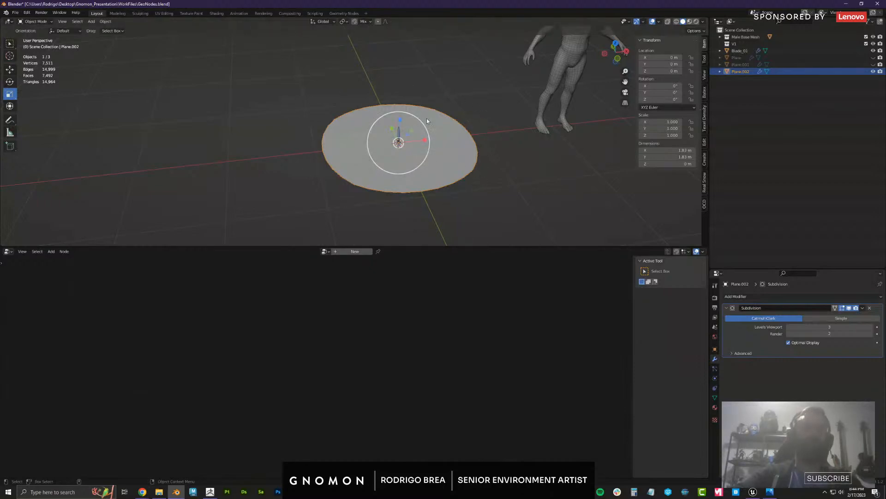
middle_drag(487, 175, 502, 171)
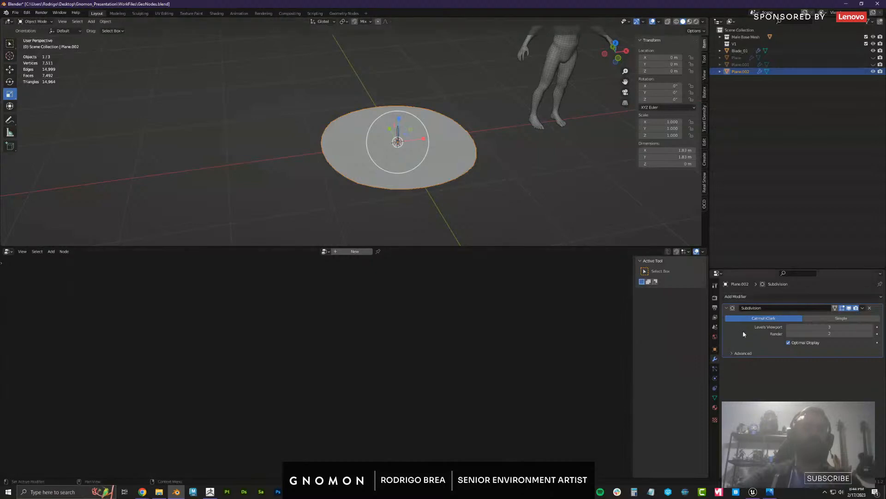
key(x)
middle_drag(457, 184, 446, 121)
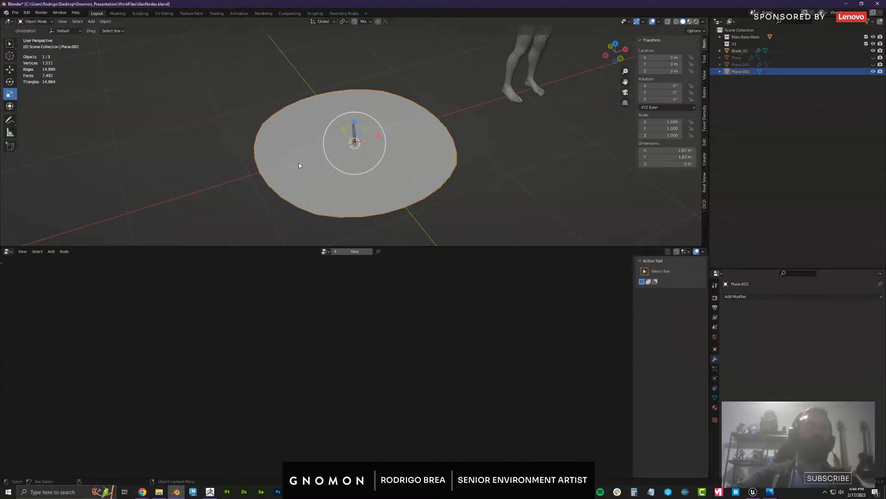
mouse_move(465, 180)
middle_down()
mouse_move(481, 192)
mouse_move(459, 192)
middle_up()
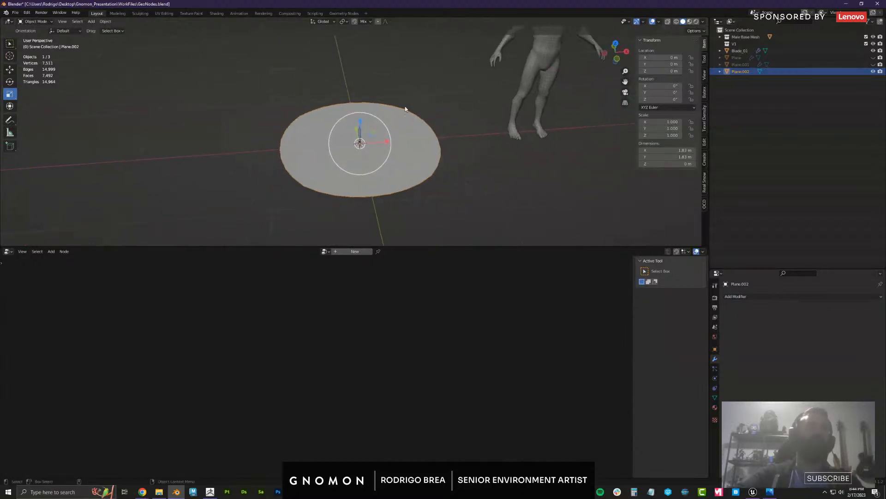
Hide Plane.002, unhide and select Plane.001, and copy all the nodes in its geometry node tree
click(873, 64)
click(873, 71)
click(772, 66)
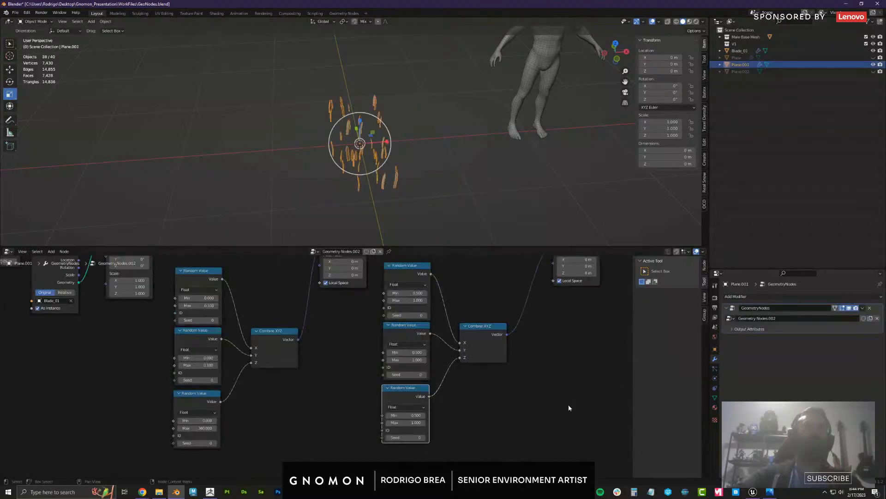
scroll(568, 408, down, 6)
drag(573, 444, 130, 265)
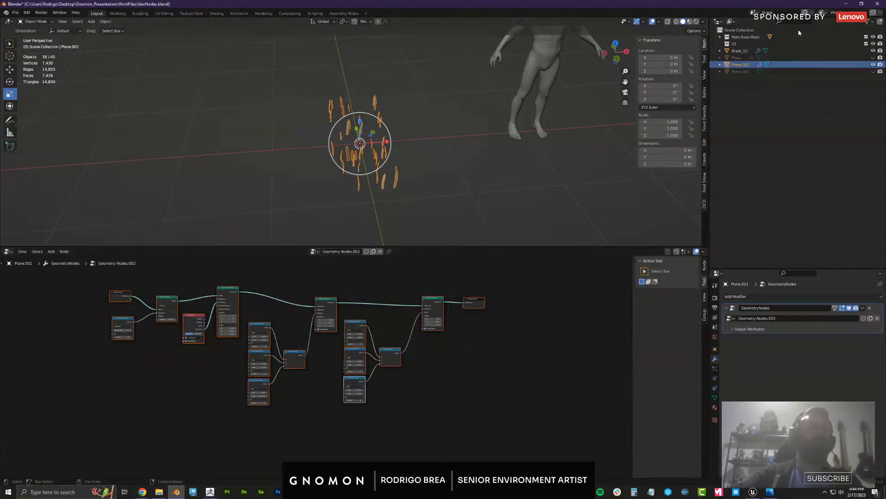
Hide Plane.001, then unhide and select Plane.002 and give it a new Geometry Nodes modifier
click(873, 65)
click(872, 71)
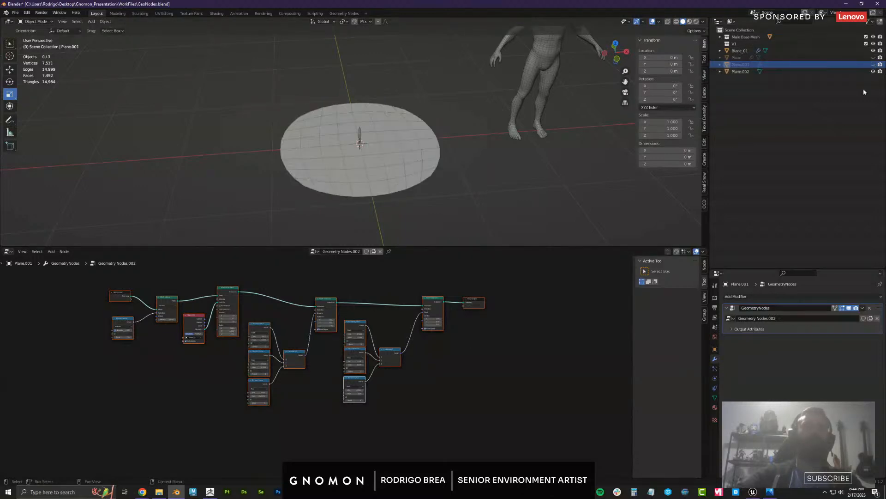
key(Down)
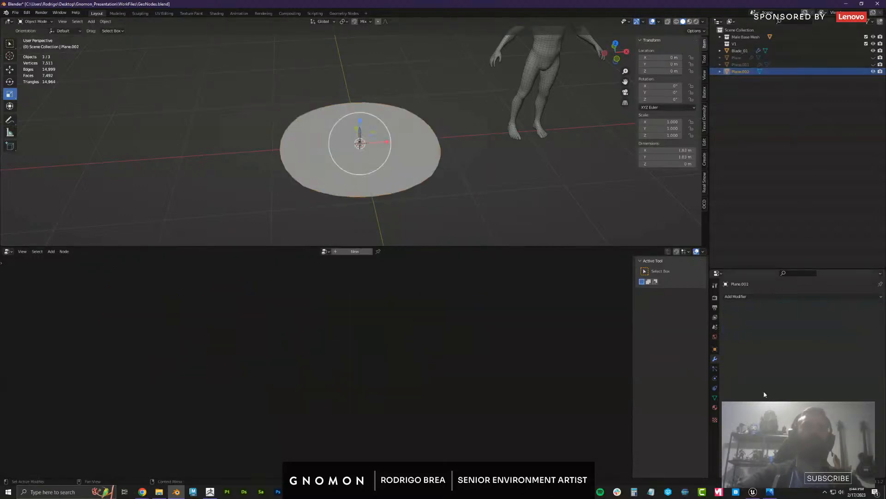
click(755, 295)
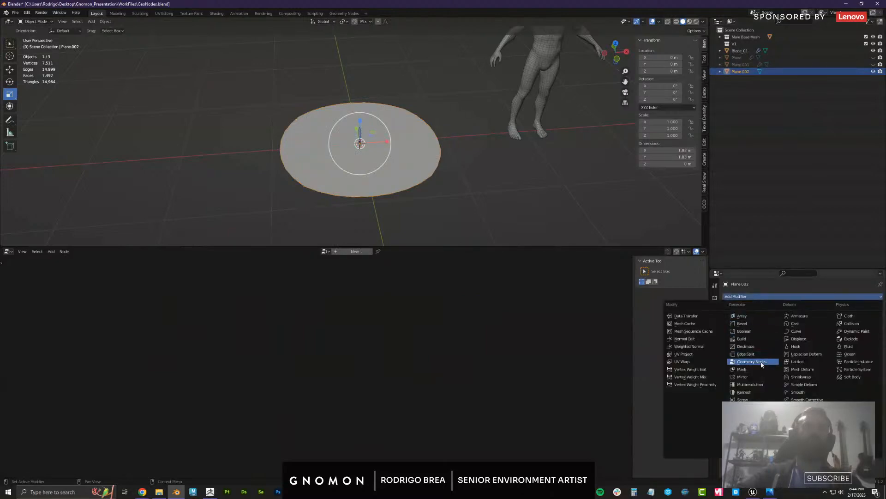
click(752, 359)
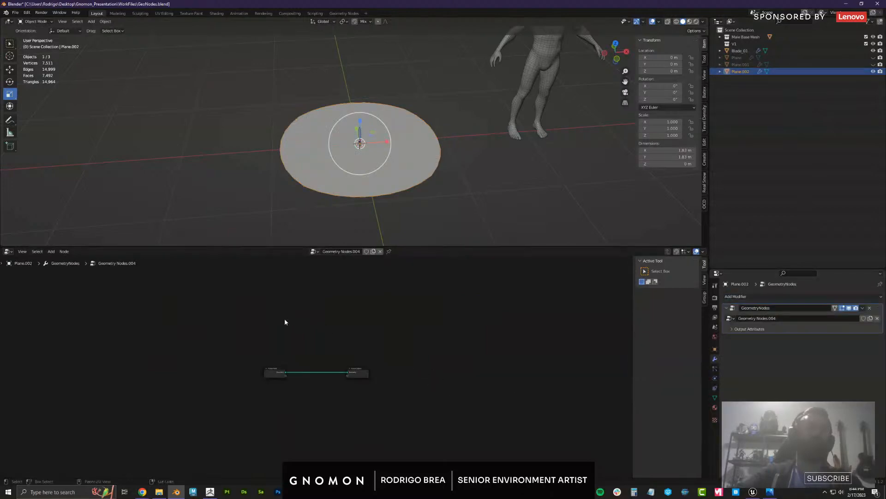
Paste the copied nodes into Plane.002's node tree and delete the default Group Input and Group Output nodes
key(ctrl+v)
key(g)
drag(365, 352, 383, 294)
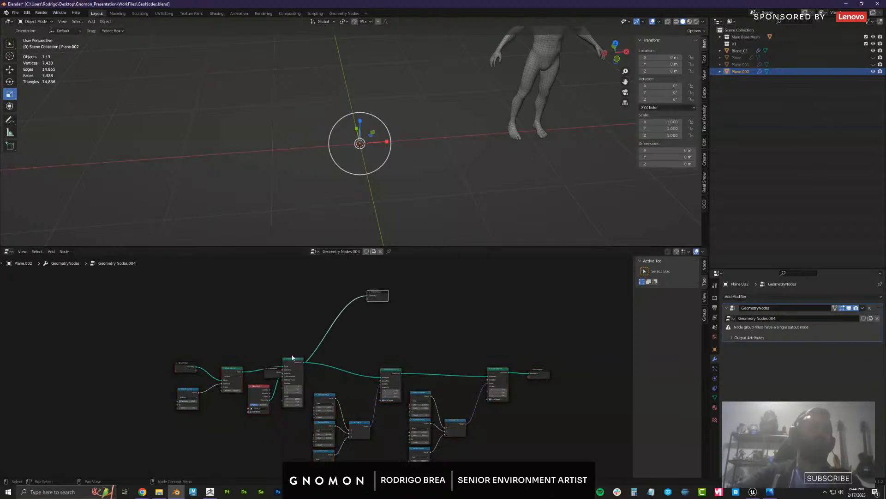
drag(273, 371, 415, 323)
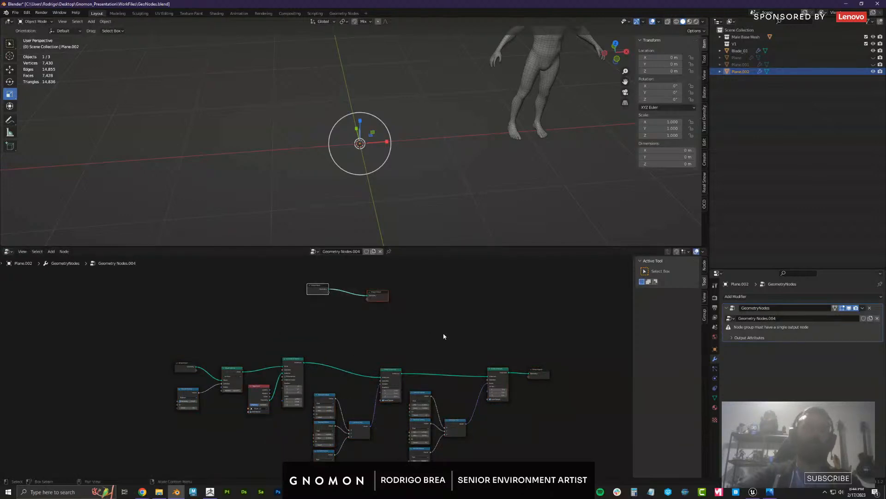
key(x)
Raise the probability of the Boolean Random Value node on Plane.002 to about 0.52 for denser blades
middle_drag(434, 194, 442, 240)
middle_drag(291, 315, 310, 260)
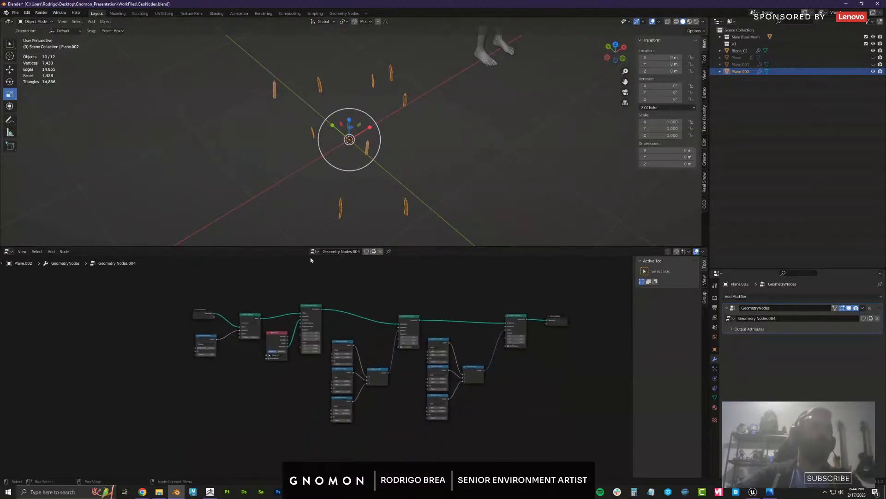
scroll(281, 334, up, 3)
alt+middle_drag(436, 174, 429, 179)
key(Tab)
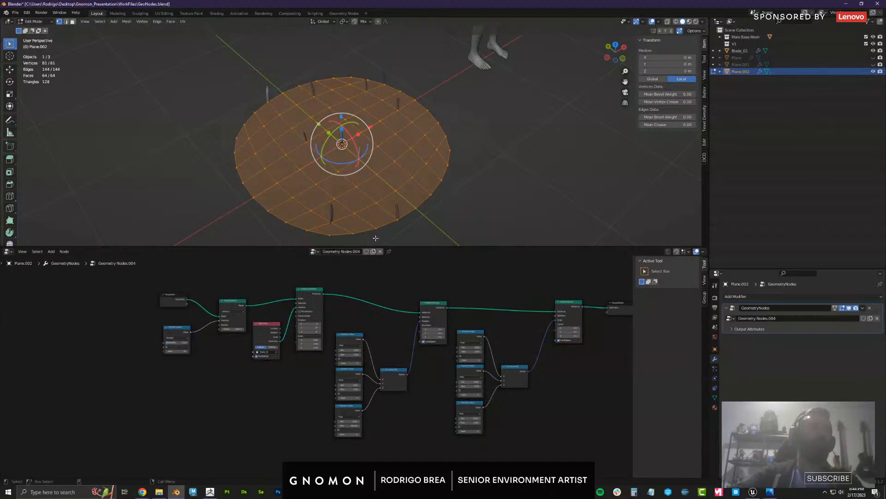
key(Tab)
middle_drag(477, 206, 473, 193)
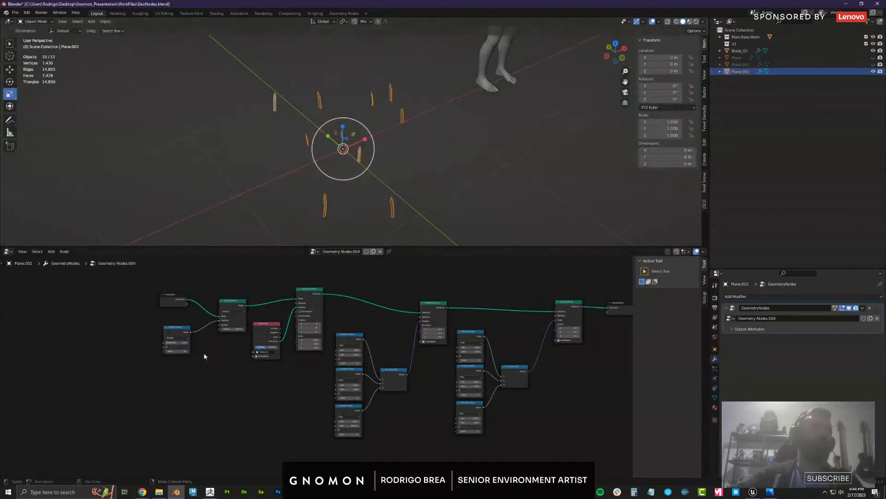
scroll(176, 348, up, 3)
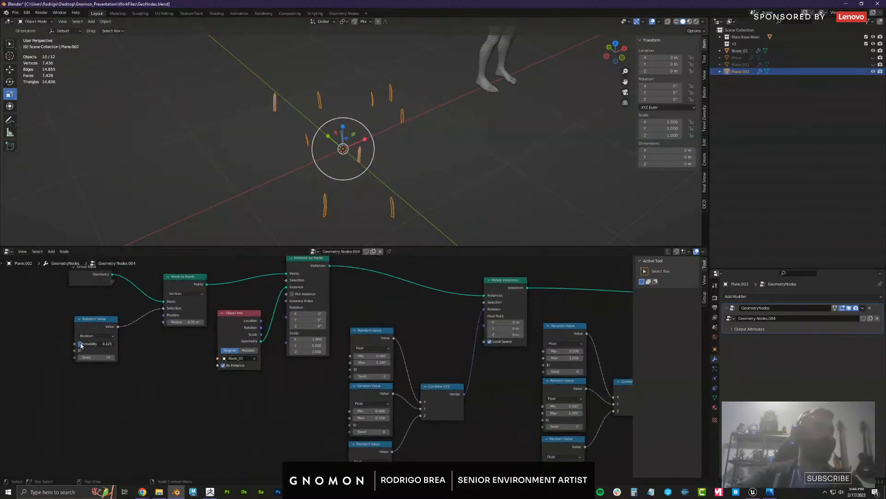
drag(81, 346, 97, 346)
middle_drag(504, 126, 317, 76)
middle_drag(490, 126, 467, 167)
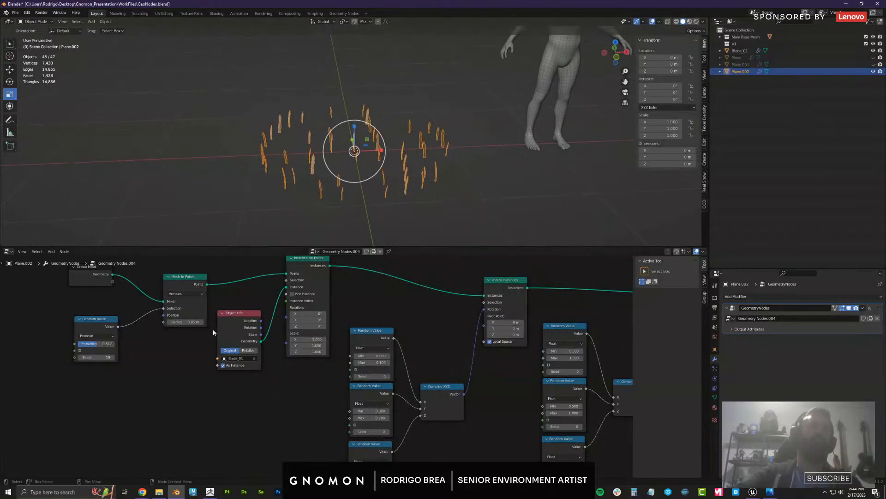
Scale Plane.002 down to 0.135 and apply its rotation and scale
middle_drag(339, 160, 431, 192)
key(s)
click(354, 145)
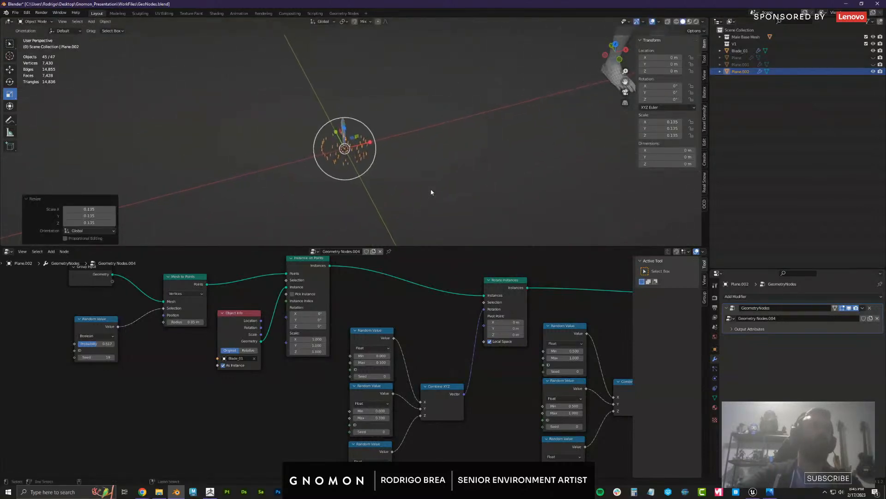
key(ctrl+a)
key(ctrl+a)
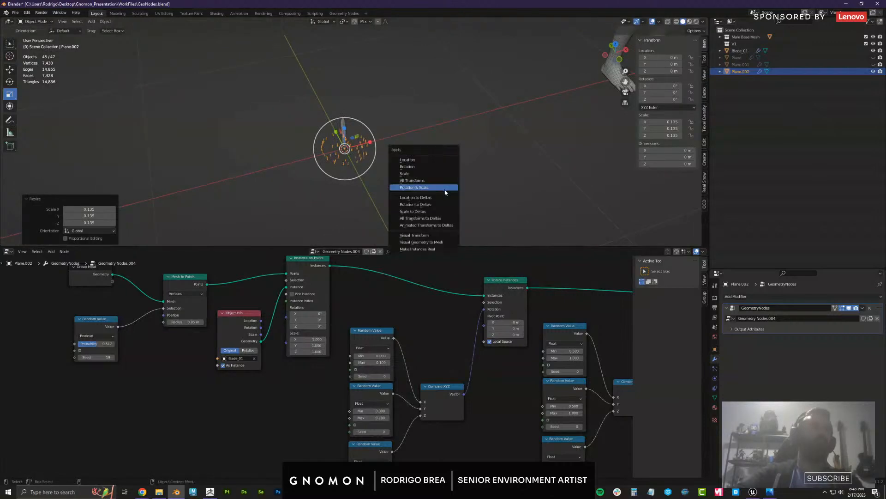
click(445, 190)
Deselect the blade patch and exclude the Main Base Mesh collection from the view layer
middle_drag(449, 198, 480, 160)
click(425, 148)
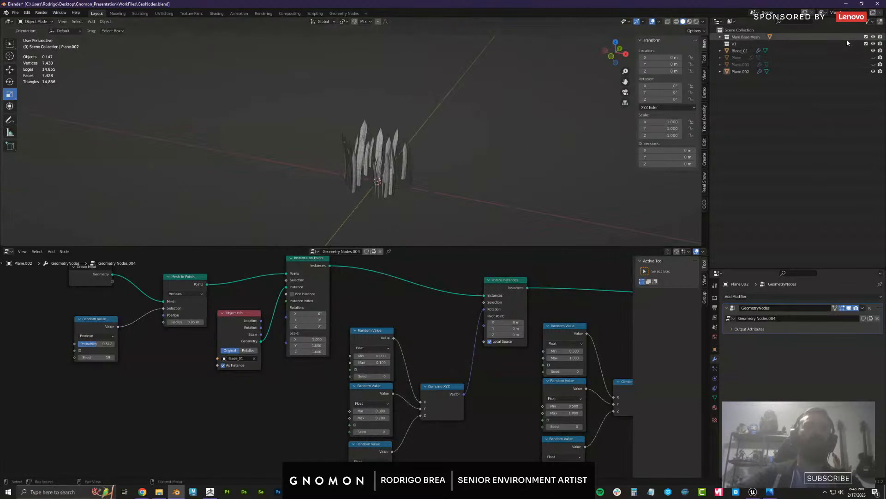
click(866, 37)
middle_drag(485, 115, 447, 165)
Set the maximum of the Z Random Value node feeding Scale Instances to 2
middle_drag(572, 307, 379, 281)
scroll(453, 367, down, 4)
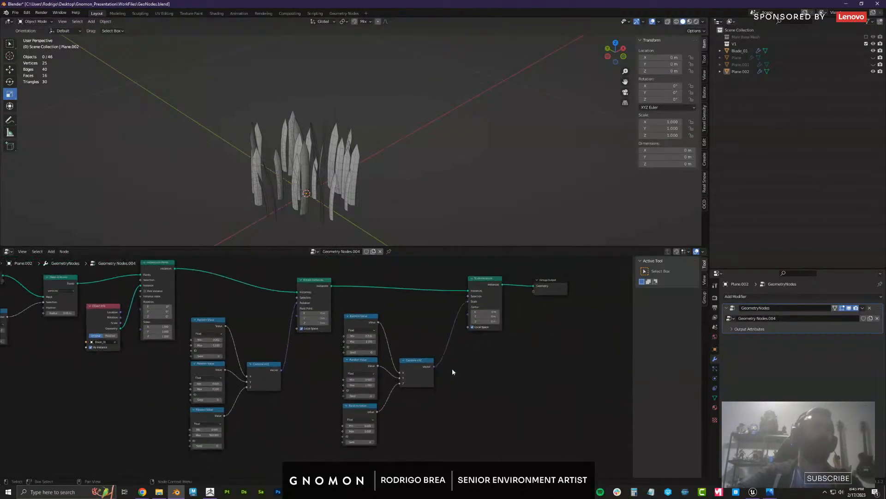
scroll(448, 362, up, 3)
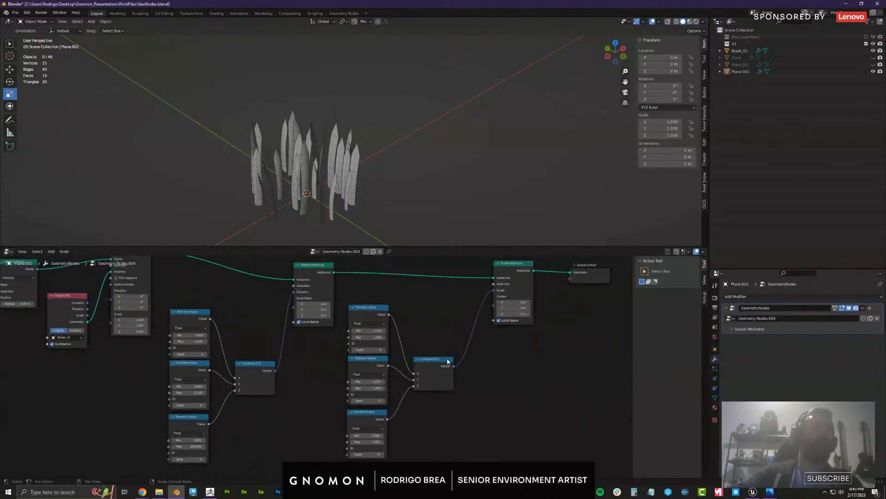
click(375, 442)
text(2)
key(Return)
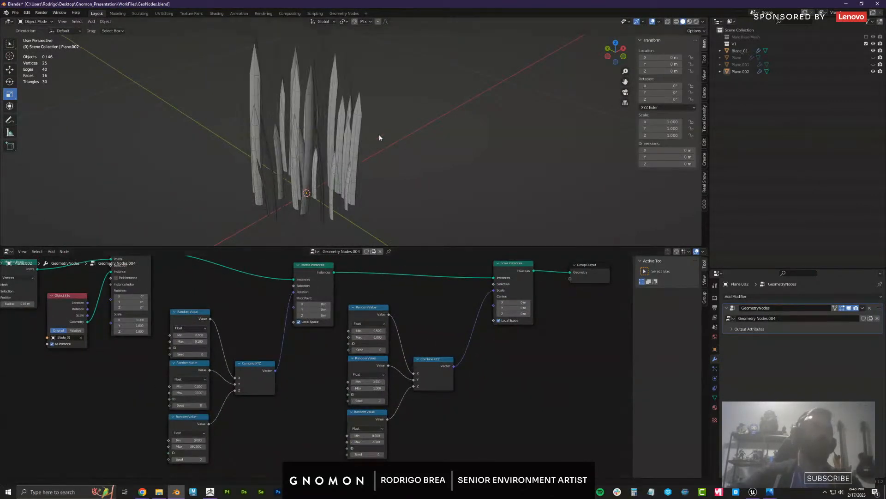
middle_drag(380, 138, 332, 131)
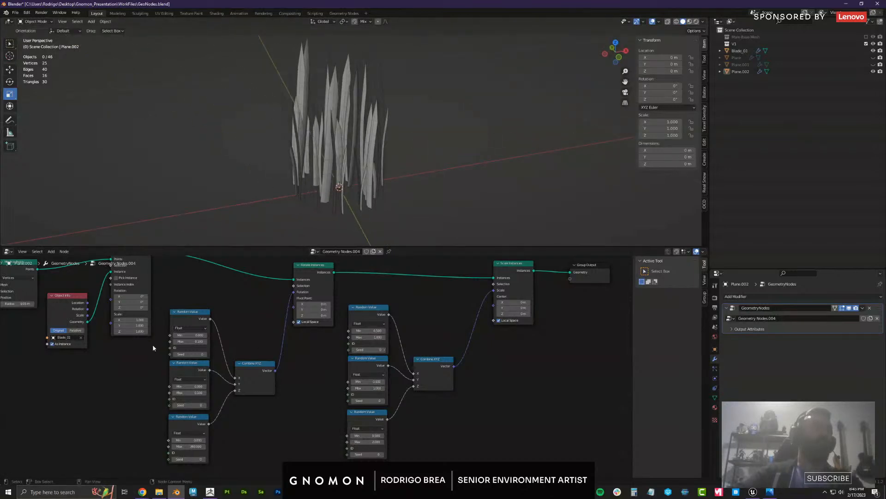
Lower the probability of the Boolean Random Value node on Plane.002 to about 0.3 to thin out the blades
middle_drag(123, 368, 140, 343)
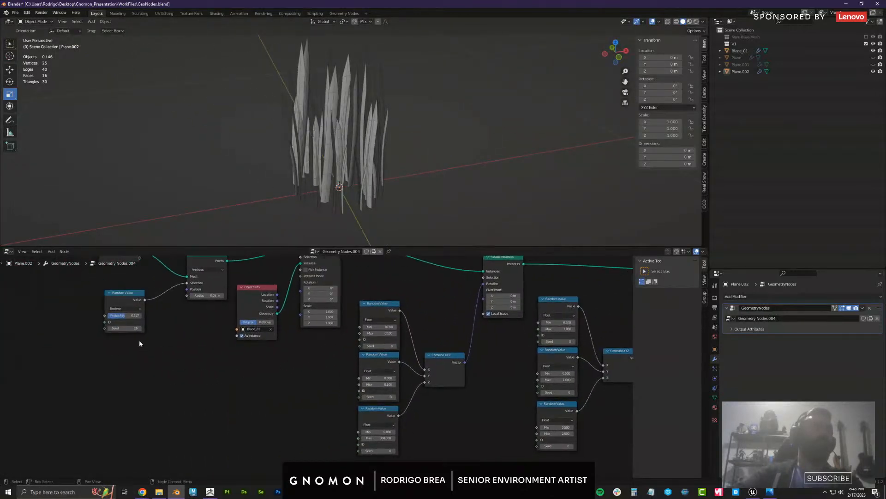
click(126, 318)
drag(122, 318, 113, 327)
scroll(337, 150, down, 2)
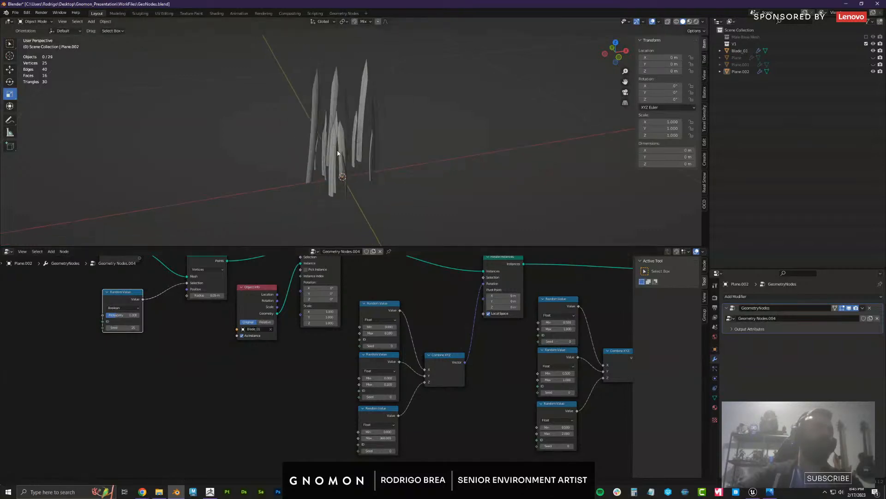
middle_drag(336, 151, 269, 135)
scroll(329, 154, down, 3)
middle_drag(328, 154, 522, 155)
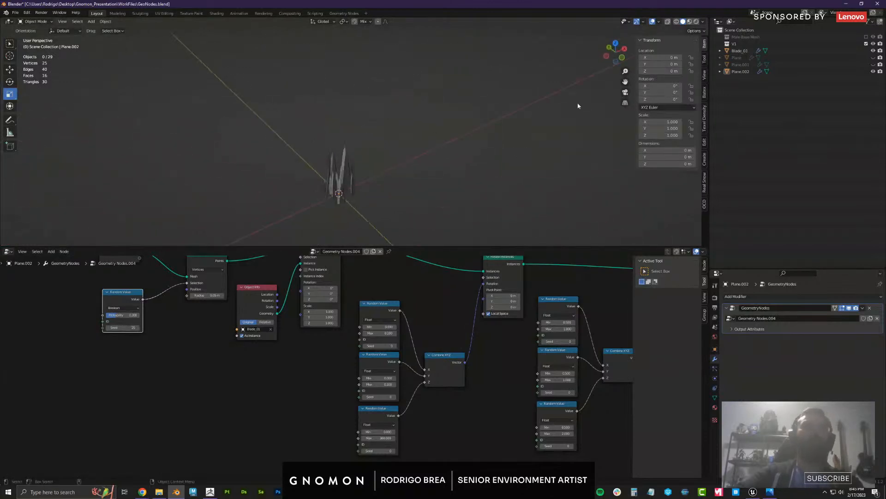
middle_drag(574, 103, 513, 109)
Hide Plane.002, then unhide and select the original Plane patch
click(873, 71)
click(873, 57)
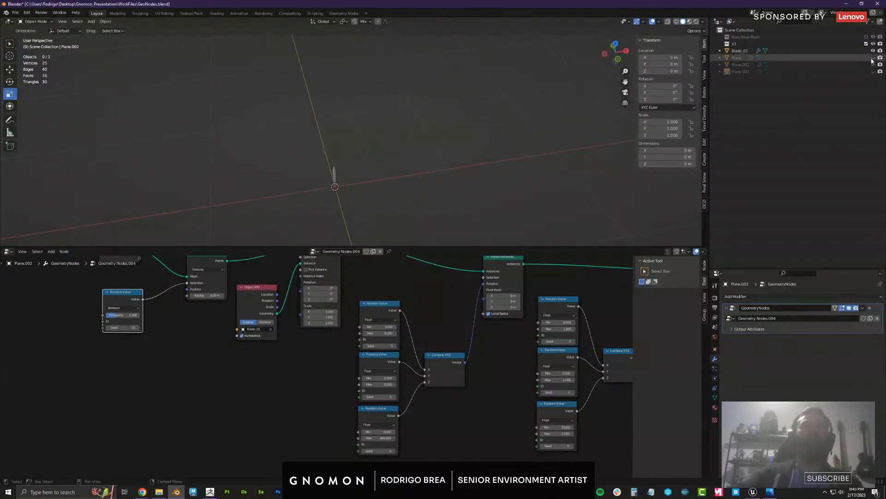
click(790, 57)
middle_drag(523, 161, 457, 188)
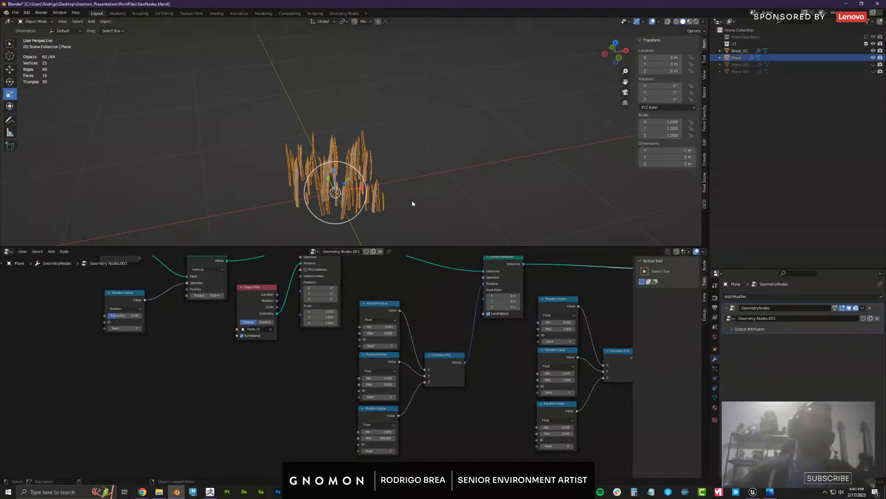
Enlarge the 3D viewport at the node editor's expense and activate the Select Box tool
drag(419, 248, 421, 355)
middle_drag(436, 249, 501, 175)
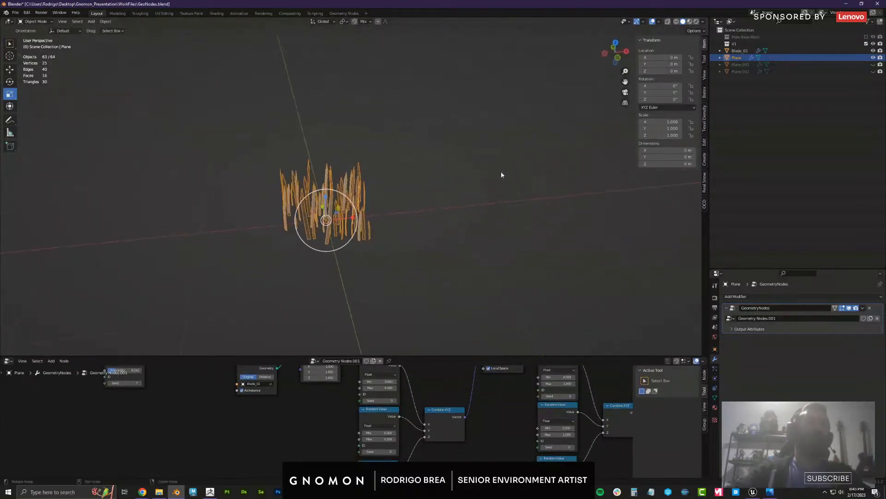
middle_drag(407, 220, 403, 163)
key(w)
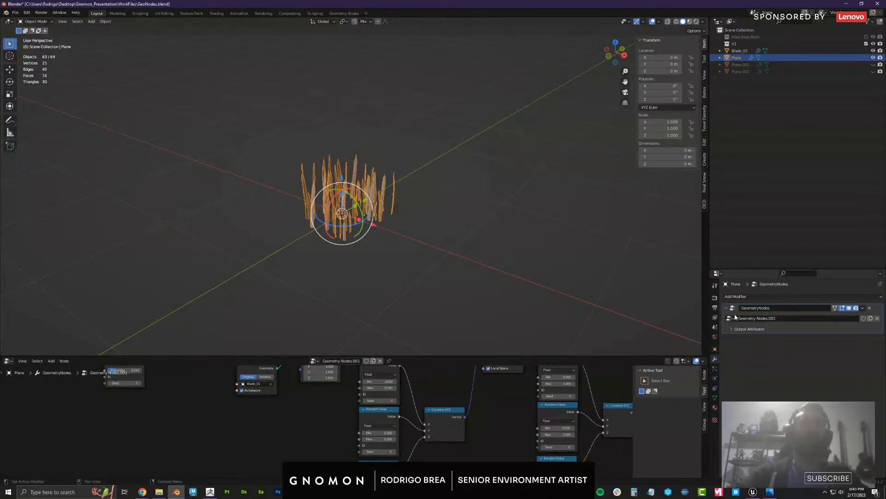
middle_drag(526, 391, 410, 407)
scroll(410, 405, up, 1)
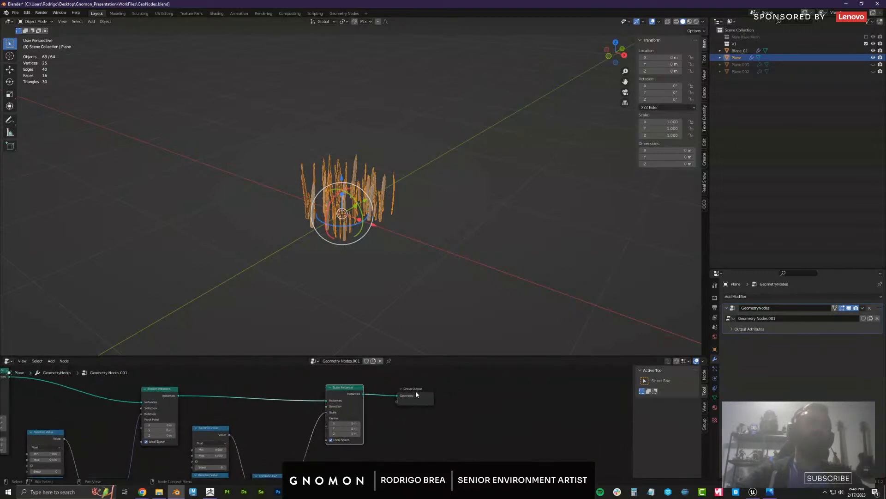
drag(415, 391, 497, 392)
click(418, 392)
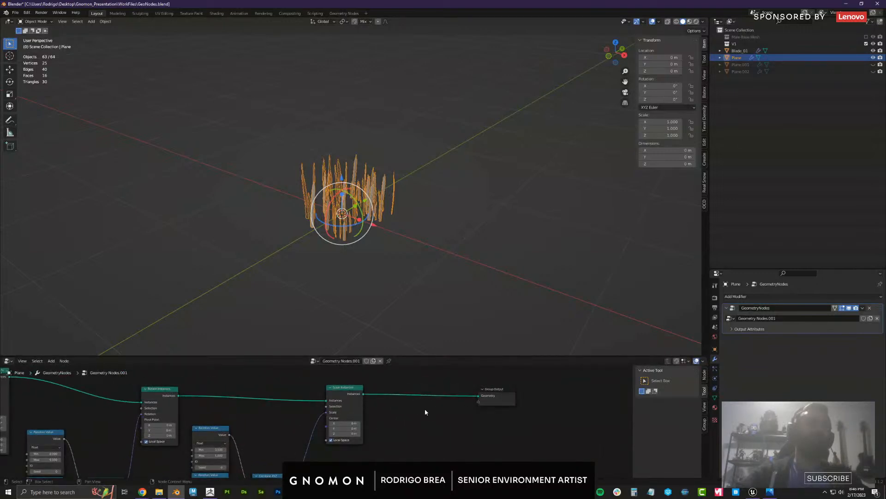
key(F3)
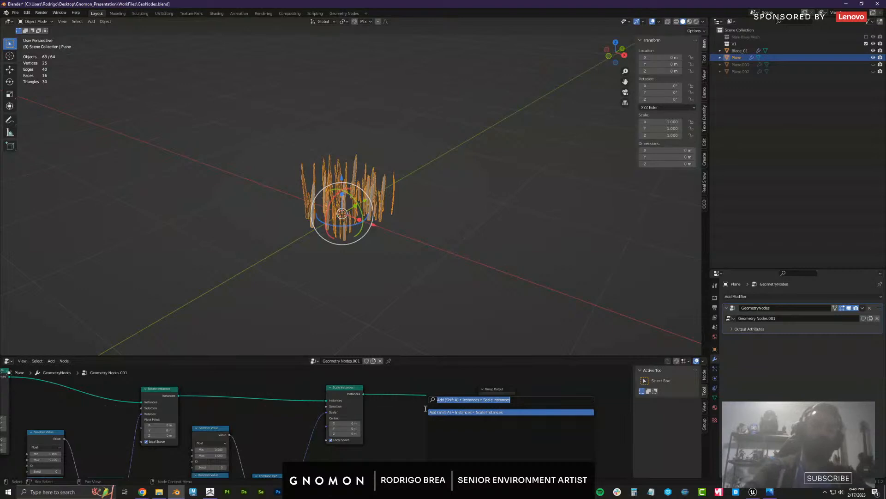
text(reali)
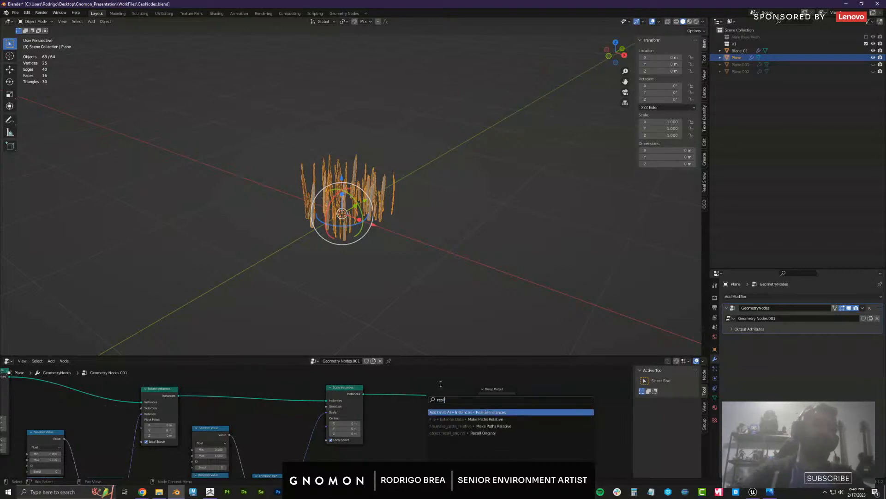
key(Escape)
drag(472, 389, 465, 391)
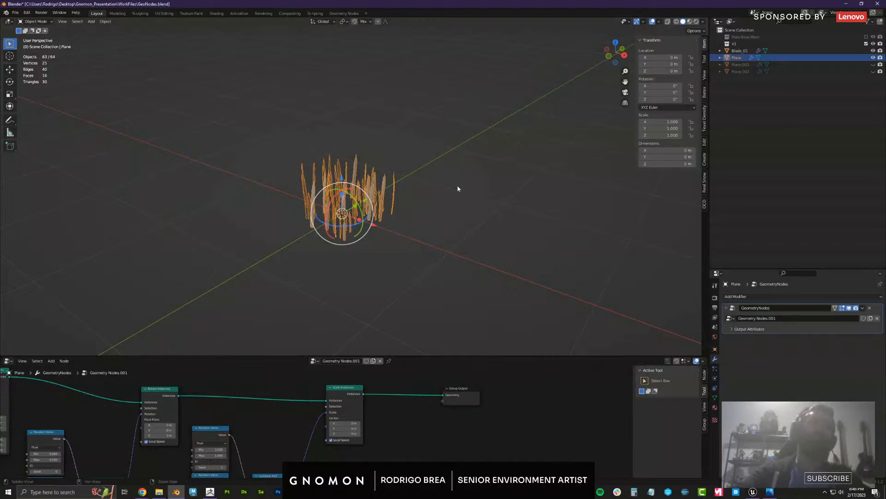
Create a new collection in the Scene Collection
middle_drag(459, 189, 489, 320)
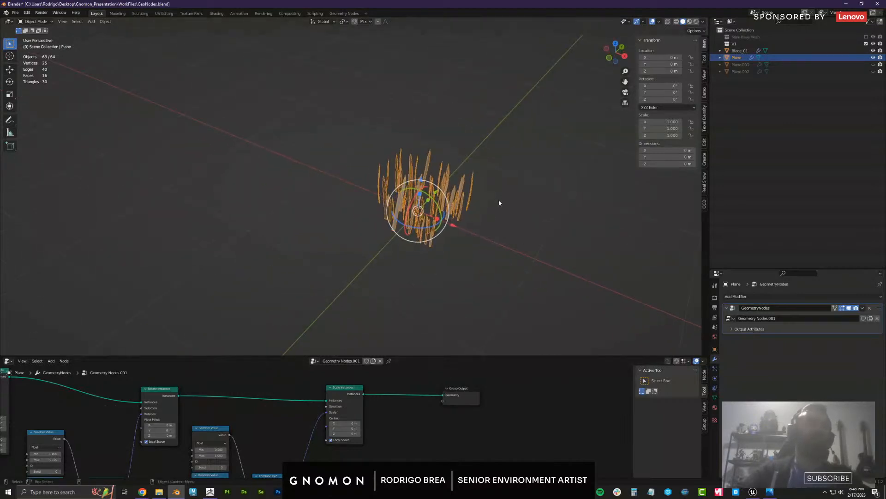
middle_drag(499, 202, 646, 143)
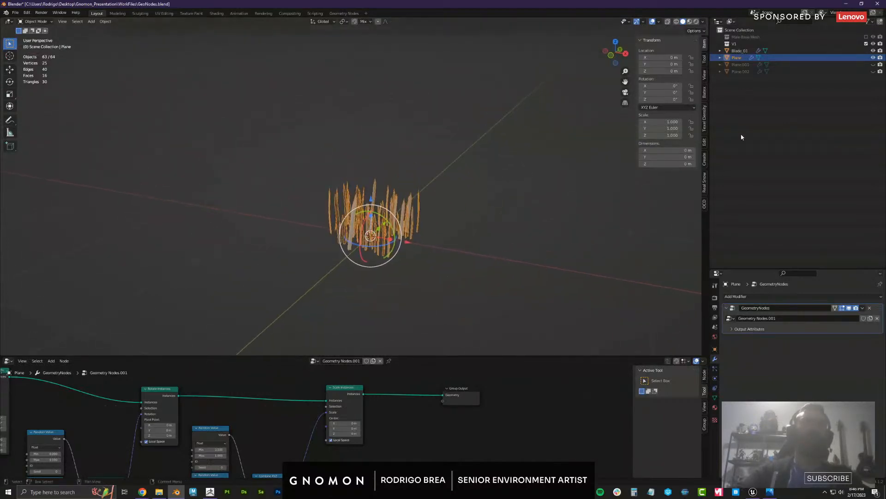
right_click(742, 137)
right_click(762, 160)
click(761, 159)
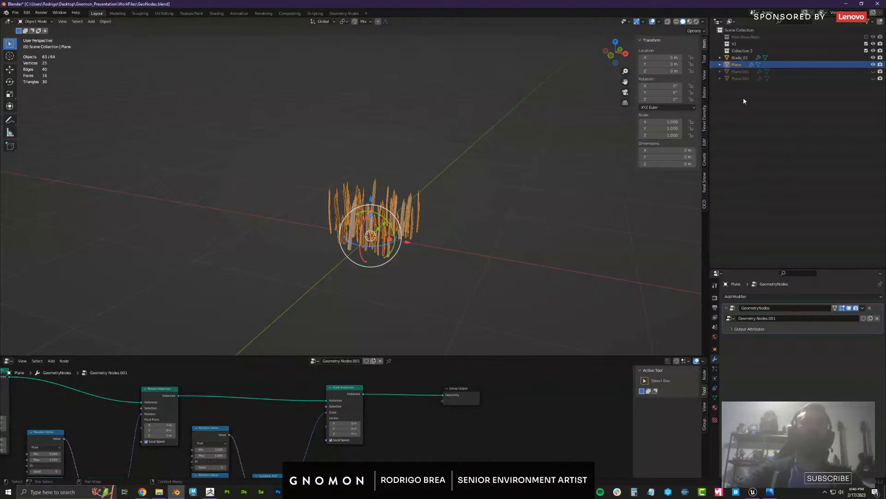
Move the Plane object into the new collection and rename that collection Balde_Patch_01
middle_drag(430, 224, 445, 251)
scroll(451, 244, up, 1)
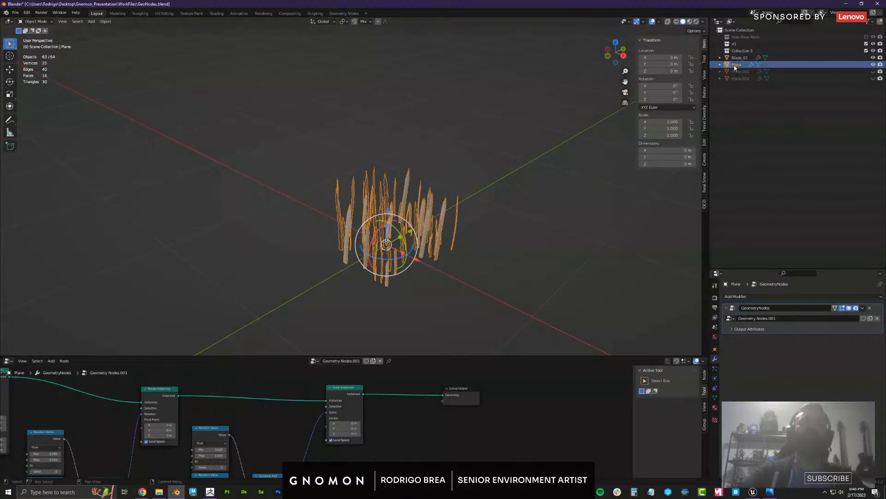
drag(736, 67, 748, 54)
click(747, 51)
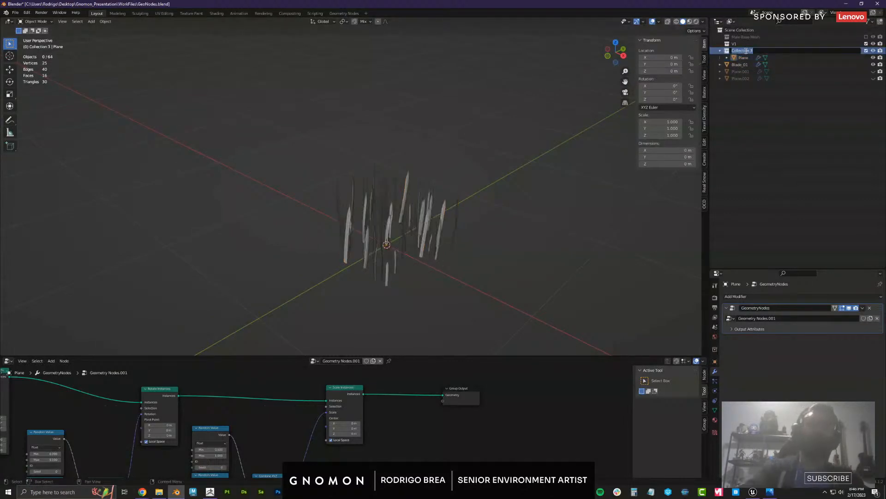
text(Balde_Patch_01)
key(Return)
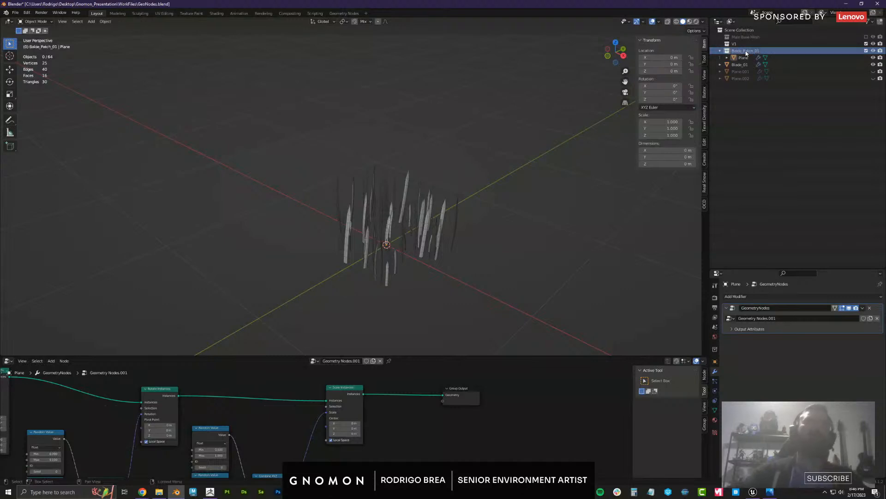
Convert the Plane's scattered blades into real objects with Make Instances Real
click(743, 59)
middle_drag(468, 237, 473, 213)
key(F3)
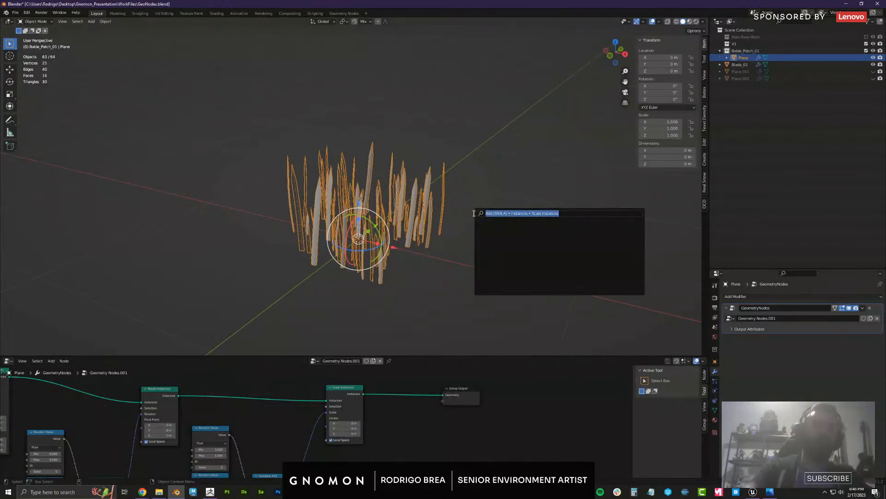
key(BackSpace)
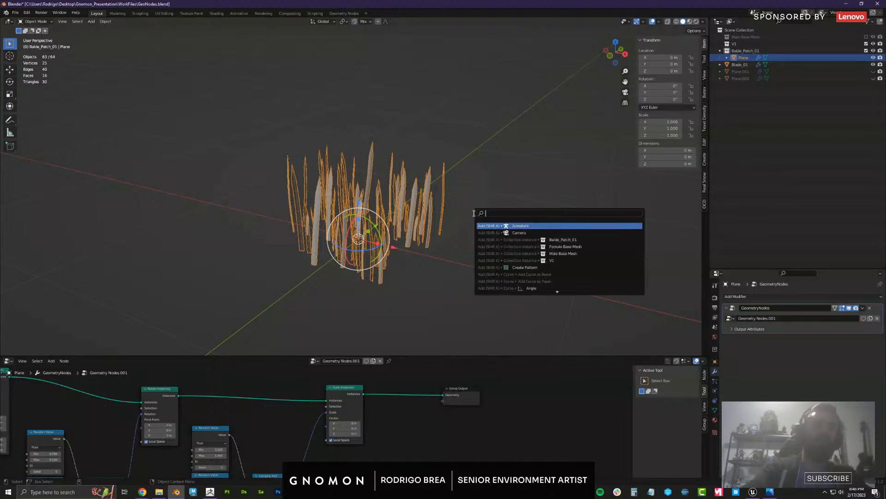
text(make in)
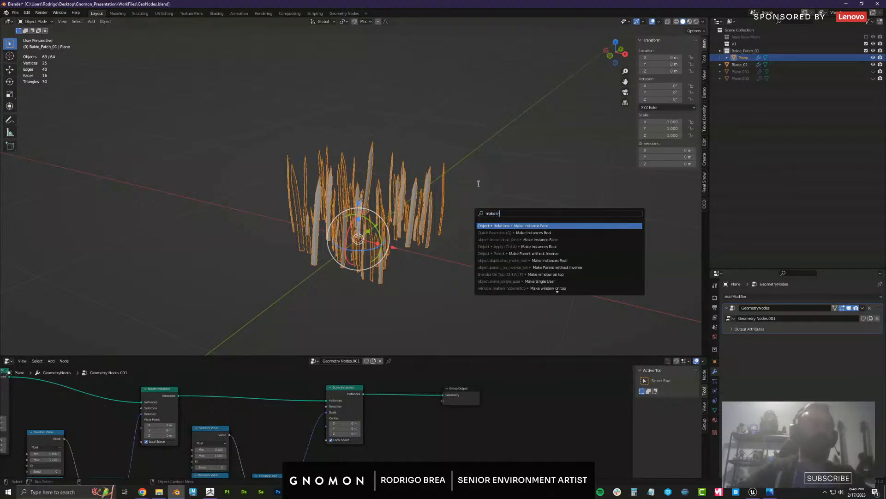
click(538, 232)
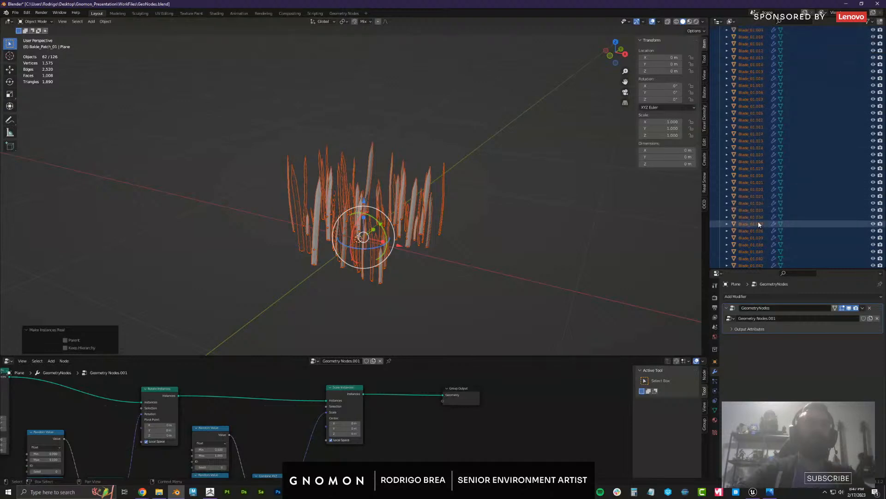
Delete the Plane object from the Balde_Patch_01 collection, keeping the separate blade objects
scroll(756, 214, down, 10)
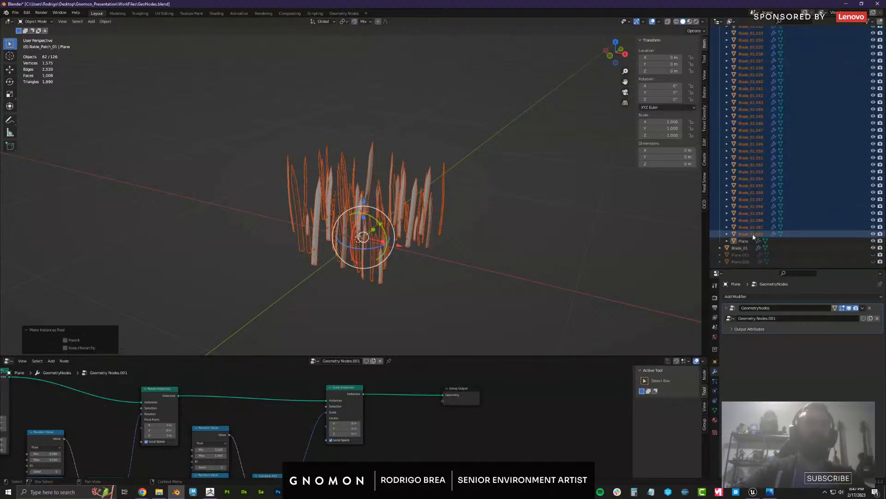
ctrl+click(743, 240)
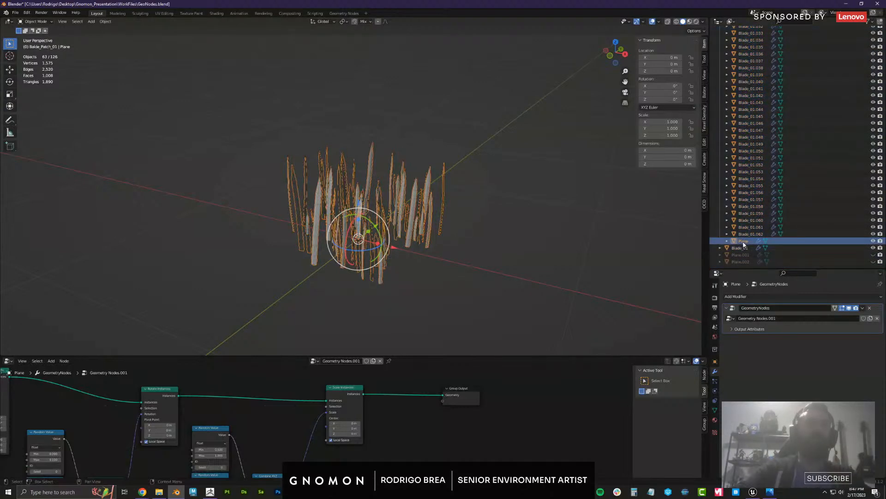
mouse_move(501, 233)
middle_down()
mouse_move(505, 219)
mouse_move(505, 231)
middle_up()
key(Delete)
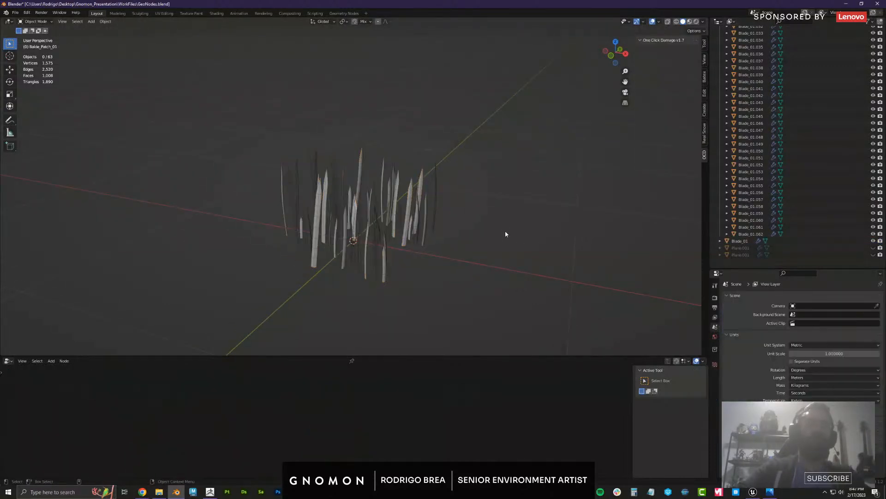
Select all the real blade objects in Balde_Patch_01 and join them into a single mesh
click(751, 234)
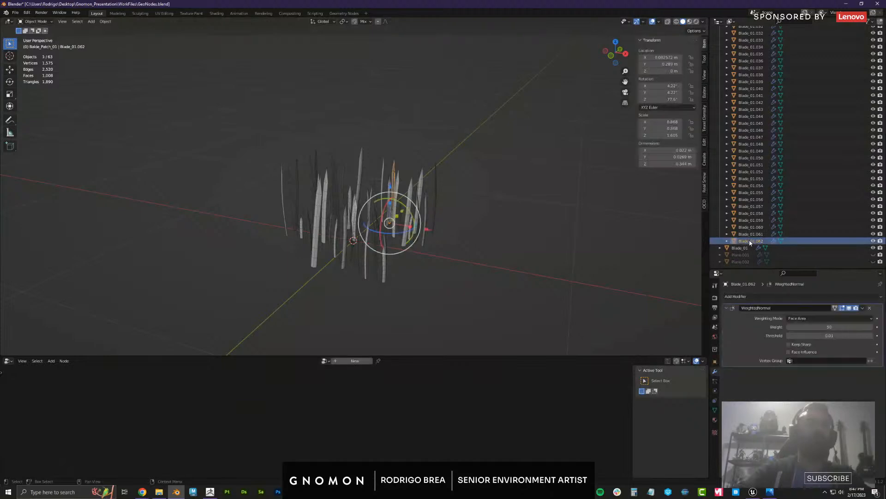
scroll(754, 135, up, 6)
scroll(754, 134, up, 5)
shift+click(751, 58)
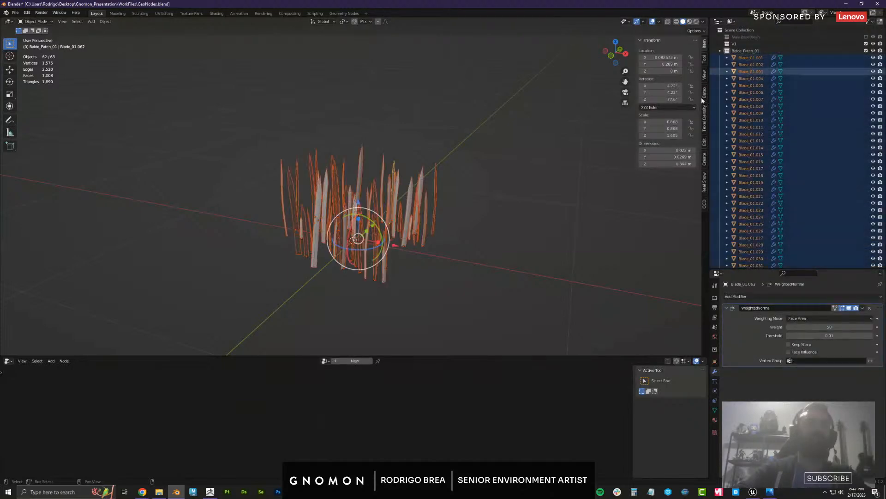
middle_drag(433, 257, 483, 245)
shift+click(392, 267)
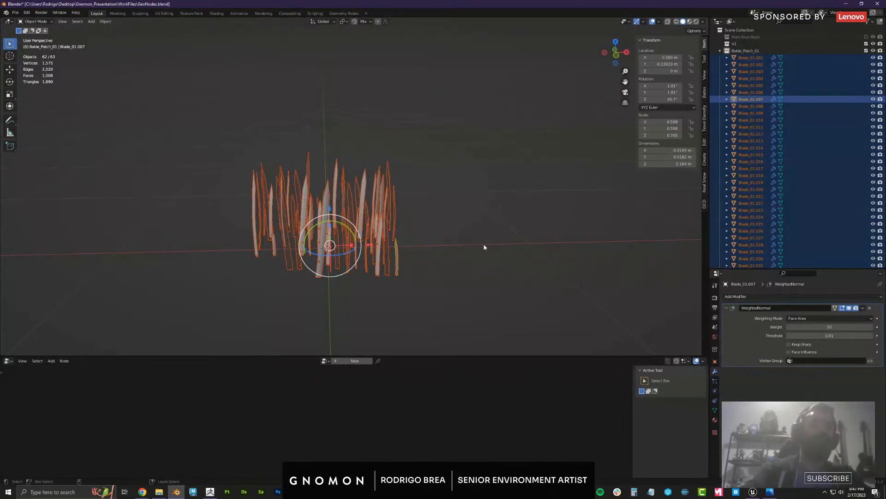
key(ctrl+j)
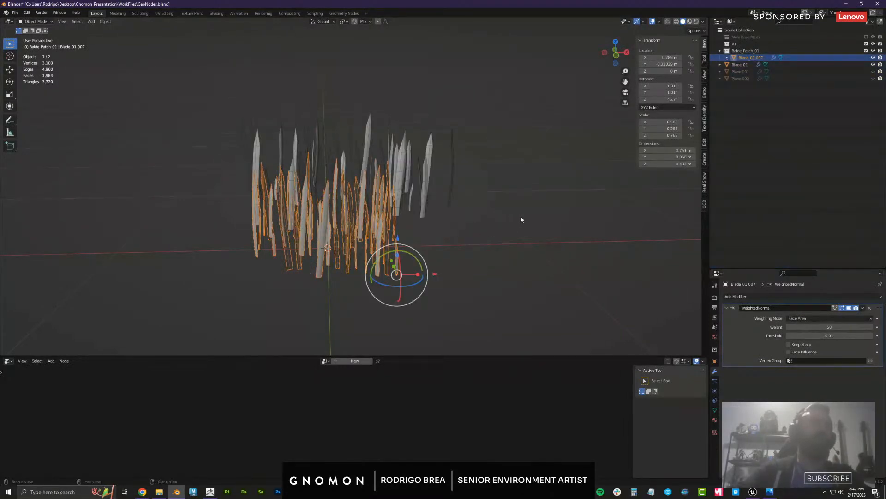
Delete the original Blade_01 source object, keeping only the joined blade patch
middle_drag(522, 219, 407, 223)
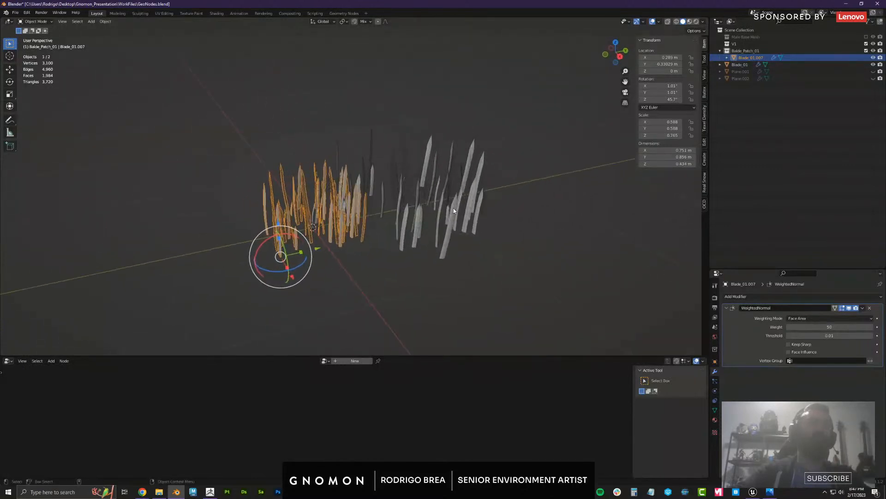
click(453, 208)
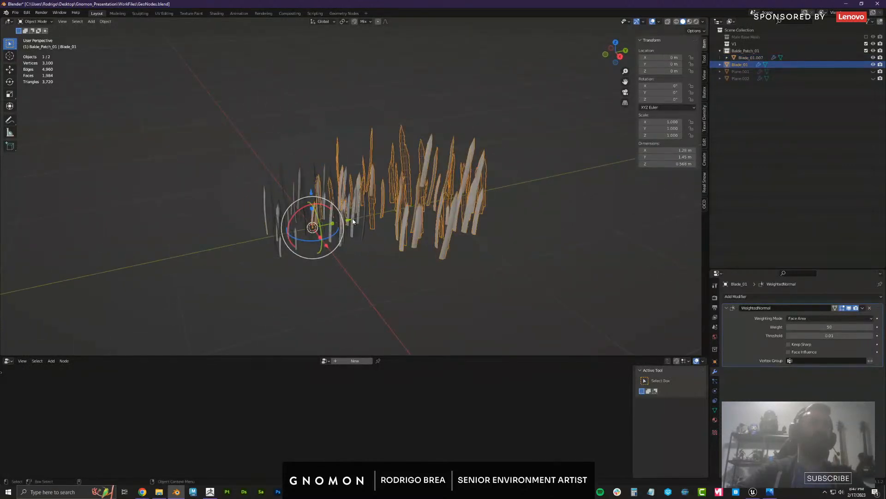
drag(353, 222, 461, 192)
mouse_move(460, 192)
middle_down()
mouse_move(453, 207)
mouse_move(423, 187)
mouse_move(507, 196)
mouse_move(451, 185)
middle_up()
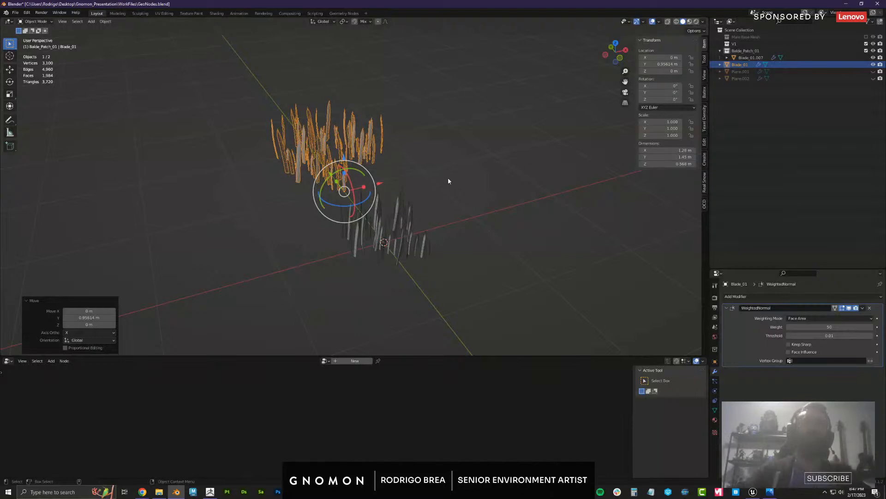
drag(366, 202, 360, 219)
key(ctrl+z)
middle_drag(494, 185, 477, 184)
key(Delete)
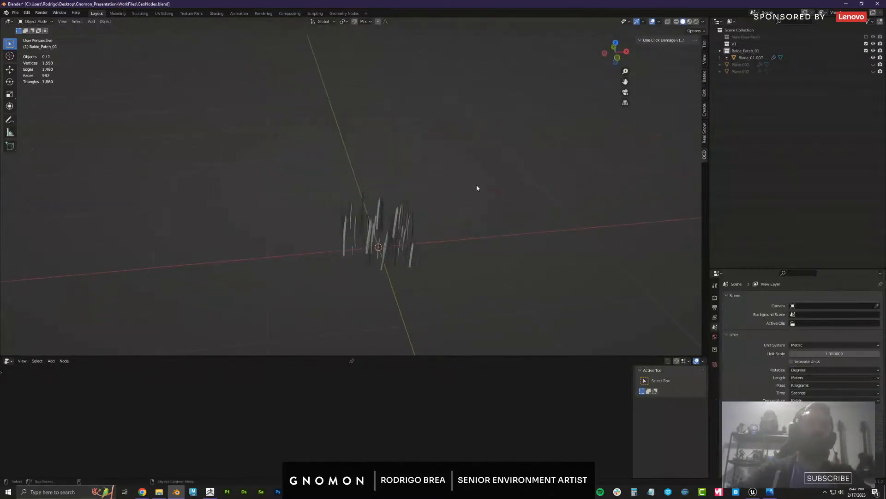
Select the joined blade patch, enlarge the node editor area and switch it to the UV Editor
drag(478, 186, 358, 229)
middle_drag(359, 230, 443, 184)
click(491, 190)
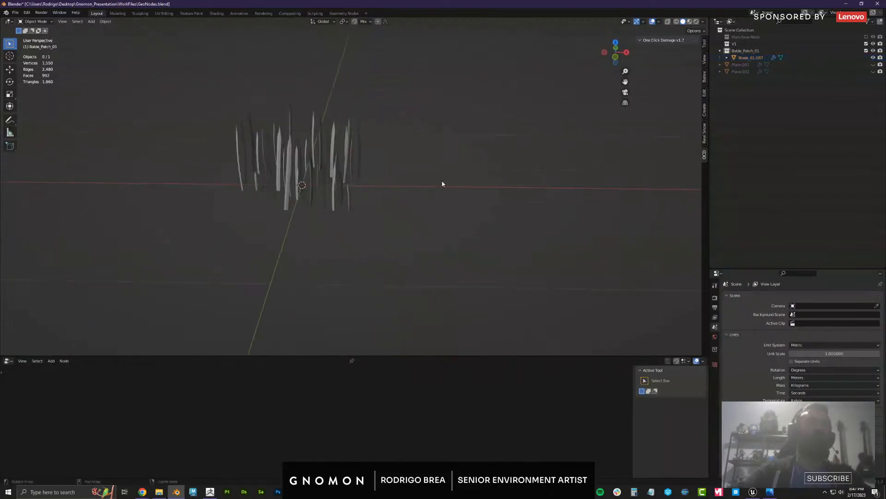
click(358, 160)
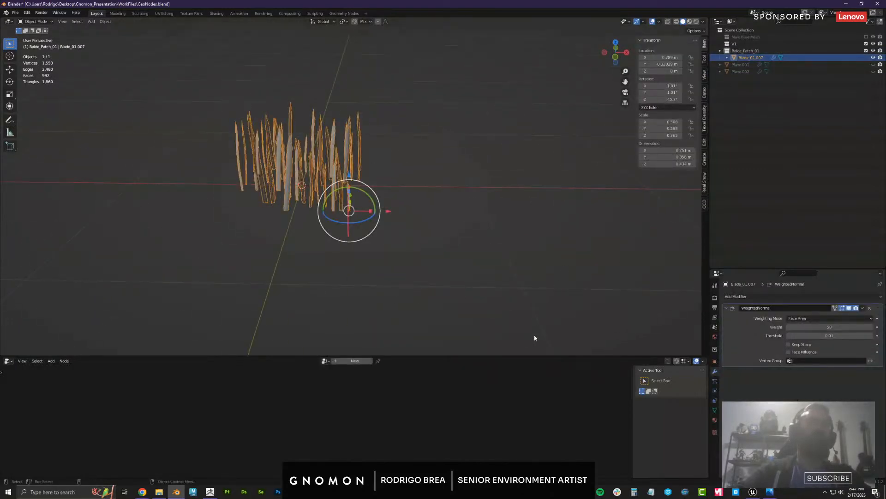
drag(531, 356, 525, 237)
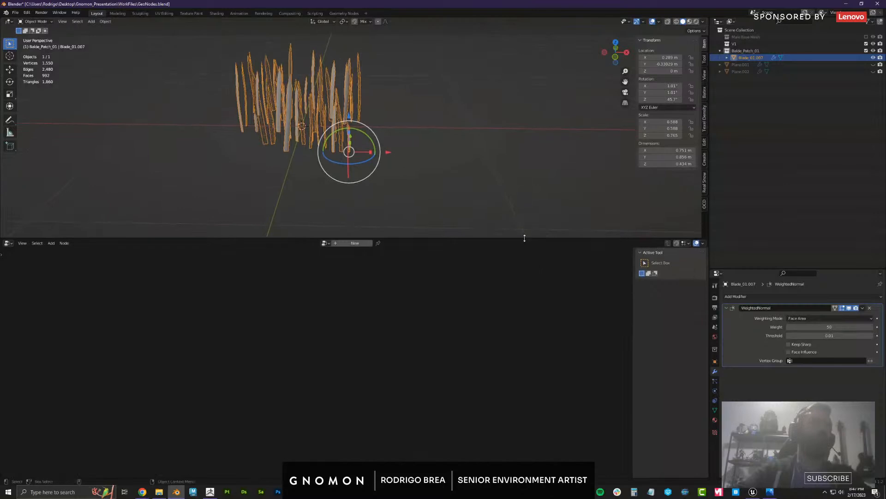
click(10, 245)
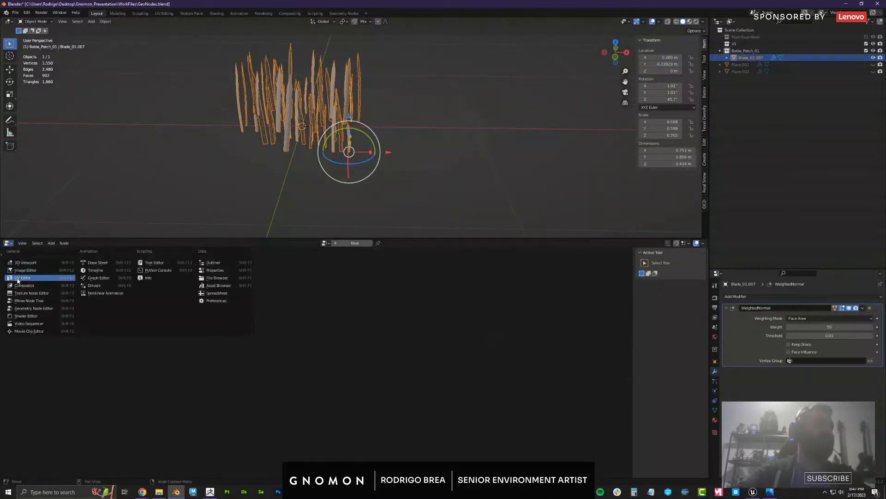
click(18, 277)
middle_drag(432, 135, 503, 173)
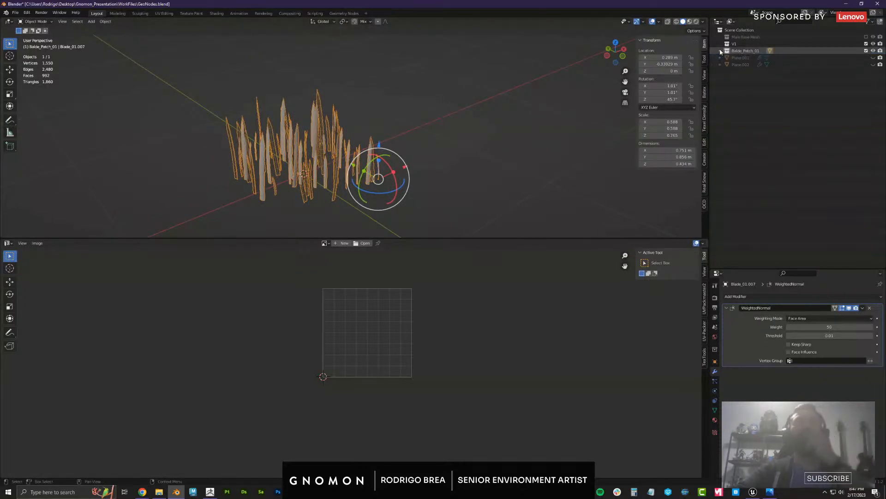
click(720, 51)
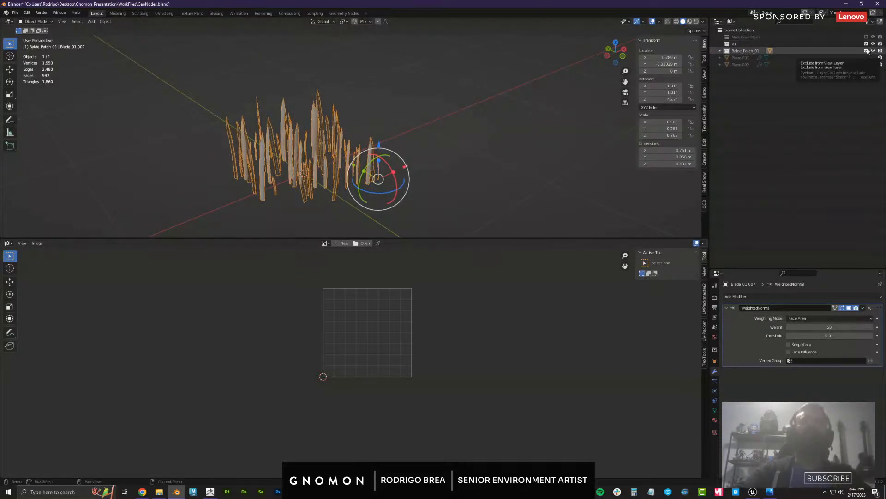
click(720, 51)
middle_drag(413, 190, 438, 156)
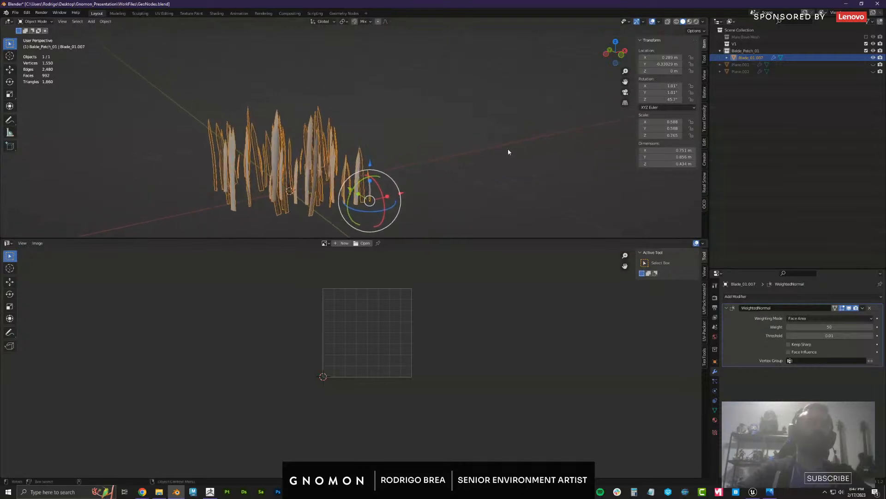
Delete the joined blade patch and add a new mesh plane at the origin
ctrl+middle_drag(507, 148, 341, 118)
key(Delete)
key(shift+a)
mouse_move(346, 124)
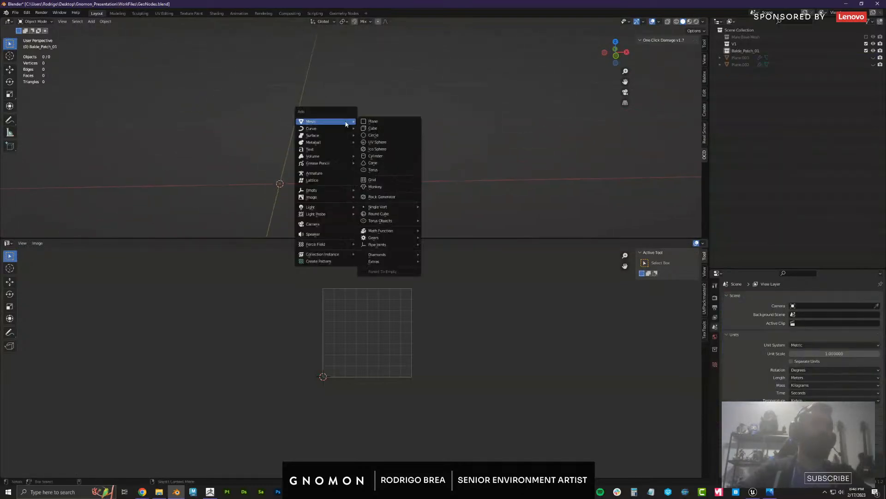
click(389, 123)
shift+middle_drag(400, 163, 403, 126)
ctrl+middle_drag(403, 126, 432, 147)
ctrl+middle_drag(431, 147, 398, 125)
middle_drag(398, 126, 409, 133)
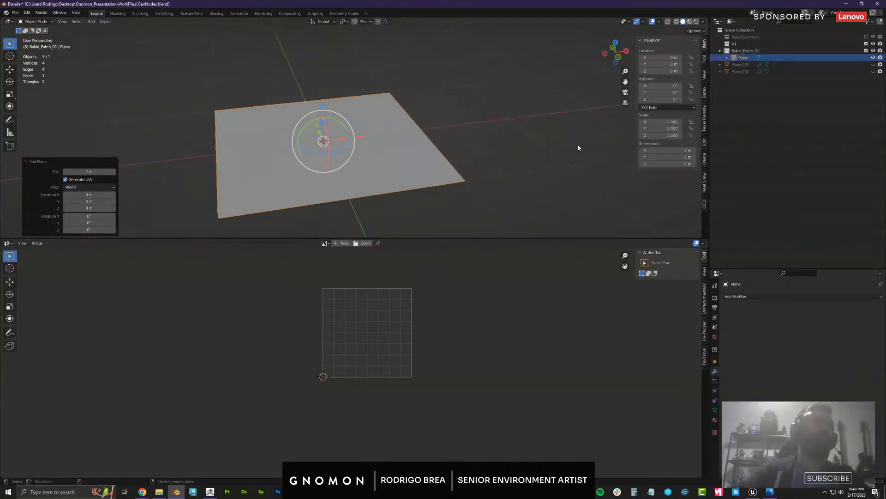
Add a Subdivision modifier to the plane, set it to Simple with 4 viewport levels, and apply it
click(746, 297)
click(752, 422)
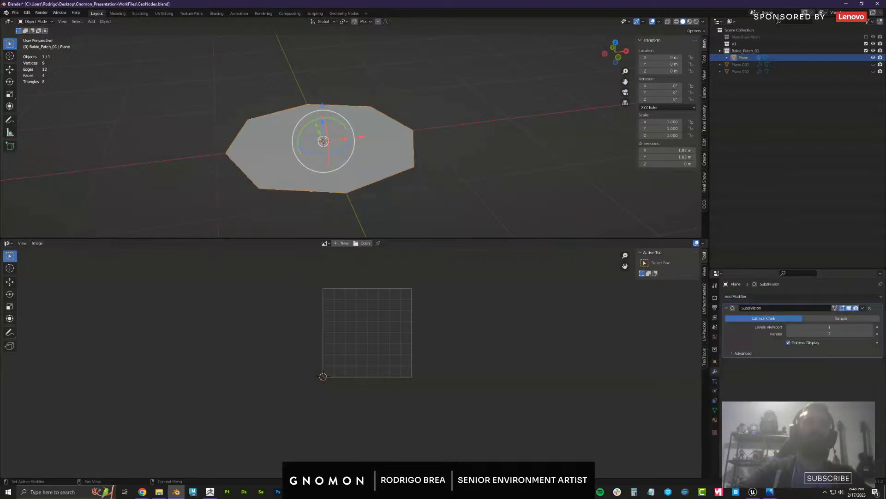
click(836, 318)
click(831, 327)
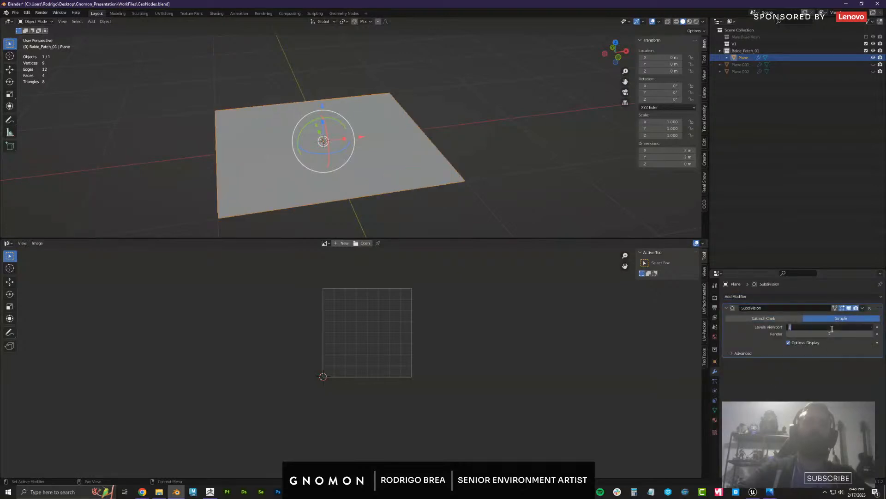
text(4)
key(Return)
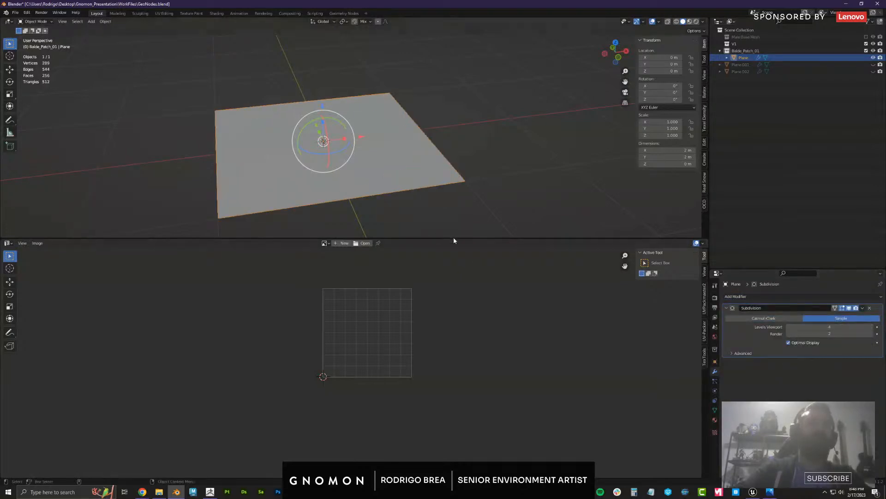
key(ctrl+a)
Rotate the plane 90° about the X axis so it stands upright, and view it from the front
middle_drag(478, 164, 452, 188)
scroll(429, 162, down, 2)
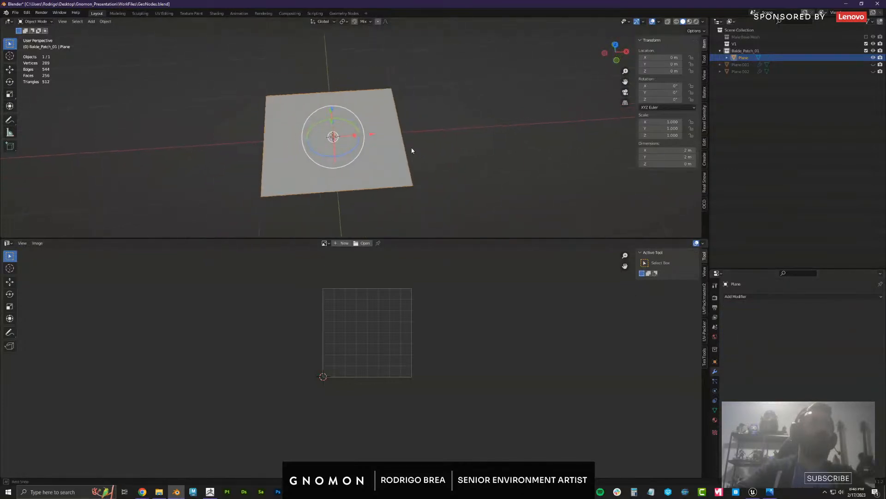
middle_drag(411, 147, 433, 148)
scroll(476, 182, up, 5)
middle_drag(470, 178, 364, 159)
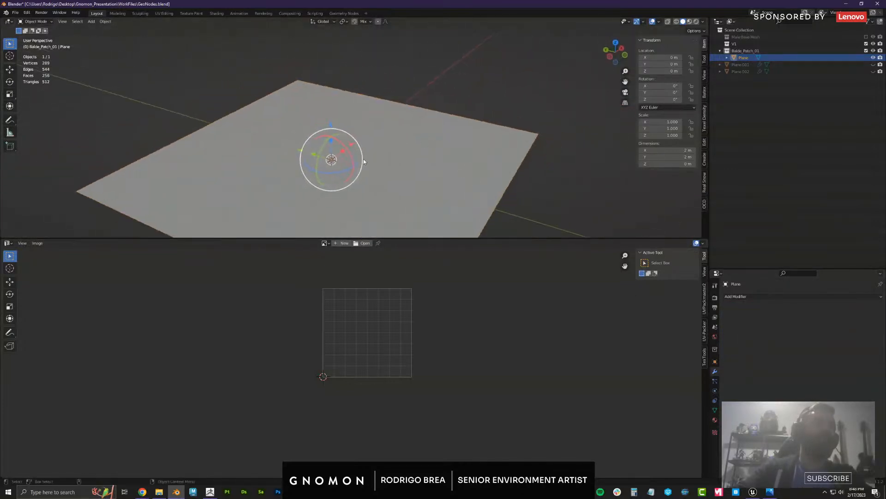
drag(351, 155, 351, 221)
middle_drag(467, 178, 405, 145)
key(KP_1)
scroll(409, 141, down, 4)
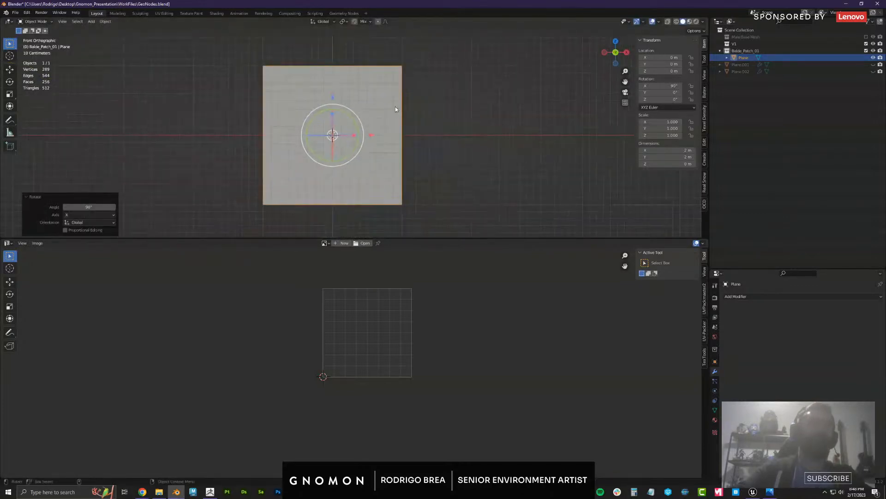
Delete all faces in the lower half of the upright plane in Edit Mode
key(Tab)
drag(440, 224, 197, 138)
key(x)
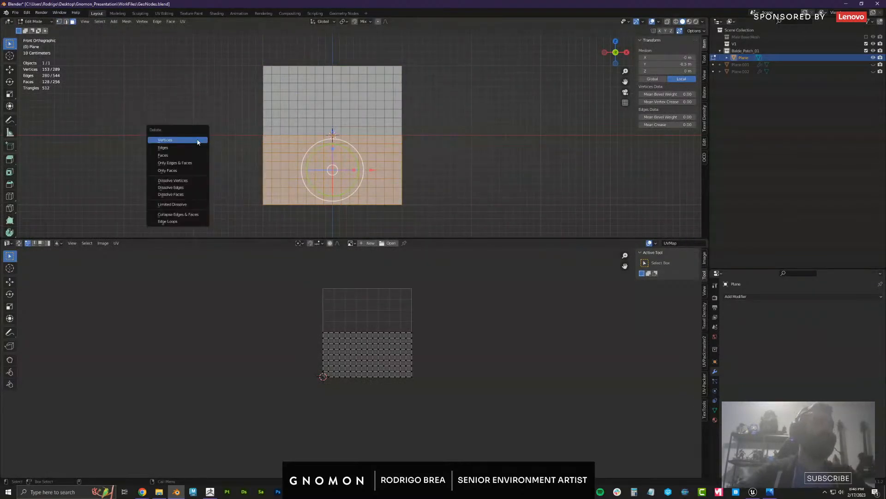
click(177, 154)
Delete the faces on both sides of the upright plane, keeping only the two central columns as a strip
drag(238, 55, 318, 156)
shift+drag(453, 152, 348, 49)
key(x)
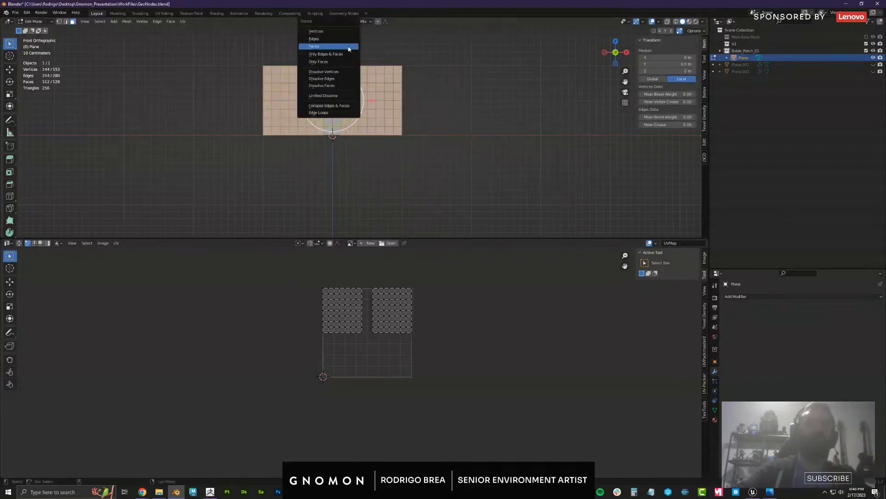
click(348, 49)
Move the strip's middle column of vertices about 0.042 m along Y to give the blade a V-shaped fold
middle_drag(337, 152, 364, 118)
middle_drag(357, 174, 340, 168)
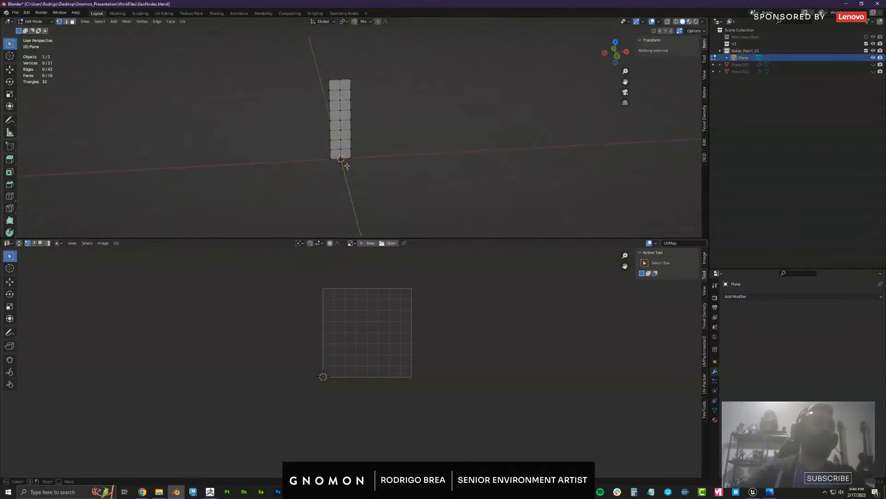
drag(349, 171, 336, 65)
middle_drag(343, 108, 356, 121)
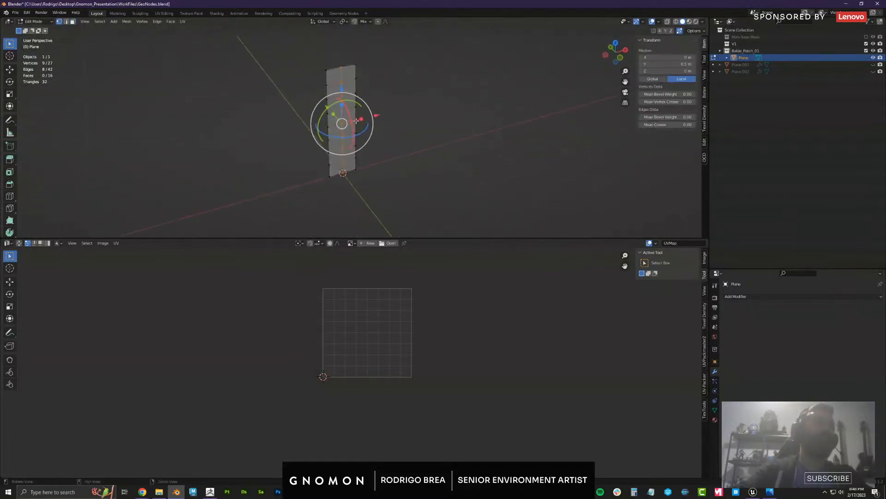
drag(327, 106, 329, 110)
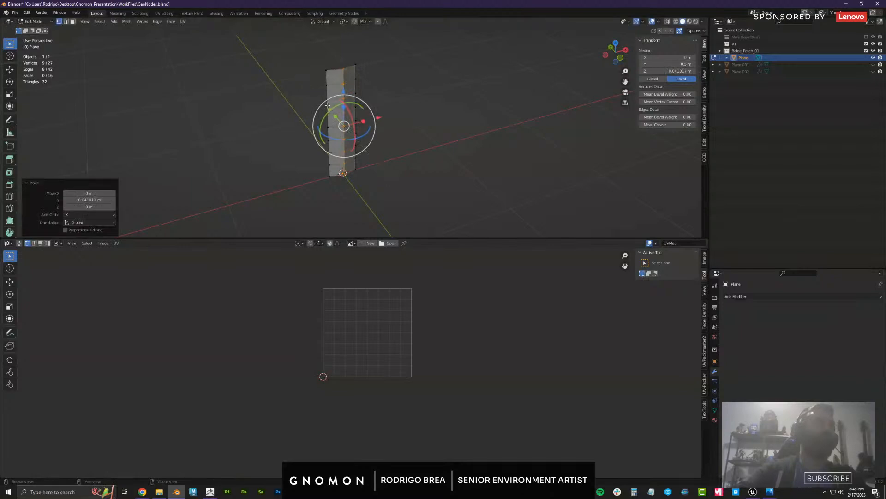
Raise the two outer top corner vertices of the strip about 0.045 m along Z
middle_drag(329, 110, 310, 91)
shift+middle_drag(316, 44, 323, 77)
click(328, 88)
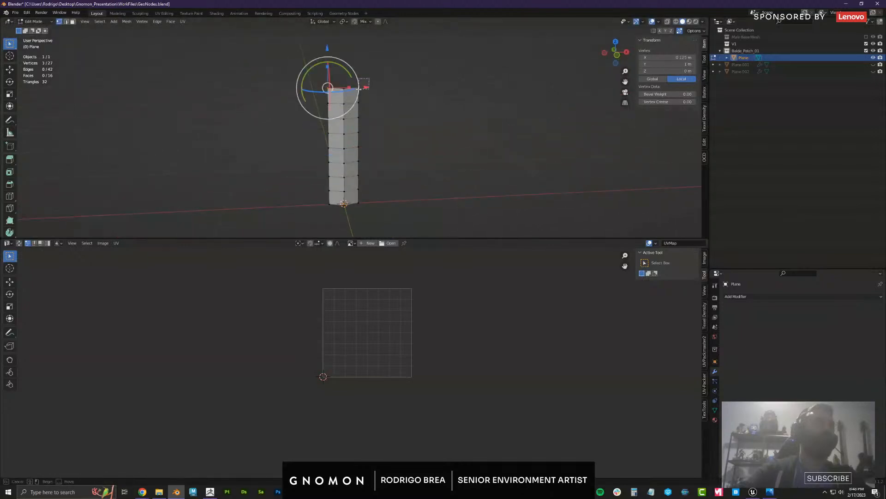
shift+click(359, 88)
drag(343, 50, 343, 46)
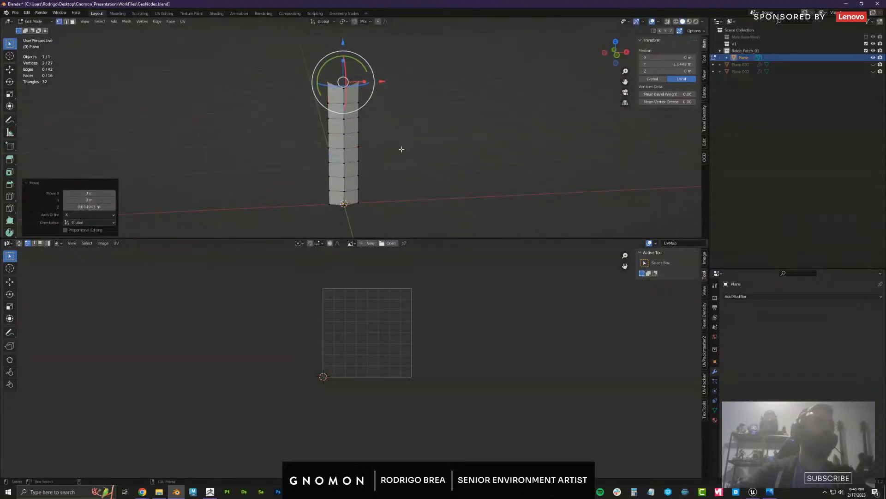
Return to Object Mode and scale the blade strip along X to about 0.499
scroll(401, 149, down, 2)
key(a)
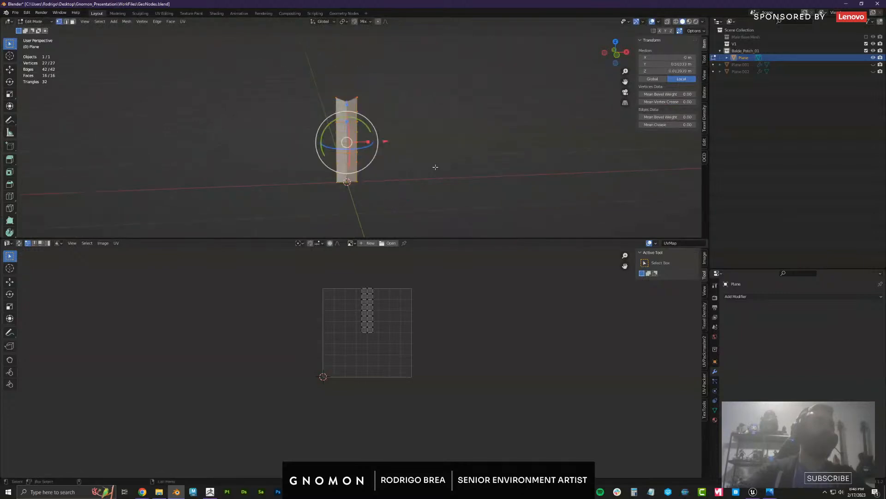
key(Tab)
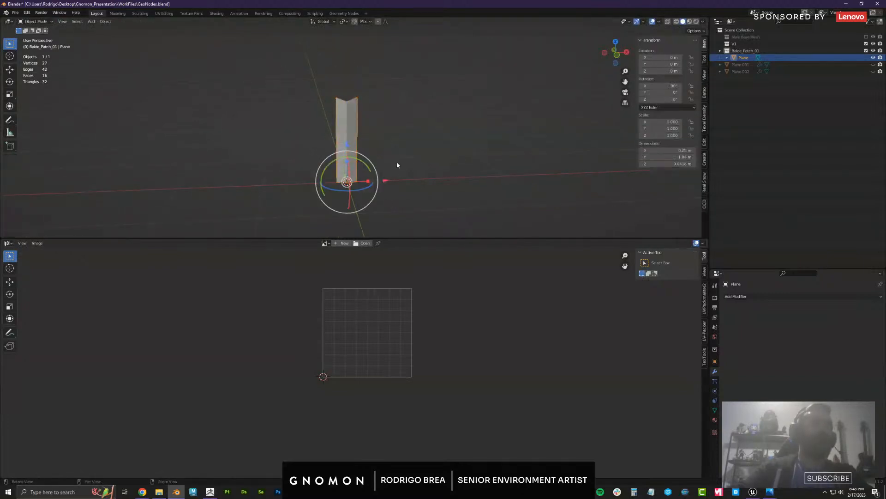
middle_drag(397, 166, 377, 202)
drag(366, 189, 355, 186)
scroll(422, 128, up, 3)
scroll(422, 144, down, 1)
mouse_move(432, 144)
shift+middle_down()
mouse_move(439, 124)
mouse_move(442, 144)
mouse_move(469, 146)
mouse_move(437, 151)
shift+middle_up()
scroll(441, 145, down, 2)
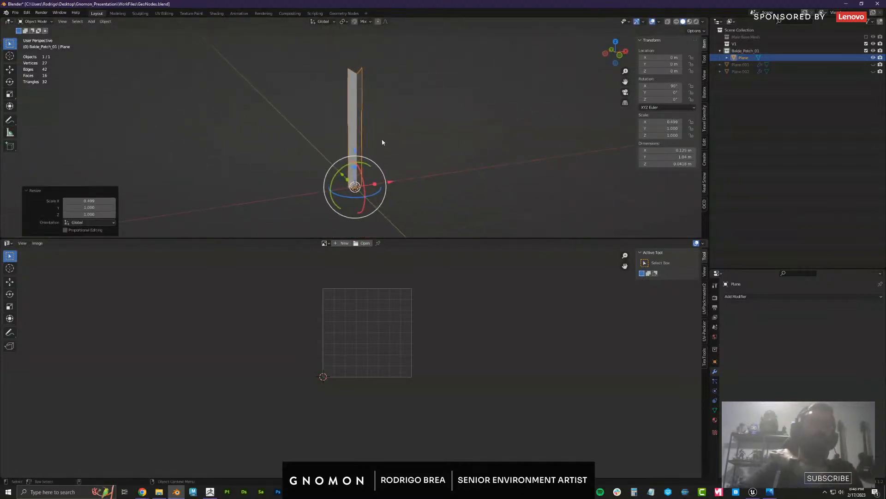
Enlarge the 3D viewport and add a Lattice modifier to the blade
click(355, 140)
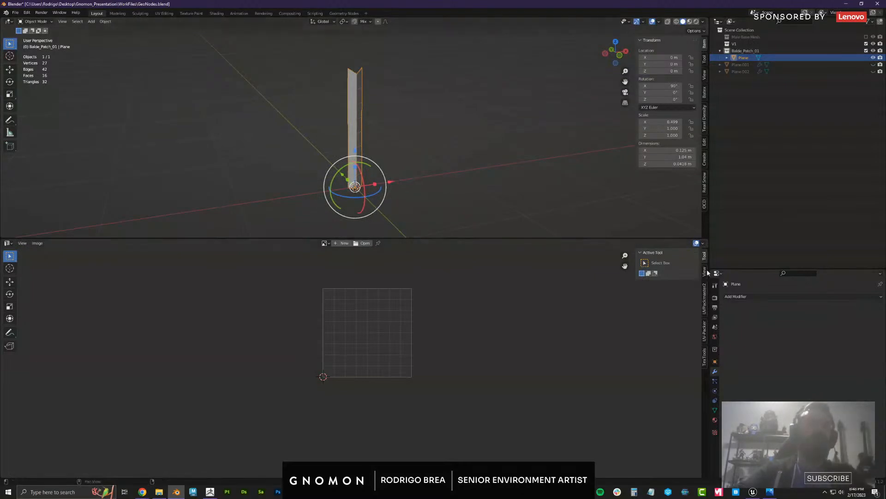
drag(582, 239, 582, 307)
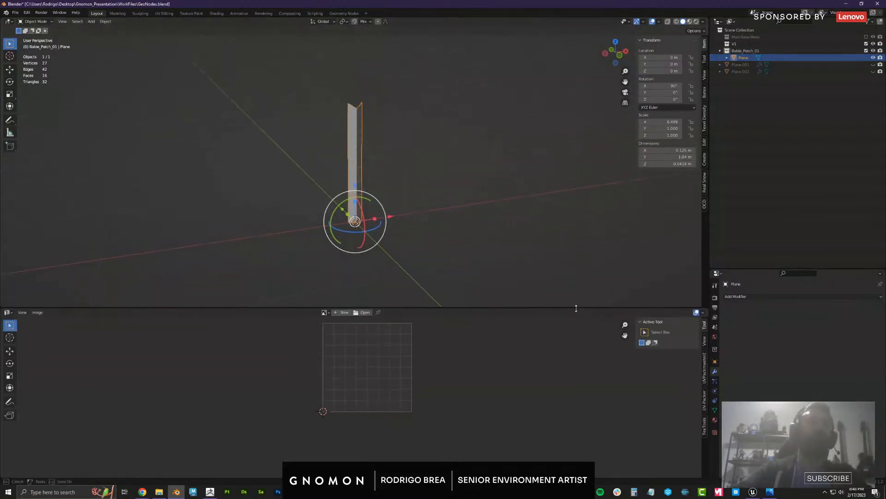
click(755, 298)
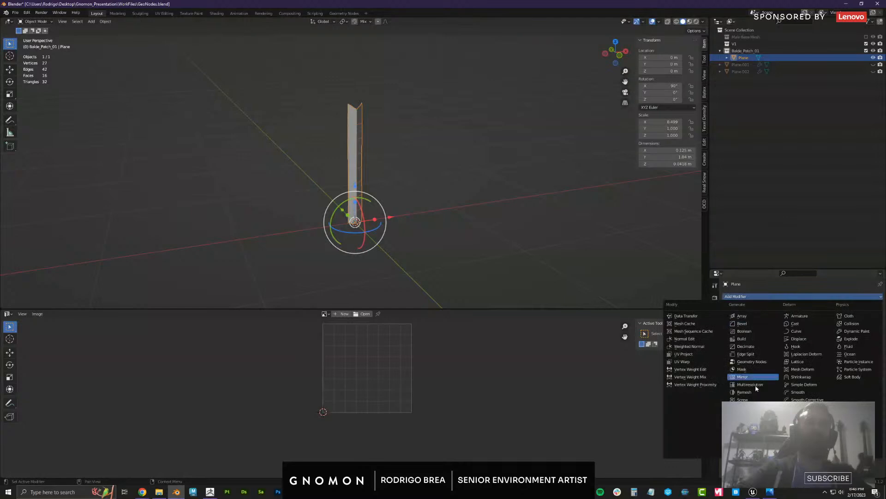
click(798, 361)
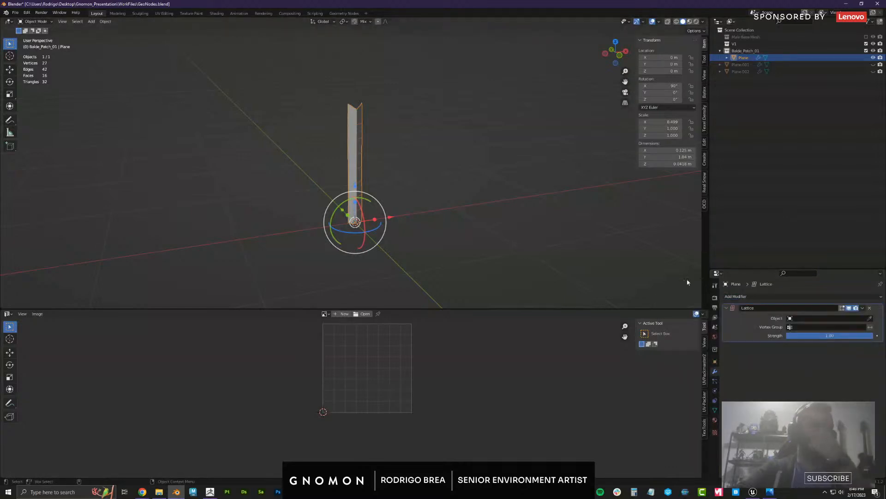
Add a lattice object and raise it about 0.541 m along Z so it surrounds the blade
click(456, 201)
key(shift+a)
mouse_move(457, 204)
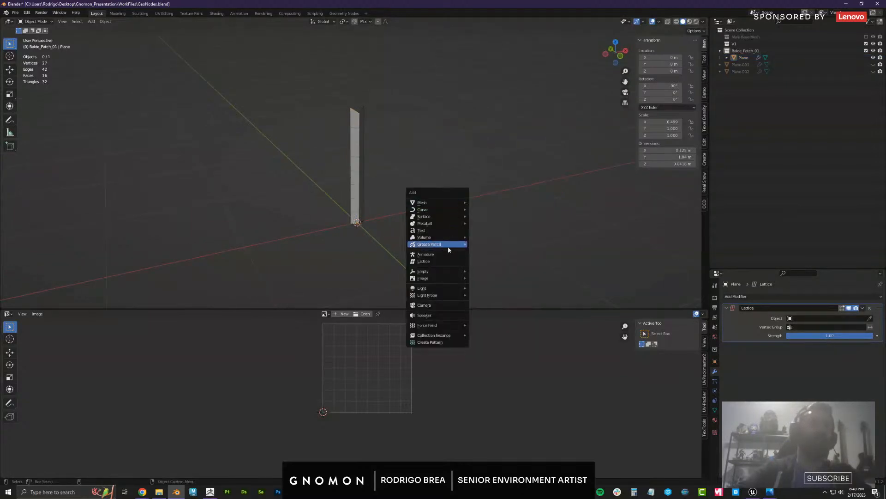
click(444, 261)
middle_drag(446, 266, 395, 204)
drag(354, 184, 345, 121)
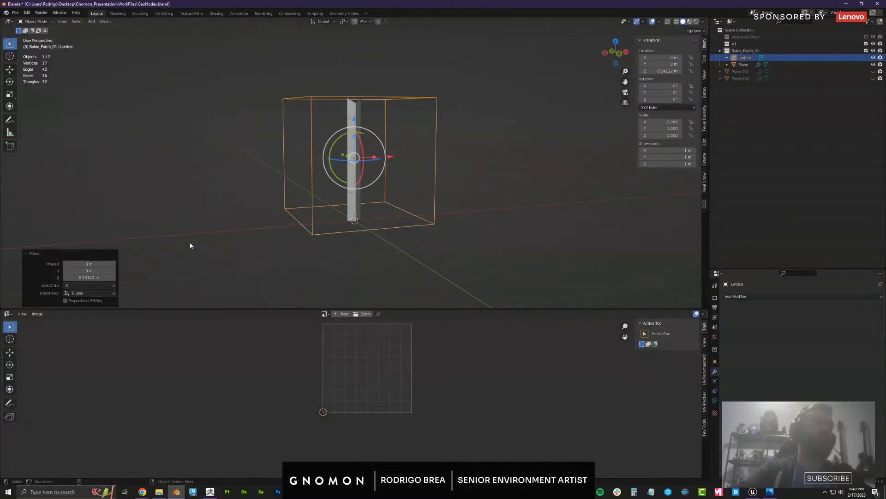
middle_drag(190, 245, 202, 248)
Set the lattice's W resolution to 3 and assign the lattice as the object of the blade's Lattice modifier
click(715, 400)
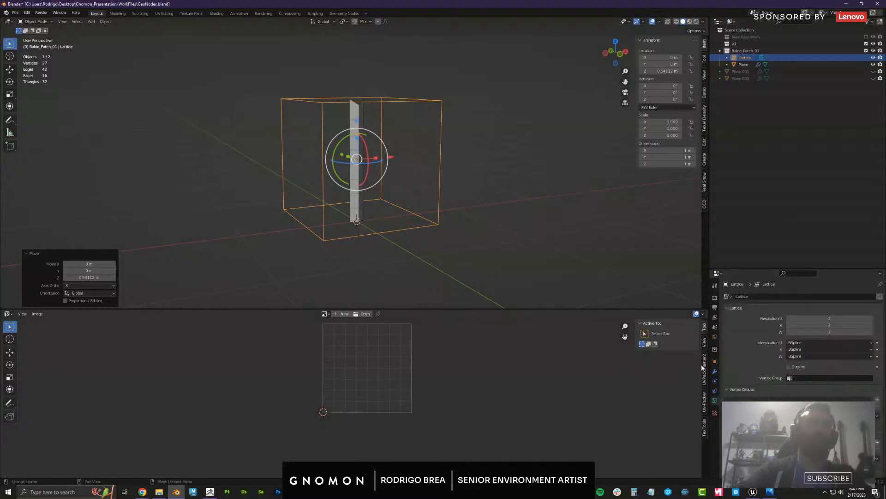
drag(834, 331, 837, 330)
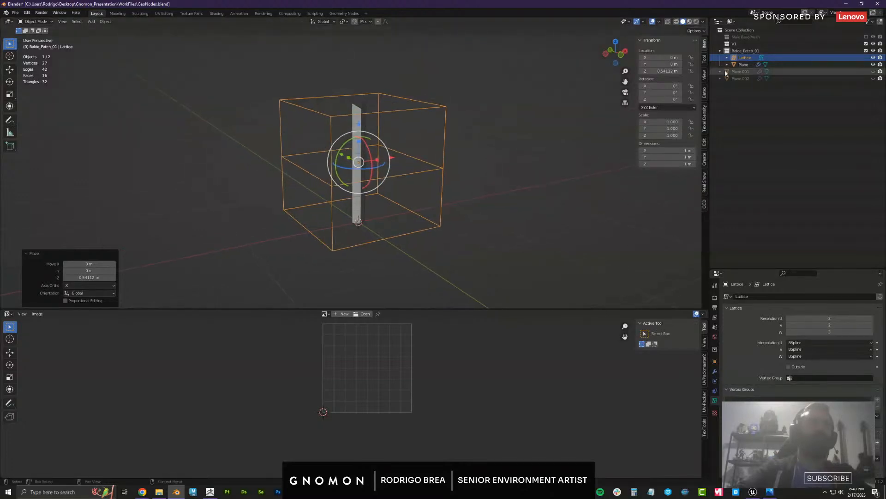
click(742, 65)
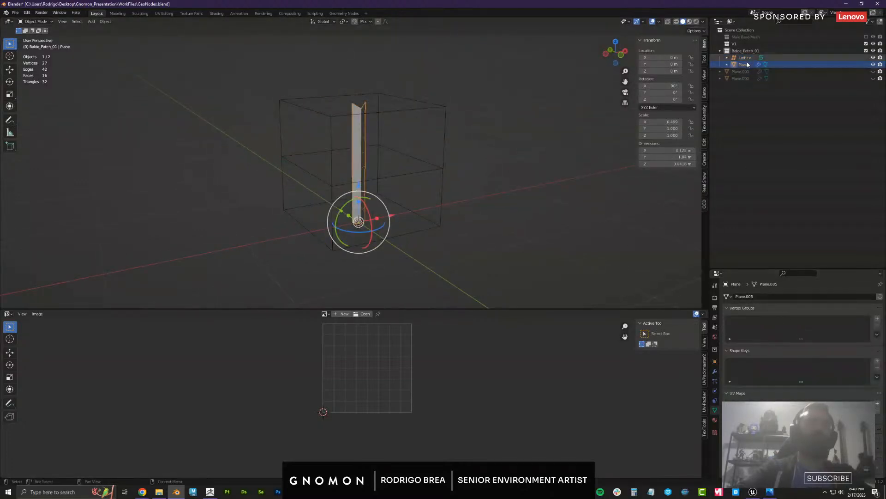
click(717, 371)
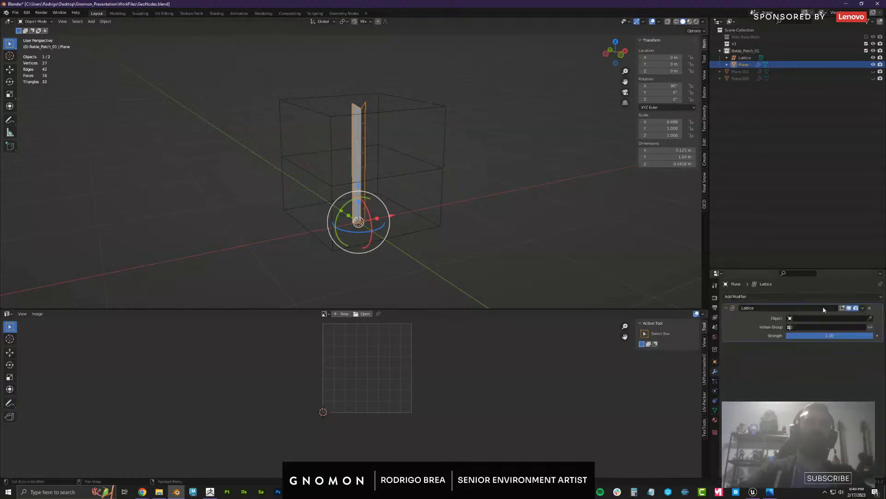
click(870, 318)
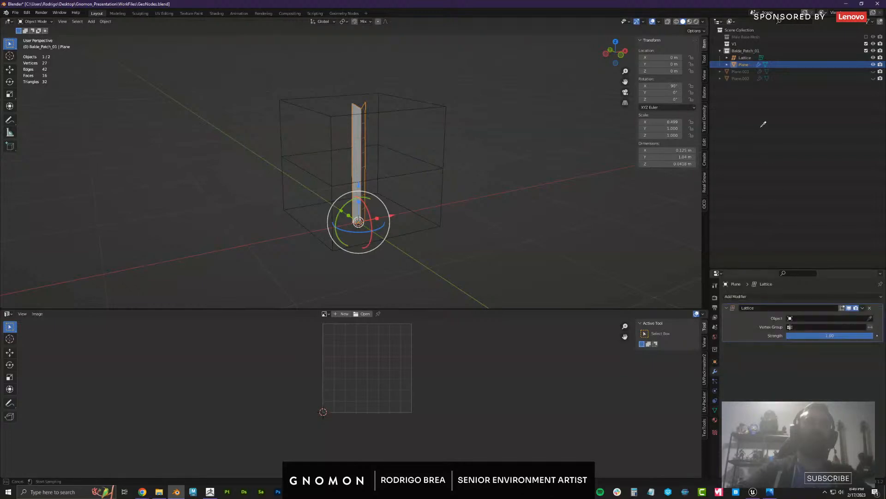
click(748, 57)
Bend the blade by moving the lattice's four top points about 0.2 m along Y in Edit Mode, and return to Object Mode
middle_drag(463, 151, 490, 174)
click(448, 129)
key(Tab)
drag(492, 175, 317, 84)
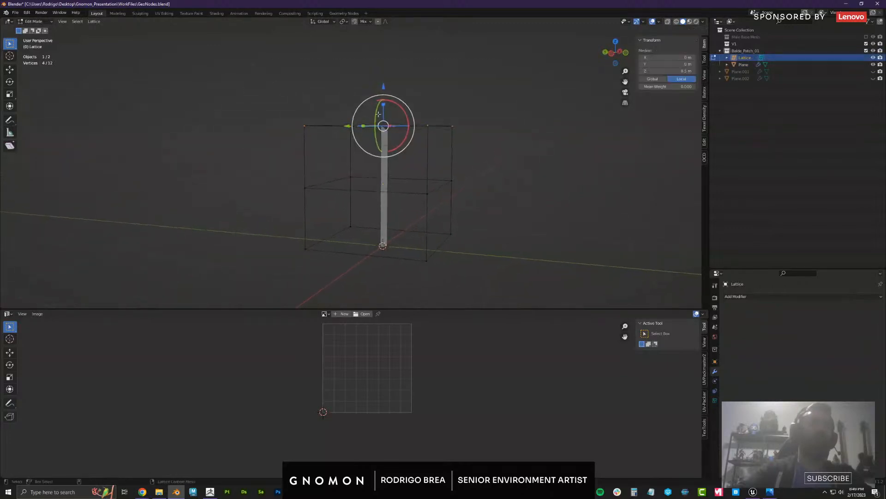
drag(348, 124, 344, 125)
drag(322, 126, 321, 126)
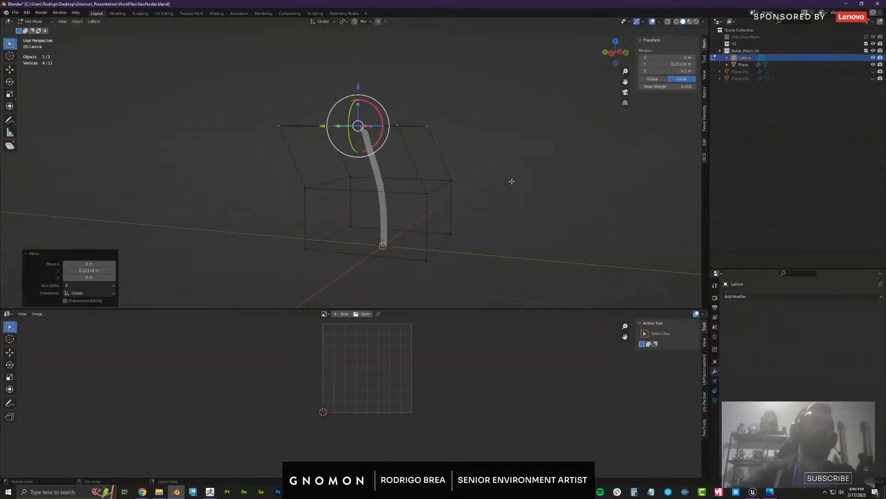
middle_drag(511, 180, 463, 192)
key(Tab)
scroll(463, 192, down, 1)
middle_drag(455, 150, 446, 158)
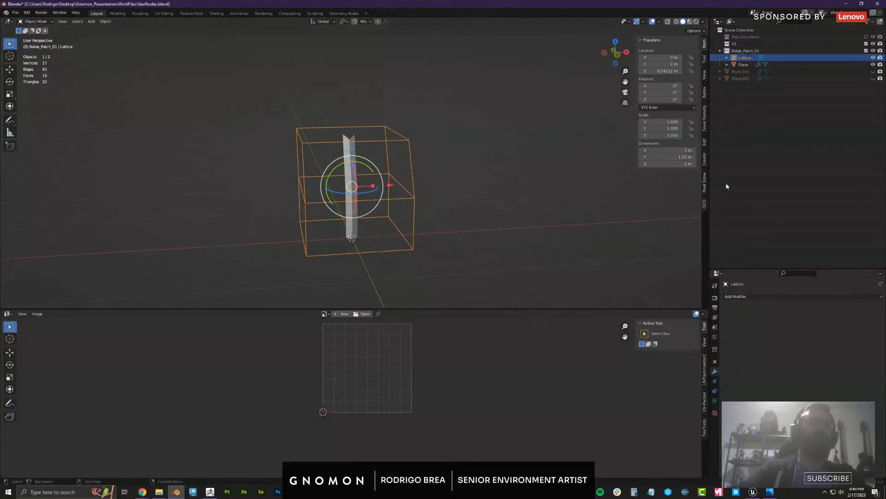
Apply the blade's Lattice modifier and delete the lattice object
click(742, 65)
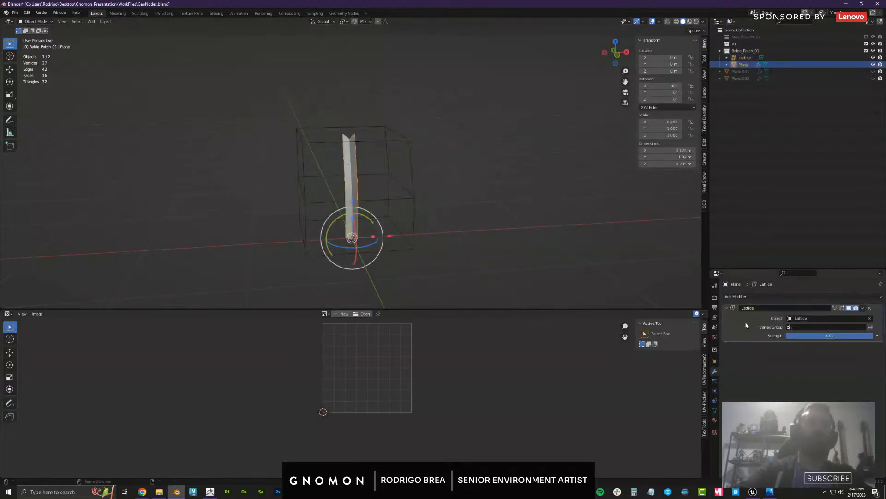
click(744, 58)
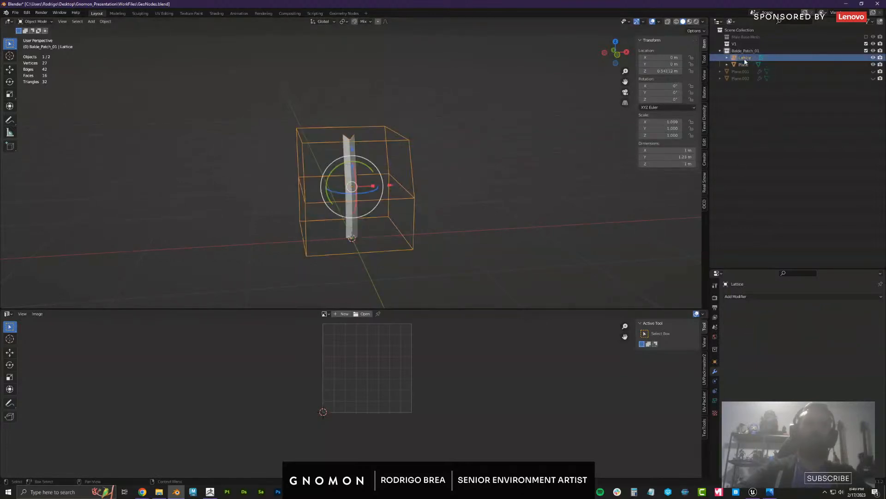
key(Delete)
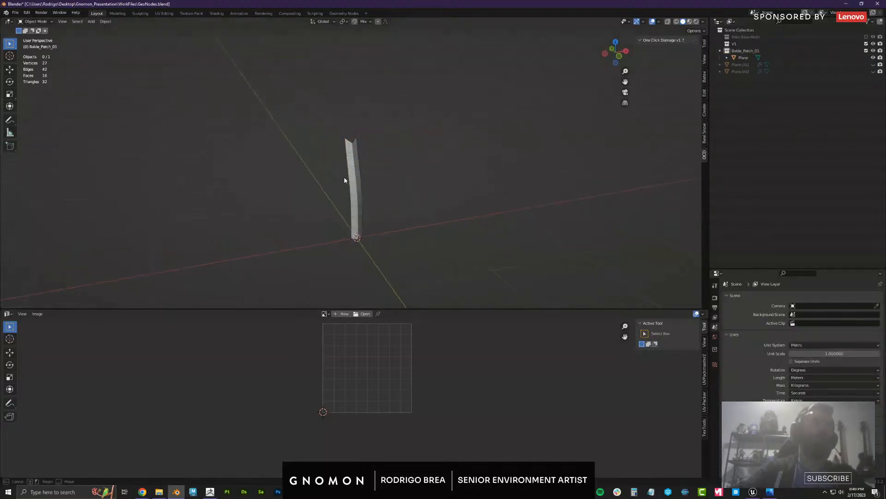
Select the bent blade and enter Edit Mode with a front orthographic view
drag(345, 177, 367, 180)
middle_drag(429, 177, 391, 164)
click(408, 191)
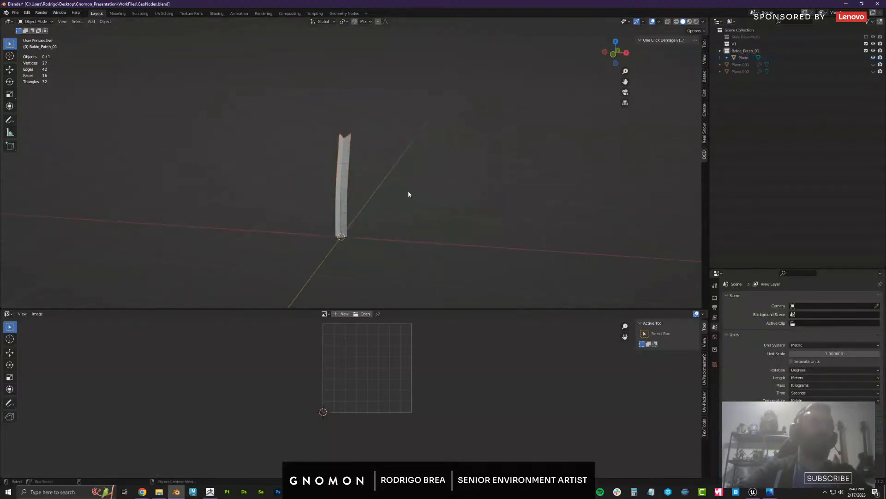
drag(408, 190, 182, 229)
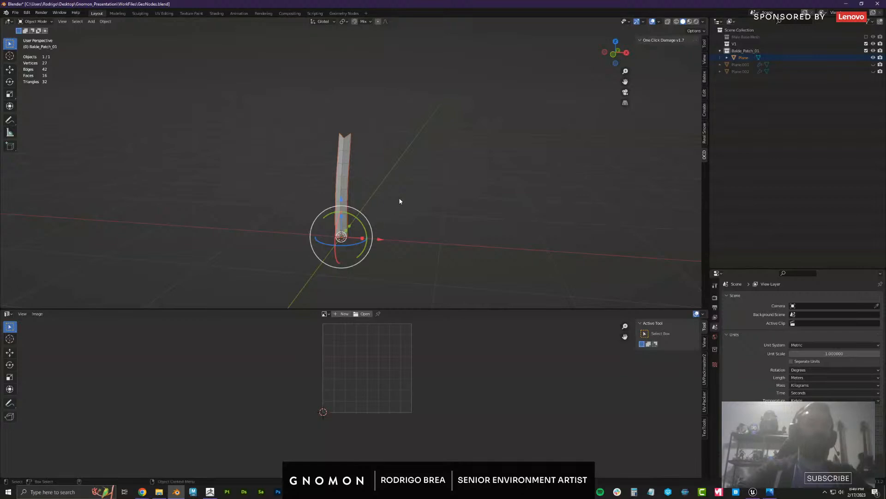
key(Tab)
key(KP_1)
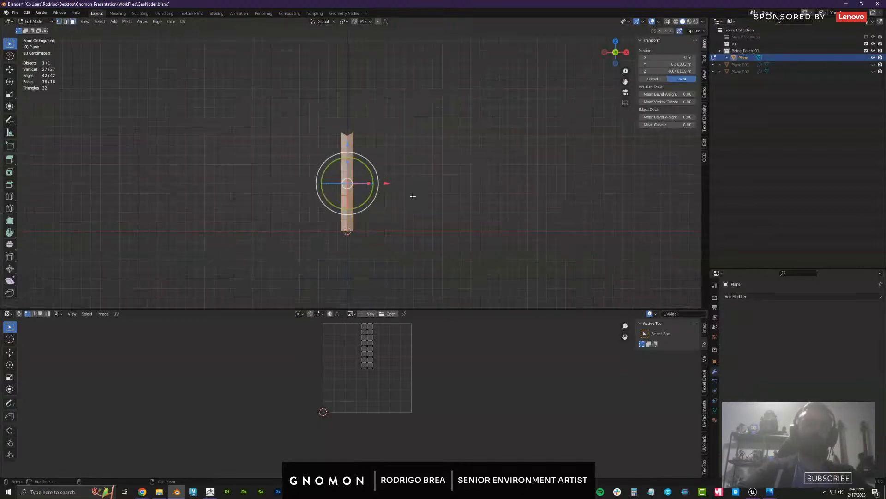
Try a standard angle-based unwrap on all of the blade's faces
key(u)
click(412, 196)
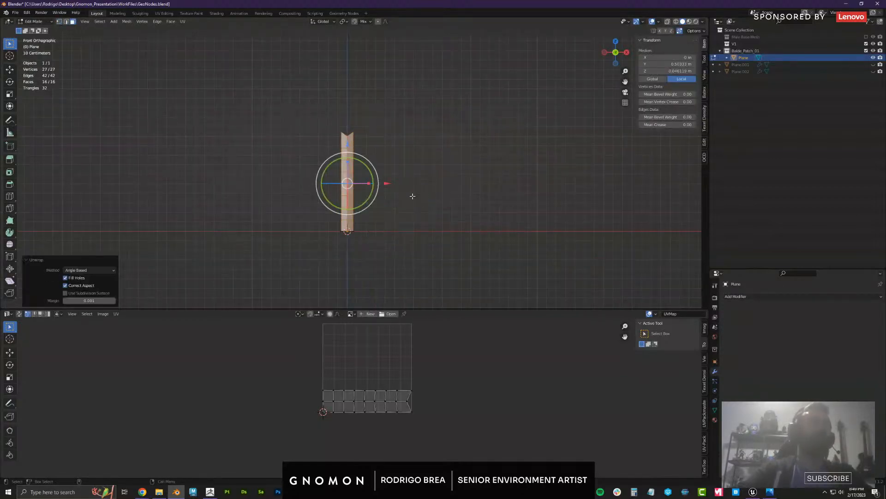
key(ctrl+z)
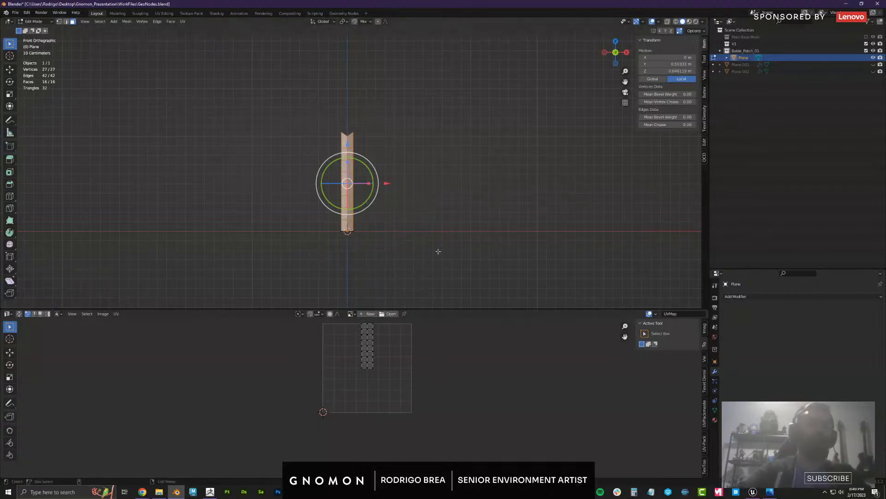
Project the blade's UVs from the front view and show the UVPackmaster2 options for the UV layout
key(u)
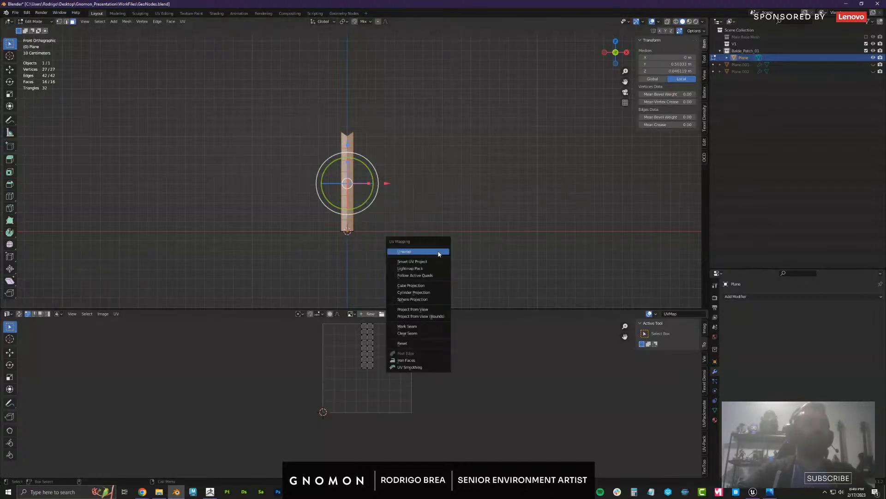
click(429, 310)
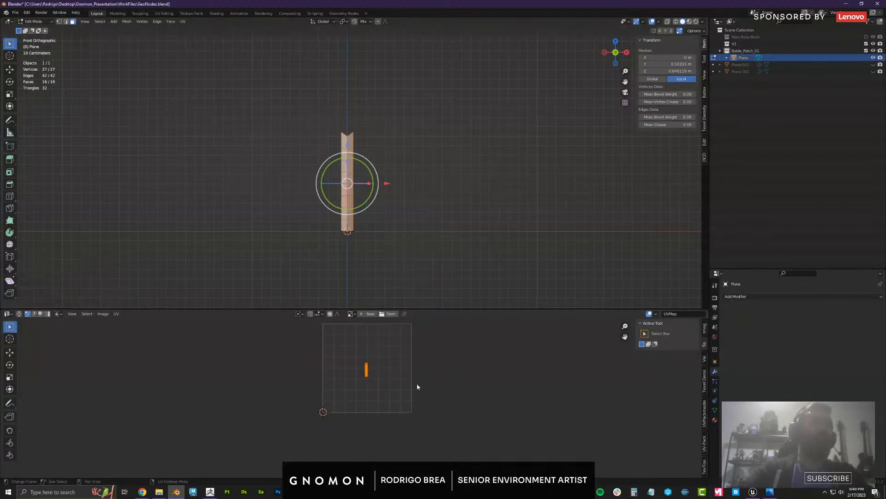
scroll(417, 387, up, 3)
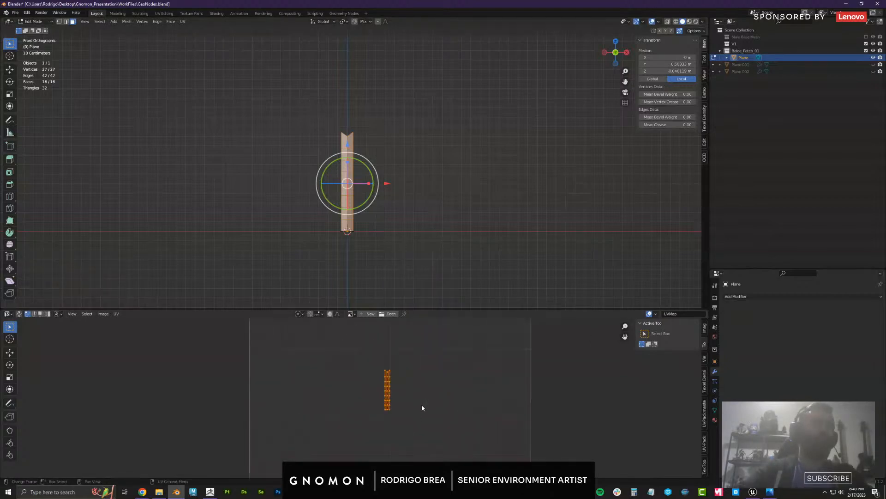
click(705, 412)
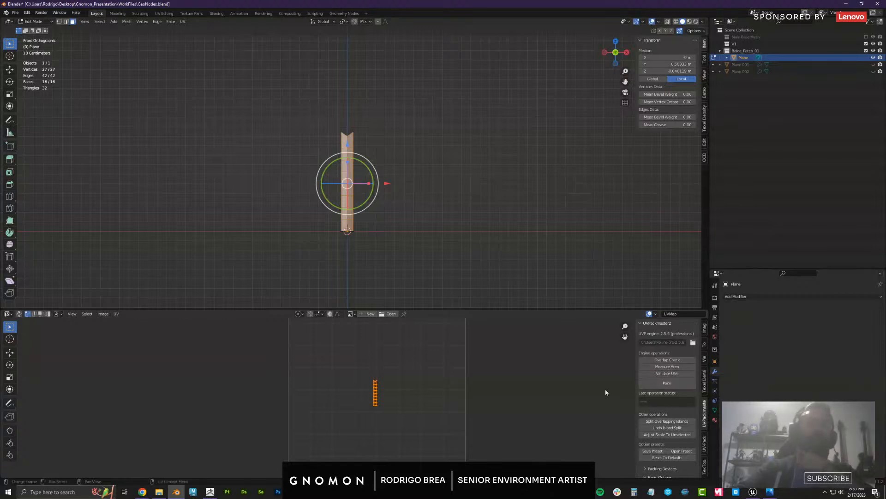
Pack the blade's UVs into the UV square with UVPackmaster2 and return to Object Mode
scroll(516, 410, down, 1)
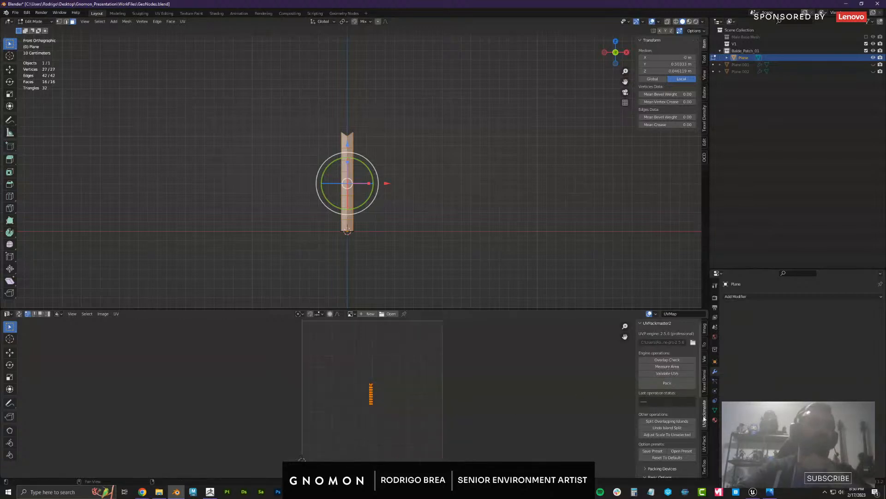
click(666, 385)
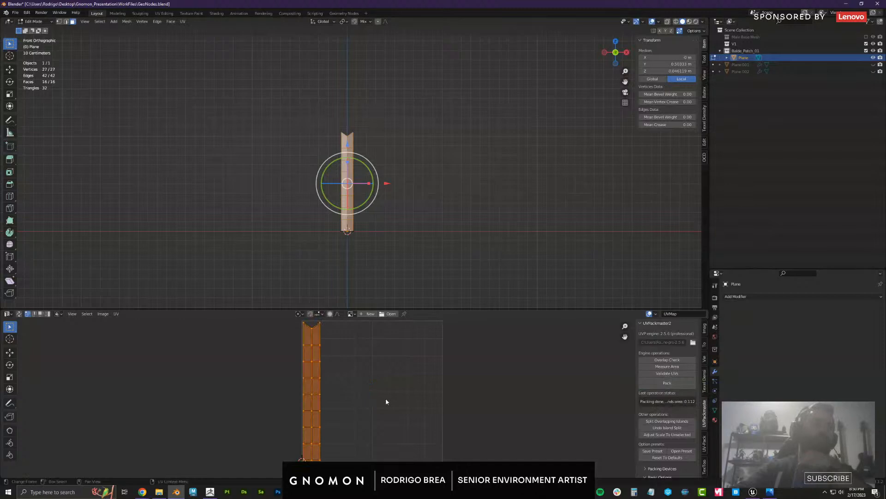
click(417, 388)
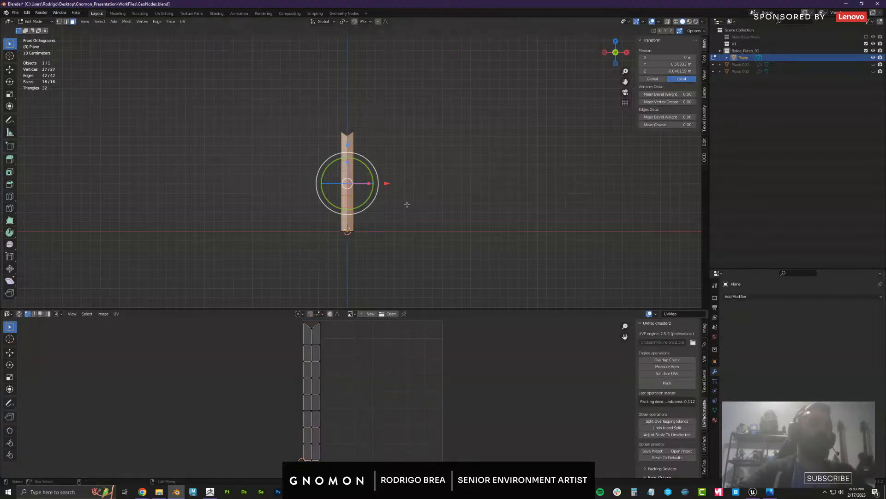
middle_drag(408, 219, 437, 240)
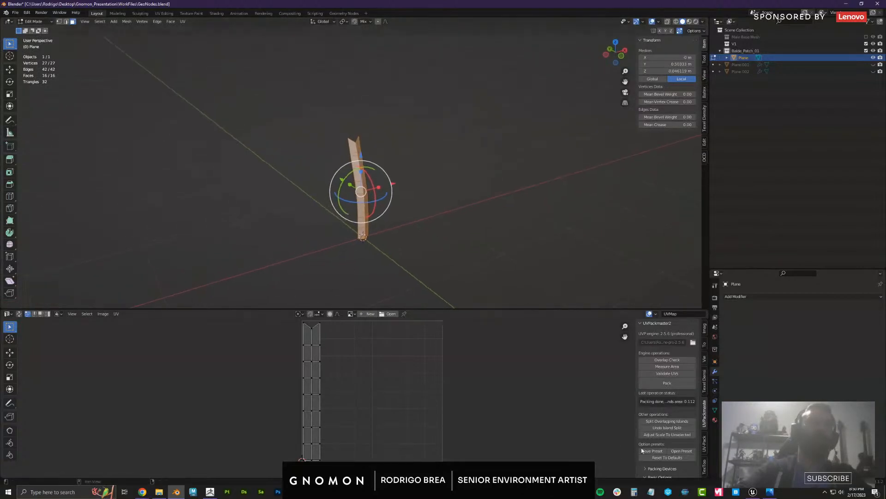
click(404, 247)
mouse_move(402, 247)
middle_down()
mouse_move(386, 237)
mouse_move(395, 235)
middle_up()
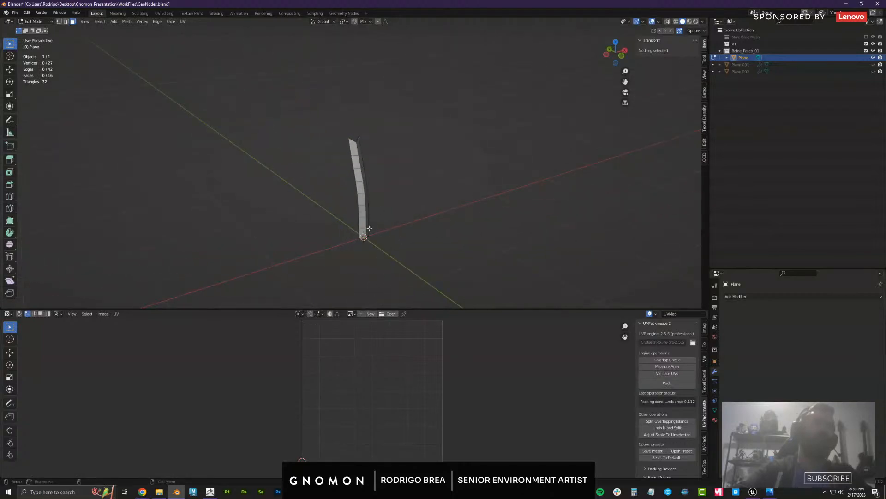
key(Tab)
middle_drag(527, 223, 467, 221)
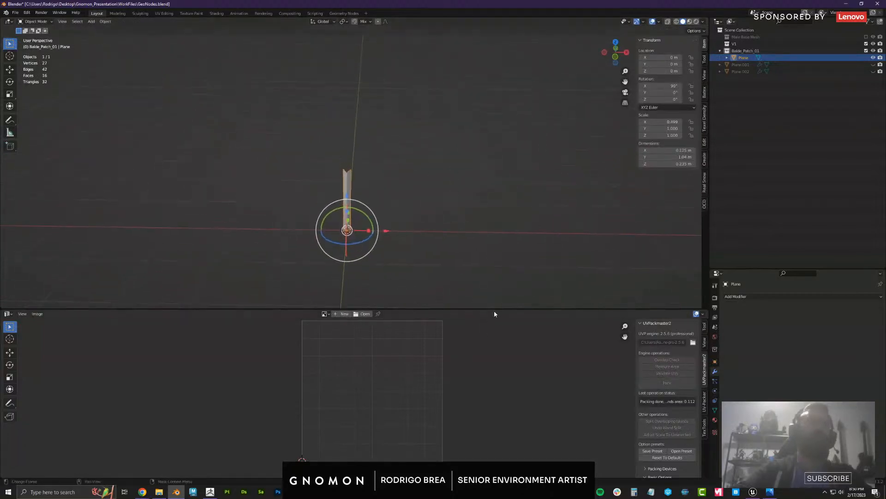
Switch the UV editor to the Geometry Node Editor and select Plane.002 to show its scatter nodes
click(7, 314)
click(28, 382)
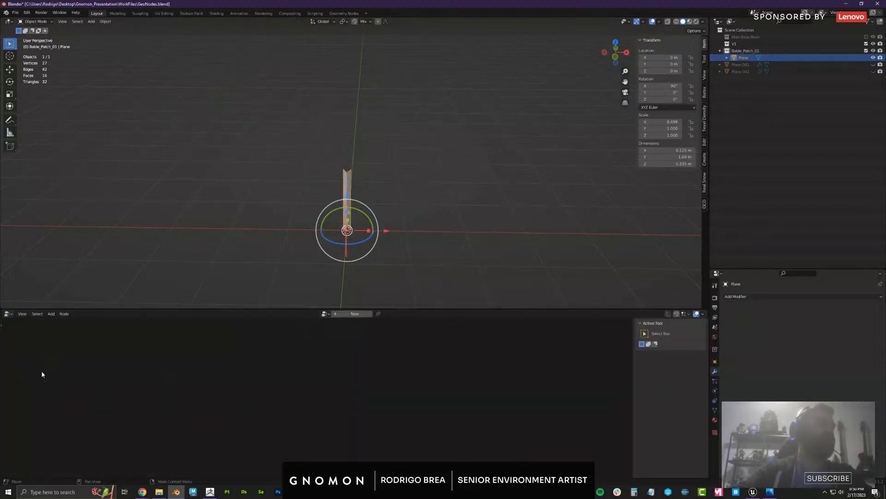
middle_drag(499, 110, 513, 123)
click(740, 72)
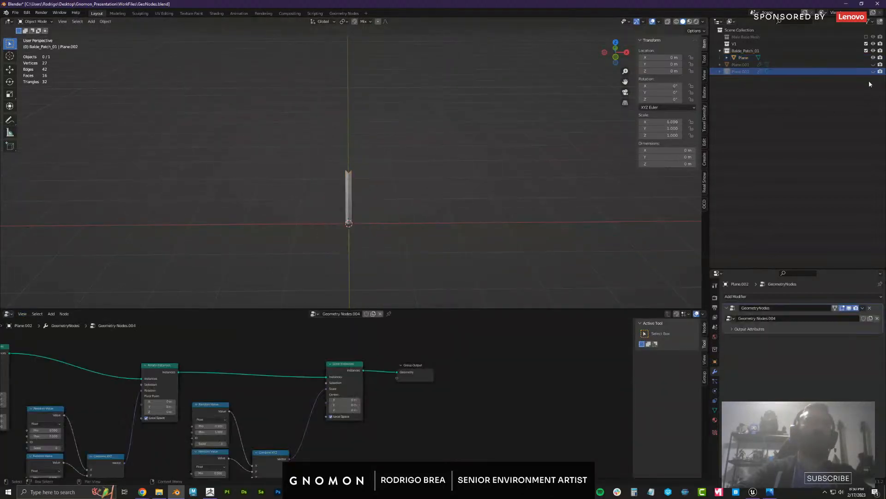
Clear the Blade_01 object from the Object Info node in Plane.002's node tree
middle_drag(218, 376, 428, 355)
scroll(428, 355, down, 2)
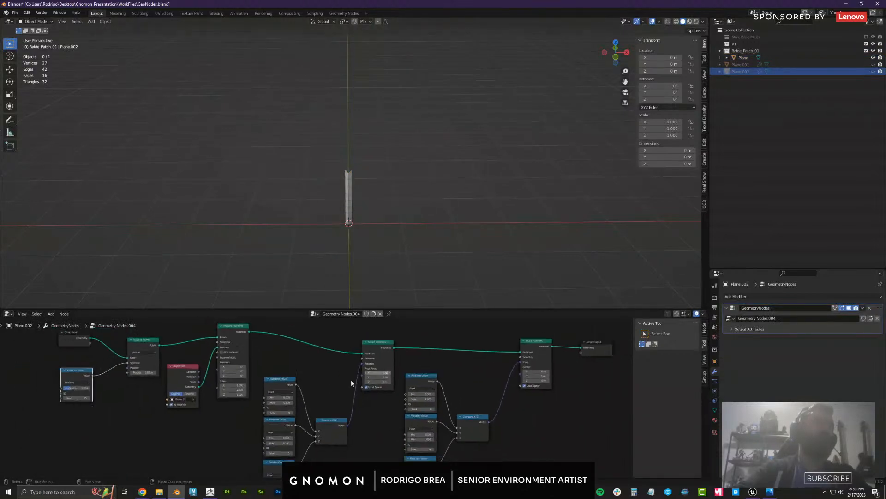
middle_drag(137, 383, 272, 427)
scroll(293, 373, up, 5)
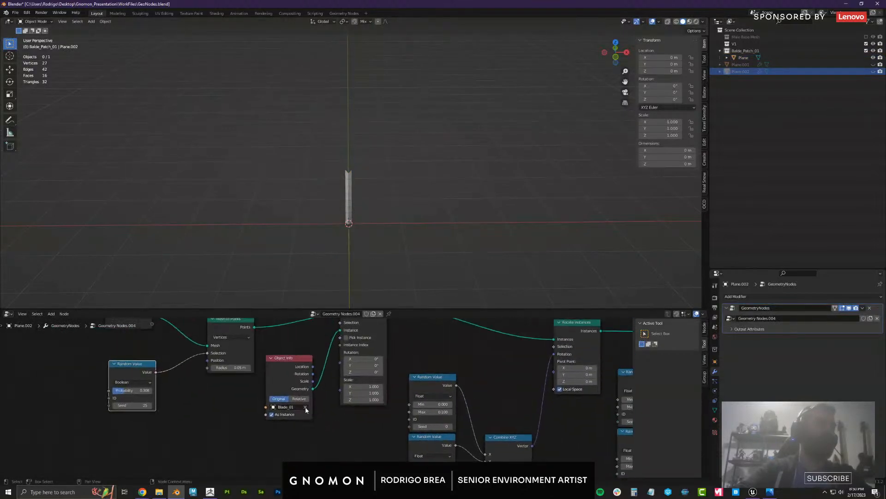
click(306, 407)
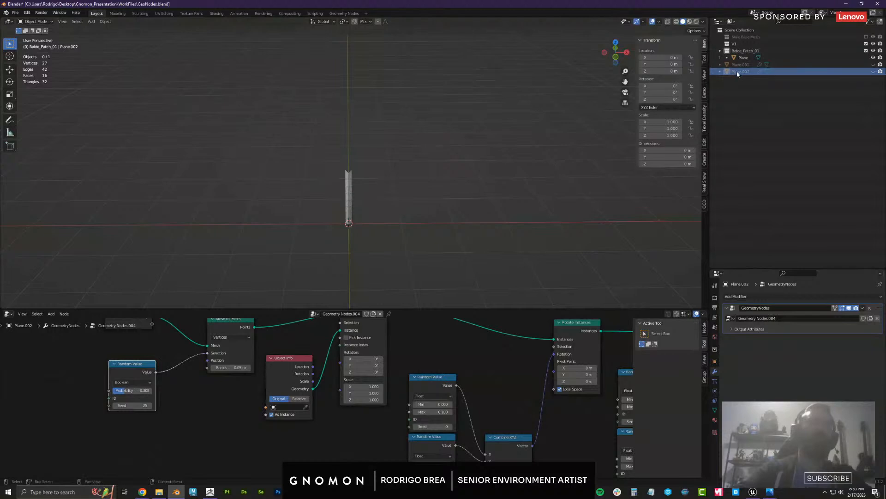
Unhide the Plane.002 scatter object and pick the new blade, Plane, as the Object Info node's object
click(873, 72)
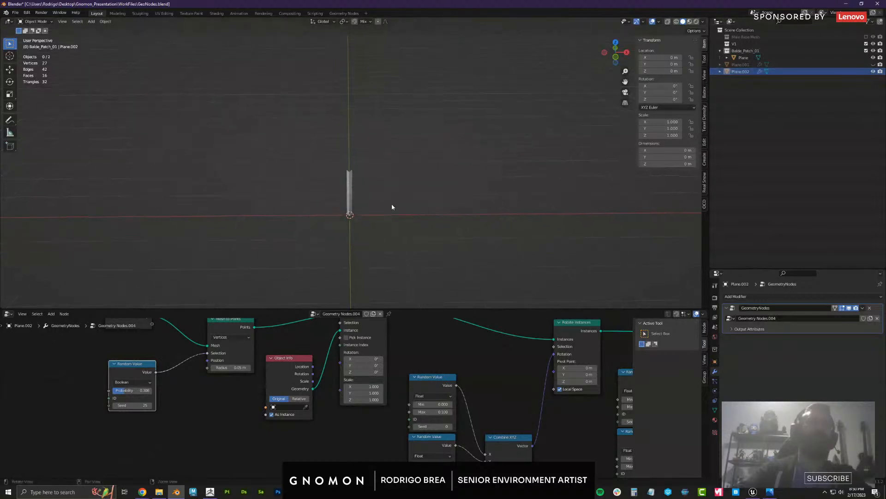
middle_drag(392, 203, 502, 184)
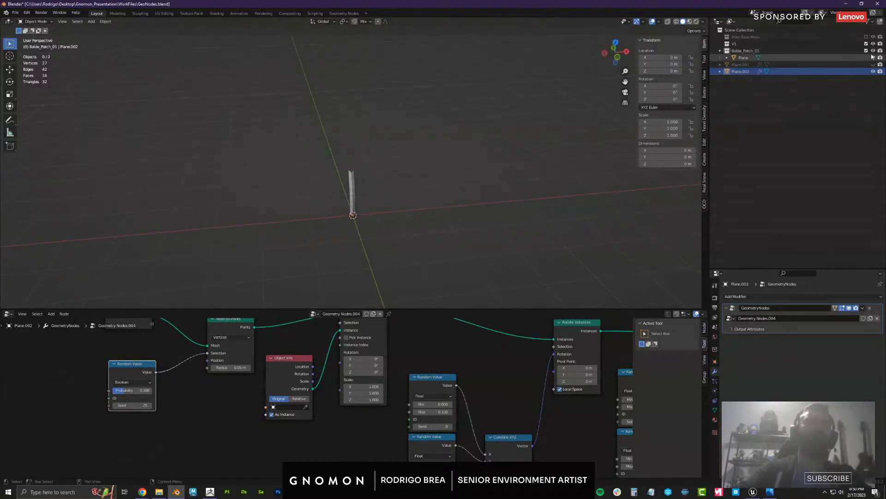
click(740, 72)
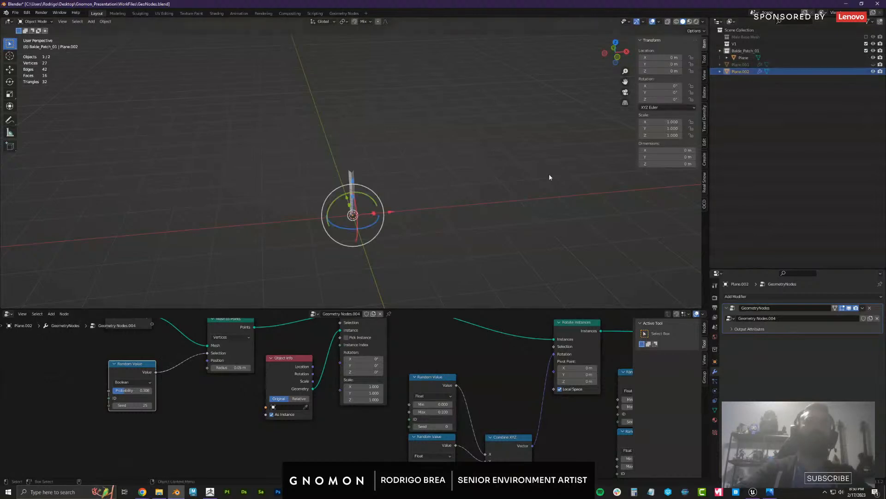
middle_drag(550, 177, 488, 173)
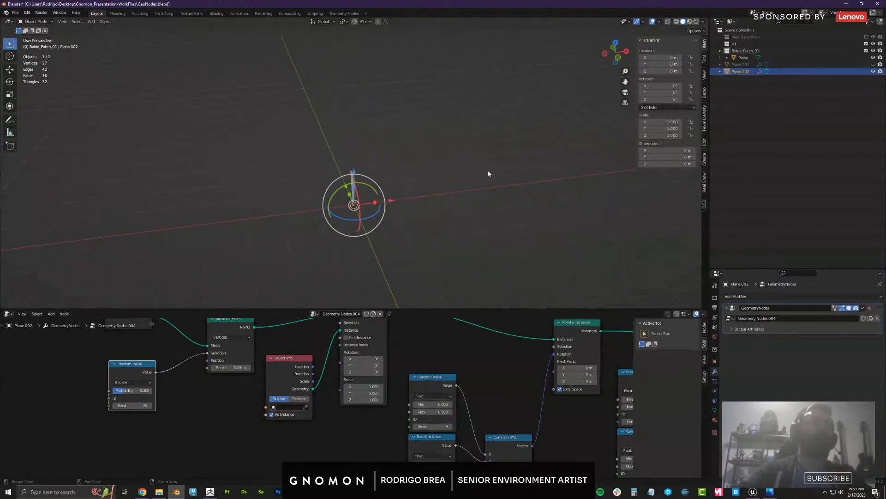
click(305, 406)
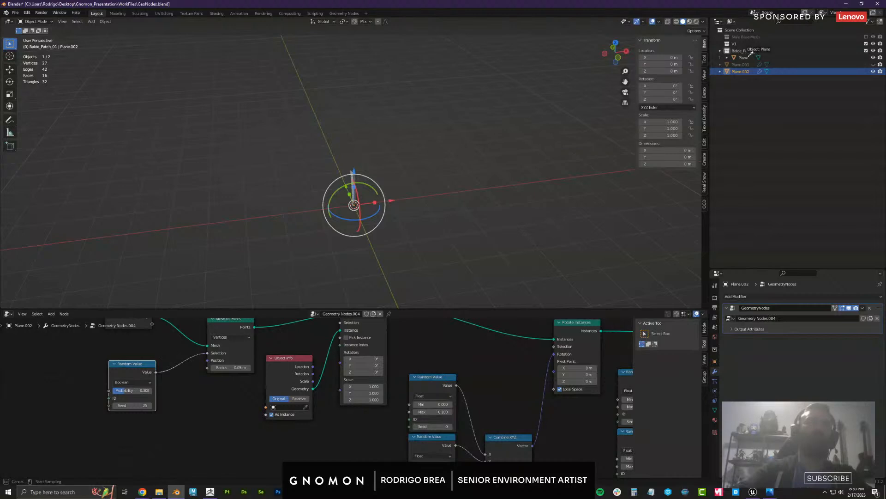
click(749, 56)
middle_drag(490, 209, 418, 155)
Apply the rotation and scale of the original blade object, Plane
click(335, 138)
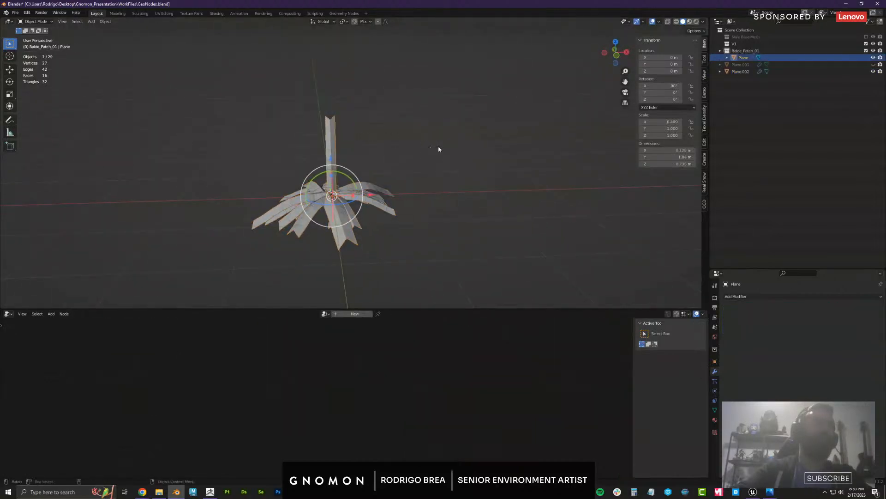
key(shift+a)
key(ctrl+a)
click(488, 159)
mouse_move(471, 162)
middle_down()
mouse_move(510, 187)
mouse_move(473, 165)
middle_up()
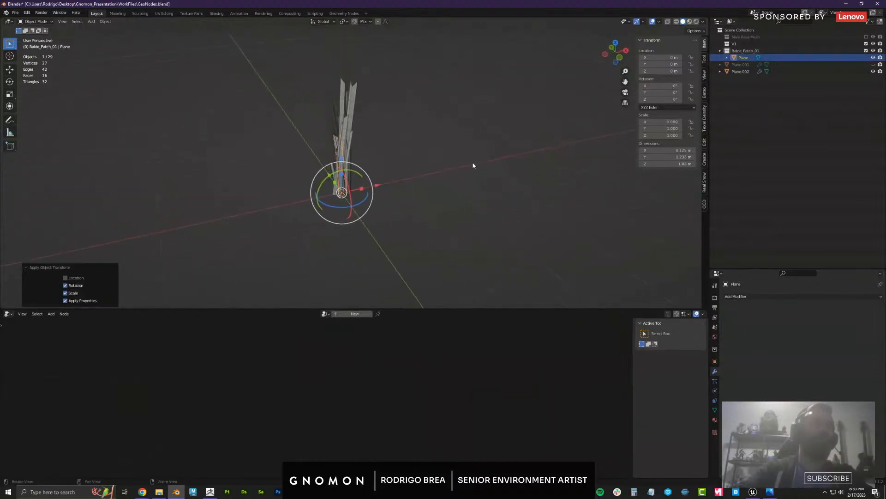
Scale up the Plane.002 scatter object to spread the blades apart, and apply its rotation and scale
click(743, 73)
middle_drag(524, 203, 443, 215)
key(r)
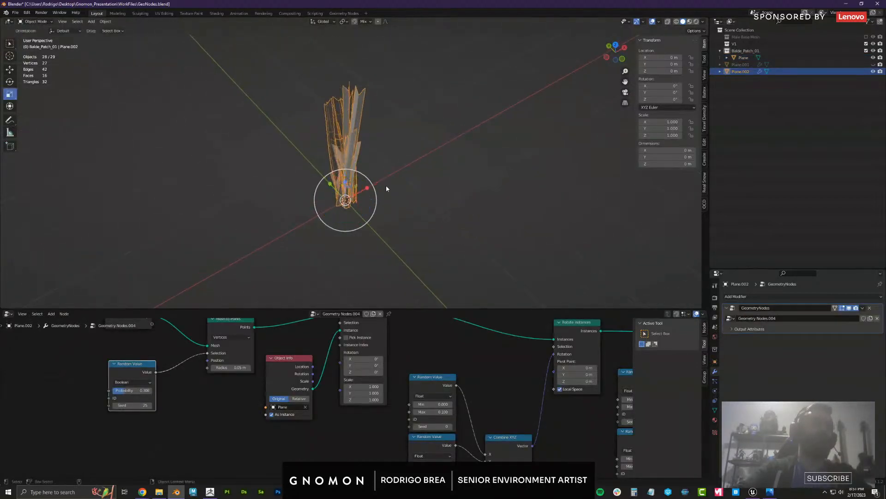
middle_drag(386, 185, 312, 190)
drag(353, 188, 425, 185)
key(ctrl+a)
click(425, 181)
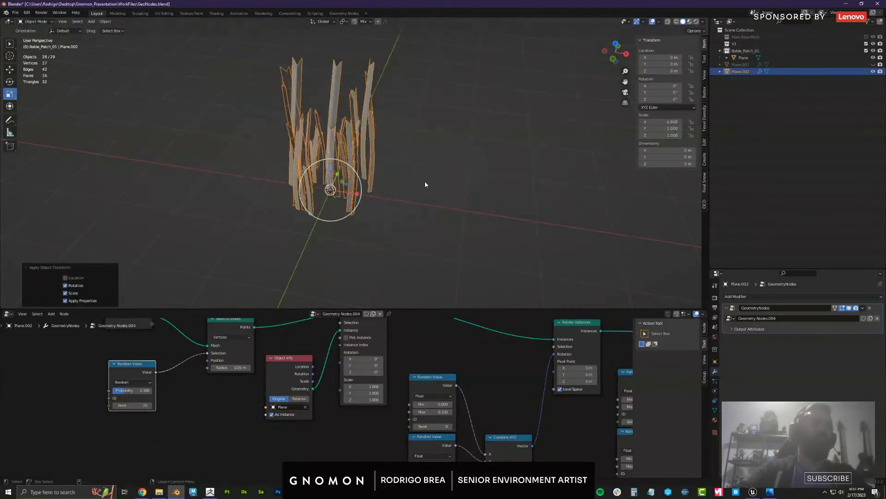
middle_drag(454, 188, 481, 181)
click(481, 179)
alt+drag(480, 179, 438, 163)
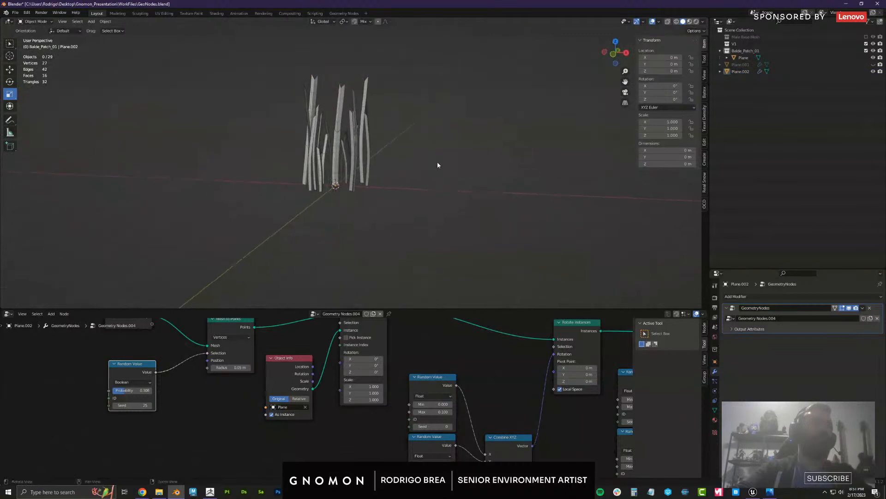
Set the maximum of the Random Value node feeding the instances' Z scale to 1.5
click(372, 146)
middle_drag(534, 389, 343, 328)
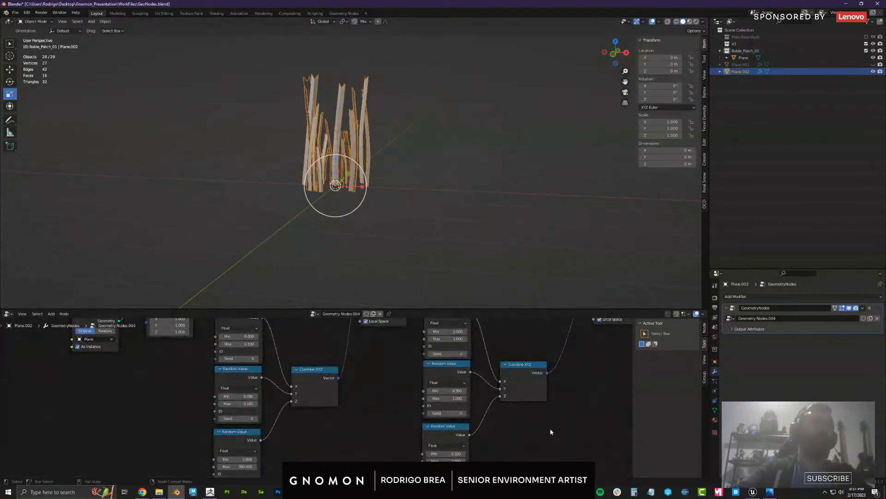
middle_drag(550, 428, 557, 377)
scroll(434, 423, up, 4)
scroll(448, 423, down, 6)
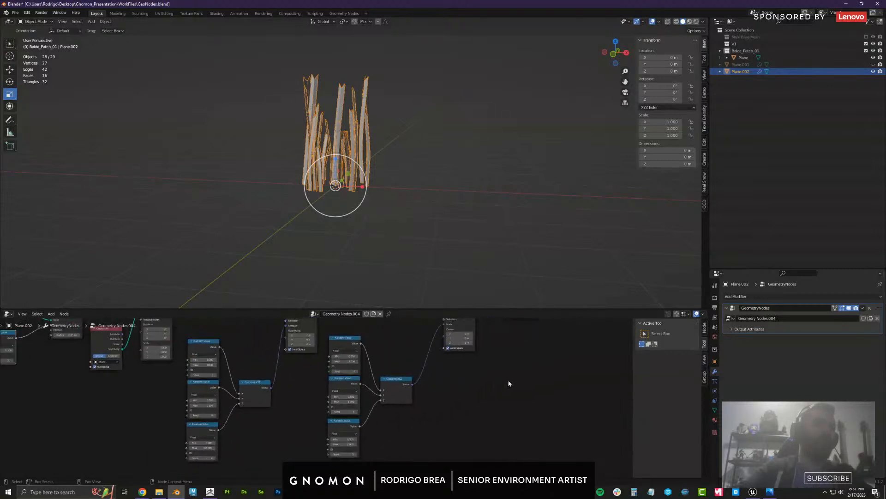
scroll(444, 418, up, 2)
middle_drag(442, 416, 470, 388)
middle_drag(418, 452, 427, 429)
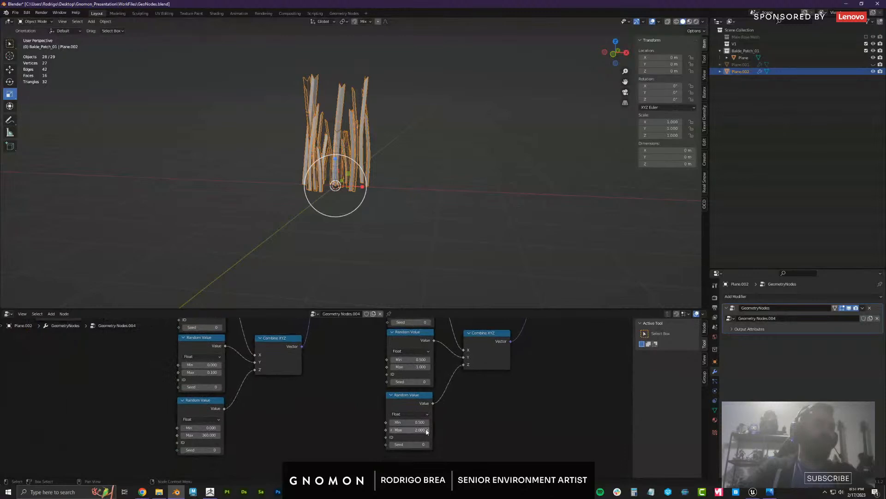
click(424, 430)
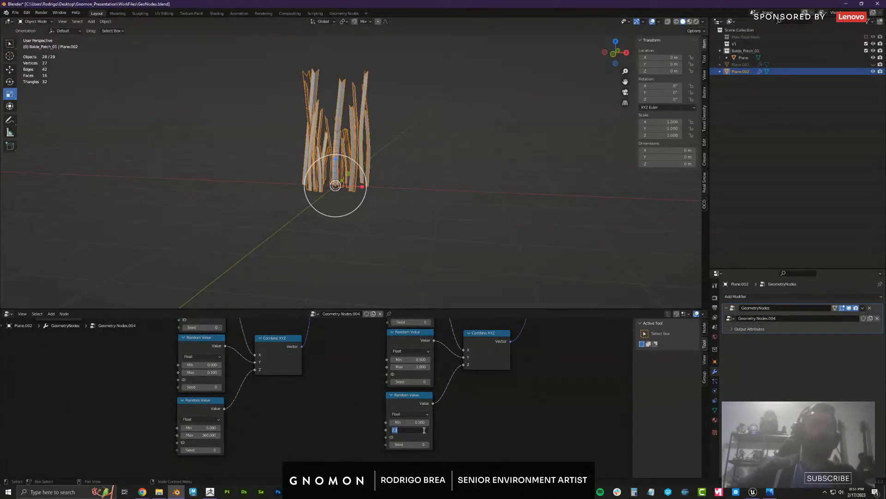
text(1.5)
key(Return)
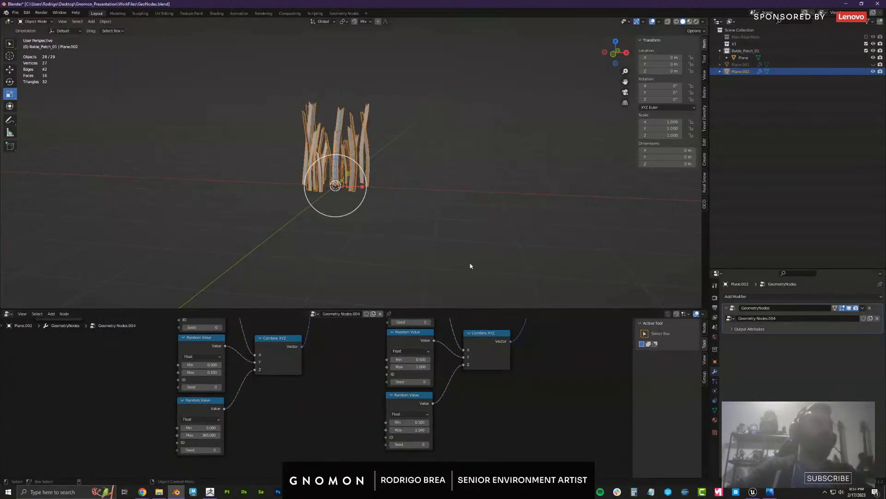
Apply the scatter object's rotation and scale and exclude the Balde_Patch_01 collection from the scene
middle_drag(469, 212, 525, 236)
key(ctrl+a)
click(479, 196)
click(488, 197)
click(866, 51)
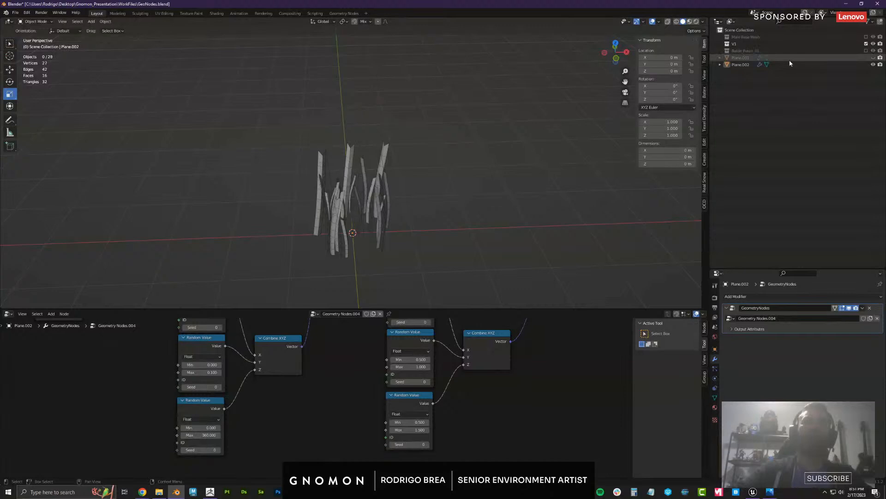
Create a new collection in the scene and move the Plane.002 scatter object into it
click(742, 65)
middle_drag(498, 205, 514, 204)
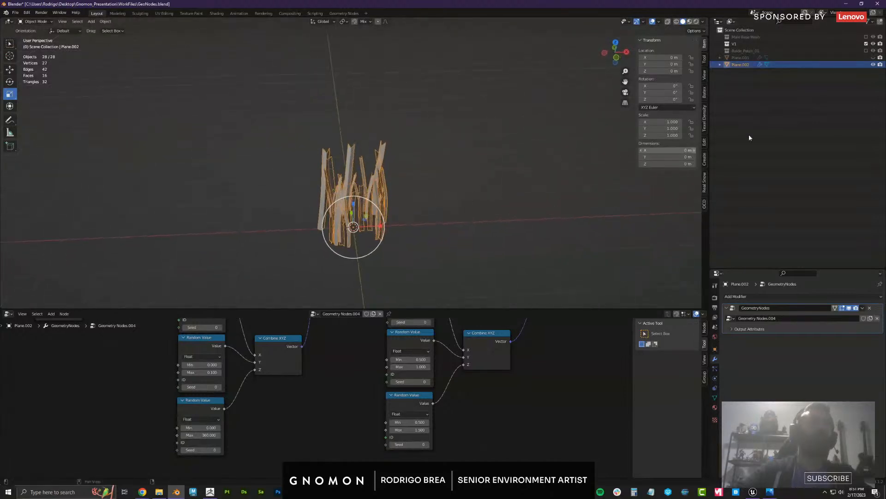
right_click(778, 133)
click(778, 131)
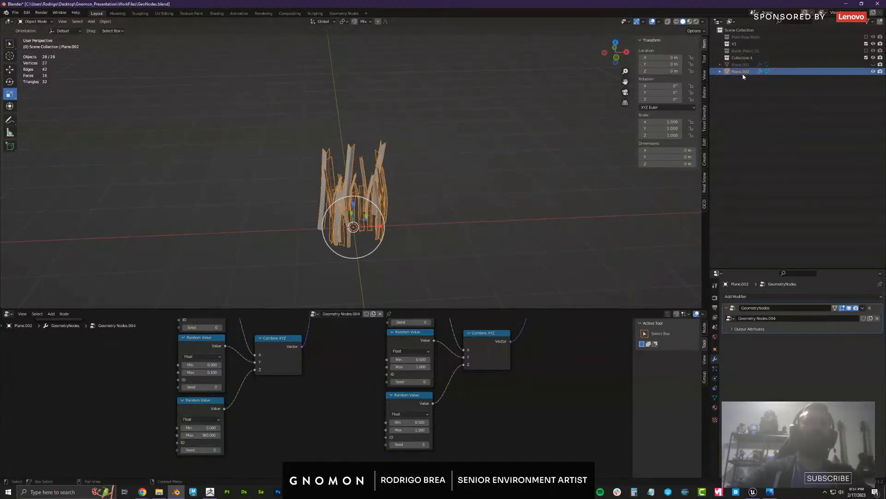
drag(741, 71, 751, 58)
Rename the new collection as Blade_Patch_Hopefully_With_UVs
click(751, 57)
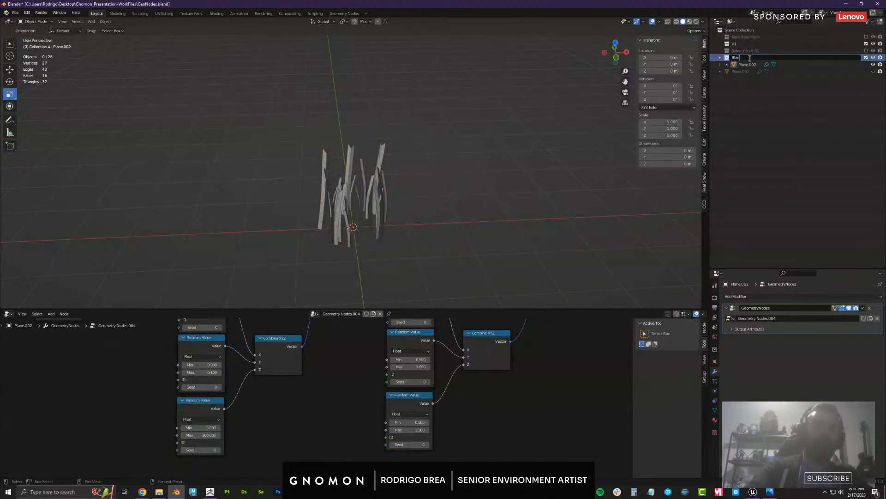
text(Blade Patch_Hopefully)
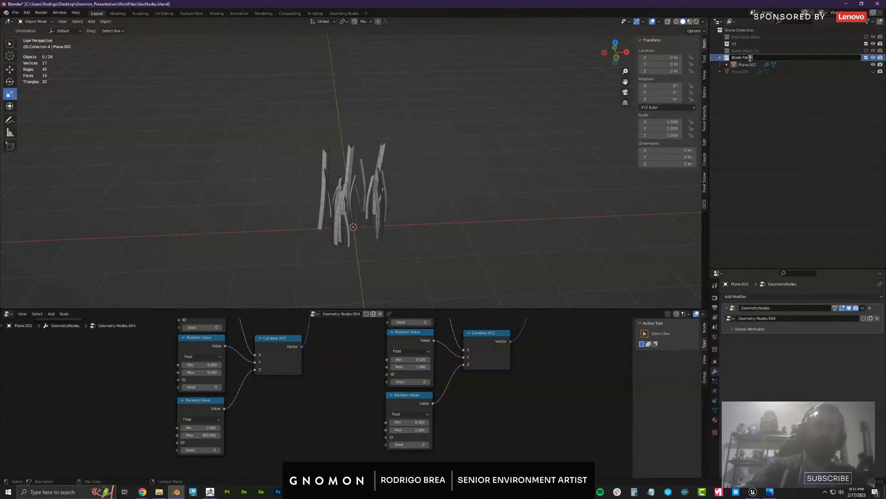
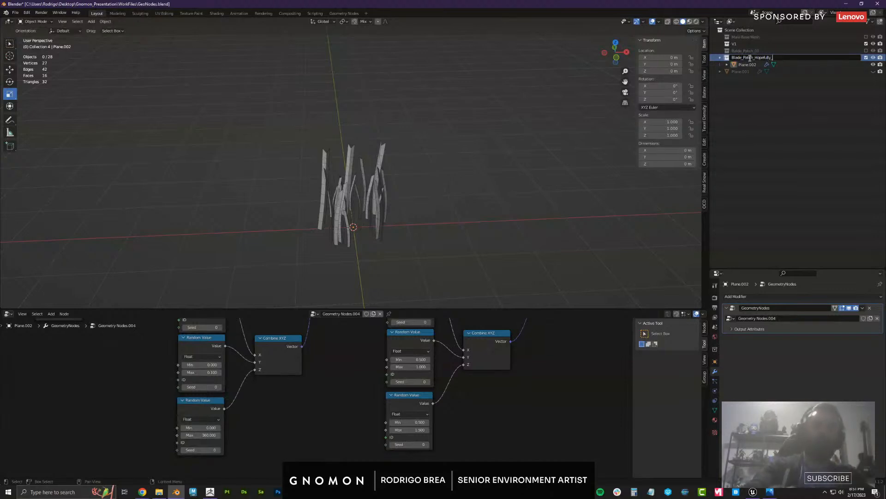
text(_With_UVs)
key(Return)
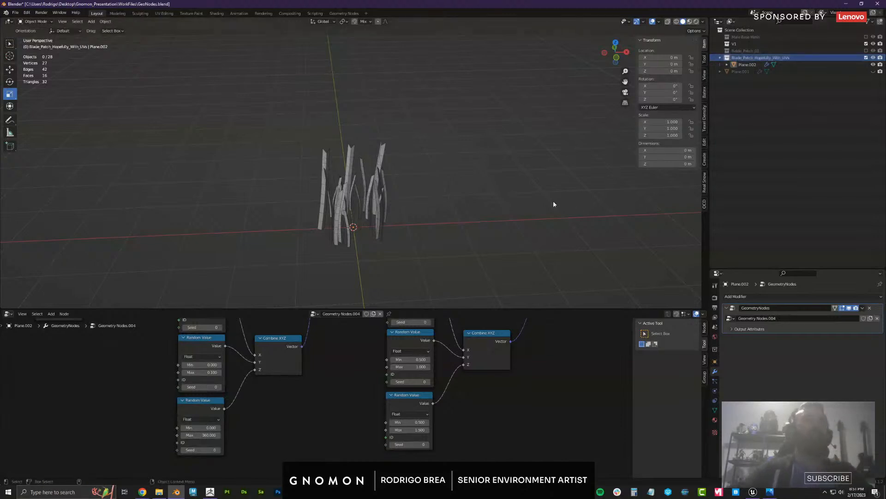
Make the instances of the Plane.002 scatter object real, turning the blades into separate objects
click(746, 65)
mouse_move(430, 201)
middle_down()
mouse_move(400, 200)
mouse_move(434, 190)
middle_up()
scroll(411, 212, up, 1)
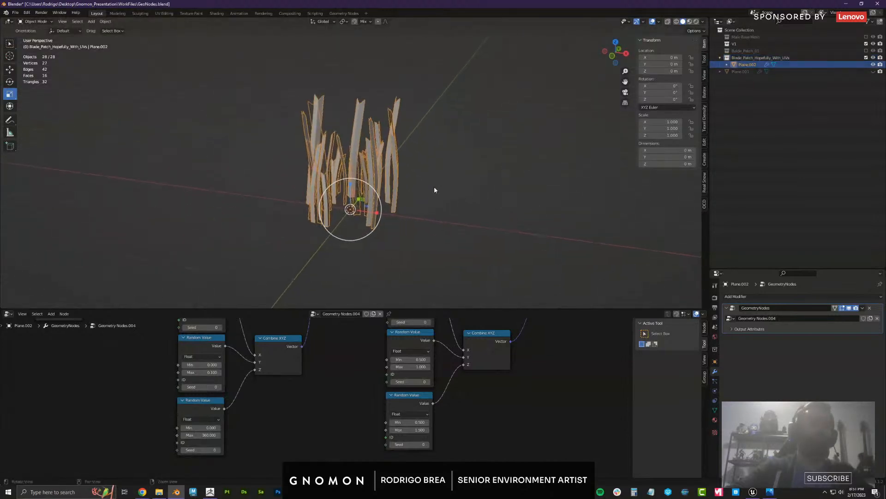
key(F3)
text(make insta)
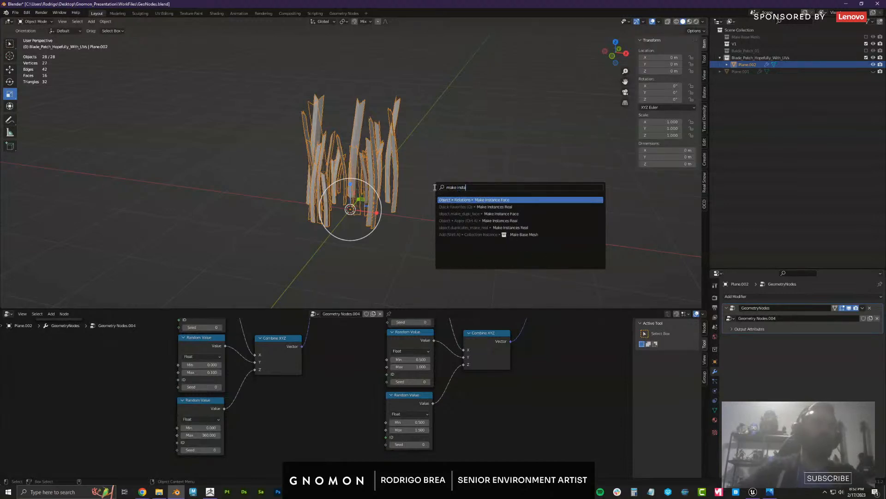
key(Down)
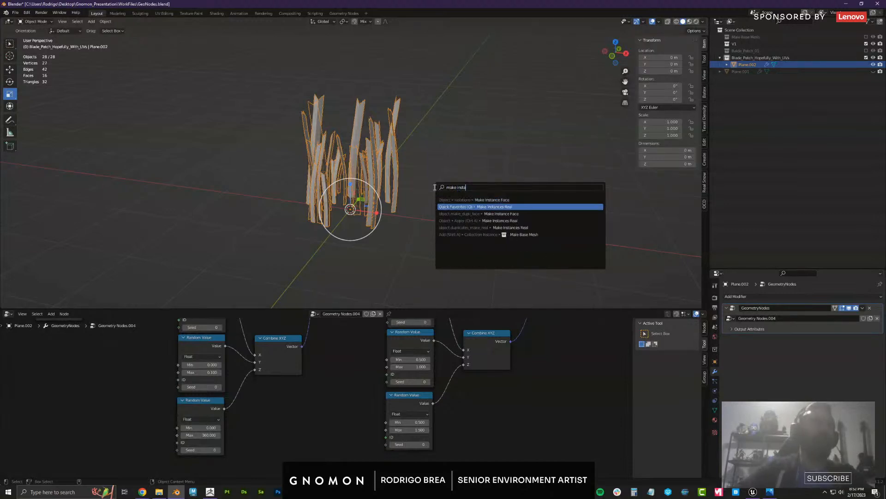
key(Return)
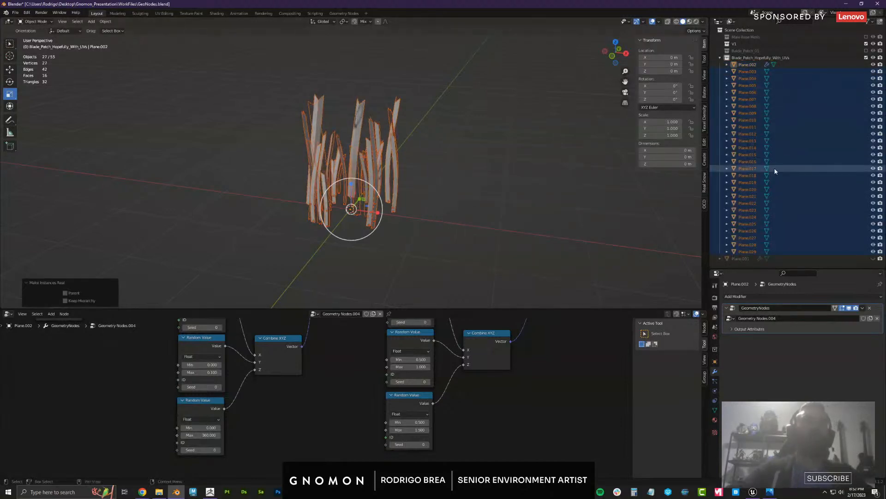
click(603, 225)
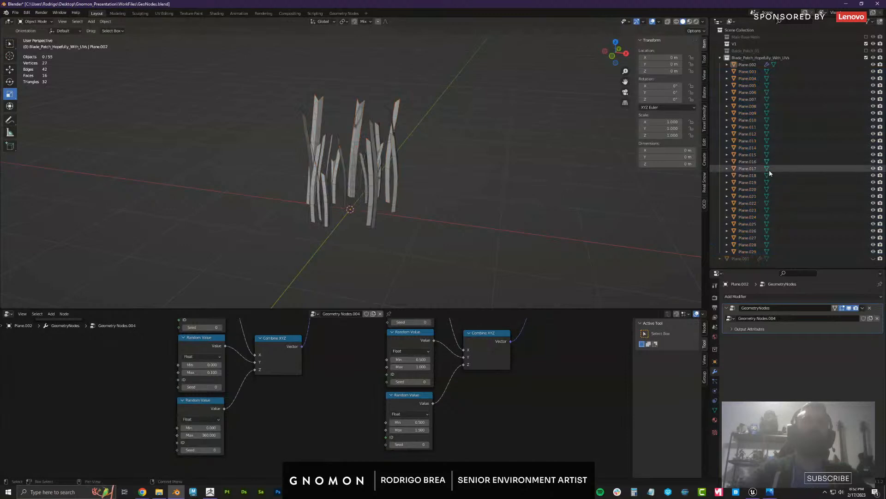
Delete the Plane.029 blade from the Blade_Patch_Hopefully_With_UVs collection
click(758, 250)
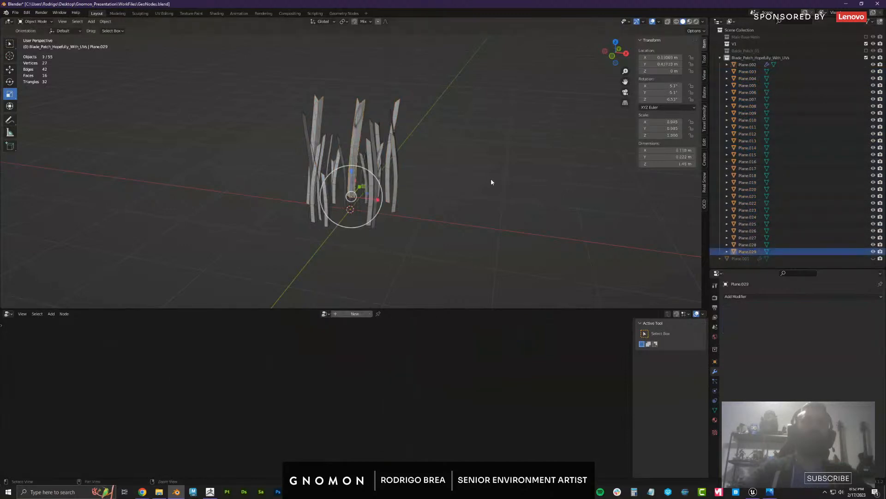
middle_drag(473, 170, 476, 177)
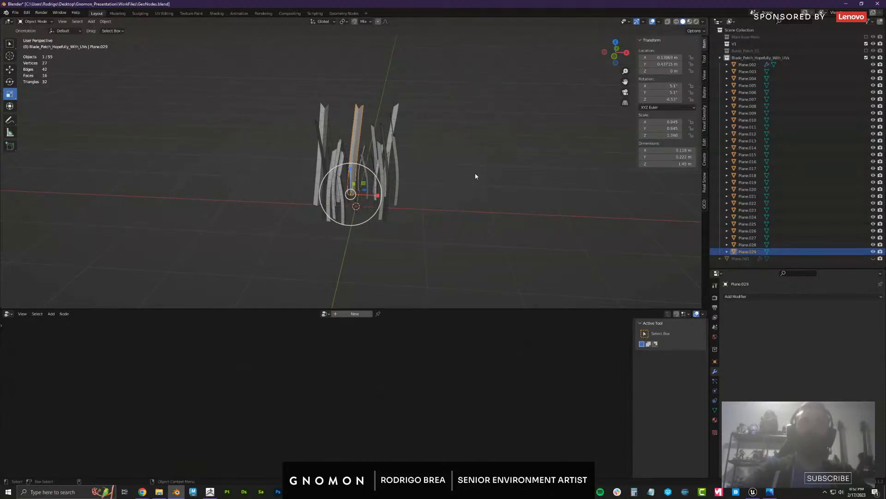
middle_drag(475, 175, 440, 178)
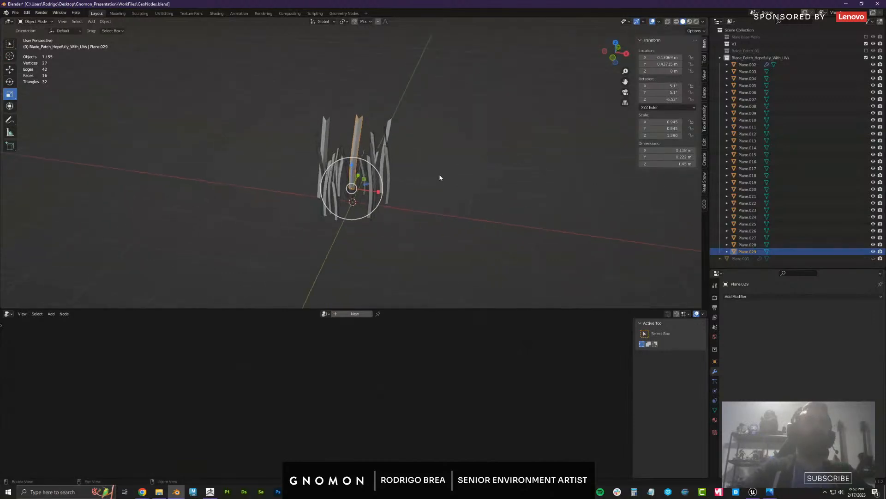
key(Delete)
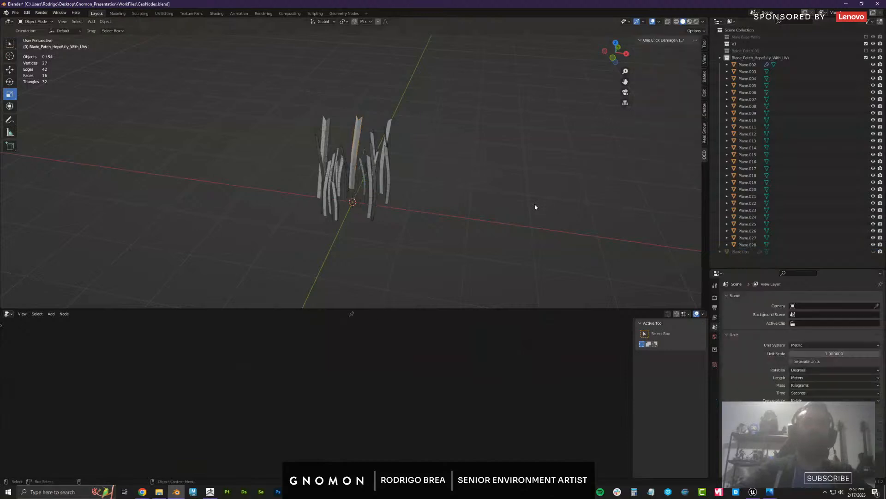
Try joining all the blades with the Plane.002 scatter object, and undo the join
click(797, 245)
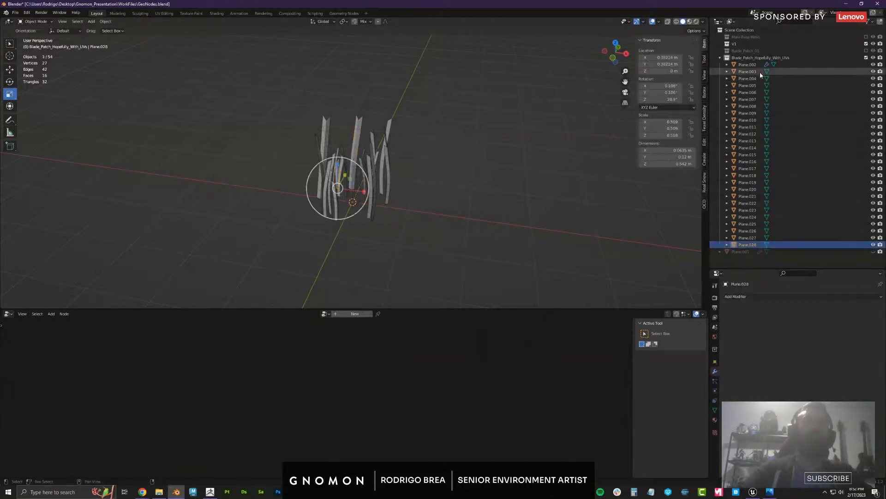
key(a)
middle_drag(478, 190, 445, 177)
shift+click(390, 165)
key(ctrl+j)
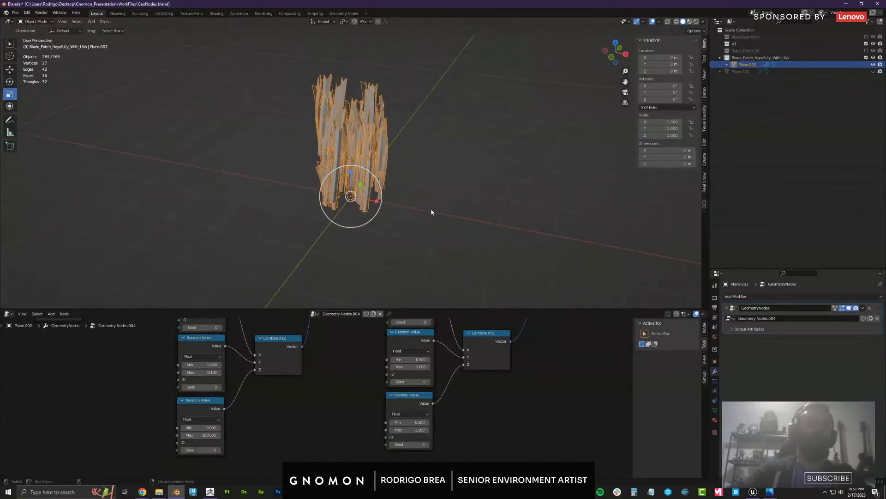
key(shift+space)
key(g)
middle_drag(370, 203, 465, 220)
key(ctrl+z)
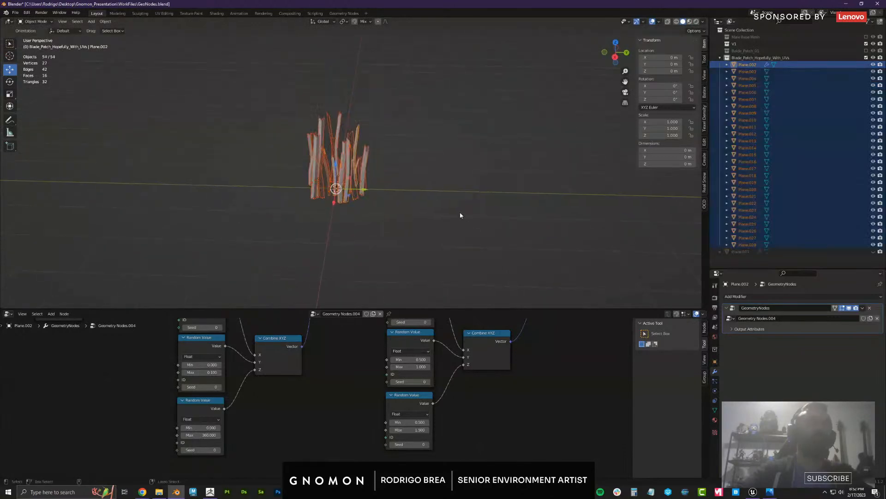
key(ctrl+z)
Delete the Plane.028 blade and the original Plane.002 scatter object with its geometry nodes
click(747, 71)
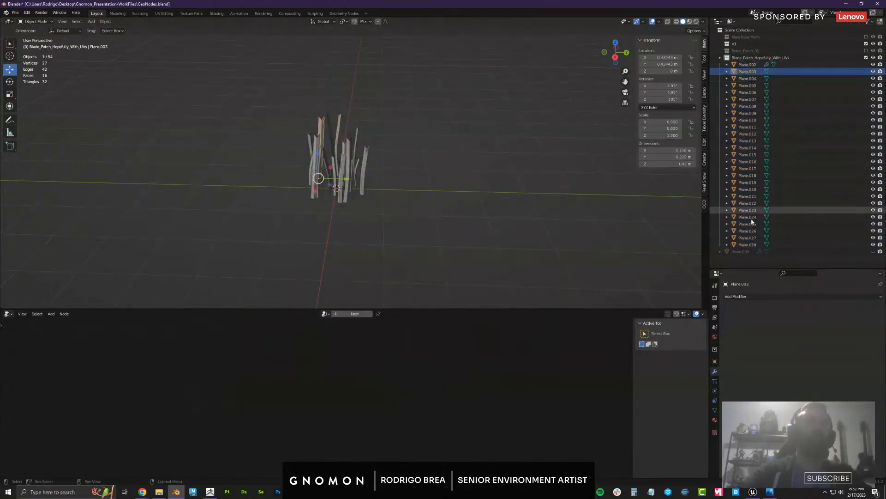
shift+click(749, 245)
click(748, 245)
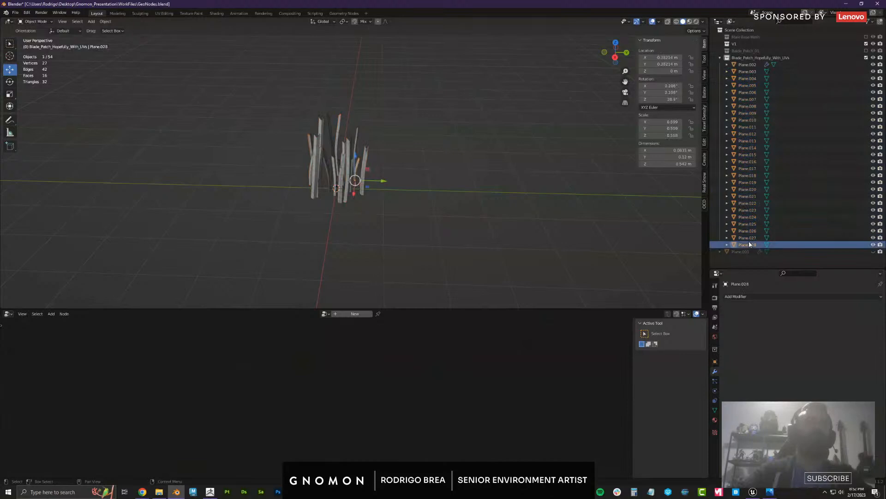
key(Delete)
click(749, 240)
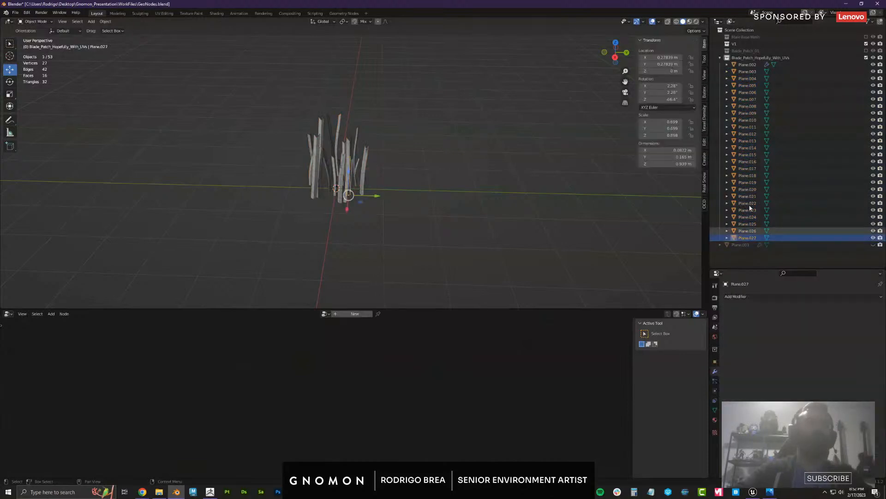
shift+click(757, 68)
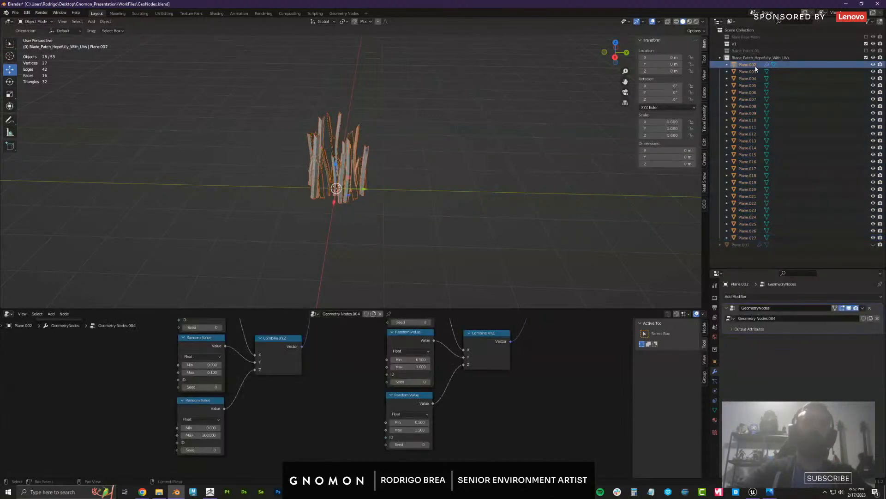
key(Delete)
Join the blades Plane.003 through Plane.027 into a single mesh, with the outermost blade as the active object
click(756, 68)
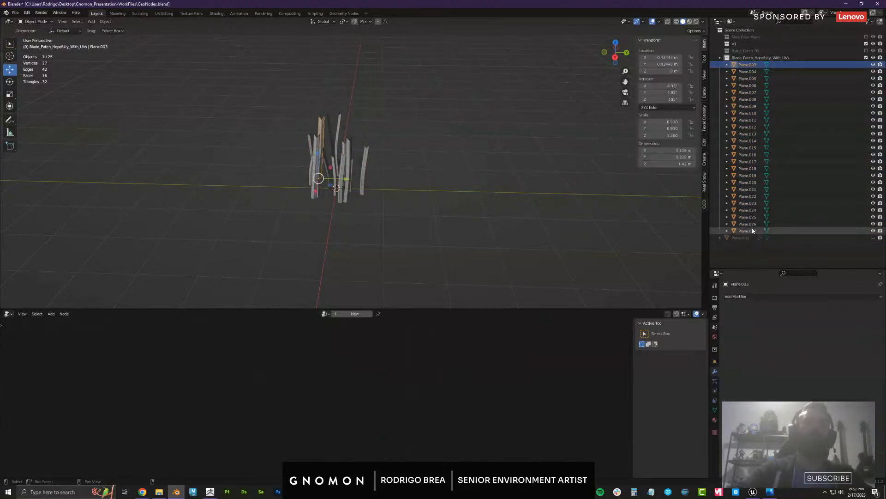
shift+click(754, 231)
middle_drag(452, 212, 456, 212)
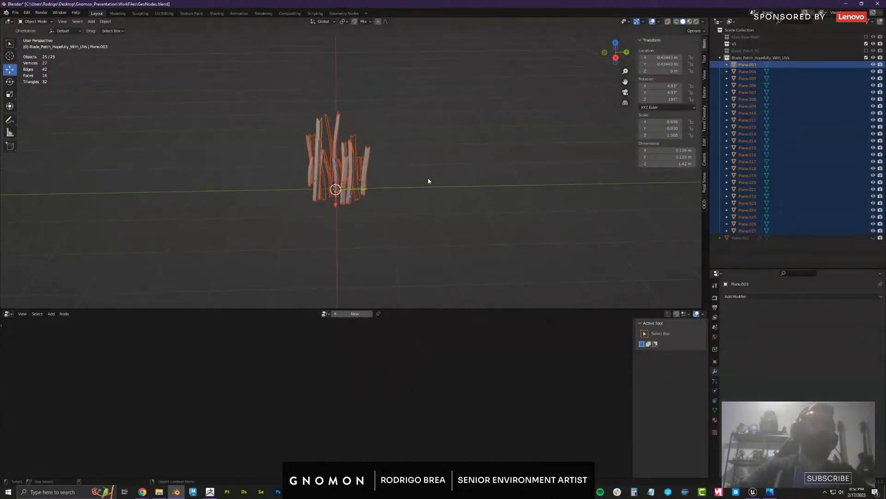
shift+click(370, 161)
key(ctrl+j)
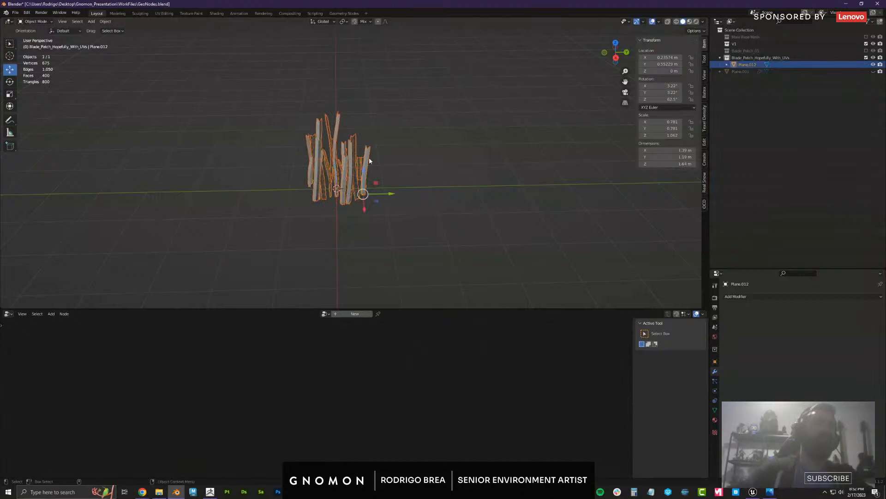
Inspect the joined patch's UV layout in the UV Editor while in Edit Mode, and return to Object Mode
middle_drag(370, 161, 481, 158)
scroll(470, 188, up, 3)
middle_drag(470, 188, 381, 256)
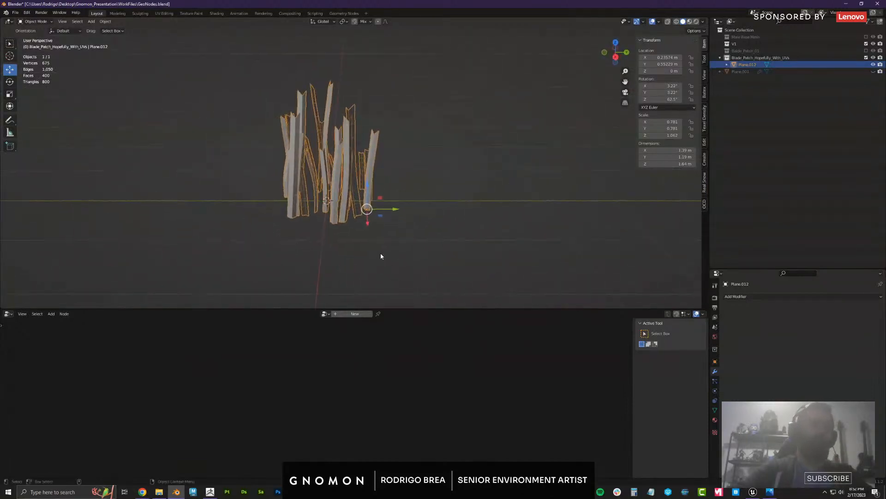
key(Tab)
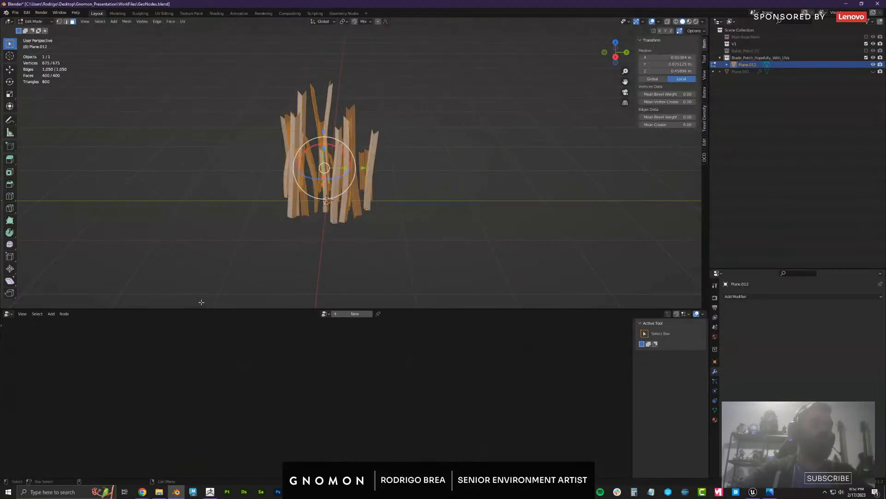
click(22, 313)
click(7, 314)
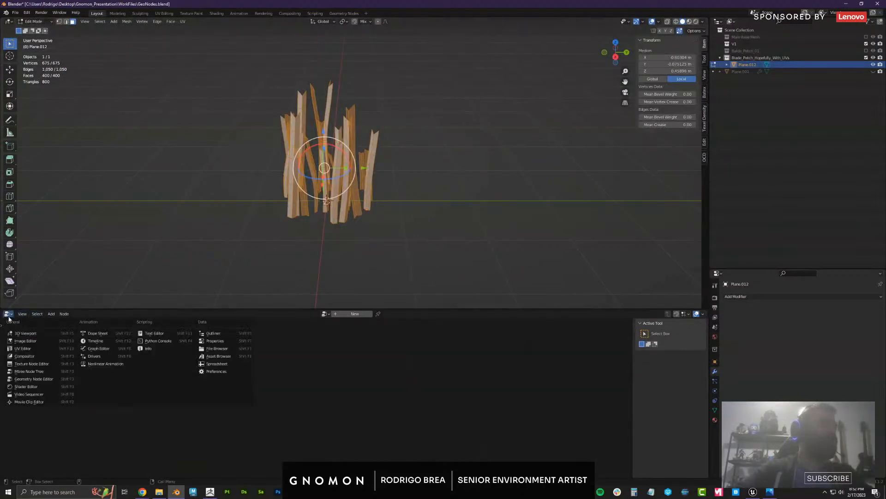
click(27, 351)
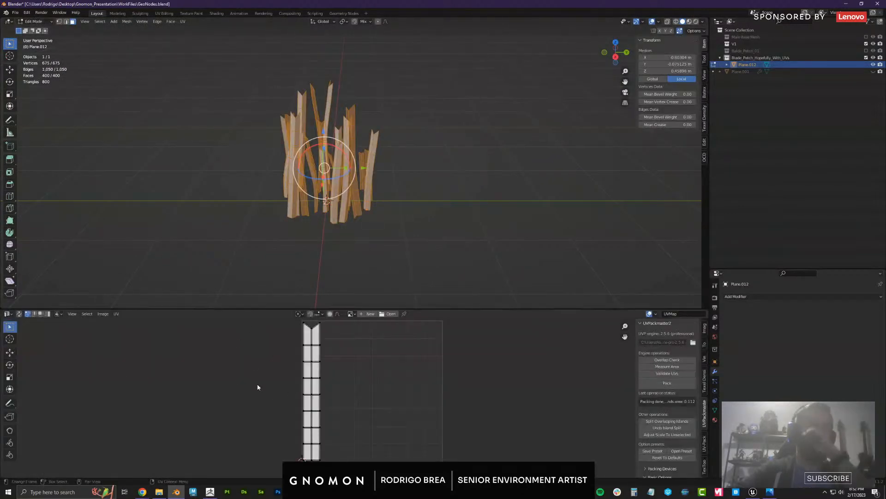
drag(406, 308, 443, 265)
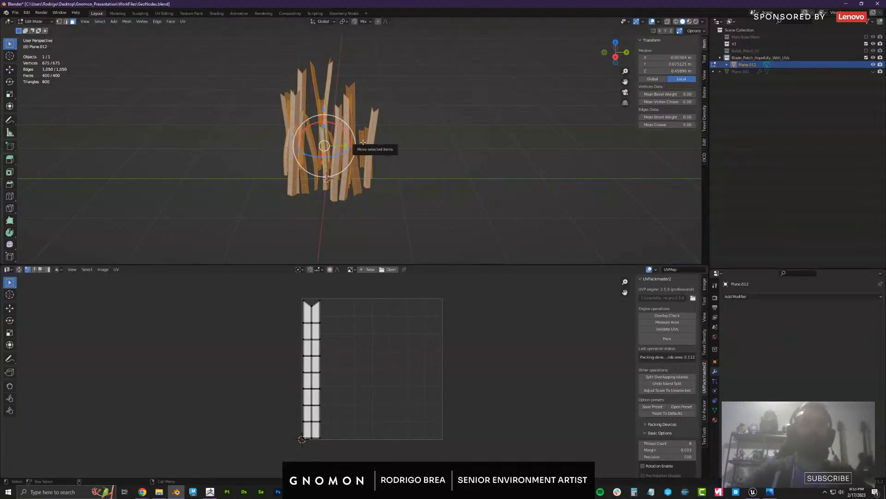
key(Tab)
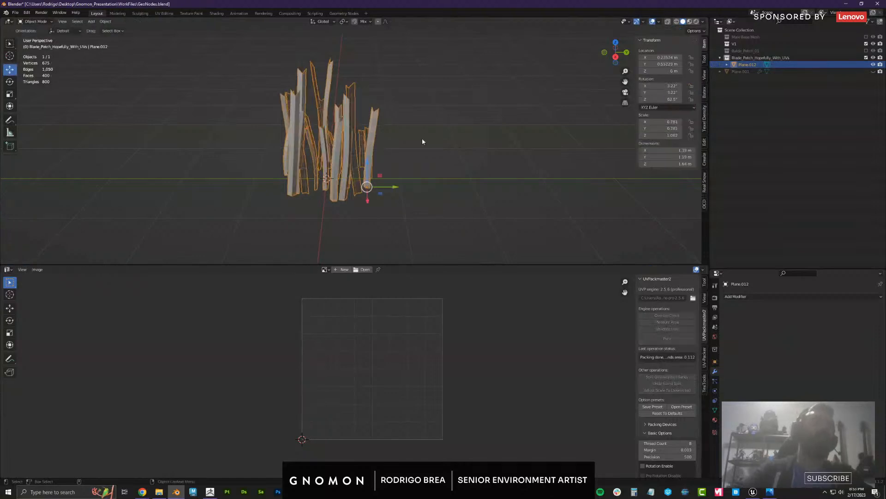
Select the hidden Plane.001 object and display its Geometry Nodes.002 tree in the Geometry Node Editor in place of the UV Editor
middle_drag(422, 141, 448, 259)
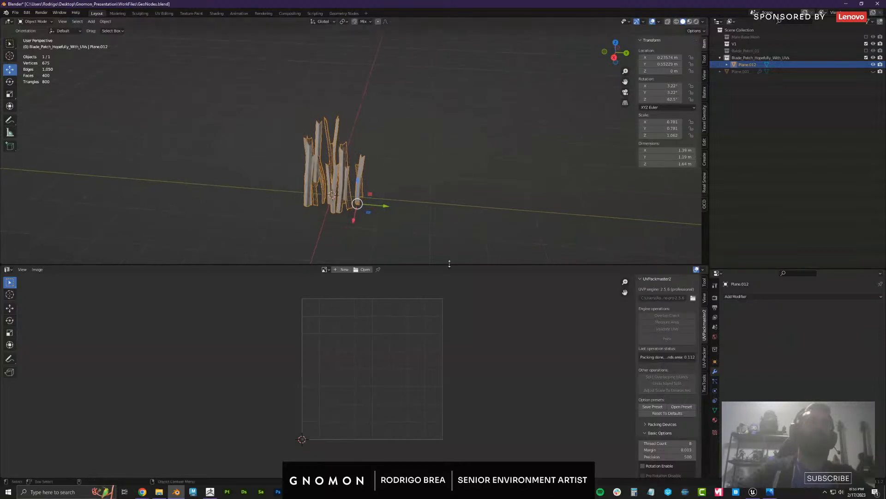
drag(449, 264, 449, 338)
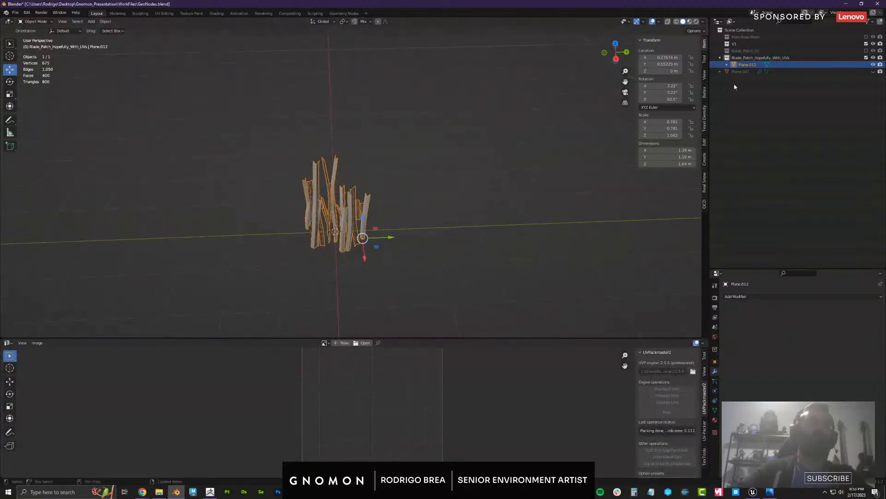
click(741, 72)
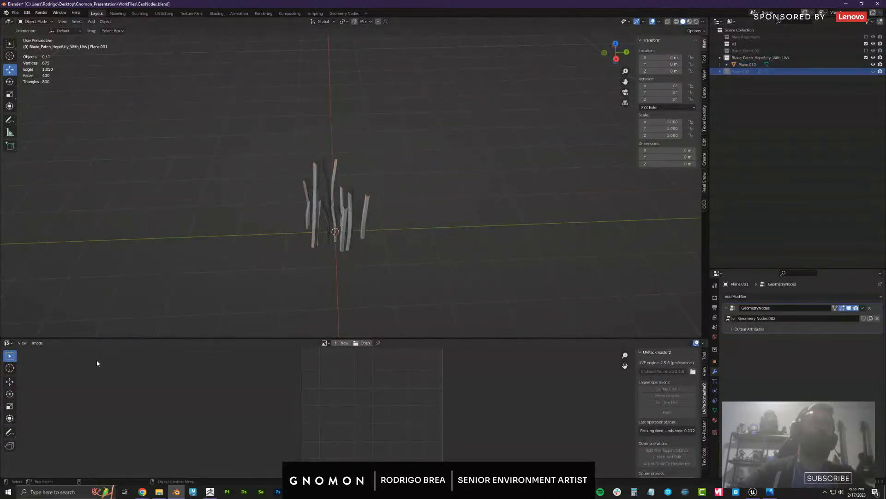
click(7, 343)
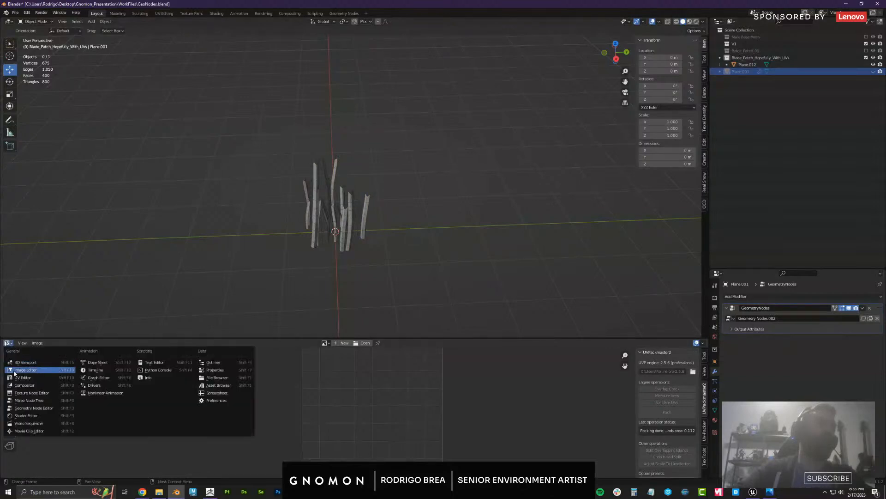
click(27, 409)
key(Home)
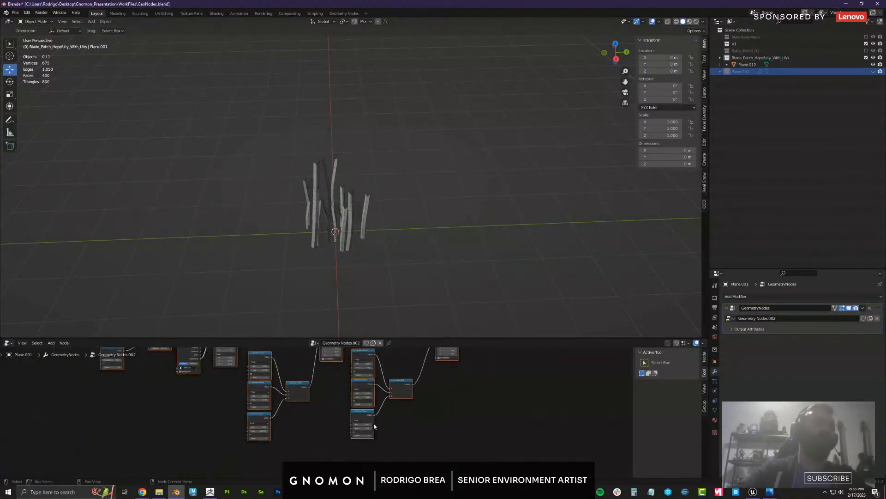
scroll(491, 446, down, 1)
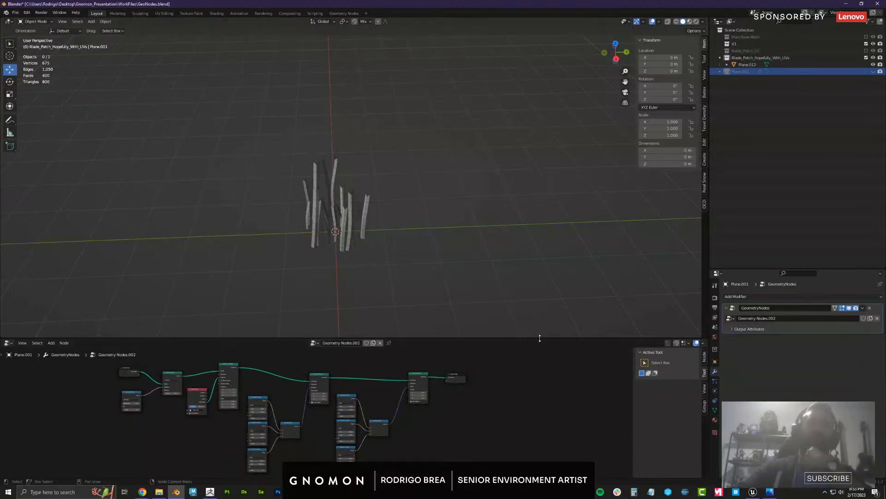
drag(539, 338, 538, 269)
scroll(406, 331, up, 2)
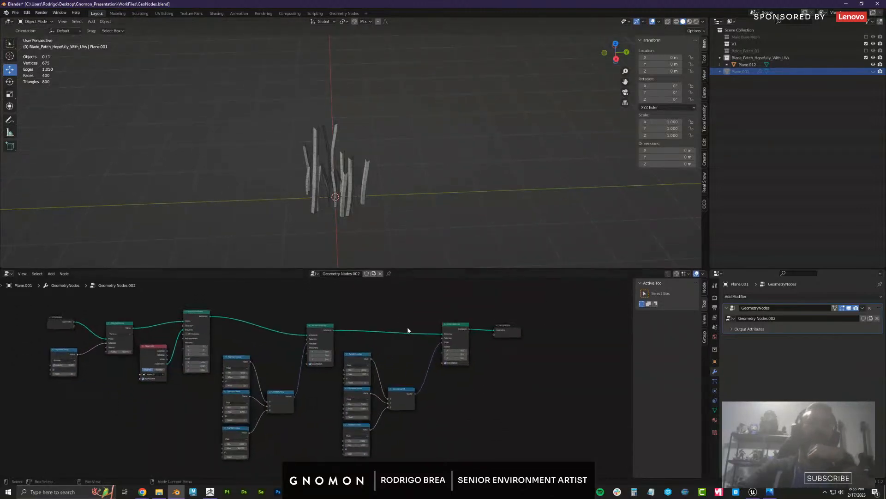
middle_drag(408, 329, 409, 336)
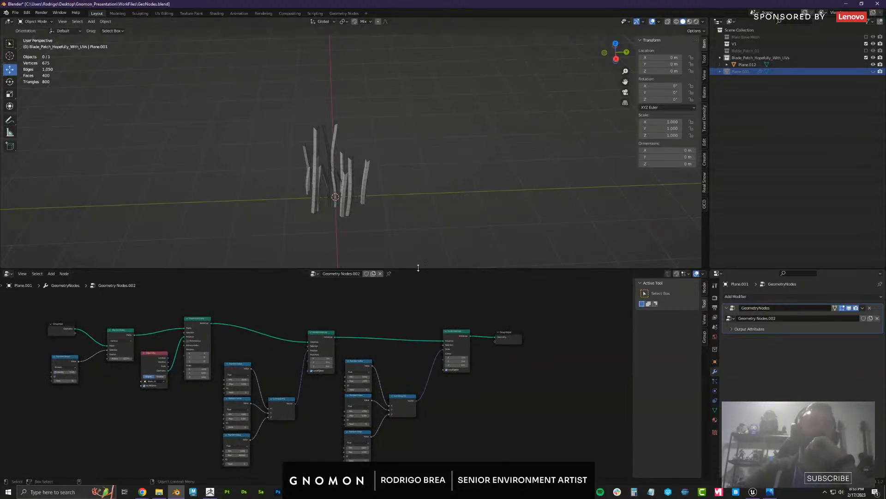
drag(418, 268, 411, 333)
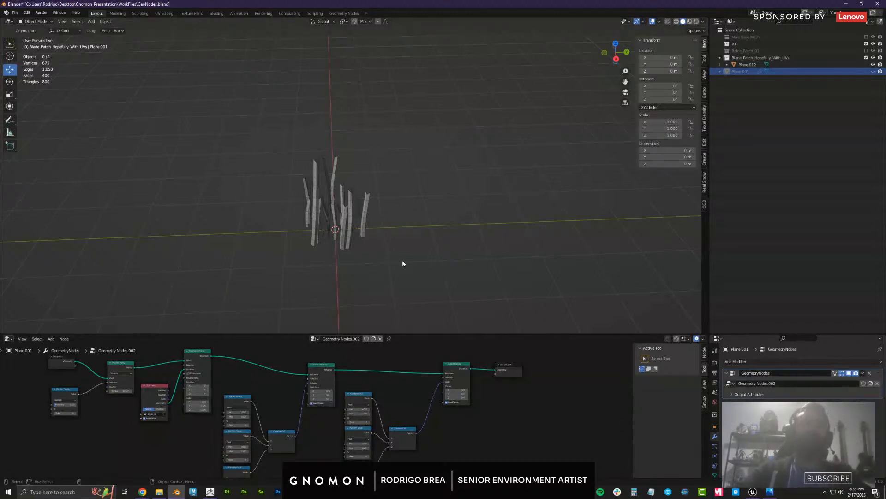
Delete the joined grass blade patch and collapse the Geometry Node Editor so the 3D viewport fills the workspace
drag(403, 260, 242, 144)
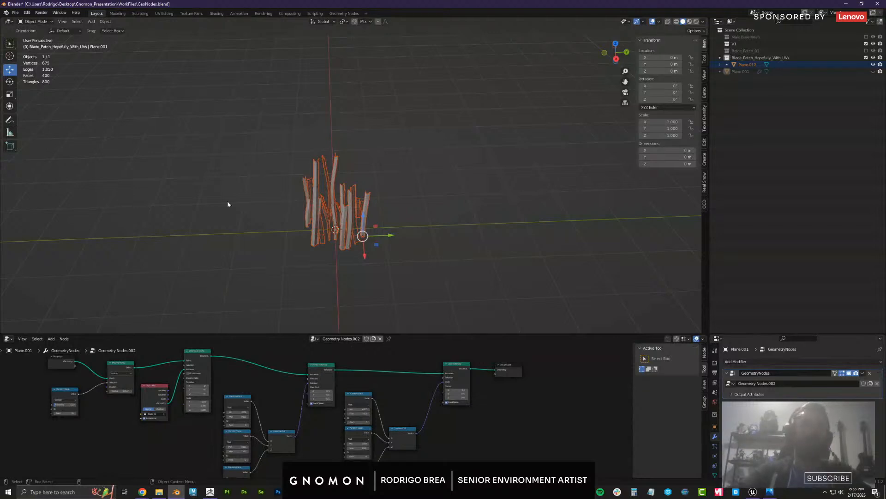
middle_drag(449, 219, 426, 169)
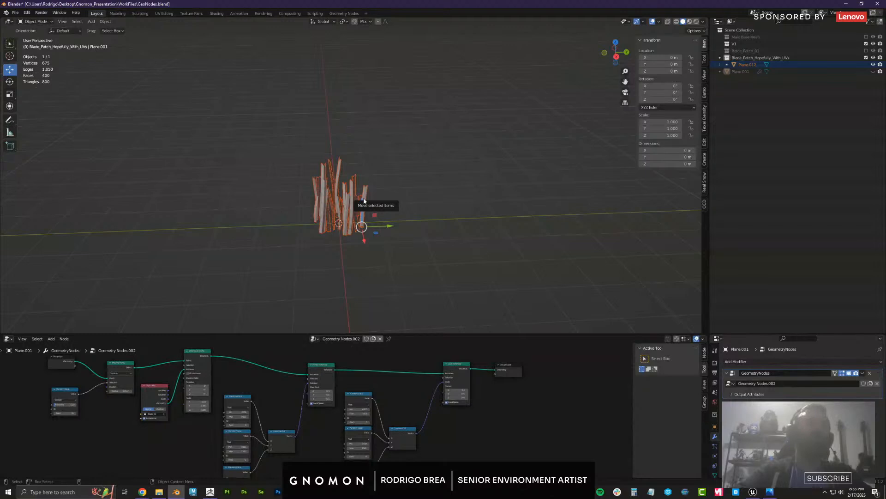
key(Delete)
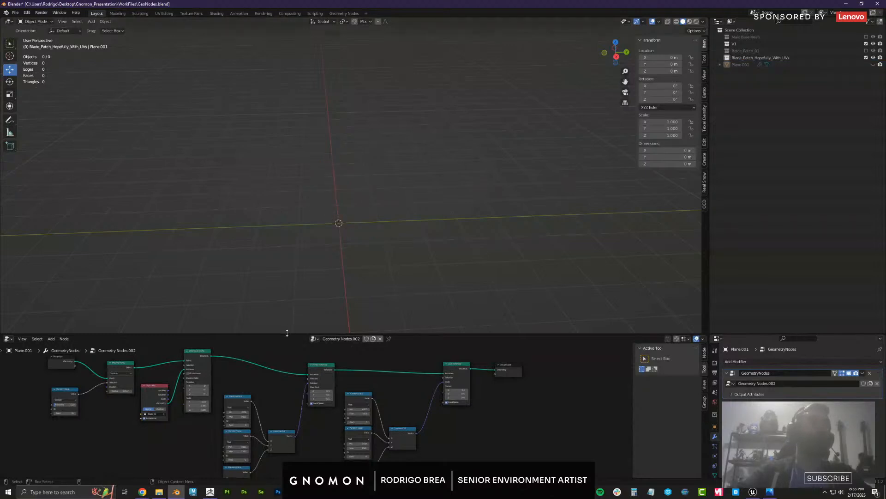
drag(287, 333, 254, 470)
middle_drag(277, 282, 296, 278)
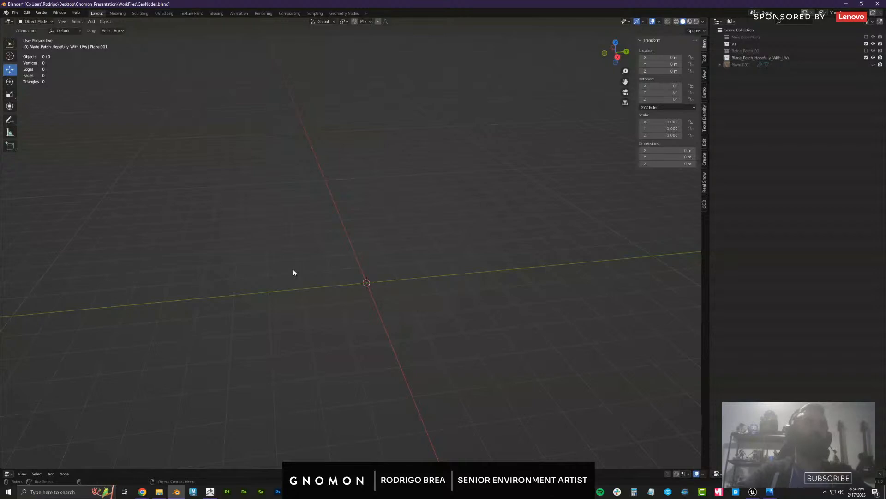
Open the Add-ons preferences in an enlarged window and look through the Add Curve, Add Mesh, Import-Export and Interface entries
click(28, 13)
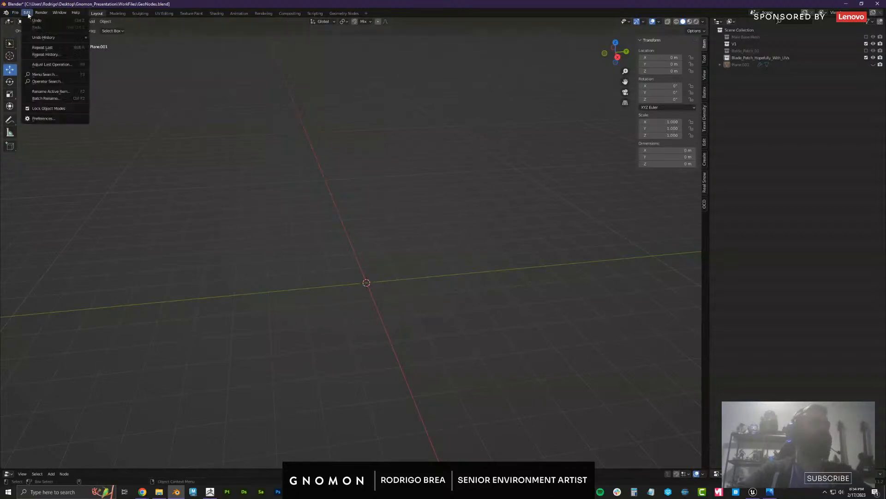
click(50, 120)
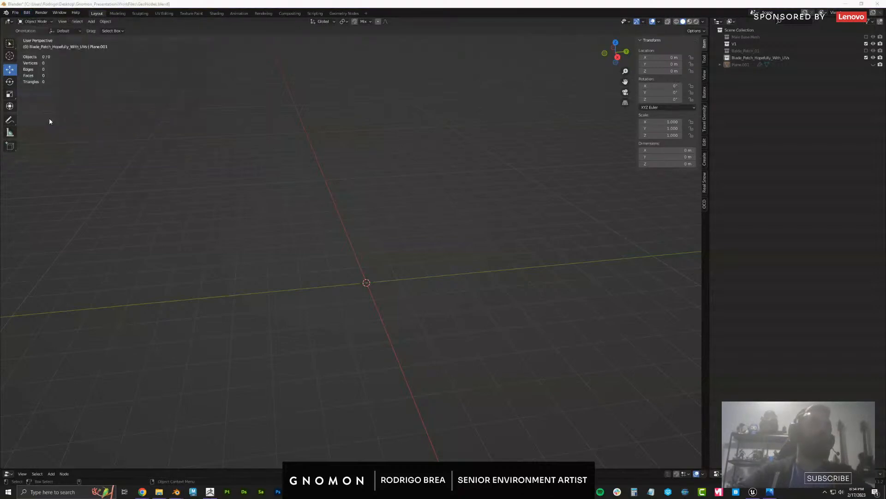
drag(118, 26, 186, 44)
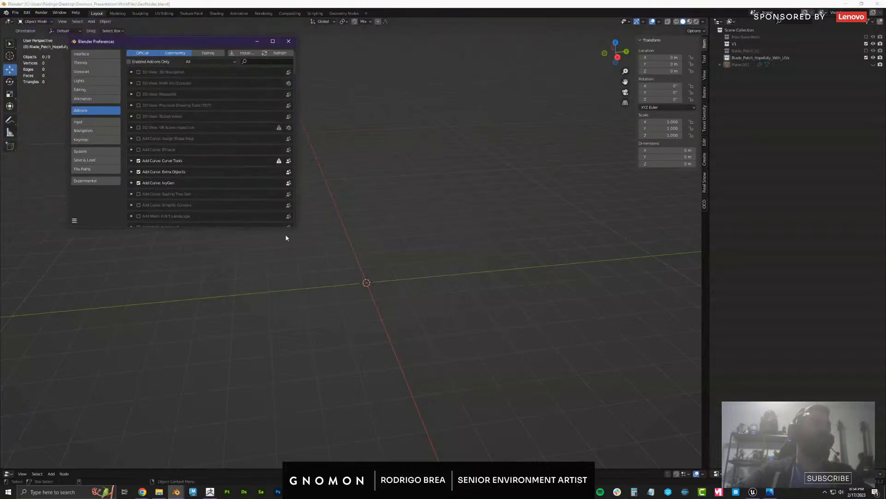
drag(296, 230, 508, 392)
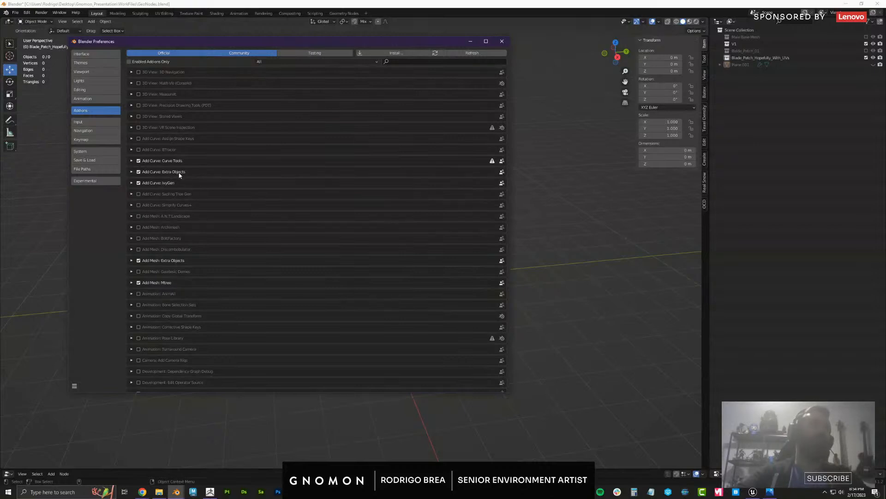
scroll(201, 208, down, 4)
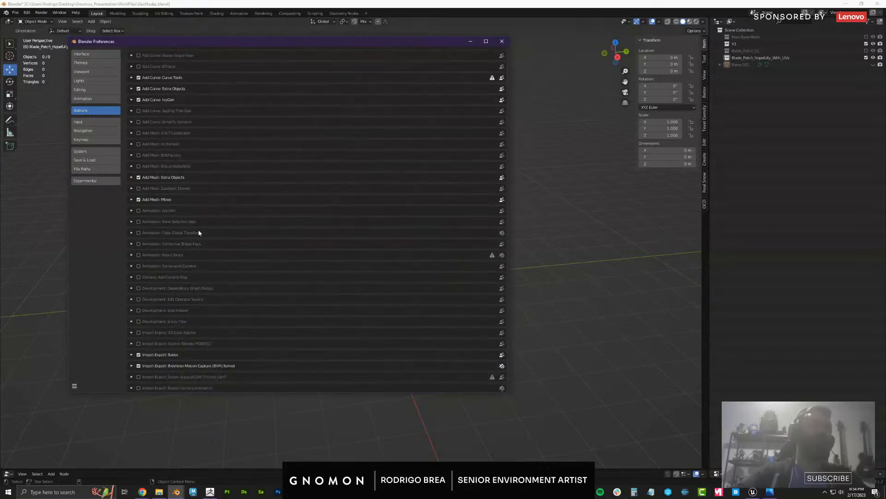
scroll(198, 232, up, 4)
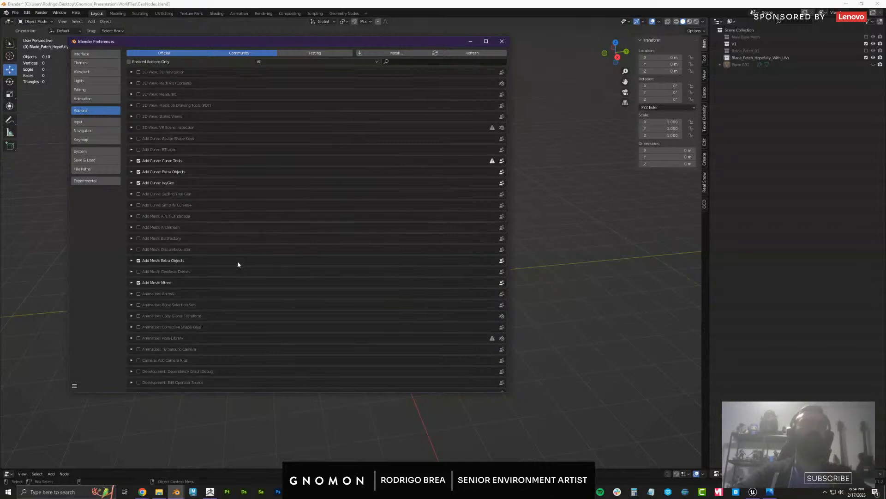
drag(303, 42, 326, 60)
scroll(263, 253, down, 10)
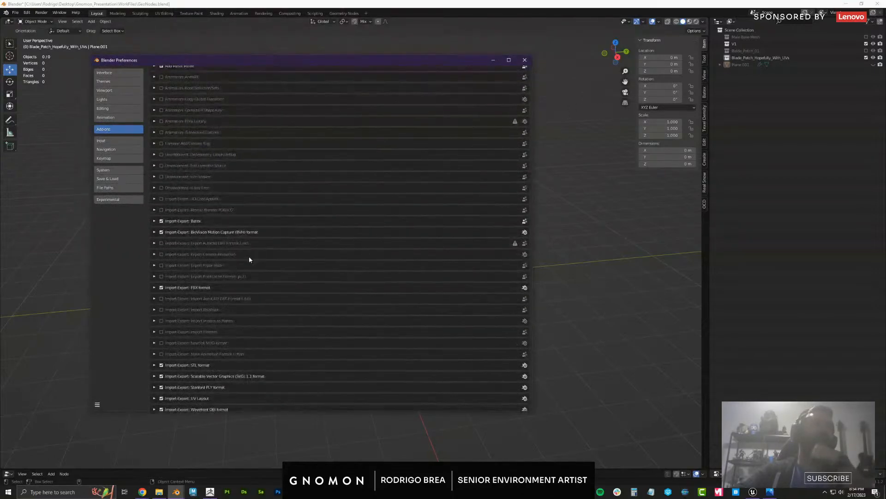
scroll(250, 259, down, 4)
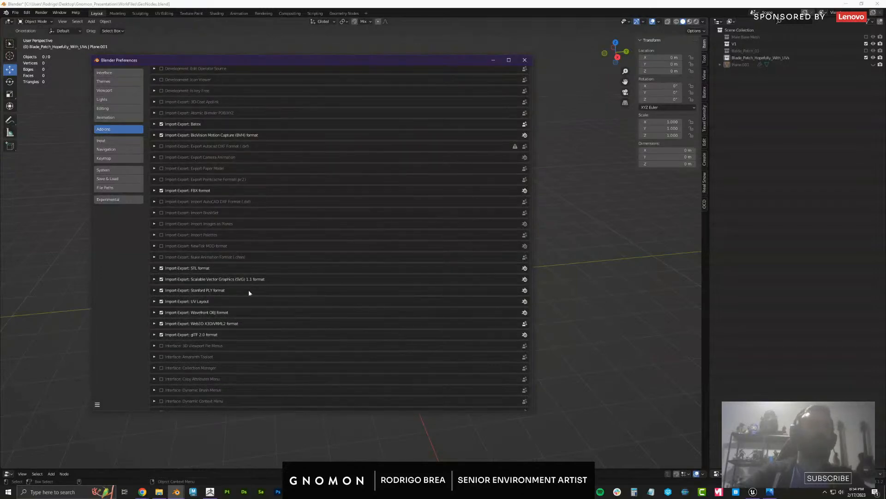
scroll(249, 292, down, 2)
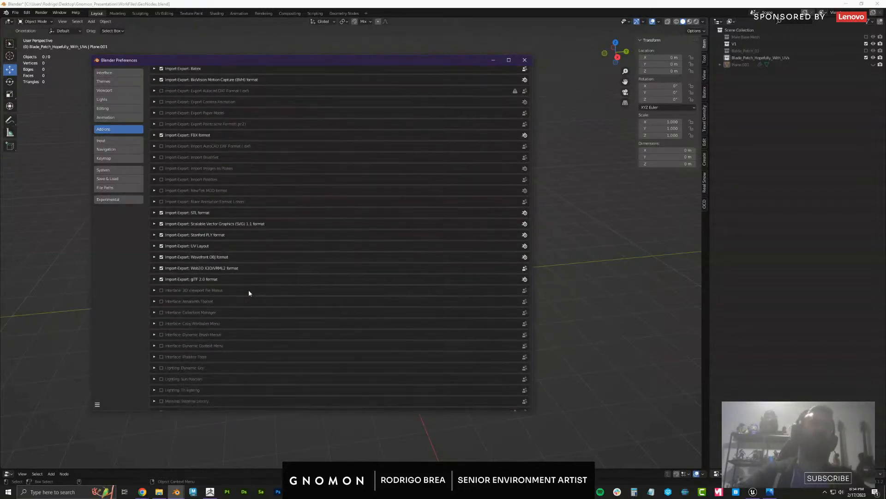
Look through the enabled and disabled add-ons in the preferences, including the extra objects and mesh tools, and close the preferences
scroll(248, 290, down, 10)
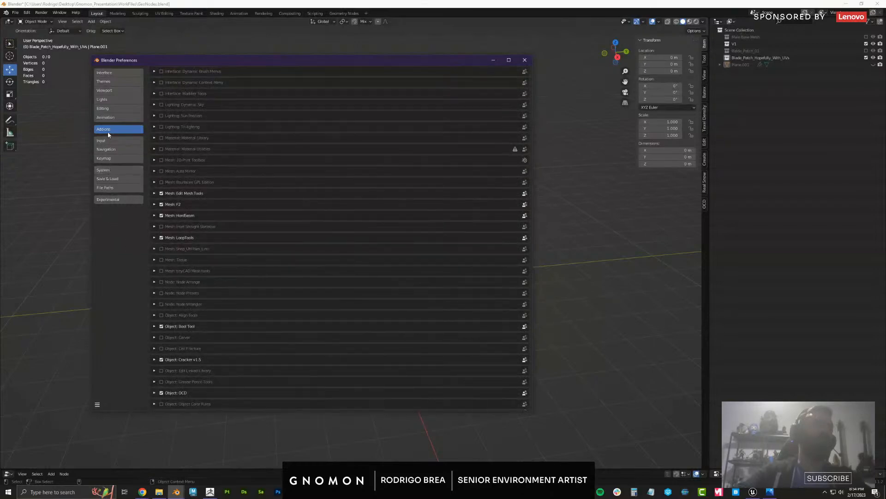
scroll(326, 174, up, 4)
scroll(327, 172, up, 20)
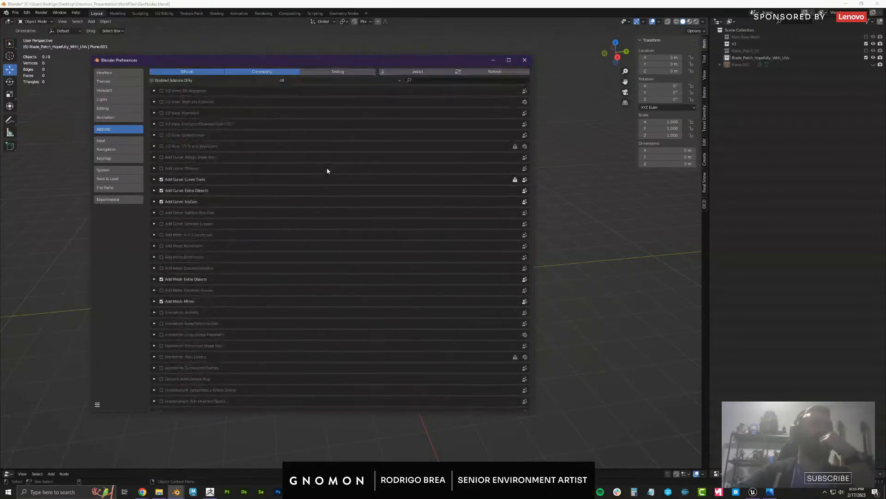
scroll(309, 250, down, 10)
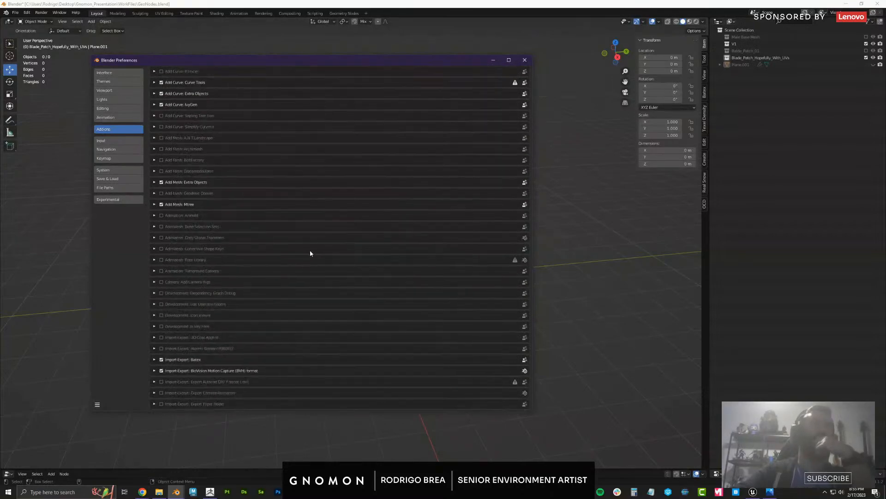
scroll(225, 288, down, 15)
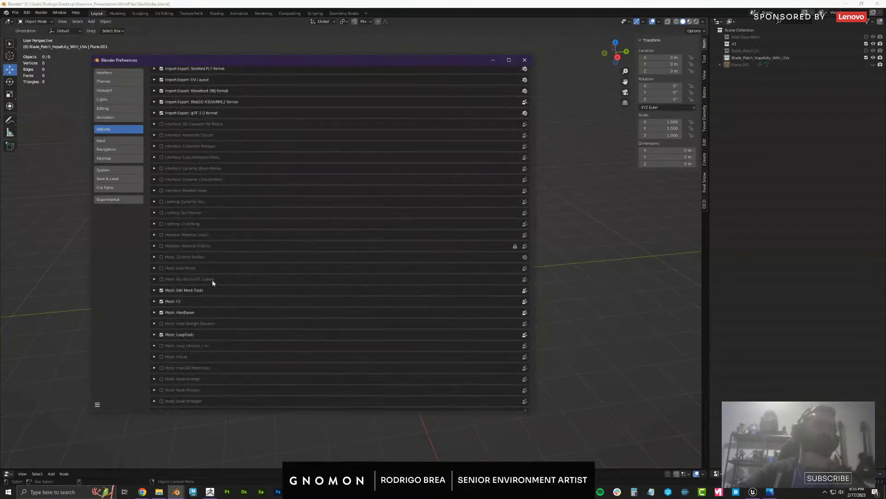
scroll(214, 283, down, 10)
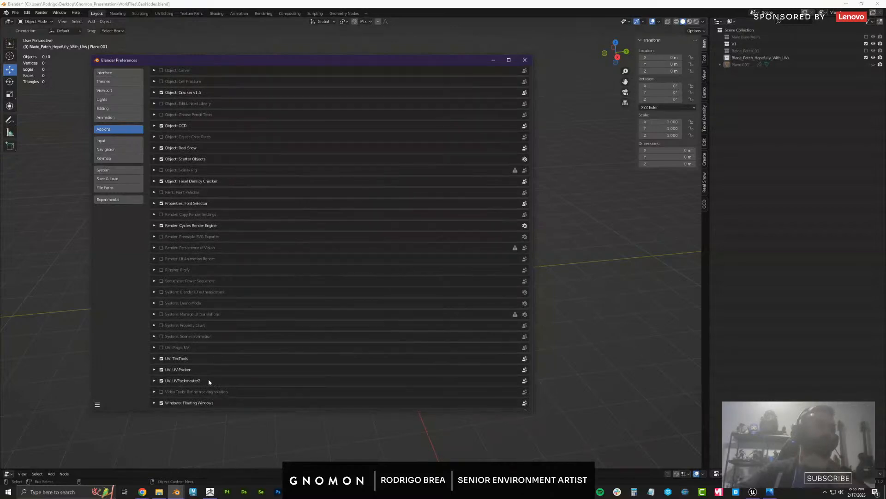
scroll(273, 323, up, 20)
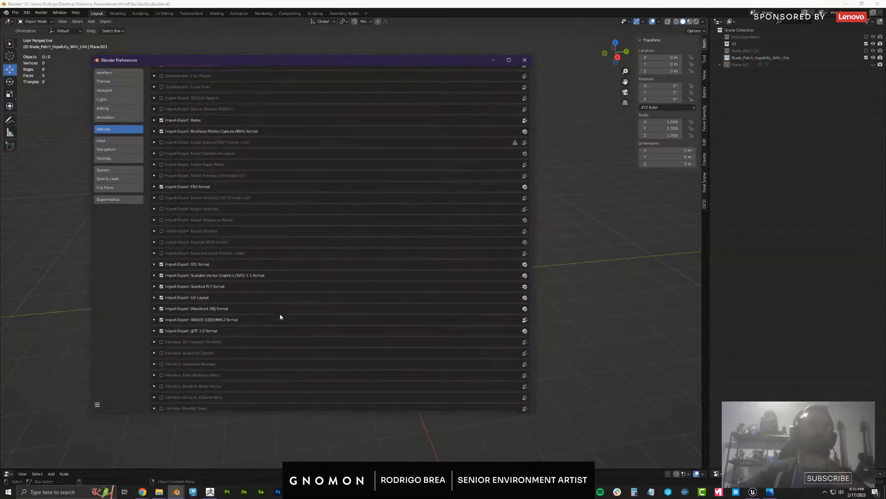
scroll(281, 317, up, 5)
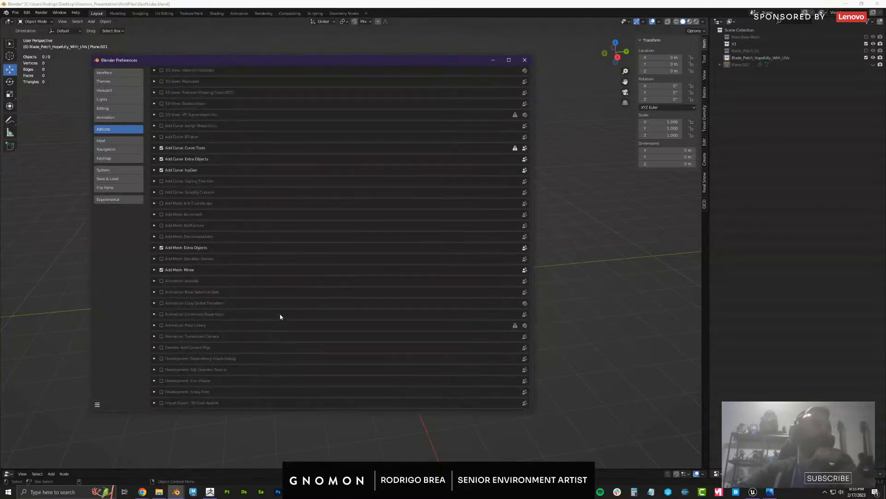
scroll(272, 300, up, 3)
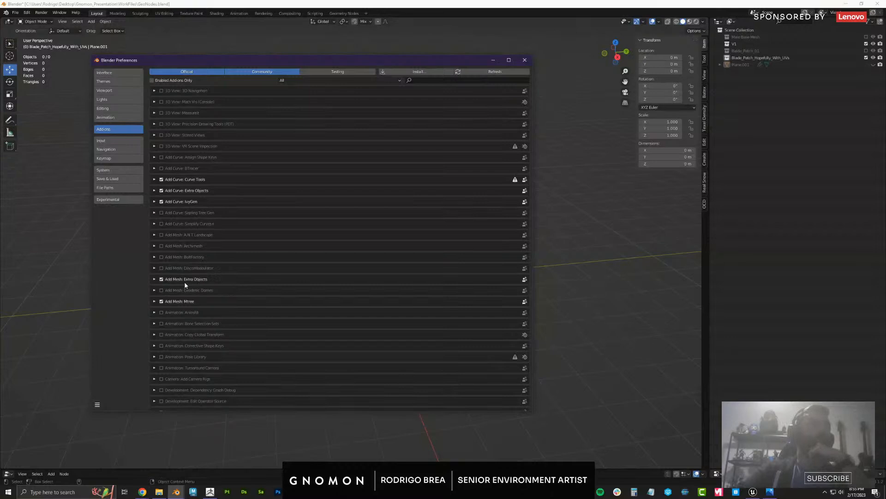
click(524, 60)
Add a Pipe Cross-Joint mesh at the world origin and examine it from several angles
middle_drag(370, 268, 334, 254)
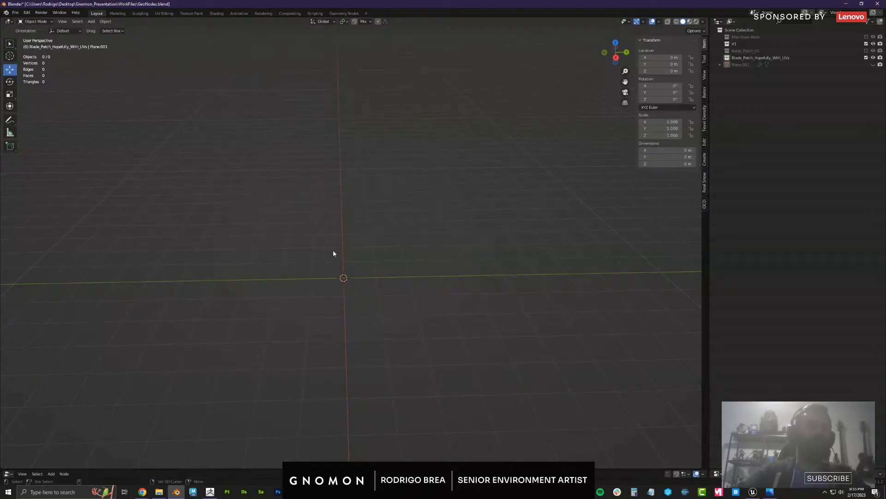
key(shift+a)
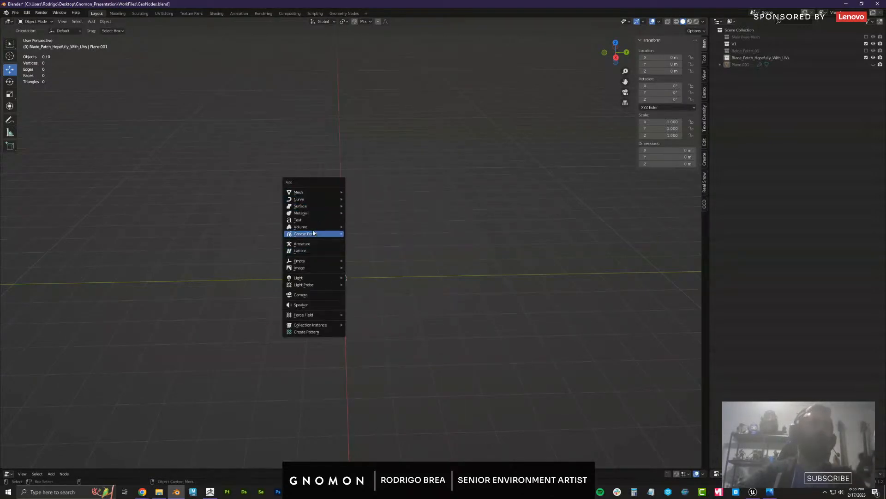
mouse_move(312, 195)
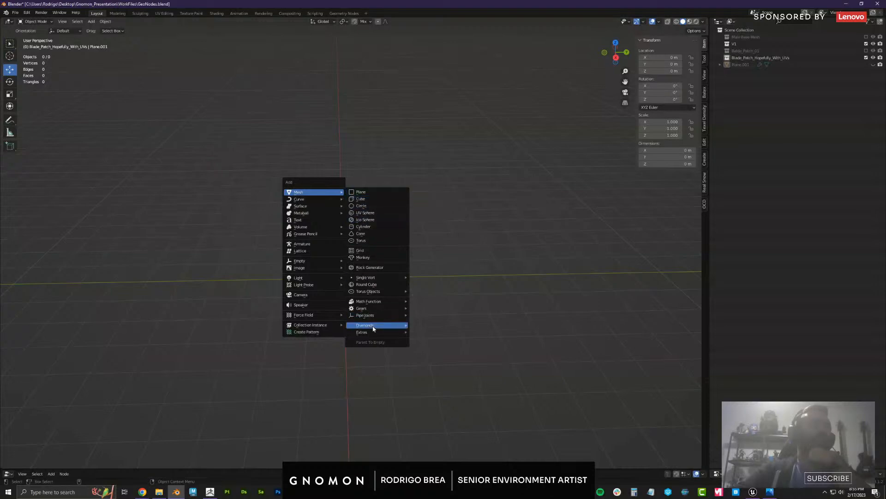
mouse_move(372, 334)
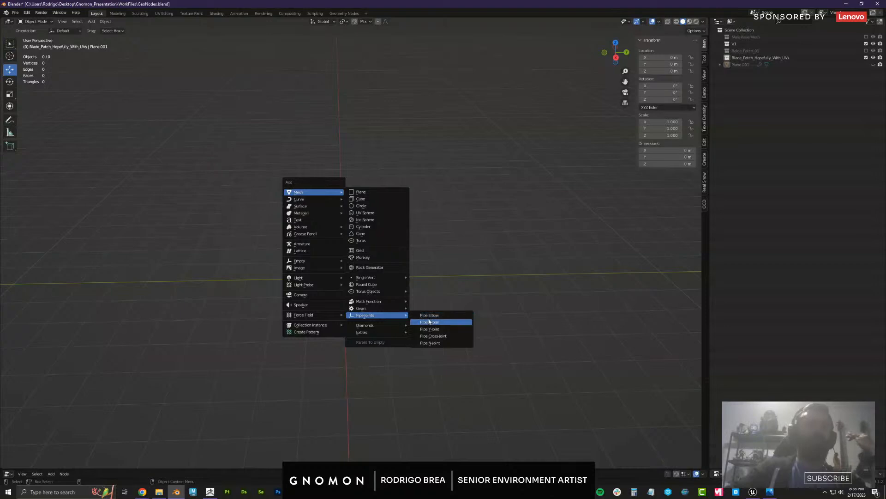
click(436, 336)
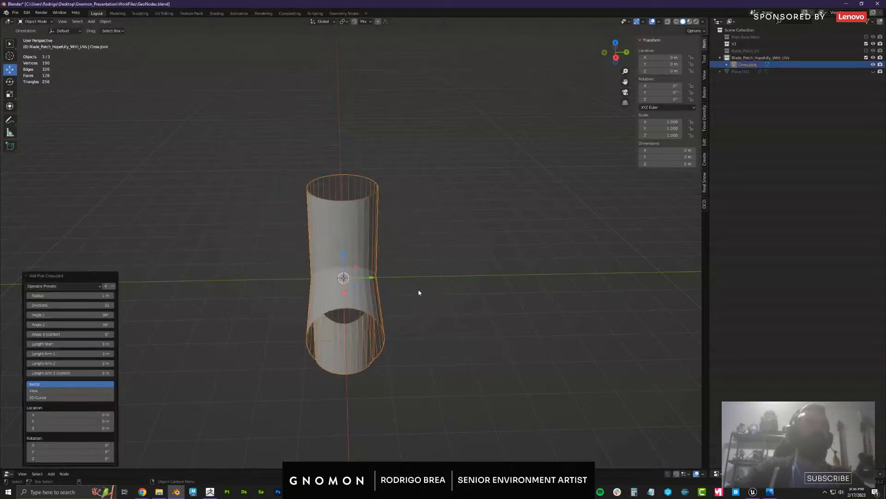
middle_drag(427, 281, 341, 277)
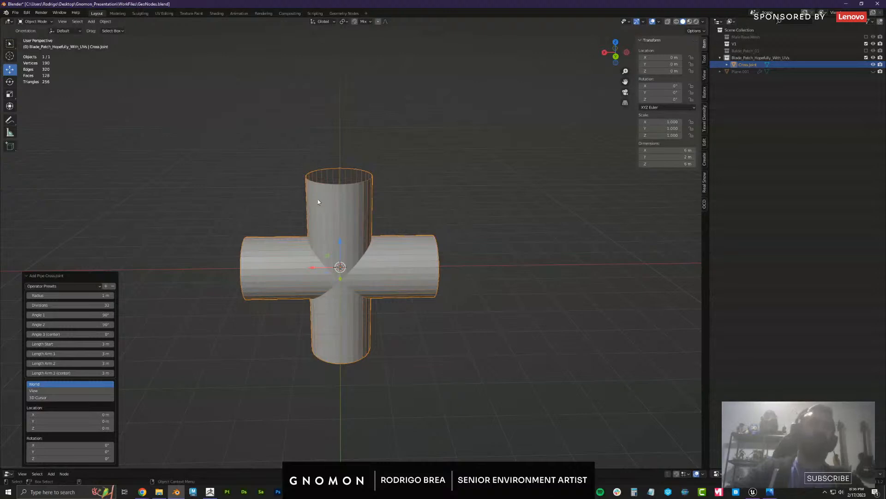
middle_drag(318, 203, 324, 237)
middle_drag(379, 275, 178, 361)
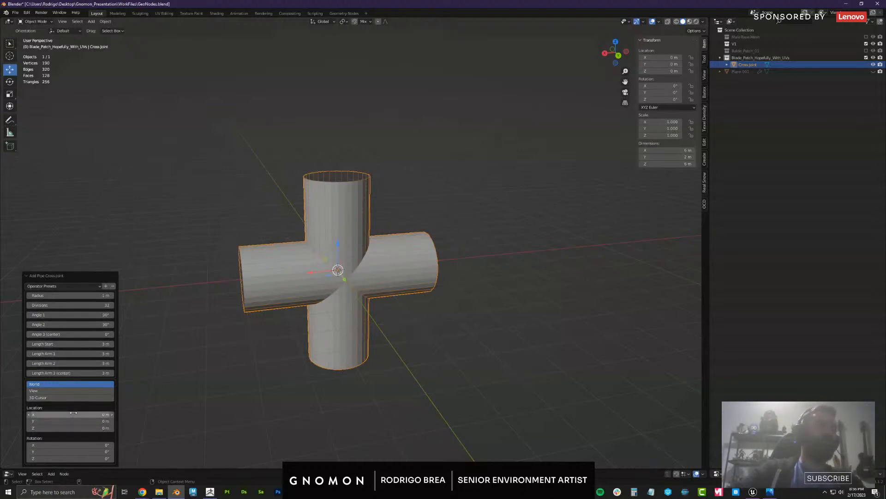
Set the cross joint's radius to 0.58 m, divisions to 17 and start length to 3.2 m, and adjust its arm lengths
drag(84, 296, 153, 307)
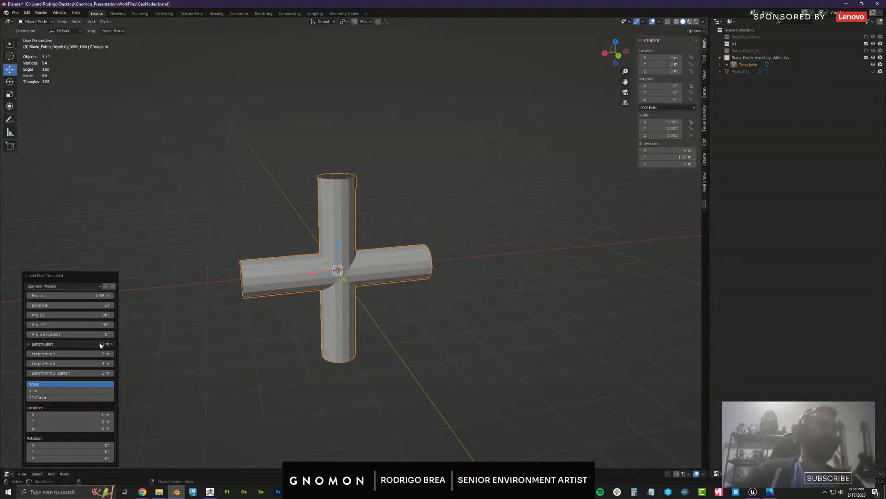
drag(88, 345, 94, 345)
mouse_move(162, 263)
alt+mouse_down()
mouse_move(226, 260)
mouse_move(167, 278)
alt+mouse_up()
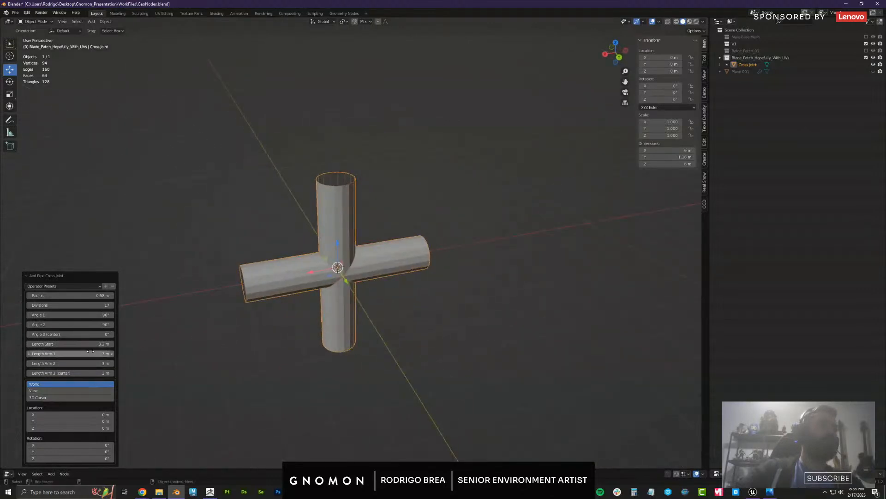
mouse_move(89, 353)
mouse_down()
mouse_move(96, 338)
mouse_move(81, 342)
mouse_up()
drag(69, 373, 74, 376)
Delete the pipe cross joint from the scene
click(238, 227)
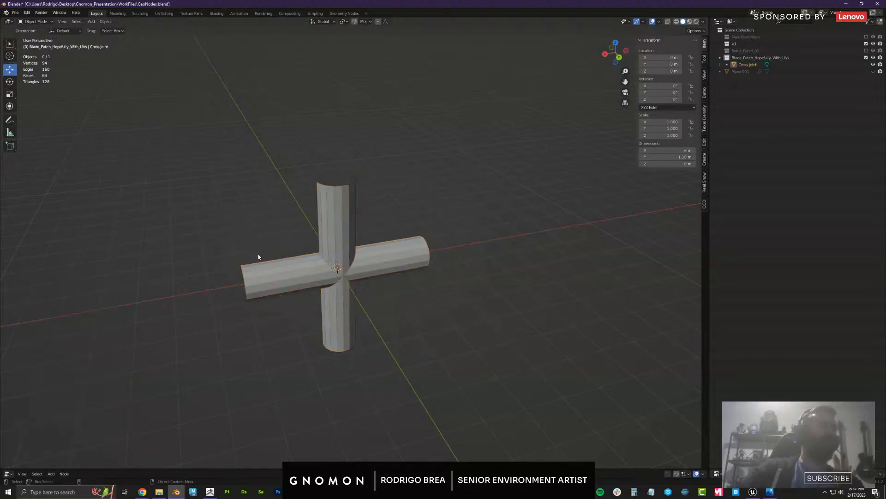
click(345, 230)
mouse_move(347, 273)
middle_down()
mouse_move(444, 249)
mouse_move(361, 263)
middle_up()
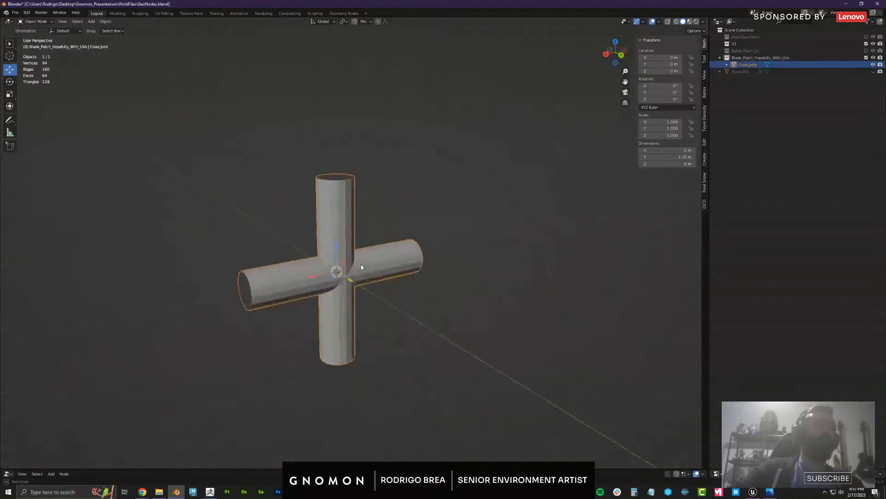
key(Delete)
Add a Pipe Elbow mesh at the origin, view its shape and delete it
key(shift+a)
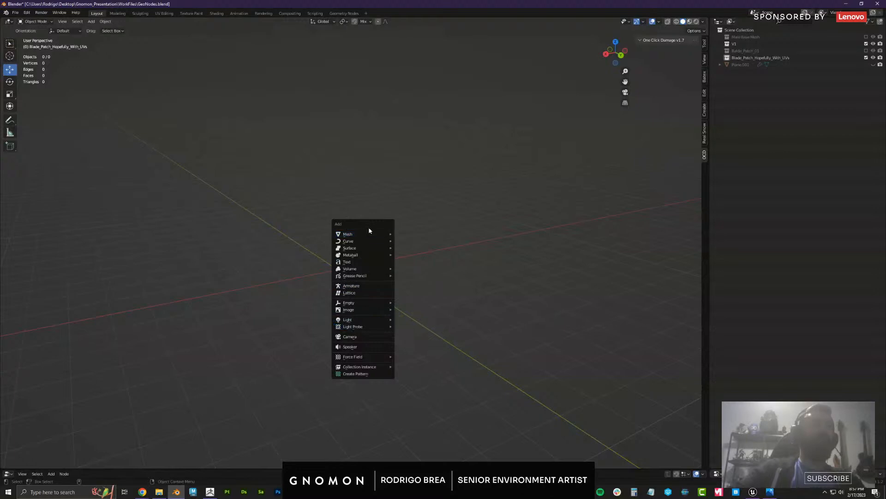
mouse_move(424, 357)
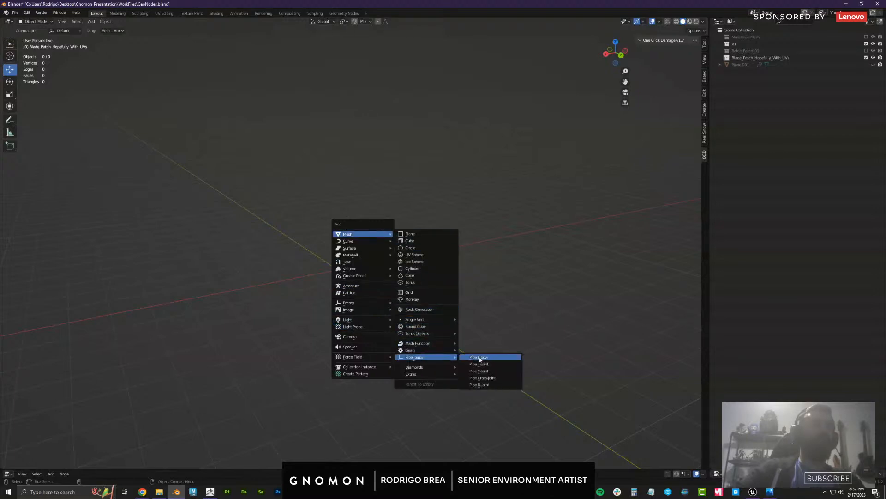
click(486, 358)
middle_drag(486, 358, 407, 242)
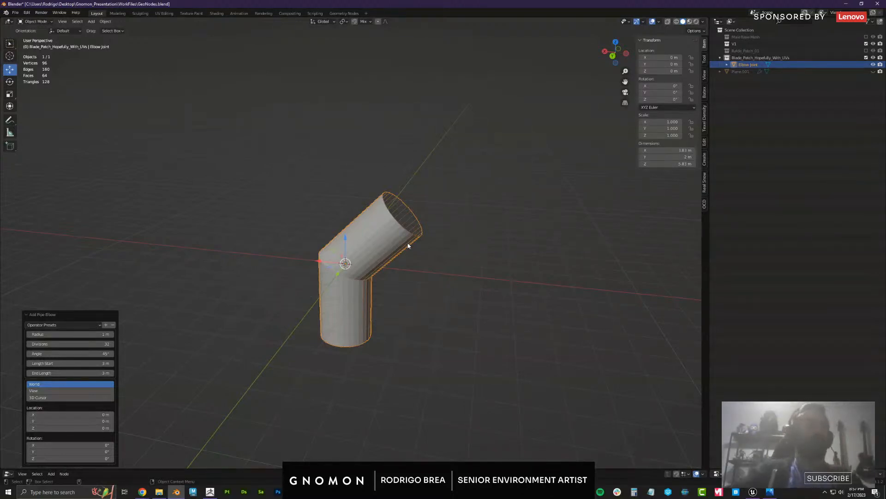
key(Delete)
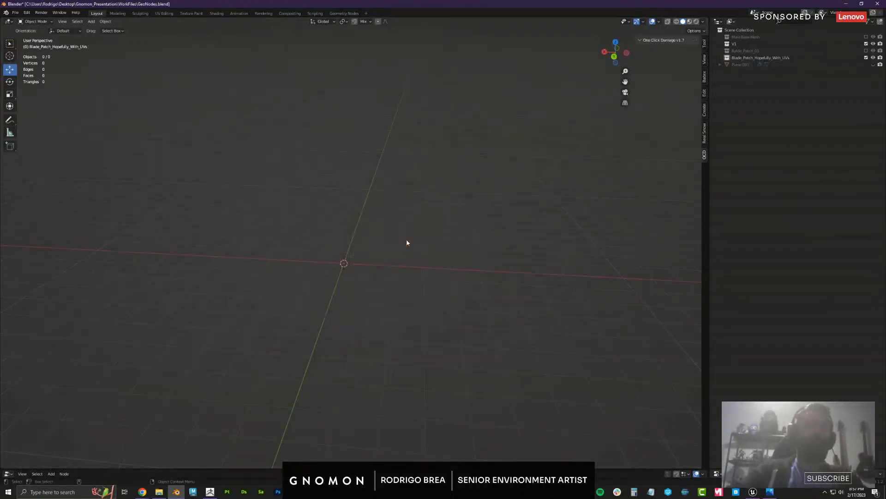
Create one rock with the Rock Generator at default settings, inspect it up close and delete it
middle_drag(407, 242, 412, 240)
key(shift+a)
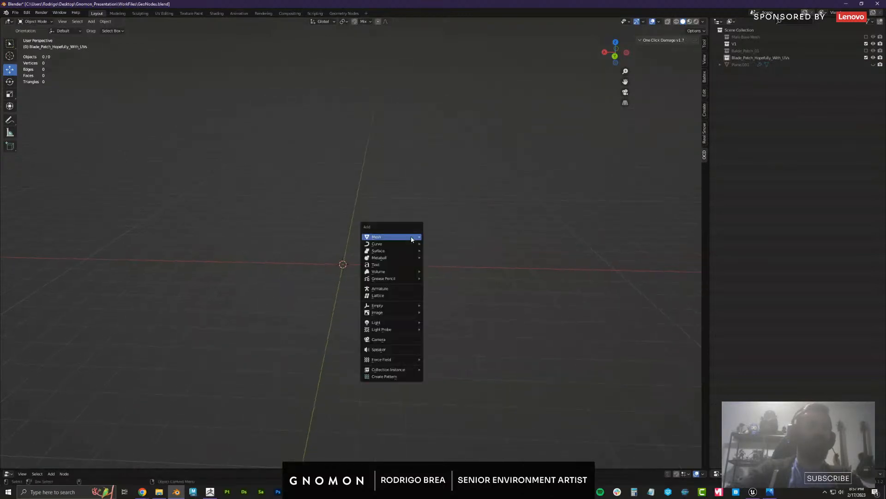
mouse_move(413, 238)
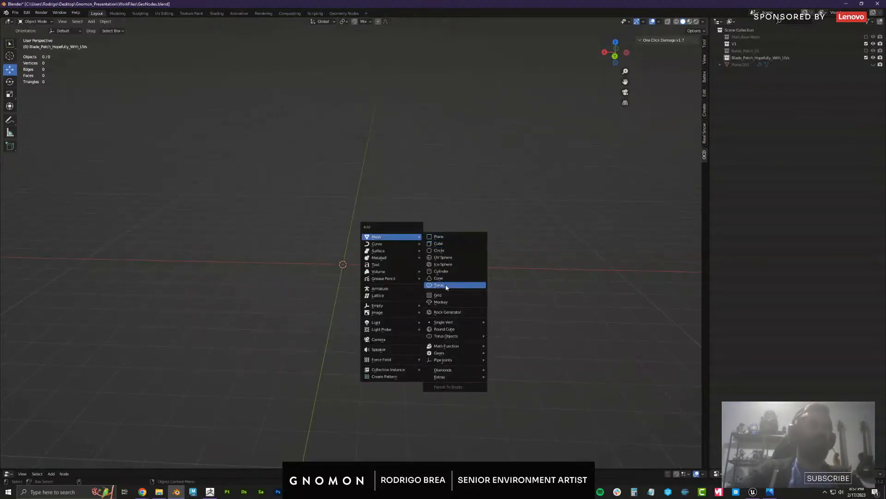
click(447, 312)
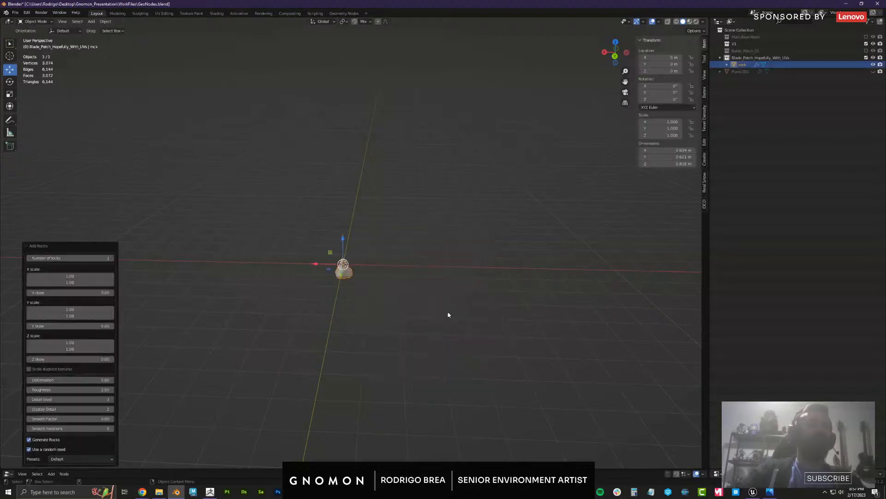
alt+drag(476, 310, 398, 252)
alt+right_drag(398, 252, 425, 303)
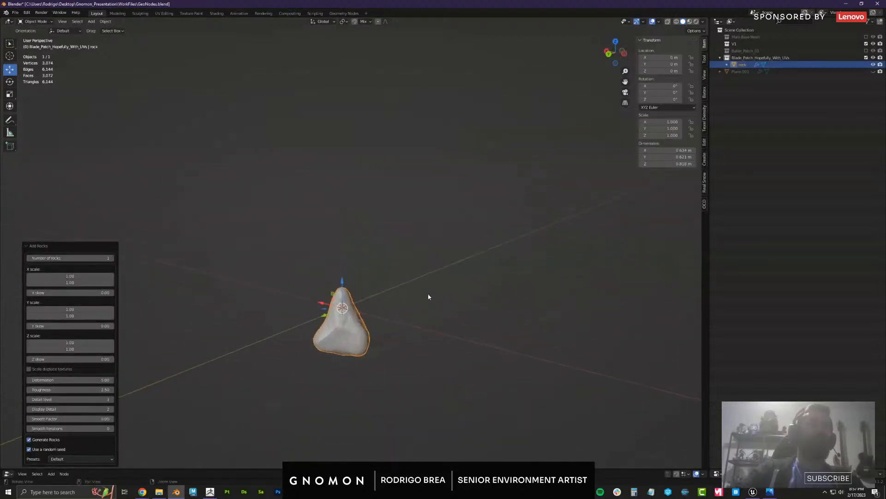
alt+middle_drag(425, 303, 418, 211)
alt+drag(417, 211, 459, 243)
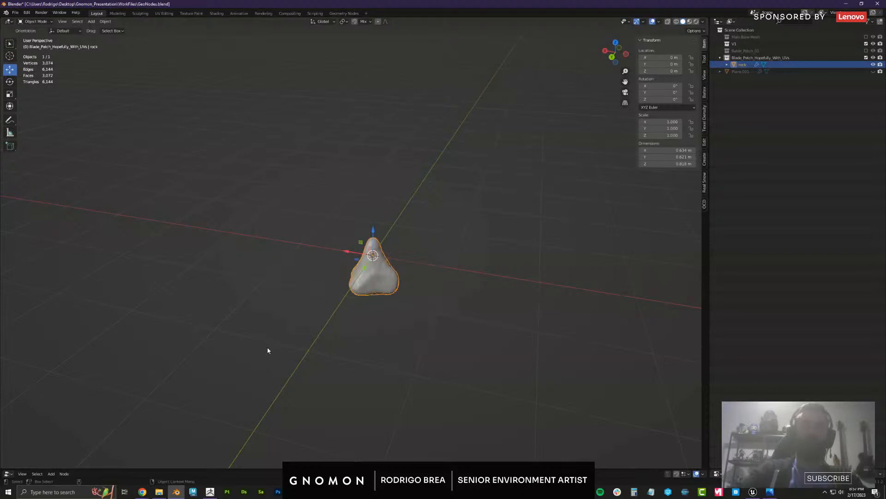
key(Delete)
Add a new rock at the origin with the Rock Generator
alt+drag(301, 271, 277, 288)
key(shift+a)
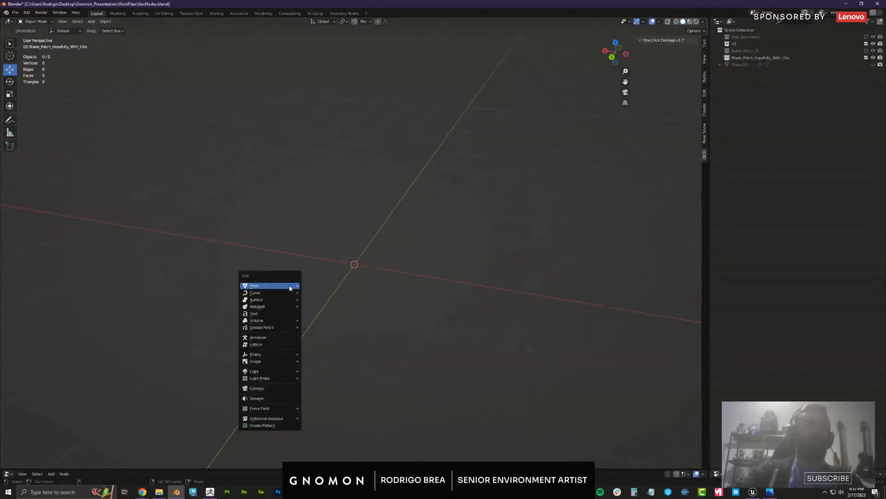
mouse_move(290, 287)
mouse_move(332, 395)
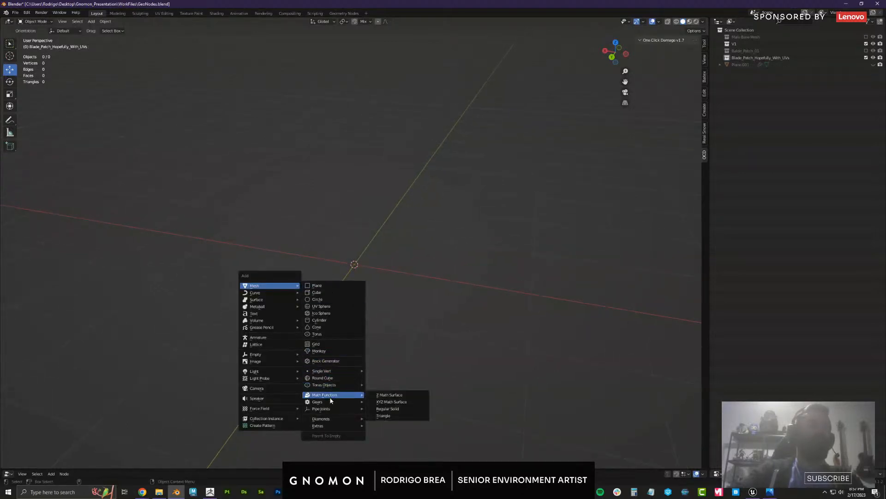
mouse_move(331, 411)
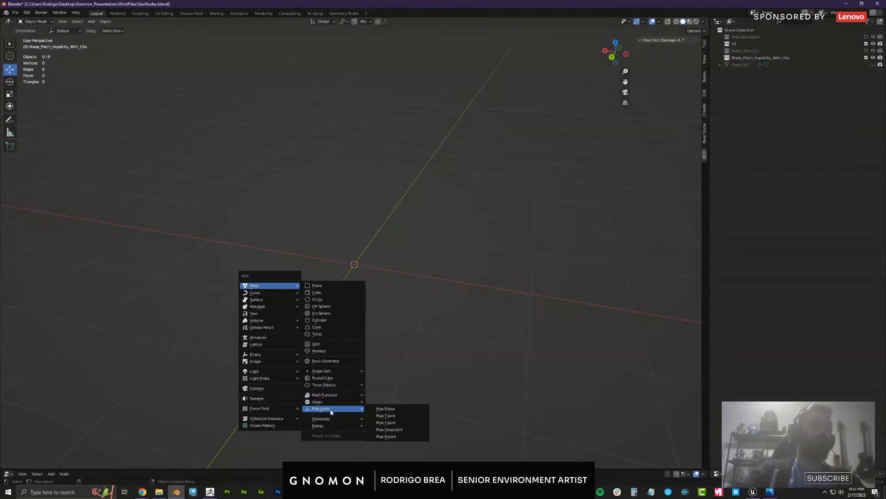
click(341, 361)
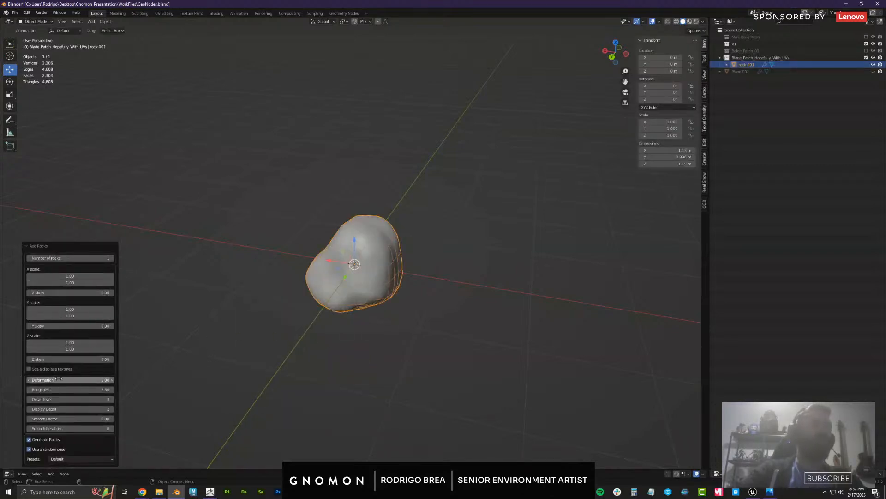
Set deformation to about 5.96, roughness to 3.25 and detail level to 1 for a single generated rock
drag(58, 380, 63, 399)
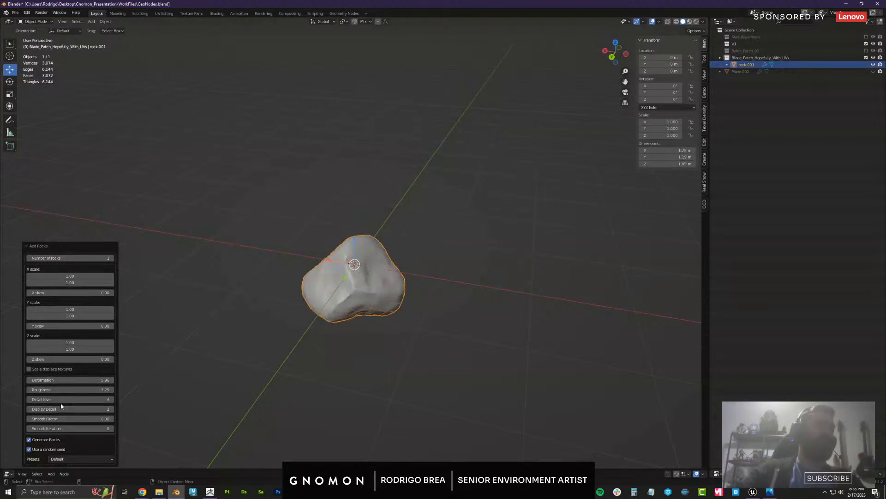
drag(92, 399, 70, 399)
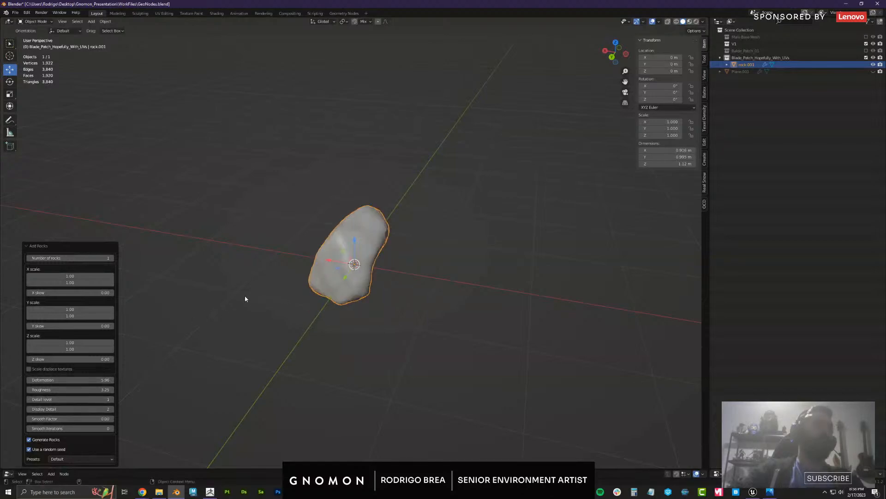
mouse_move(77, 259)
mouse_down()
mouse_move(95, 259)
mouse_move(84, 259)
mouse_up()
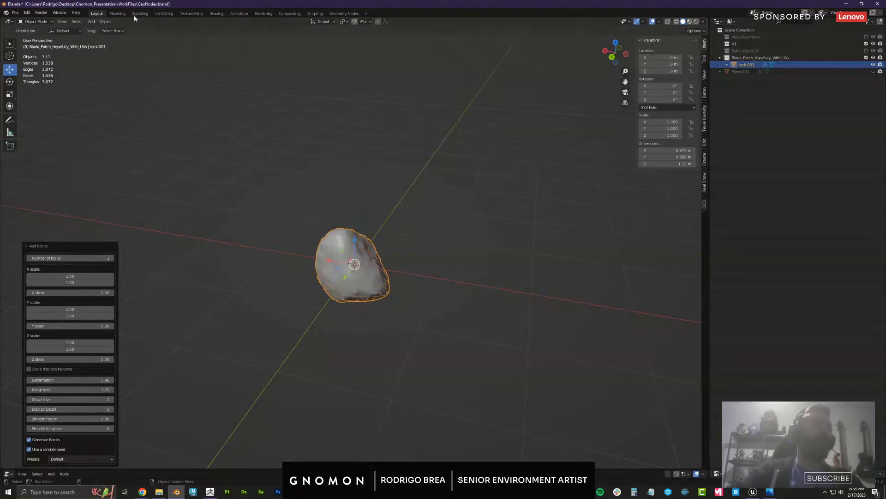
Bring the rock into the Sculpting workspace and ready the Flatten brush with a radius of 139 px
click(227, 140)
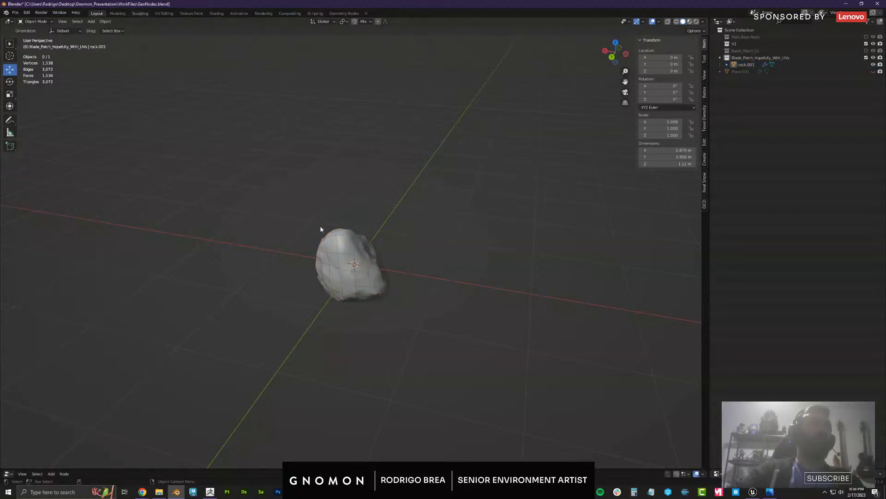
click(140, 14)
mouse_move(378, 225)
middle_down()
mouse_move(360, 230)
mouse_move(360, 253)
mouse_move(366, 222)
middle_up()
scroll(365, 230, up, 3)
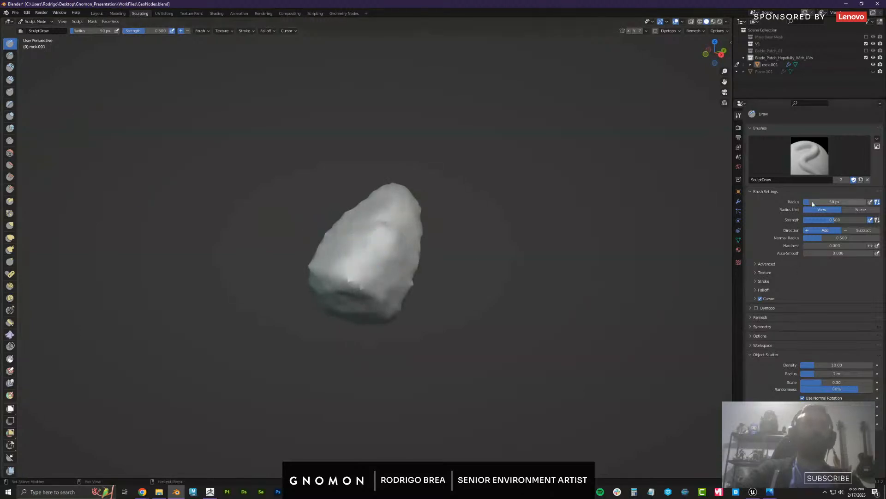
drag(817, 203, 829, 206)
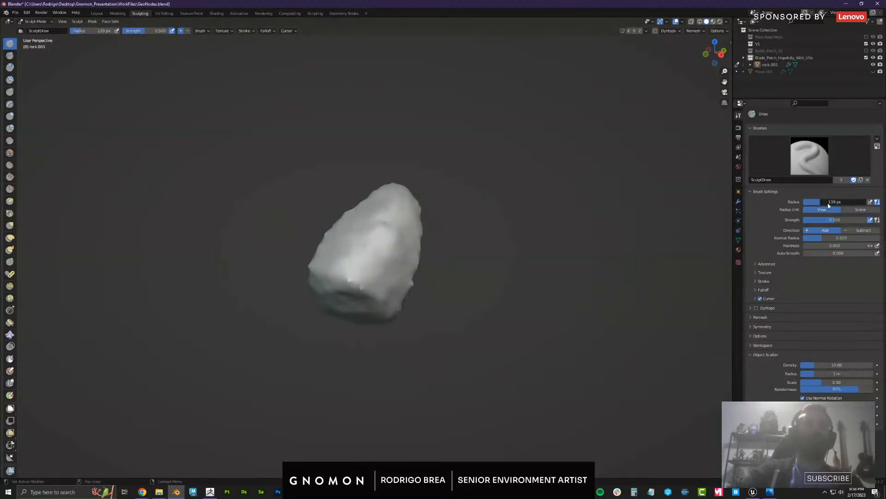
click(10, 164)
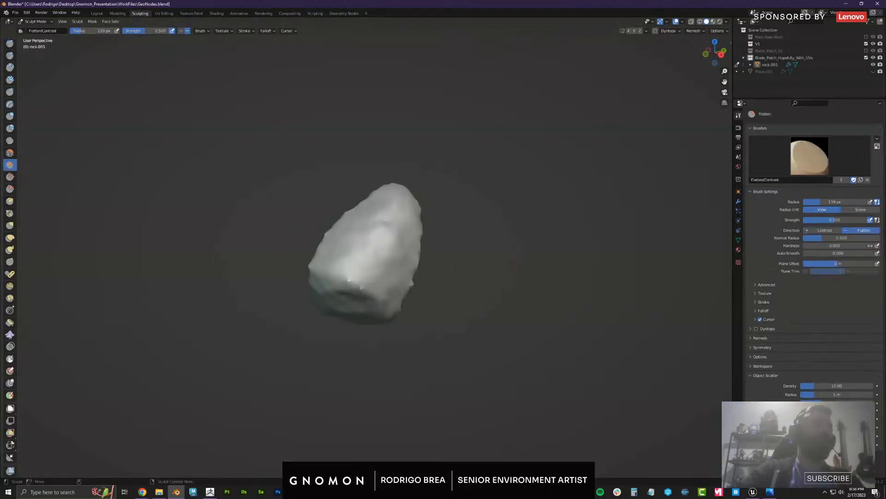
mouse_move(409, 228)
middle_down()
mouse_move(389, 268)
mouse_move(409, 255)
middle_up()
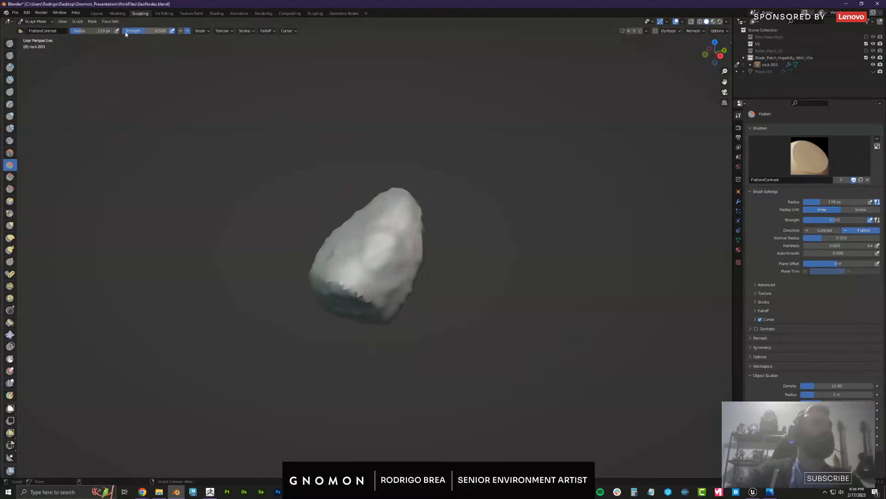
Apply all of the rock's subdivision and displacement modifiers in Object Mode
click(114, 14)
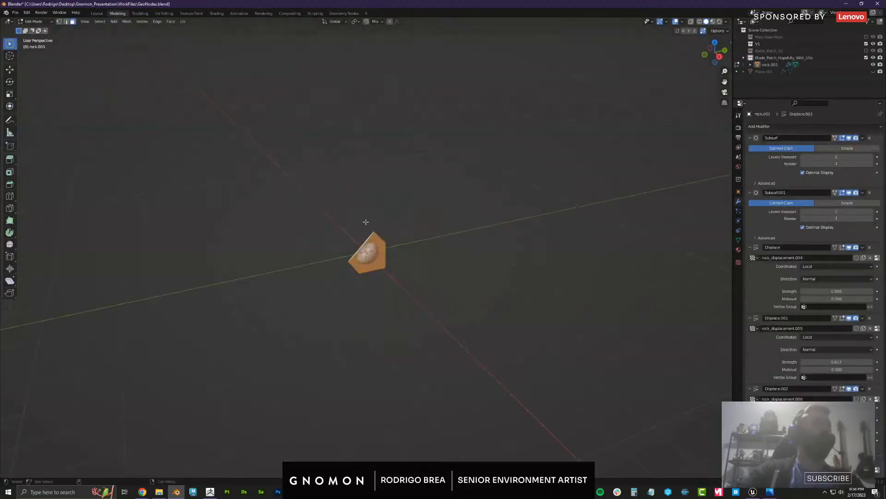
middle_drag(400, 222, 418, 240)
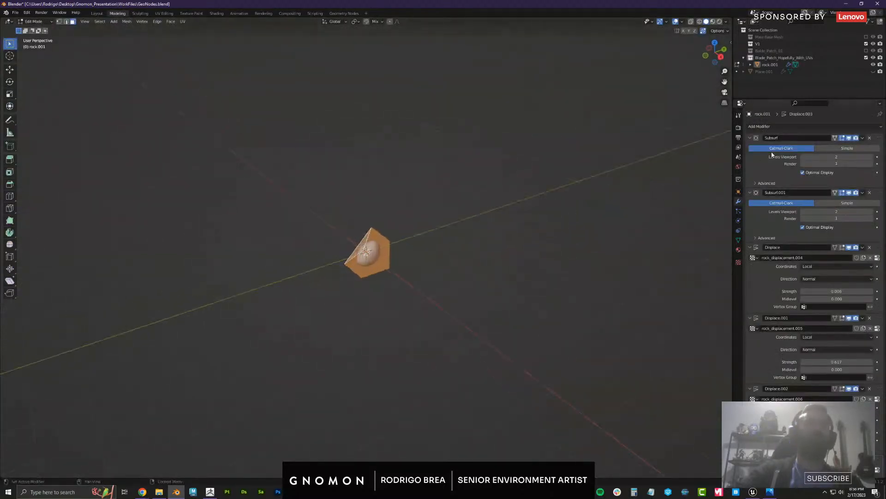
click(751, 165)
key(Tab)
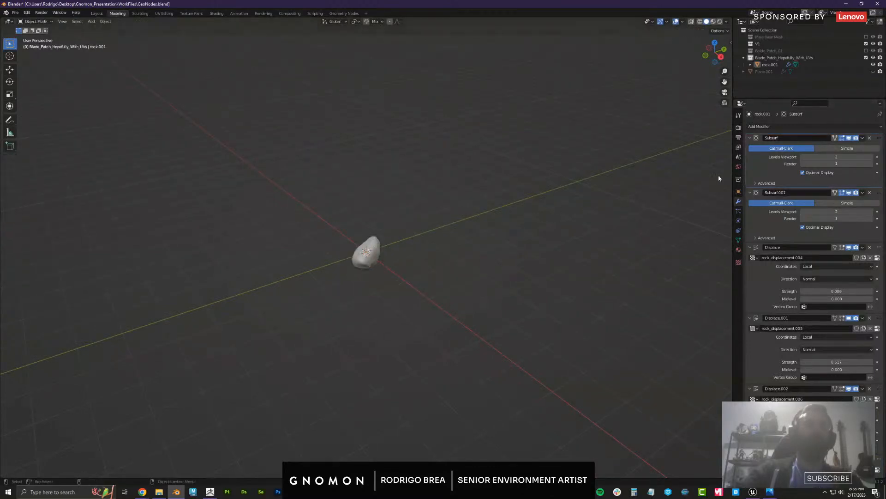
key(ctrl+a)
key(ctrl+a)
key(ctrl+a)
key(ctrl+a)
key(ctrl+a)
key(ctrl+a)
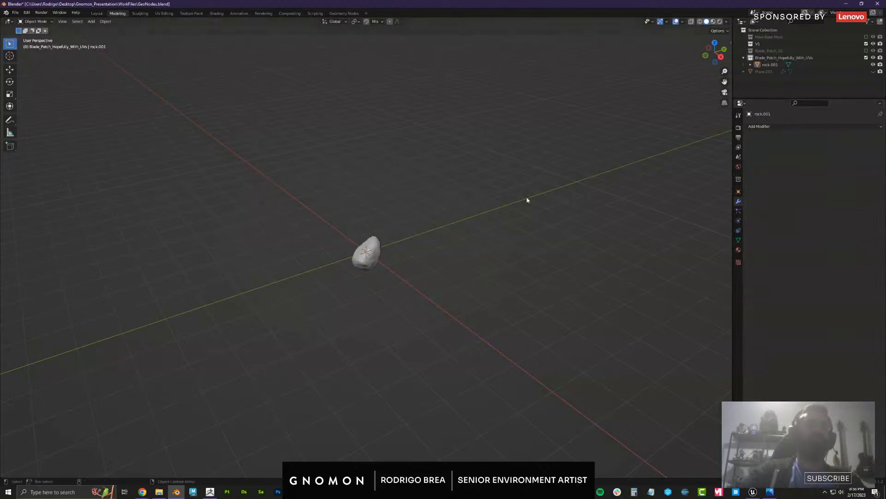
Flatten part of the rock's surface with the Flatten sculpting brush, and delete the rock from the scene
middle_drag(426, 192, 437, 194)
scroll(511, 286, up, 6)
click(402, 259)
scroll(455, 265, down, 1)
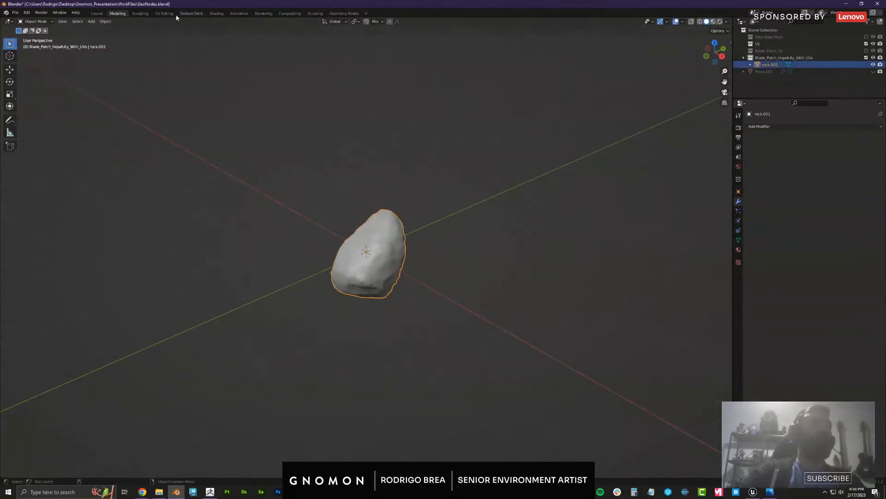
click(144, 13)
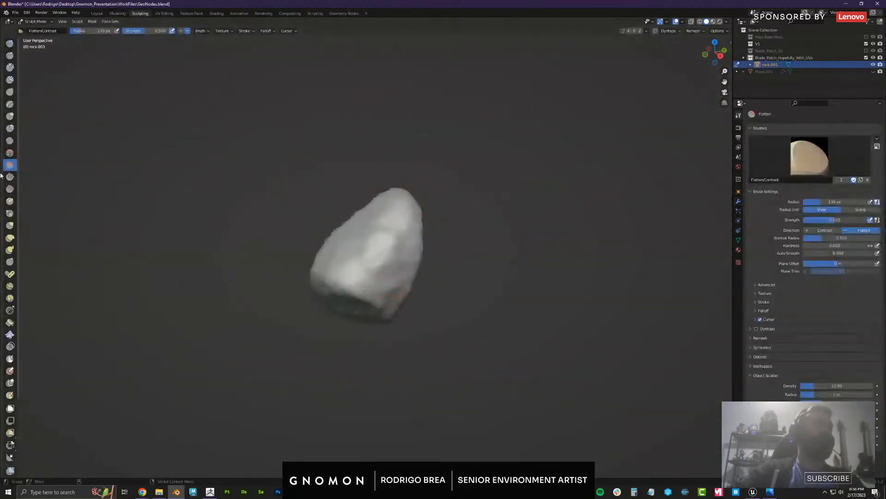
mouse_move(382, 246)
mouse_down()
mouse_move(400, 271)
mouse_move(380, 253)
mouse_move(376, 280)
mouse_move(355, 235)
mouse_move(344, 282)
mouse_move(351, 288)
mouse_move(334, 291)
mouse_move(341, 290)
mouse_up()
middle_drag(344, 290, 409, 287)
scroll(376, 289, down, 2)
click(117, 13)
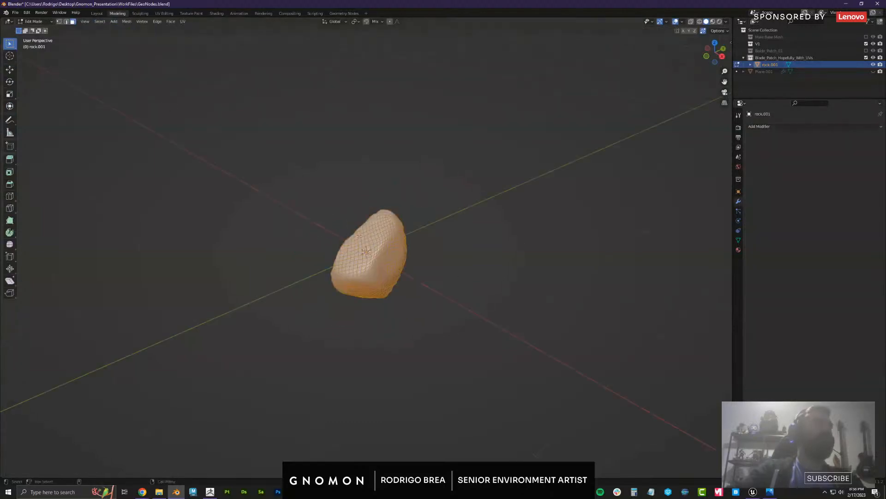
key(Delete)
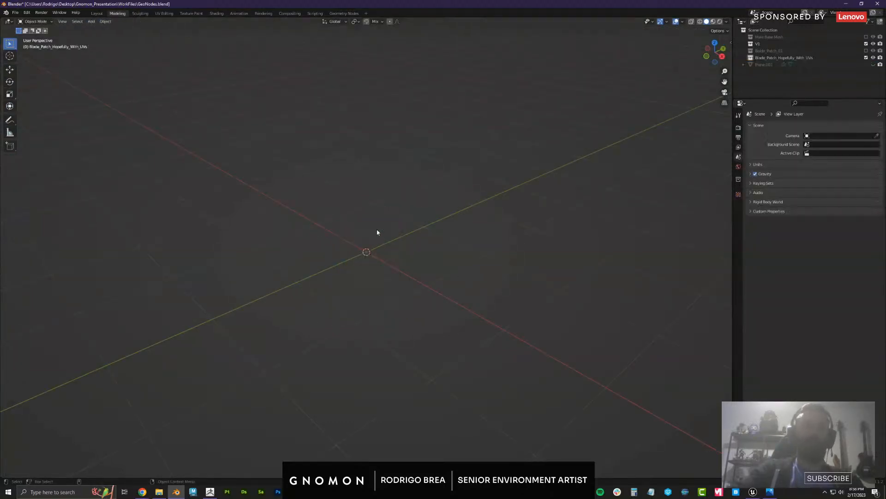
key(shift+a)
mouse_move(377, 229)
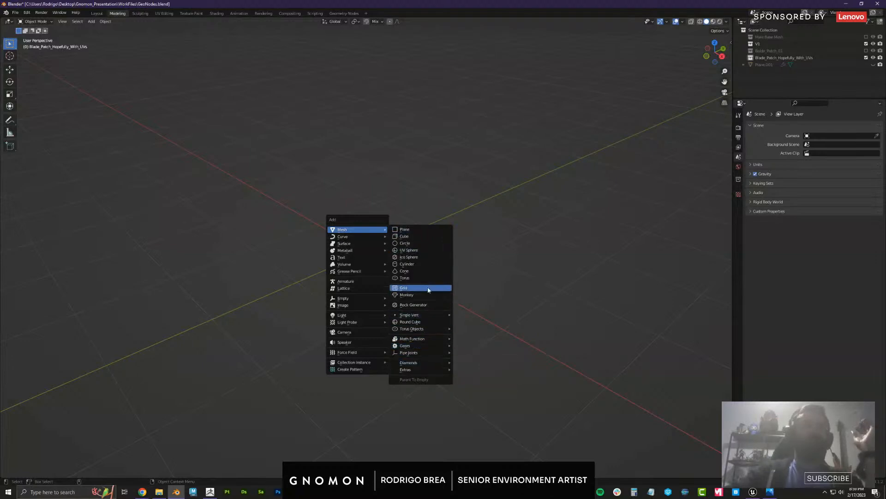
mouse_move(431, 340)
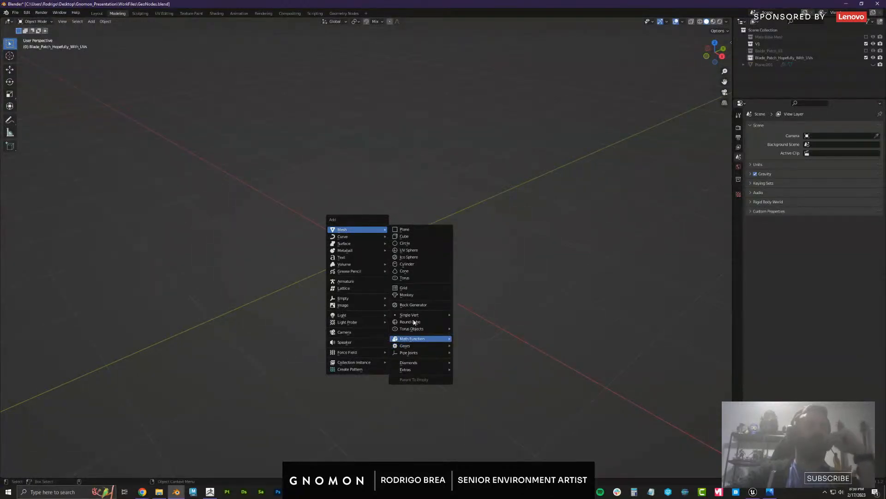
mouse_move(354, 238)
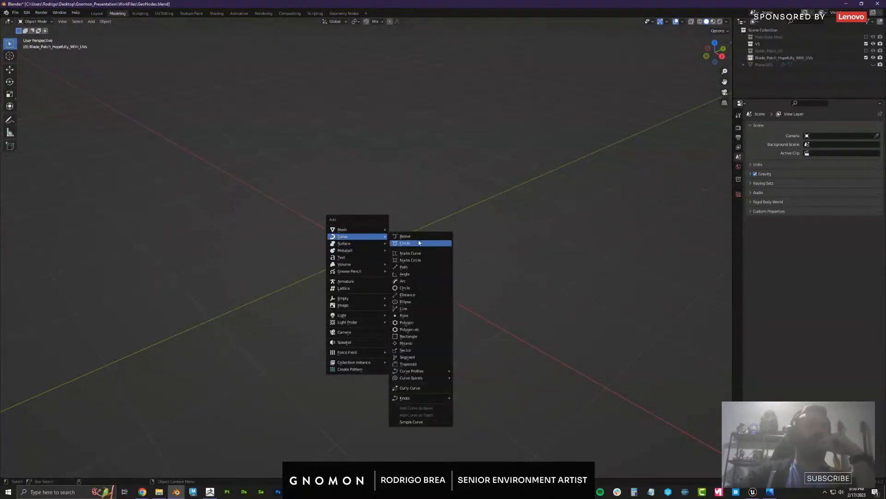
mouse_move(417, 374)
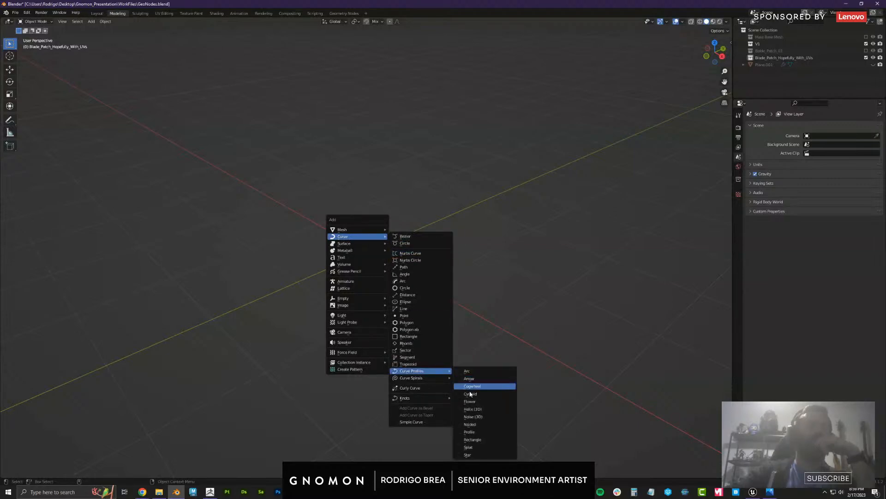
mouse_move(435, 379)
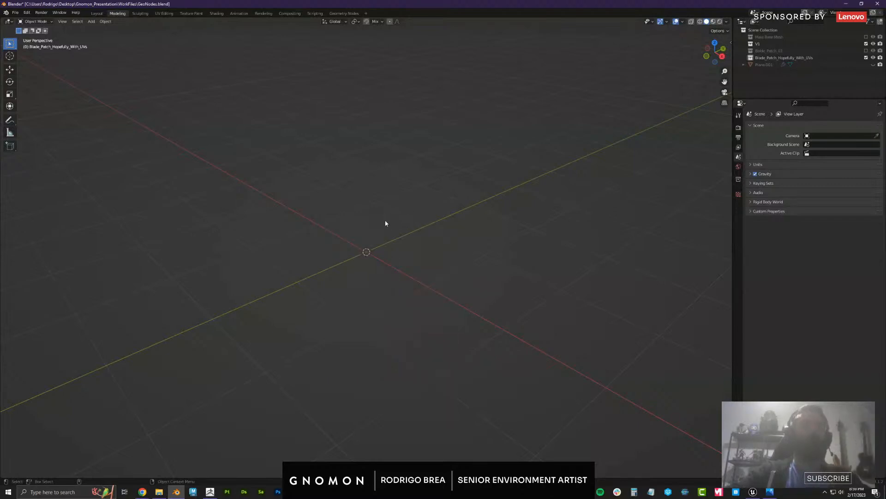
Add a Wall Factory masonry wall at the origin and view it from the front
key(shift+a)
mouse_move(386, 221)
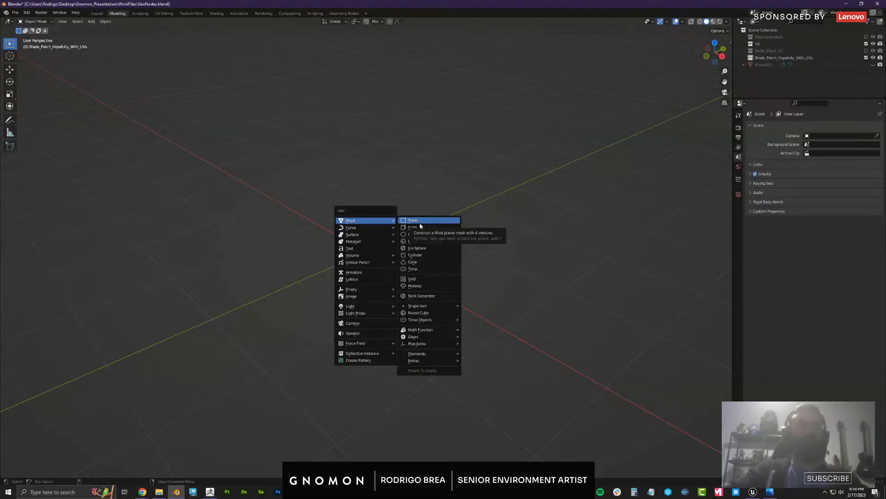
mouse_move(427, 320)
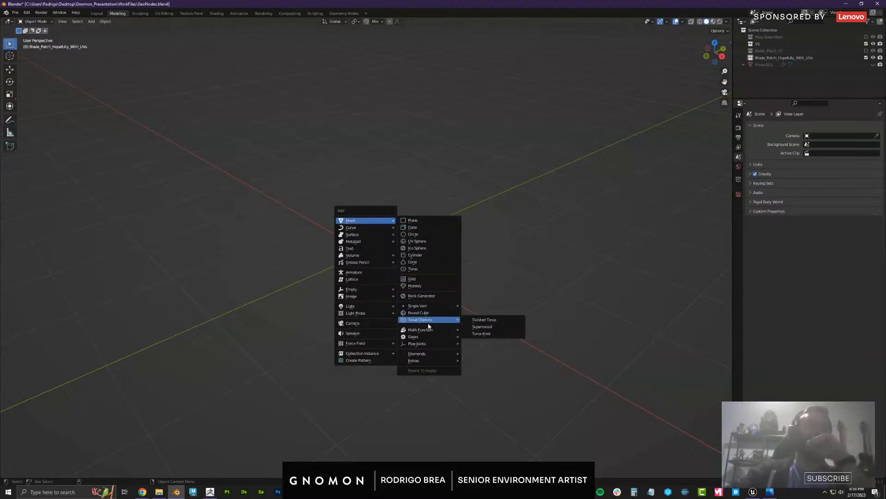
mouse_move(429, 361)
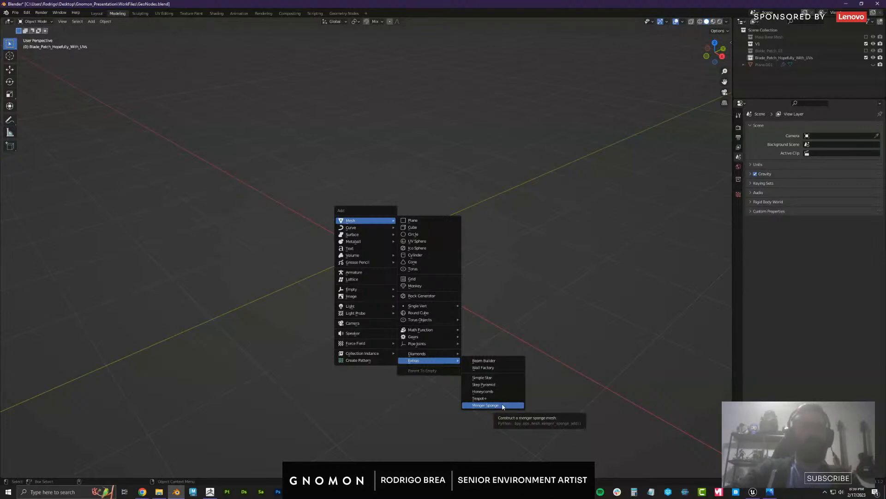
click(490, 368)
scroll(346, 168, down, 6)
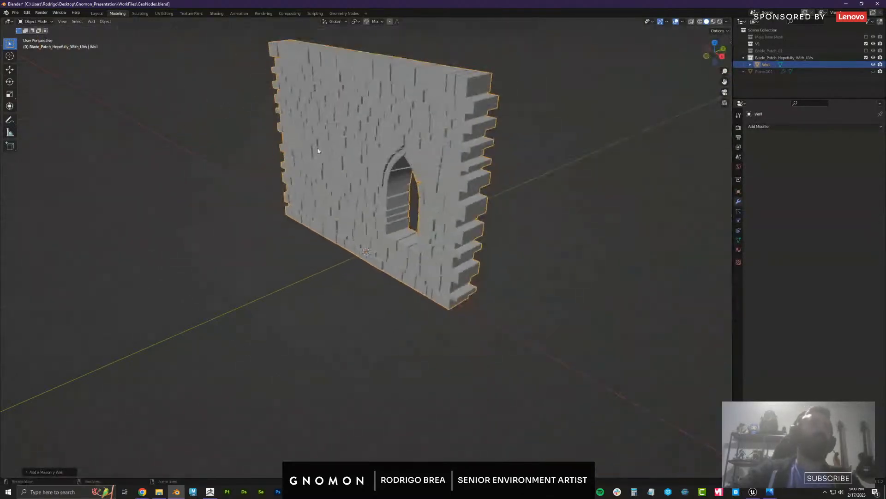
middle_drag(318, 150, 661, 93)
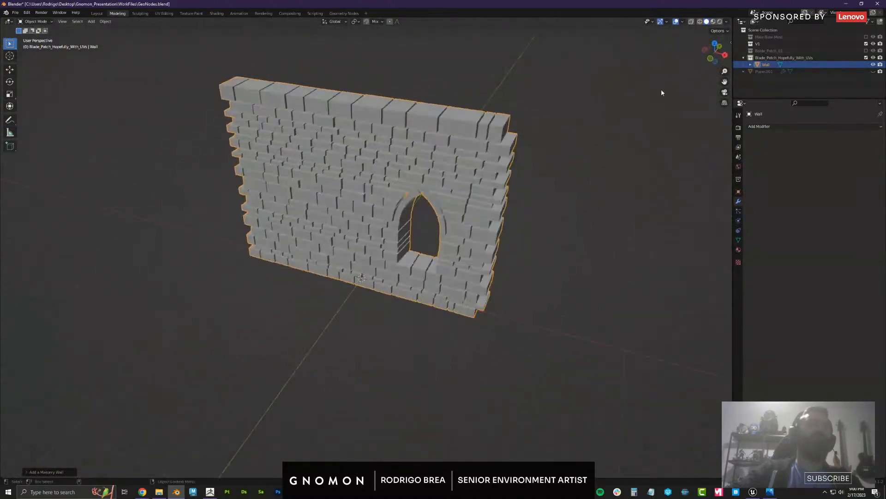
Enable the male base mesh collection and move the human figure along X to just beyond the wall's window-side end
click(866, 37)
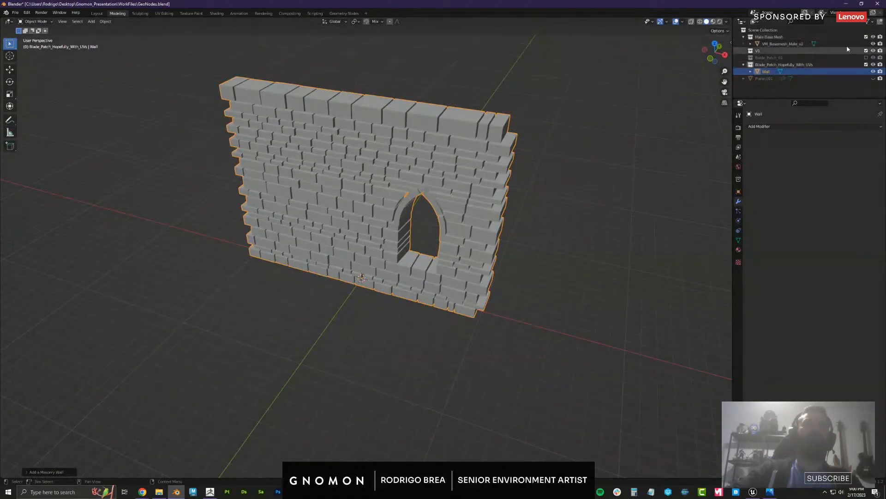
mouse_move(572, 235)
middle_down()
mouse_move(557, 248)
mouse_move(568, 246)
middle_up()
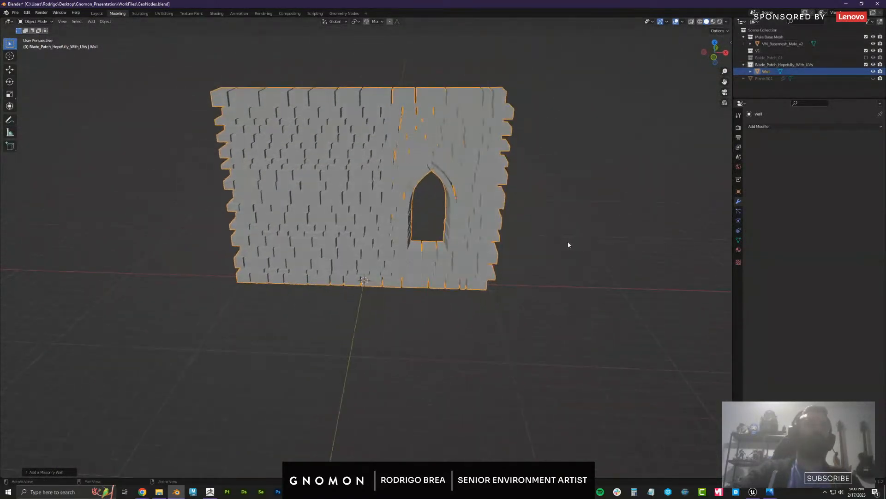
click(784, 44)
key(w)
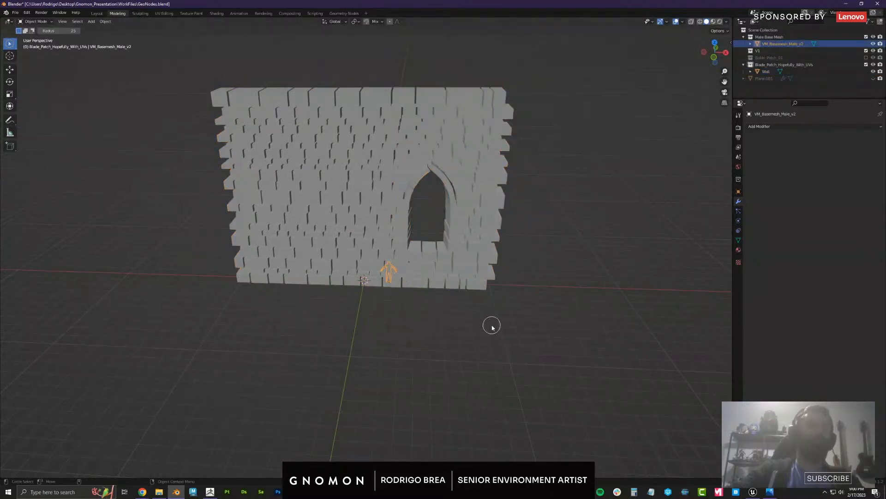
click(10, 69)
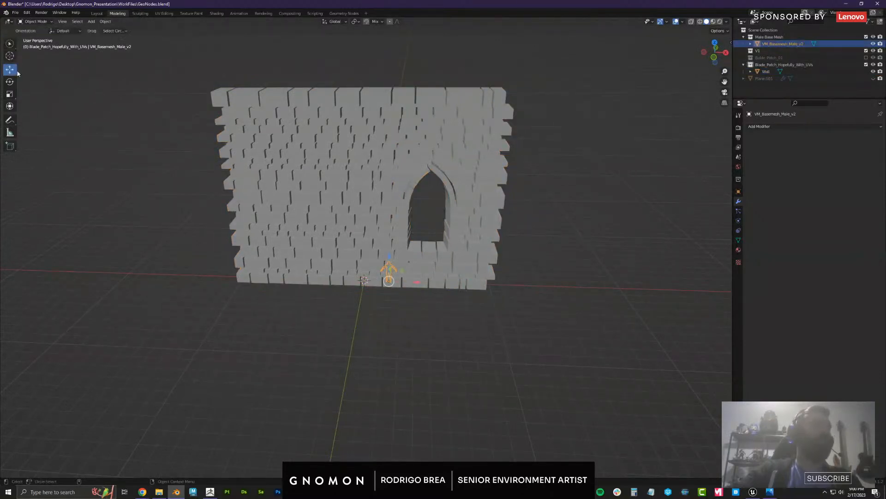
drag(412, 280, 531, 281)
scroll(548, 232, up, 2)
scroll(549, 231, up, 1)
shift+middle_drag(548, 232, 423, 274)
scroll(434, 231, down, 2)
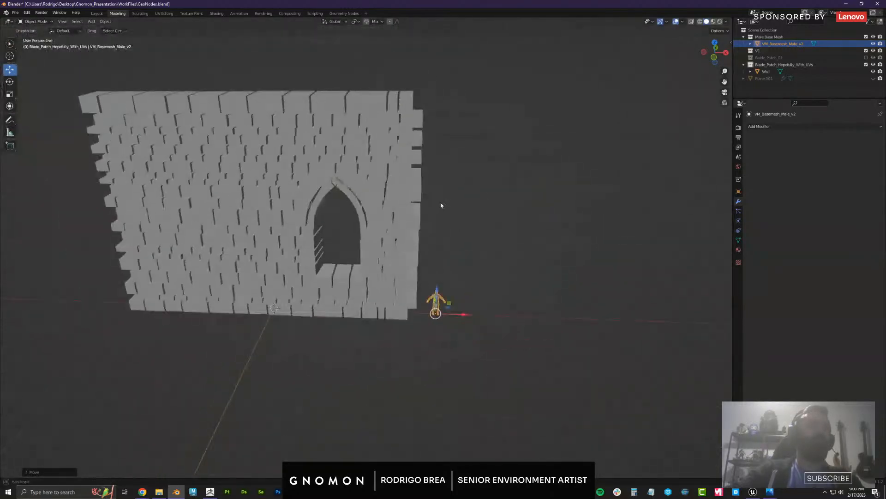
Replace the wall with a newly generated Wall Factory wall at the origin and expand its masonry wall settings
click(382, 223)
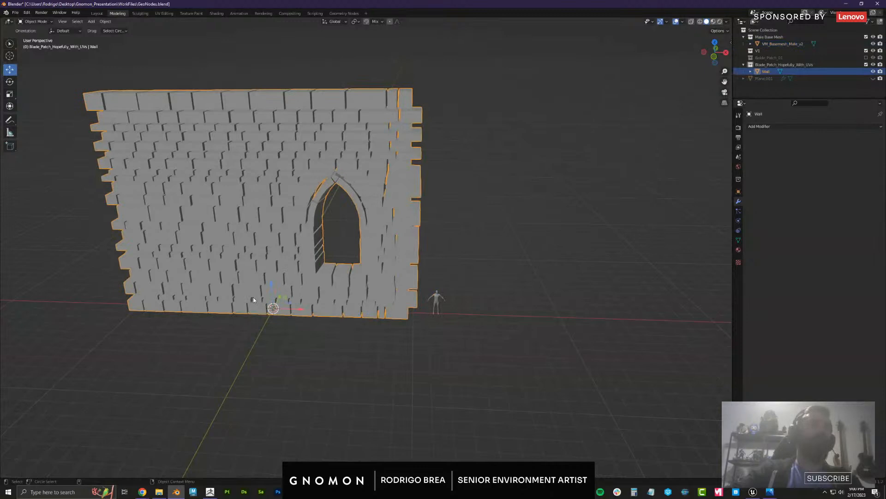
key(Delete)
key(shift+a)
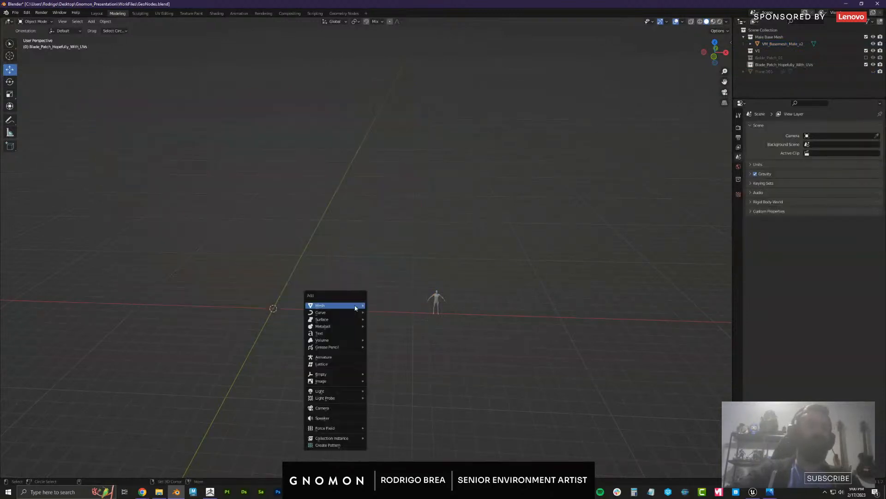
mouse_move(354, 306)
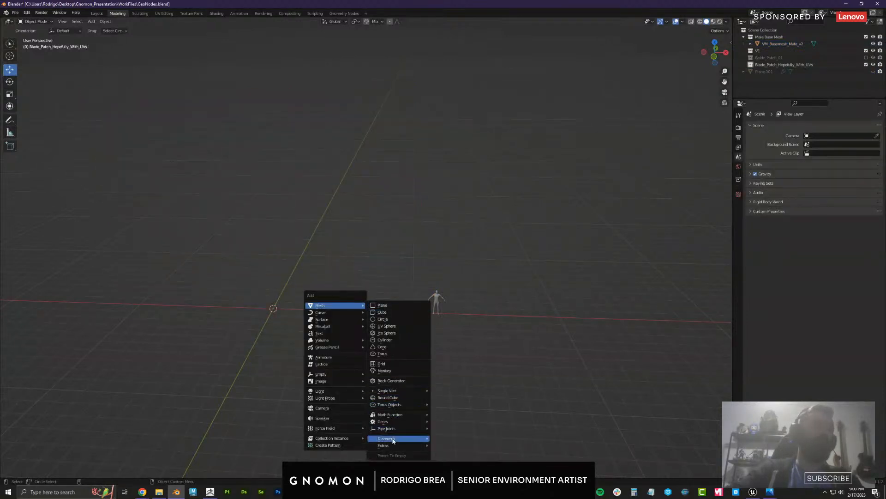
mouse_move(393, 446)
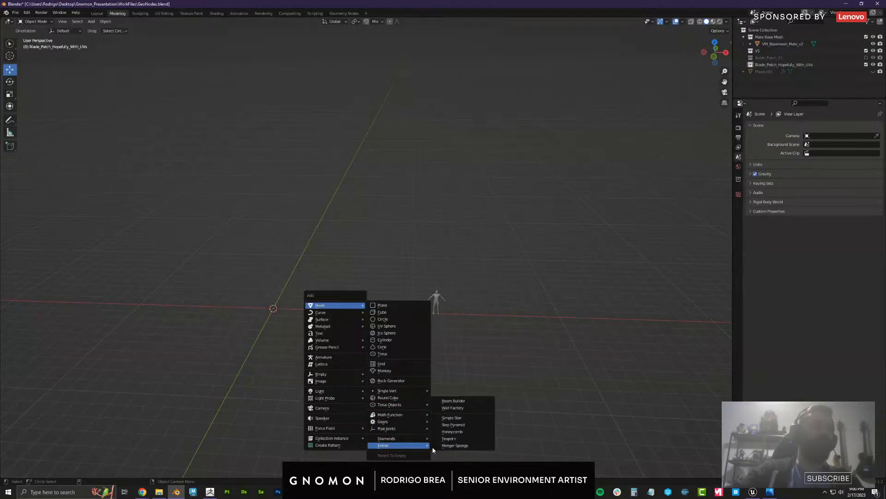
click(457, 408)
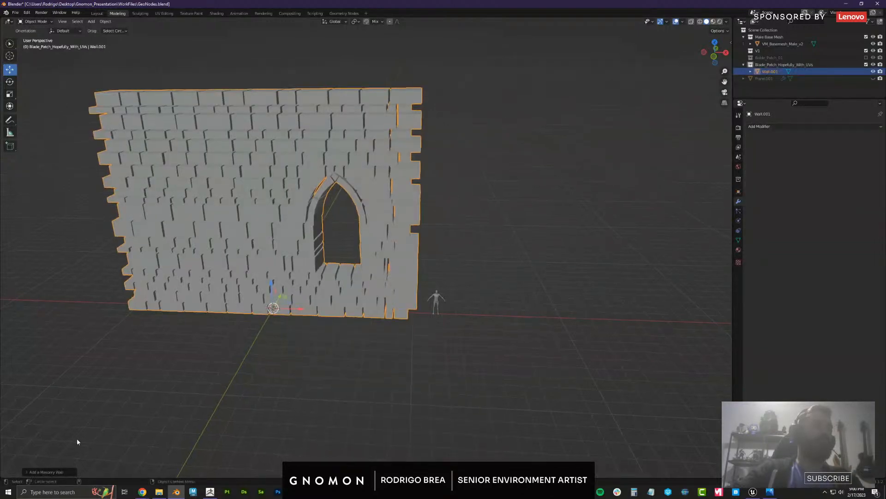
click(26, 473)
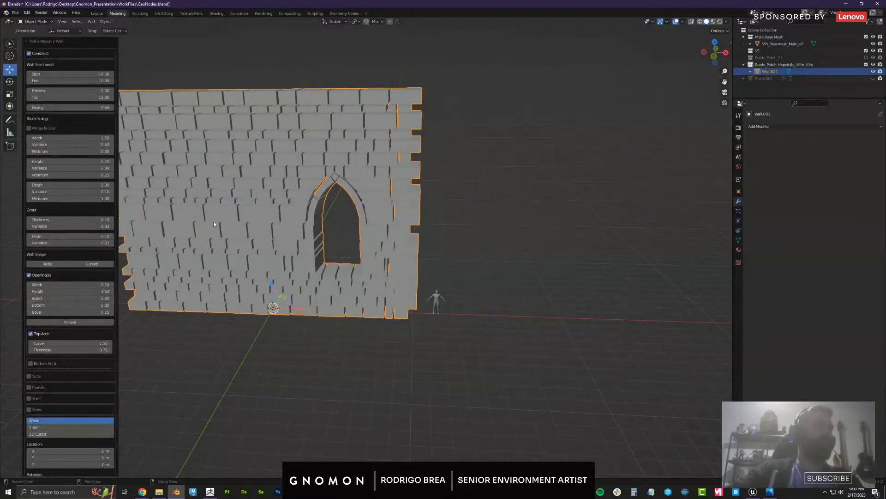
middle_drag(213, 221, 264, 230)
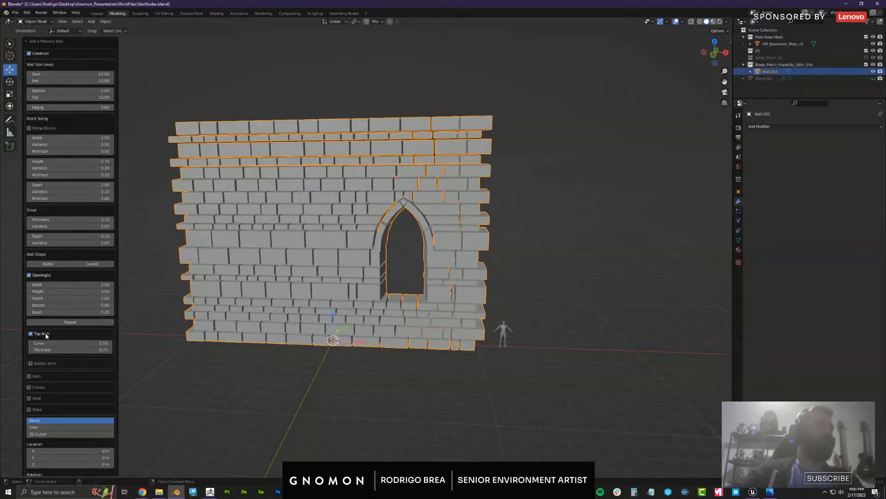
Turn off the masonry wall's top arch and openings, and set the wall size start to 0
click(31, 334)
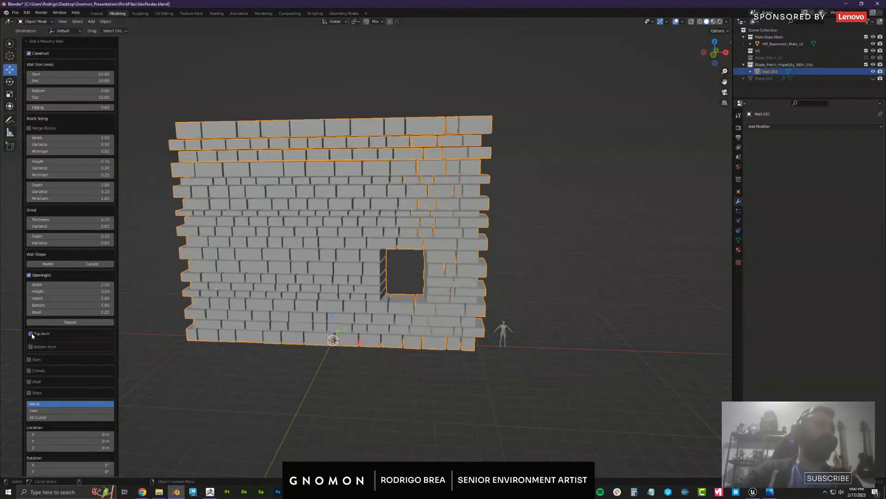
click(30, 275)
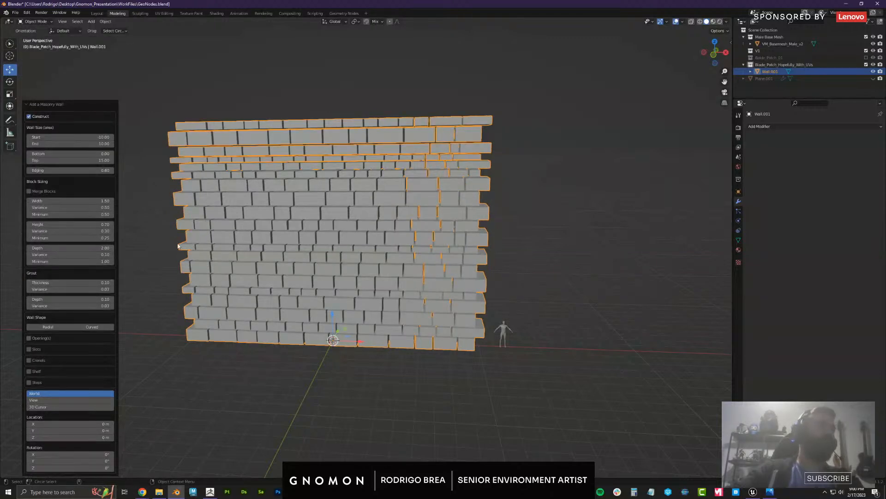
double_click(103, 138)
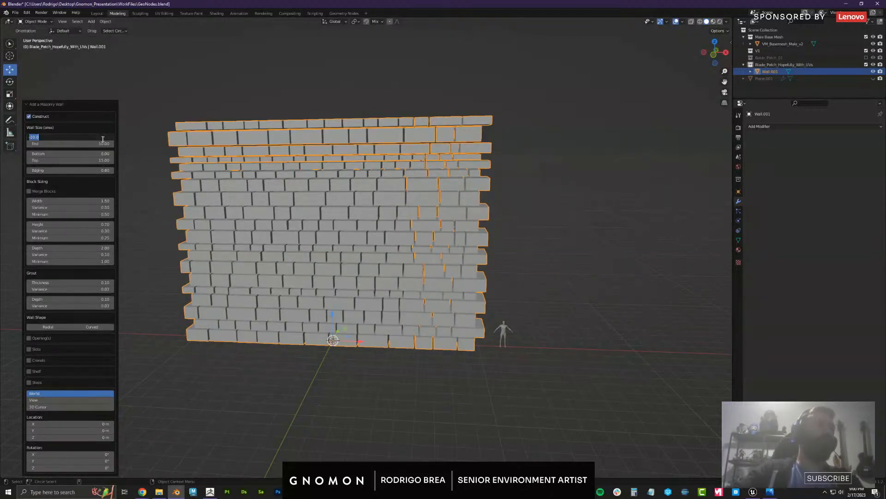
text(0)
key(Return)
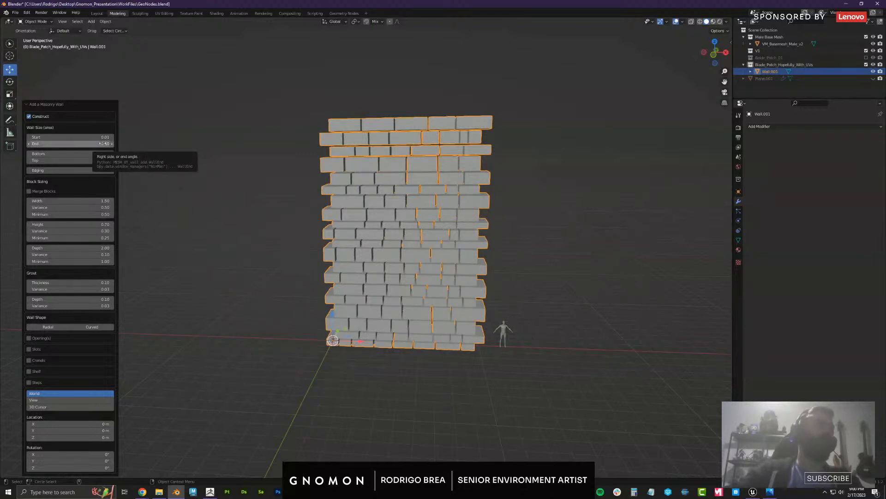
Set the wall size end to 5 and its top to 2
click(102, 144)
text(5)
key(Return)
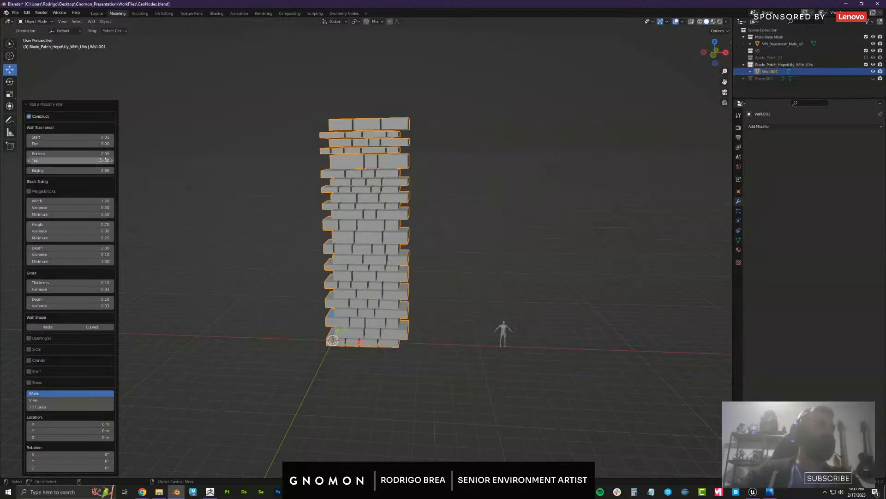
click(104, 161)
text(2)
key(Return)
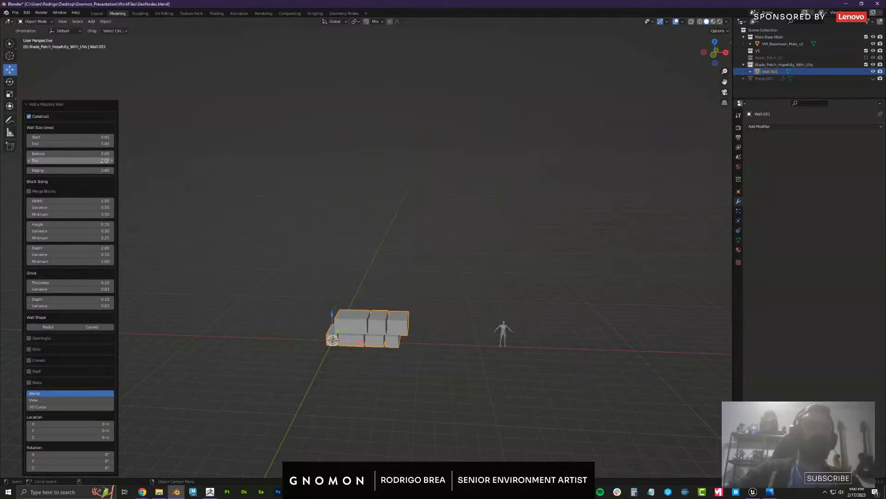
Set the wall's block width to 0.10 with a variance of 1.28, and the block height to 0.34
alt+drag(310, 221, 301, 199)
alt+middle_drag(301, 198, 279, 134)
alt+right_drag(280, 134, 328, 213)
alt+drag(328, 212, 304, 186)
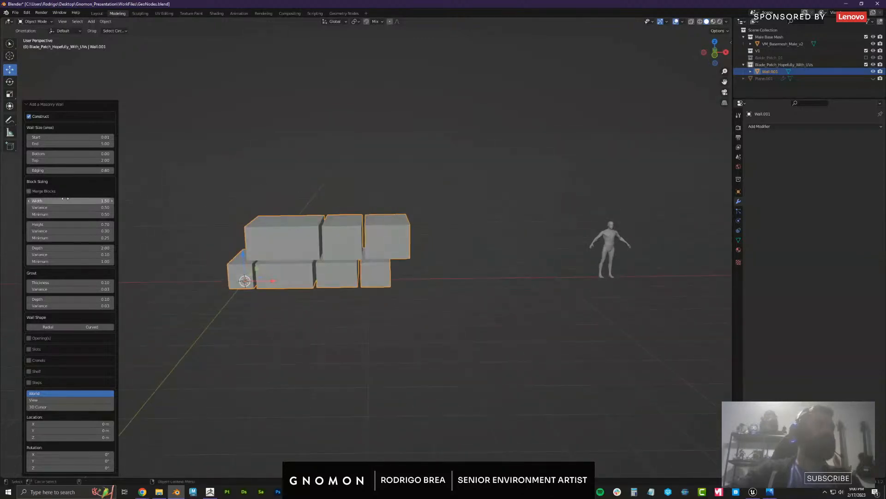
drag(65, 202, 85, 215)
click(101, 204)
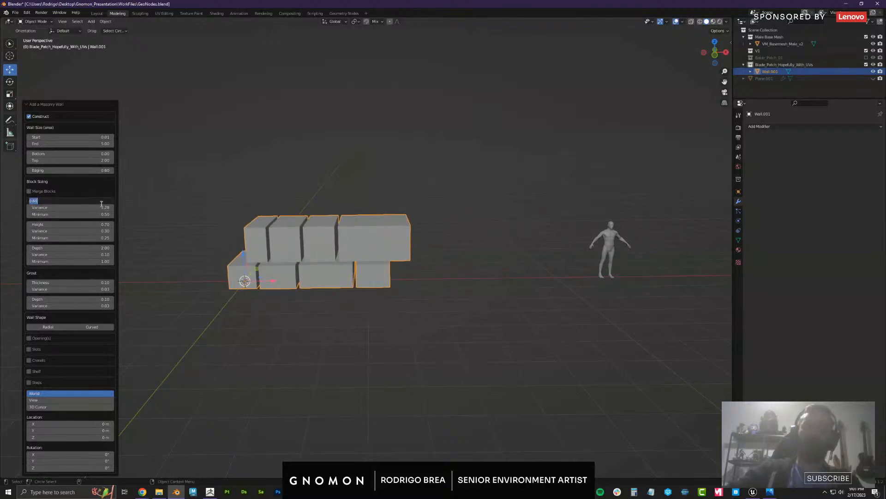
text(1)
key(Return)
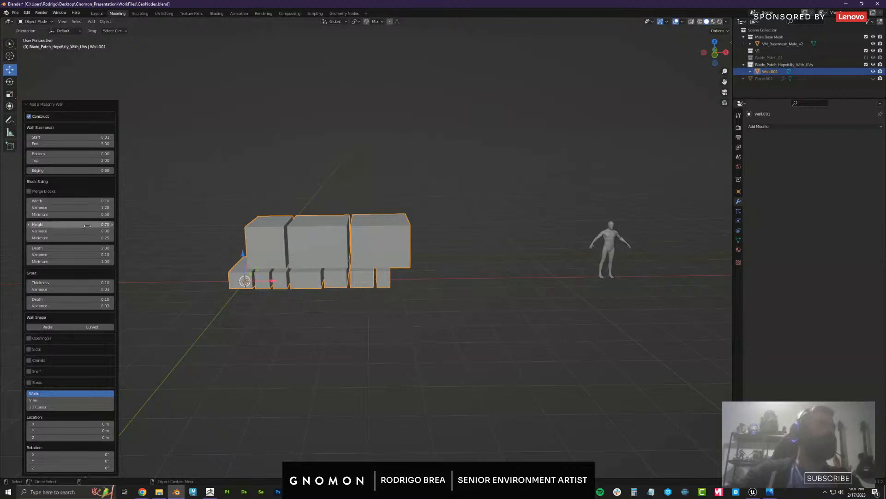
drag(90, 228, 84, 229)
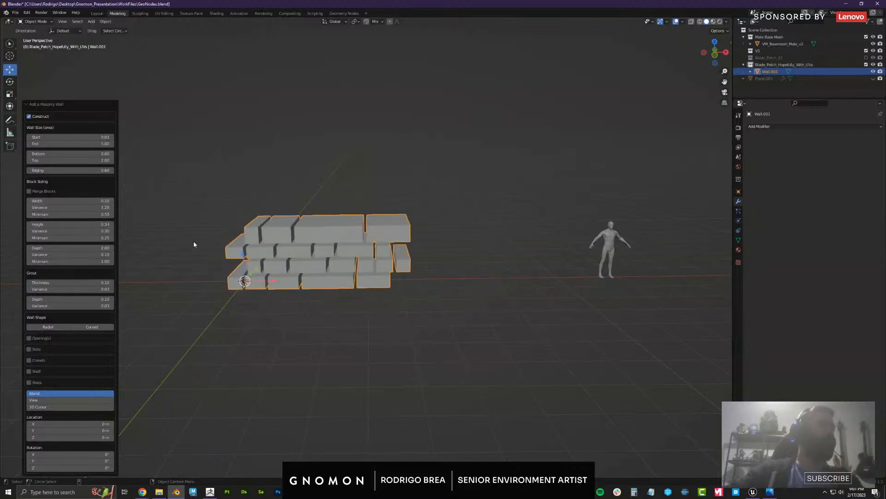
Set the depth of the wall's blocks to 1
middle_drag(328, 240, 164, 277)
click(100, 248)
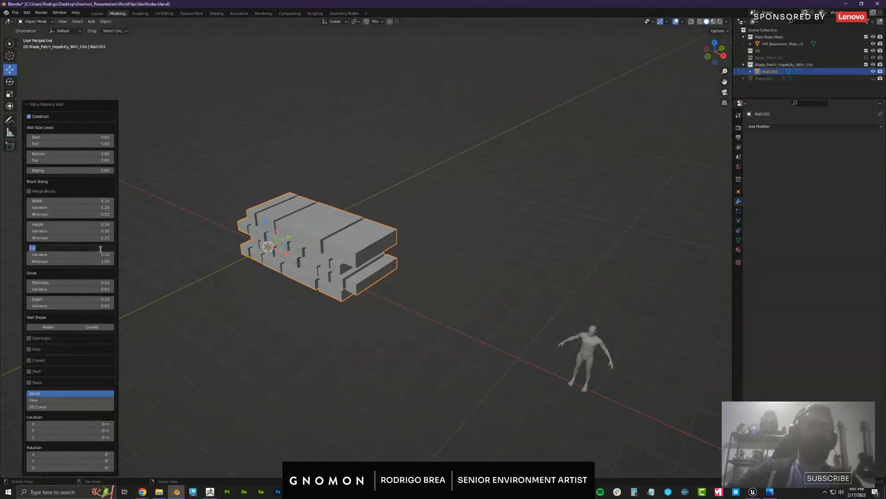
text(1)
key(Return)
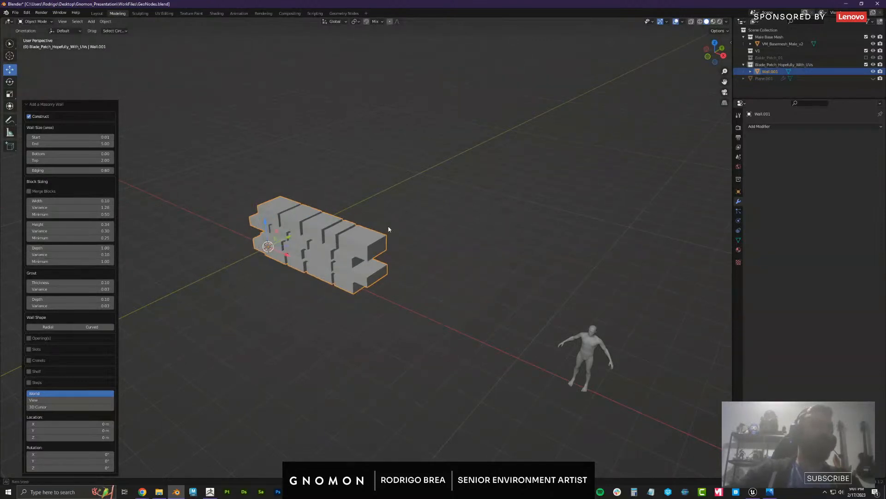
Set the grout thickness variance to 0 and the grout thickness to 0.55
middle_drag(402, 259, 357, 234)
drag(94, 293, 96, 292)
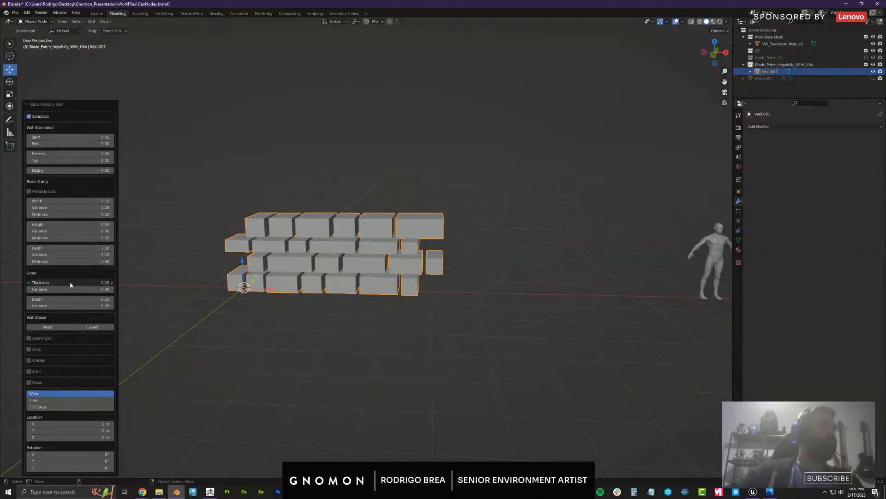
drag(70, 282, 76, 284)
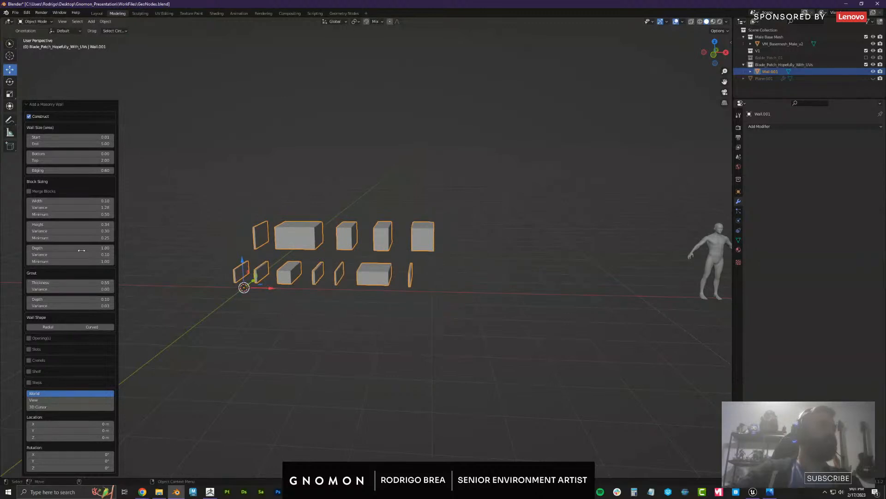
Re-enter the block width of 0.10 and set the minimum block width to 0.05
click(96, 202)
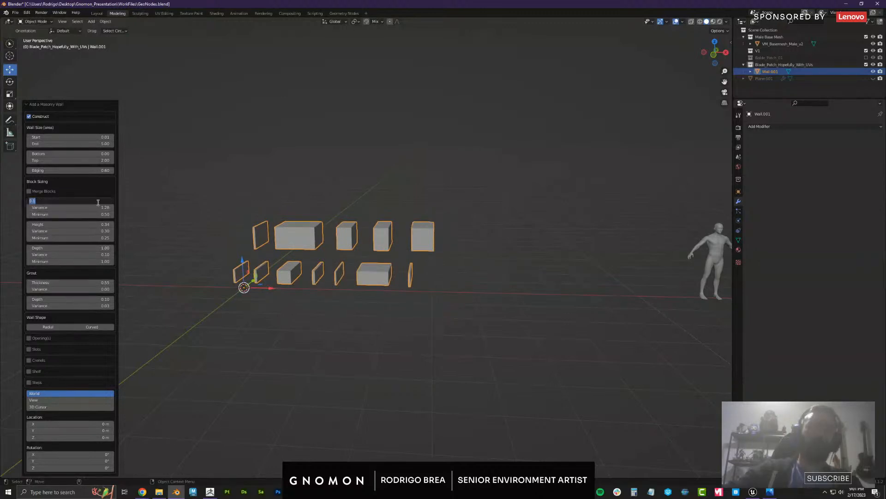
key(Return)
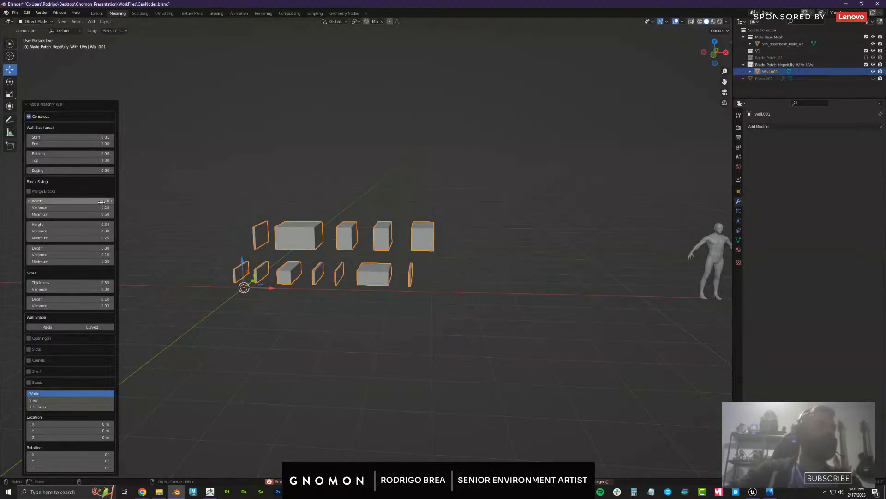
click(101, 202)
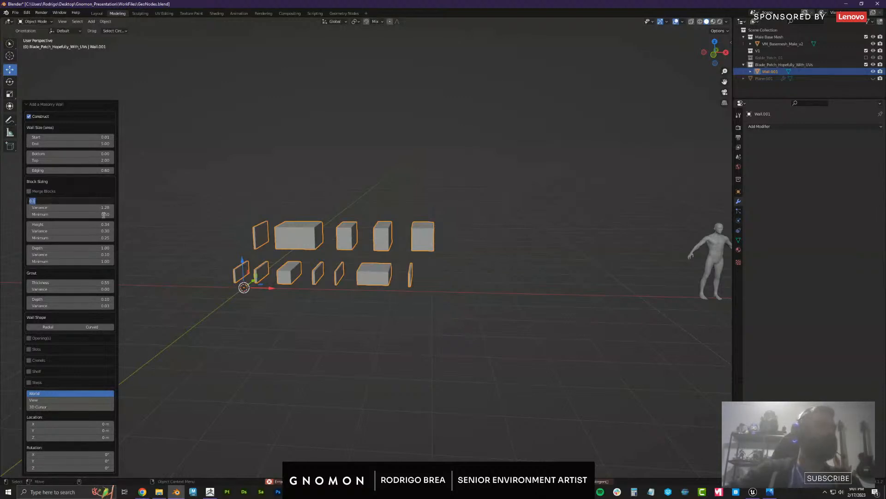
key(Return)
click(107, 216)
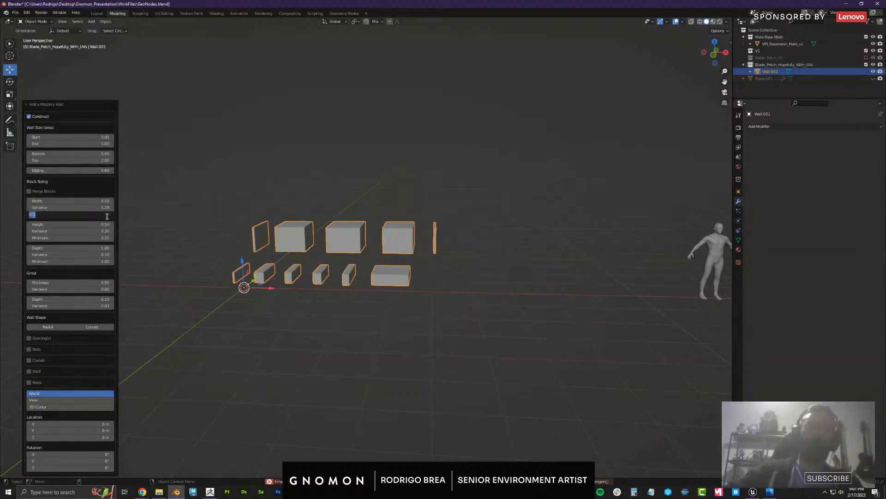
key(BackSpace)
text(0.05)
key(Return)
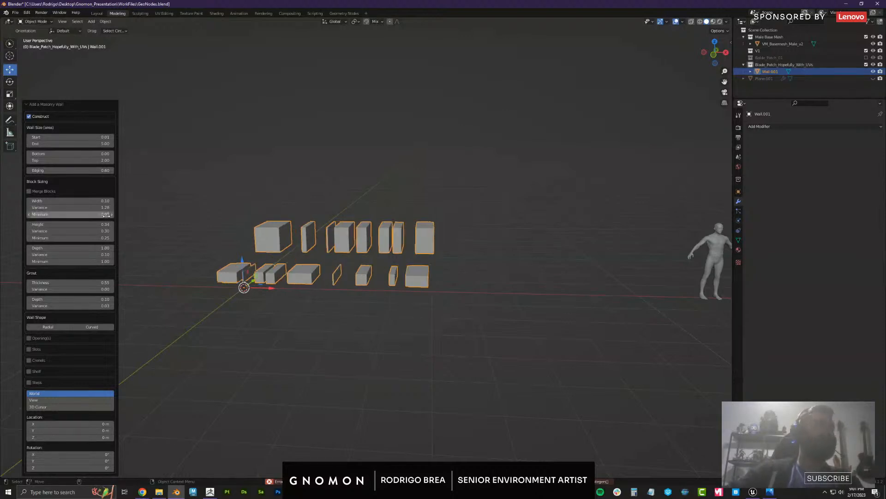
Set the block height to 0.10
click(100, 224)
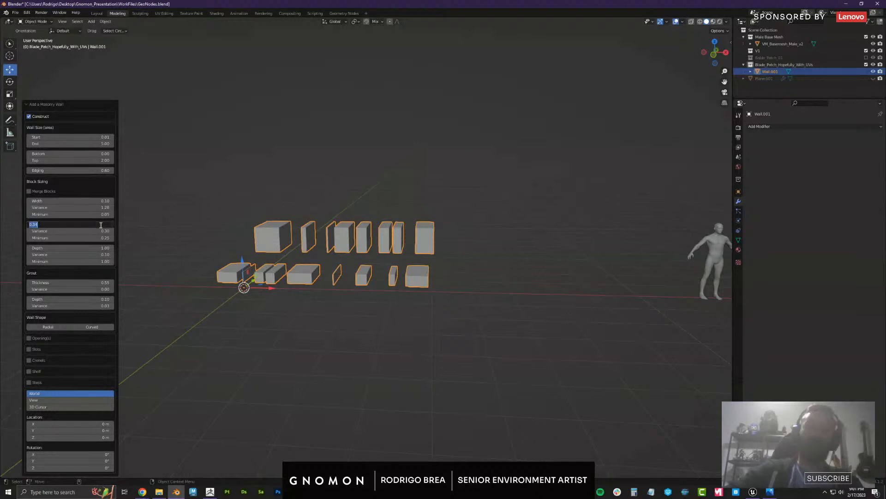
text(1.1)
key(Return)
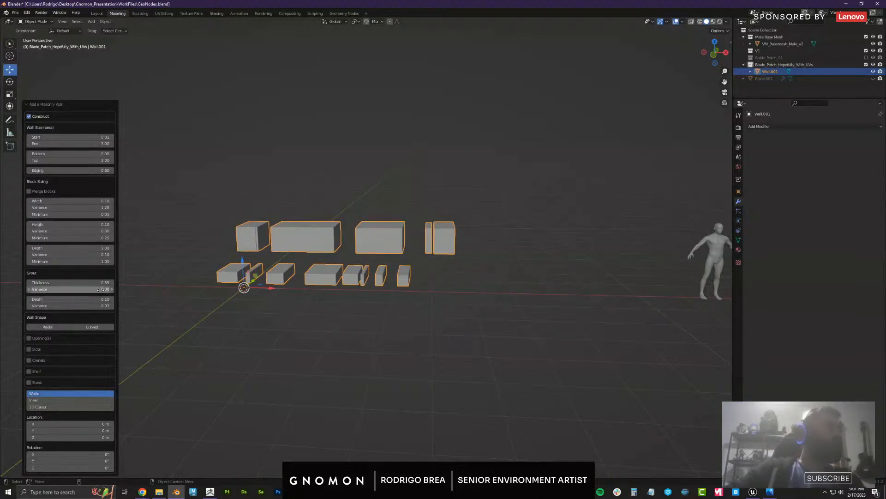
Reduce the grout thickness to 0.01 and set the grout depth to 0.05
drag(102, 283, 94, 285)
middle_drag(326, 223, 379, 240)
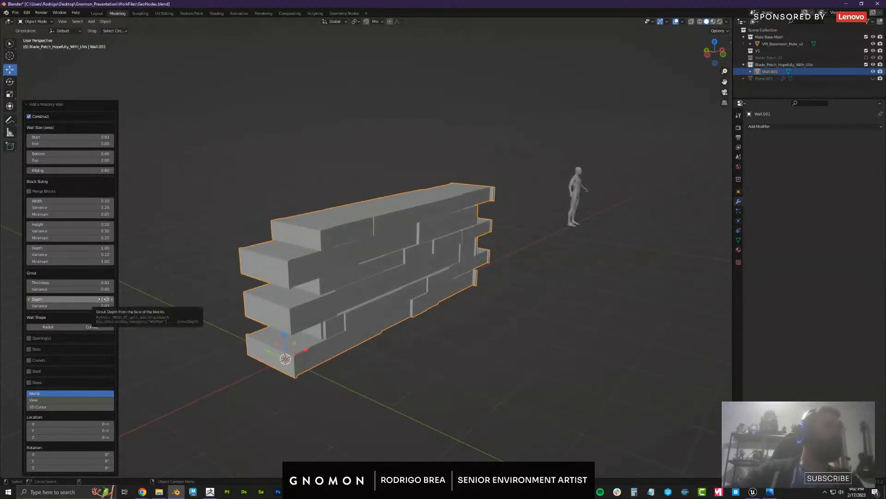
drag(99, 302, 94, 302)
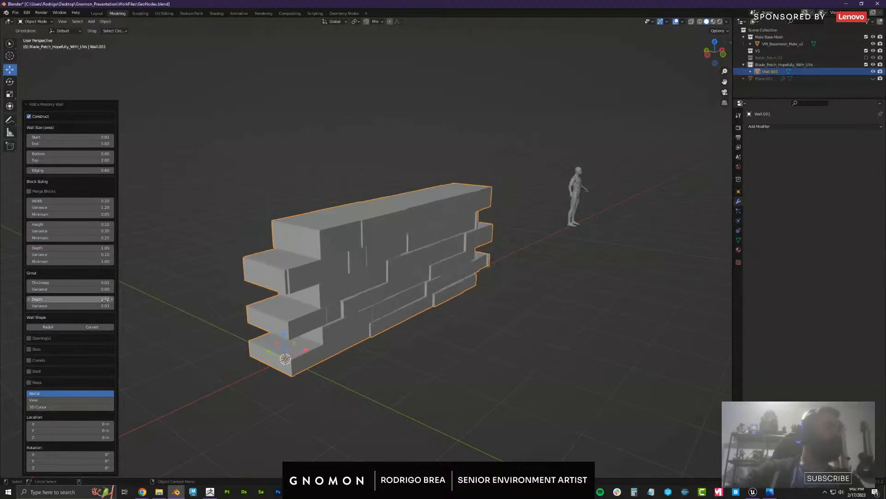
click(105, 301)
text(.05)
key(Return)
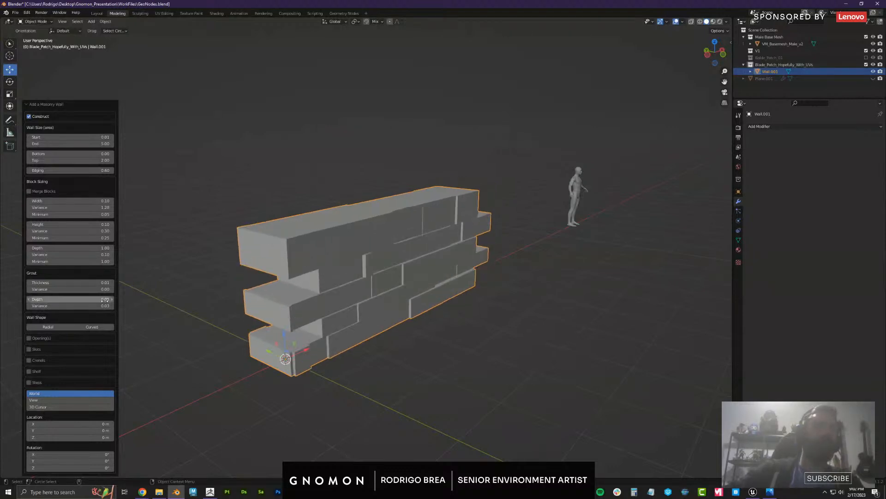
Try the Curved and then the Radial wall shape, and return to the straight wall
middle_drag(351, 194, 189, 281)
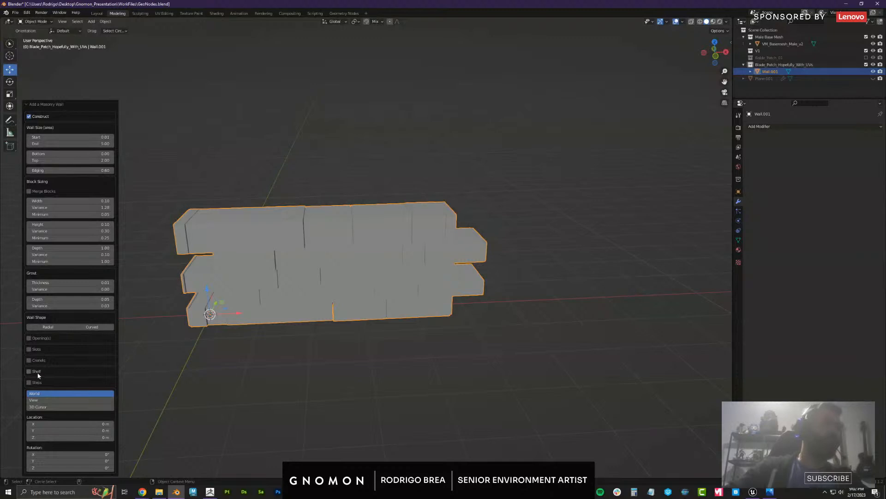
click(89, 328)
middle_drag(263, 297, 78, 331)
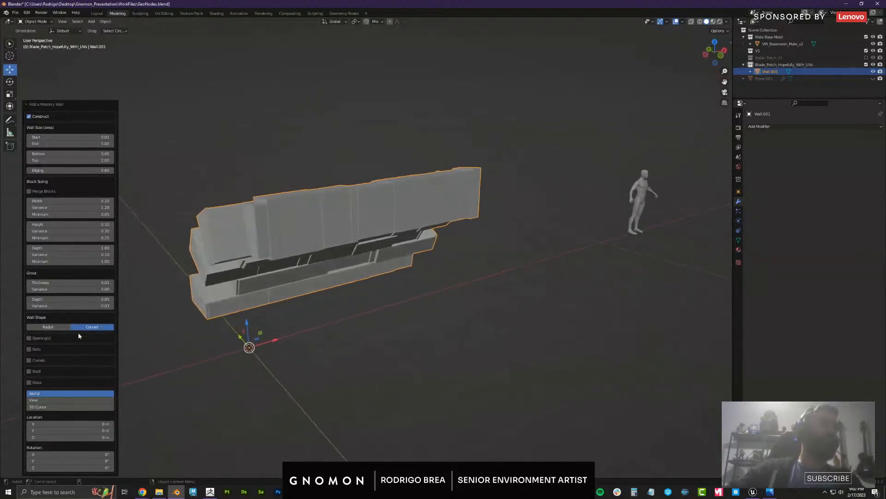
click(64, 328)
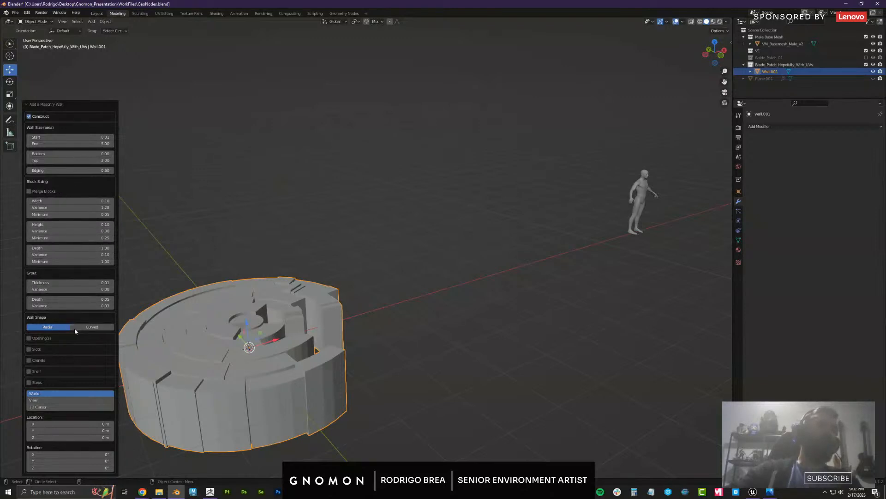
middle_drag(260, 373, 415, 326)
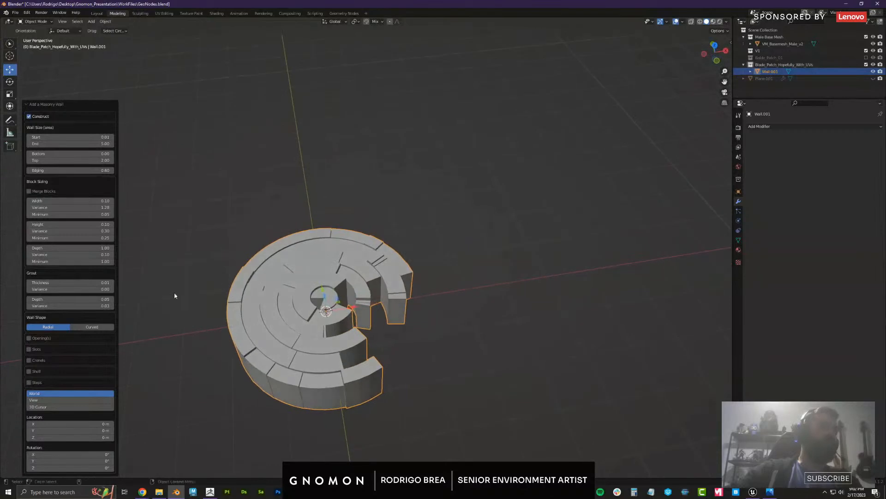
click(60, 327)
middle_drag(365, 302, 369, 238)
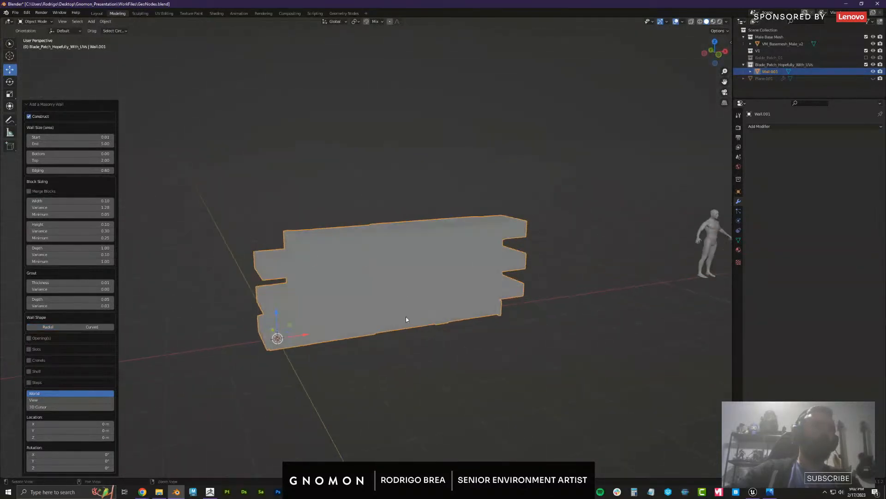
Duplicate the wall and move the copy about 5.09 m along X so the two walls interlock end to end
middle_drag(406, 316, 364, 193)
click(365, 193)
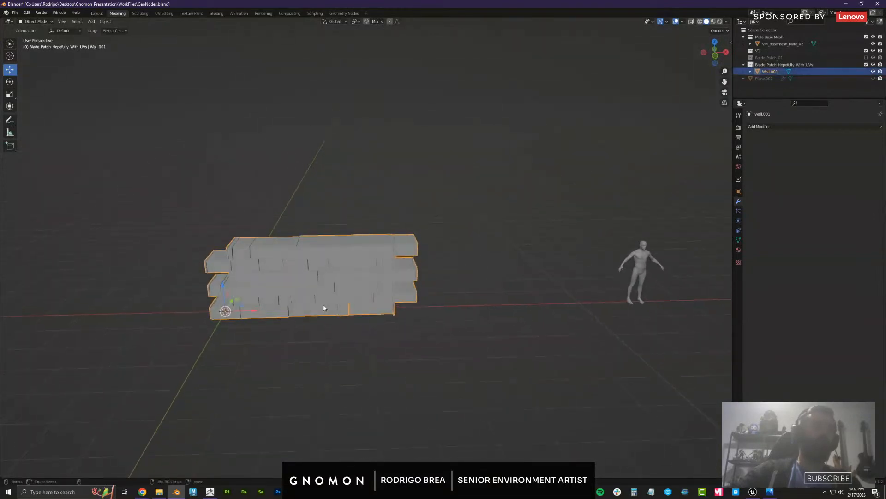
key(shift+d)
key(x)
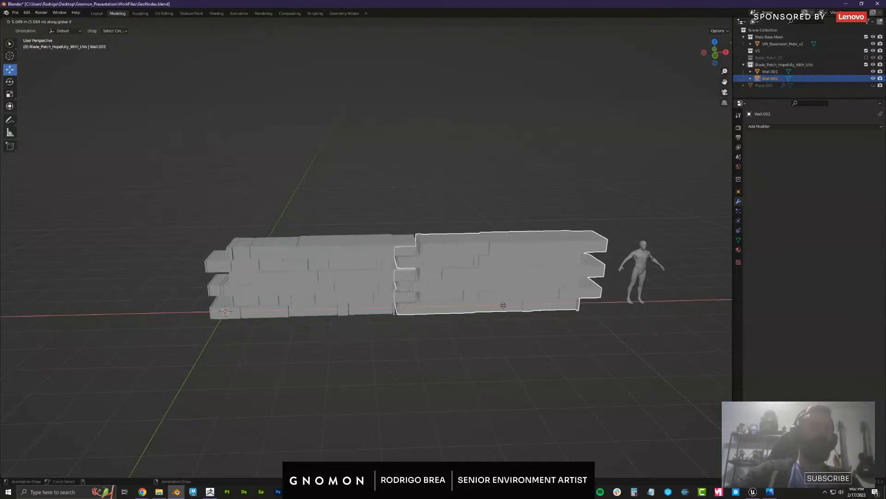
click(404, 356)
middle_drag(404, 356, 449, 366)
scroll(436, 350, up, 1)
click(491, 208)
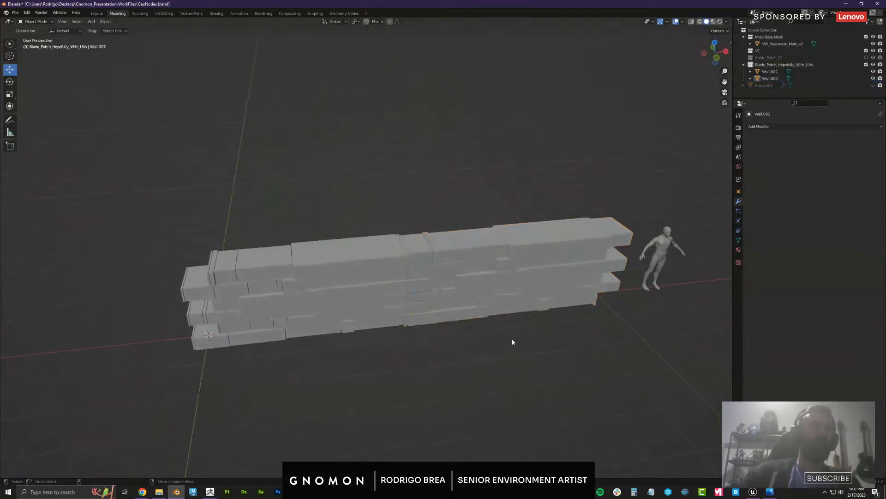
Select the duplicated wall and delete it
middle_drag(508, 321, 504, 308)
click(504, 309)
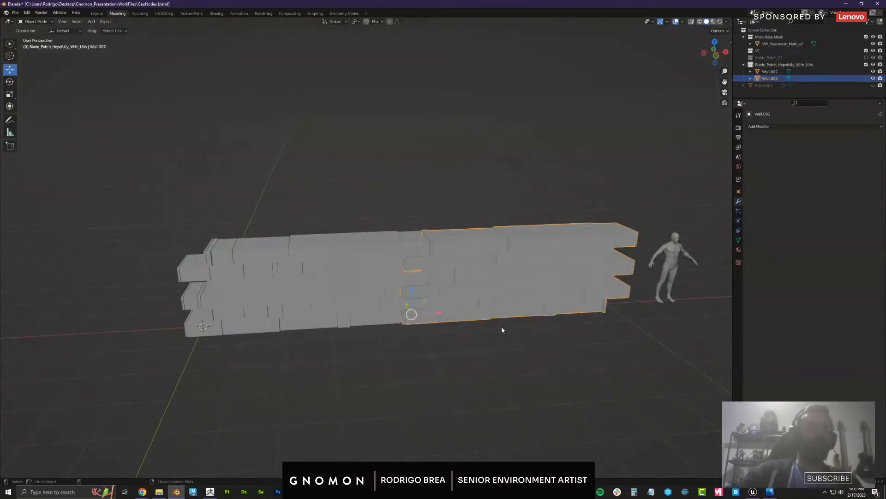
key(Delete)
Select the remaining wall and hide the viewport toolbar
click(381, 251)
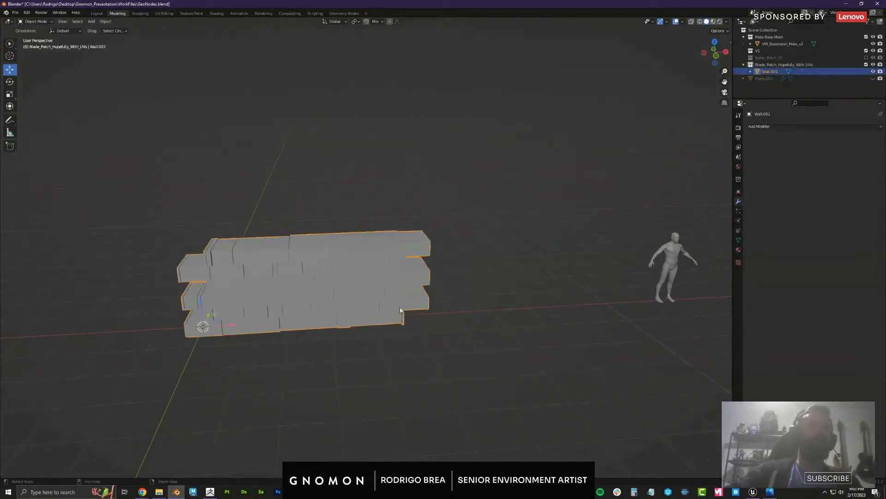
middle_drag(400, 307, 480, 268)
key(t)
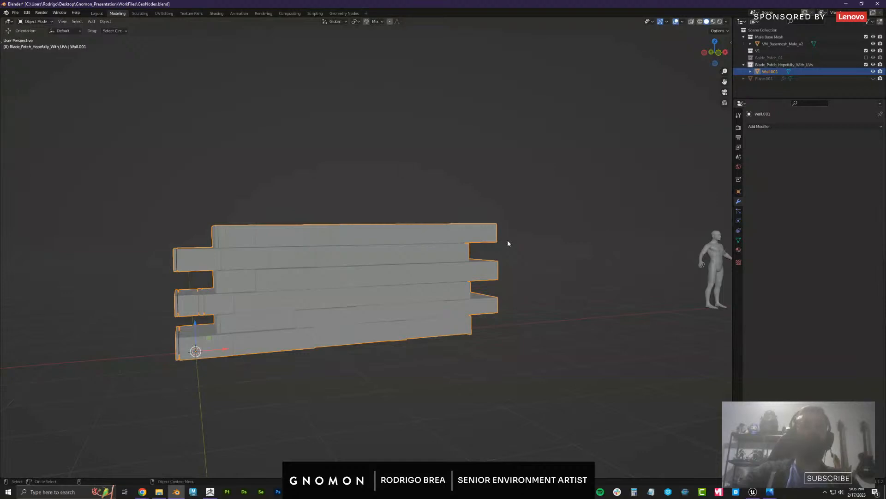
Show the viewport sidebar and toolbar
key(n)
key(t)
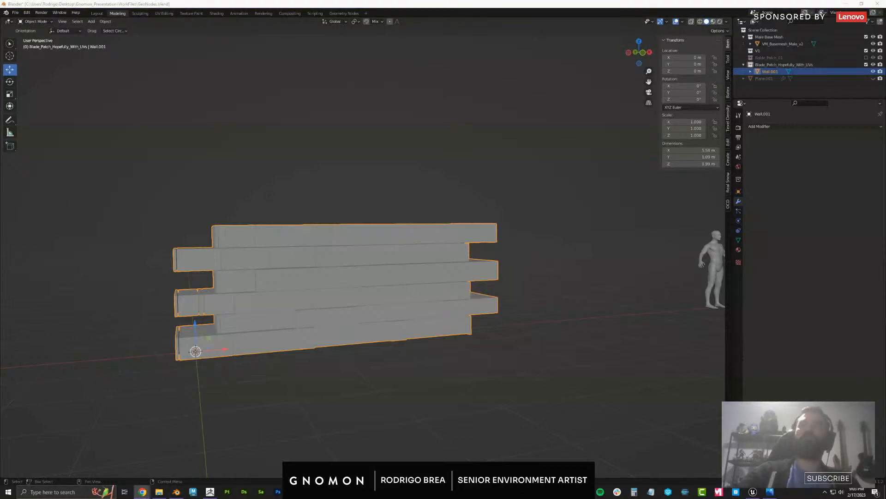
View the Ocd / Cracker Damage Bundle product page on Blender Market in the browser, and return to the wall in Blender
drag(885, 102, 299, 2)
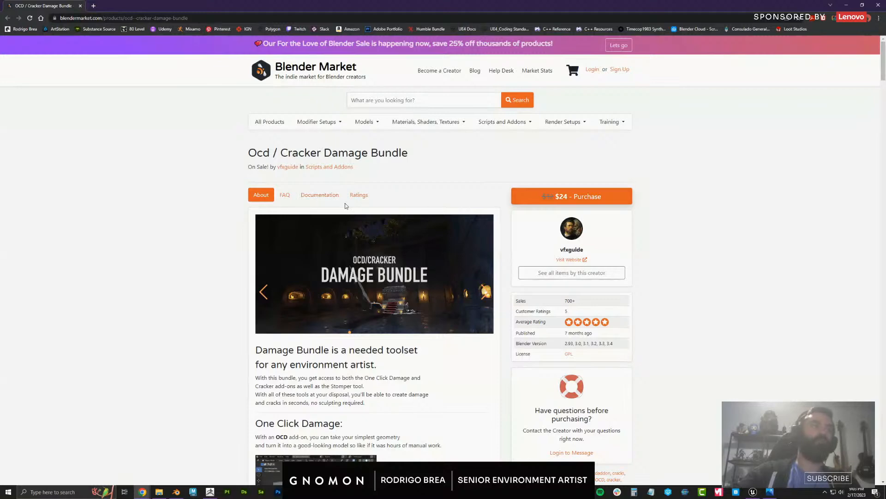
drag(63, 10, 885, 230)
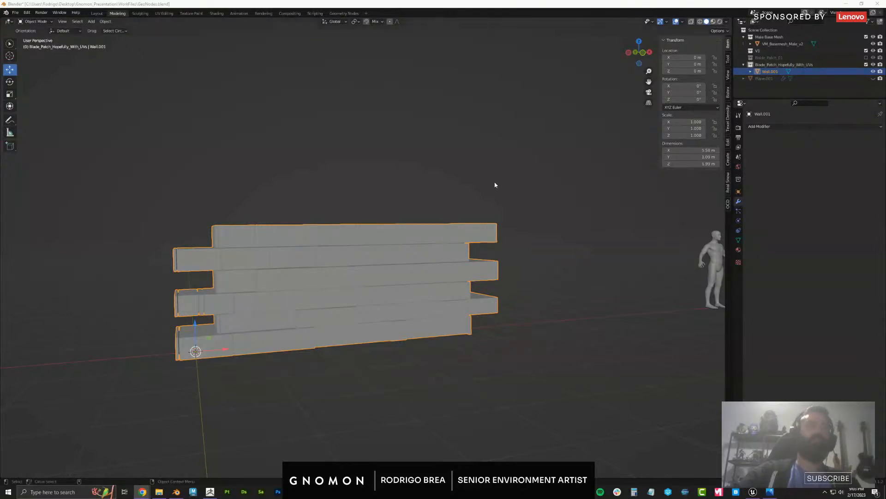
click(484, 192)
mouse_move(483, 172)
middle_down()
mouse_move(480, 206)
mouse_move(466, 167)
middle_up()
click(405, 235)
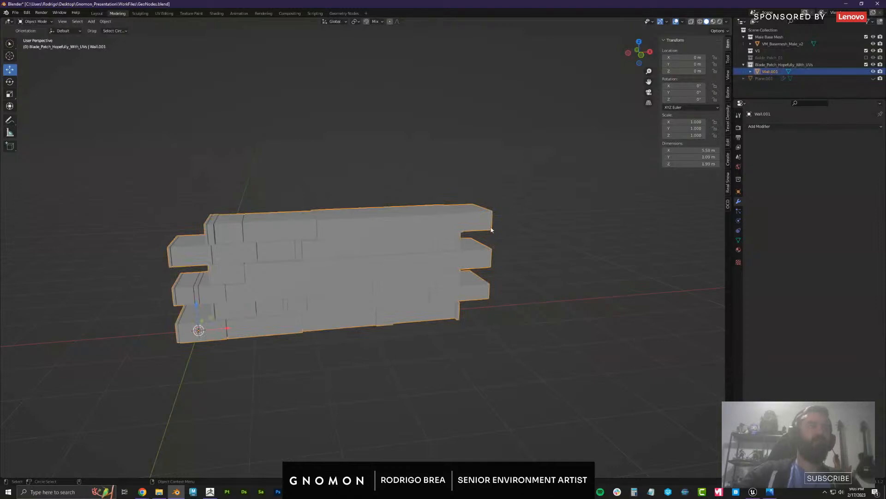
middle_drag(500, 199, 522, 227)
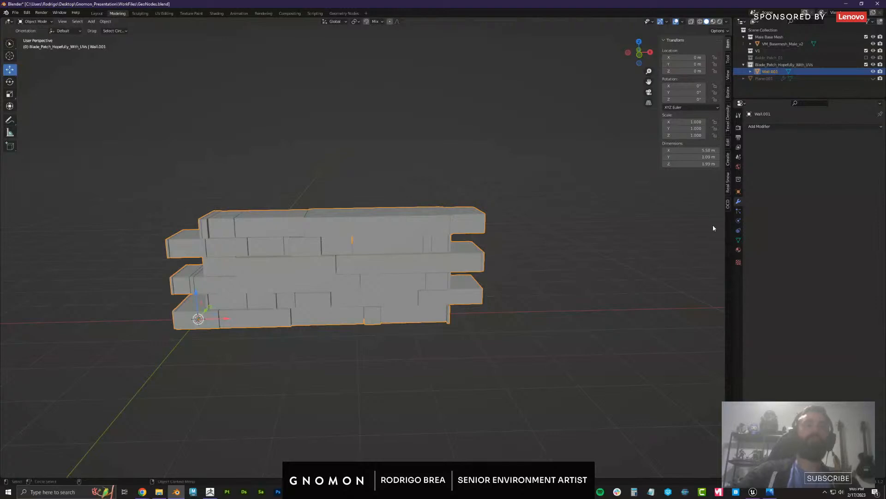
Check the list of add-ons in the preferences, and close the preferences window
click(27, 12)
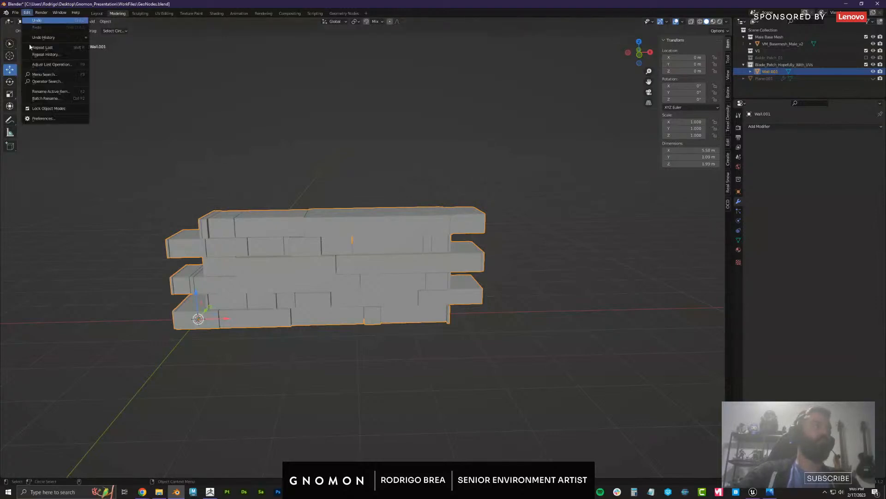
click(46, 118)
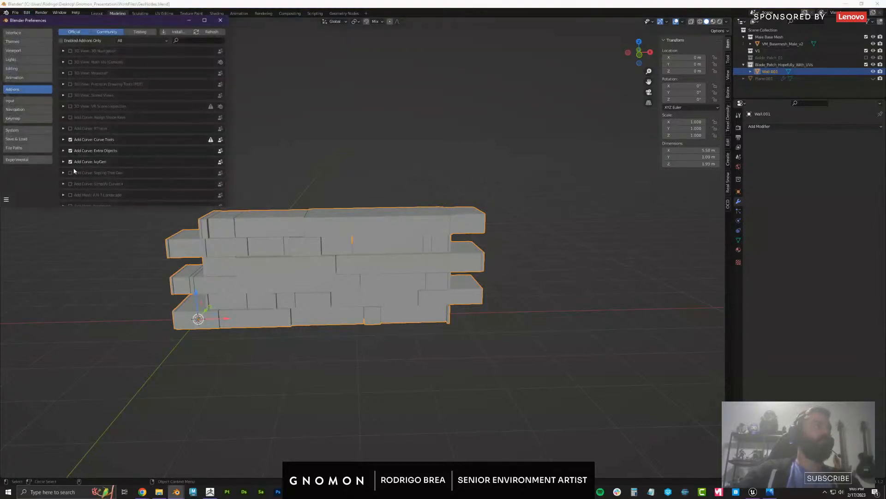
drag(64, 21, 269, 78)
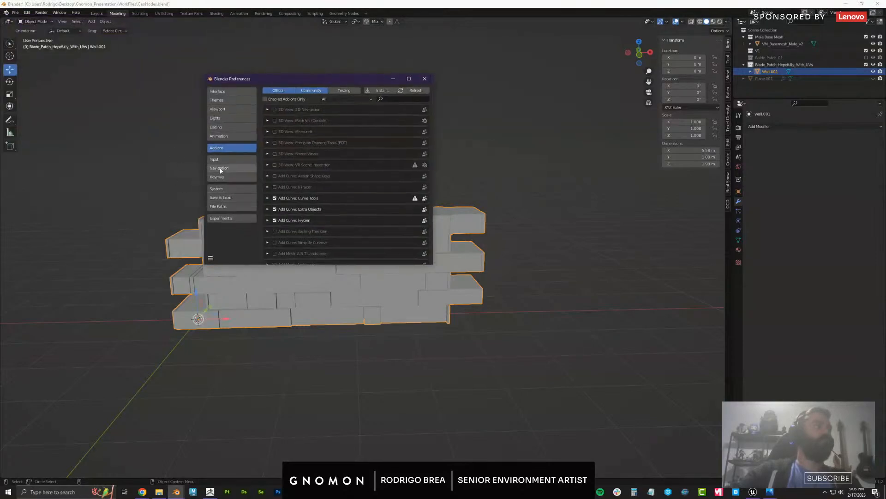
click(427, 79)
Bring up the One Click Damage add-on's controls for the selected wall
middle_drag(514, 171, 524, 171)
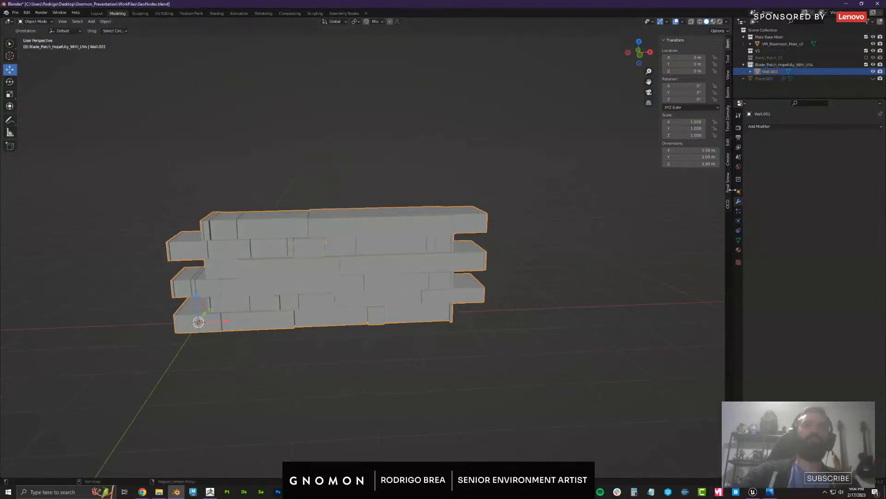
click(728, 203)
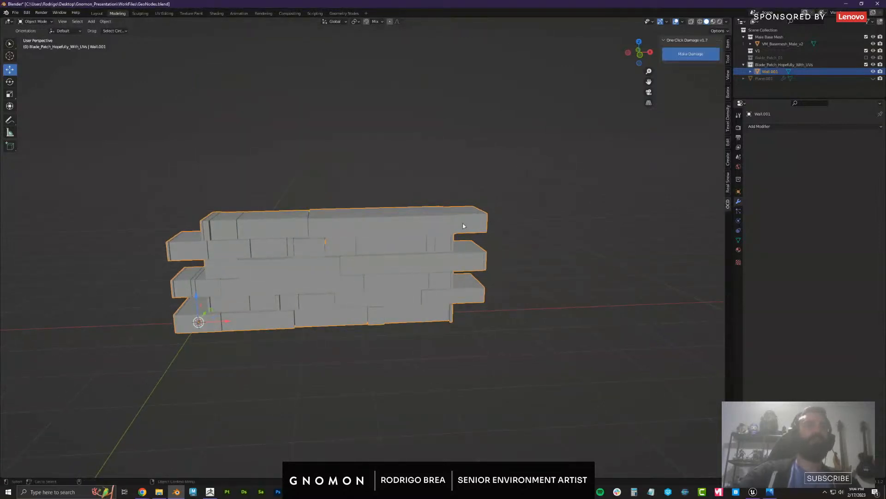
middle_drag(463, 223, 436, 225)
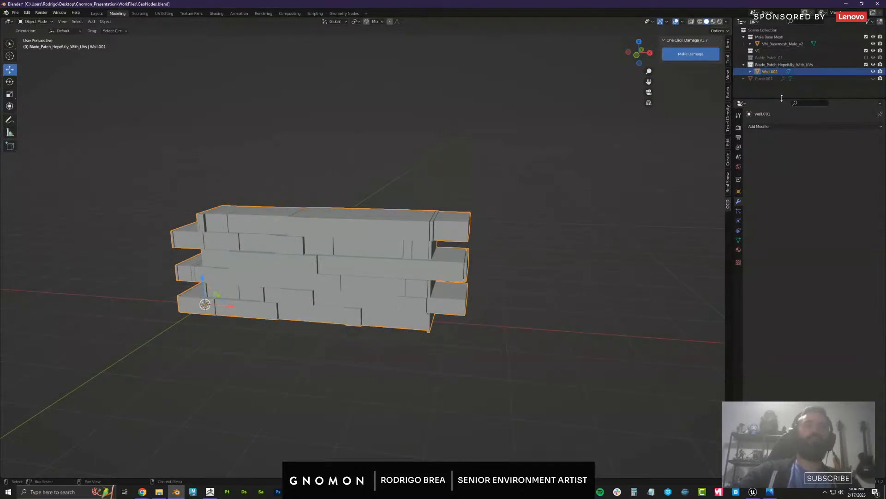
Create a new collection, move the wall into it and name the collection Wall
drag(782, 98, 783, 196)
right_click(778, 123)
click(777, 123)
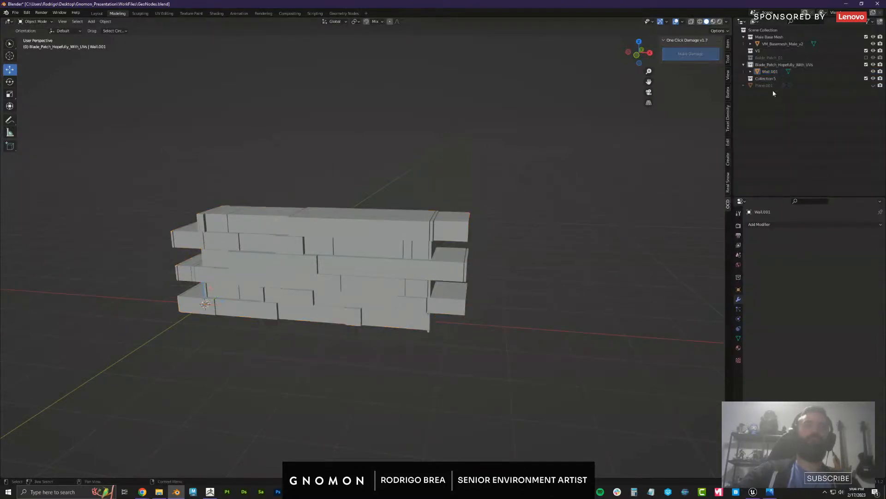
drag(769, 72, 762, 79)
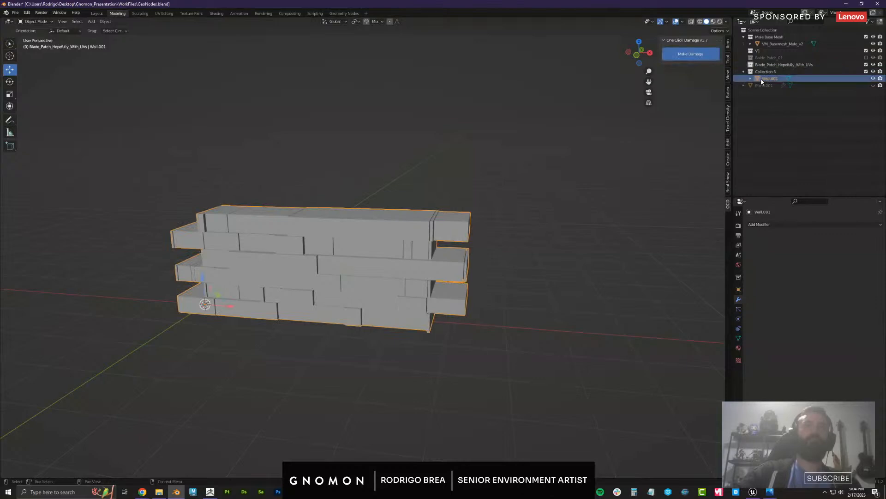
double_click(768, 71)
text(W)
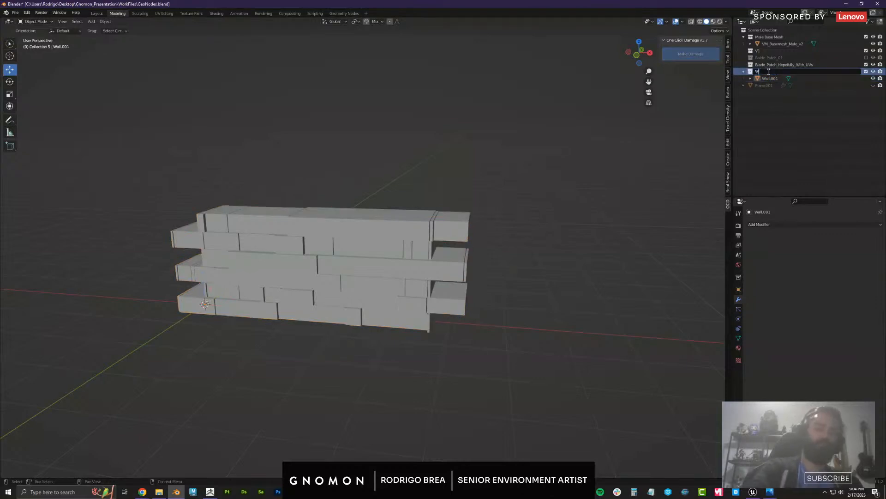
text(all)
key(Return)
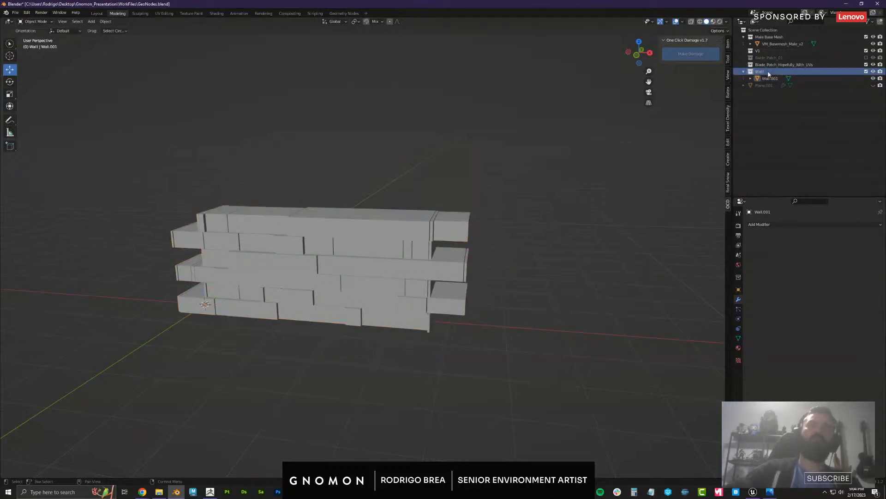
Exclude the Blade_Patch_Hopefully_With_UVs and V1 collections from the scene view and select the wall
click(866, 65)
click(866, 50)
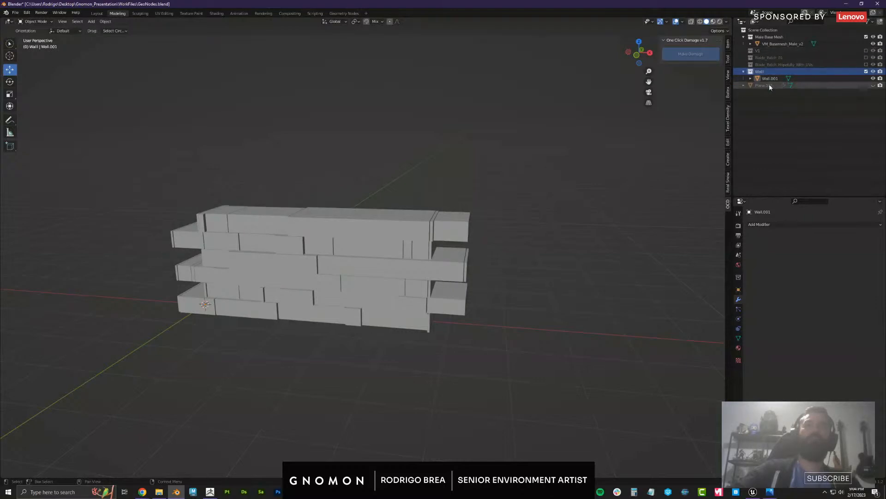
click(770, 78)
middle_drag(343, 121, 383, 130)
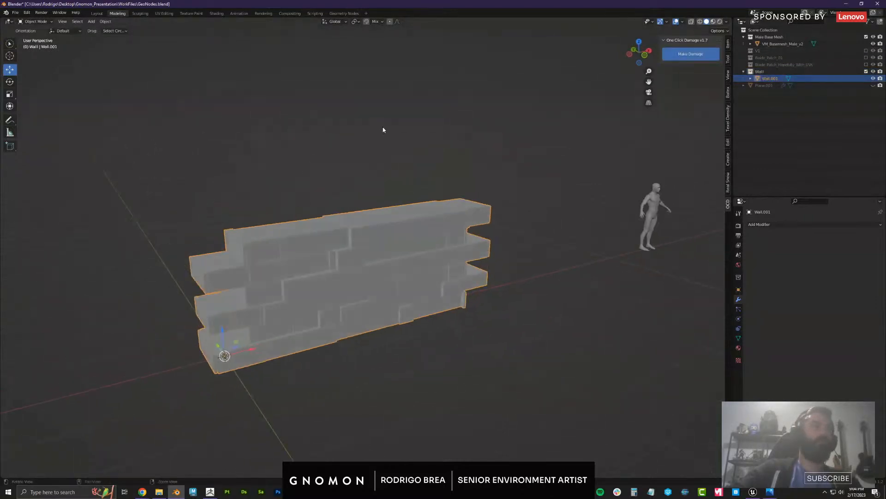
middle_drag(506, 212, 431, 246)
Try to separate the wall's mesh using the Selection option
key(Tab)
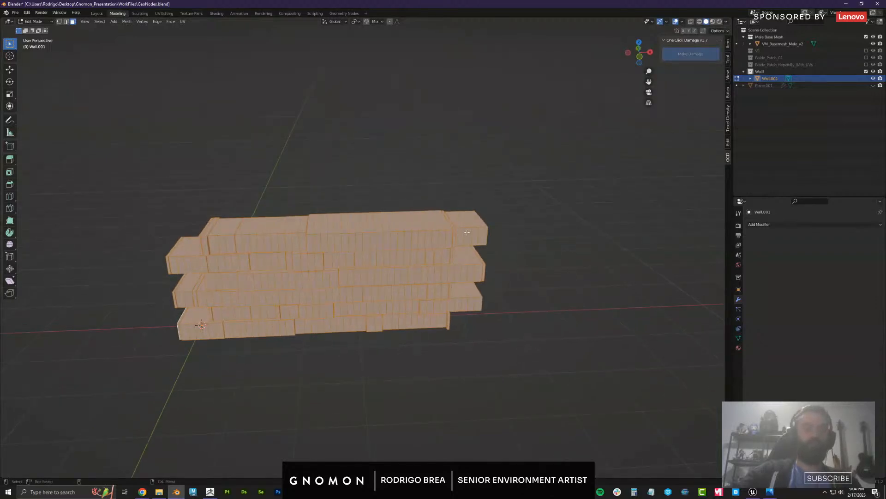
key(p)
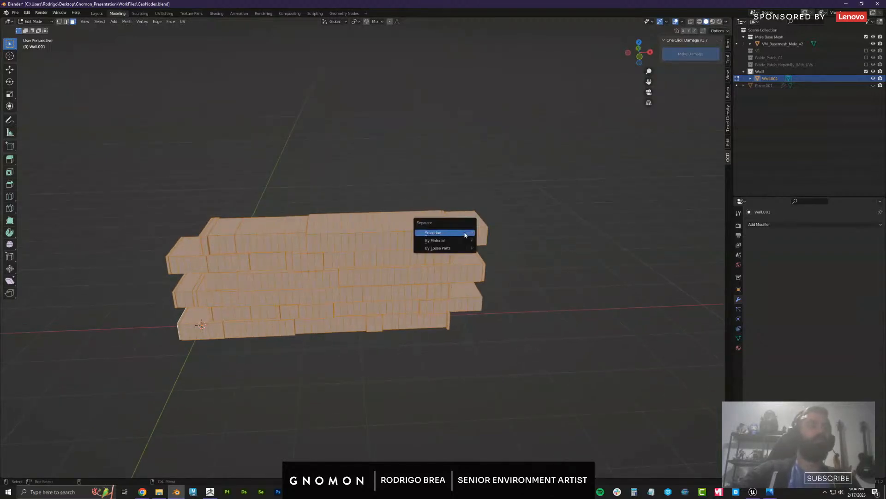
click(465, 233)
middle_drag(522, 235, 506, 227)
key(Tab)
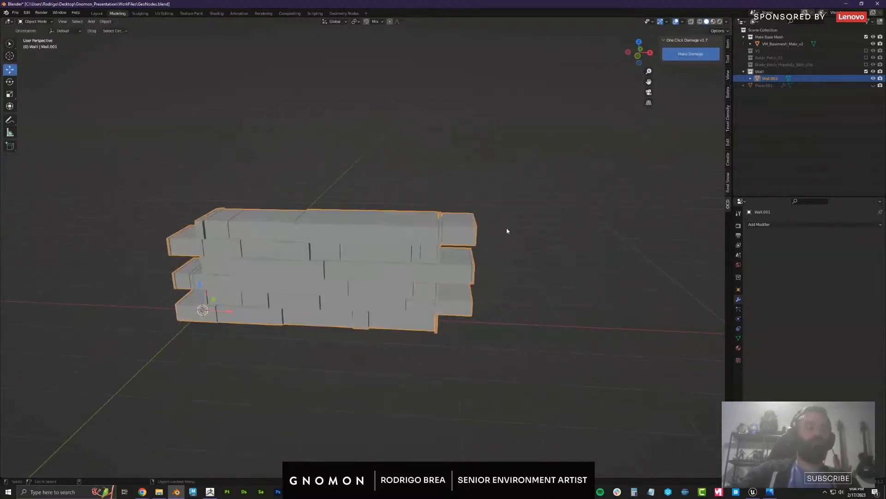
Select all of the wall's geometry, separate it by loose parts into individual bricks, and return to Object Mode
key(Tab)
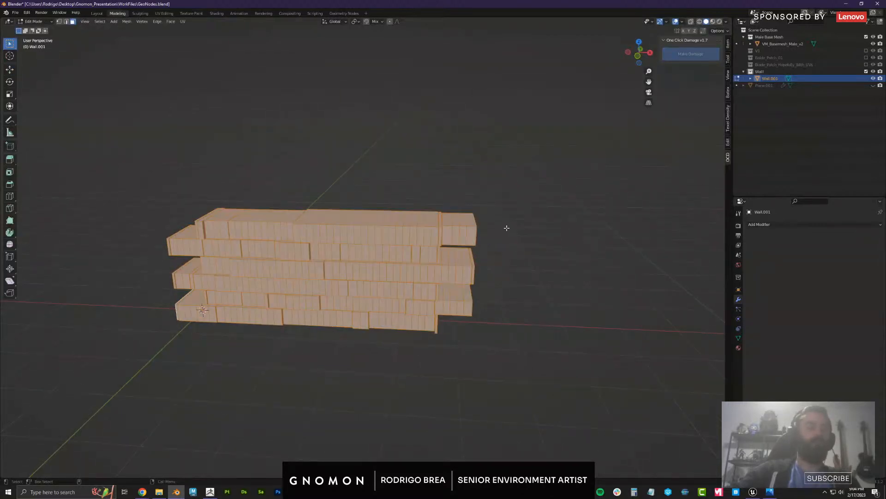
key(alt+a)
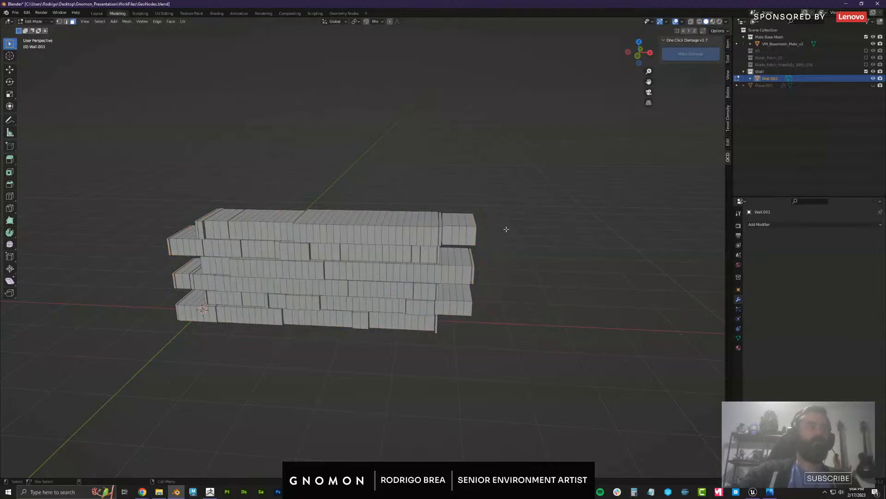
middle_drag(506, 229, 508, 223)
key(a)
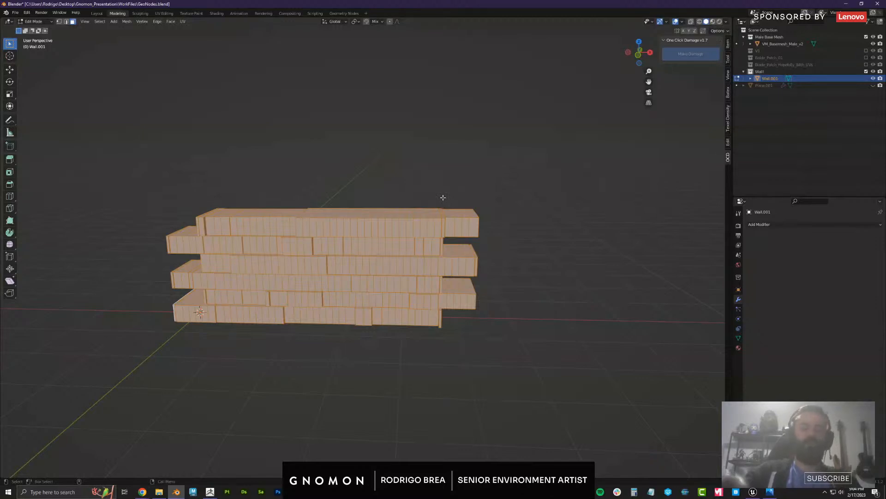
middle_drag(442, 197, 471, 183)
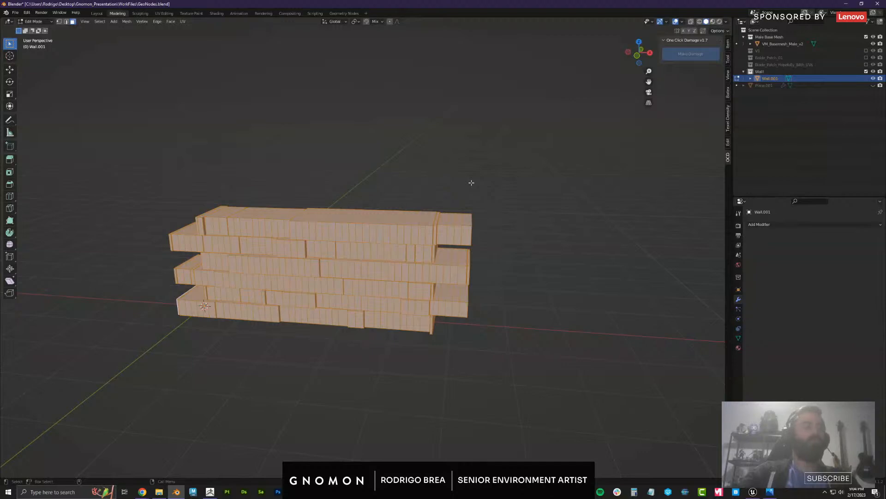
key(p)
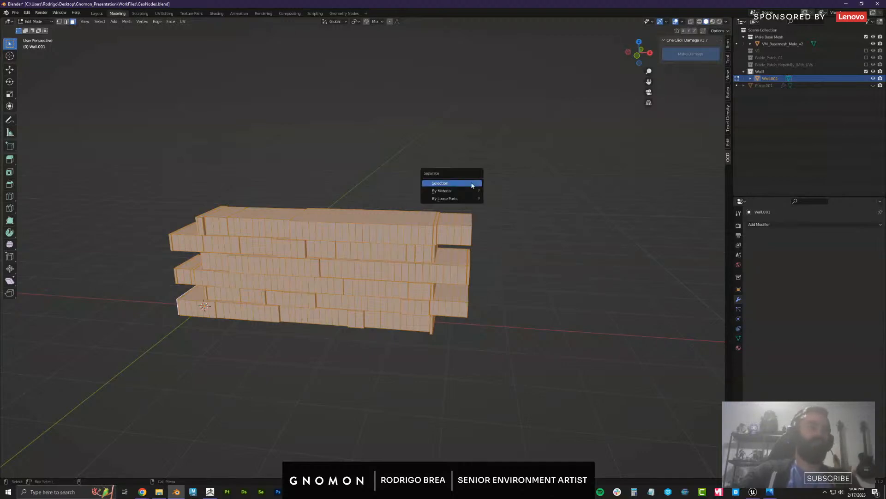
click(454, 199)
middle_drag(449, 198, 410, 182)
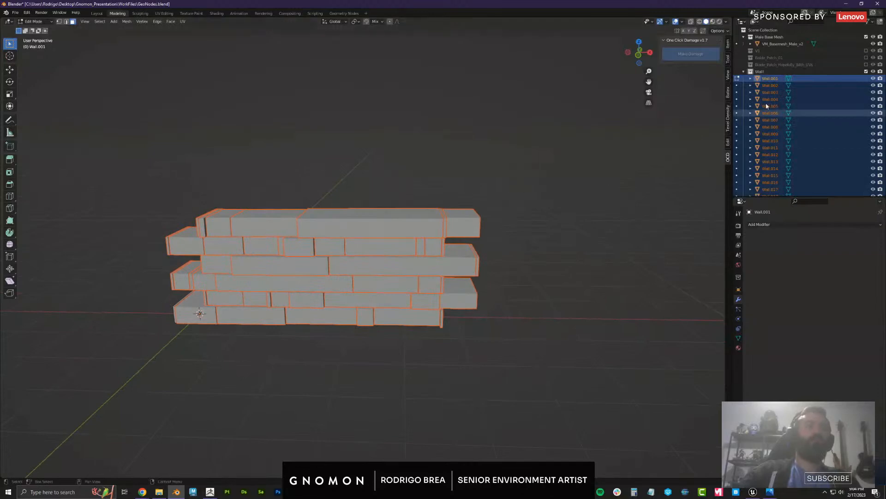
mouse_move(773, 199)
mouse_down()
mouse_move(775, 230)
mouse_move(774, 204)
mouse_up()
key(Tab)
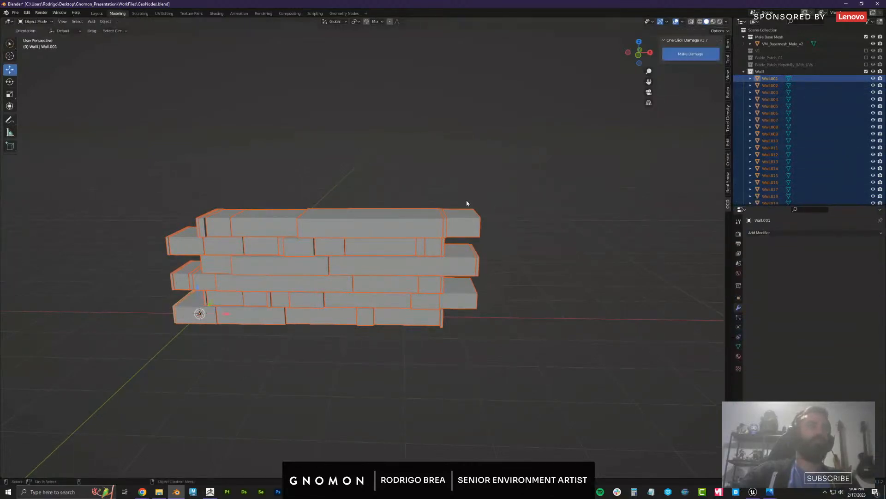
click(453, 190)
middle_drag(453, 190, 465, 219)
click(466, 217)
alt+drag(550, 151, 540, 156)
drag(531, 160, 246, 289)
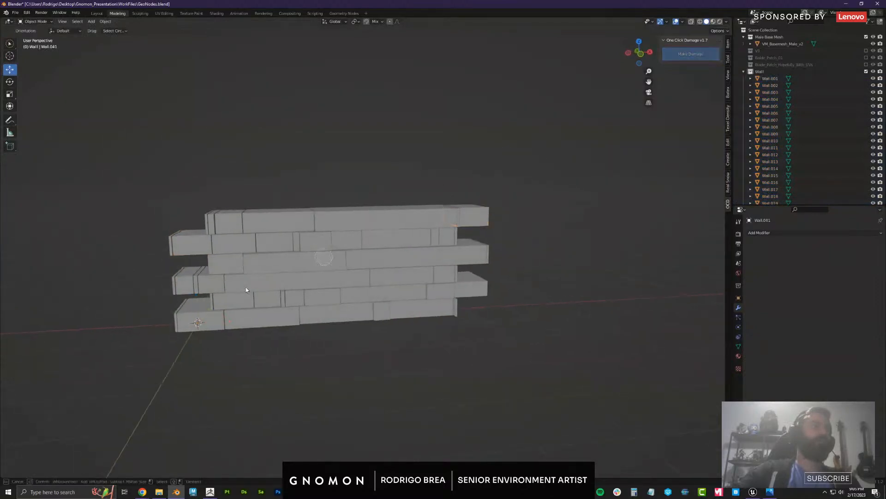
alt+drag(311, 246, 300, 248)
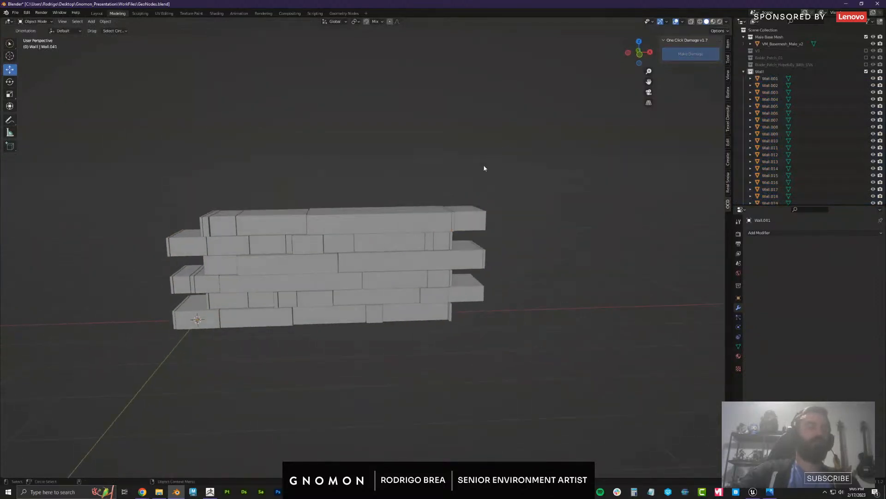
Select all the wall's bricks with Select Box and apply their rotation and scale
click(9, 46)
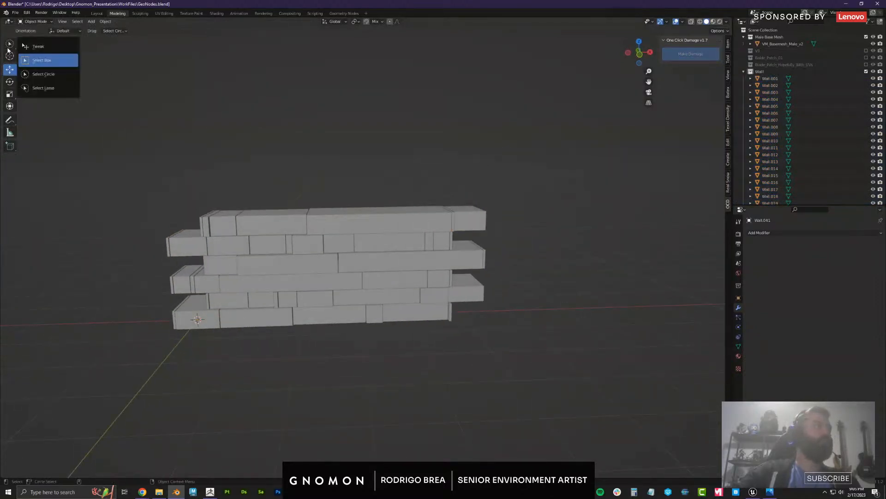
click(39, 60)
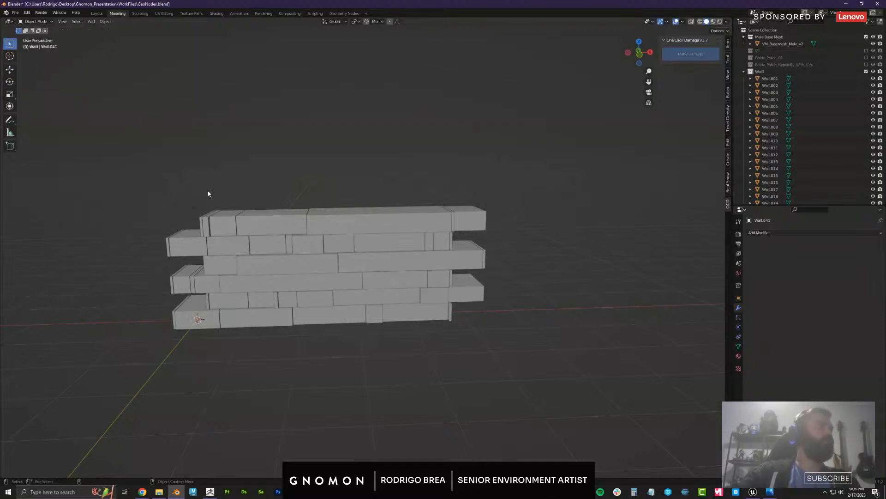
drag(127, 158, 653, 465)
middle_drag(653, 465, 549, 260)
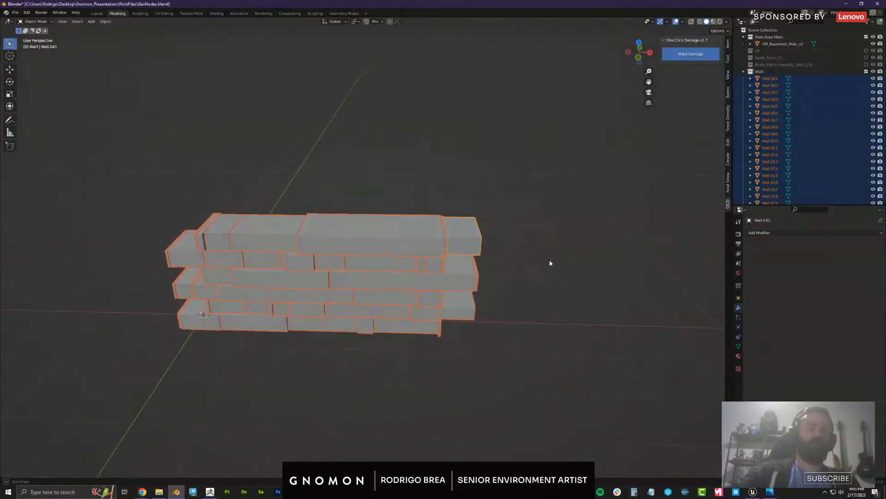
key(ctrl+a)
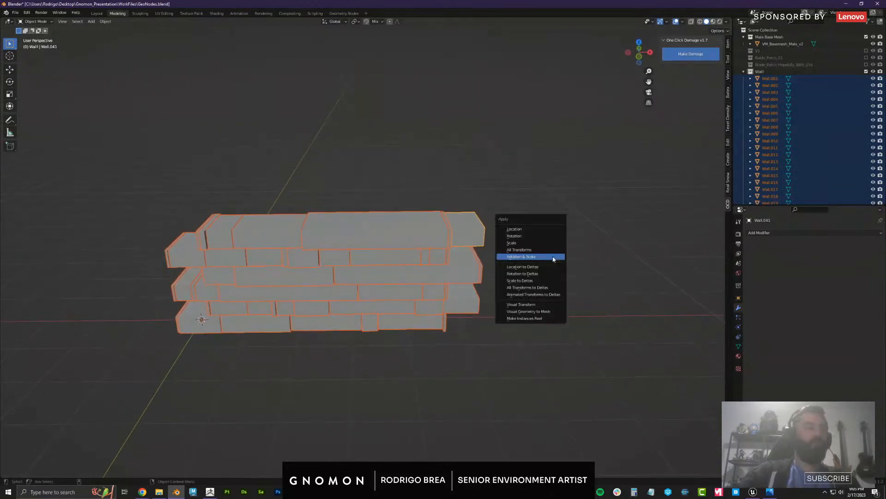
click(554, 259)
click(554, 259)
Select the top-row brick protruding at the wall's far end from the origin and start One Click Damage on it
click(466, 232)
middle_drag(536, 289, 503, 243)
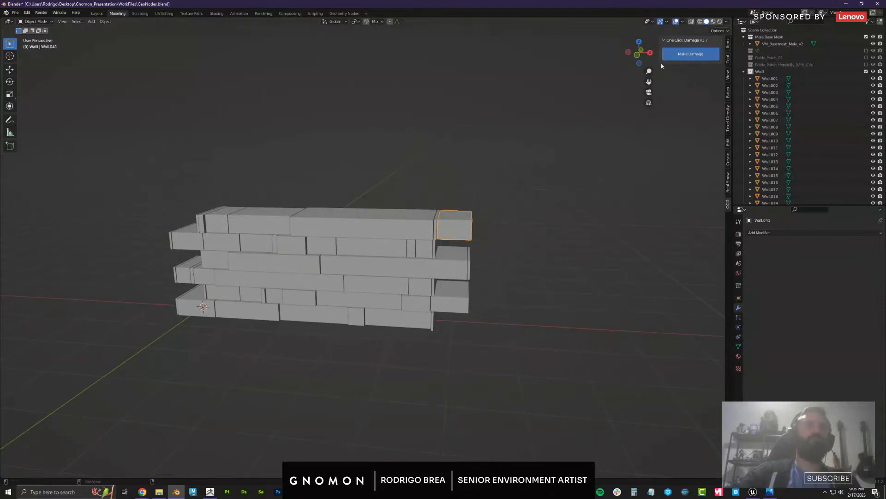
click(674, 54)
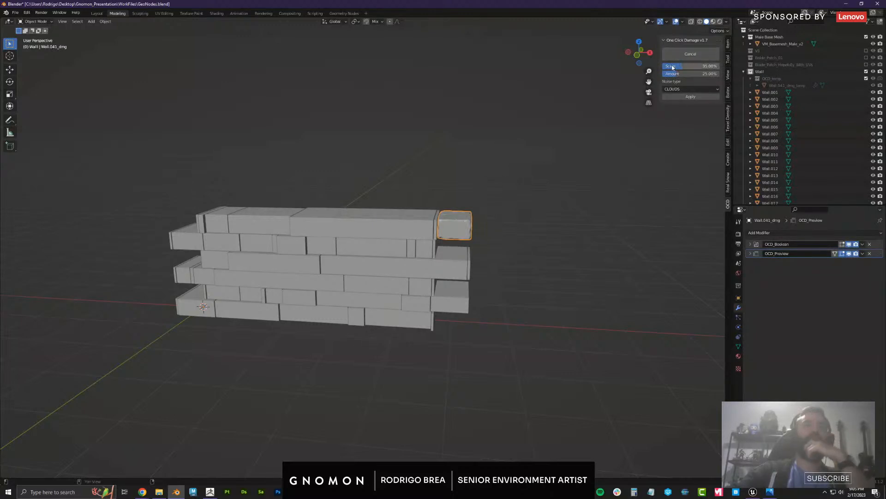
Lower the brick's One Click Damage scale to 14.76% and amount to 14.29%, and inspect its chipped edges up close
scroll(502, 193, up, 4)
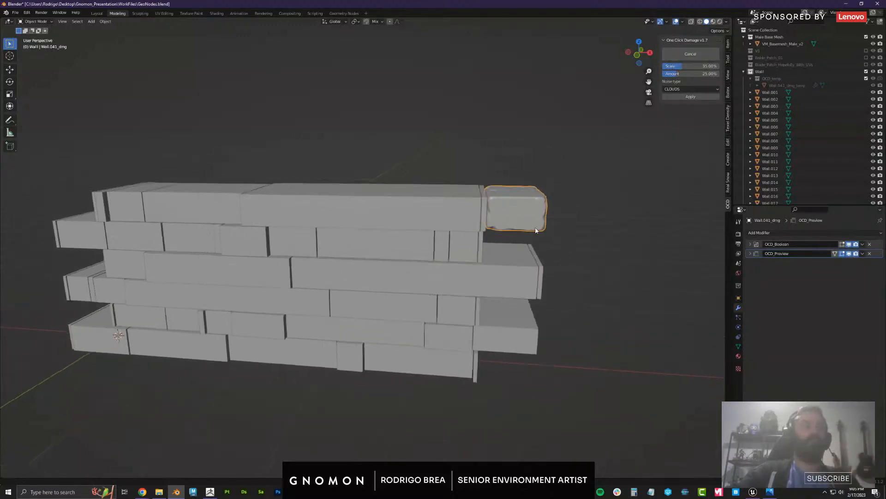
middle_drag(472, 219, 445, 264)
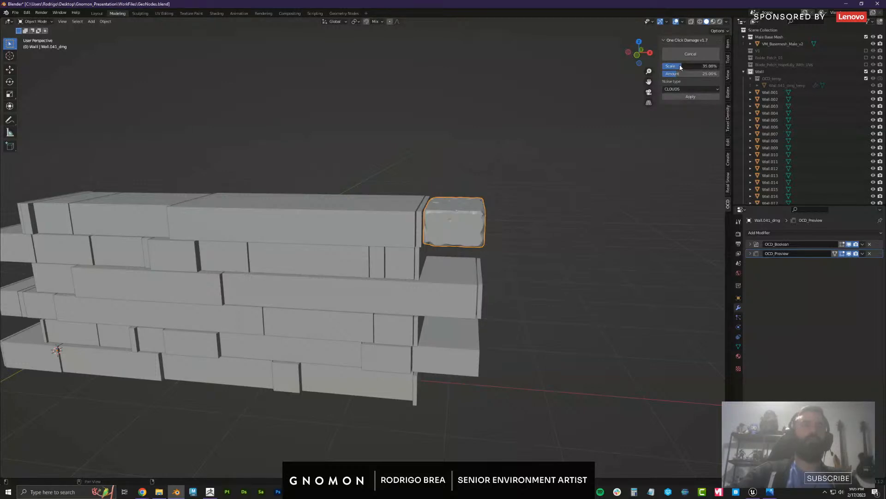
drag(680, 67, 667, 75)
scroll(495, 167, up, 3)
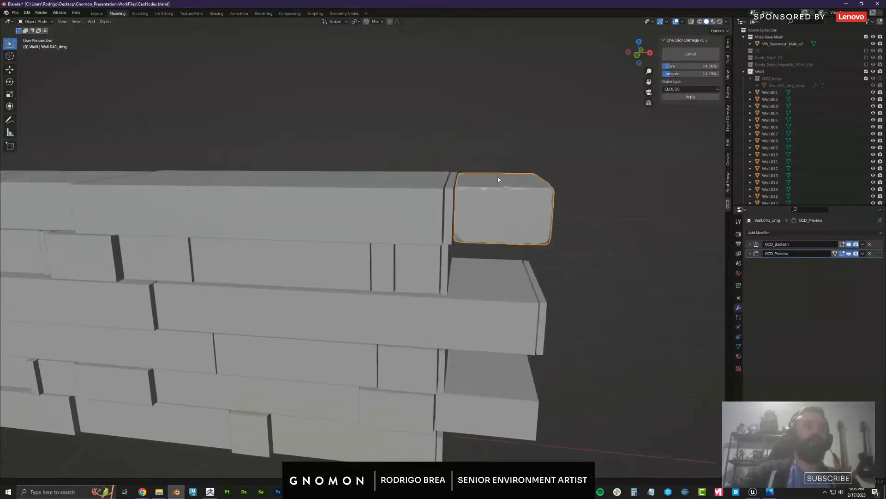
scroll(498, 179, up, 6)
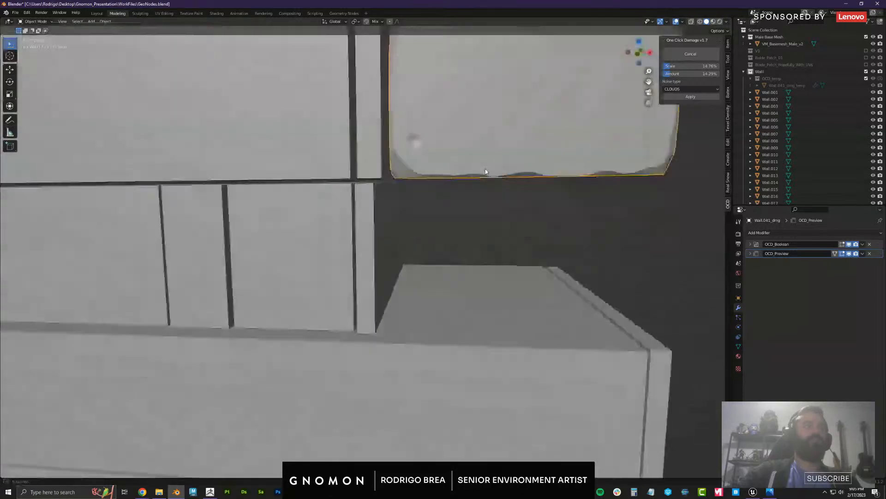
scroll(485, 172, down, 5)
mouse_move(476, 167)
middle_down()
mouse_move(502, 170)
mouse_move(493, 170)
middle_up()
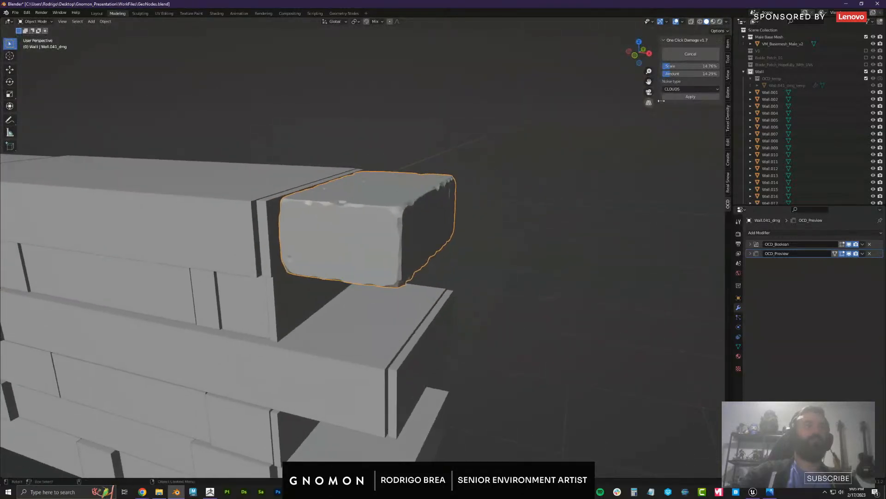
Try the MUSGRAVE noise type on the previewed brick damage and inspect the edges
click(672, 89)
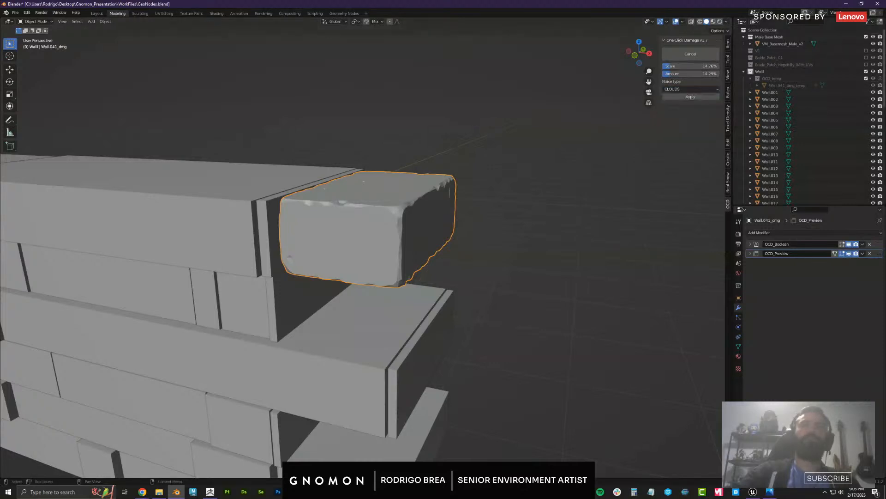
click(677, 89)
click(675, 104)
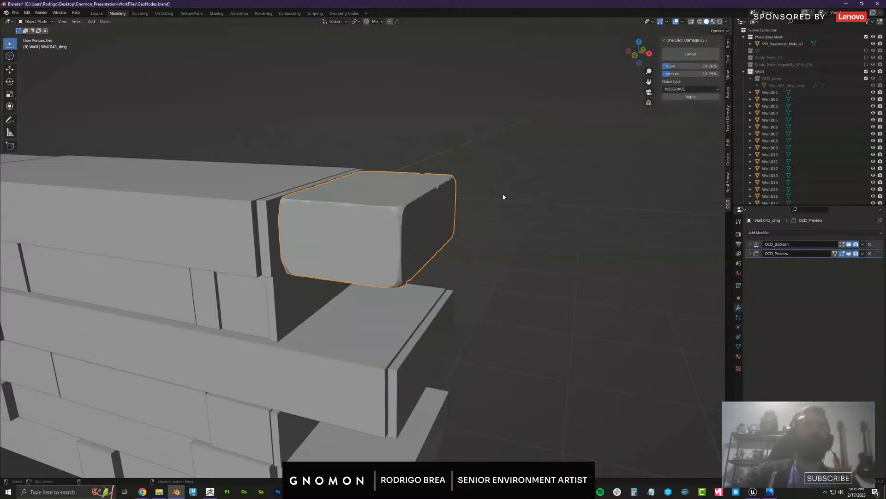
middle_drag(505, 196, 413, 230)
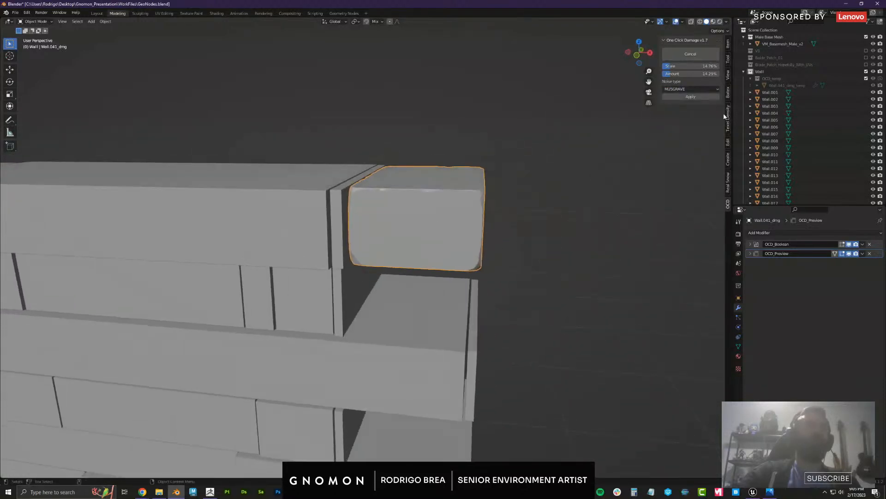
Change the damage noise type to MARBLE and set the scale to 22.50% and the amount to 34.52%
click(684, 89)
click(677, 113)
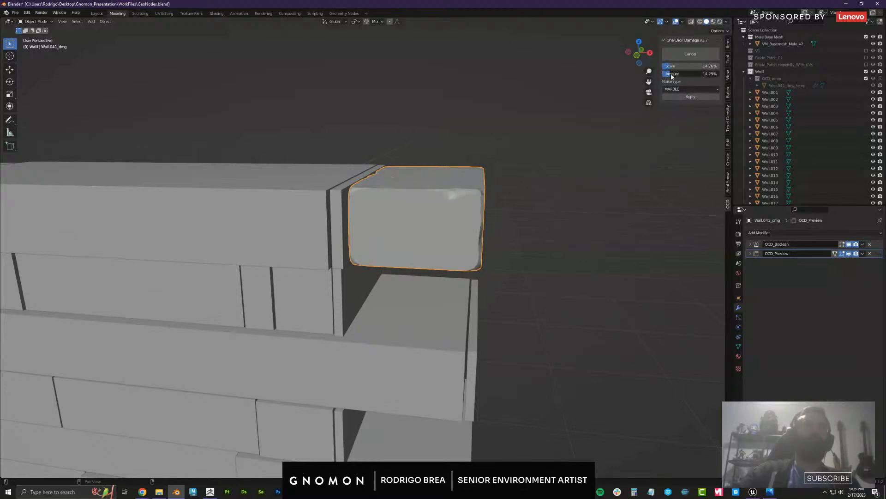
mouse_move(675, 75)
mouse_down()
mouse_move(674, 67)
mouse_move(685, 75)
mouse_up()
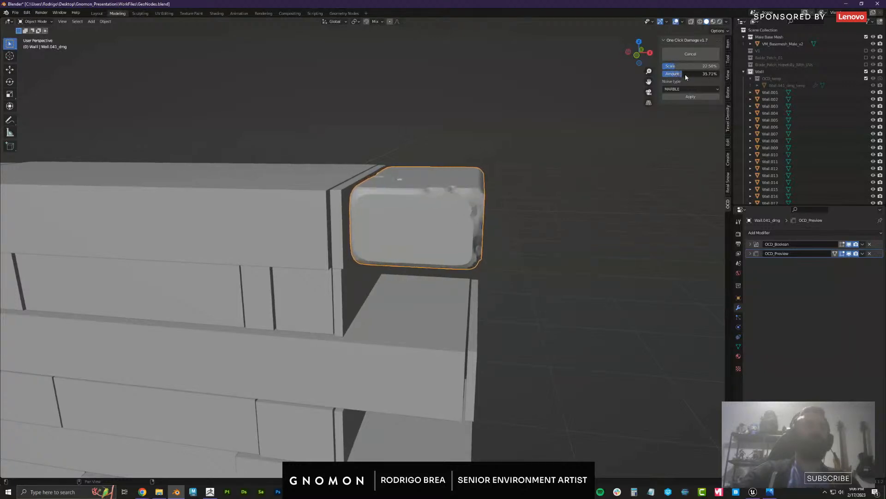
middle_drag(540, 239, 535, 165)
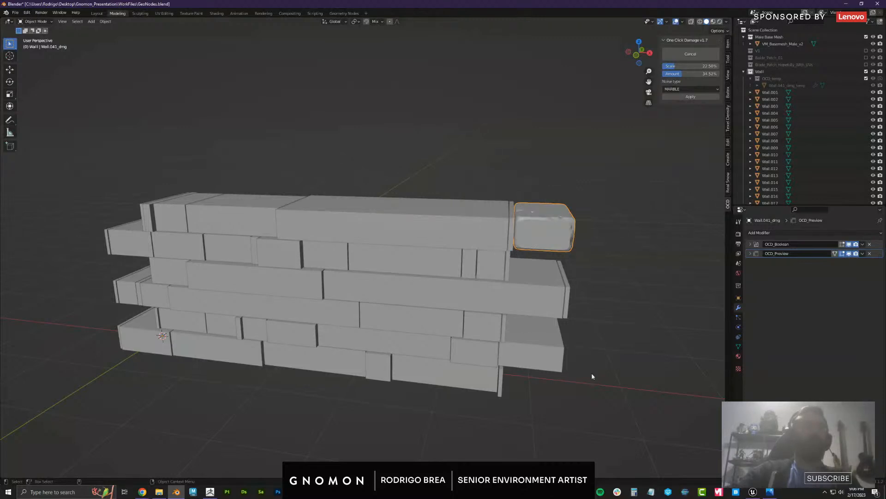
Add the rest of the wall's bricks to the selection and apply the previewed damage
drag(535, 418, 138, 183)
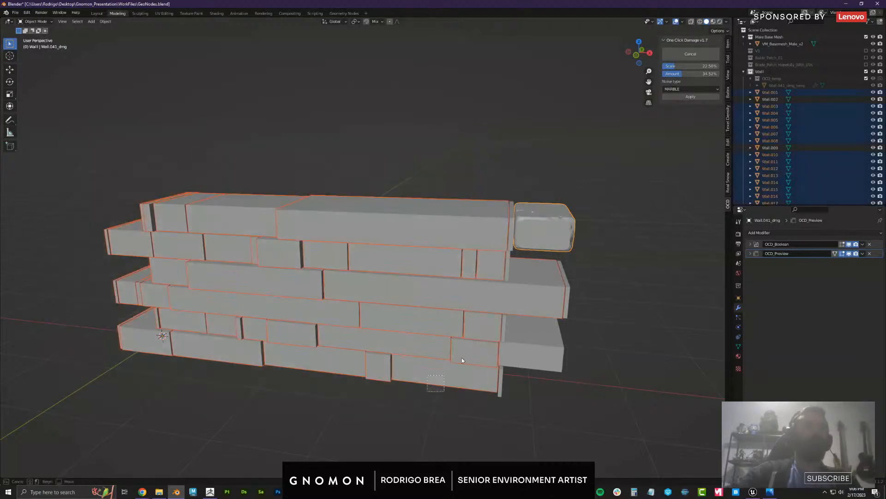
shift+drag(462, 360, 578, 223)
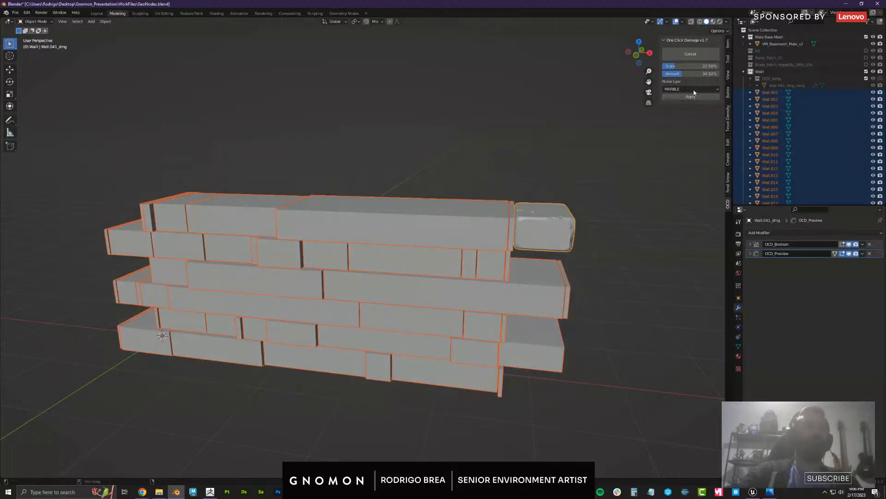
scroll(614, 236, down, 1)
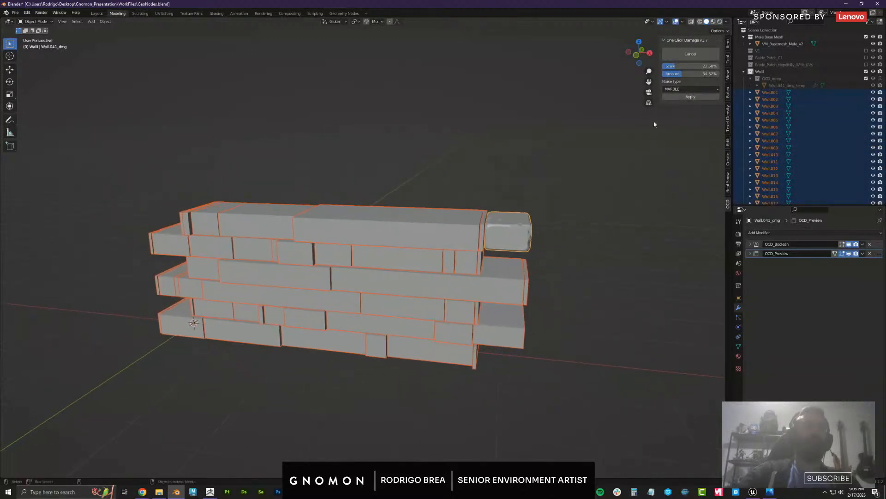
click(688, 97)
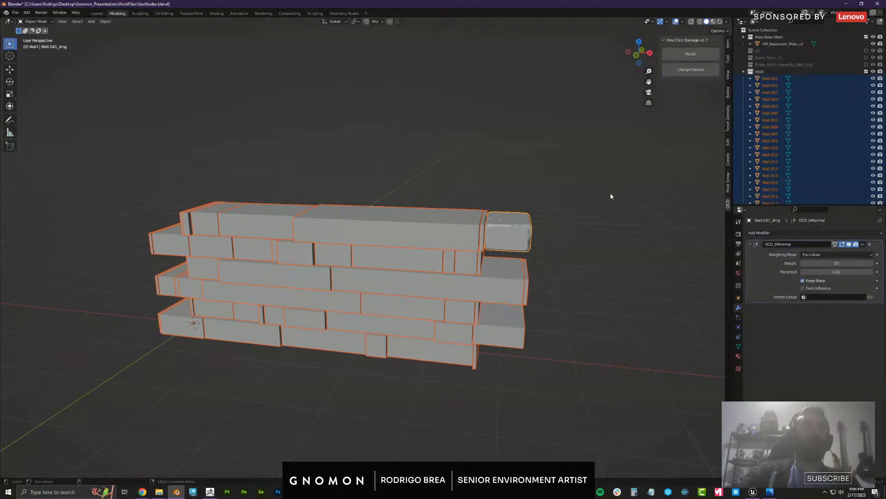
Select every wall brick except the already damaged one, make the thin top-row piece active, and run Make Damage on the selection
click(471, 242)
click(482, 234)
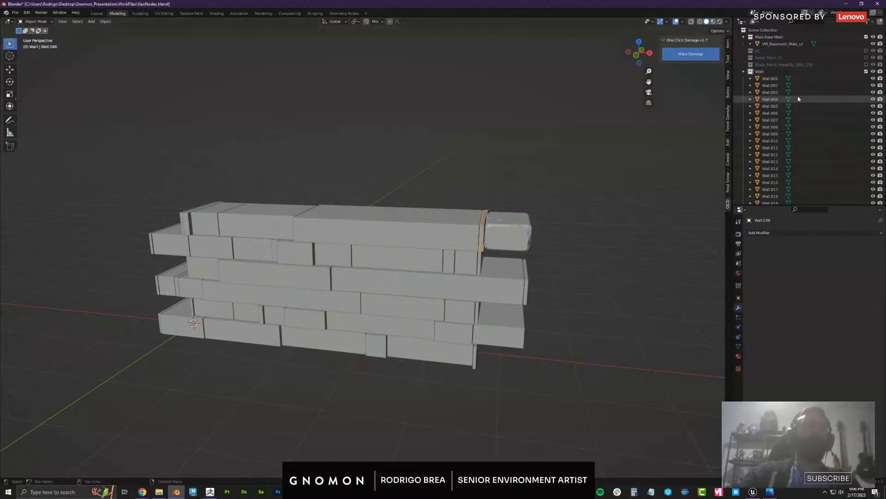
click(770, 78)
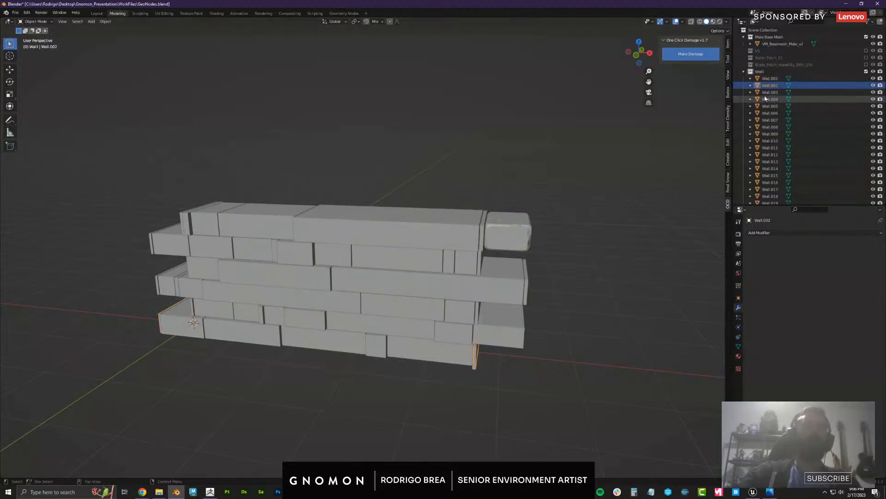
scroll(766, 138, down, 10)
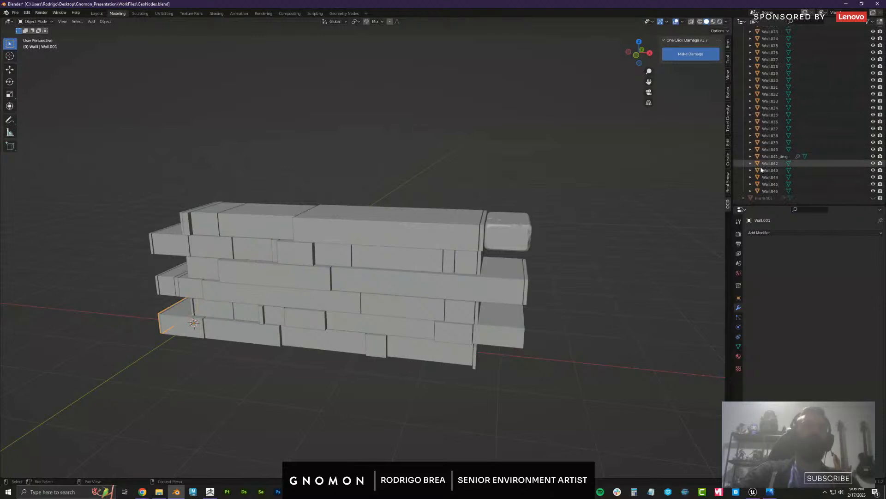
shift+click(770, 191)
ctrl+click(772, 157)
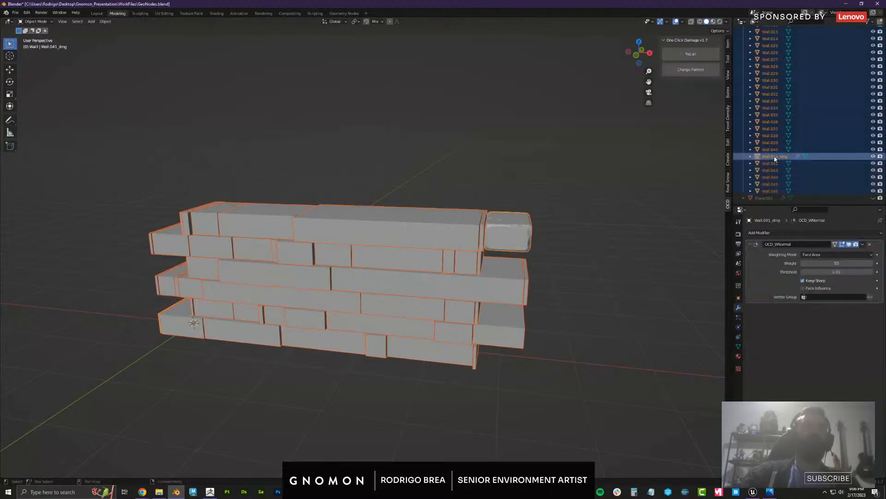
ctrl+click(772, 157)
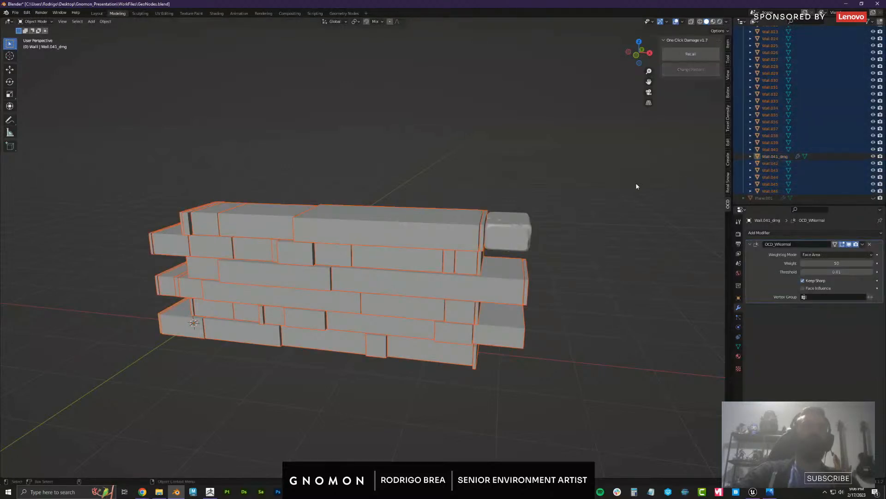
shift+click(482, 236)
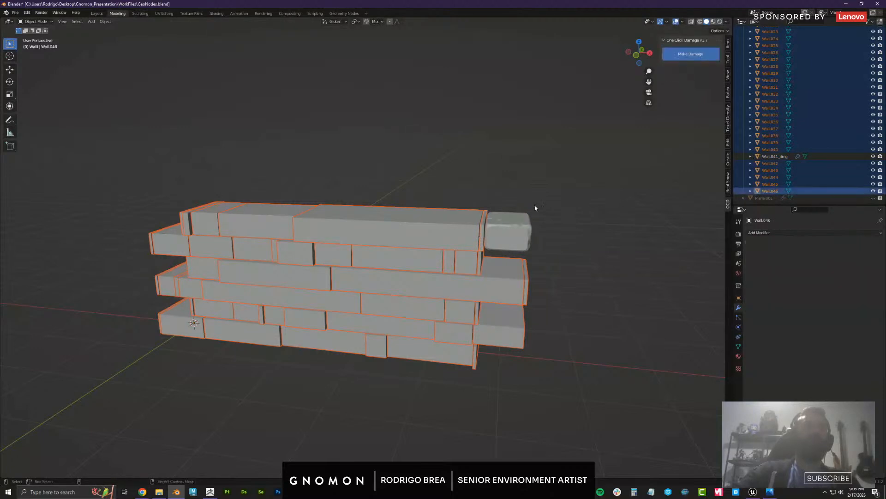
click(684, 55)
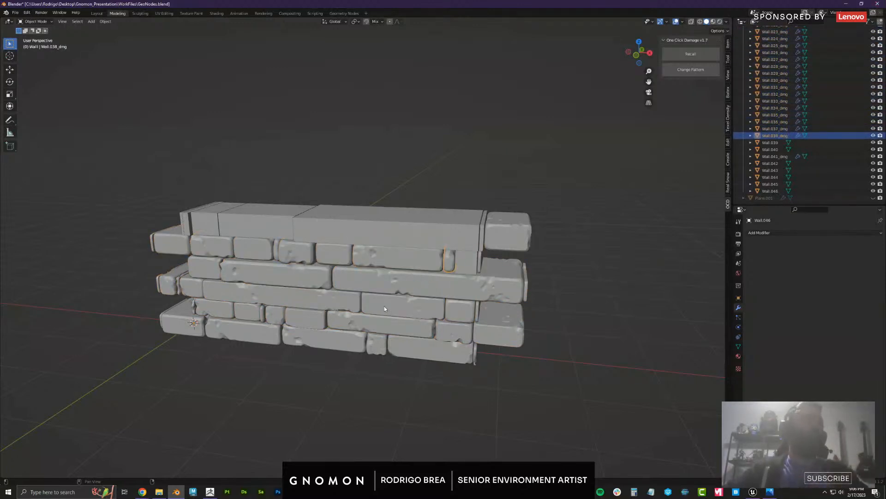
Generate a different damage pattern for the long brick in the wall's top row
middle_drag(372, 210, 406, 212)
click(386, 209)
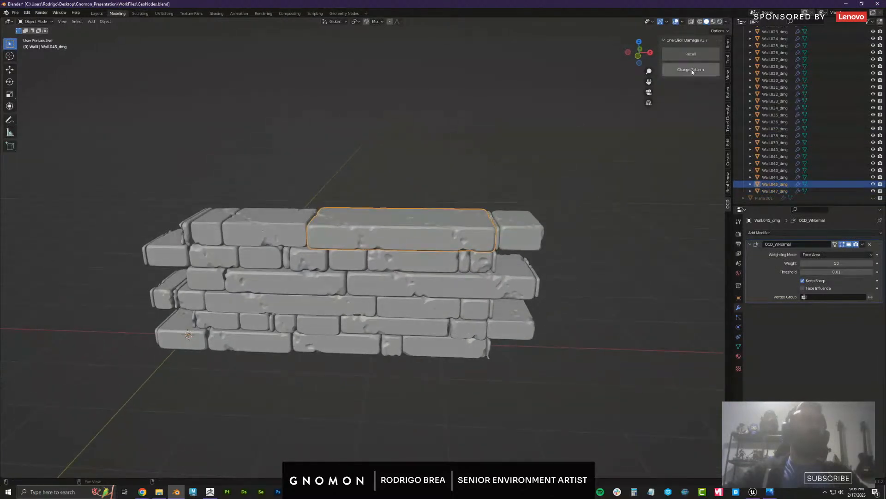
middle_drag(403, 195, 458, 182)
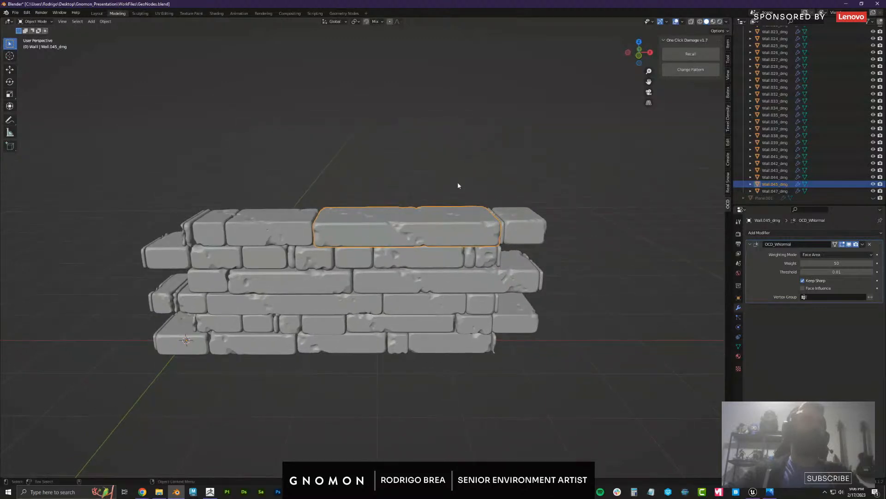
click(678, 74)
middle_drag(461, 194, 445, 235)
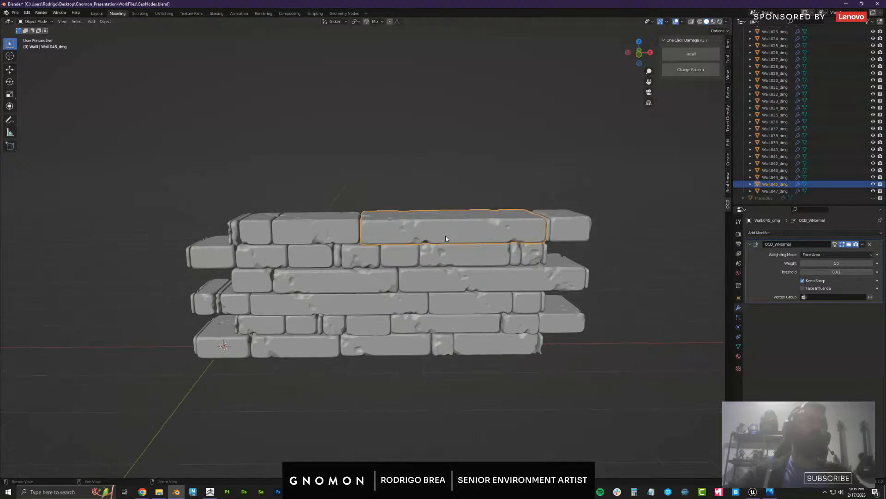
Change the damage pattern of the second row's longest brick and the two long bricks in the third row from the top
click(437, 260)
click(703, 74)
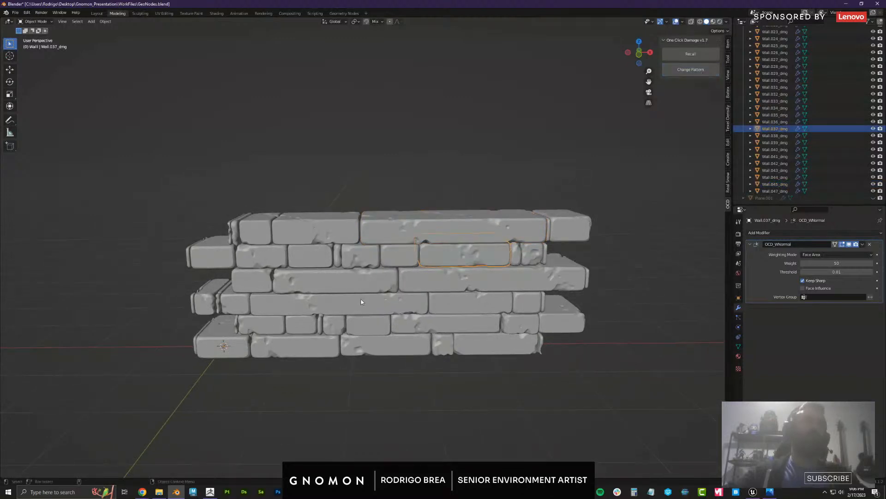
click(366, 279)
click(677, 72)
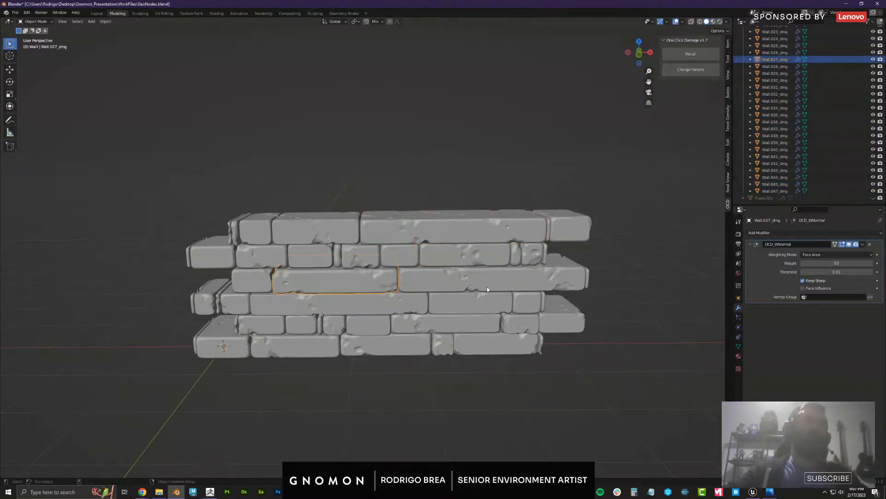
click(487, 289)
click(674, 72)
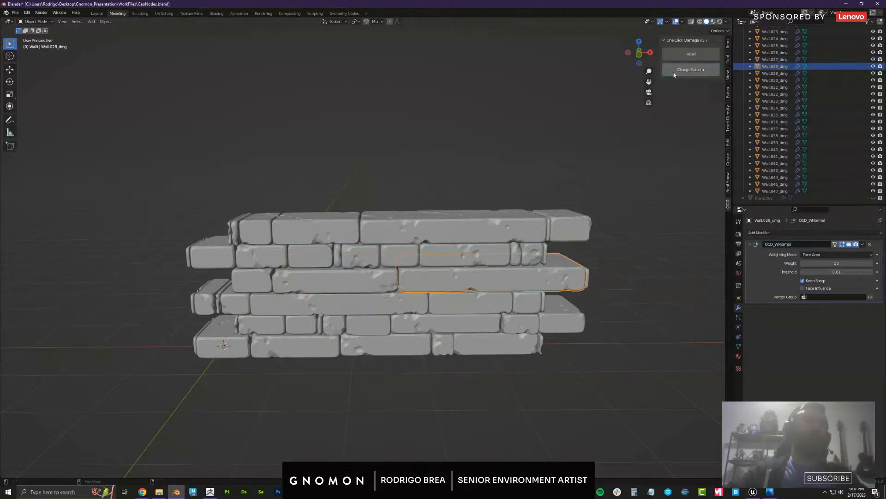
Change the damage pattern of the longest bricks in the fourth and fifth rows and of the middle long brick in the bottom row
click(450, 280)
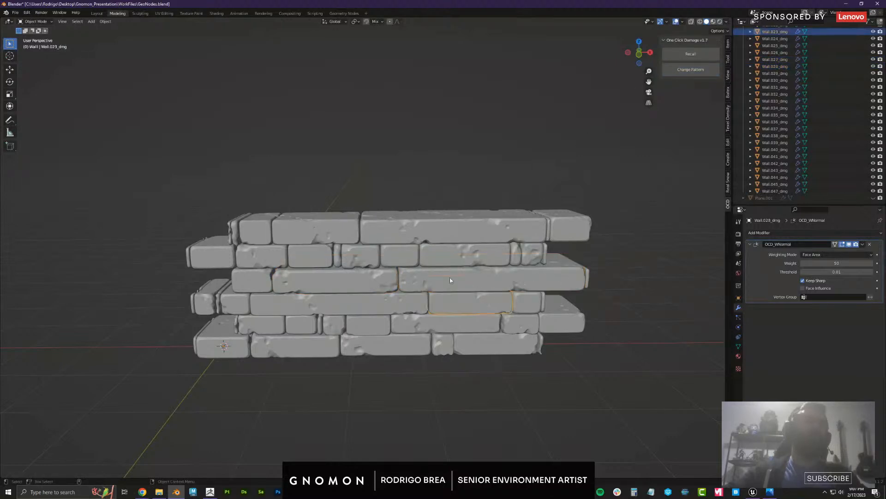
click(352, 303)
click(688, 69)
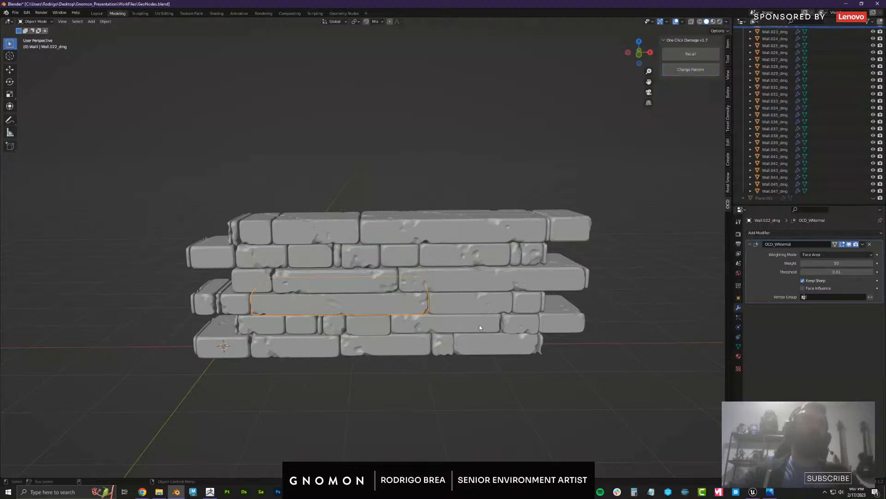
click(480, 325)
click(688, 69)
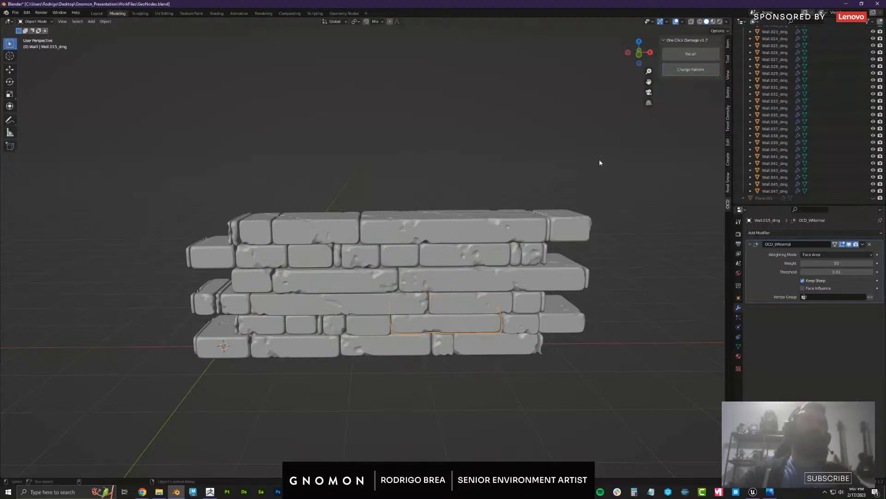
click(367, 341)
click(687, 69)
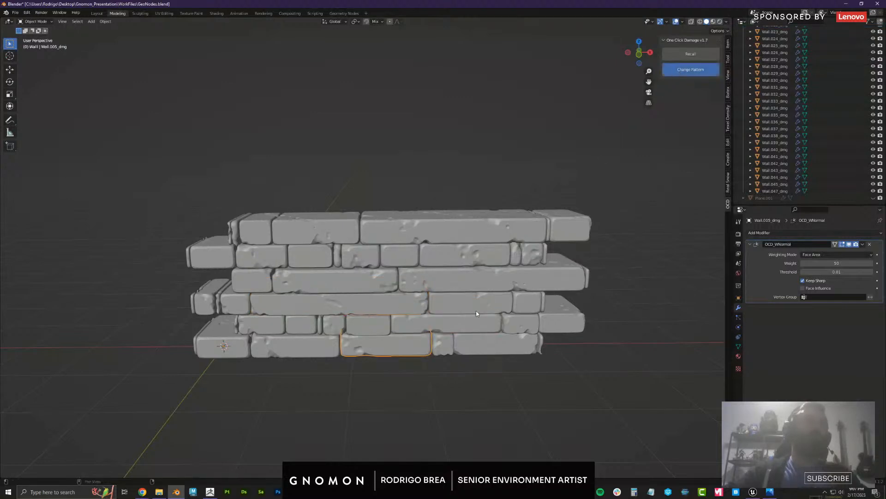
Delete the thin sliver pieces at the wall end away from the origin in the bottom, fourth, third and second rows
click(477, 341)
click(542, 342)
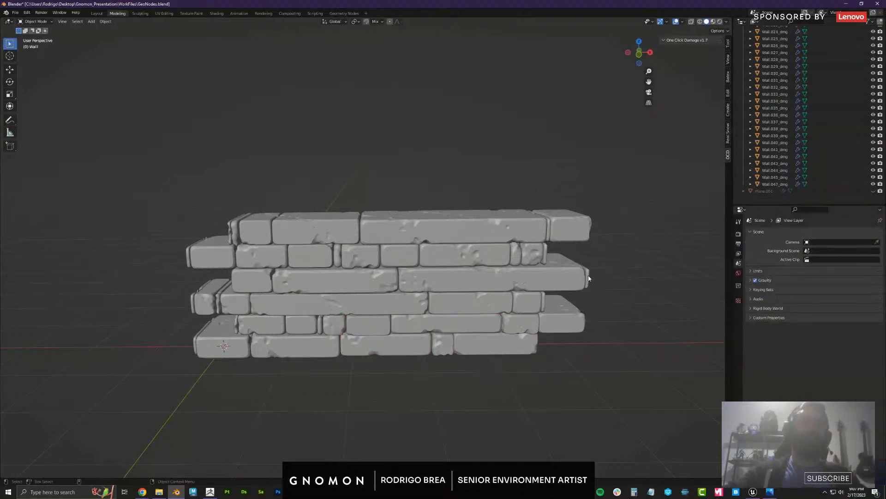
click(587, 278)
shift+click(547, 255)
shift+click(544, 300)
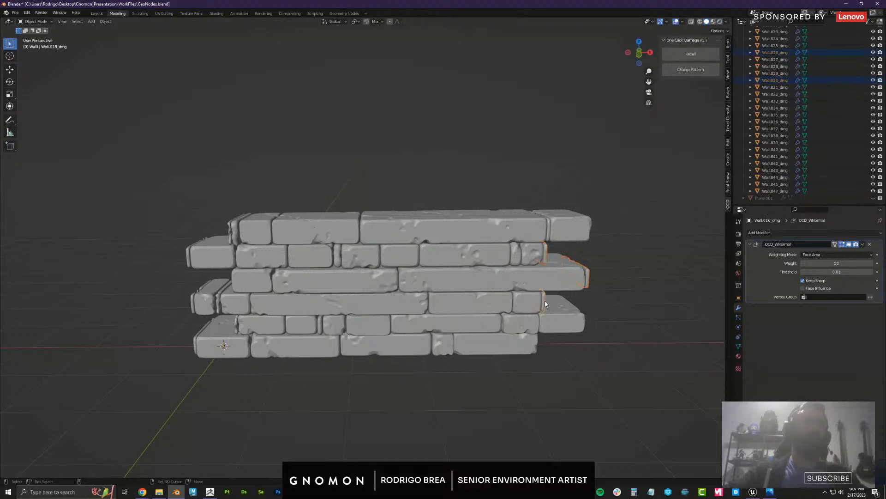
key(Delete)
click(546, 238)
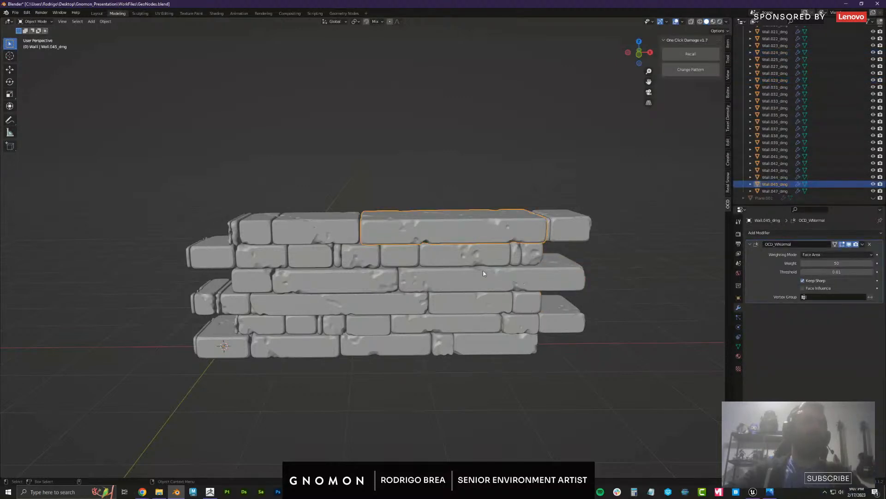
Recall the second row's longest brick to its undamaged form and damage it anew with scale about 11% and amount about 49%
click(464, 257)
scroll(461, 255, up, 2)
shift+middle_drag(502, 239, 453, 248)
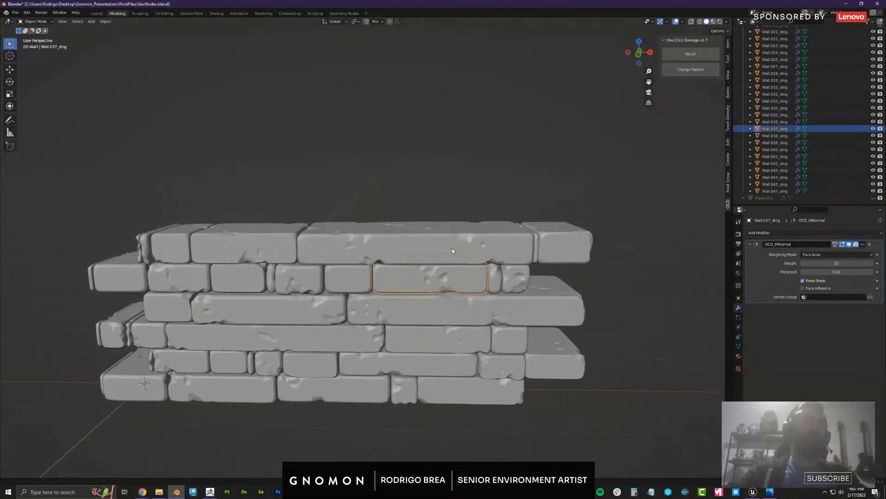
click(697, 54)
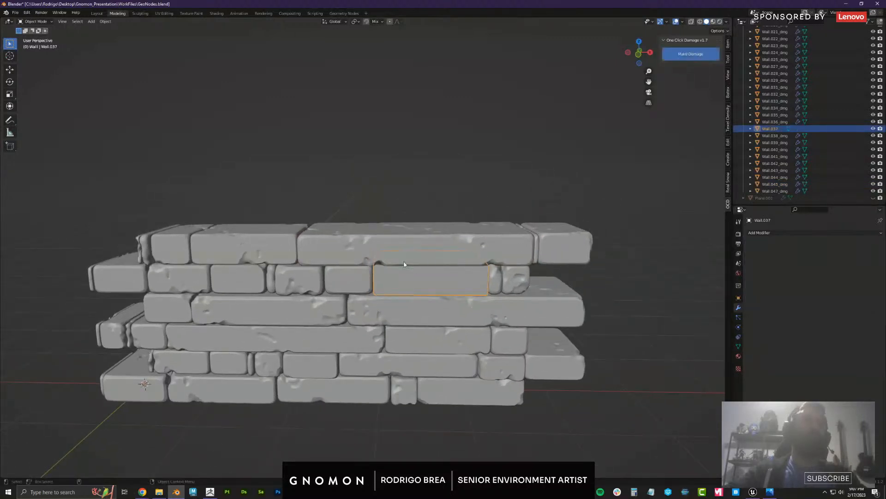
click(527, 160)
click(450, 277)
click(694, 54)
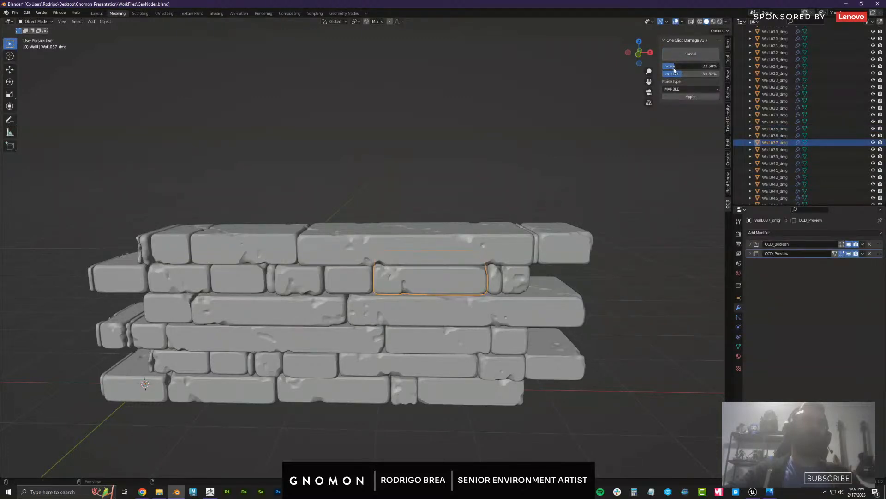
mouse_move(670, 70)
mouse_down()
mouse_move(692, 74)
mouse_move(672, 68)
mouse_up()
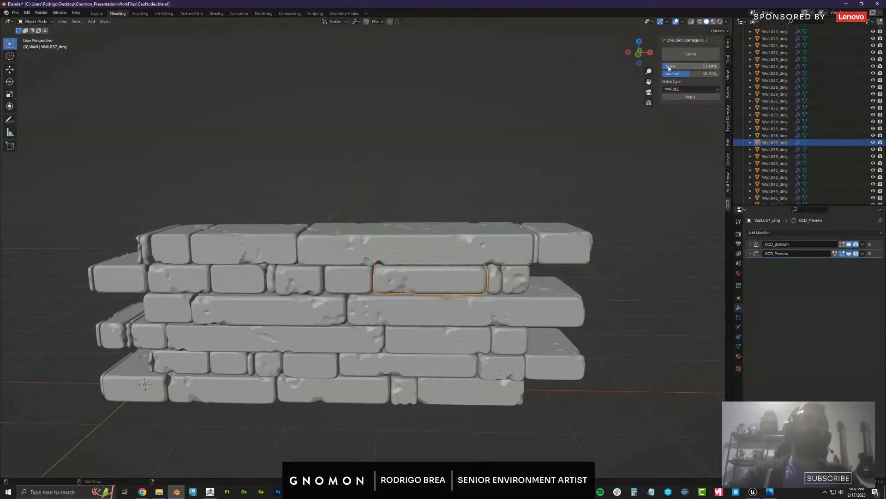
Cancel the pending damage on the second row's longest brick, run the damage again with the same settings and apply it
middle_drag(290, 233, 304, 228)
click(304, 228)
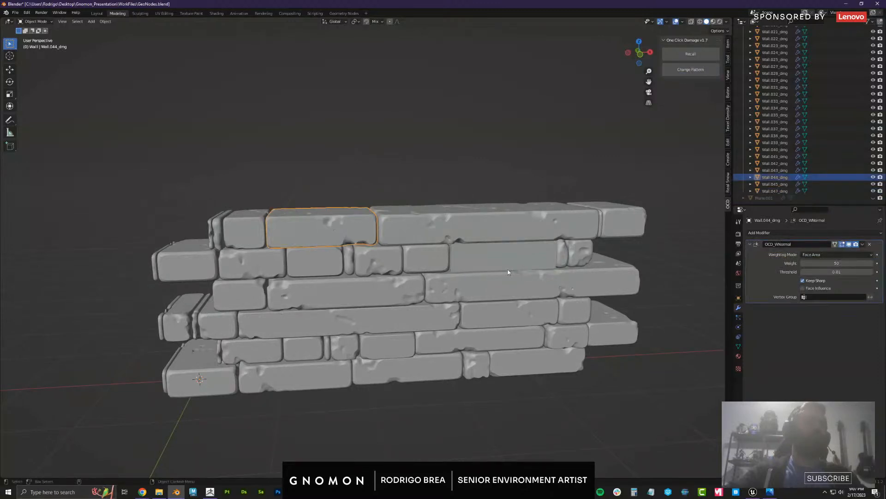
click(514, 254)
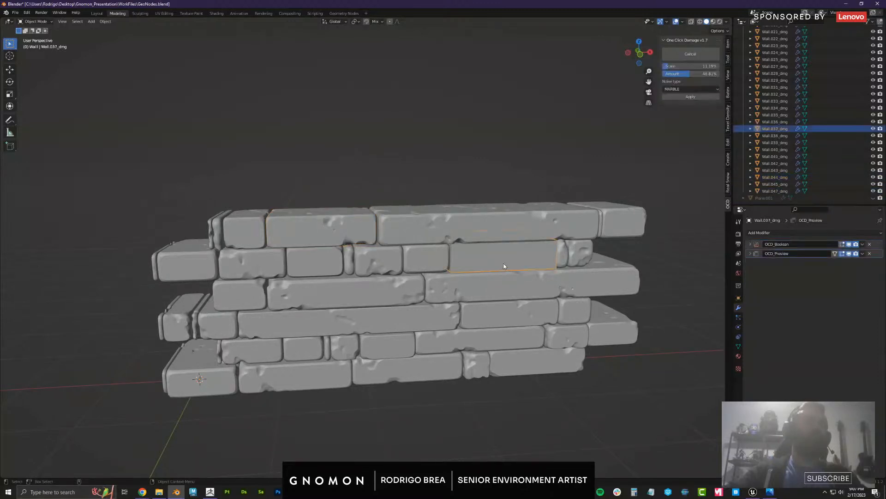
click(687, 98)
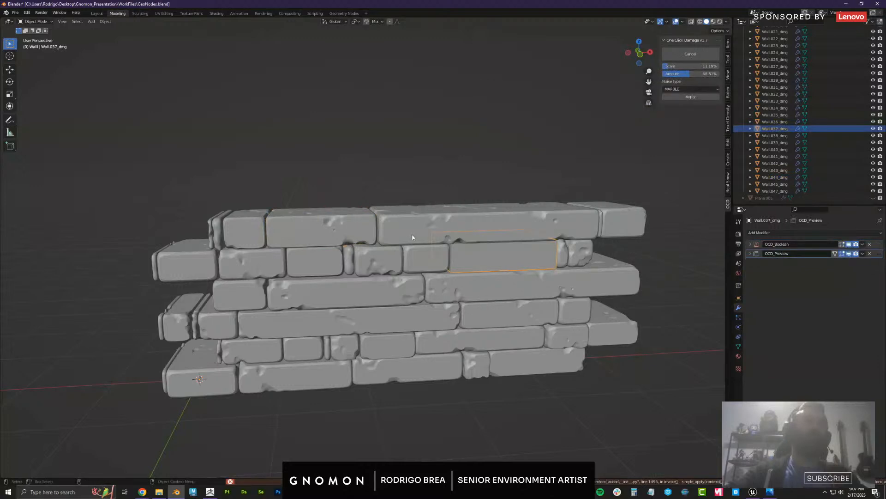
click(690, 54)
click(691, 55)
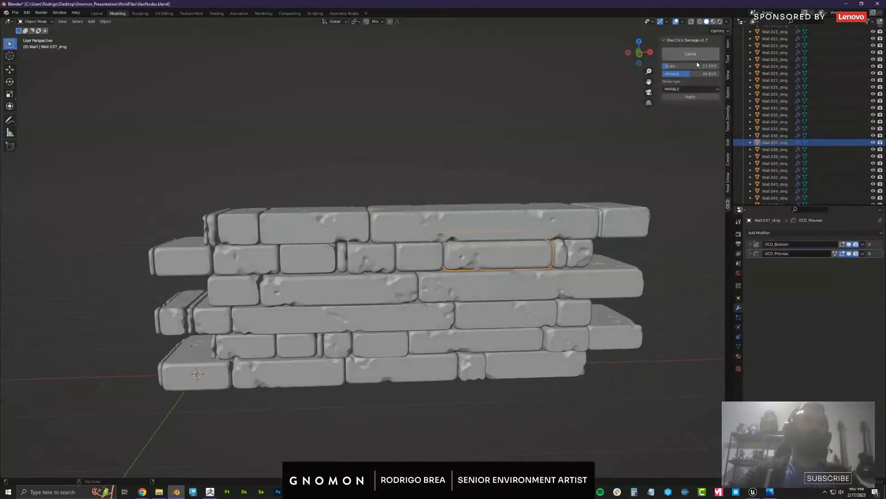
click(685, 98)
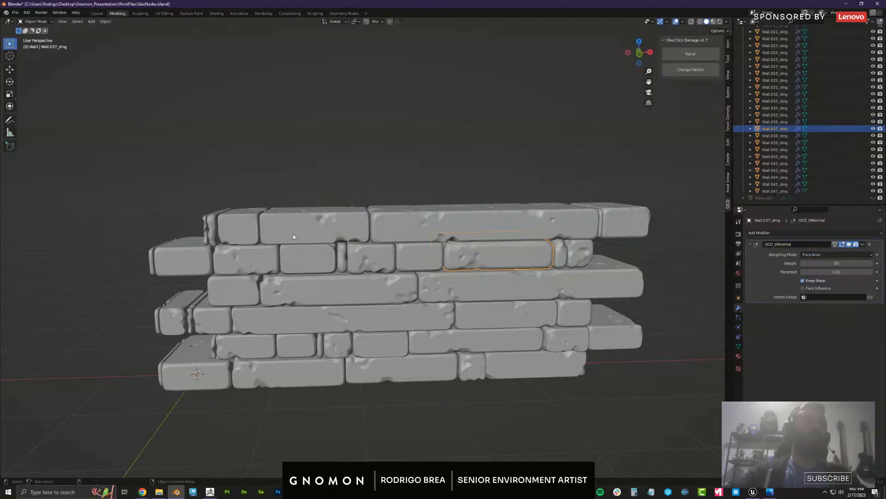
Change the damage pattern of the top row's second-longest brick and the fourth row's longest brick, and clear the selection
click(336, 226)
click(677, 73)
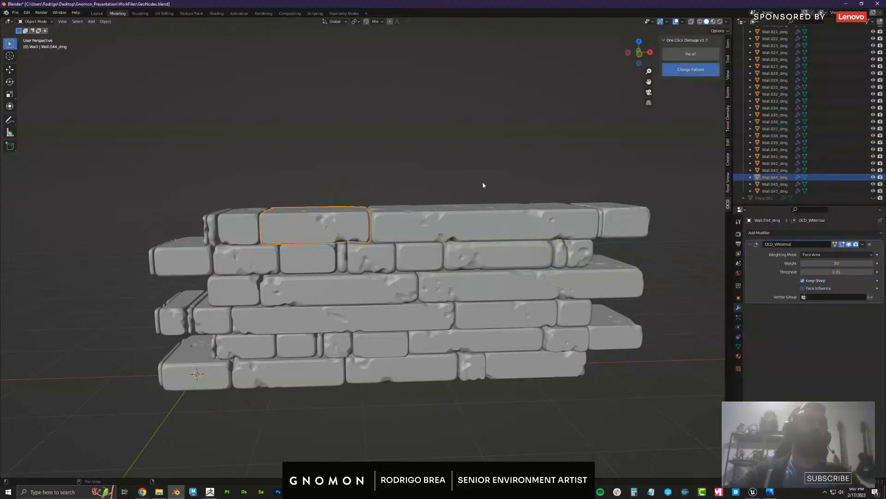
click(335, 319)
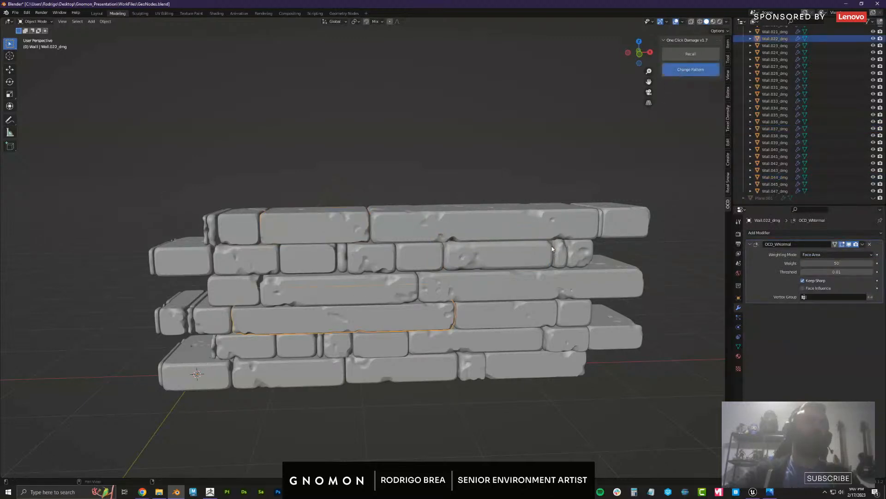
scroll(507, 244, down, 1)
shift+middle_drag(497, 245, 471, 254)
scroll(443, 235, down, 1)
scroll(430, 229, down, 1)
mouse_move(427, 228)
middle_down()
mouse_move(393, 215)
mouse_move(422, 227)
middle_up()
scroll(442, 262, down, 2)
scroll(447, 251, up, 3)
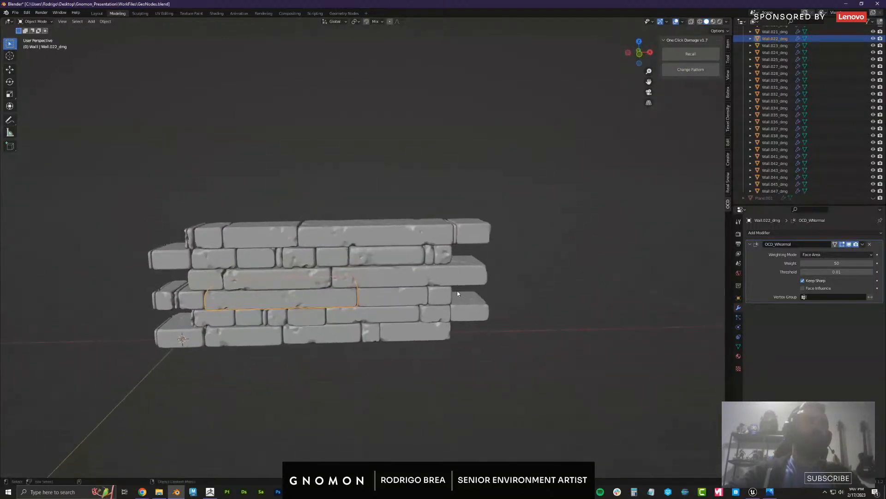
click(549, 386)
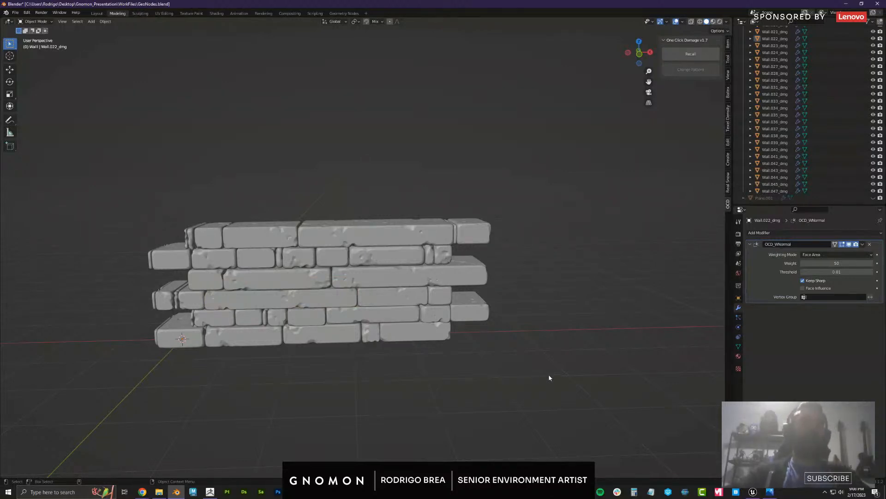
Delete the thin sliver pieces at the wall end near the origin in the top, second and fourth rows
middle_drag(548, 383, 526, 334)
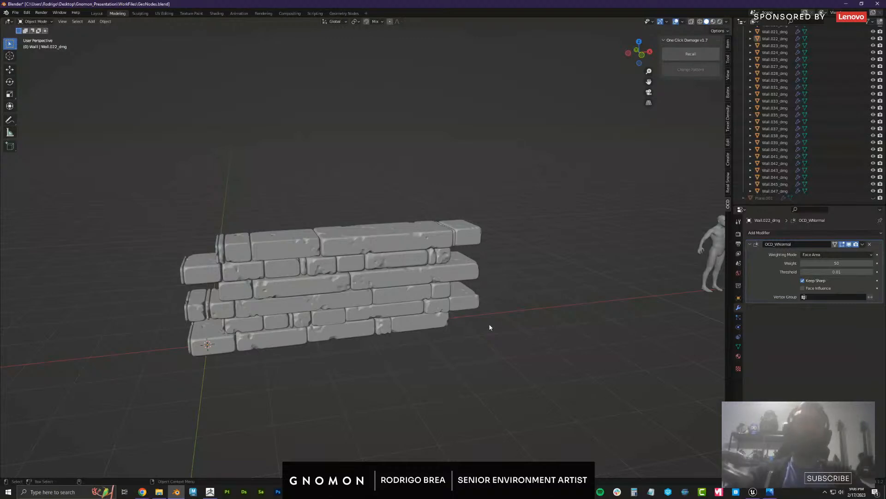
middle_drag(428, 282, 221, 257)
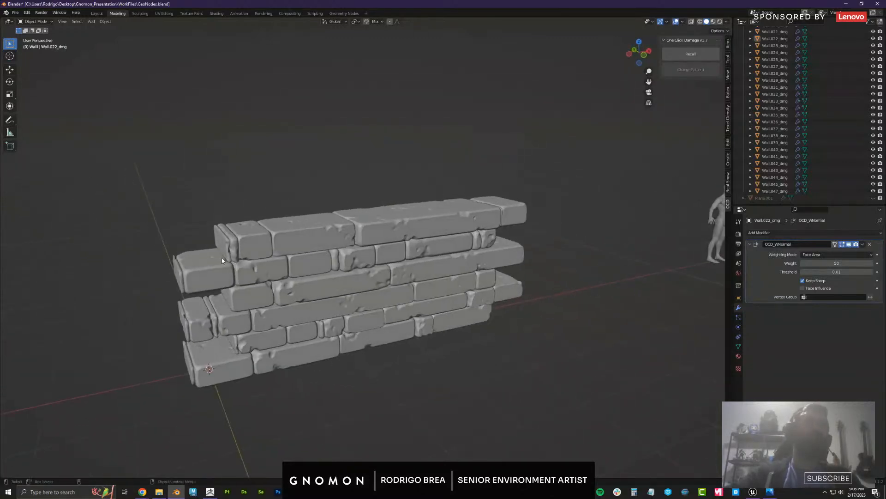
click(227, 250)
key(Delete)
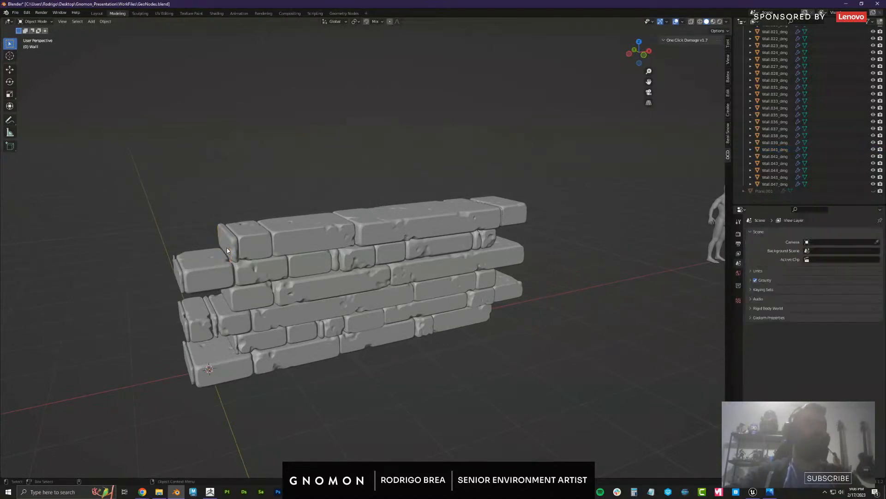
click(227, 249)
key(Delete)
click(181, 276)
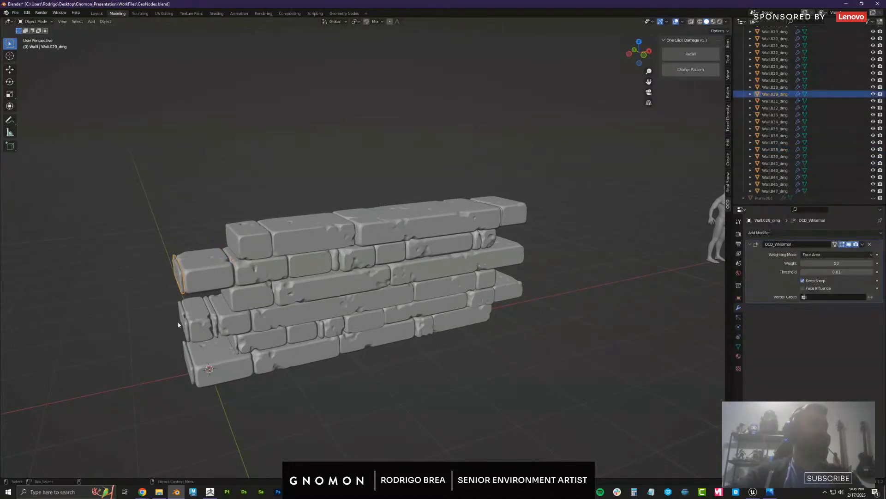
shift+click(217, 324)
key(Delete)
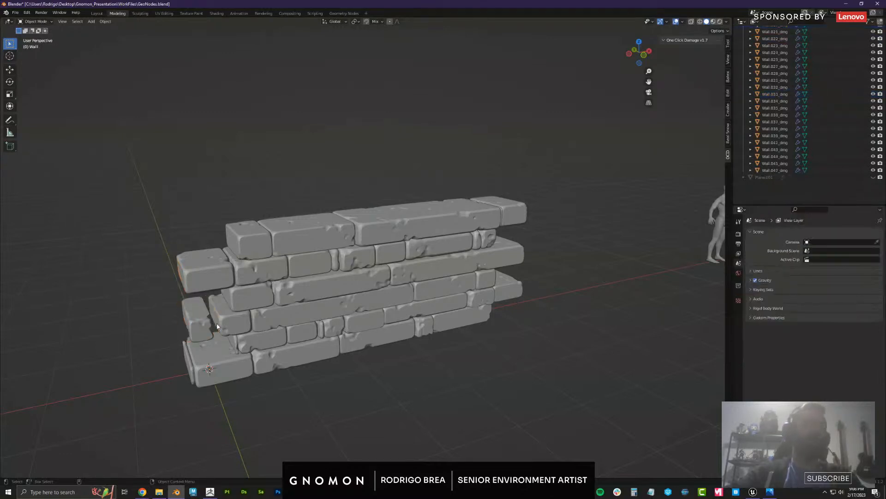
Move the fourth row's loose end brick near the origin along X to close the gap to the wall
middle_drag(217, 326, 206, 319)
click(191, 311)
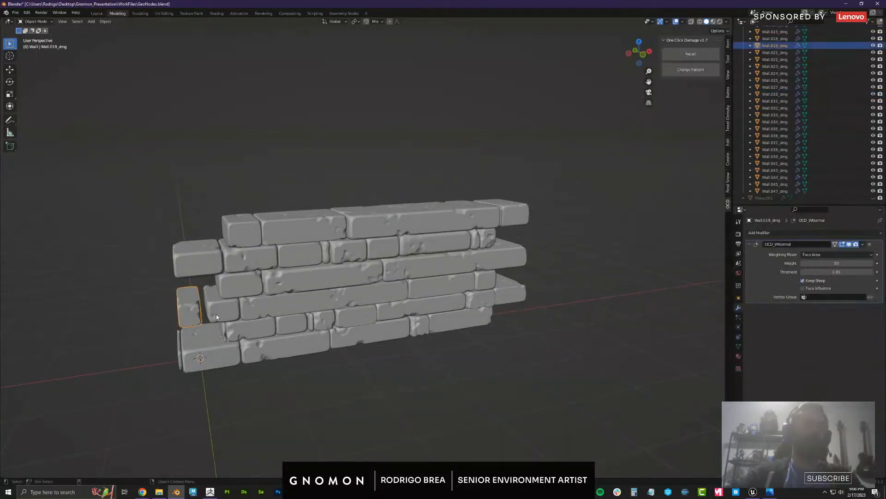
key(w)
drag(228, 354, 235, 354)
click(545, 255)
mouse_move(546, 255)
middle_down()
mouse_move(563, 261)
mouse_move(545, 250)
middle_up()
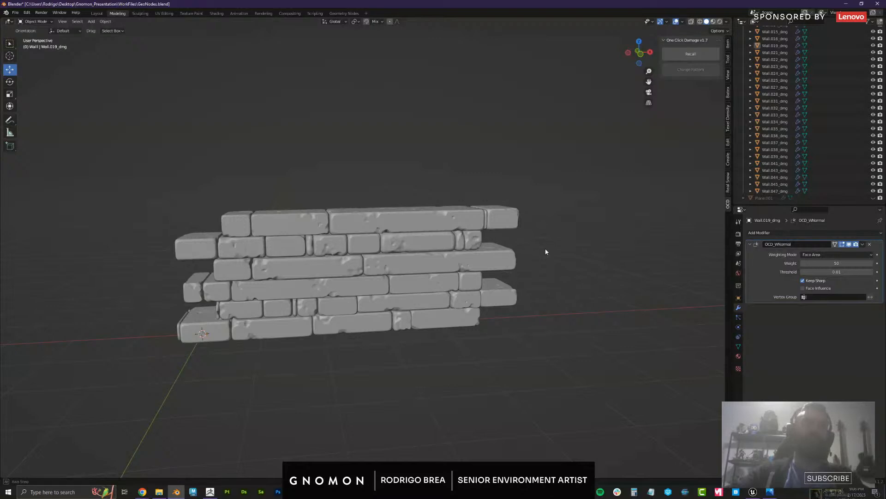
Collapse the Wall collection in the outliner and delete the sliver beside the top row's end brick away from the origin
middle_drag(546, 251, 556, 253)
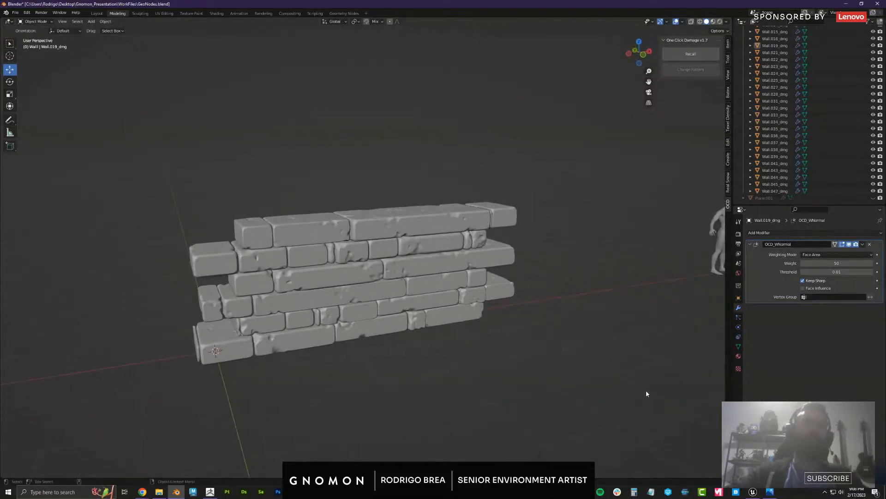
middle_drag(541, 299, 400, 200)
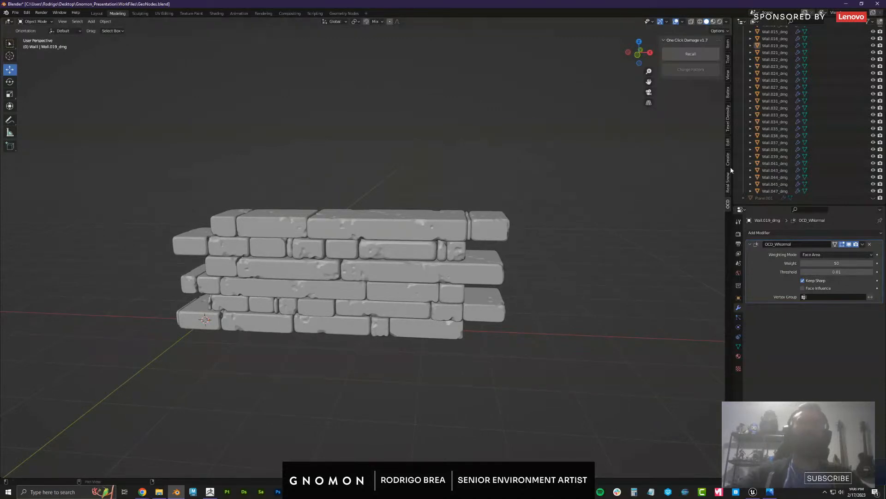
scroll(741, 142, up, 8)
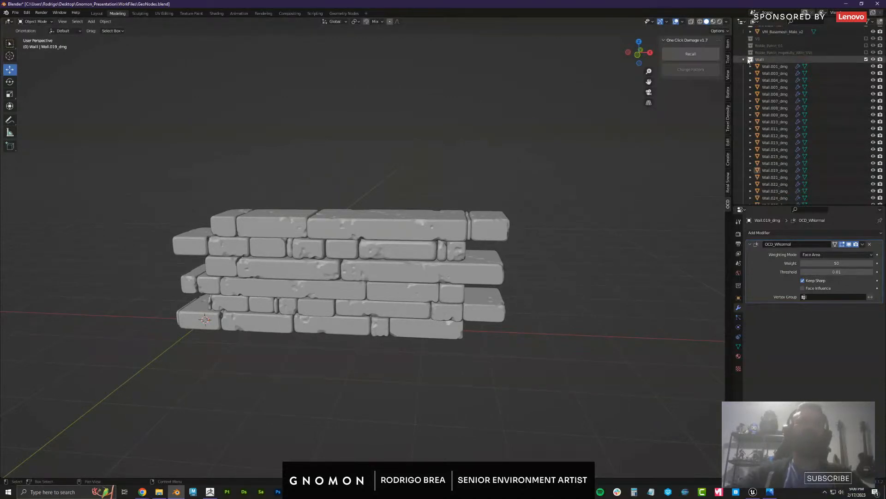
click(744, 60)
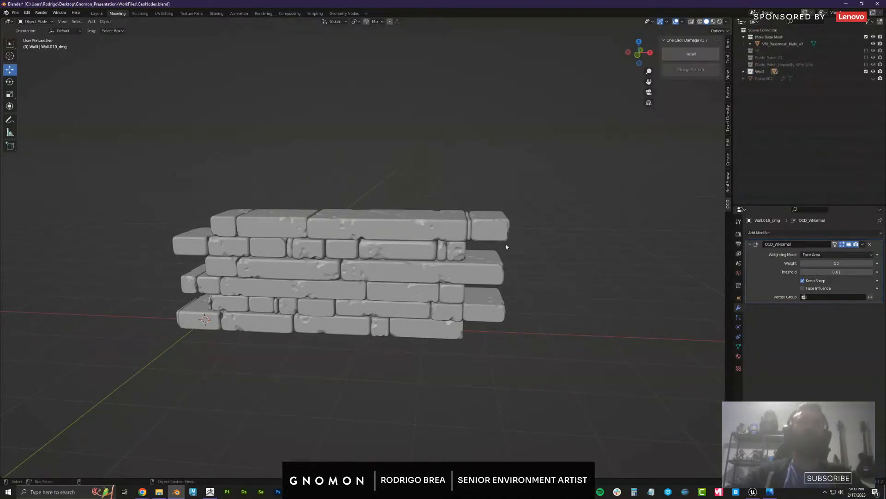
click(470, 226)
key(Delete)
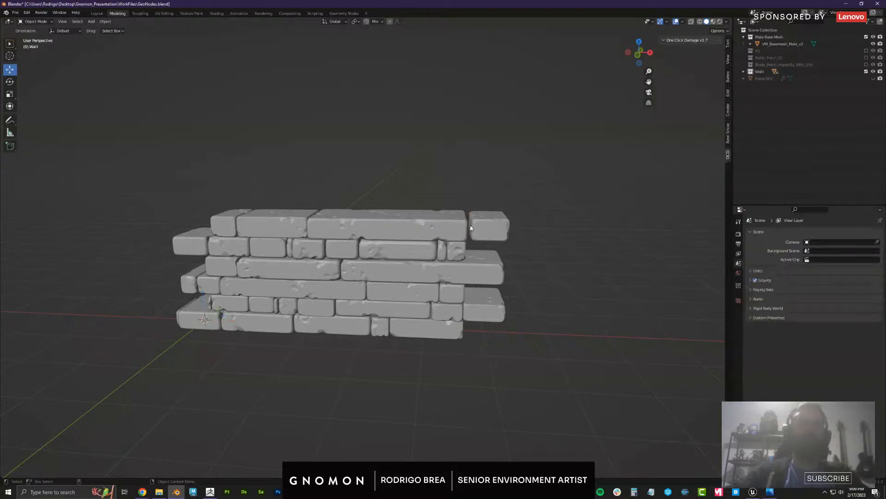
Delete the thin sliver at the bottom row's end near the origin
click(472, 228)
middle_drag(472, 228, 502, 248)
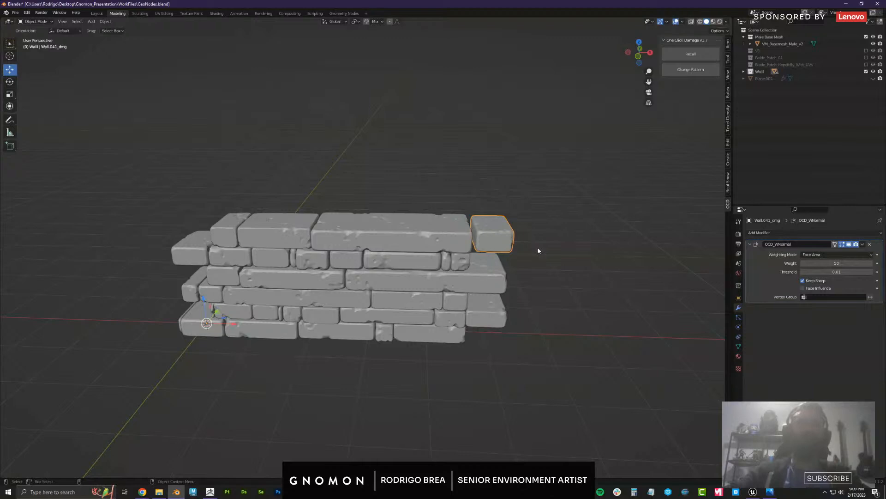
middle_drag(538, 251, 524, 223)
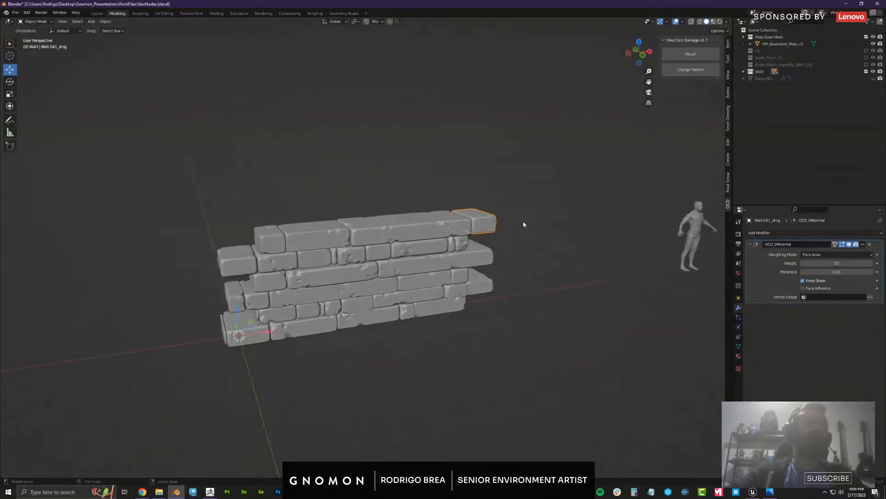
click(223, 333)
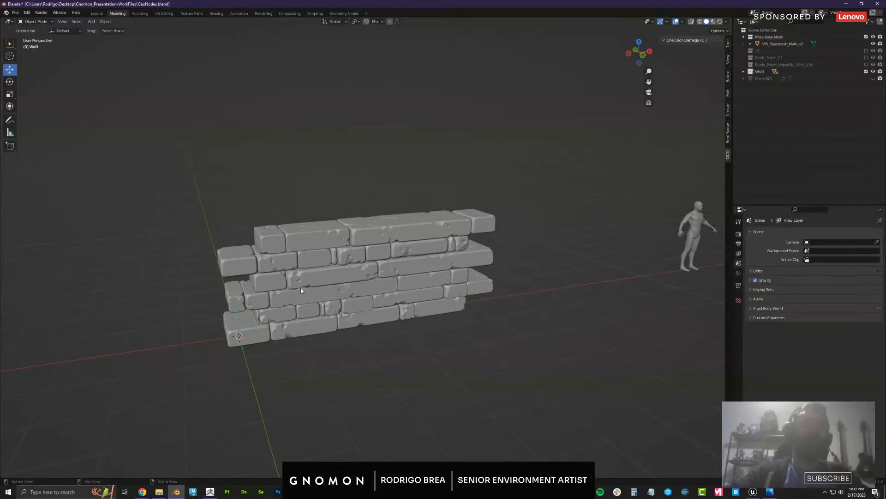
middle_drag(300, 287, 289, 287)
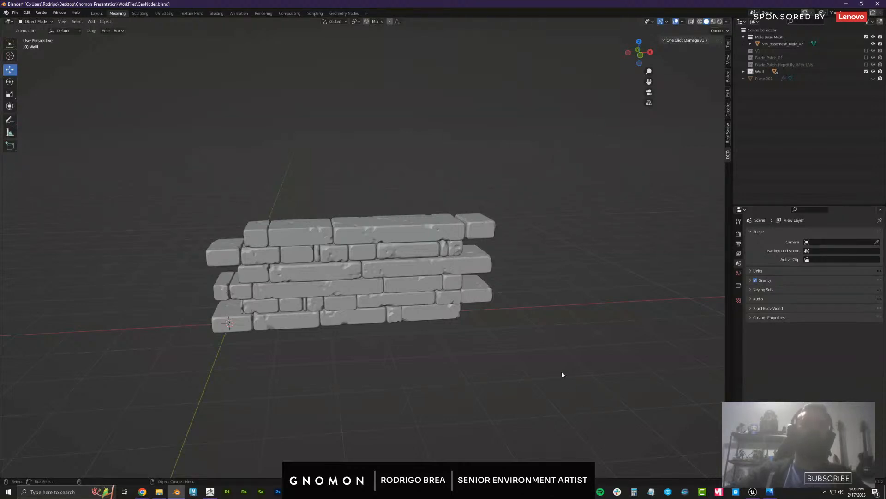
middle_drag(550, 332, 564, 345)
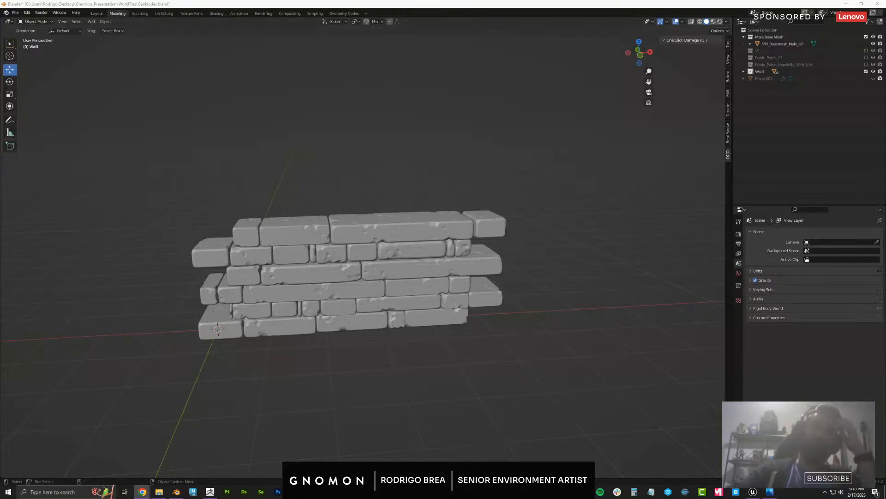
Switch to Krita to examine the tree-stump house concept painting and return to Blender
mouse_move(431, 491)
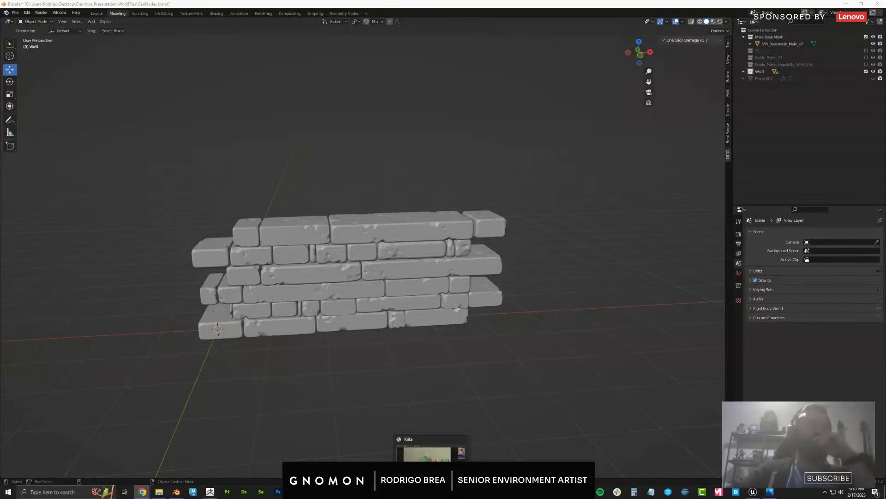
click(427, 452)
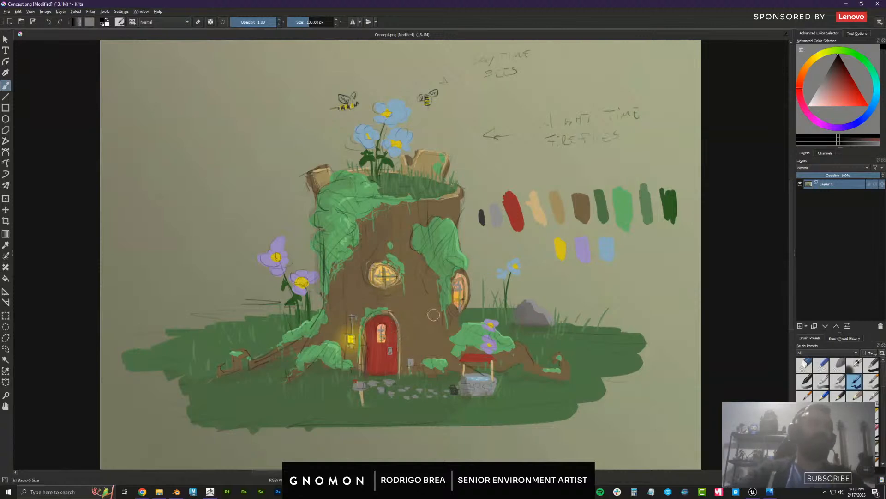
click(846, 5)
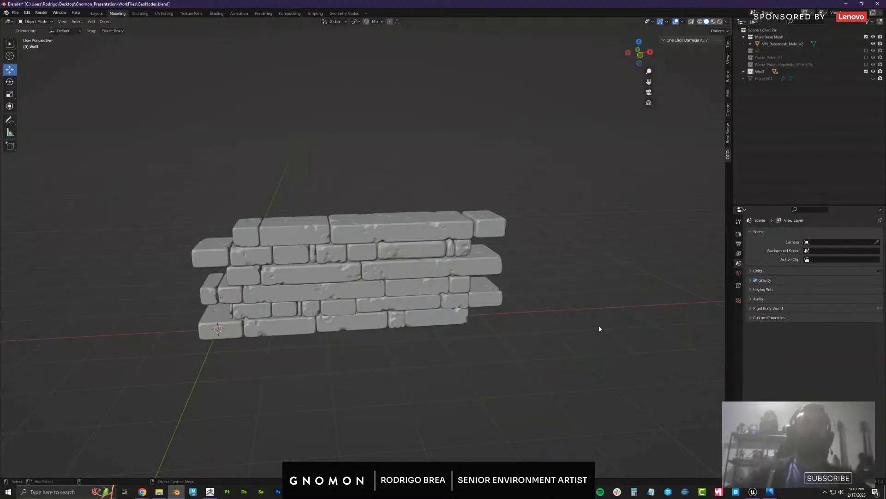
click(411, 266)
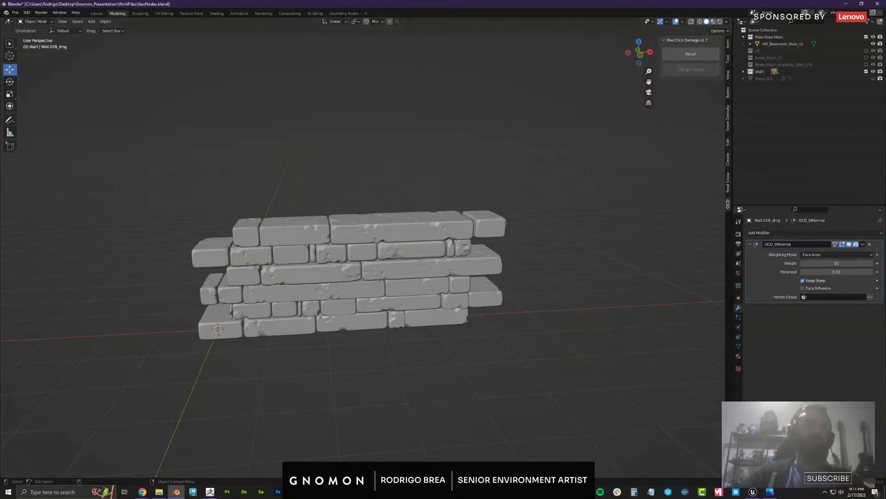
mouse_move(431, 492)
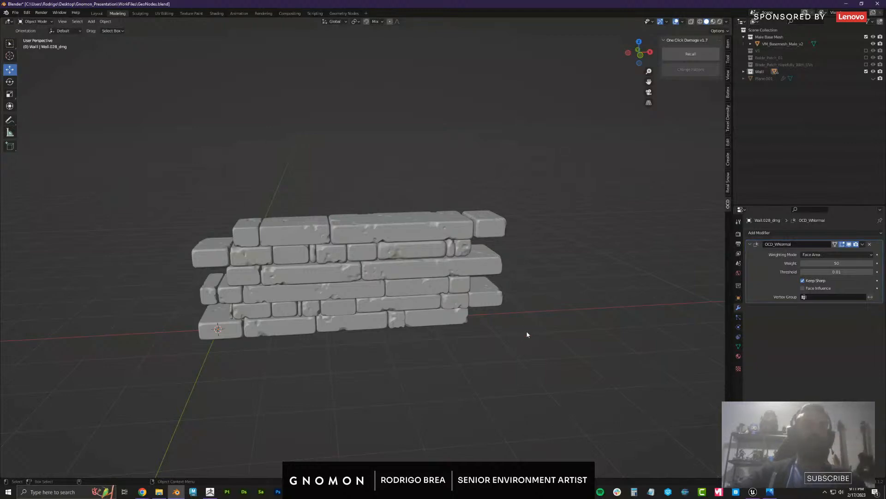
Switch to Unreal Engine, show the tree-house level full screen, and examine the background trees, stump house and grass by selecting each
click(753, 492)
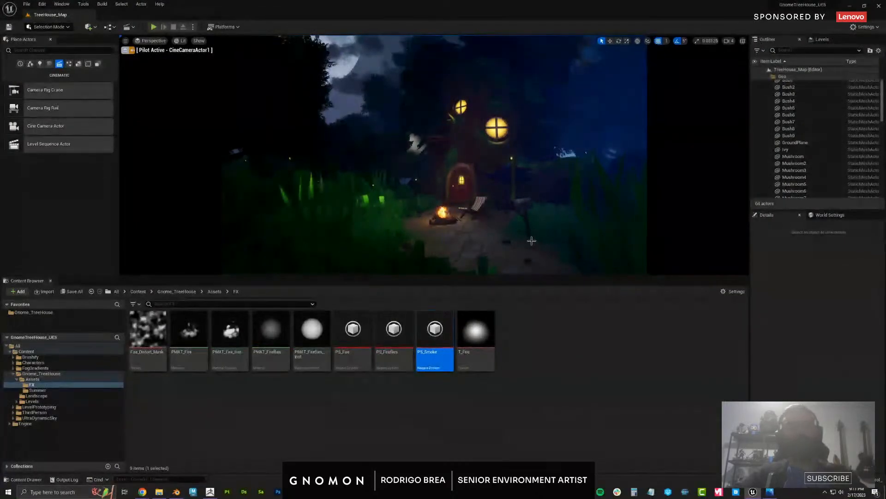
key(F11)
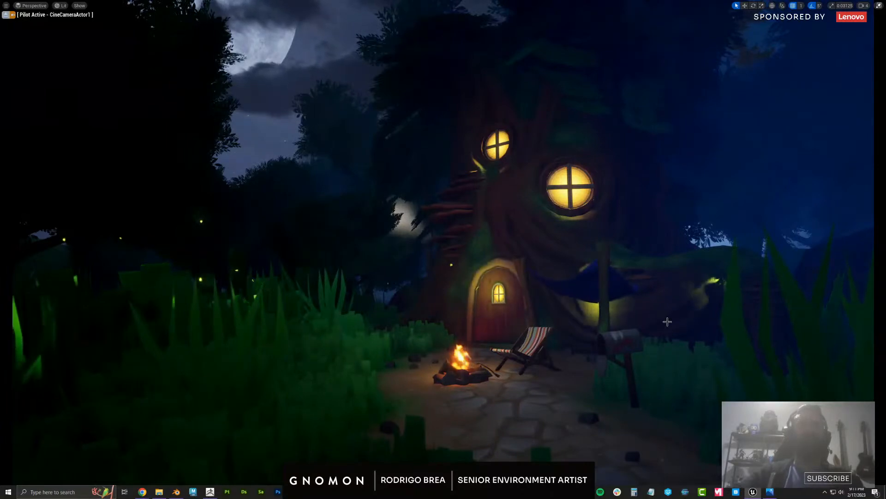
click(361, 239)
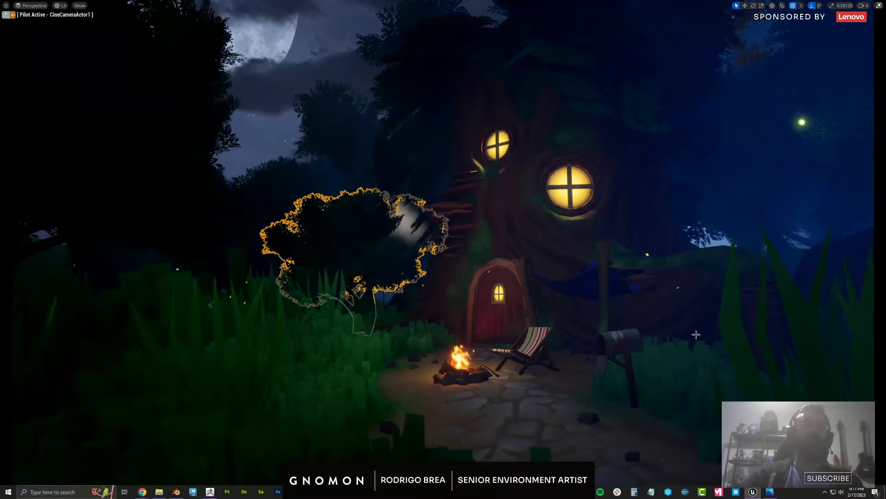
click(714, 315)
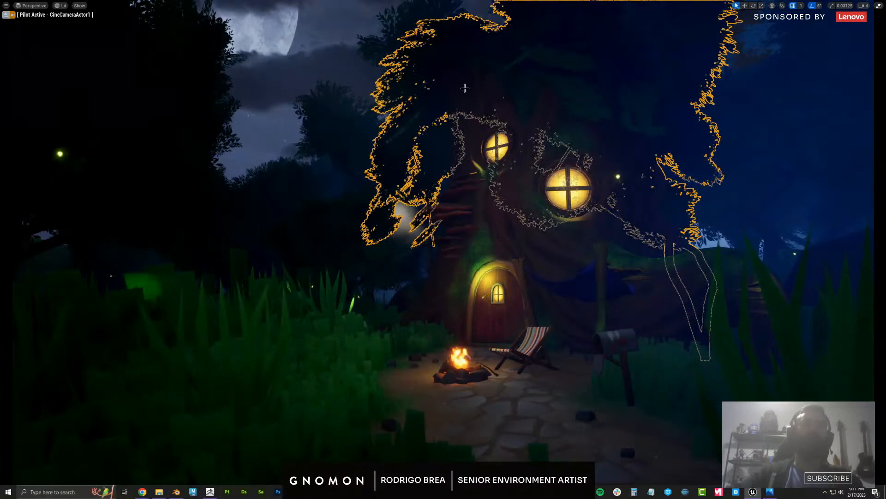
key(Escape)
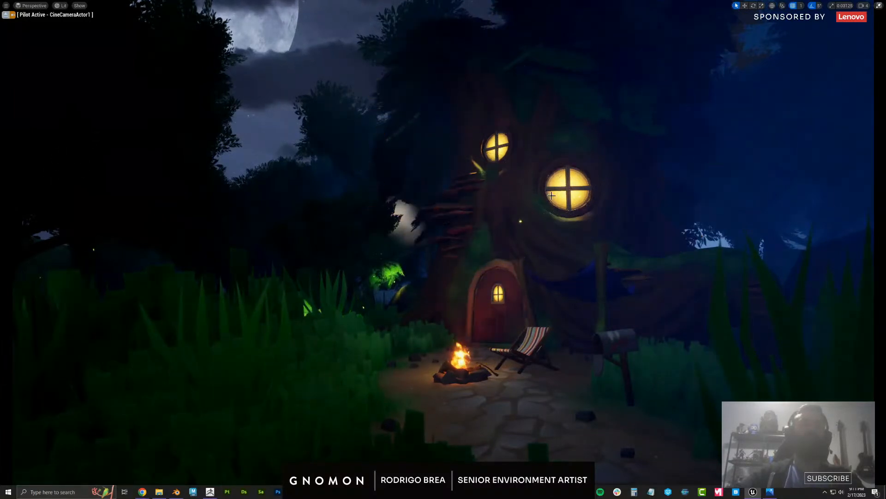
click(529, 266)
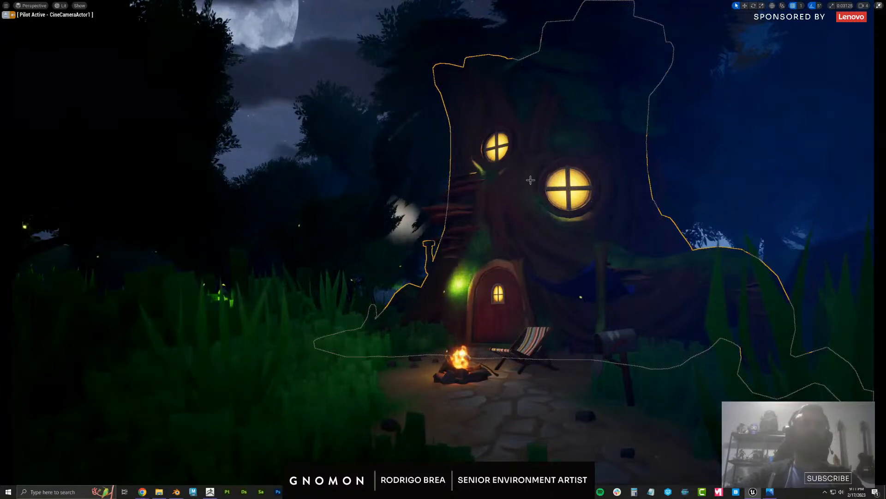
key(Escape)
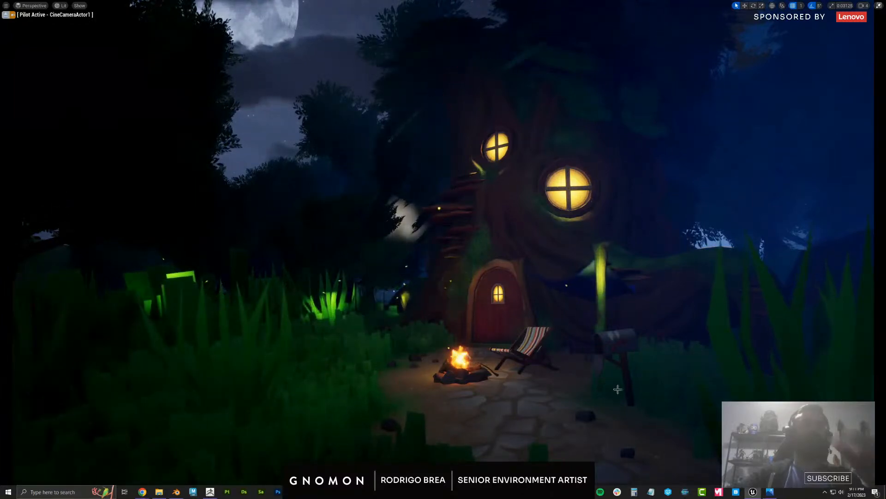
click(283, 354)
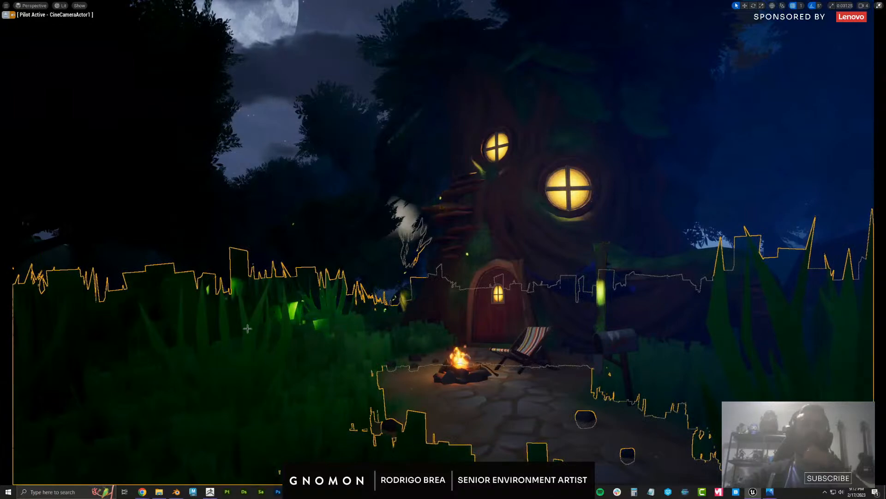
key(Escape)
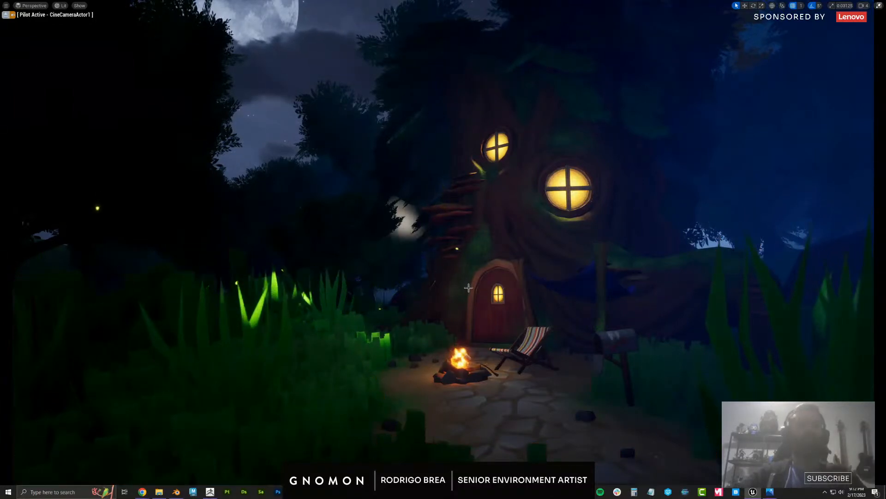
Fly around the stump house to examine its grass, campfire, stone path and front door from several camera angles
right_drag(470, 291, 401, 331)
right_drag(655, 369, 664, 376)
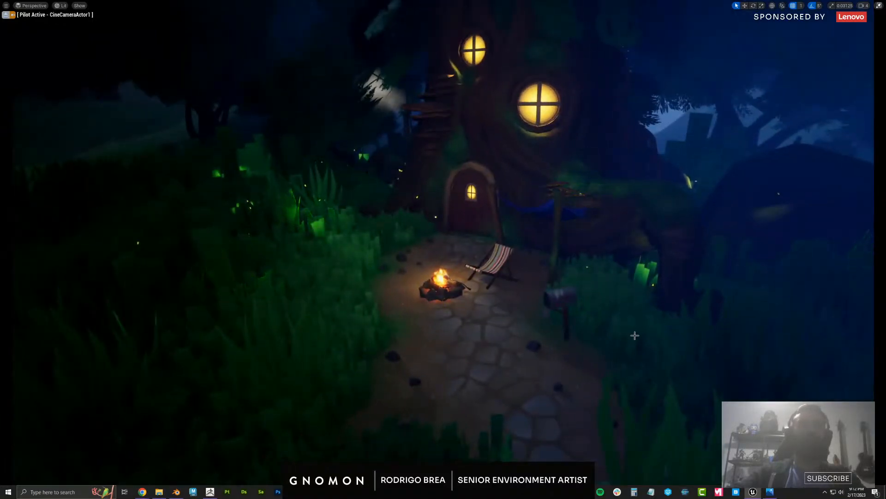
right_drag(708, 338, 696, 336)
click(629, 314)
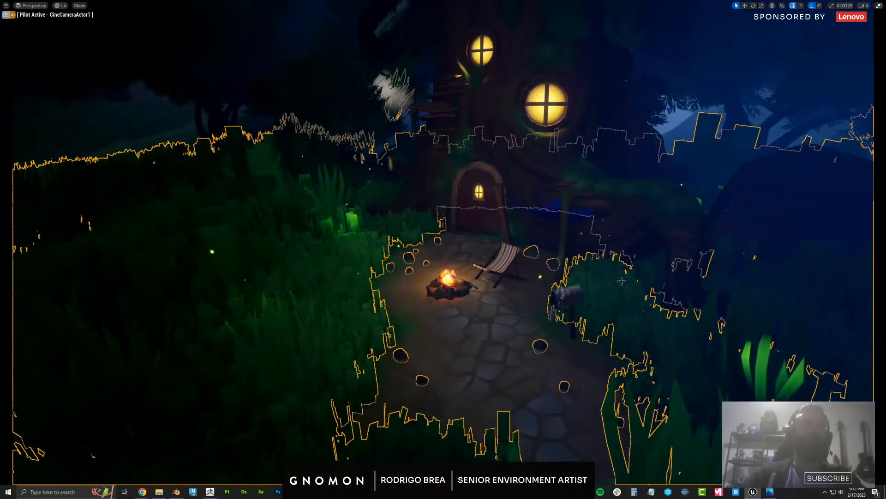
key(Escape)
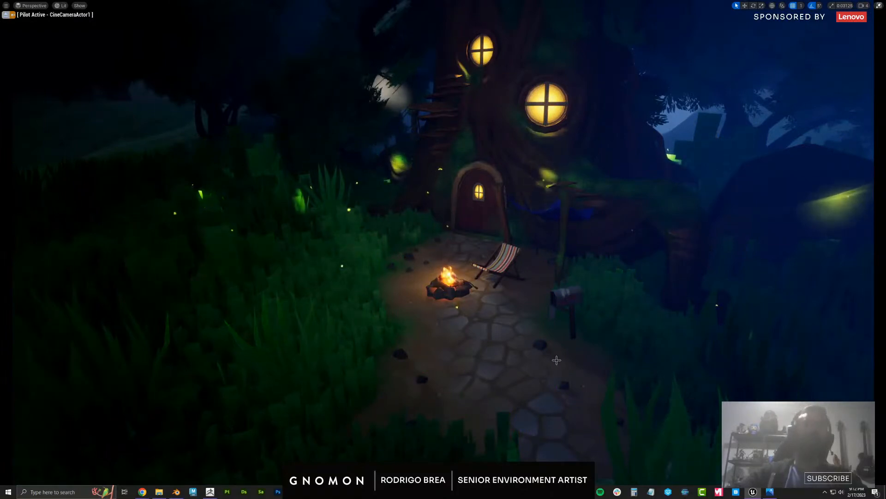
mouse_move(453, 327)
right_down()
mouse_move(453, 301)
mouse_move(453, 320)
right_up()
key(w)
key(q)
click(481, 204)
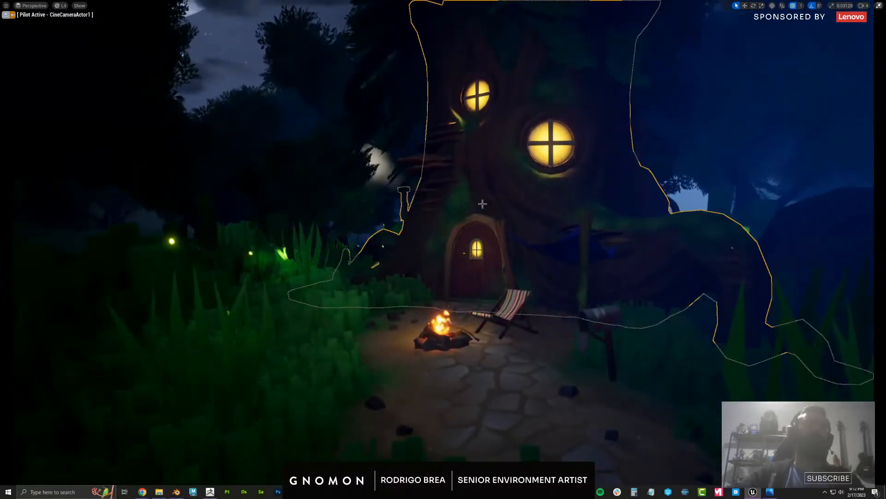
key(Escape)
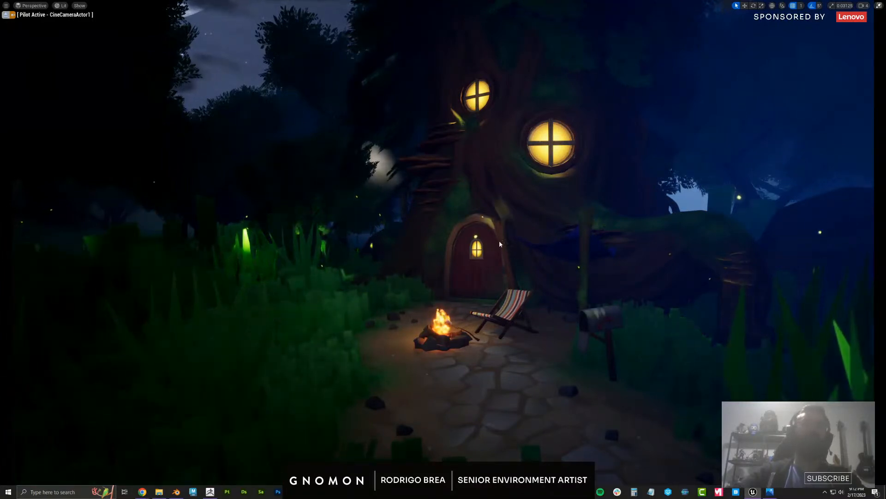
right_drag(499, 240, 499, 238)
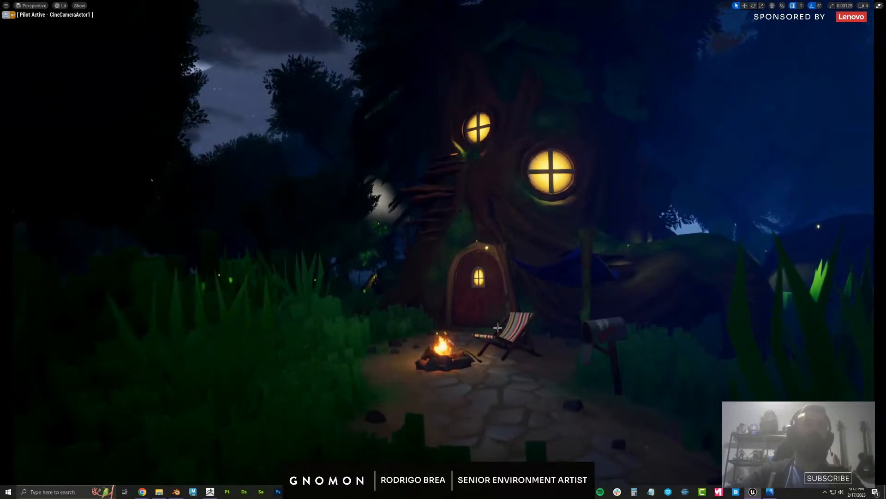
right_drag(497, 328, 496, 337)
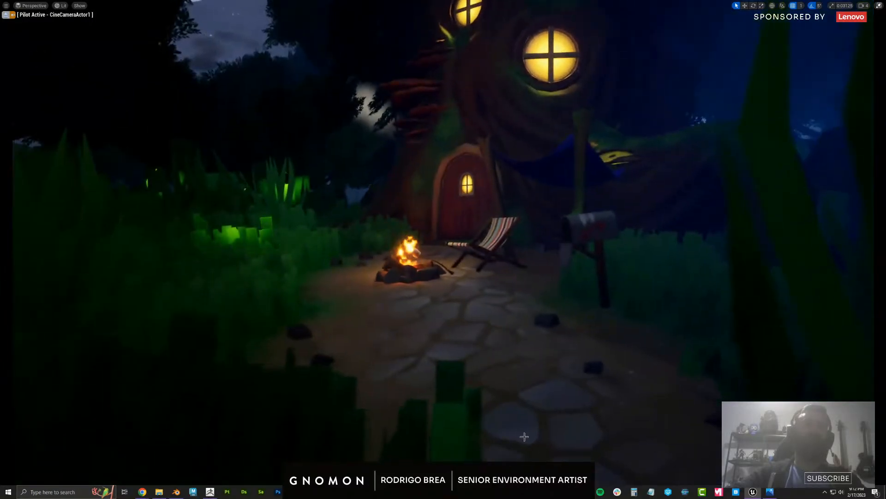
right_drag(469, 268, 501, 218)
key(s)
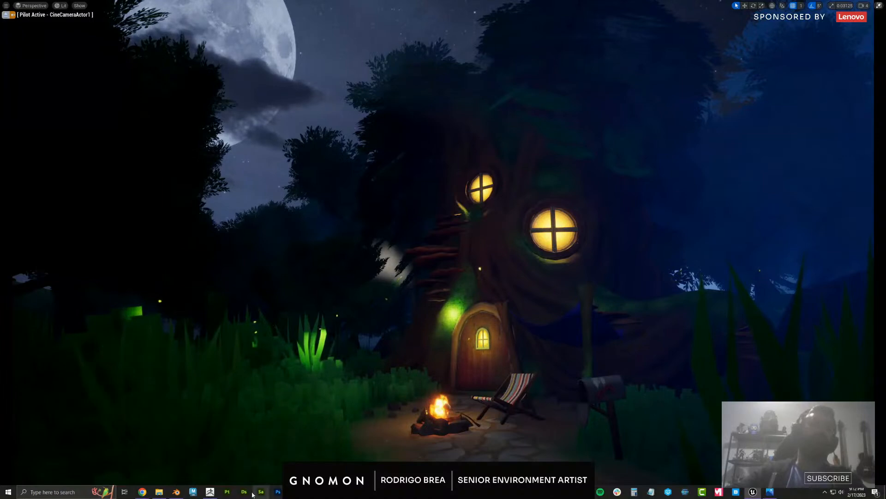
Switch to Krita to compare the finished night scene with the tree-stump house concept painting
mouse_move(430, 492)
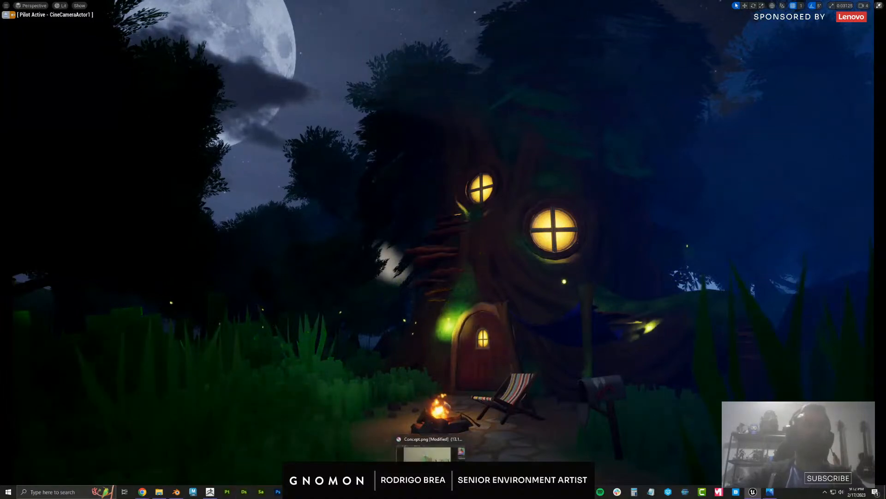
click(429, 457)
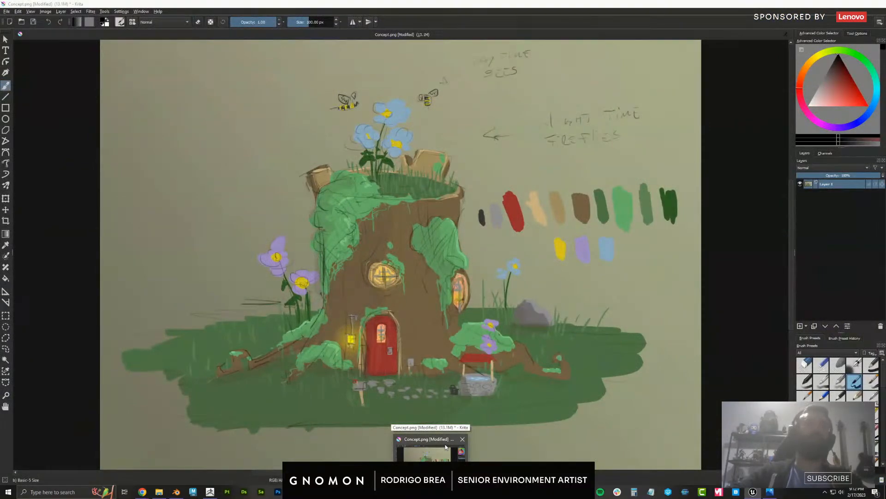
click(446, 446)
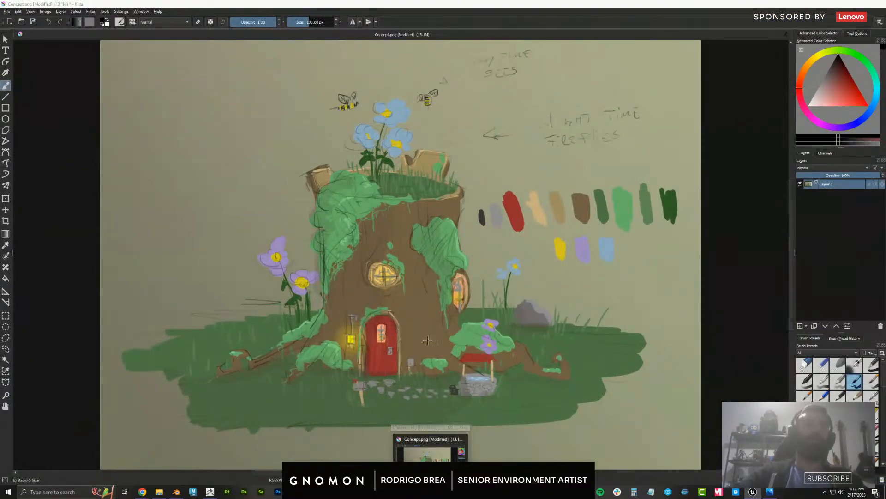
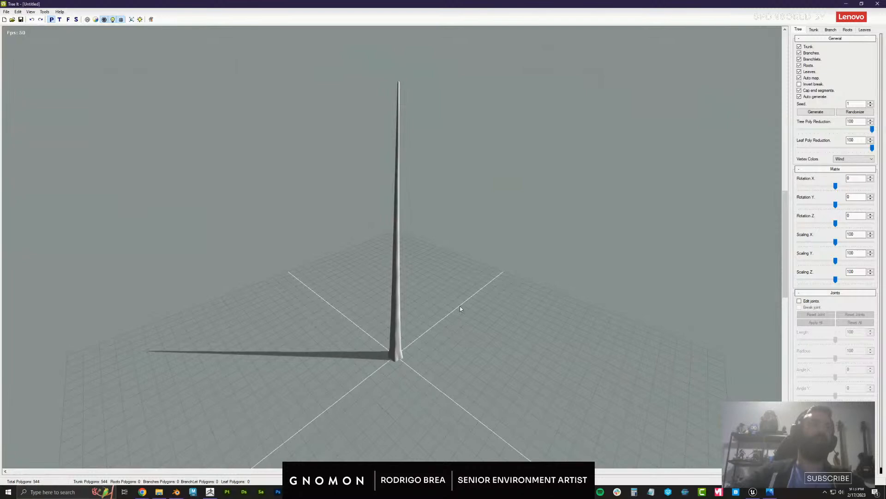
Give the bare tree trunk branches and branchlets, with a branch count of 16 and a branchlet count of 51
drag(460, 309, 429, 288)
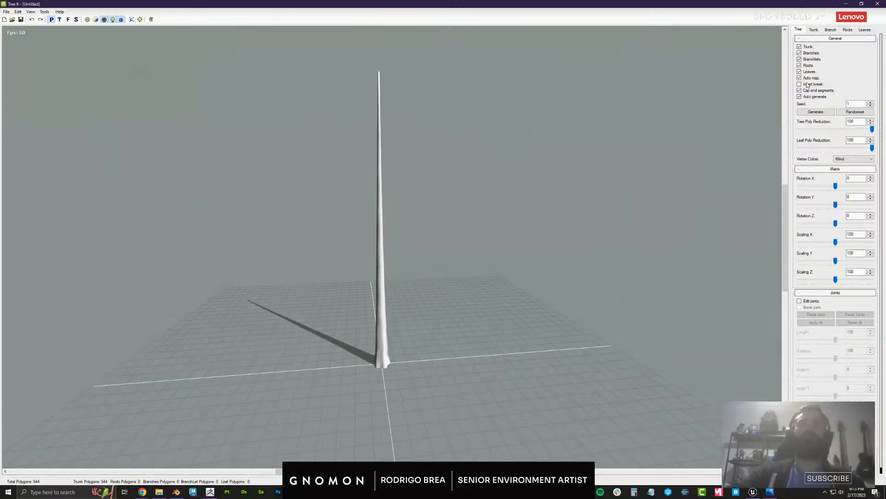
click(813, 30)
click(830, 30)
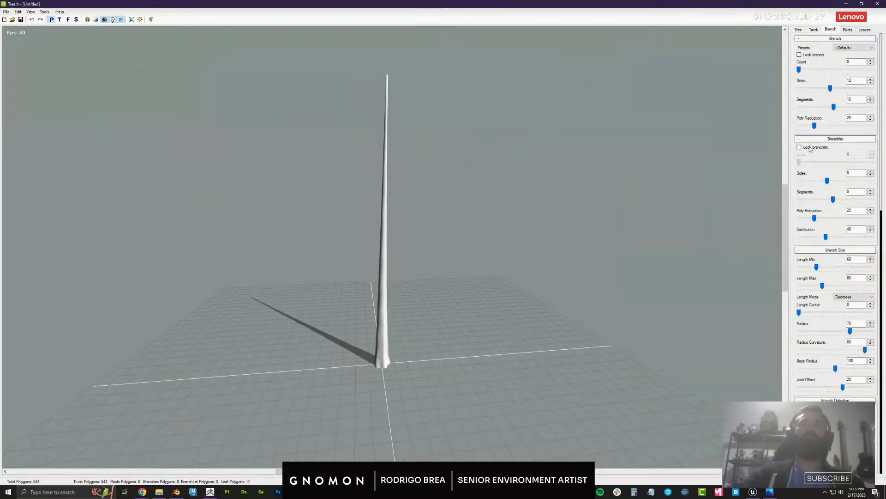
drag(799, 69, 823, 73)
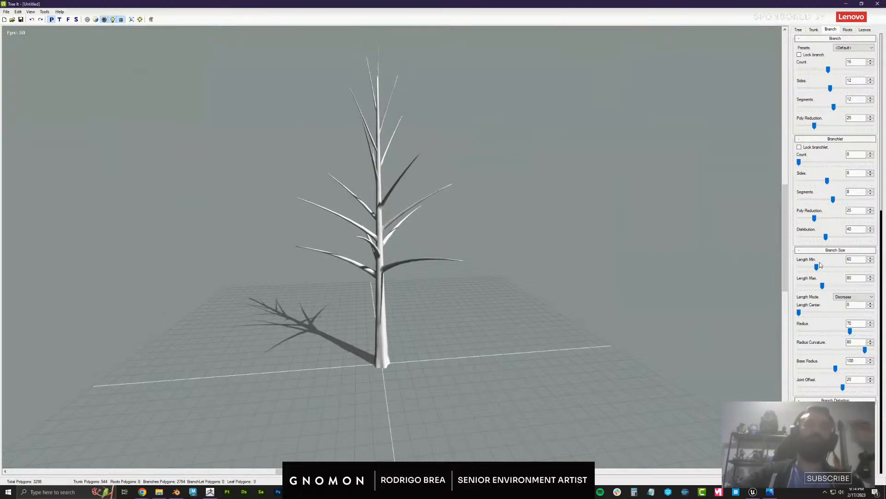
drag(524, 256, 662, 314)
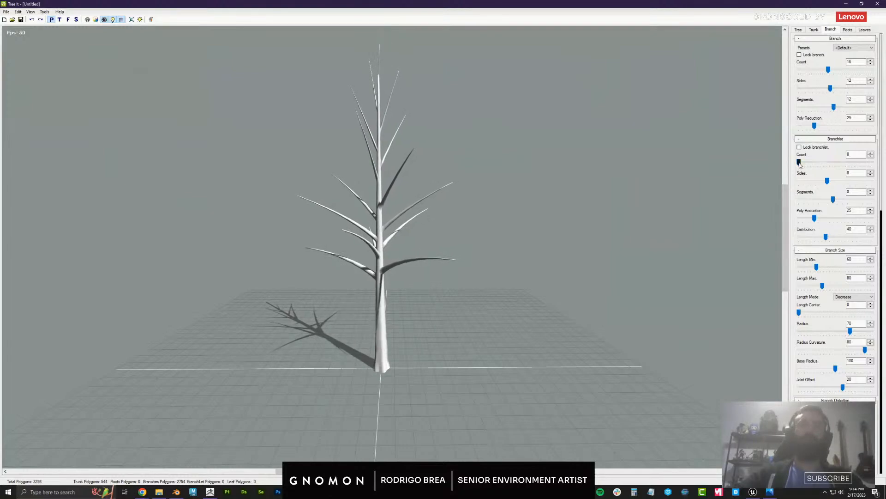
drag(799, 162, 814, 165)
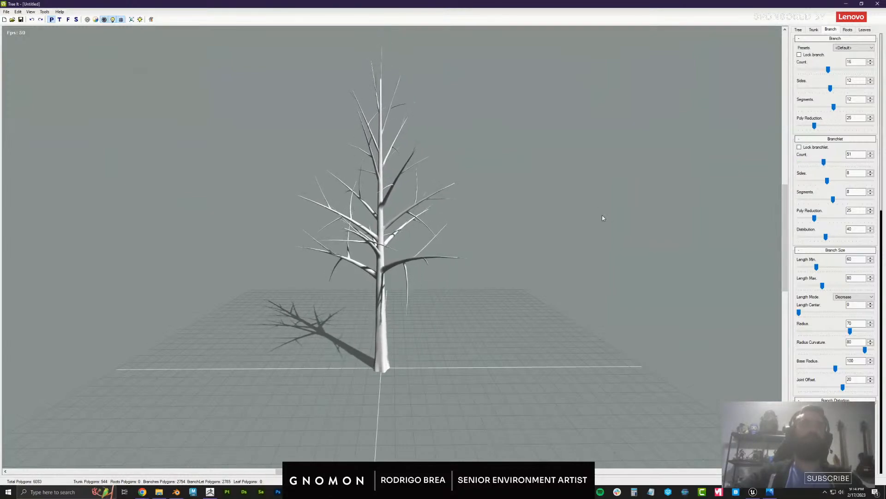
middle_drag(603, 218, 703, 266)
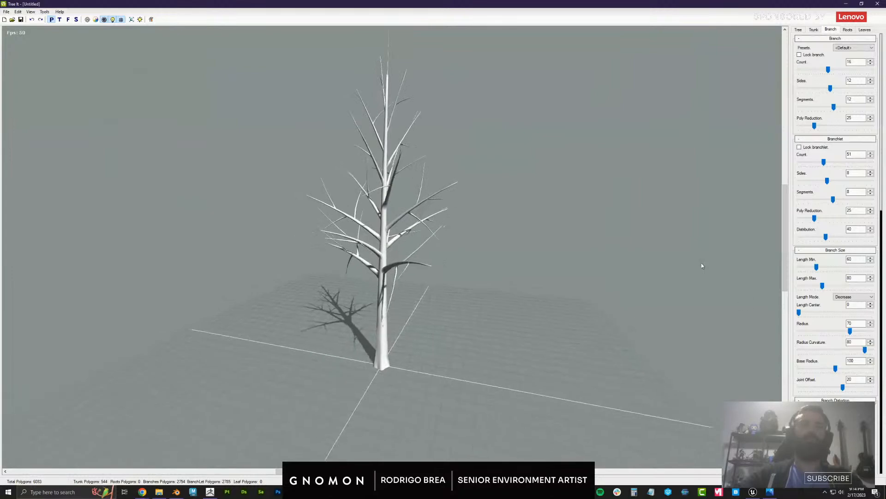
Raise the Branch Distortion crinkliness to about 38 so the branches become crooked
scroll(824, 378, down, 3)
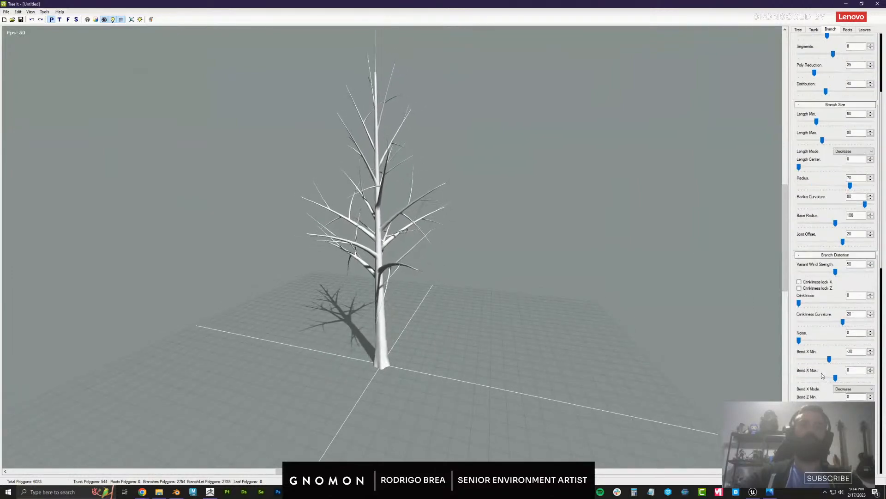
scroll(822, 375, up, 1)
scroll(822, 375, up, 3)
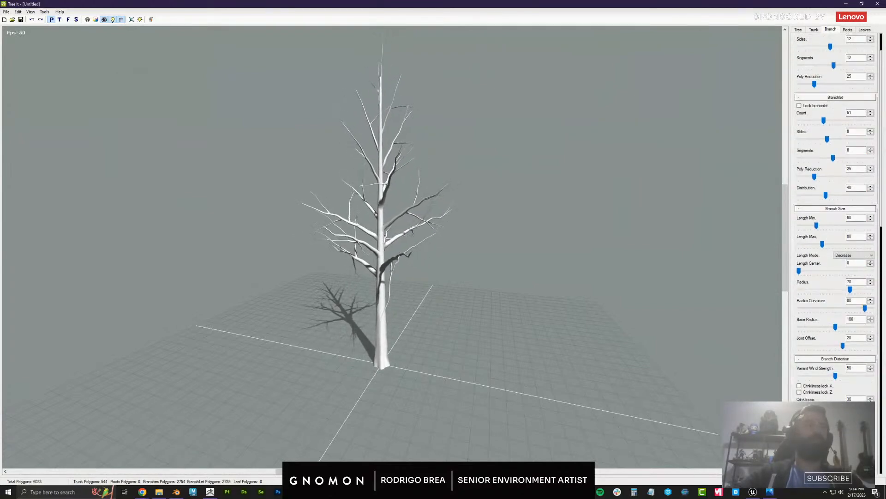
drag(558, 238, 596, 233)
Set the root count to 4 and inspect the roots around the trunk's base
click(847, 30)
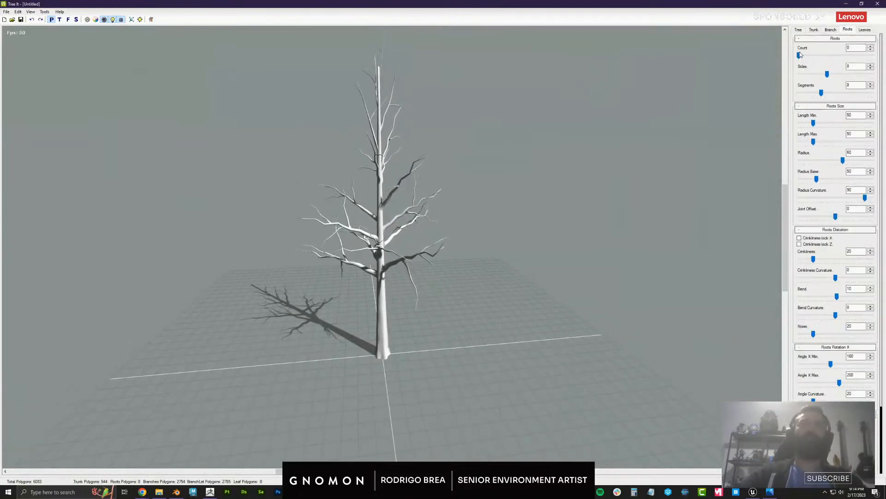
drag(801, 55, 831, 61)
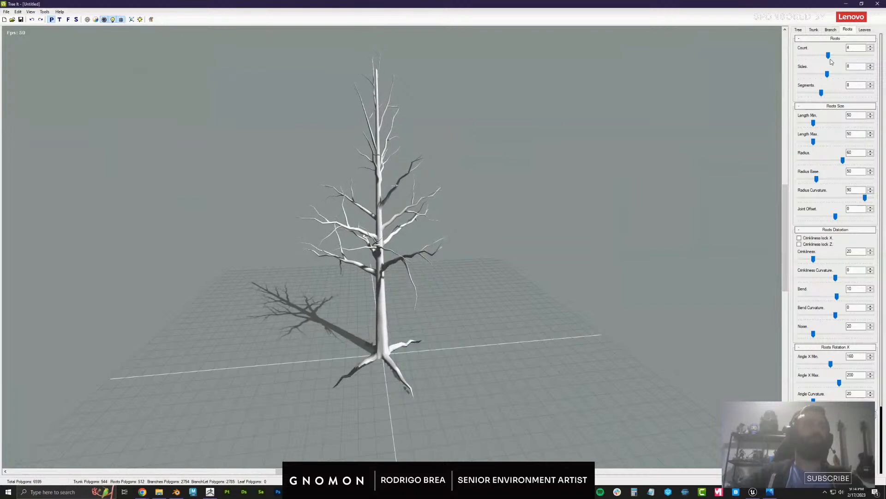
drag(613, 208, 575, 201)
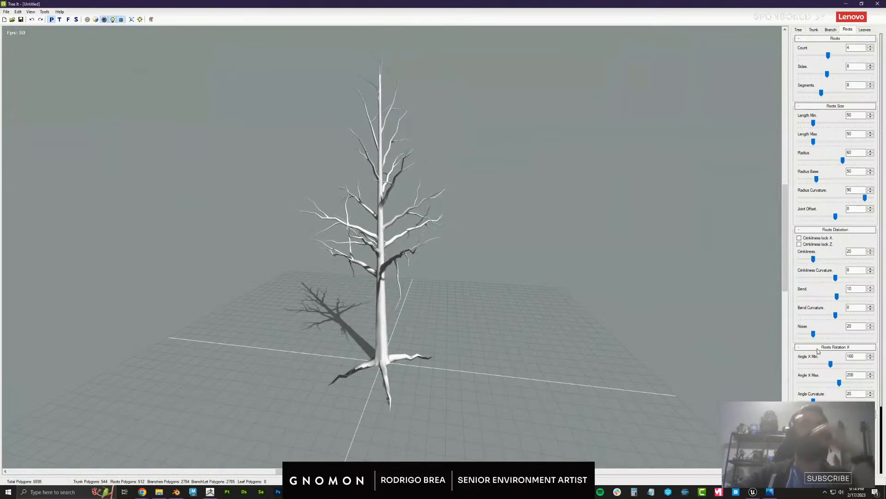
drag(514, 307, 537, 304)
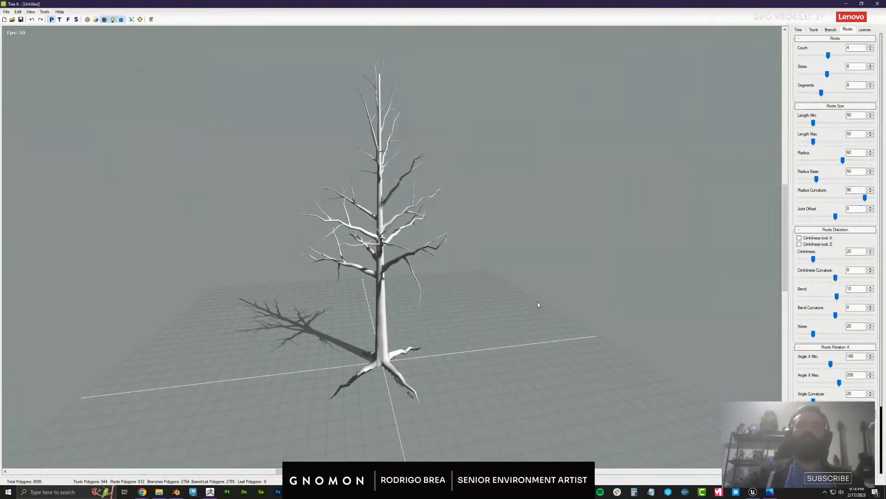
Add leaves to the bare tree by setting the leaf count to 250, and inspect the foliage
click(864, 31)
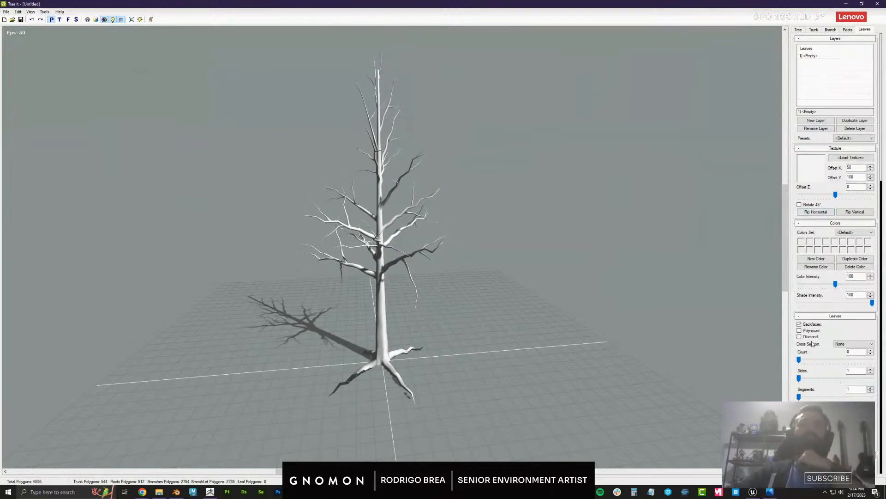
scroll(822, 302, down, 1)
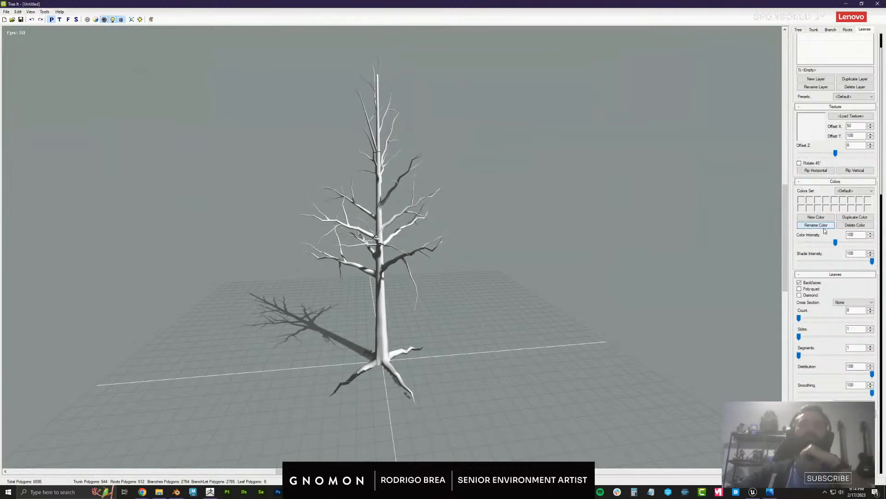
drag(800, 318, 872, 319)
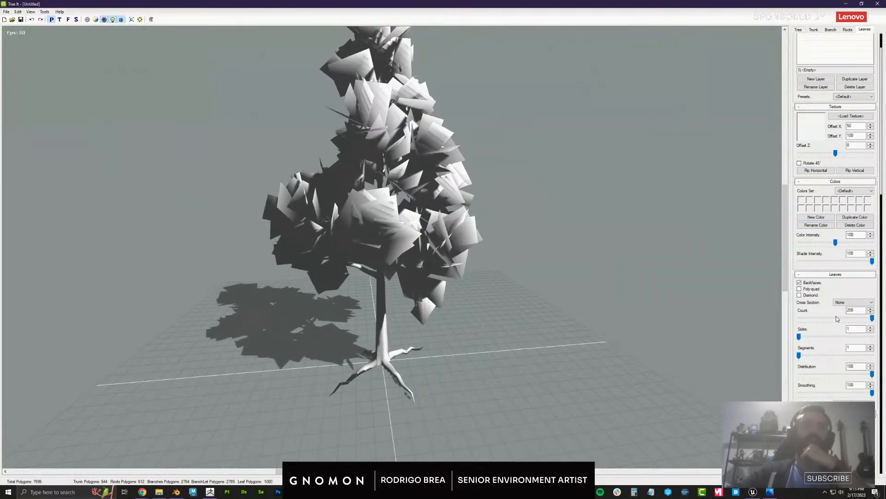
drag(533, 196, 184, 97)
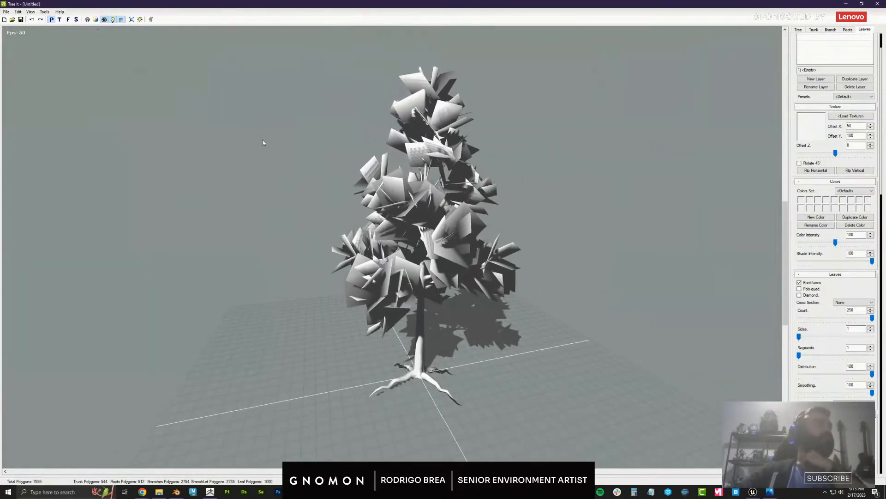
drag(351, 198, 151, 75)
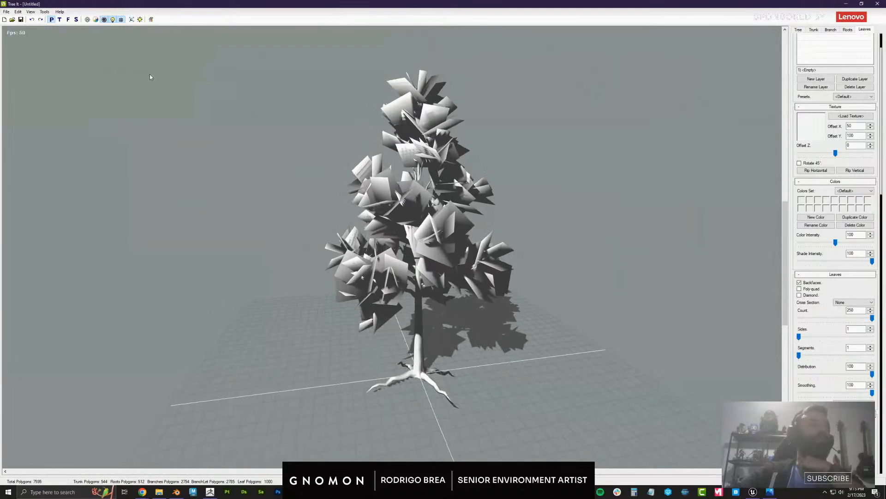
Display the tree's vertex colors and examine them across the foliage and trunk
click(95, 20)
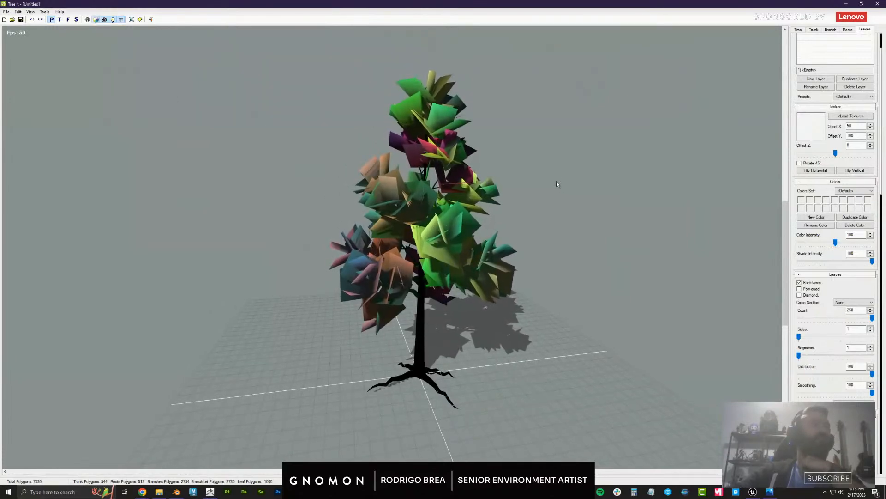
mouse_move(556, 181)
mouse_down()
mouse_move(500, 176)
mouse_move(570, 178)
mouse_move(559, 178)
mouse_up()
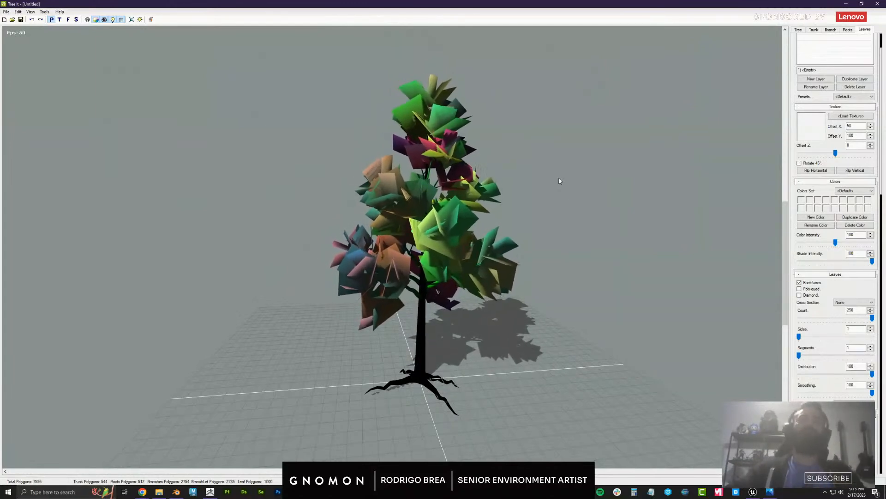
drag(324, 185, 529, 170)
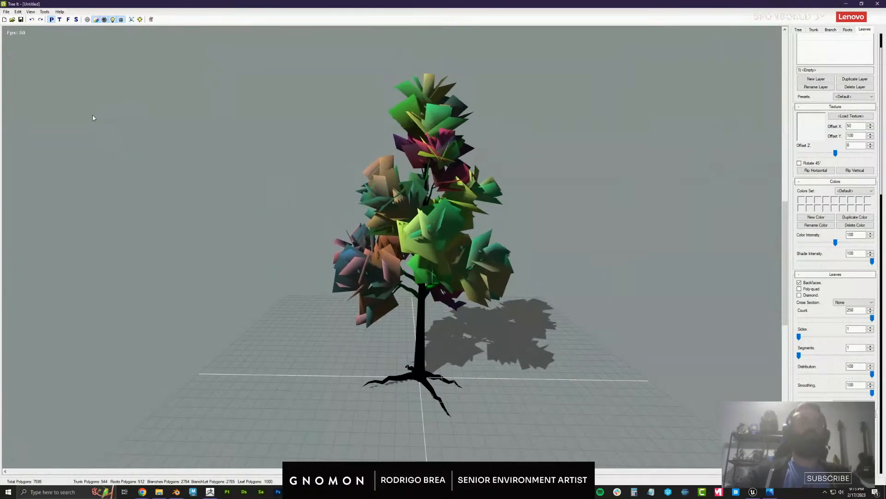
Open the sample tree file maple.tre from the maple folder of the Trees library
click(17, 12)
mouse_move(6, 12)
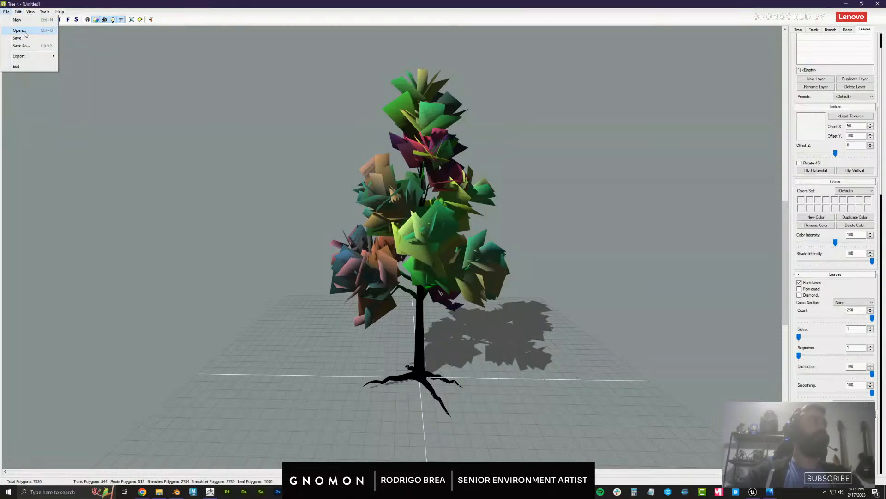
click(19, 31)
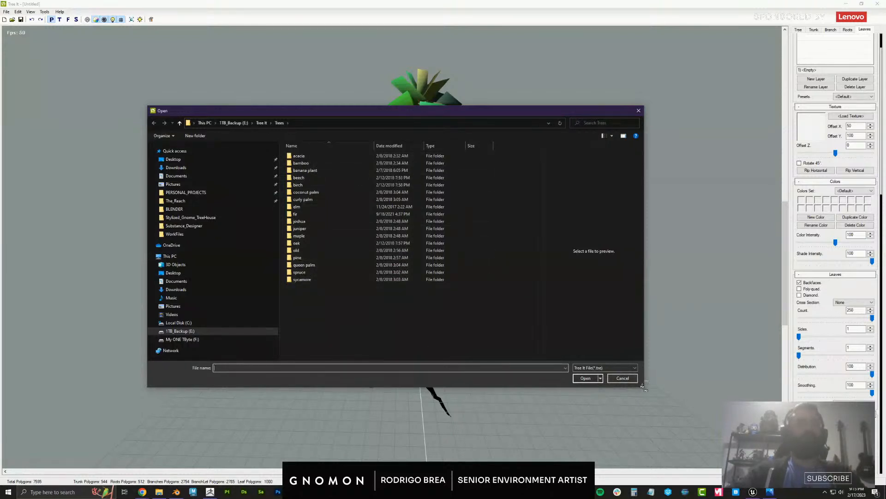
drag(644, 388, 702, 420)
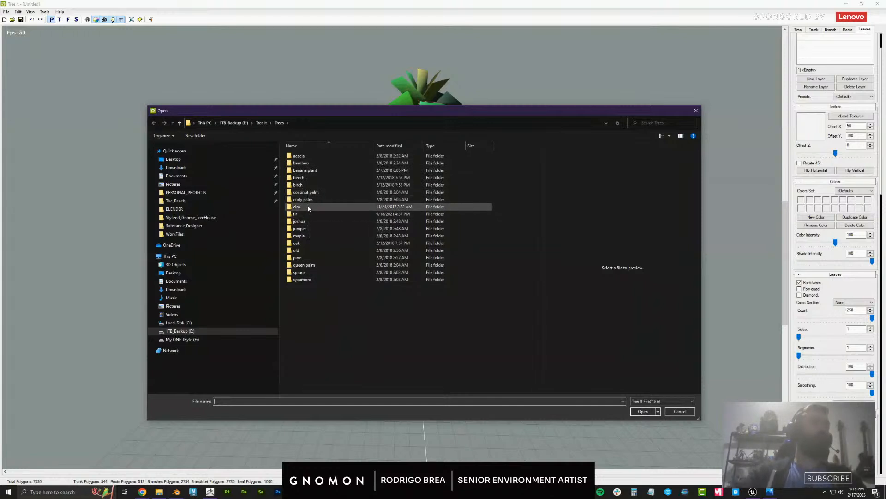
click(308, 236)
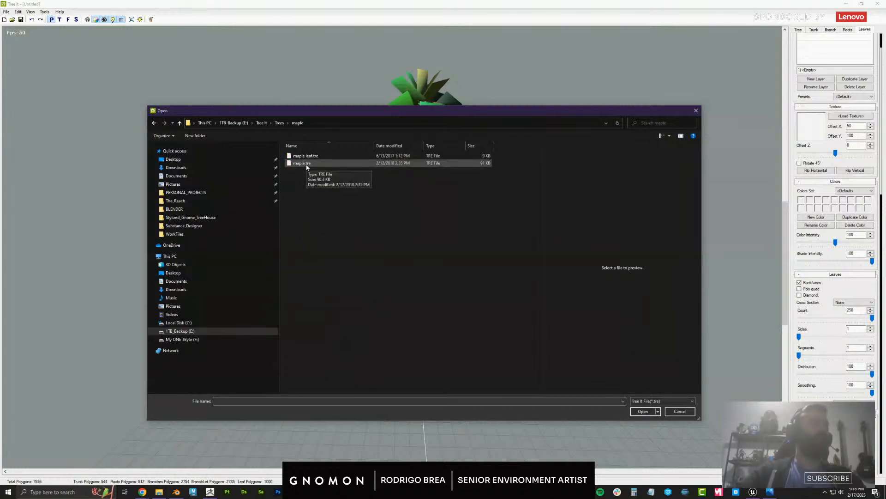
double_click(306, 165)
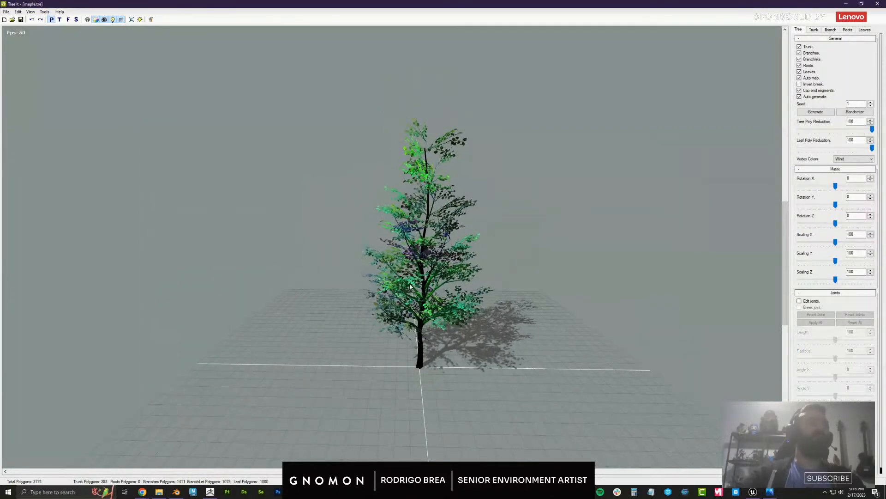
Show the maple with its textures instead of vertex colors and inspect it from several sides
drag(505, 250, 203, 70)
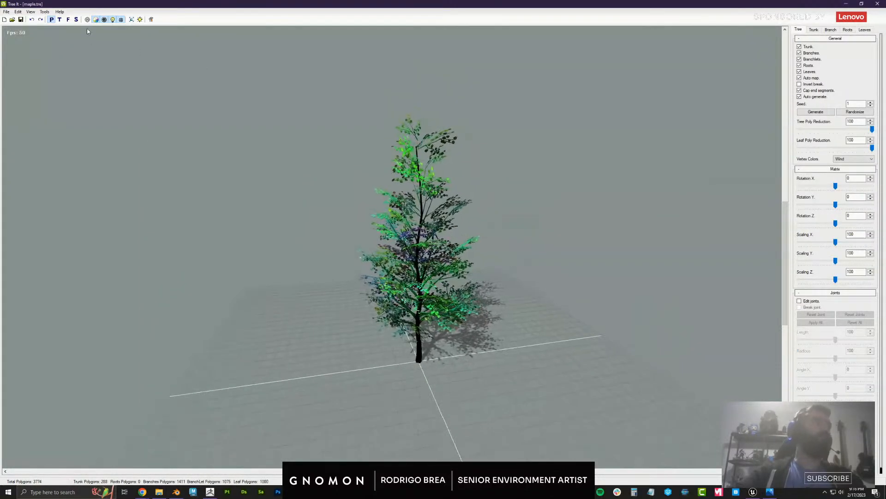
click(104, 20)
drag(351, 217, 478, 275)
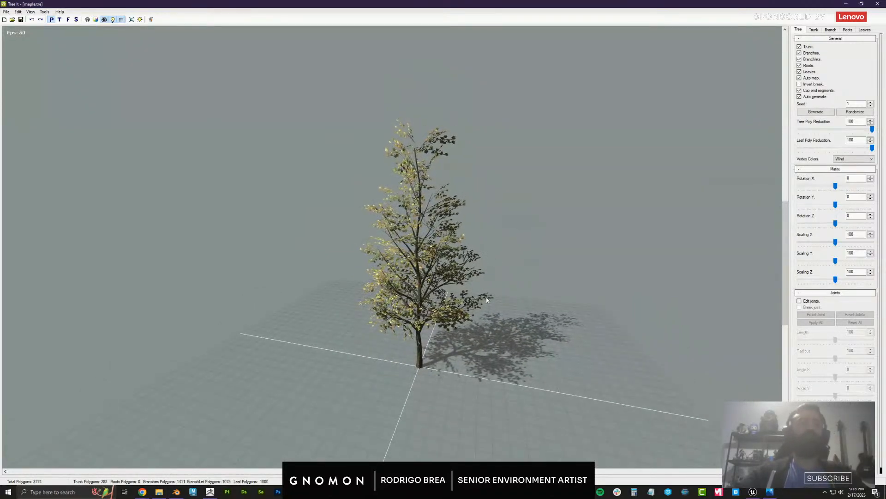
drag(513, 284, 414, 279)
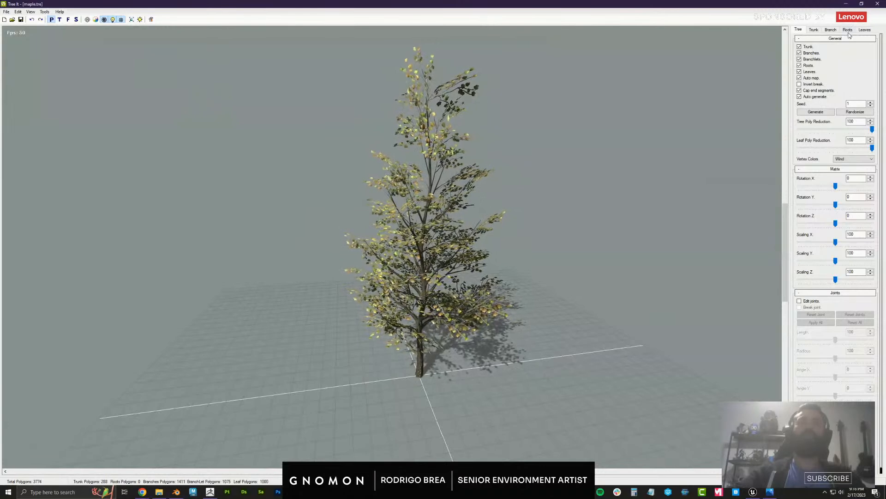
Raise the leaf count of the maple's first leaf layer to 250 and inspect the denser foliage
click(865, 30)
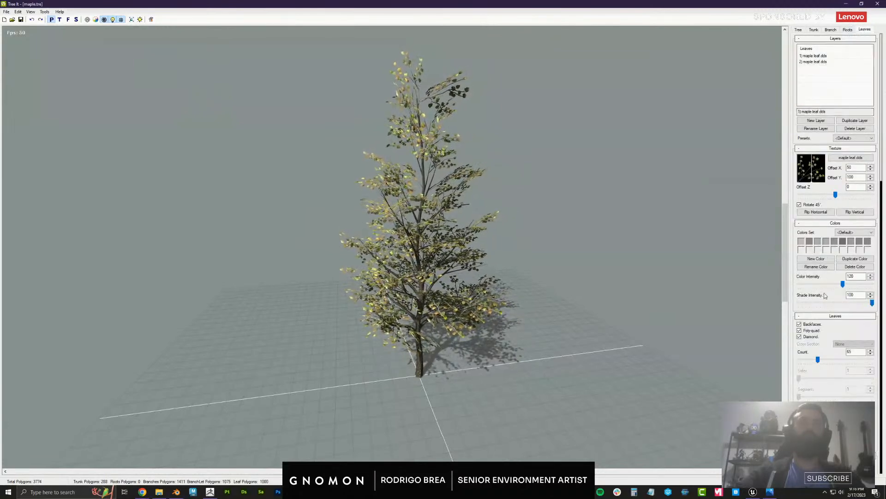
scroll(818, 308, down, 2)
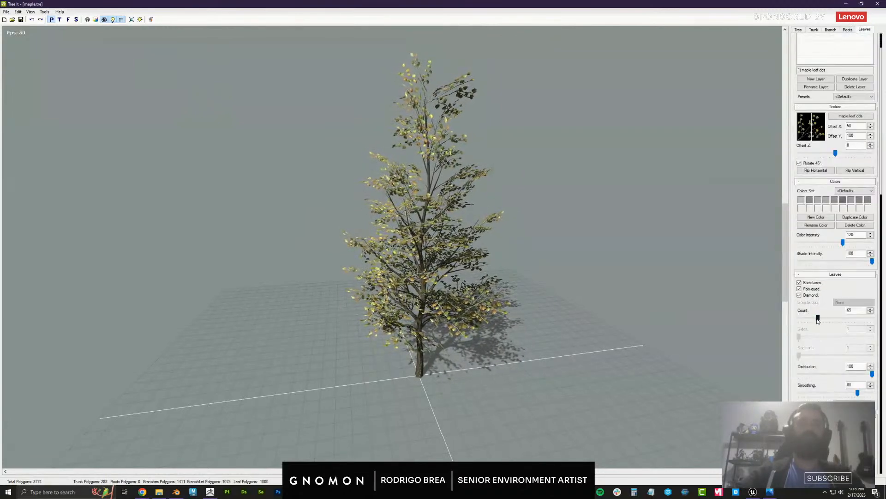
drag(826, 318, 866, 318)
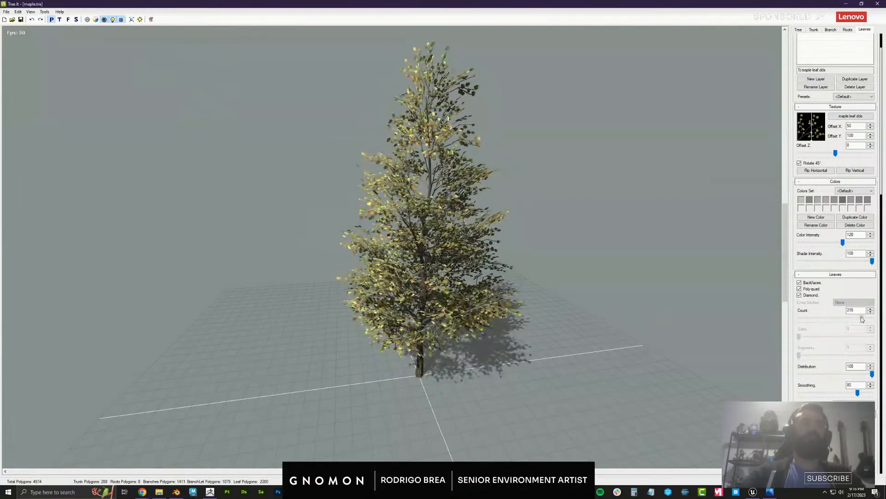
drag(674, 301, 596, 272)
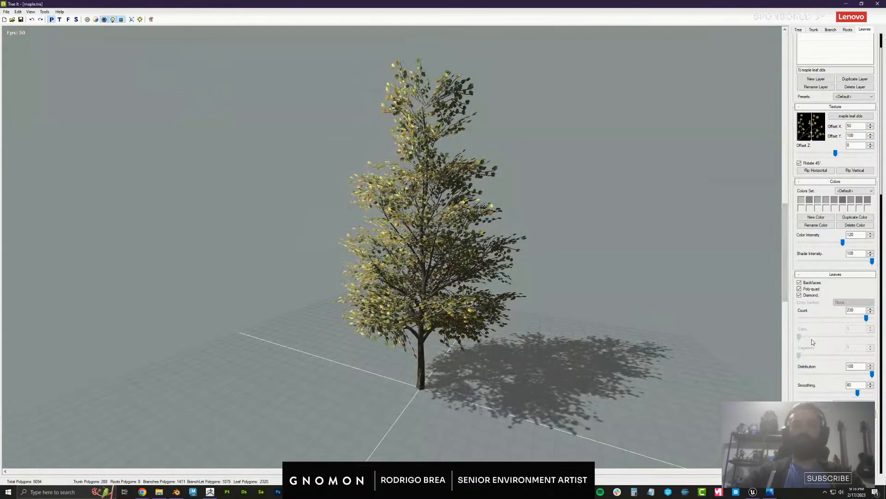
scroll(812, 341, down, 3)
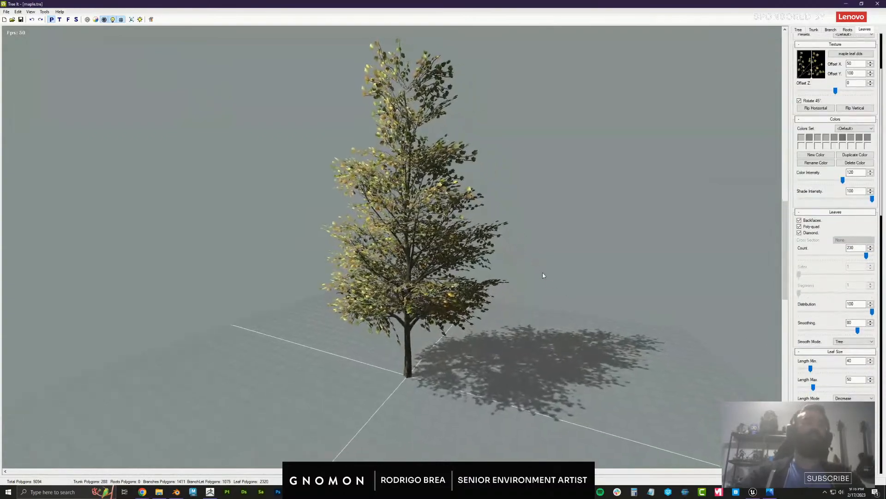
mouse_move(542, 273)
mouse_down()
mouse_move(473, 273)
mouse_move(555, 276)
mouse_up()
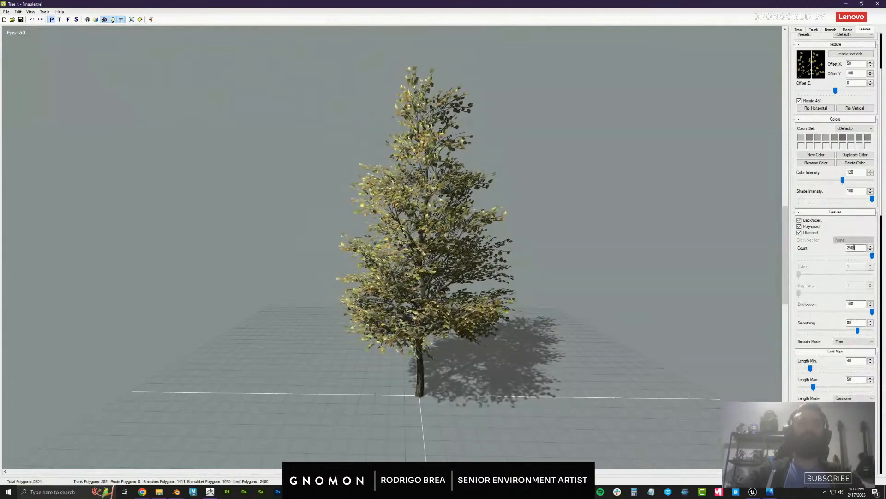
text(500)
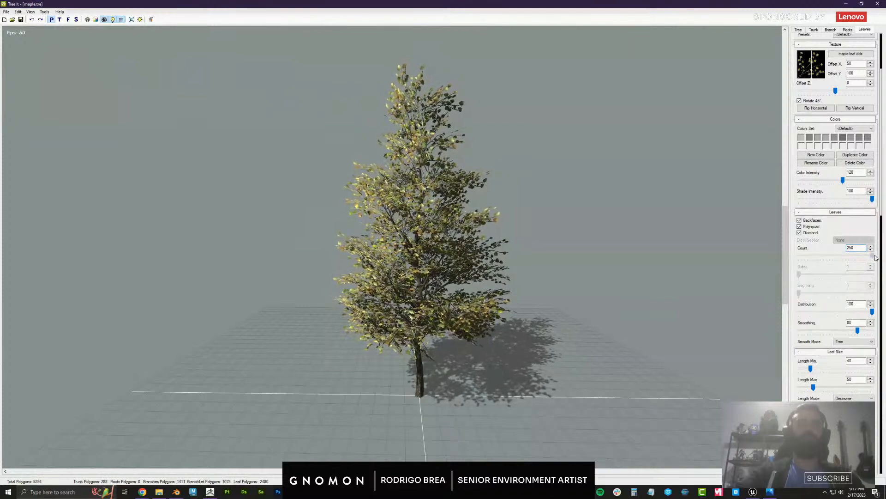
drag(564, 228, 580, 220)
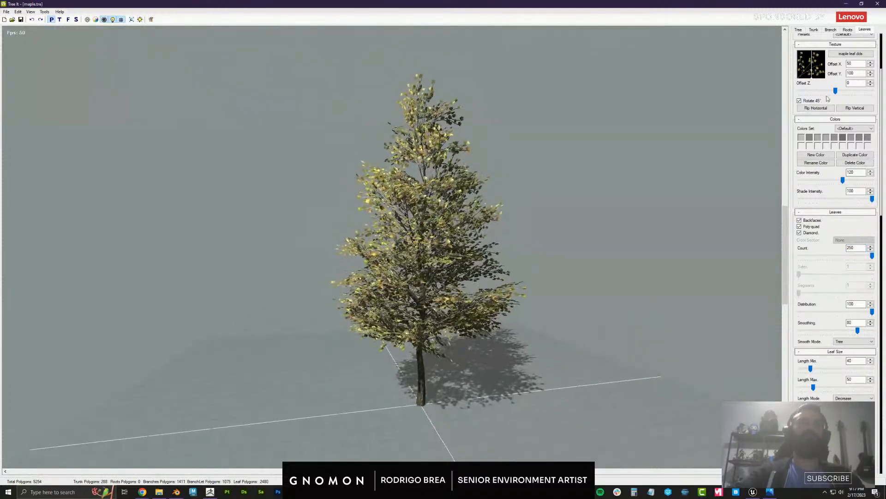
Set the maple's branchlet count to 102 and its branch sides to 9, inspecting the crown and trunk
click(830, 30)
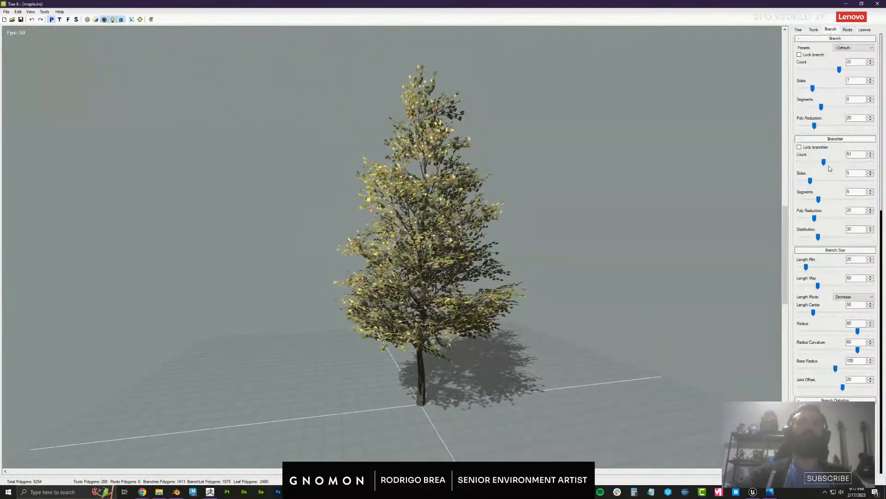
drag(826, 162, 848, 162)
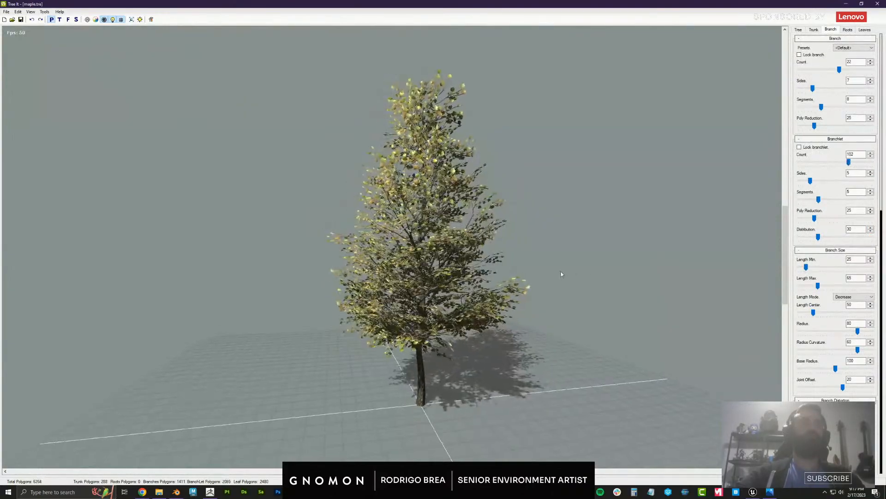
drag(562, 276, 504, 383)
scroll(522, 321, up, 3)
drag(522, 319, 518, 354)
middle_drag(517, 354, 514, 319)
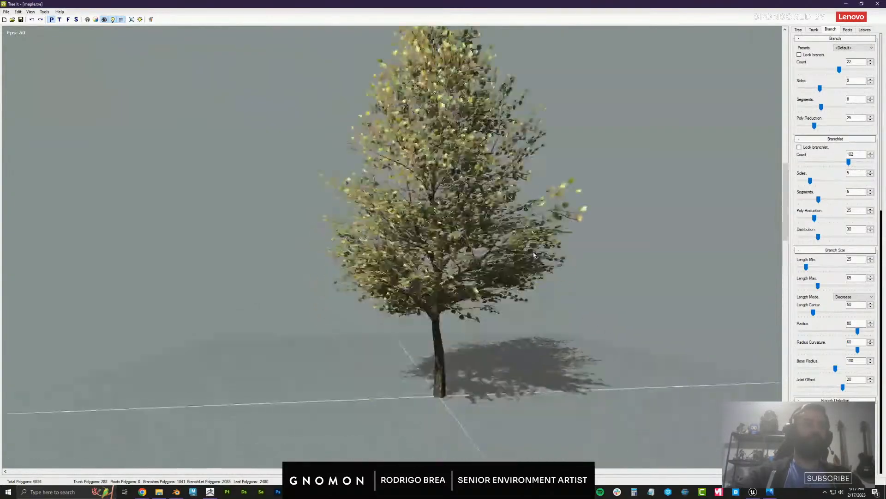
drag(514, 318, 522, 286)
scroll(526, 274, up, 3)
scroll(524, 273, down, 3)
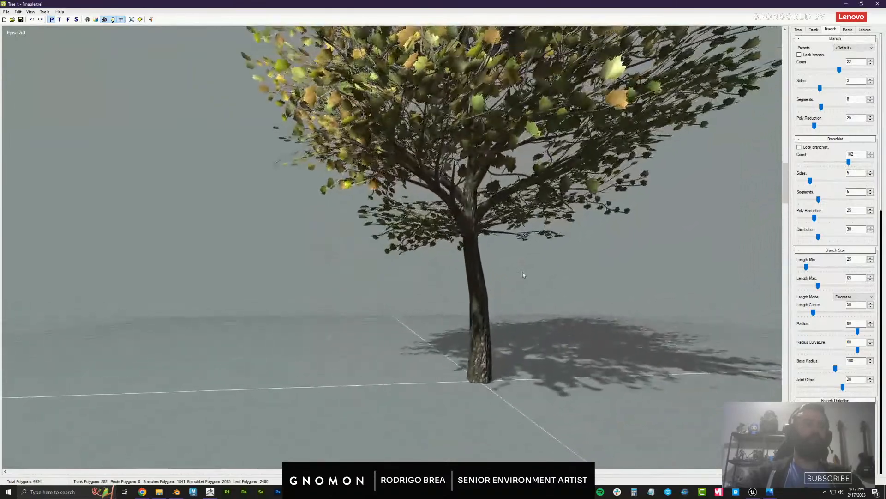
Set the maple's trunk count to 3 and inspect where the trunks split inside the crown
click(813, 29)
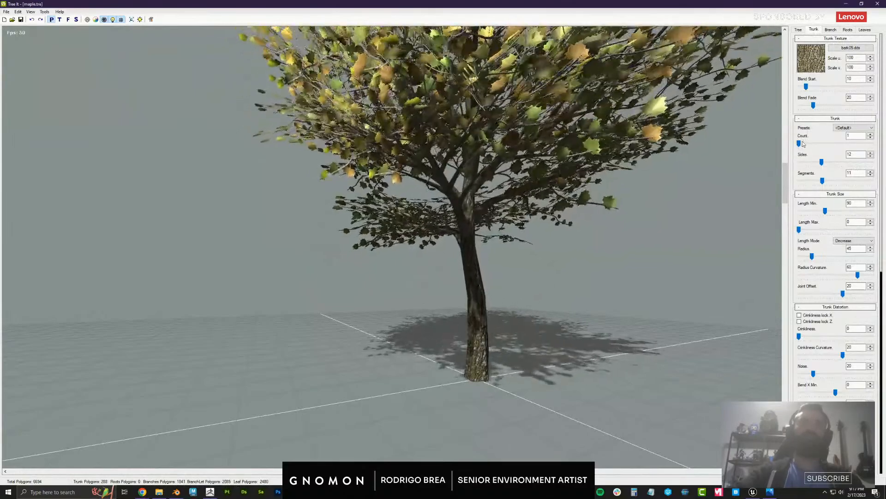
drag(801, 144, 814, 144)
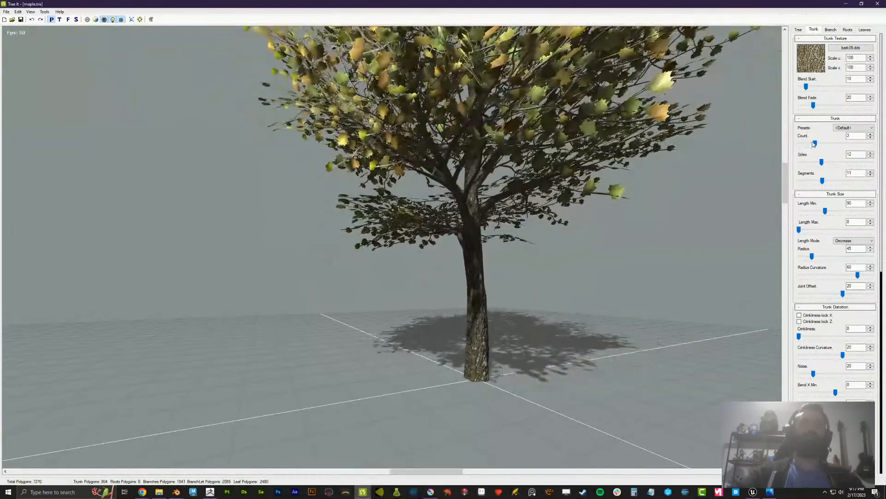
drag(592, 262, 511, 325)
scroll(511, 325, up, 6)
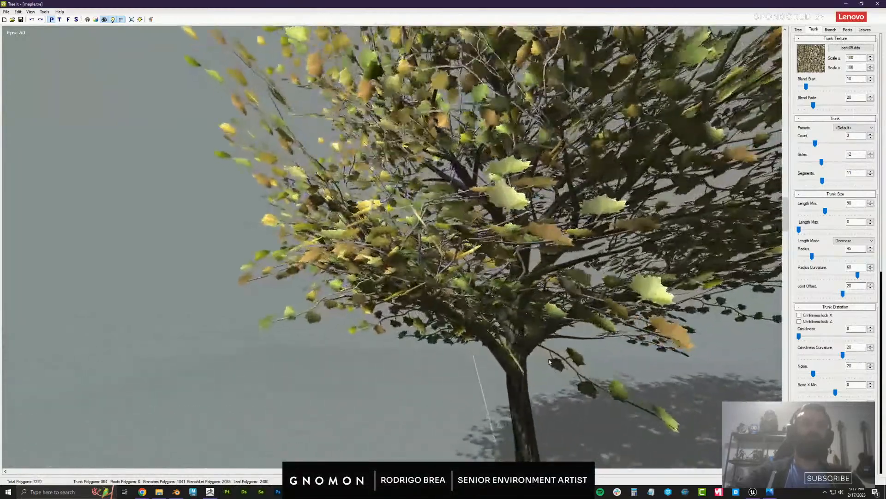
middle_drag(513, 323, 524, 277)
drag(524, 277, 629, 280)
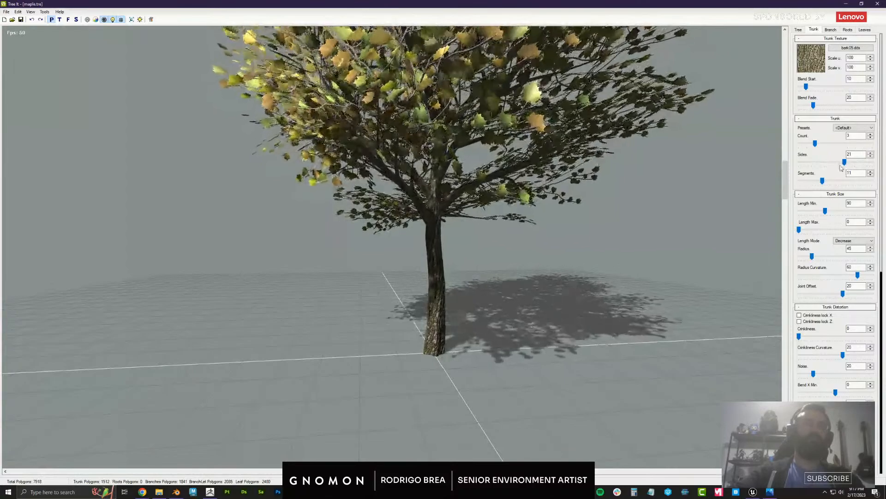
Refine the maple trunk's geometry to 18 segments and 25 sides
drag(824, 182, 838, 181)
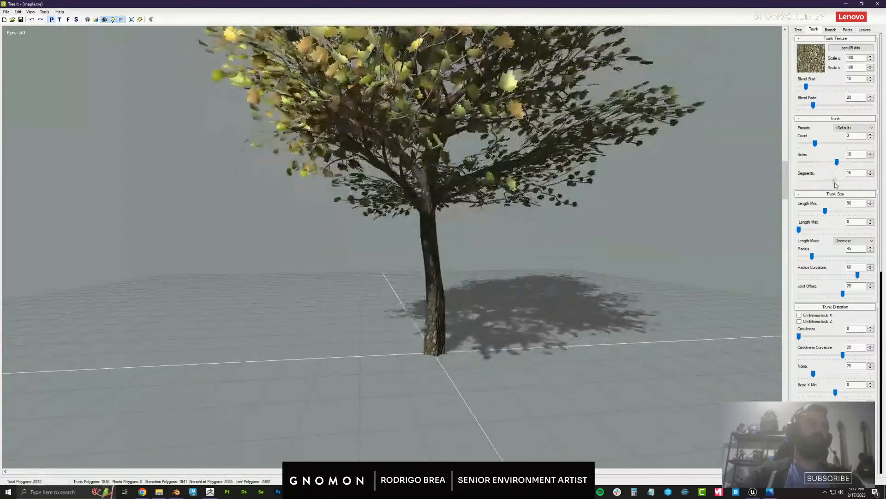
drag(503, 343, 469, 315)
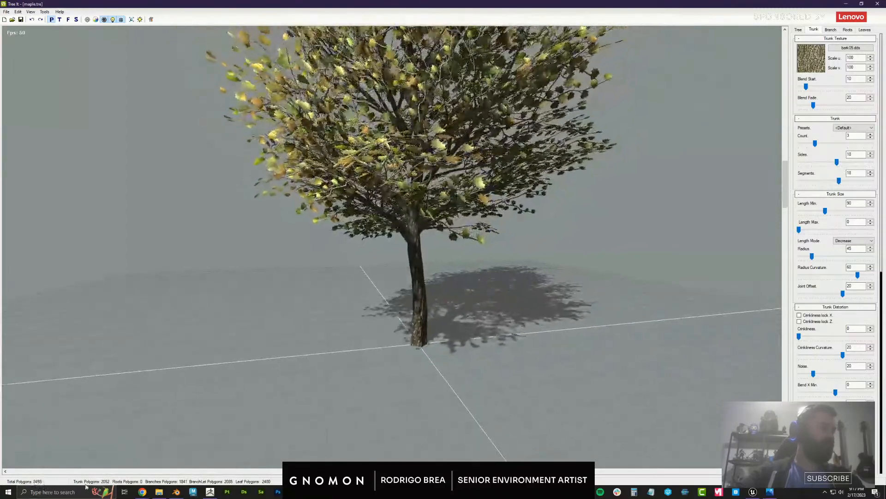
drag(837, 162, 856, 164)
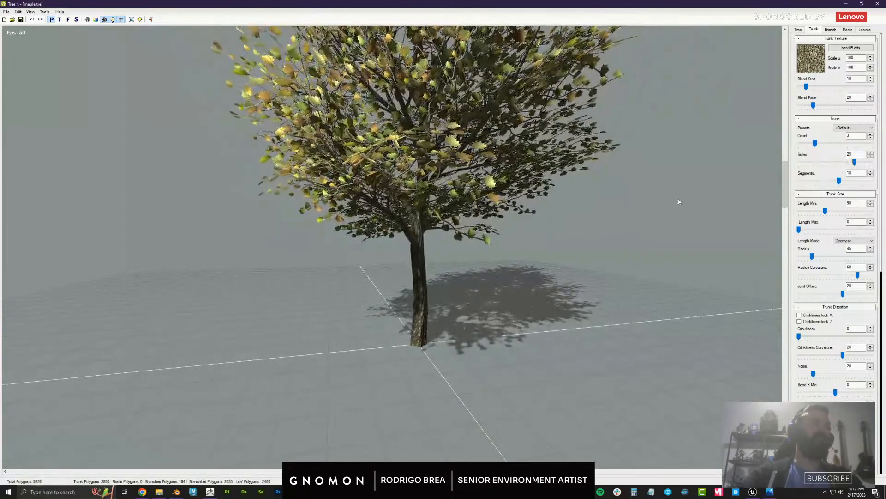
Examine the full maple tree from several angles, checking its crown silhouette, foliage density and trunk base
drag(677, 199, 419, 313)
drag(477, 351, 569, 300)
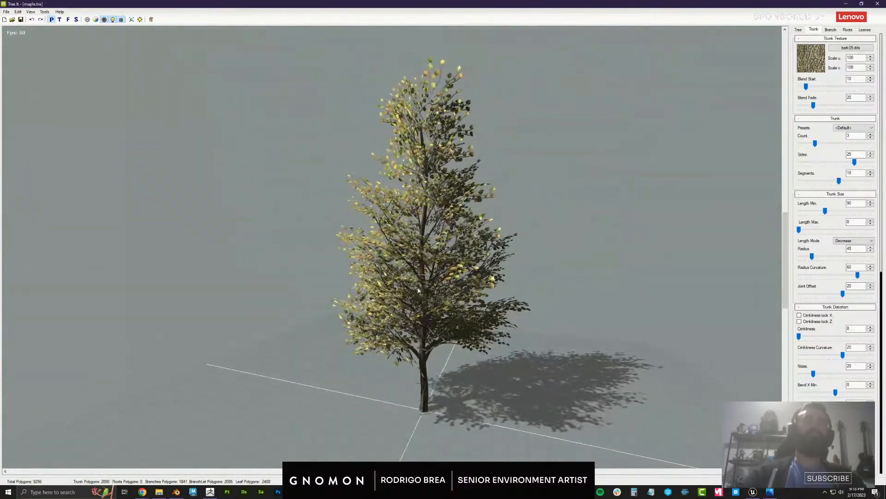
drag(503, 259, 571, 238)
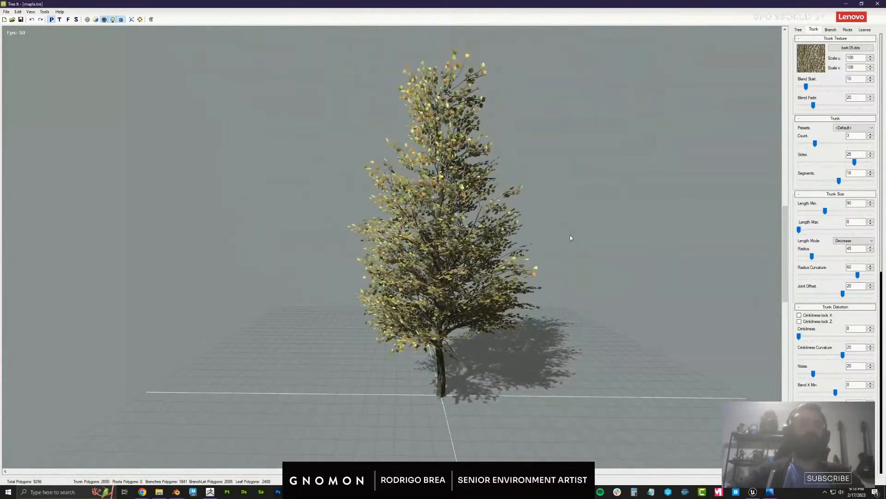
drag(573, 239, 546, 229)
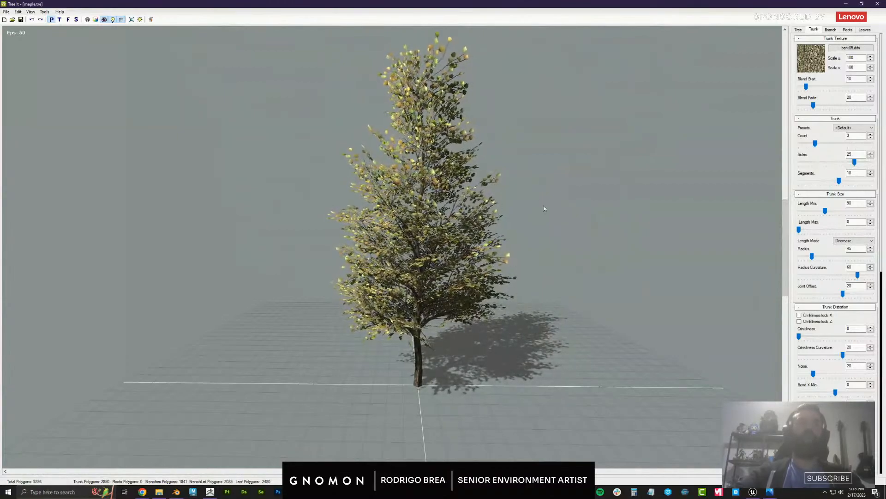
drag(544, 206, 603, 197)
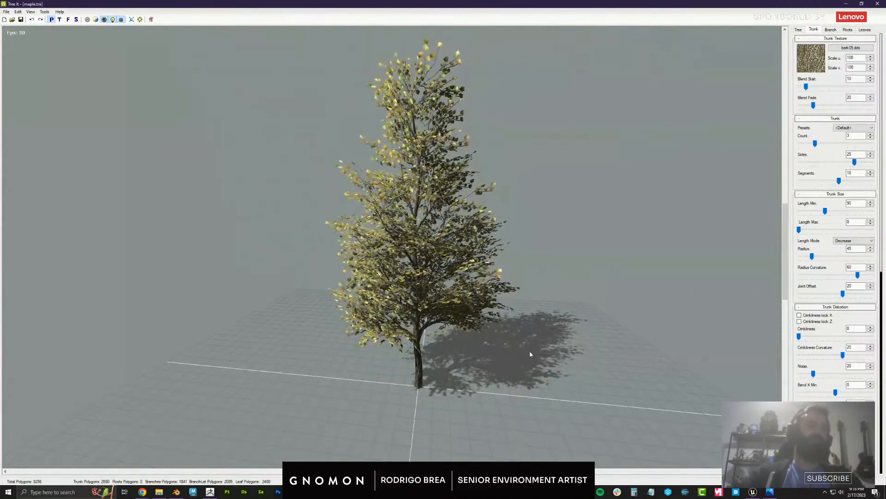
middle_drag(538, 261, 536, 272)
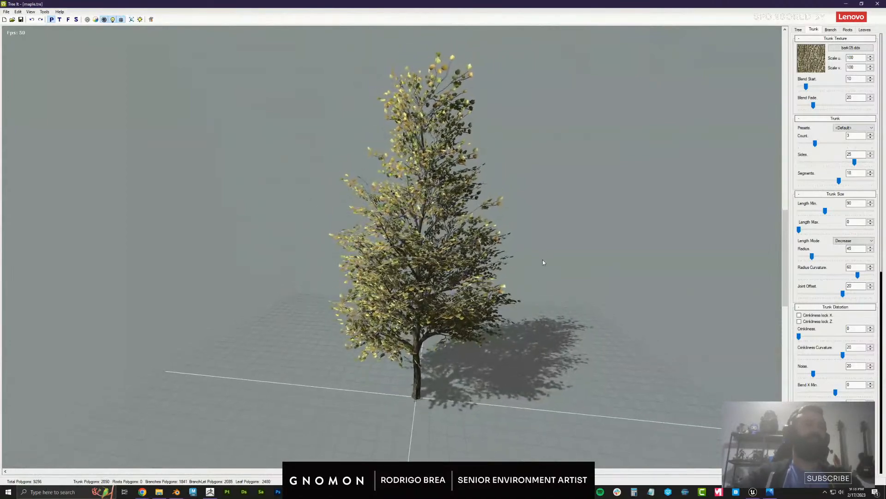
drag(541, 259, 556, 258)
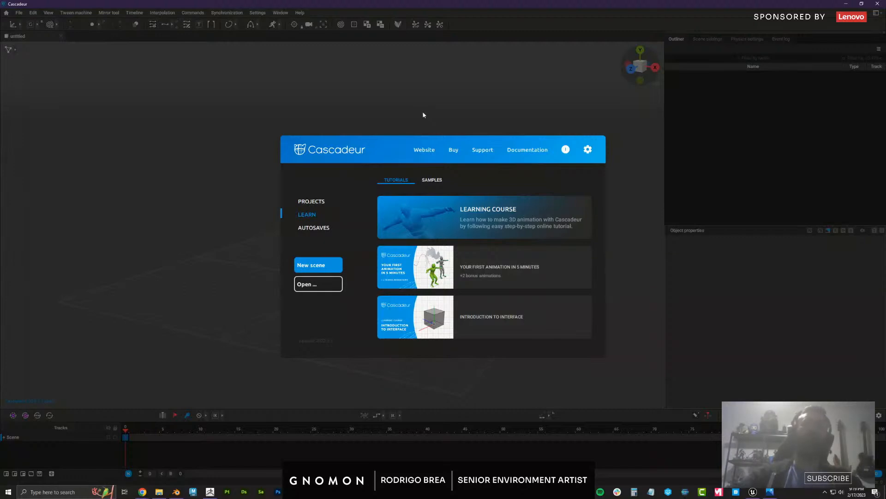
Switch to Cascadeur, dismiss its welcome window and look over the empty untitled scene
click(414, 99)
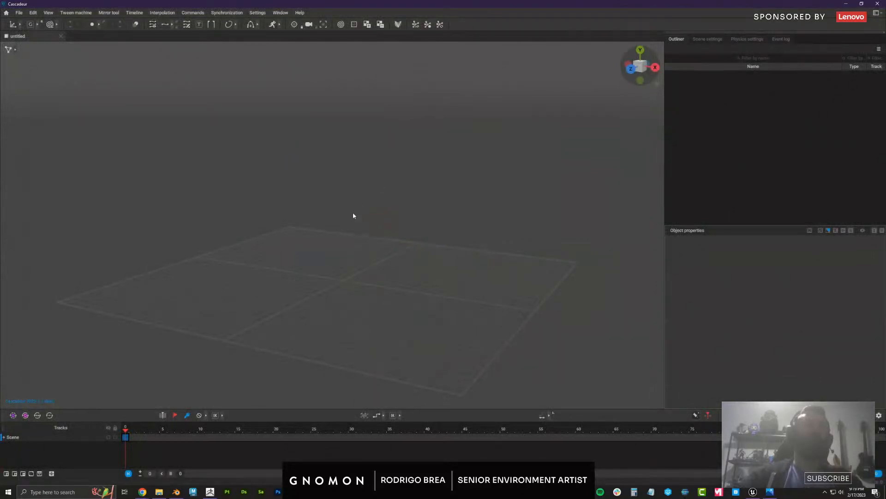
alt+drag(353, 212, 395, 227)
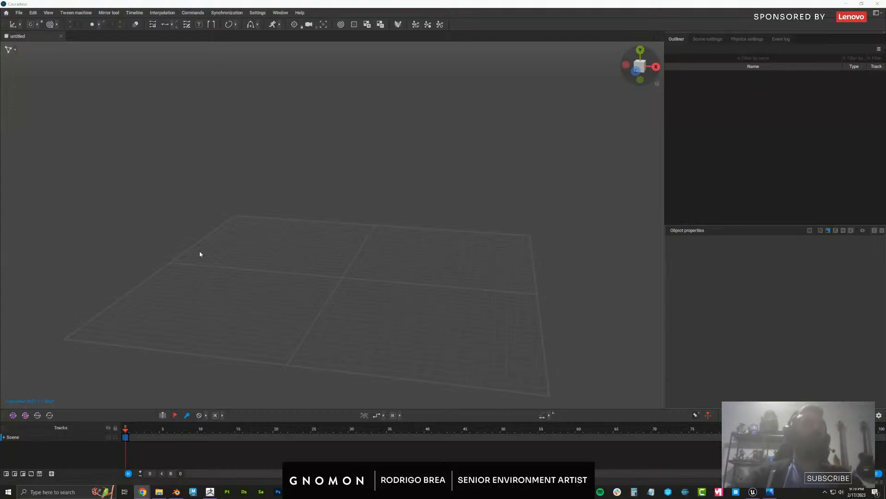
click(236, 296)
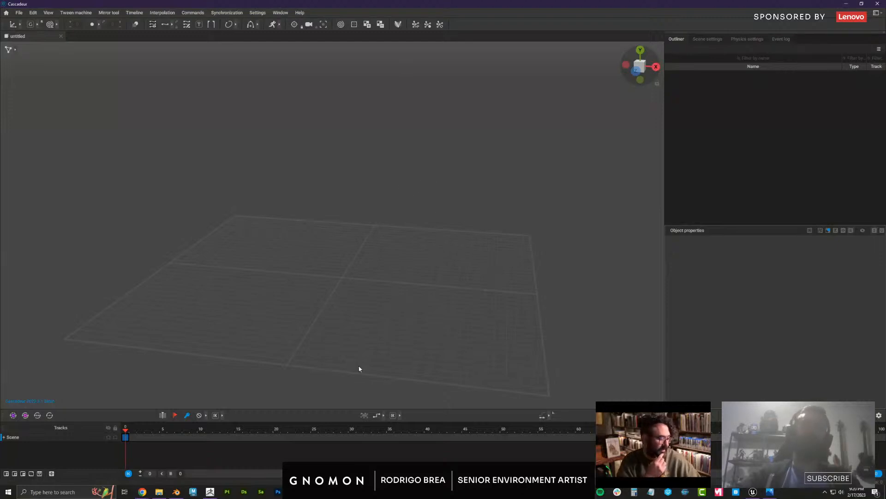
mouse_move(431, 491)
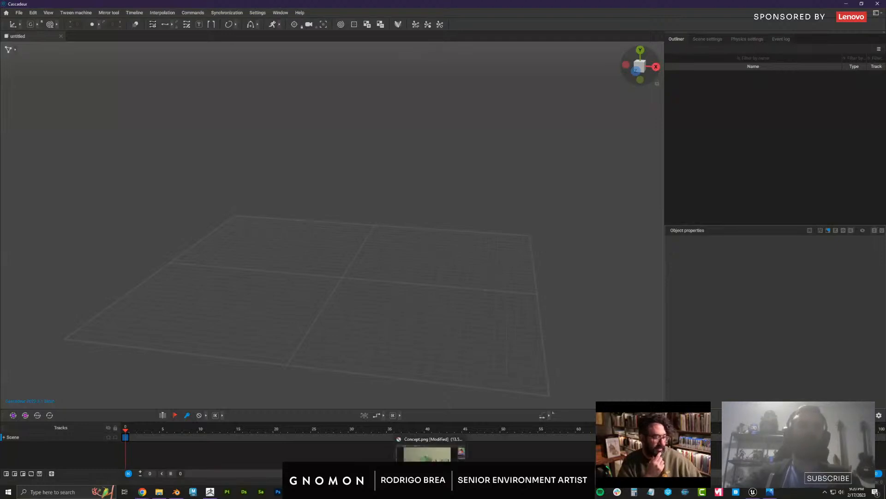